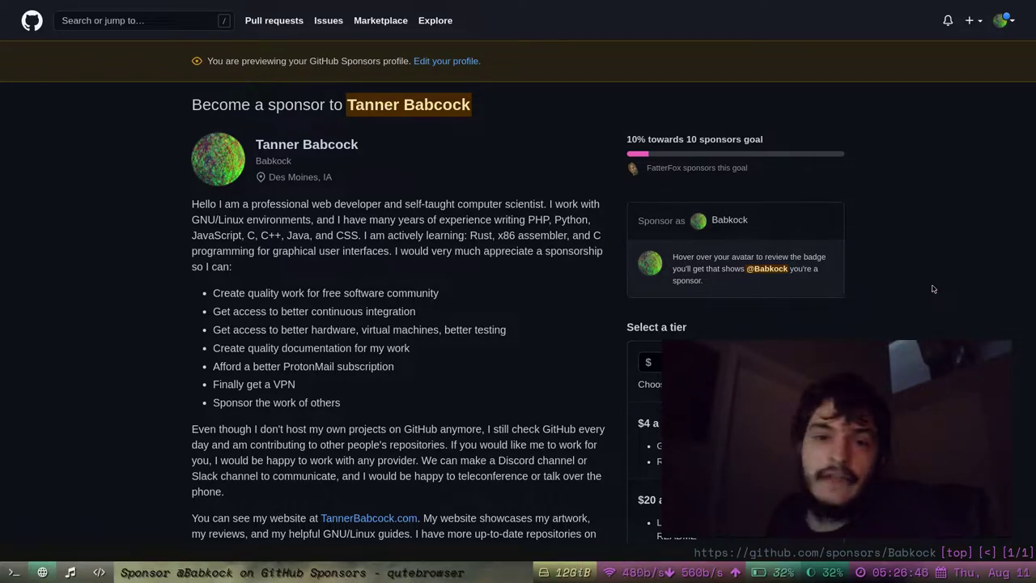
- Look over the GitHub Sponsors profile's introduction, sponsor goal and monthly tiers
scroll(435, 378, "down", 3)
scroll(435, 375, "up", 3)
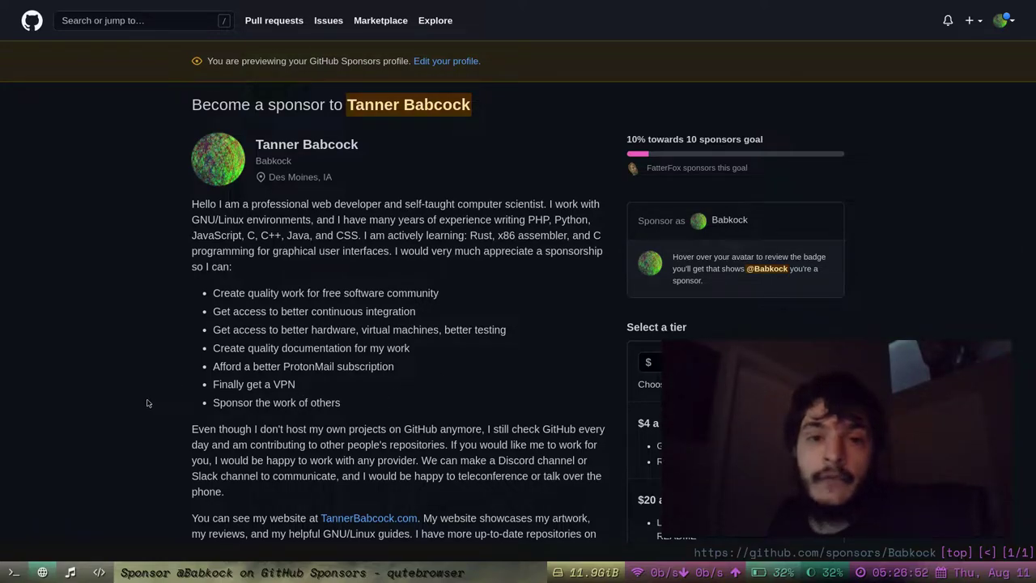
scroll(147, 403, "down", 2)
scroll(147, 404, "up", 2)
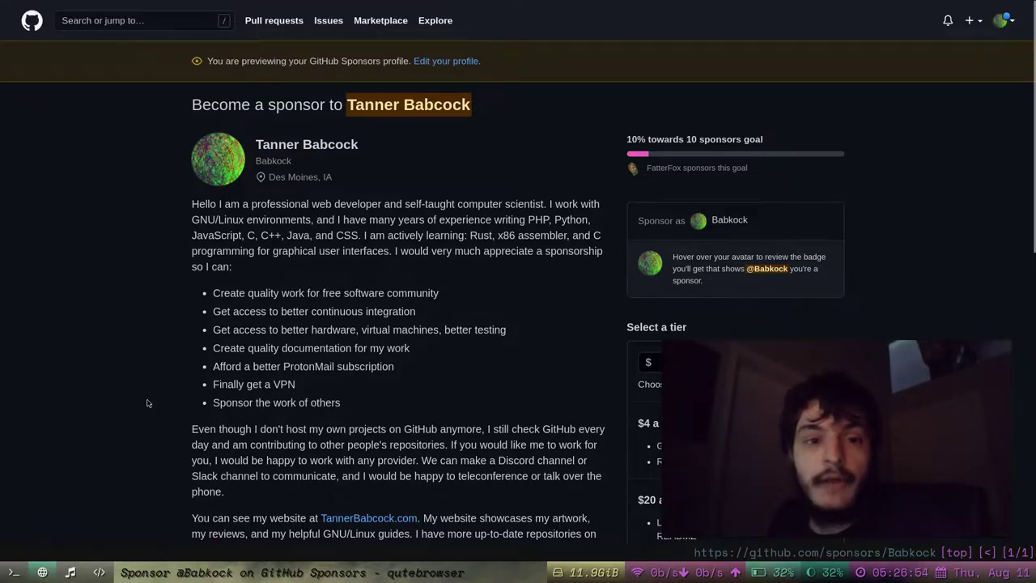
scroll(147, 403, "down", 4)
scroll(147, 403, "up", 3)
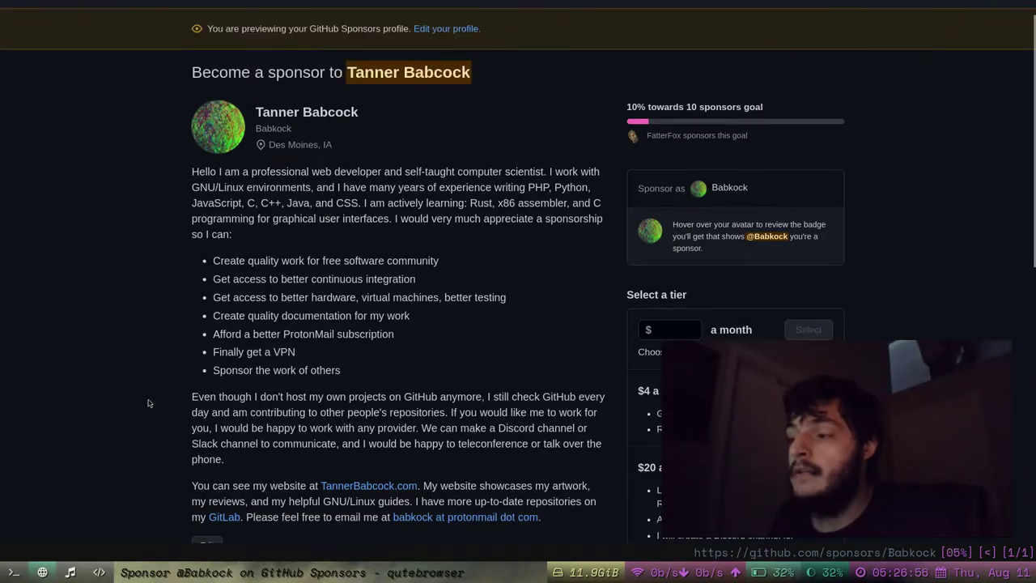
scroll(148, 403, "up", 1)
scroll(148, 402, "down", 1)
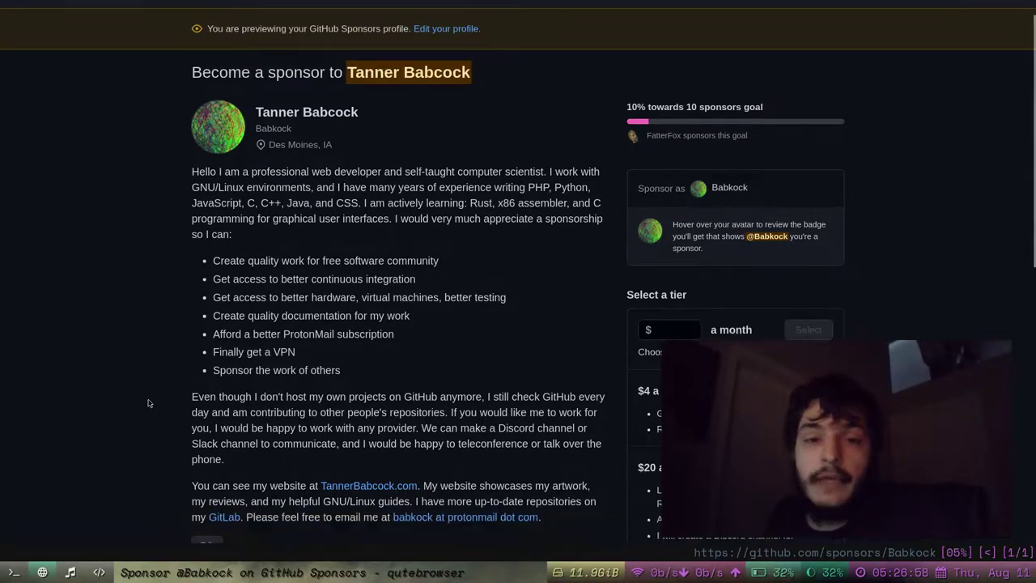
scroll(148, 402, "down", 1)
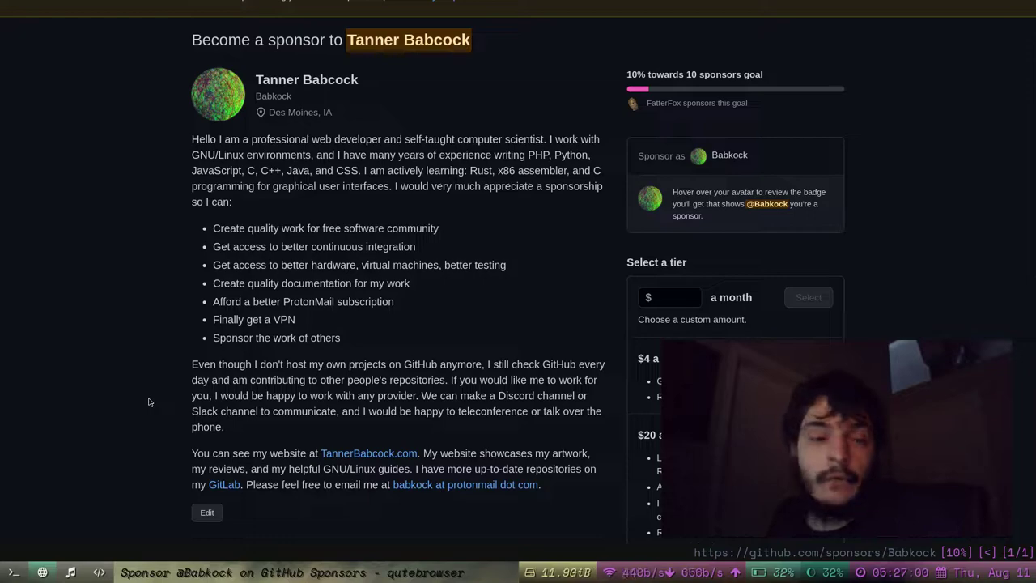
scroll(148, 403, "down", 6)
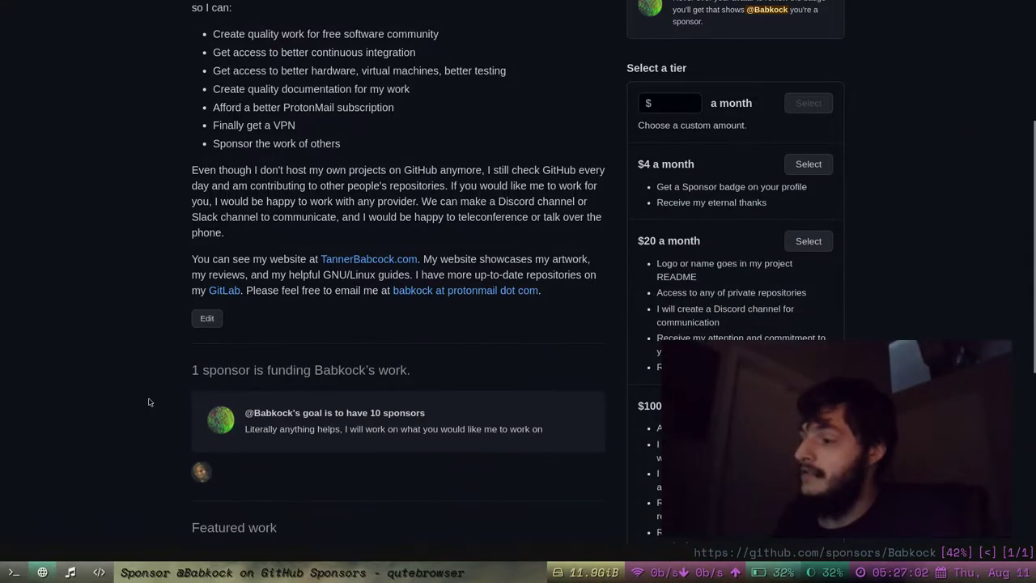
scroll(148, 402, "up", 8)
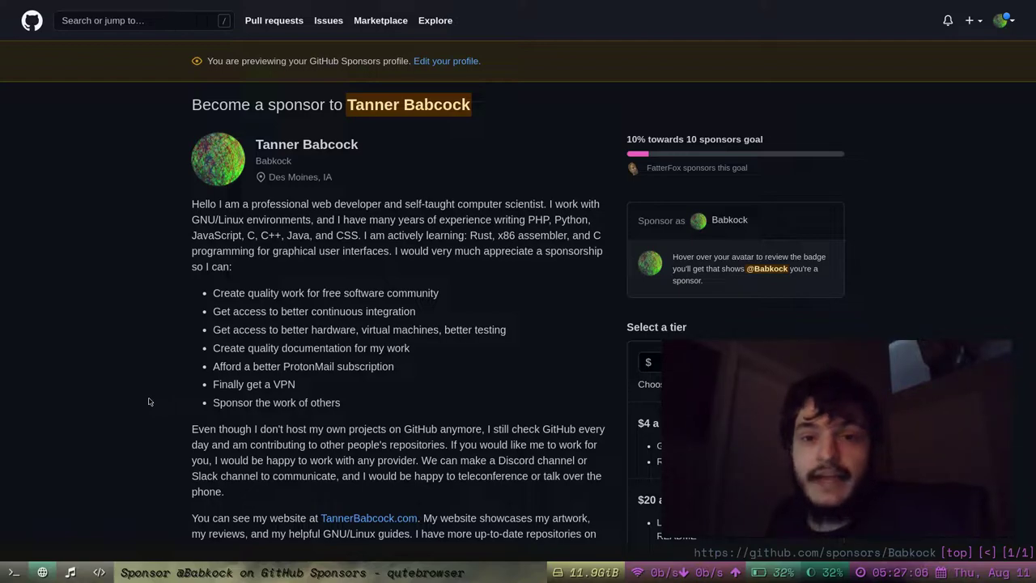
scroll(149, 401, "down", 1)
scroll(148, 402, "down", 2)
scroll(148, 402, "up", 2)
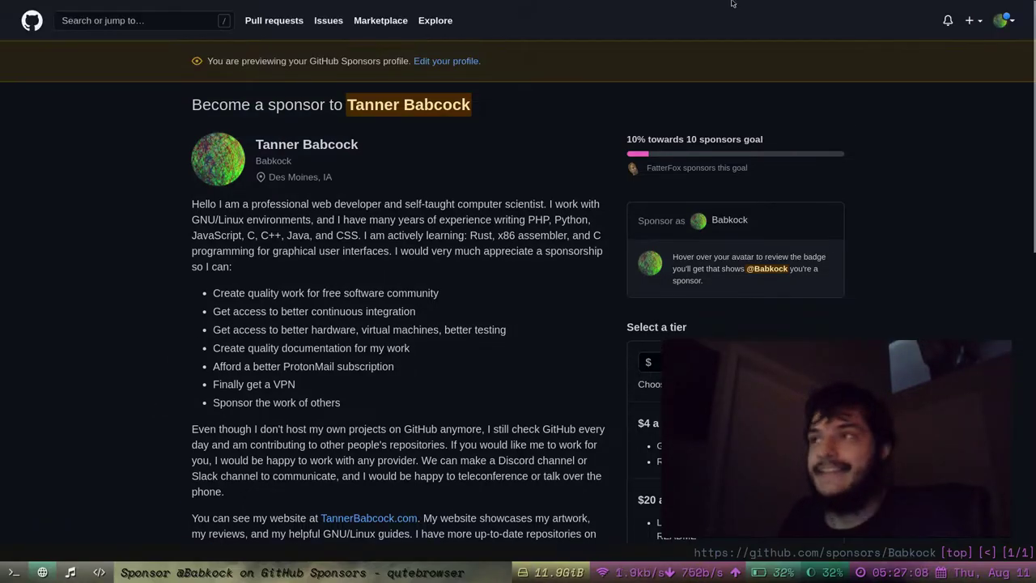
- Open the signed-in account's GitHub profile and look over its README and pinned repositories
left_click(1002, 21)
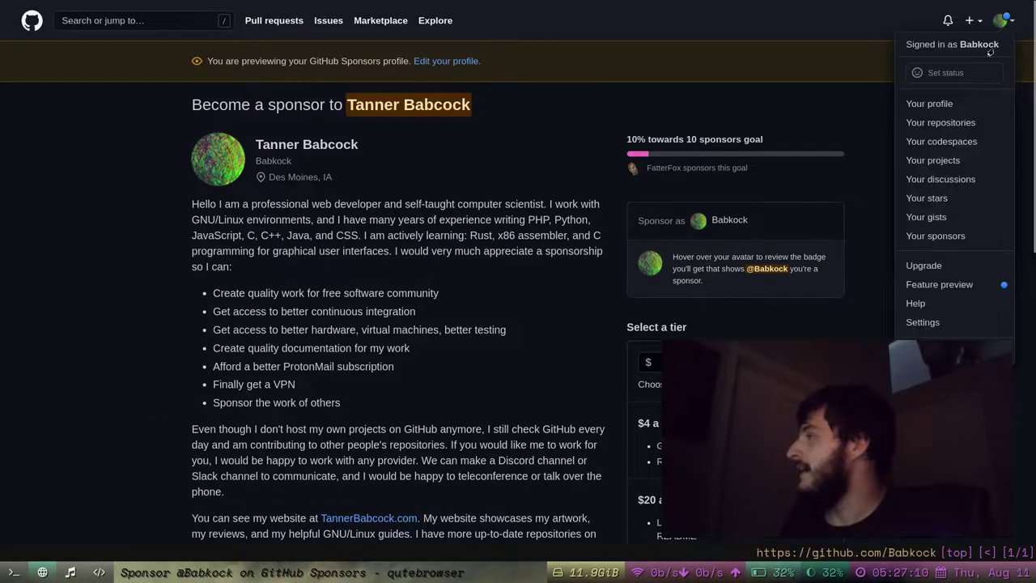
left_click(964, 104)
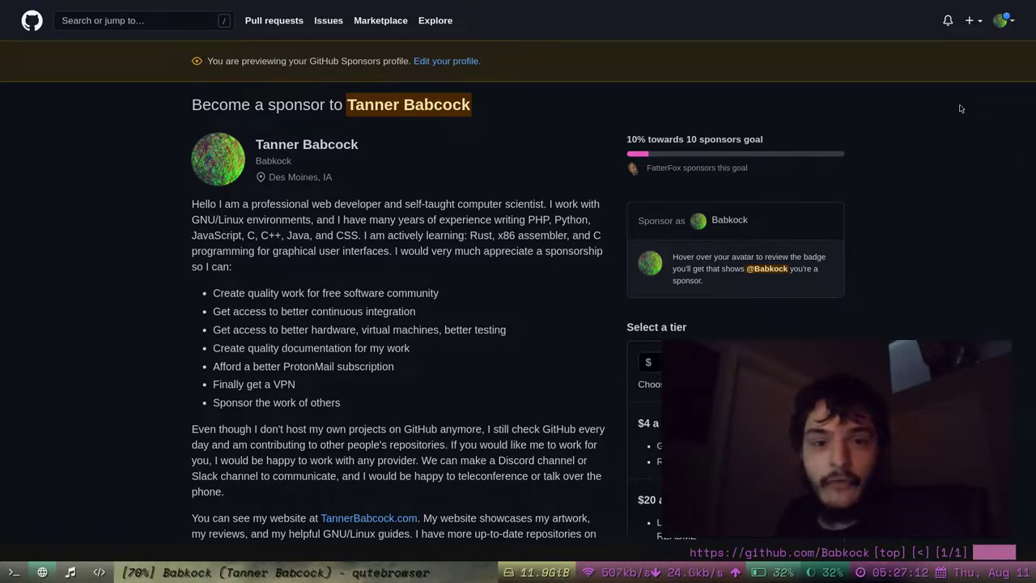
scroll(546, 224, "down", 3)
scroll(544, 227, "up", 3)
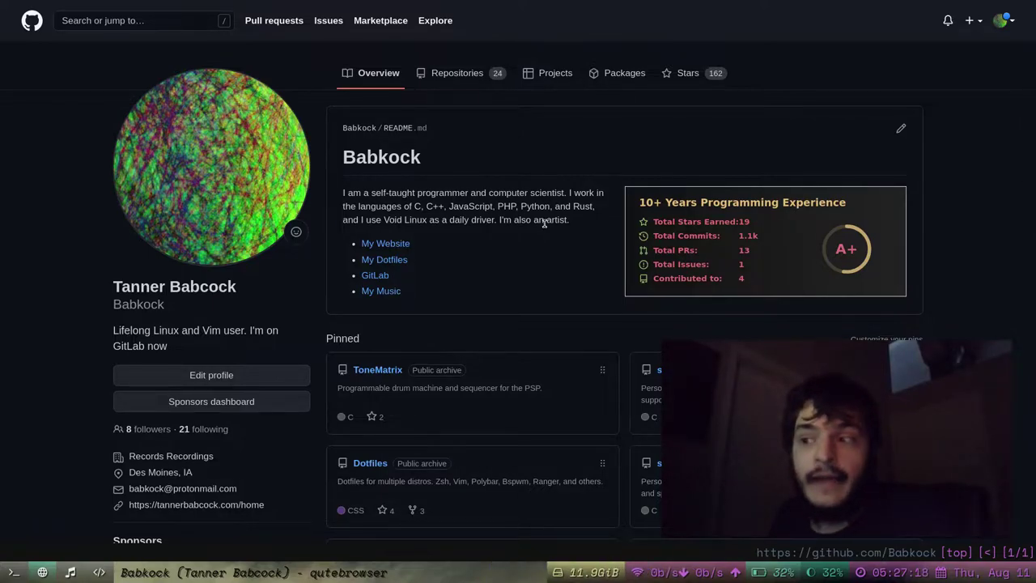
scroll(544, 224, "down", 2)
scroll(542, 243, "up", 2)
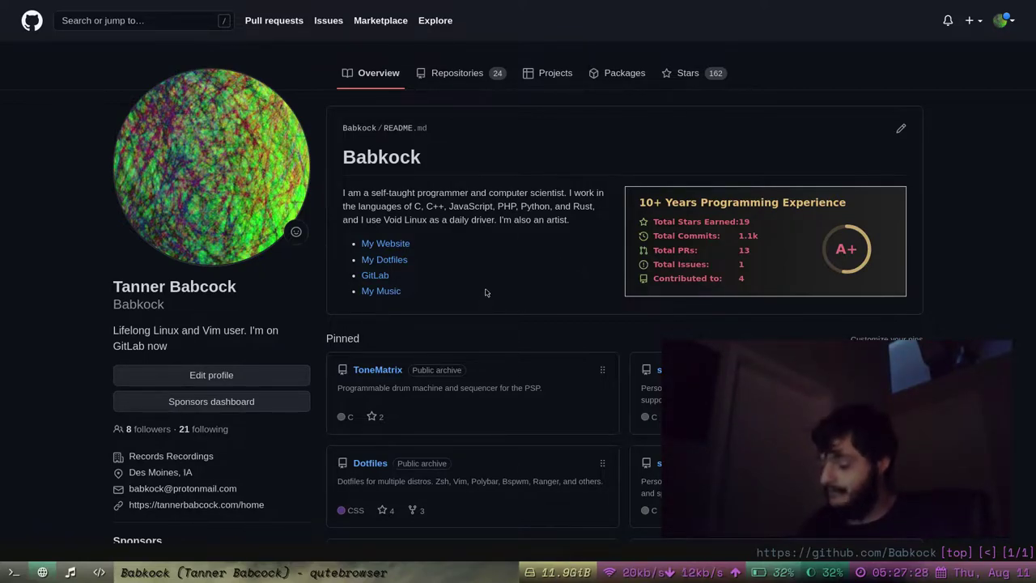
left_click(163, 20)
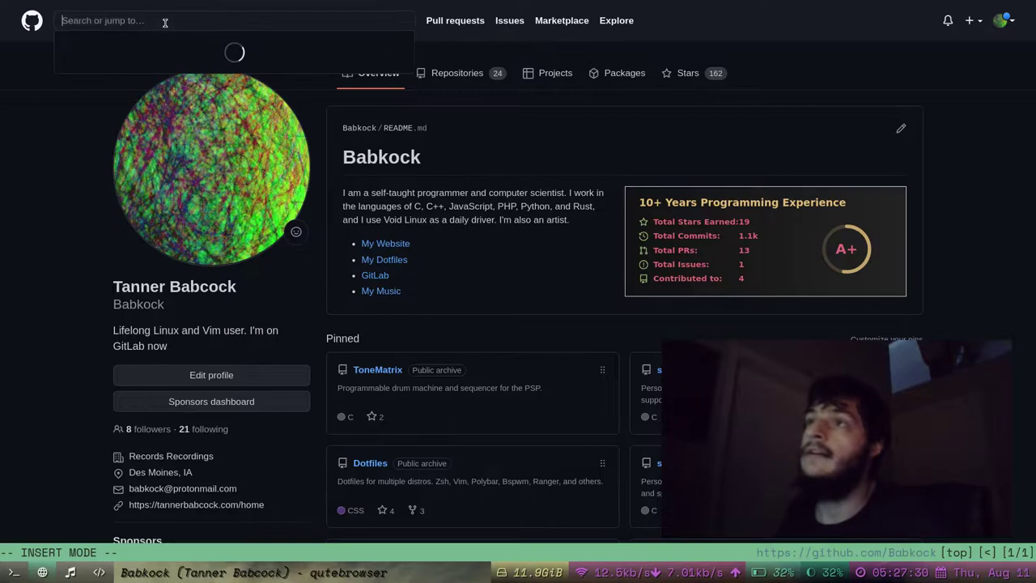
key("Escape")
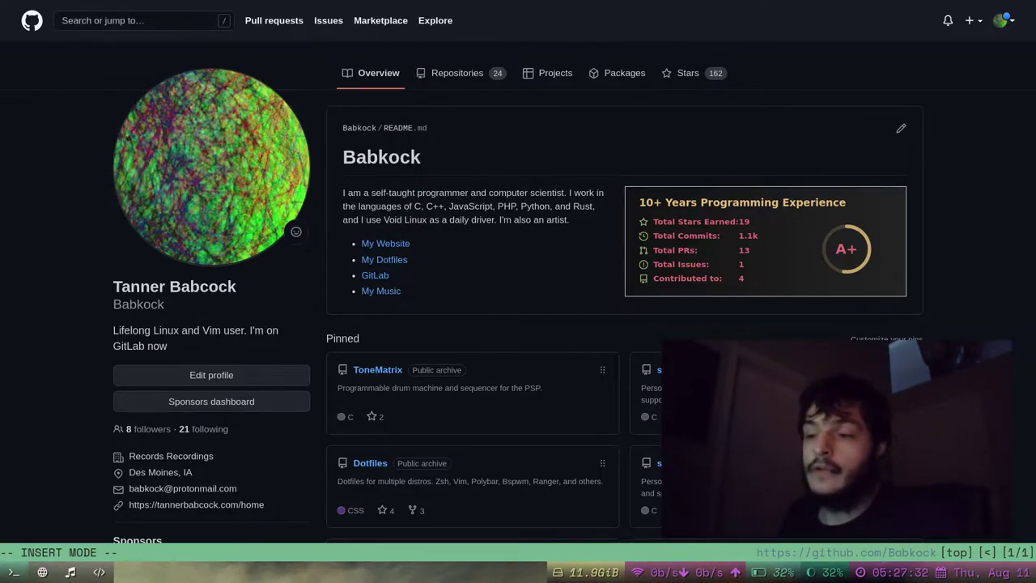
key("Down")
key("Down")
- Show the code and music workspaces, ending on the empty fifth workspace
left_click(98, 572)
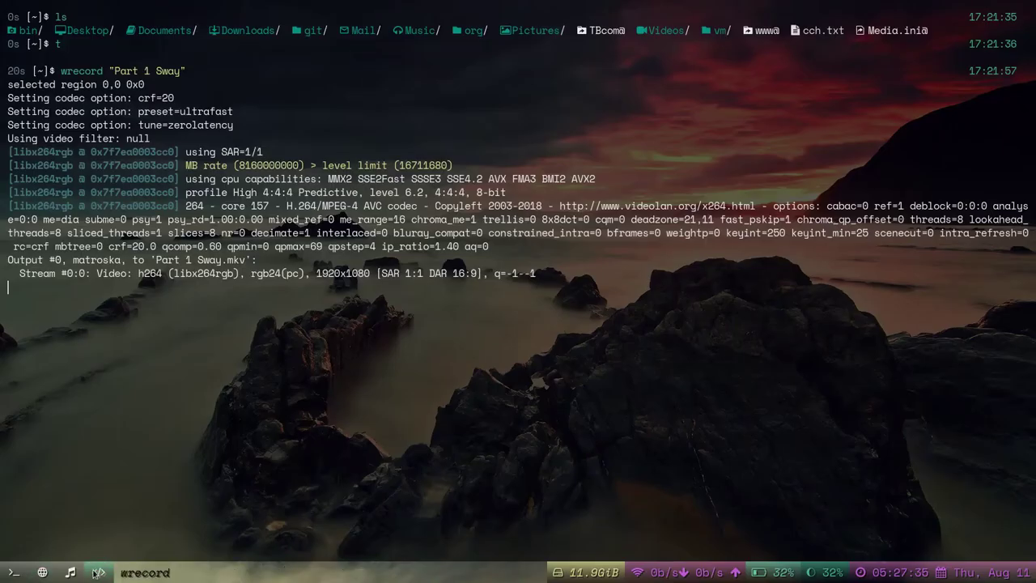
left_click(71, 572)
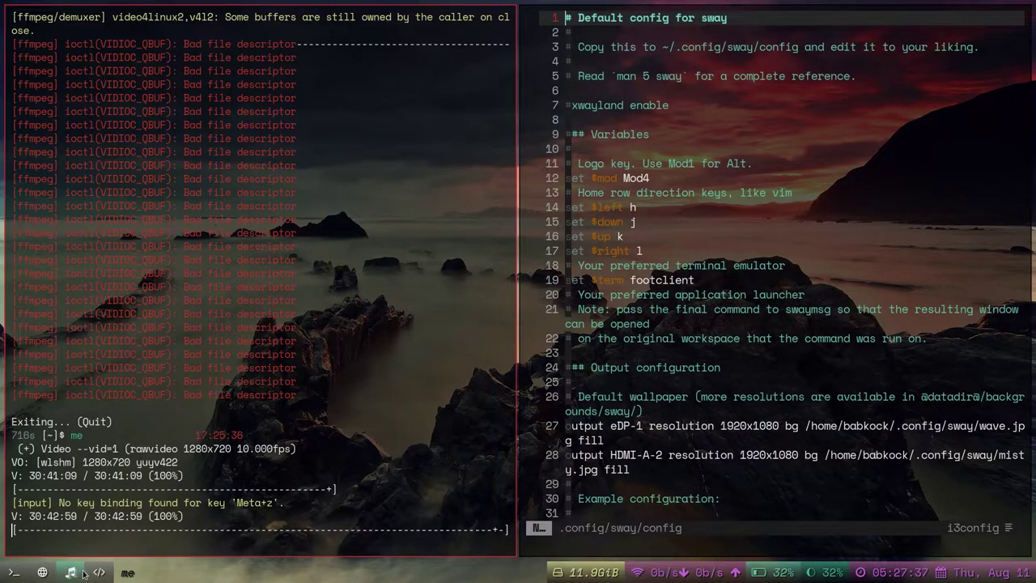
key("super+5")
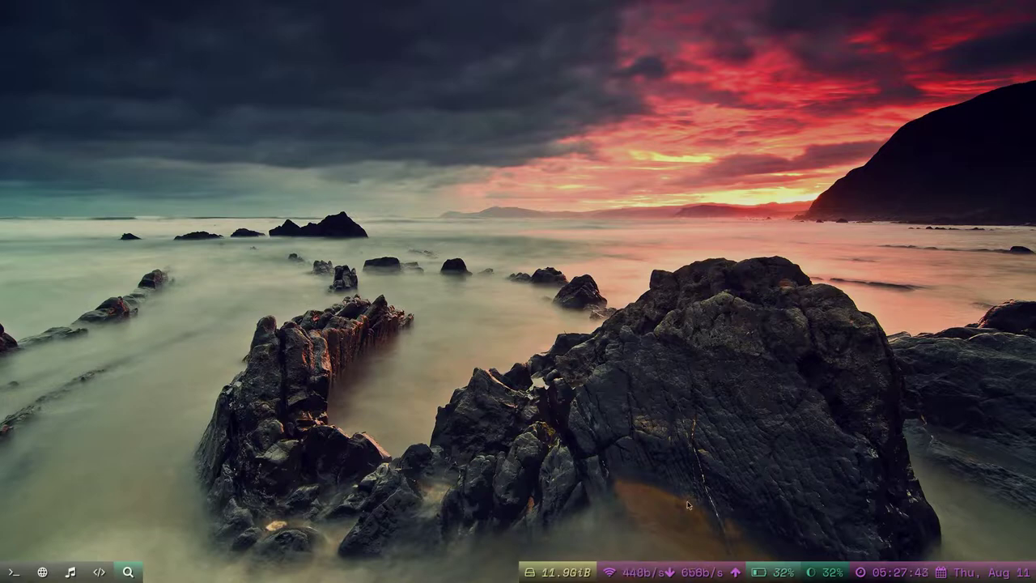
- Switch the status bar's network read-out to the IP address and back, and show the remaining battery time
left_click(559, 570)
left_click(558, 575)
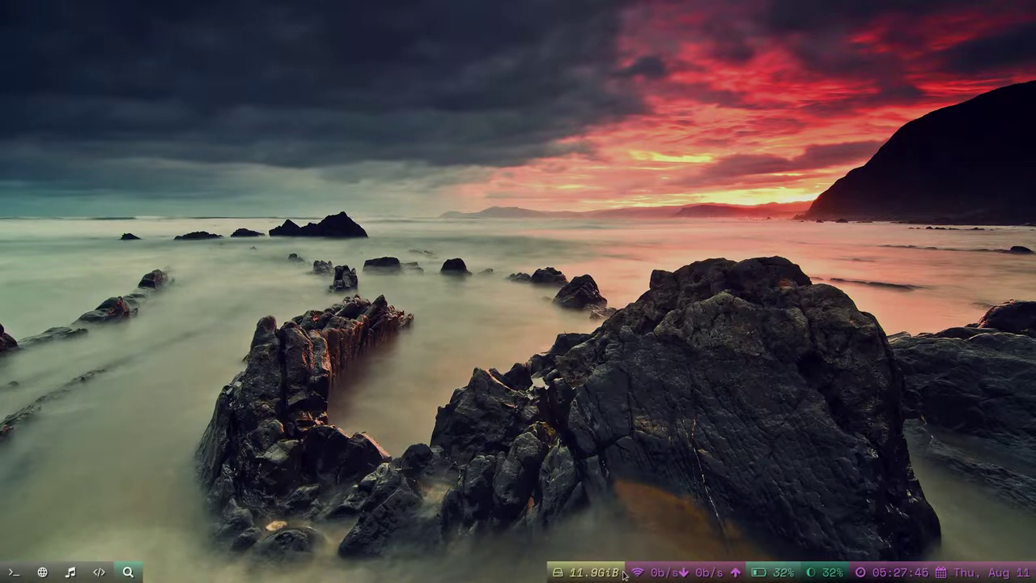
left_click(676, 576)
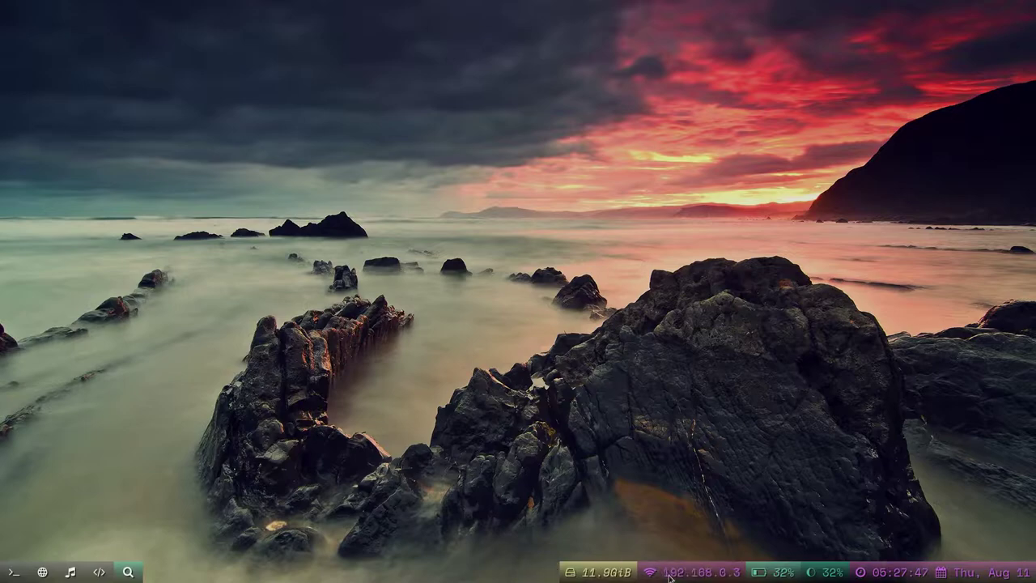
left_click(672, 576)
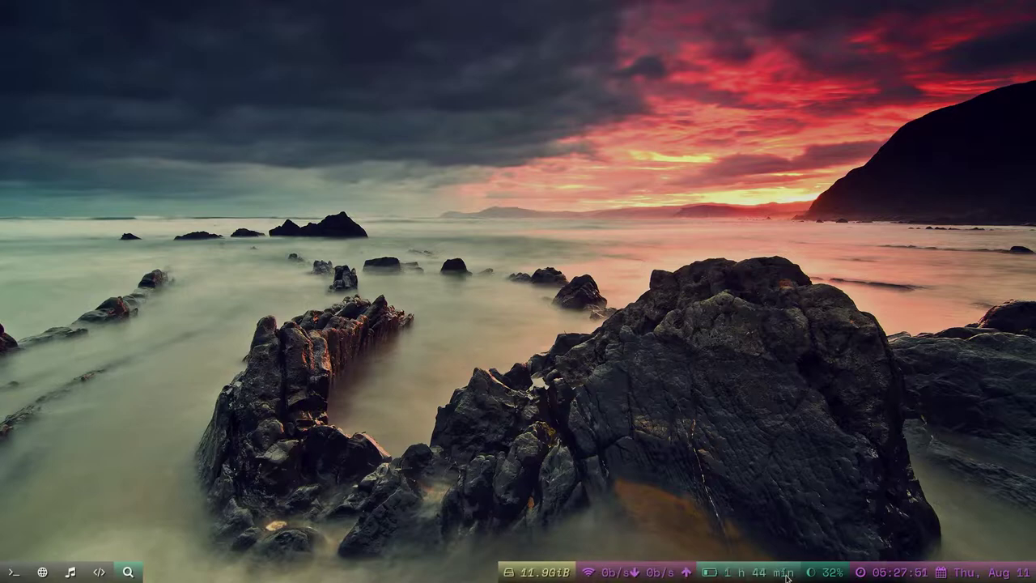
mouse_move(784, 578)
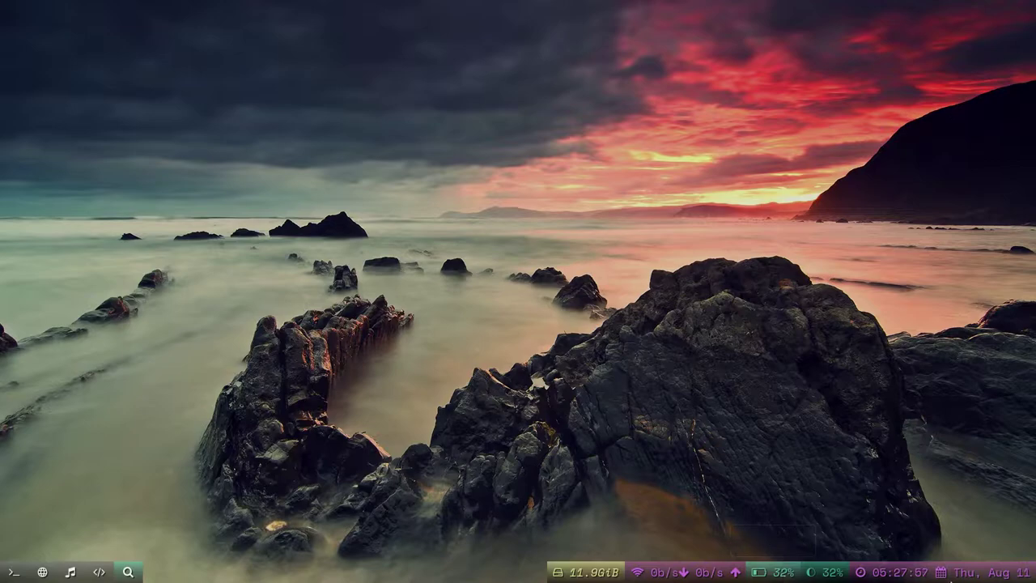
- Lower the screen brightness to 22% from the status bar and return to the browser workspace
scroll(840, 579, "down", 2)
scroll(840, 579, "down", 3)
scroll(807, 576, "up", 1)
left_click(71, 572)
left_click(44, 570)
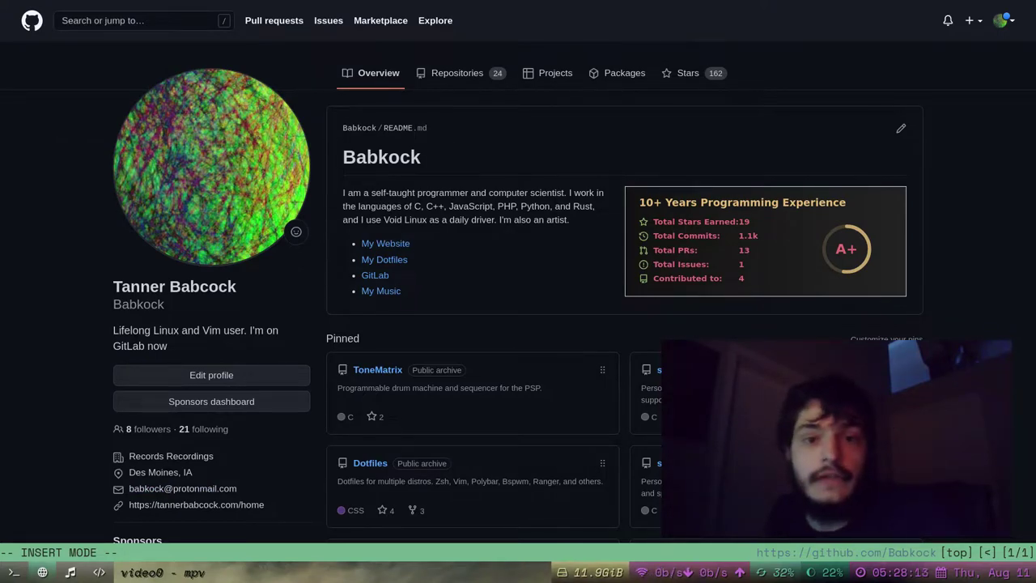
key("slash")
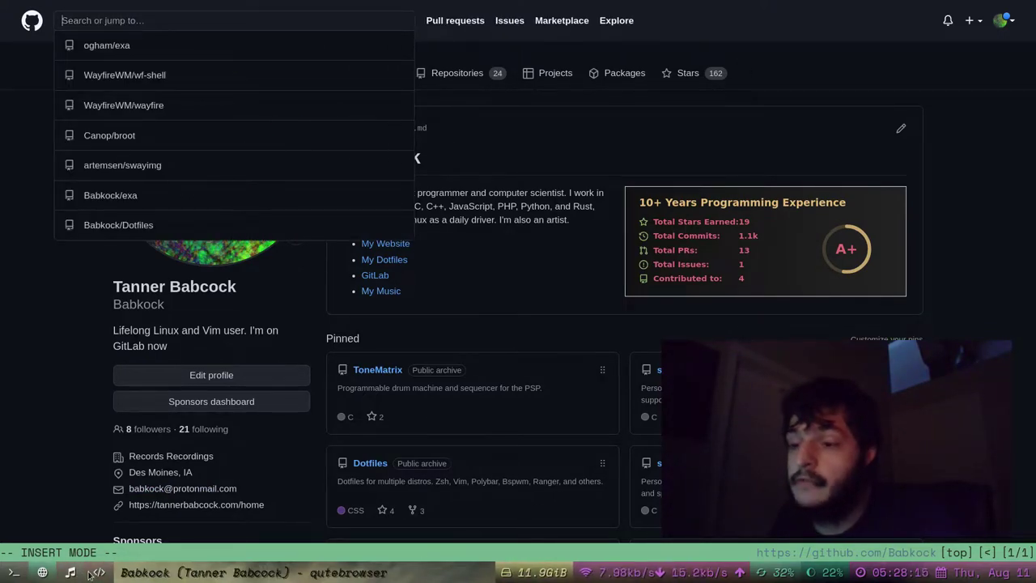
key("Escape")
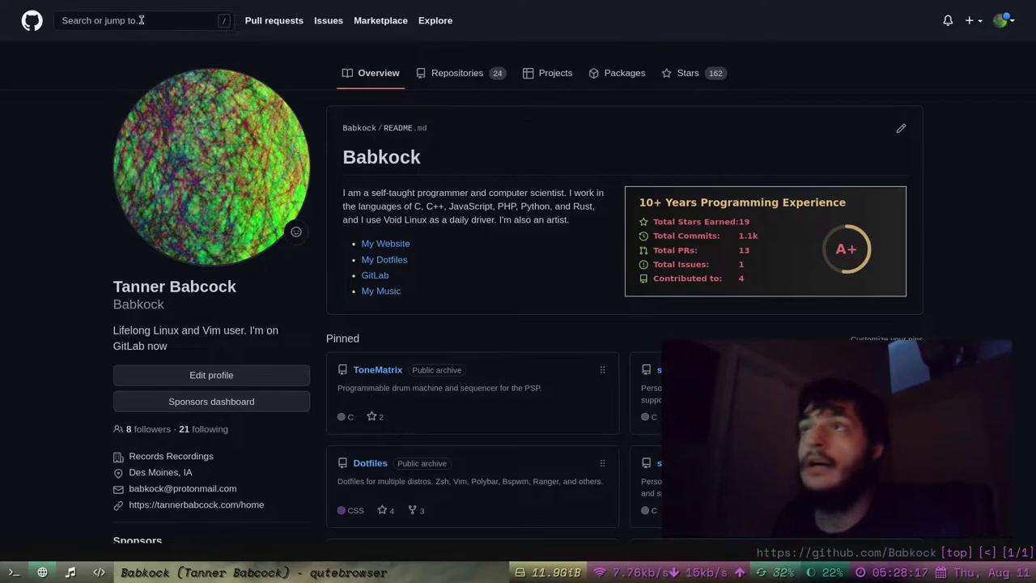
left_click(905, 471)
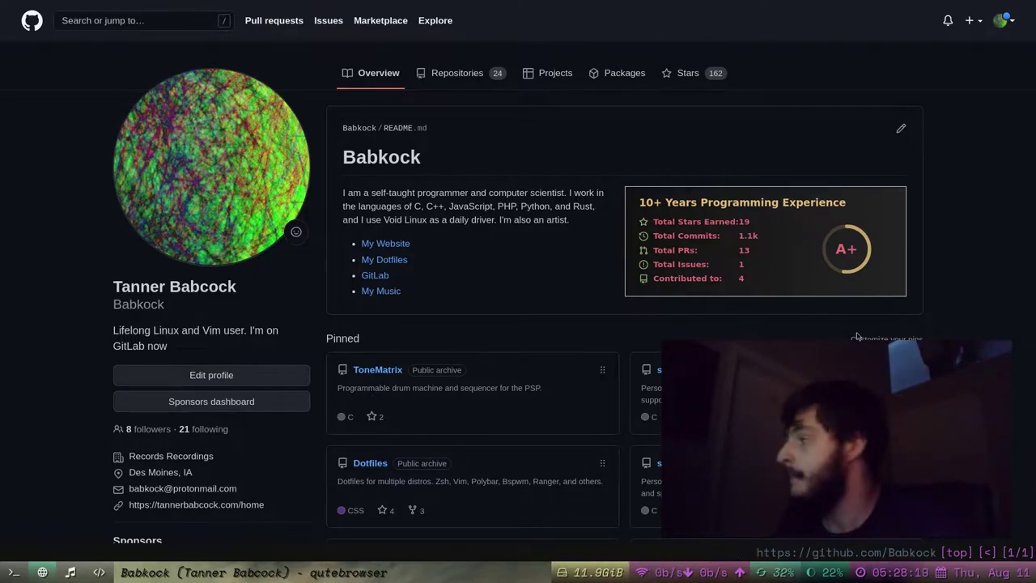
- Search GitHub for "sway" and open the swaywm/sway repository
left_click(127, 20)
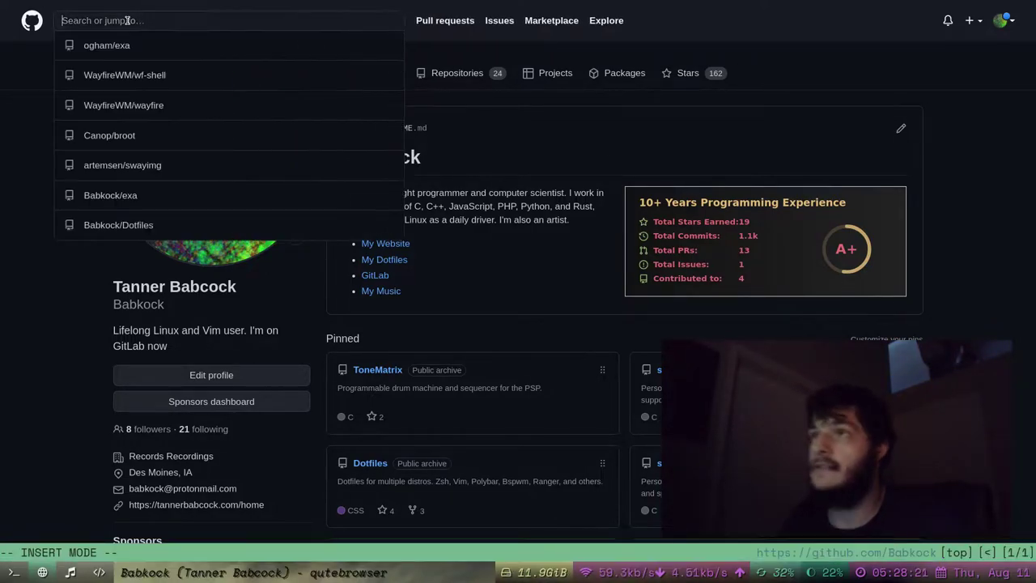
type("sway")
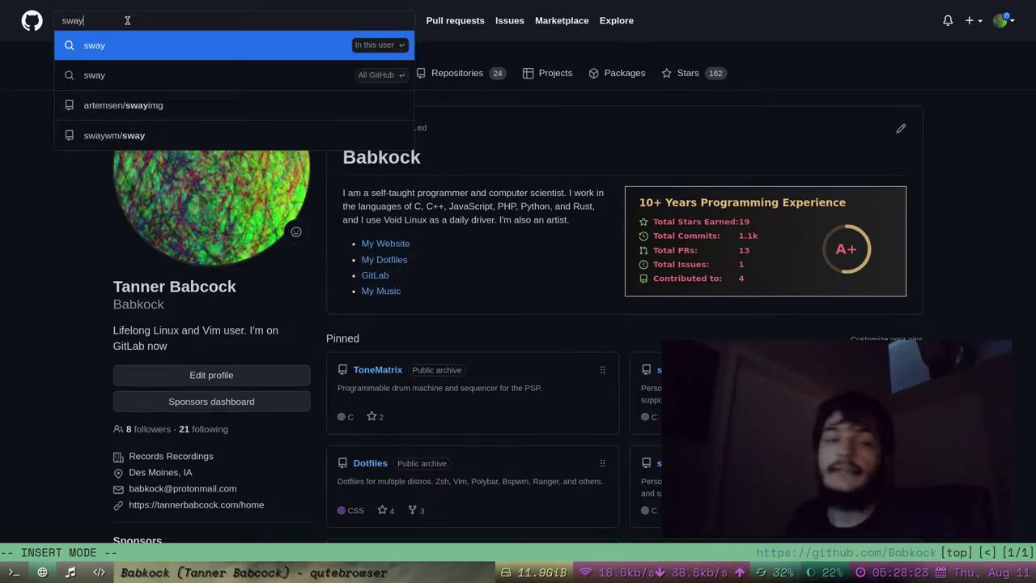
left_click(137, 134)
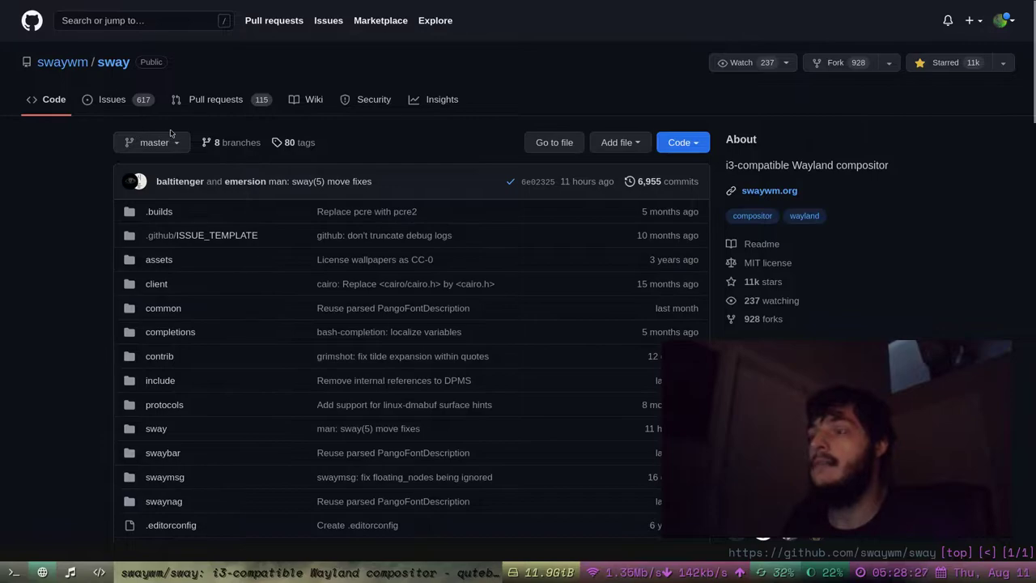
- Read the sway repository's README, including the installation section and its list of build dependencies
scroll(383, 215, "down", 9)
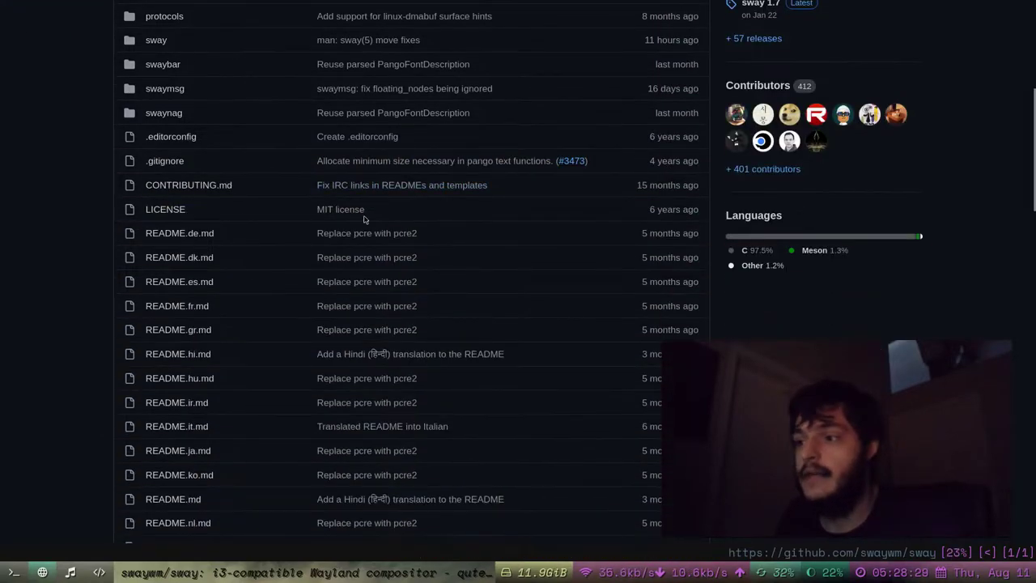
scroll(357, 218, "down", 6)
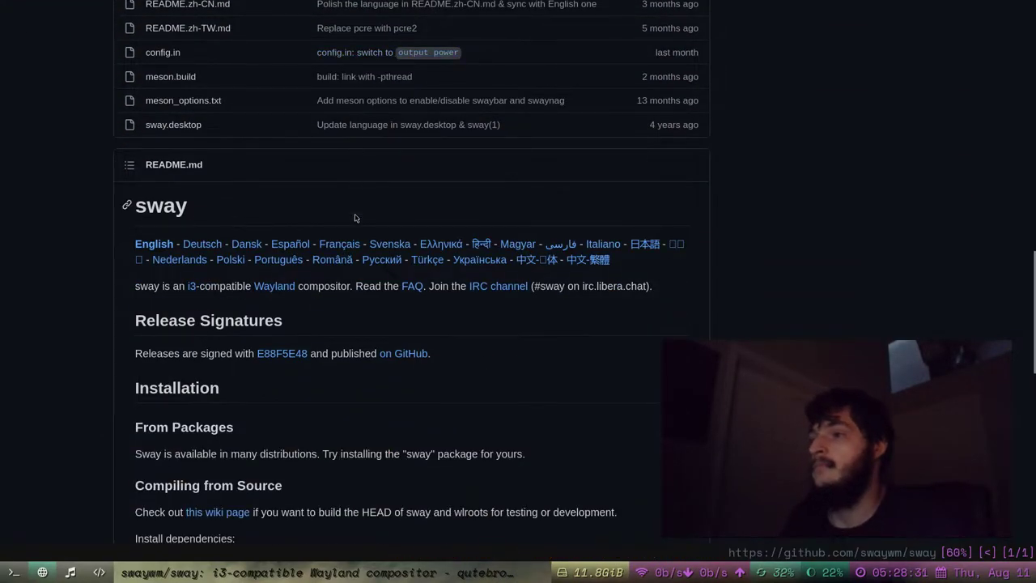
scroll(367, 209, "down", 5)
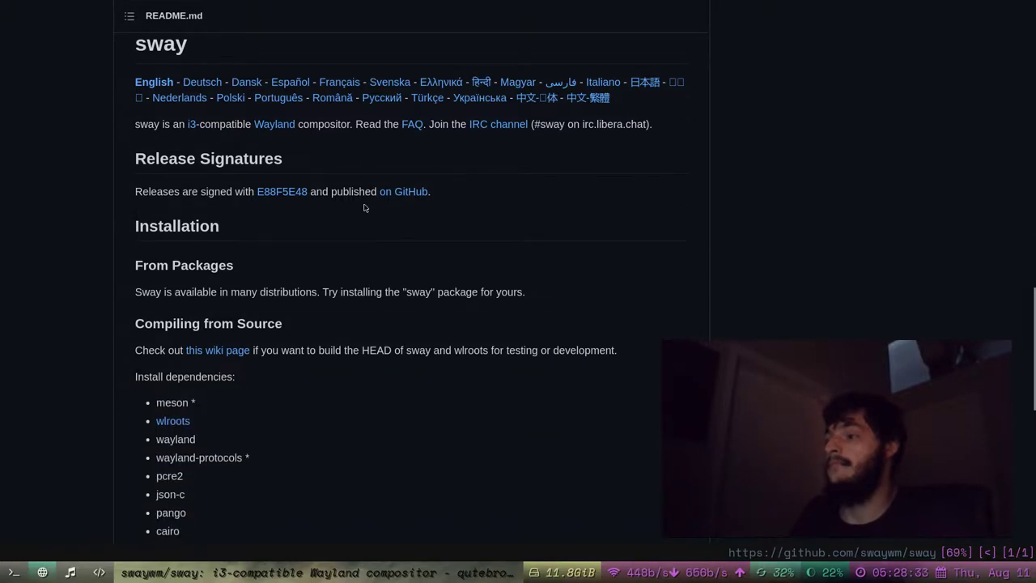
scroll(366, 227, "down", 2)
scroll(384, 287, "up", 5)
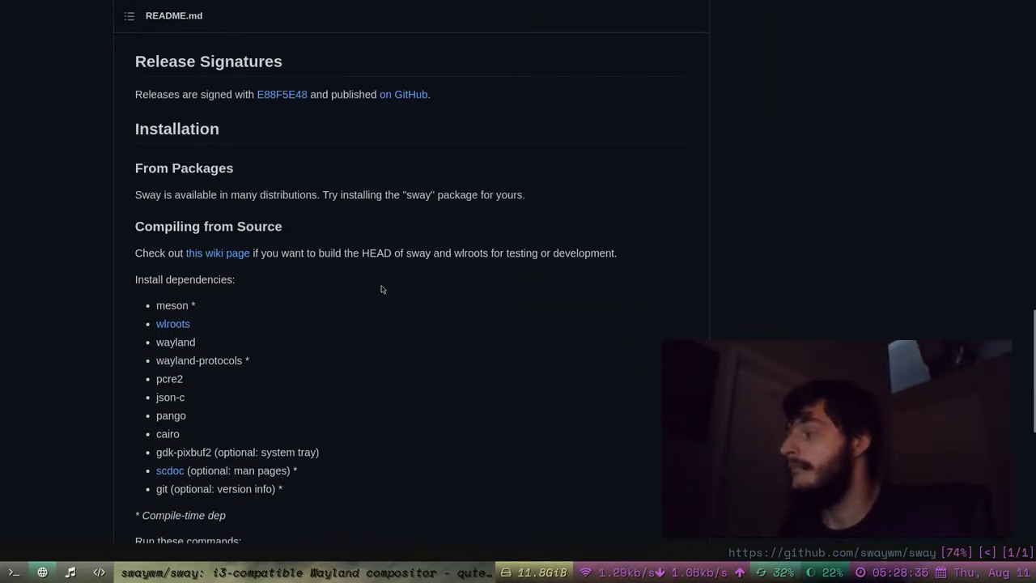
scroll(373, 283, "down", 1)
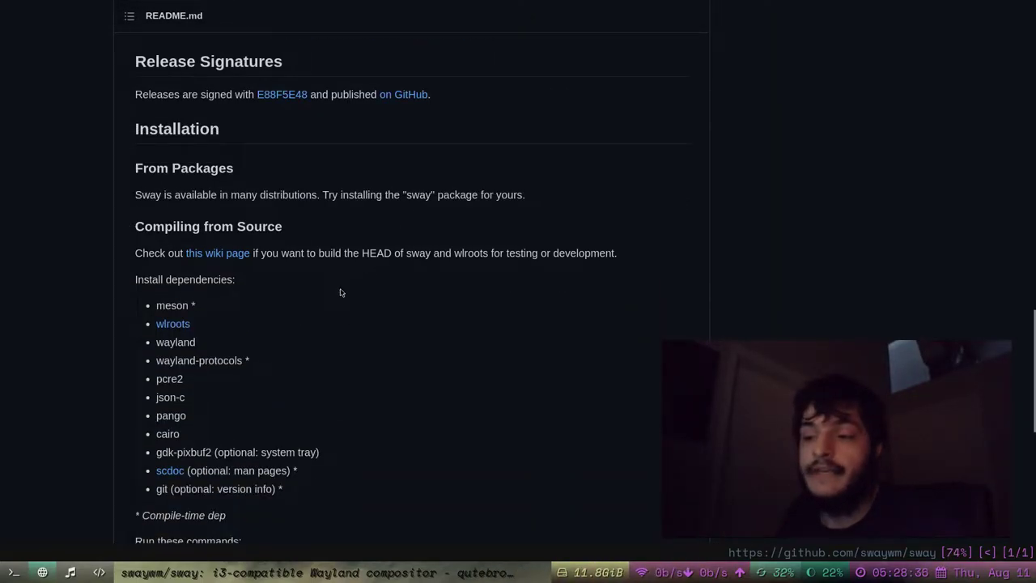
- Switch to the workspace where .config/sway/config is open in Vim, passing through the recording terminal's workspace
left_click(79, 569)
left_click(98, 572)
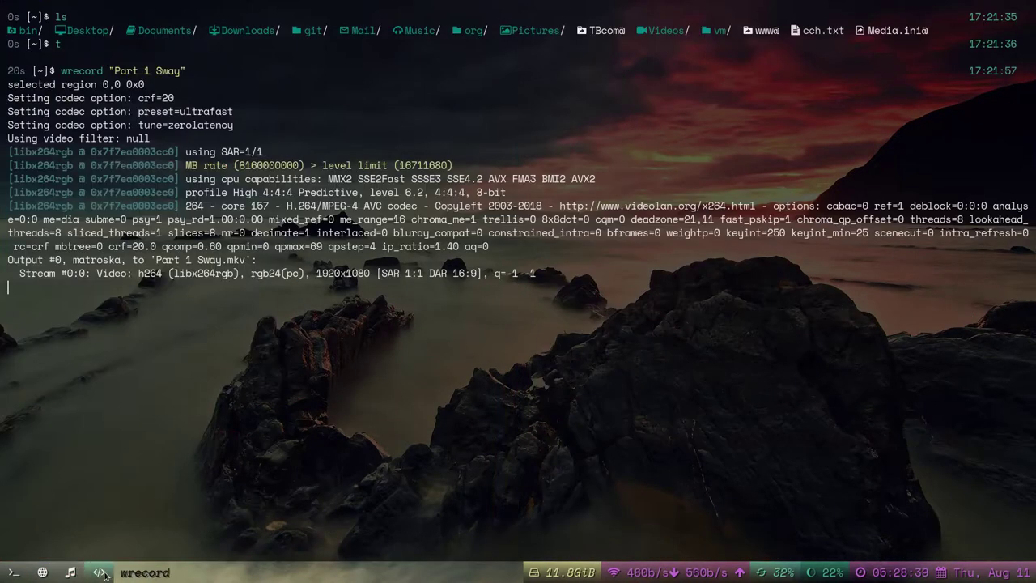
left_click(71, 573)
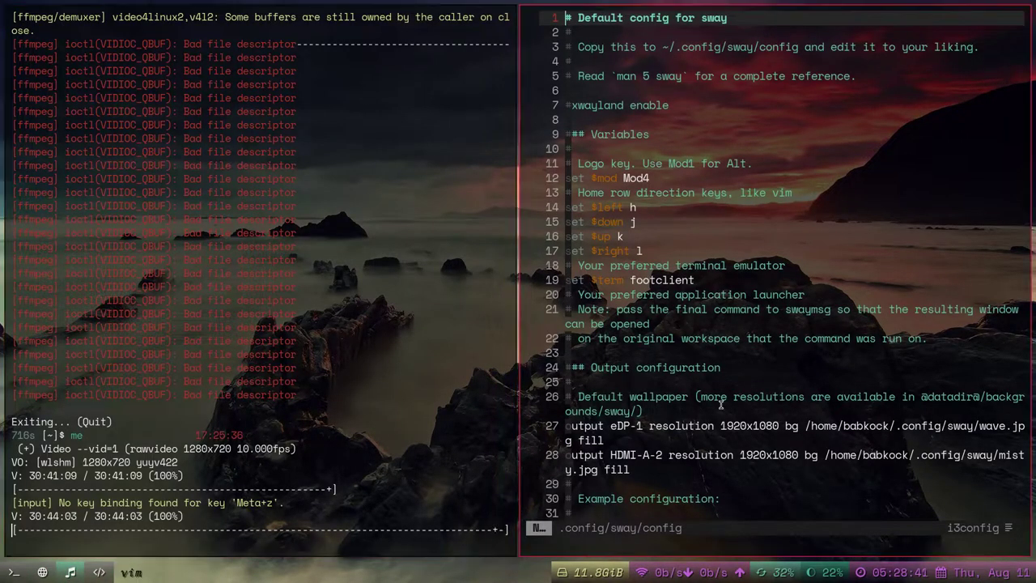
- Read the Sway config from the variables through the output and idle sections to the input configuration
key("j")
key("j")
key("j")
key("j")
key("j")
key("j")
key("j")
key("j")
key("j")
key("j")
key("j")
key("j")
key("j")
key("j")
key("j")
key("j")
key("j")
key("j")
key("j")
key("j")
key("j")
key("j")
key("j")
key("j")
key("j")
key("j")
key("j")
key("j")
key("j")
key("j")
key("j")
key("j")
key("j")
key("j")
key("j")
key("j")
key("j")
key("j")
key("j")
key("j")
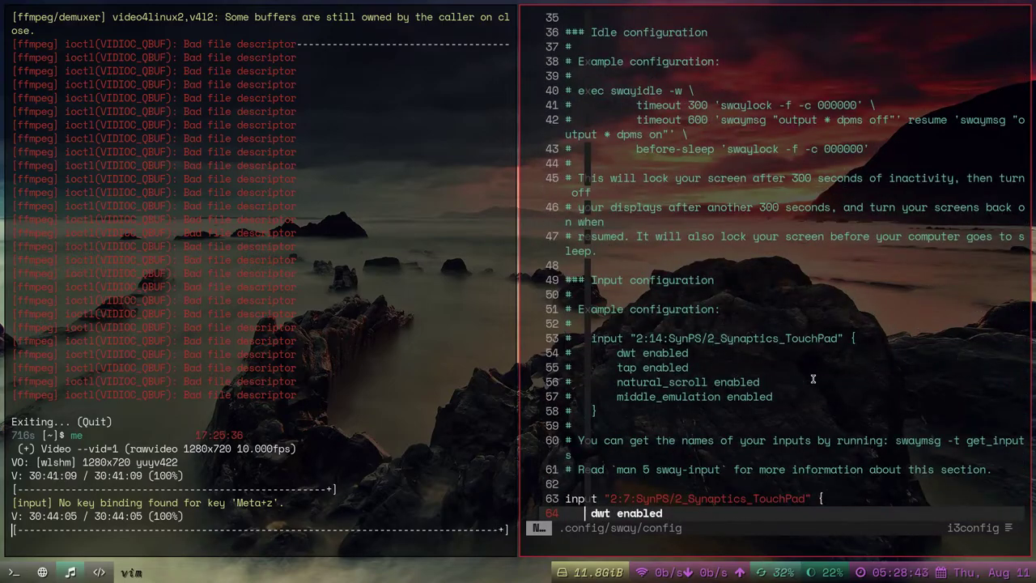
- Examine the input blocks for the Synaptics touchpad and the gaming mouse, including acceleration and scroll factor
key("j")
key("j")
key("j")
key("j")
key("j")
key("j")
key("j")
key("j")
key("j")
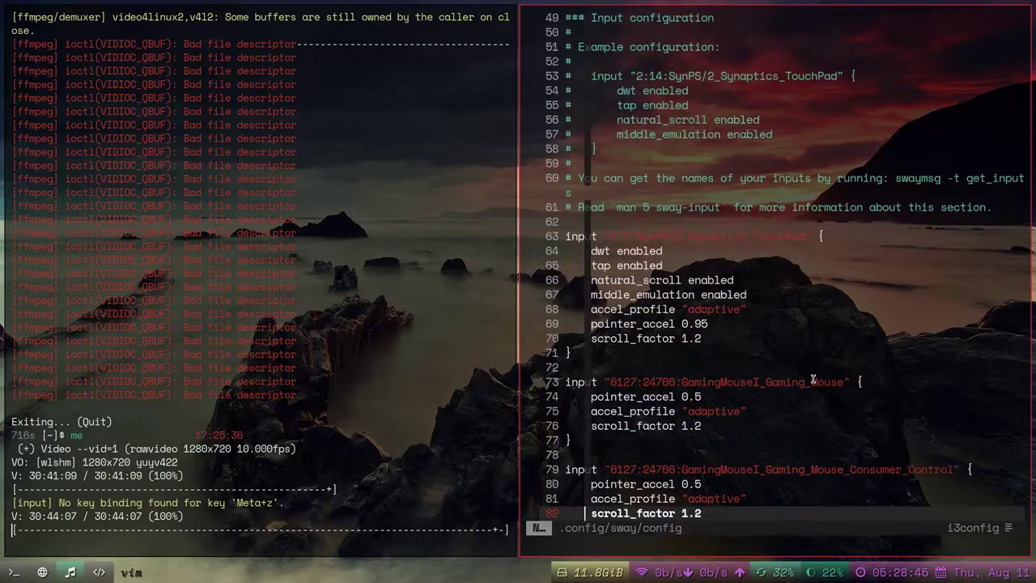
key("k")
key("k")
key("k")
key("k")
key("k")
key("k")
key("k")
key("k")
key("k")
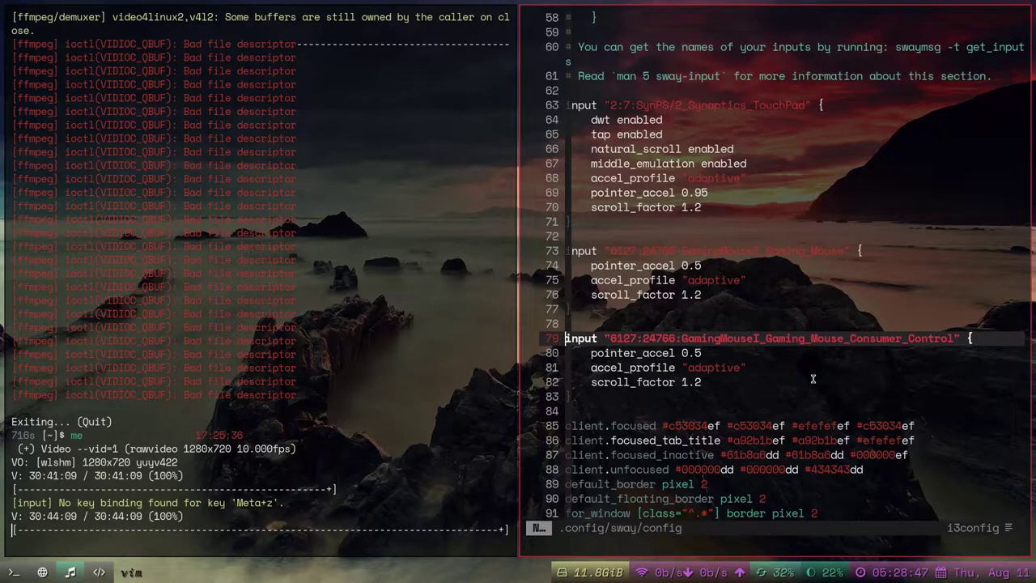
key("k")
key("k")
key("k")
key("k")
key("k")
key("k")
key("k")
key("k")
key("k")
key("k")
key("k")
key("k")
key("l")
key("l")
key("l")
key("k")
key("k")
key("k")
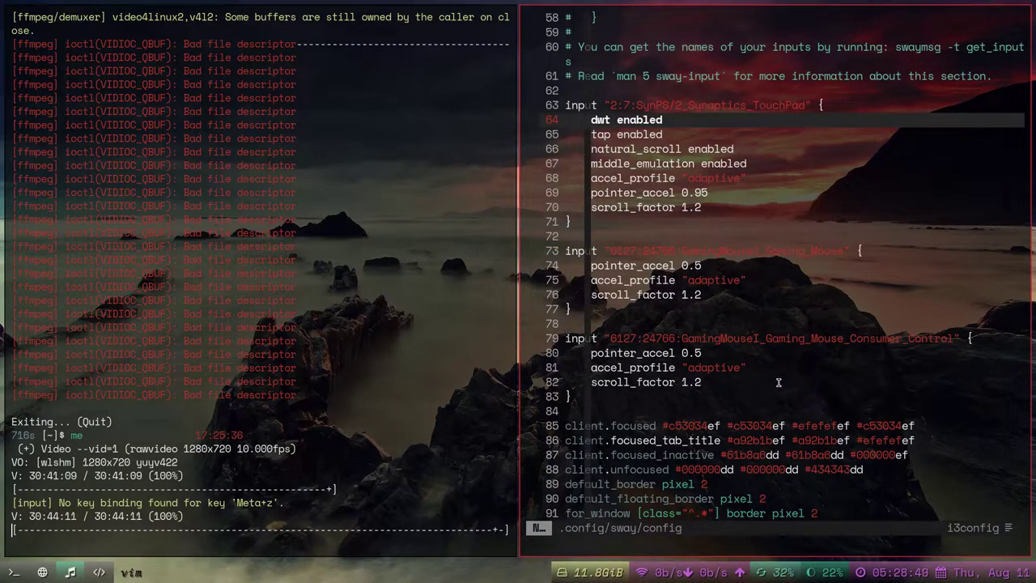
key("j")
key("j")
key("j")
key("j")
key("j")
key("j")
scroll(800, 356, "up", 1)
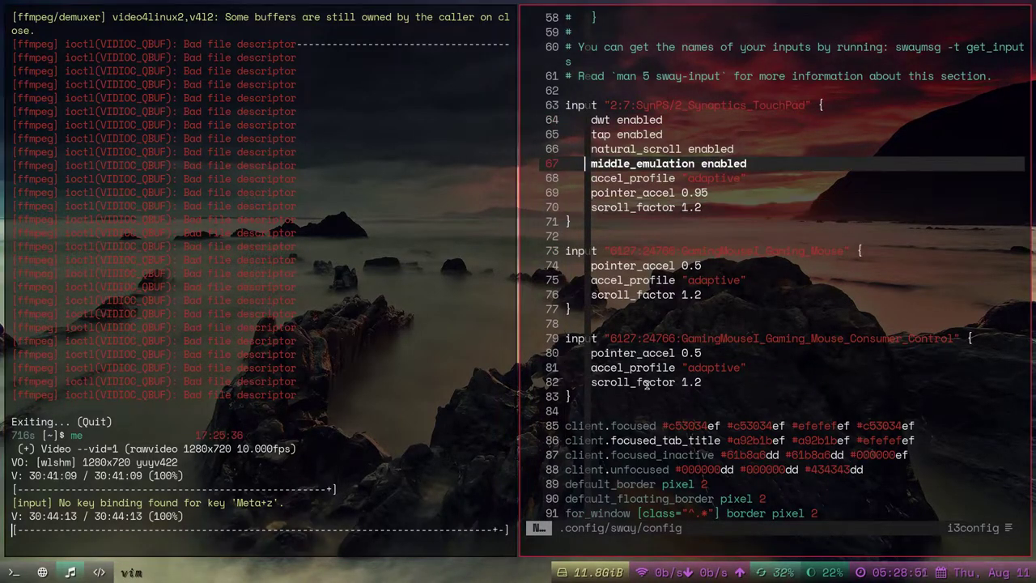
- Switch to the browser workspace and return to workspace 3 with the Sway config
left_click(42, 572)
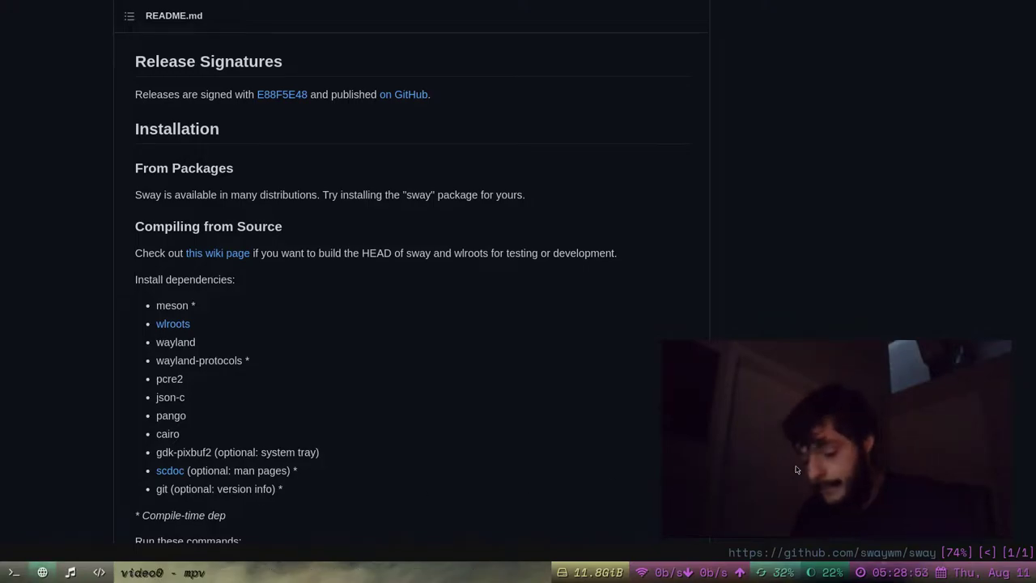
key("super+3")
scroll(825, 266, "up", 2)
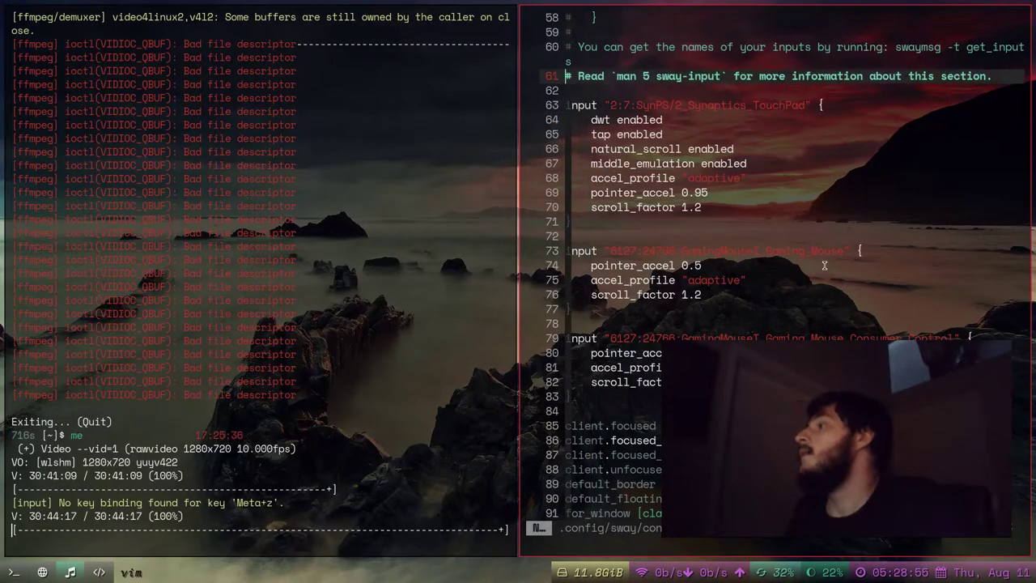
scroll(824, 265, "up", 3)
- Look over the config's gap settings and the startup exec commands that follow them
scroll(833, 257, "down", 15)
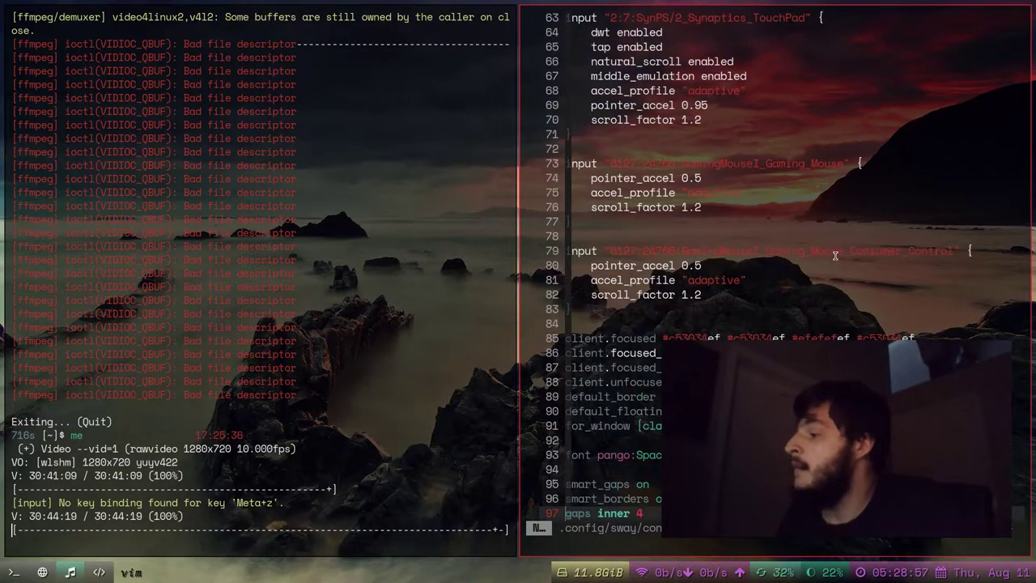
key("j")
key("j")
key("j")
key("j")
key("j")
key("j")
key("k")
key("k")
key("k")
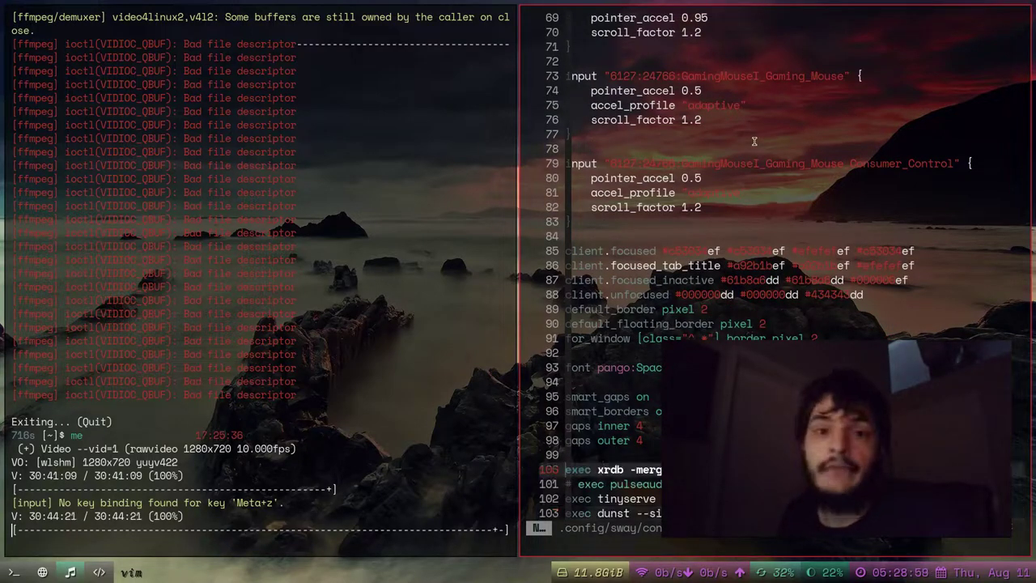
- Go back up the config to review the touchpad and gaming mouse input blocks
key("k")
key("k")
key("k")
key("k")
key("k")
key("k")
key("k")
key("k")
key("k")
key("k")
key("k")
key("k")
key("k")
key("k")
key("k")
key("k")
key("k")
key("k")
key("k")
key("k")
key("j")
key("j")
key("j")
key("j")
key("j")
key("j")
key("j")
key("j")
key("j")
key("j")
key("j")
key("j")
key("j")
key("j")
key("j")
key("j")
key("j")
key("j")
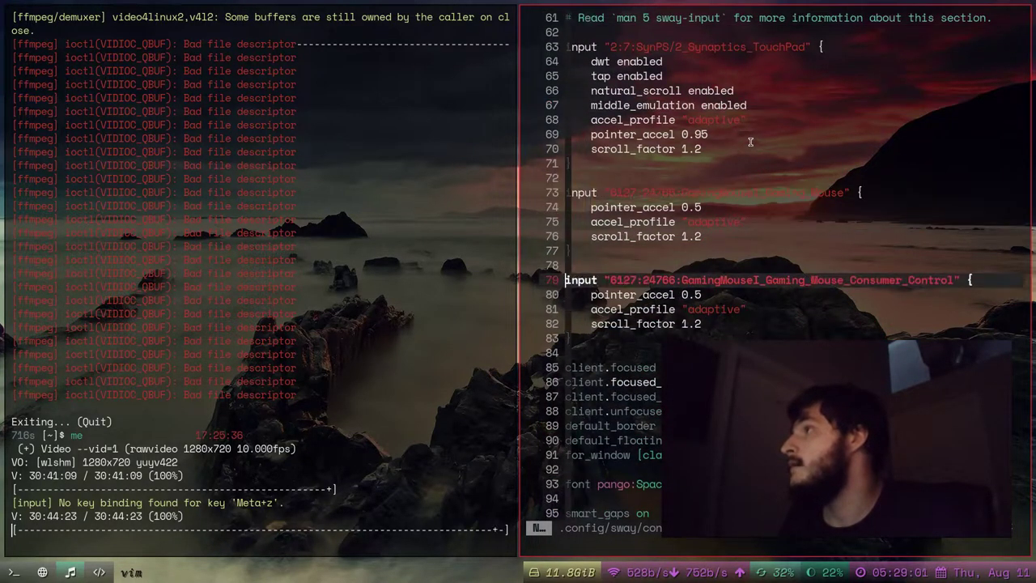
- Read down from the mouse input blocks through the client colours, font and gaps to the exec commands
key("j")
key("j")
key("j")
key("j")
key("j")
key("j")
key("j")
key("j")
key("j")
key("j")
key("j")
key("j")
key("j")
key("j")
key("j")
key("j")
key("j")
key("j")
key("j")
key("j")
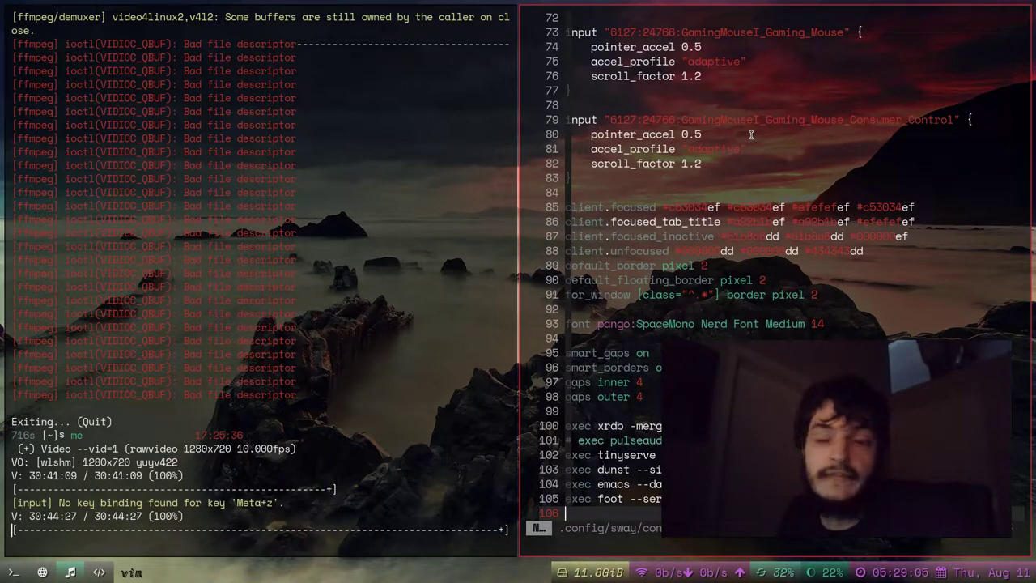
- Highlight the client colour and border settings on lines 85 to 91, then clear the selection
scroll(742, 132, "down", 2)
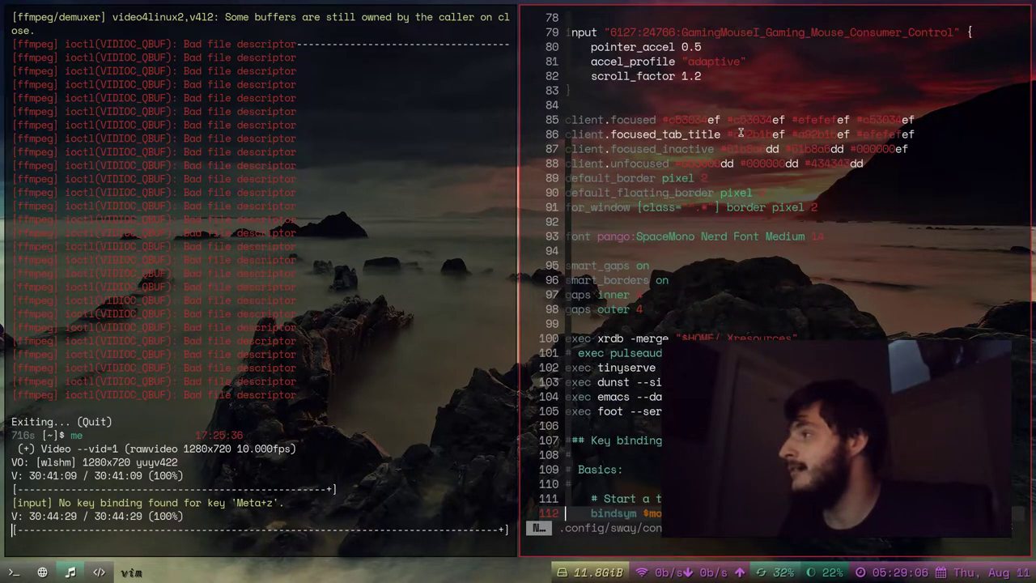
left_click_drag(528, 120, 778, 213)
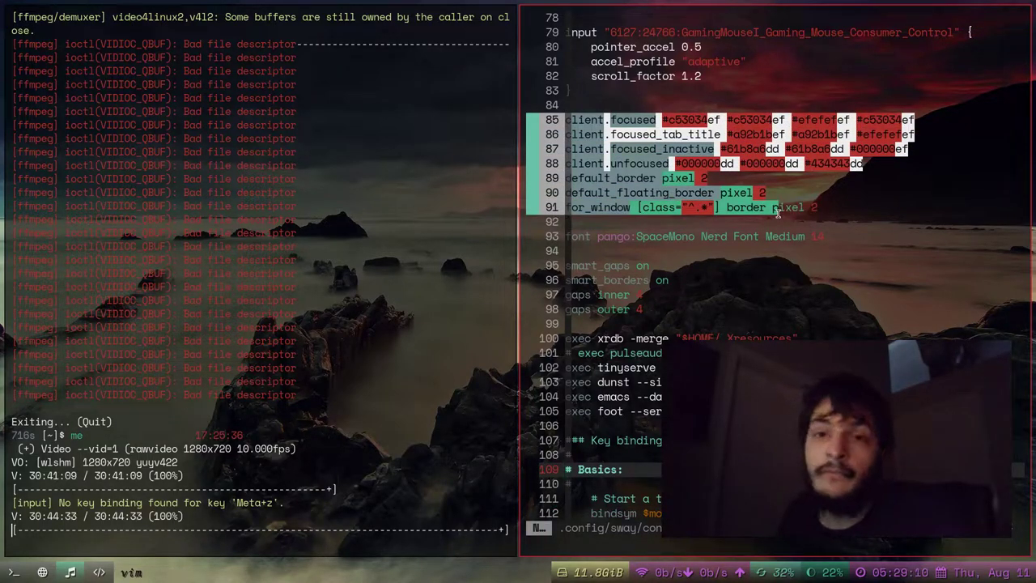
left_click(772, 214)
- Read down the config from the client colours to the Basics key bindings for the terminal, launcher, browsers and other applications
scroll(769, 213, "down", 4)
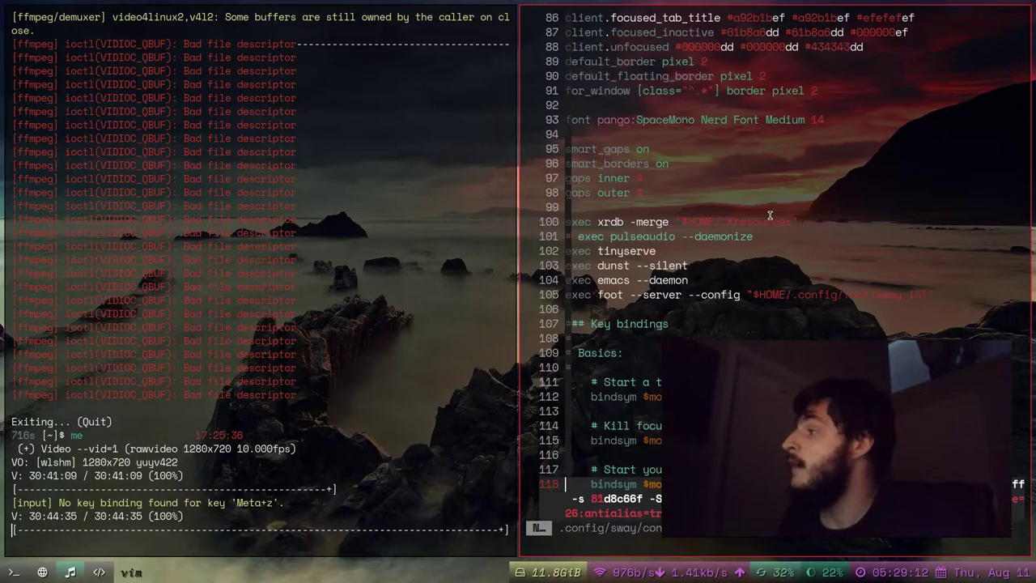
scroll(752, 198, "down", 7)
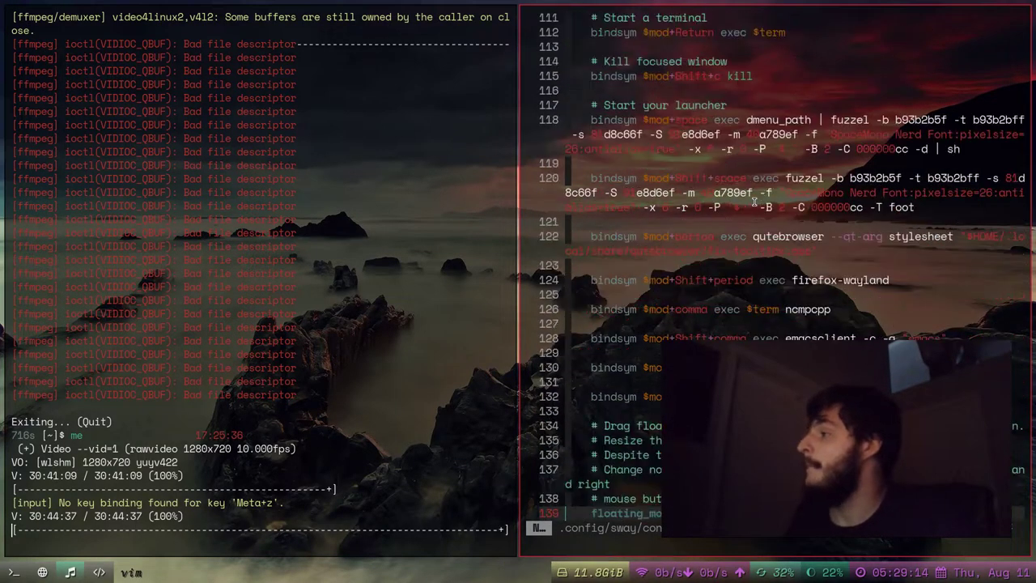
scroll(752, 198, "up", 5)
scroll(752, 198, "down", 11)
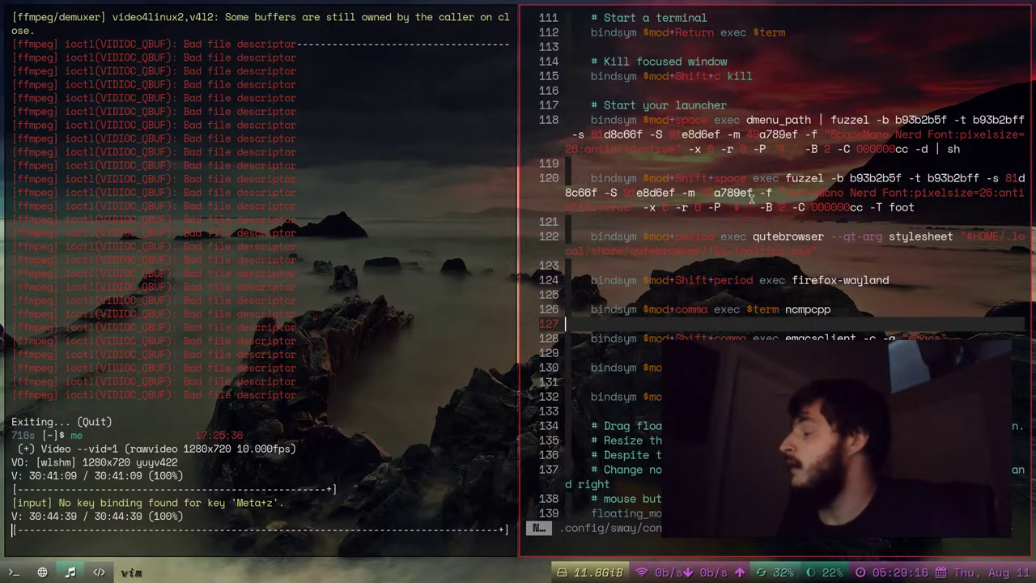
scroll(752, 199, "down", 1)
scroll(752, 198, "up", 8)
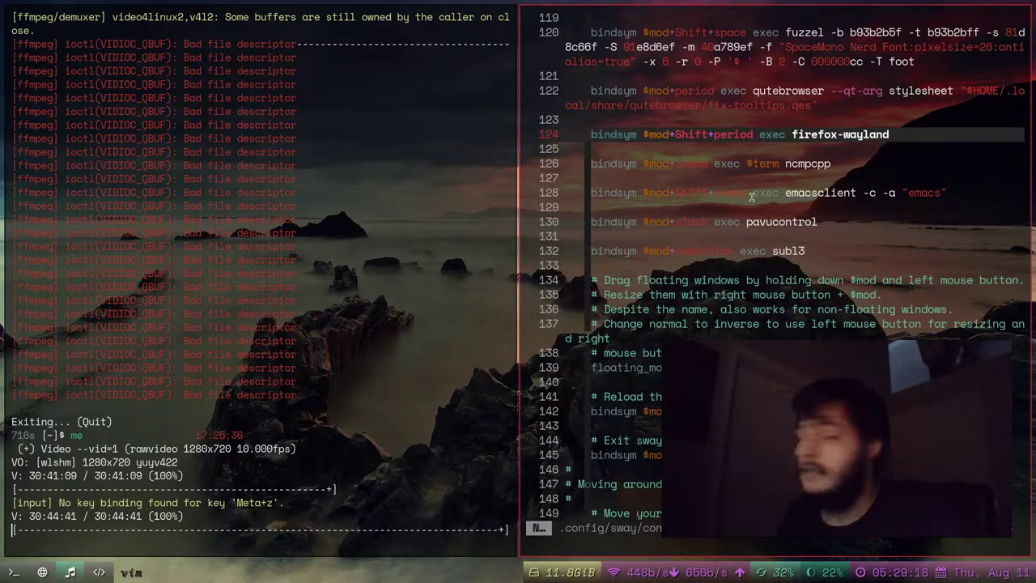
key("3")
key("j")
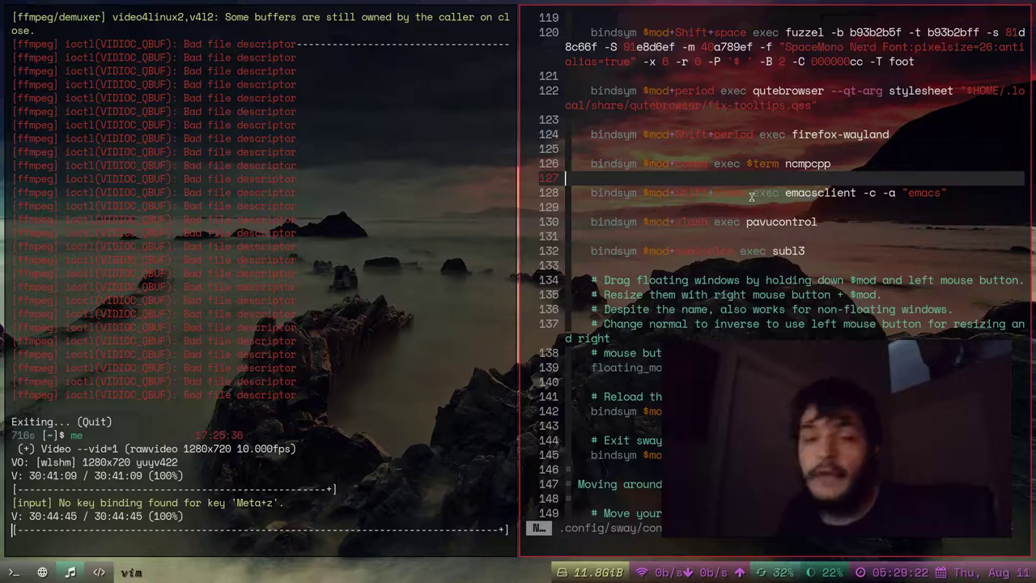
- Switch the container to the stacking layout and alternate between the me and vim windows, ending on vim
key("super+s")
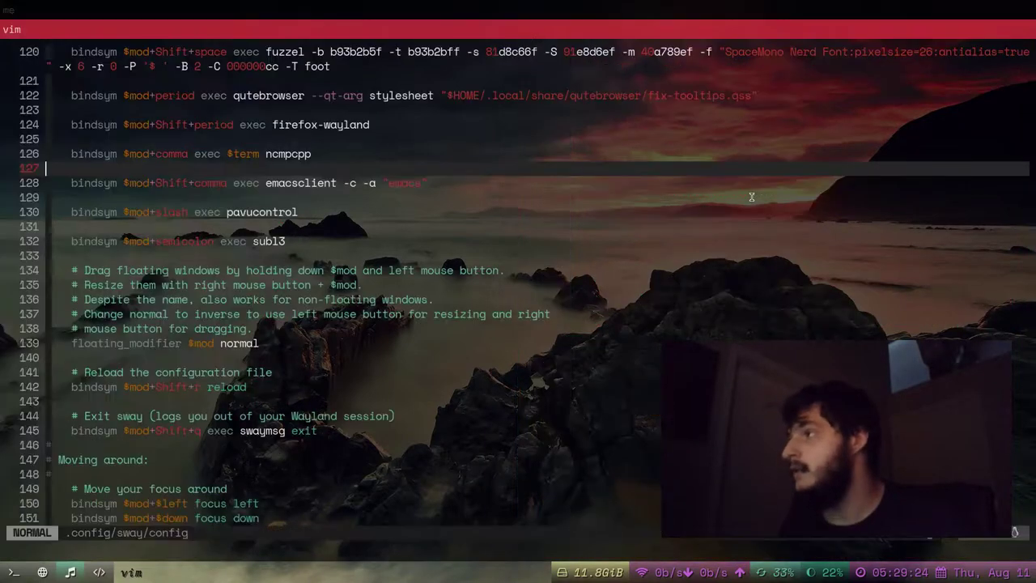
left_click(500, 11)
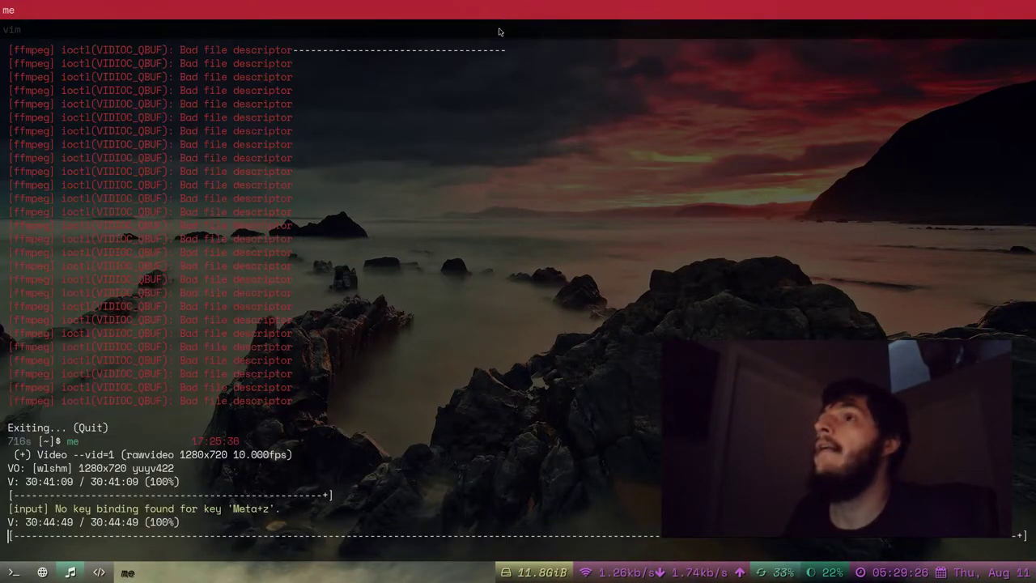
left_click(500, 31)
left_click(499, 9)
left_click(498, 30)
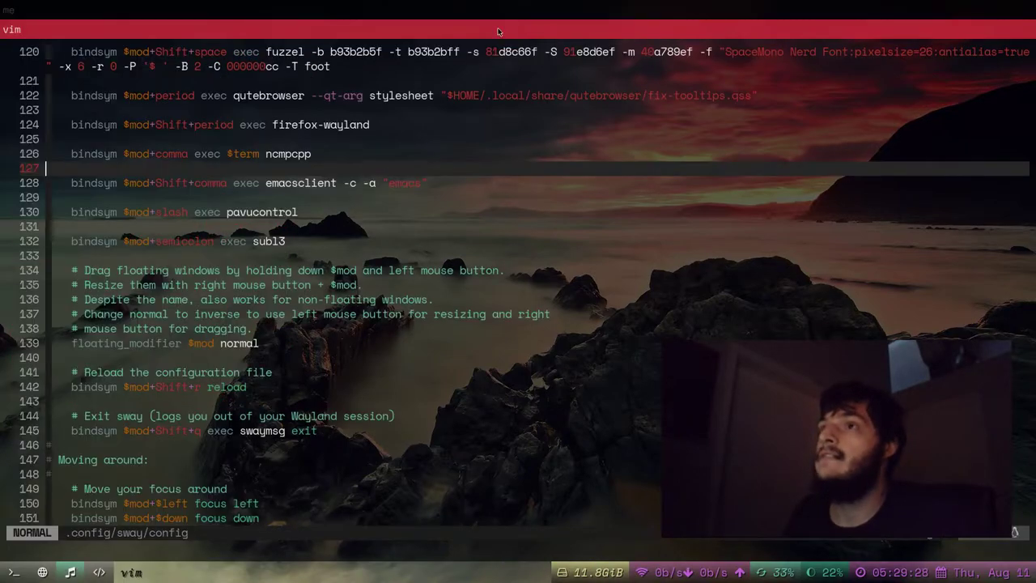
- Open a new terminal in the stack, run df in it and enlarge its font one step
key("super+Return")
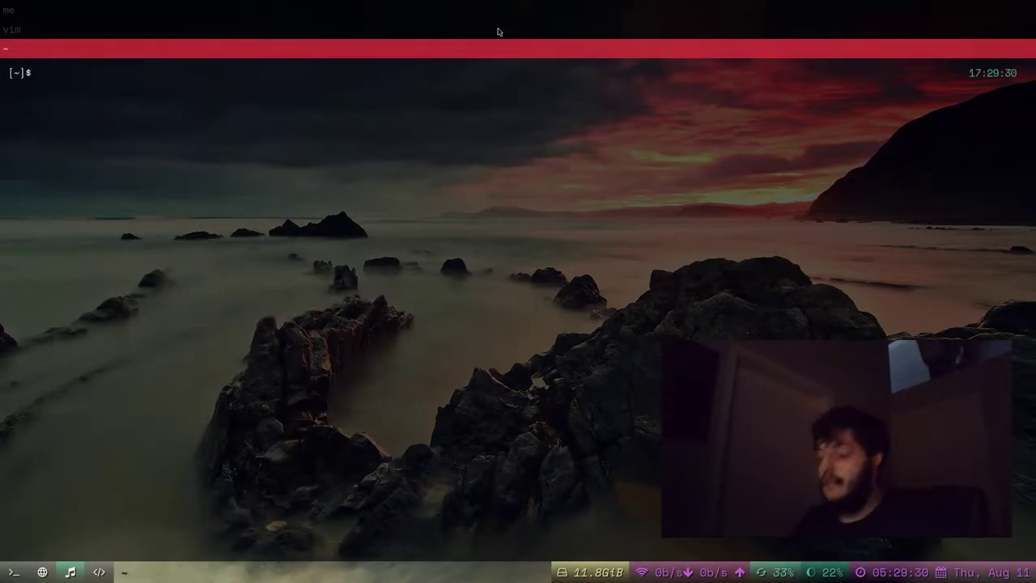
type("df")
key("Return")
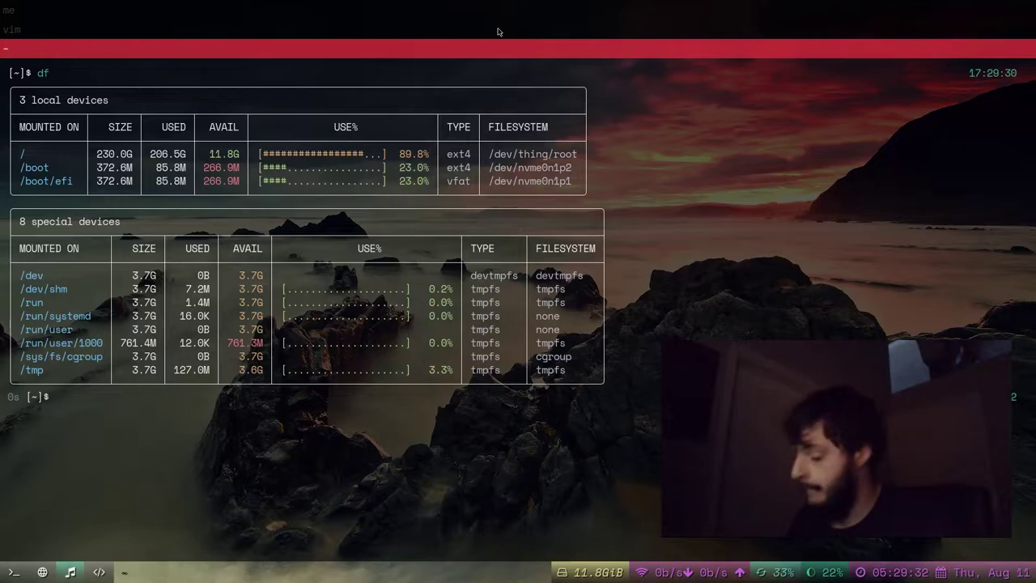
key("ctrl+equal")
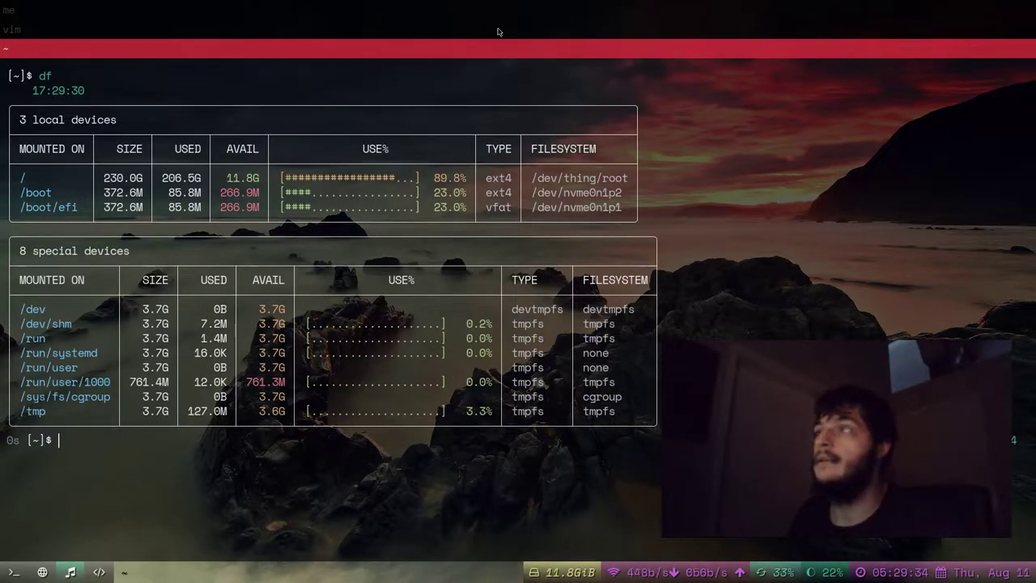
- Switch through the three stacked windows by their title bars, ending on the vim config
left_click(498, 32)
left_click(500, 12)
left_click(501, 32)
left_click(502, 51)
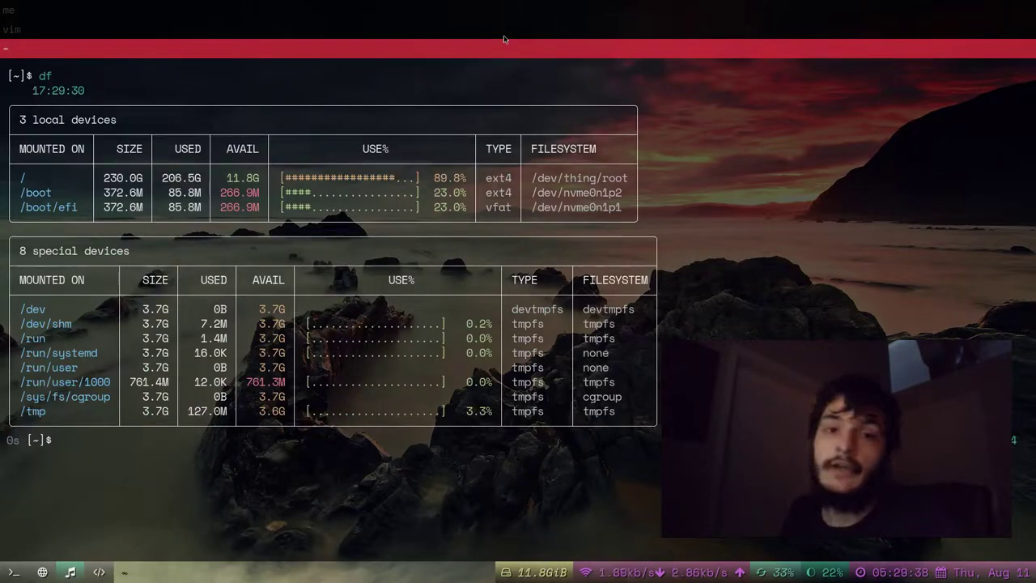
left_click(504, 31)
left_click(522, 11)
left_click(518, 32)
left_click(510, 53)
left_click(514, 35)
left_click(511, 56)
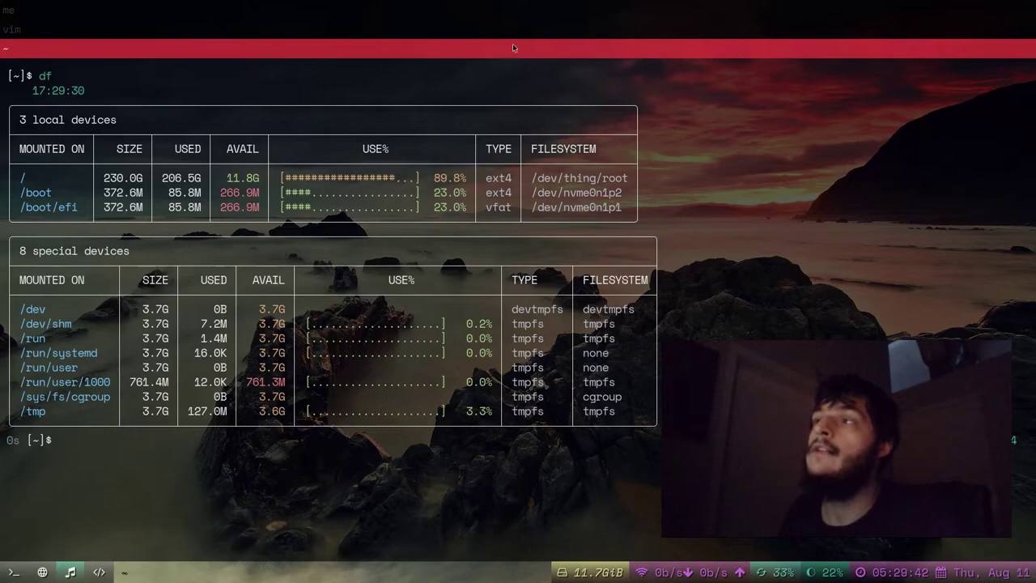
left_click(514, 37)
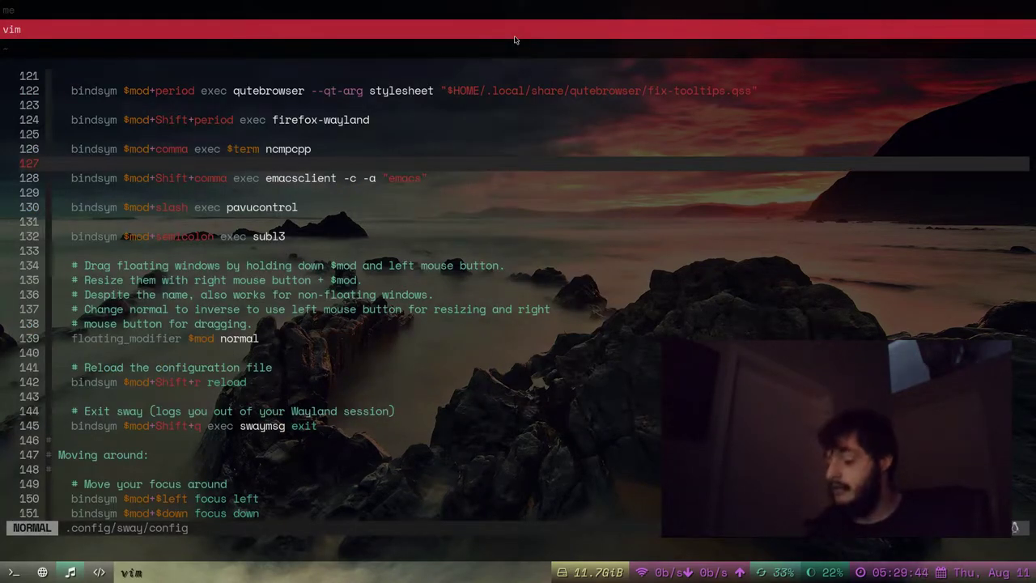
- Move the keyboard focus up and down through the stacked windows using the focus bindings, ending on the vim config
key("super+j")
key("super+k")
key("super+k")
key("super+j")
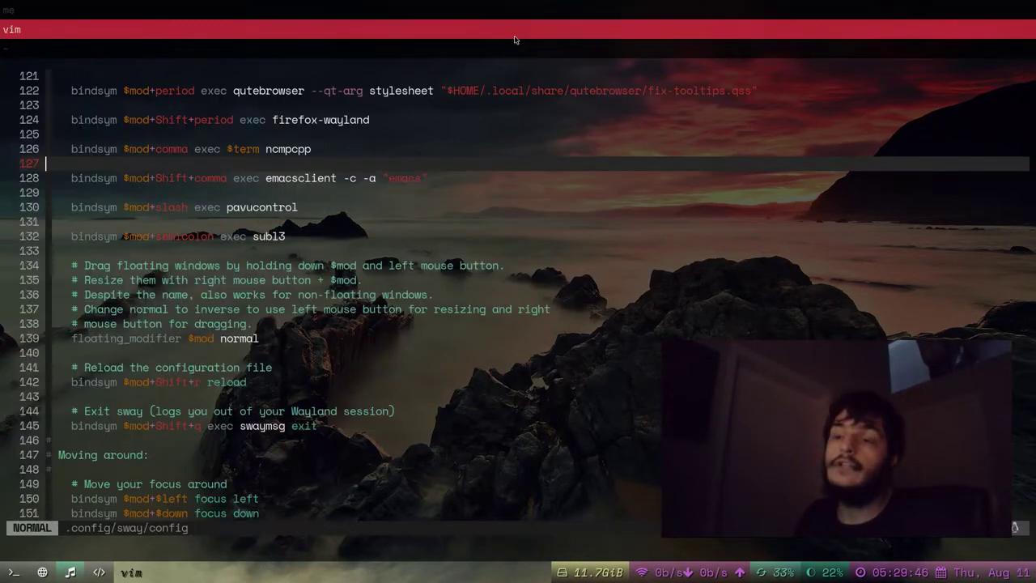
key("super+Down")
key("super+Down")
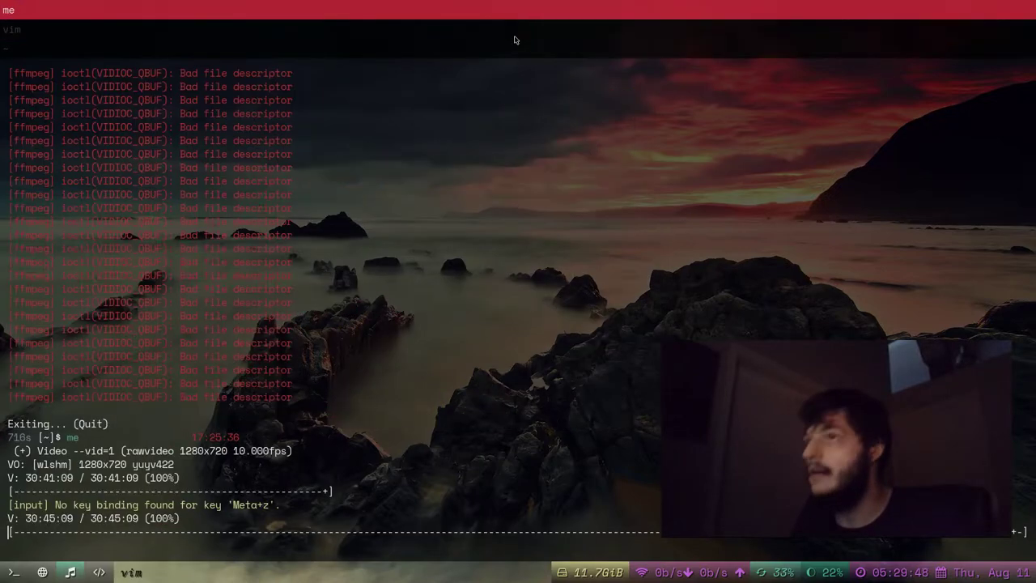
key("super+Up")
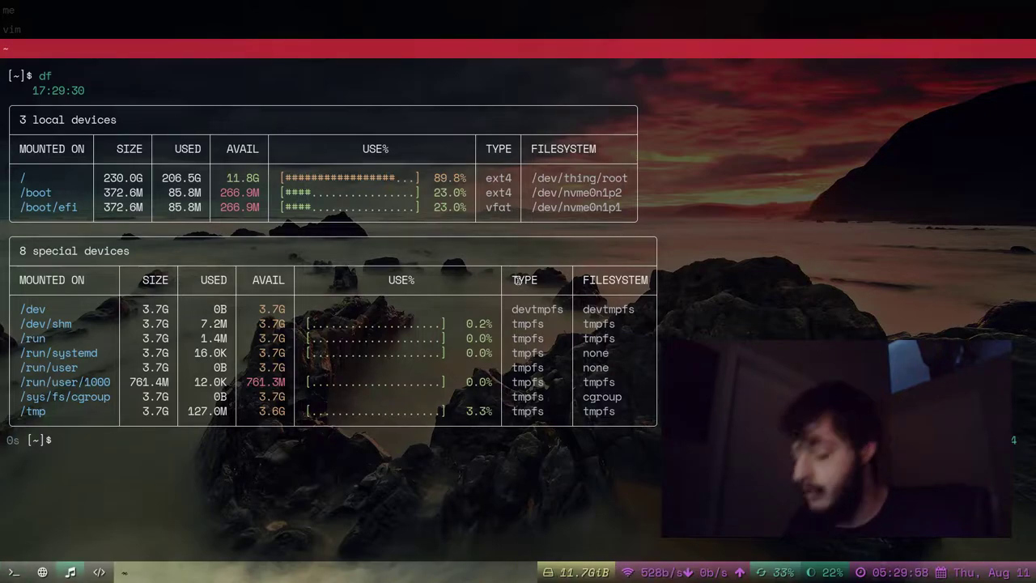
key("super+j")
key("super+j")
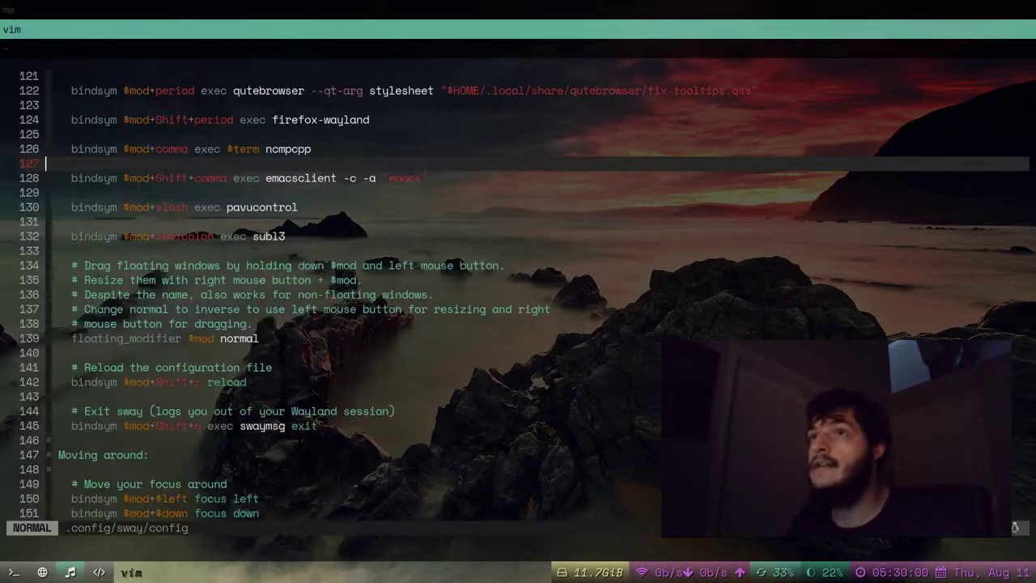
key("super+1")
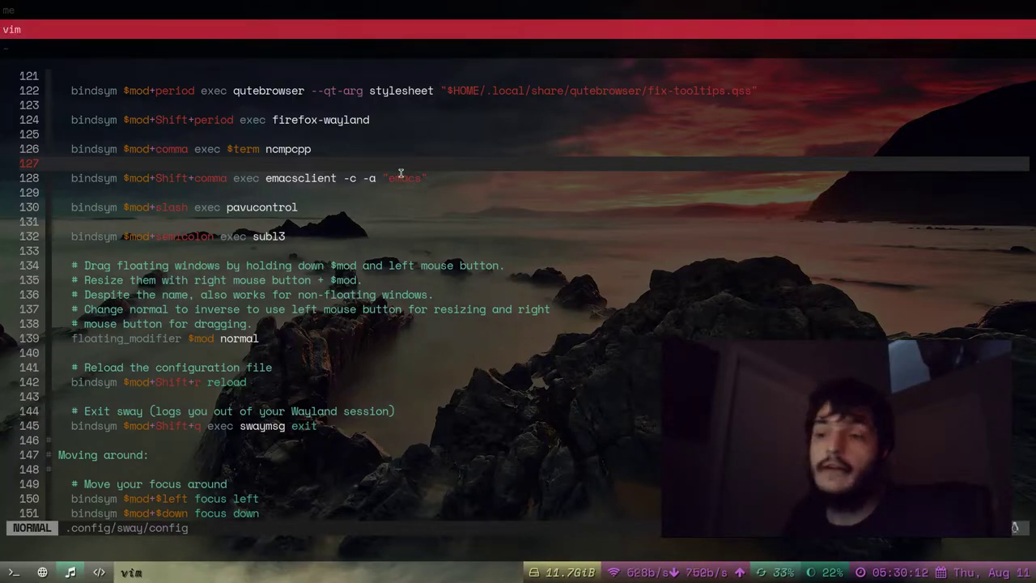
- Read down the config past the floating modifier, reload and exit bindings to the Moving around section
key("j")
key("j")
key("j")
key("j")
key("j")
key("j")
key("j")
key("j")
key("j")
key("j")
key("j")
key("j")
key("j")
key("j")
key("j")
key("j")
key("j")
key("j")
key("j")
key("j")
key("j")
key("j")
key("j")
key("j")
key("j")
key("j")
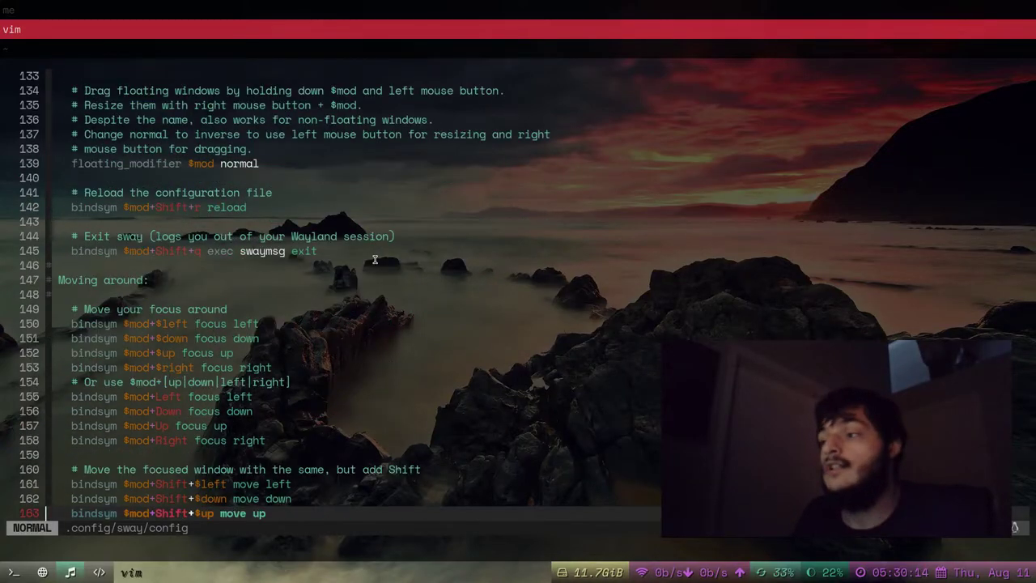
- Visit the empty fifth workspace, return to the config's workspace and review the bindings for moving focus and windows
key("super+5")
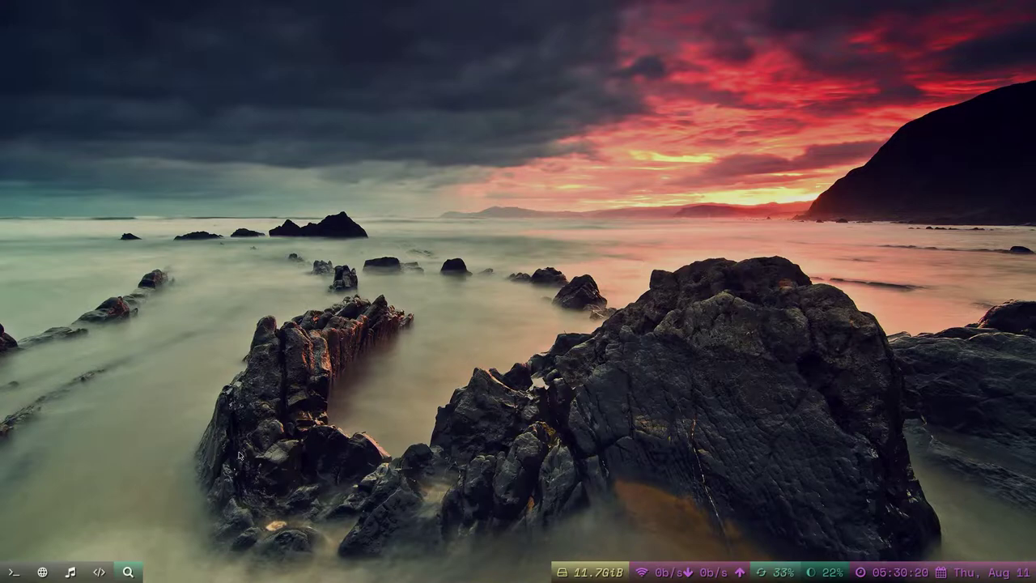
left_click(71, 572)
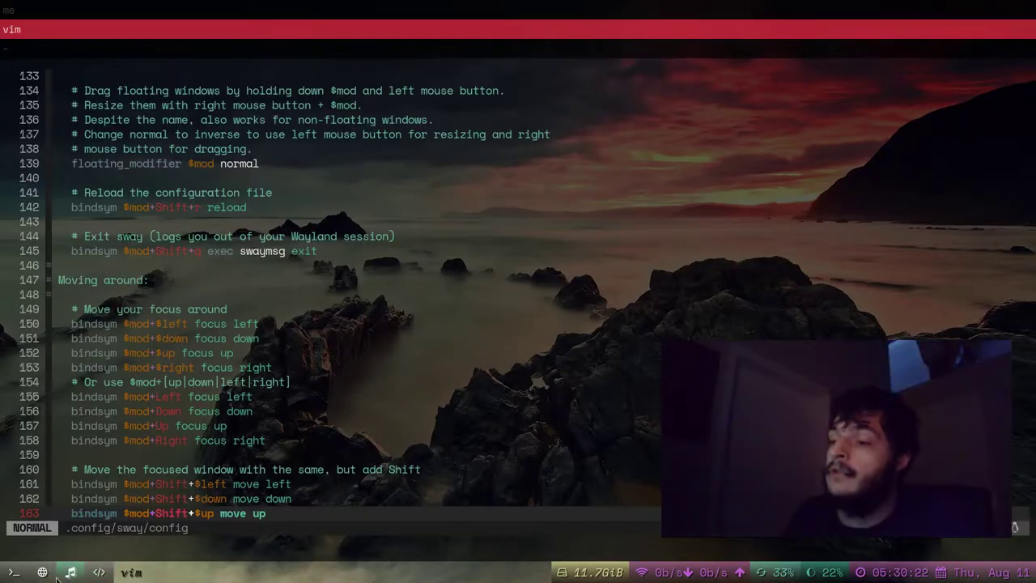
key("j")
key("j")
key("j")
key("j")
key("j")
key("j")
key("j")
key("j")
key("j")
key("j")
key("j")
key("j")
left_click(338, 340)
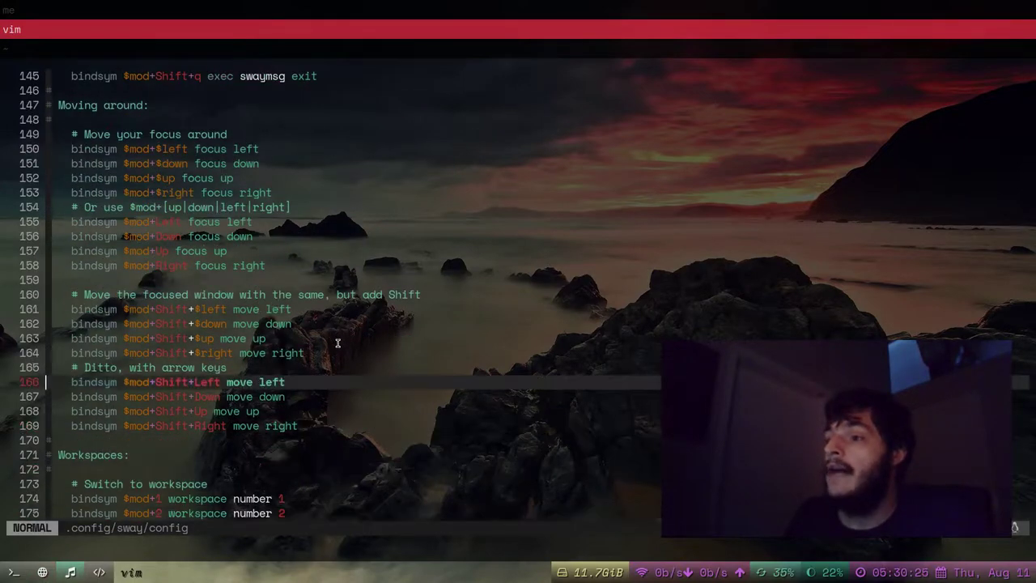
key("k")
key("k")
key("k")
key("k")
key("k")
key("k")
key("k")
key("k")
key("k")
key("k")
key("k")
key("k")
key("j")
key("j")
key("j")
key("j")
key("j")
key("j")
key("j")
key("j")
key("j")
key("j")
key("j")
key("j")
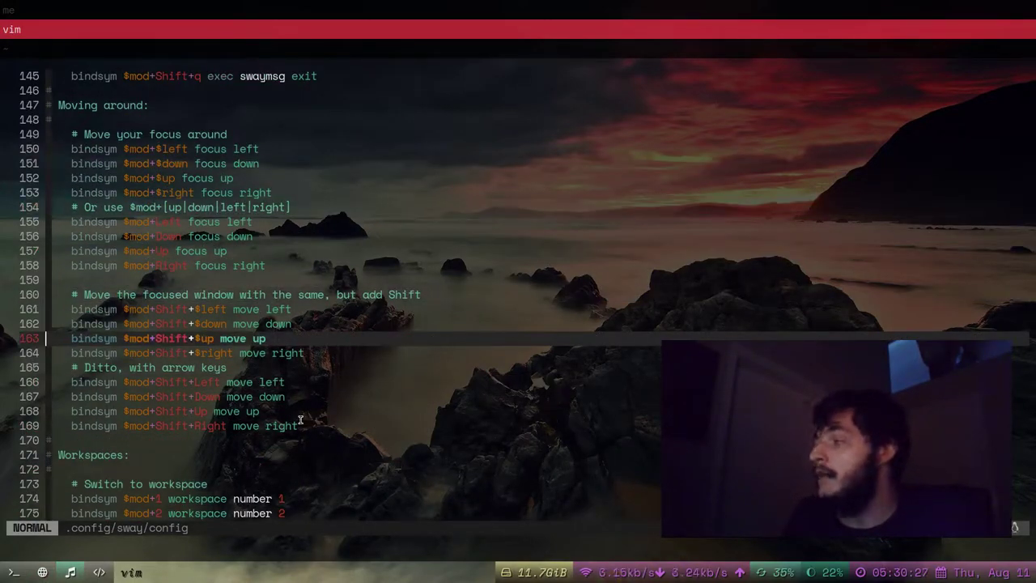
- Visit the browser workspace to look over the Installation section of Sway's README, and return to the config's workspace
key("super+2")
scroll(462, 347, "down", 2)
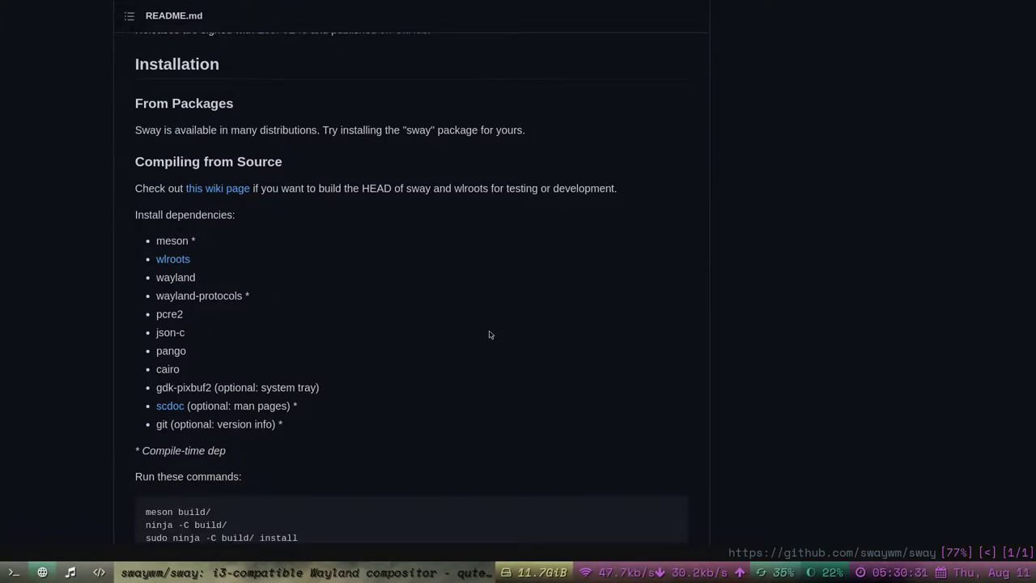
scroll(487, 335, "down", 2)
left_click(79, 571)
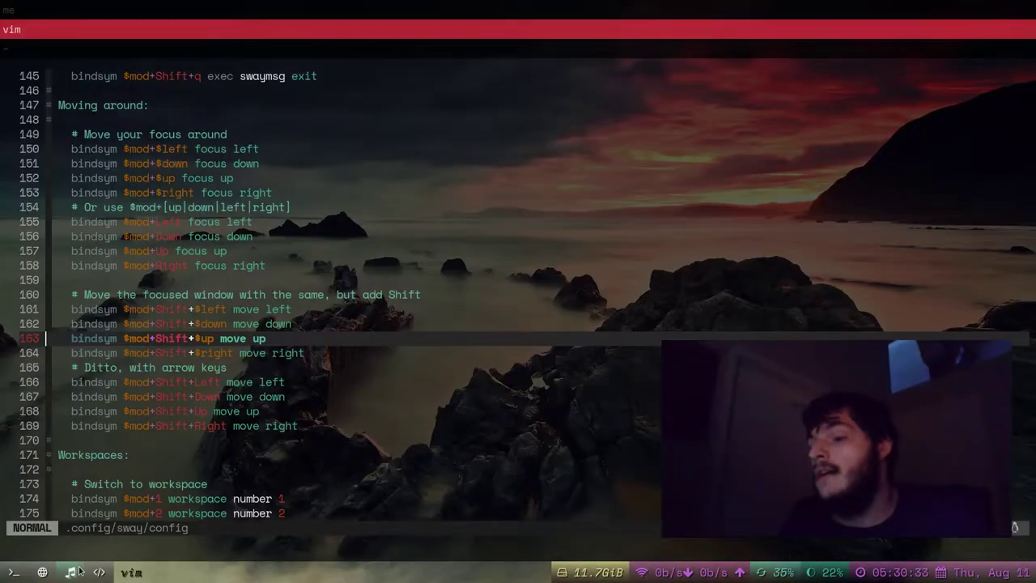
- Read the Workspaces and Layout stuff bindings, and switch through the stacked windows and back to vim
scroll(405, 229, "down", 7)
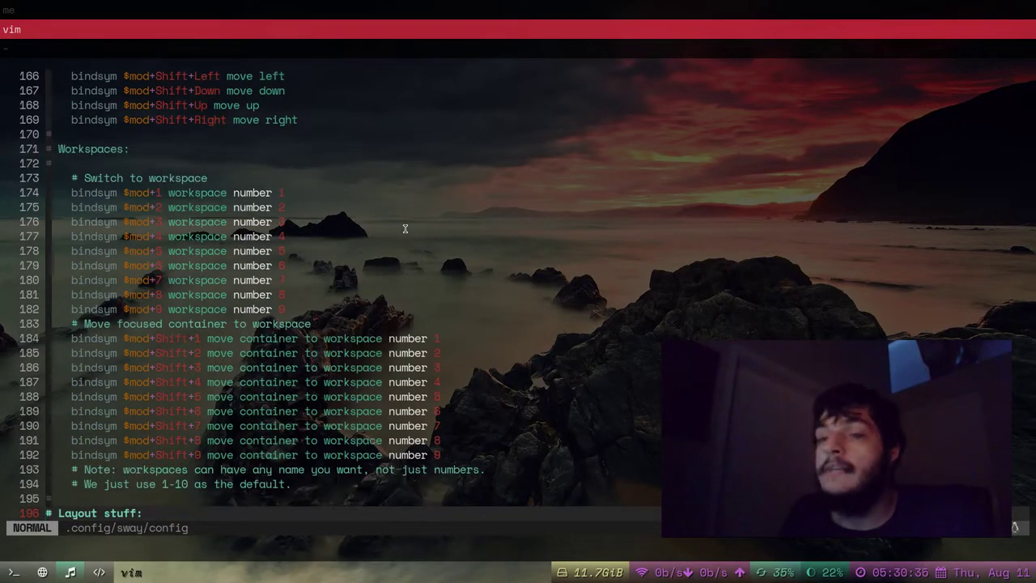
scroll(405, 229, "down", 7)
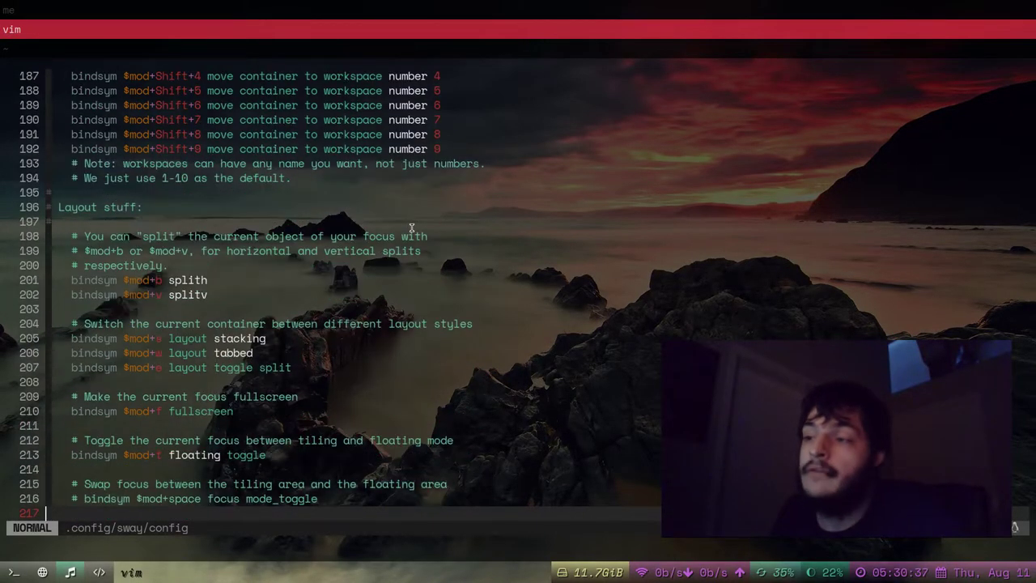
left_click(384, 12)
left_click(381, 29)
left_click(375, 47)
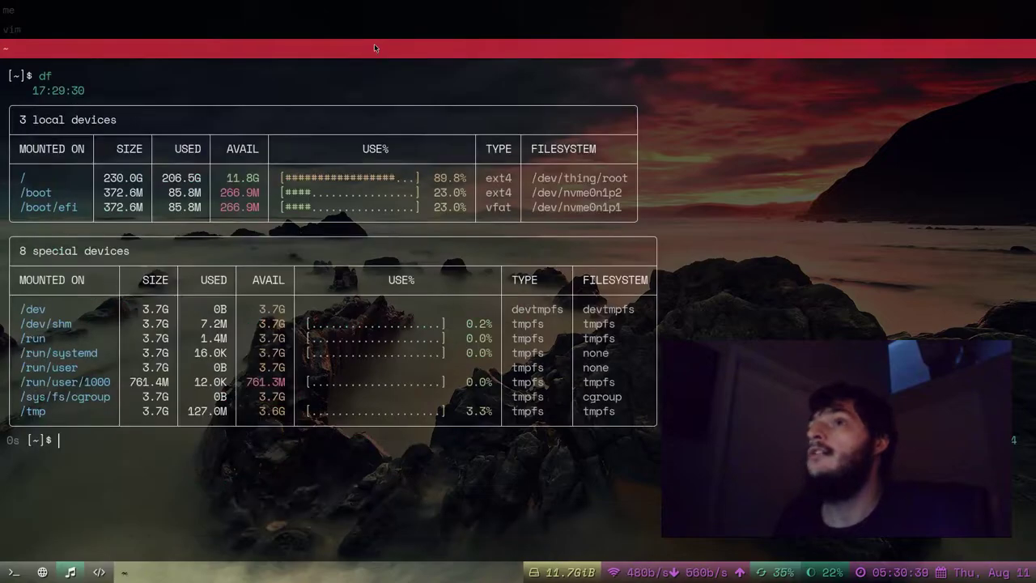
left_click(376, 30)
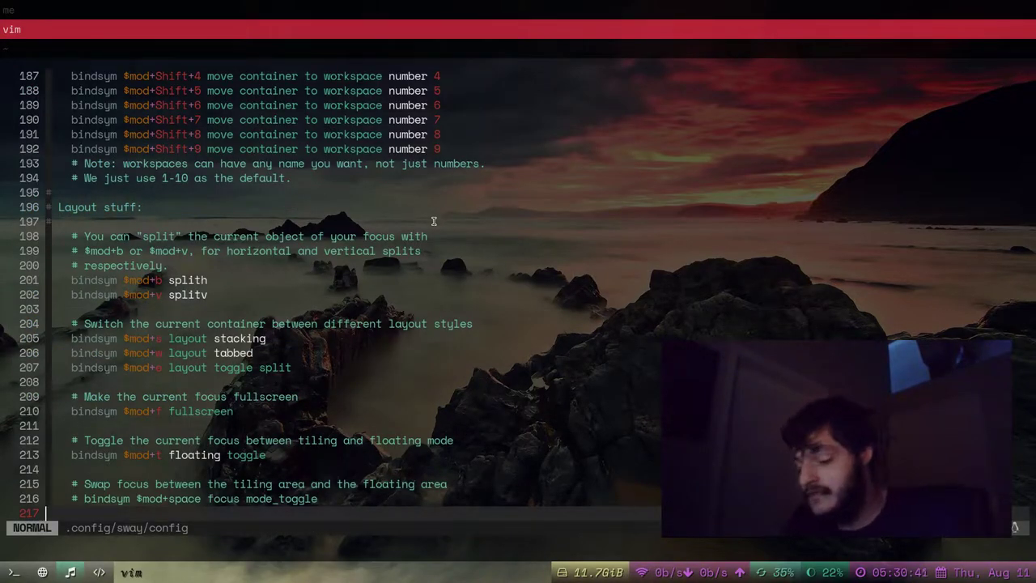
- Examine the rest of the layout bindings and return to the split bindings on lines 201 and 202
scroll(415, 287, "down", 2)
scroll(415, 287, "up", 5)
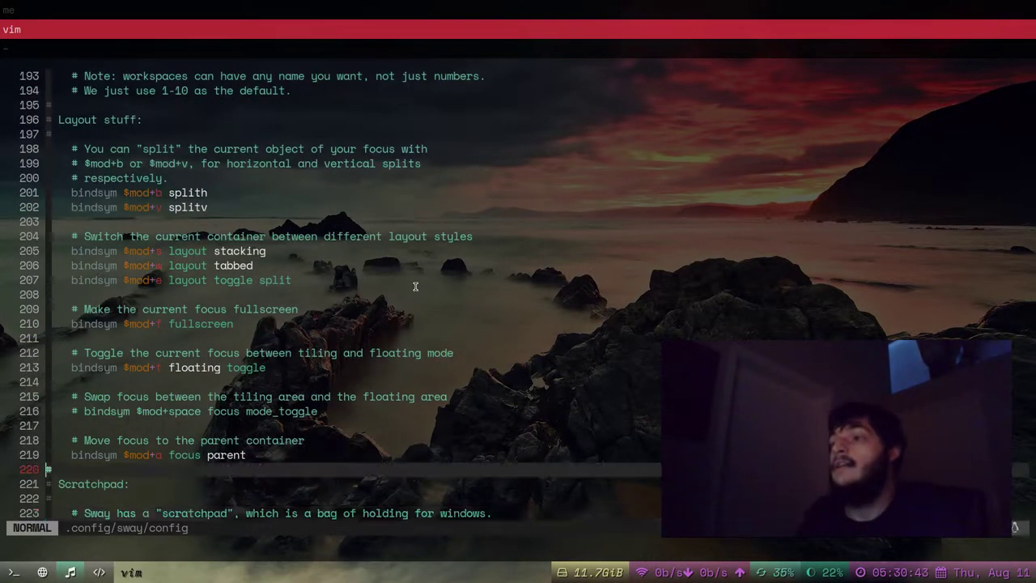
key("k")
key("k")
key("k")
key("k")
key("k")
key("k")
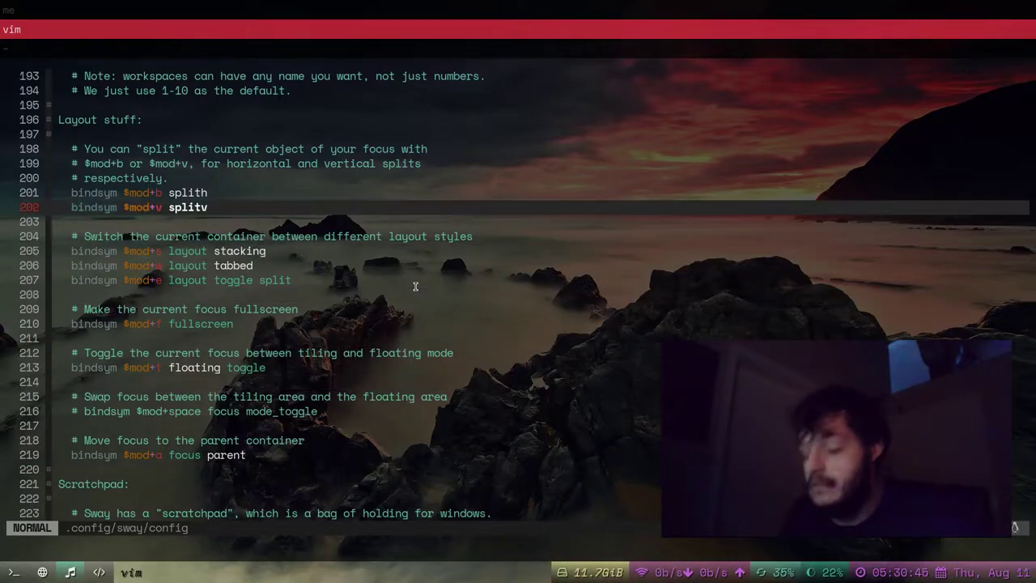
- Switch the container to the tabbed layout and go back and forth through its three tabs
key("super+w")
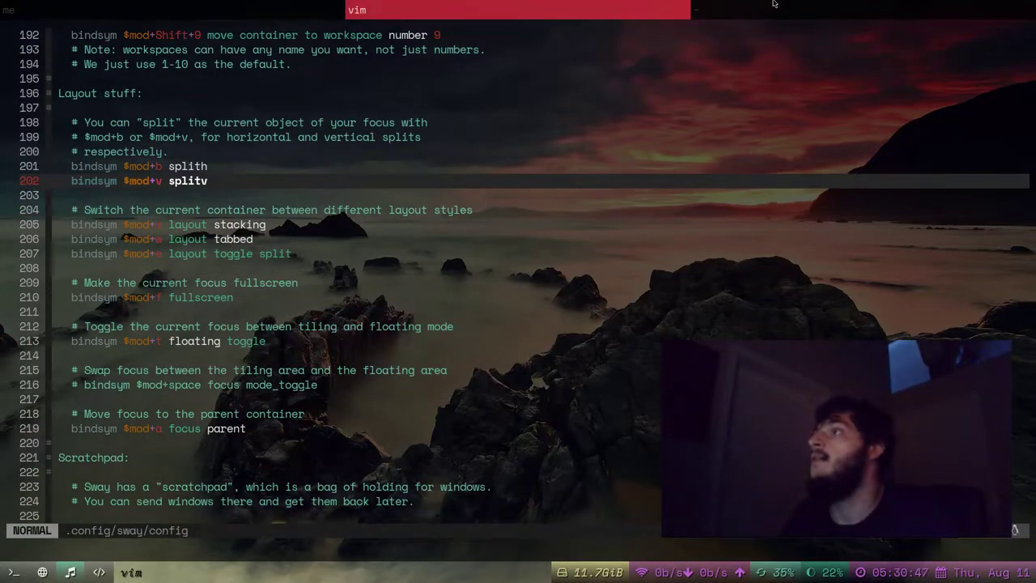
left_click(777, 5)
left_click(575, 4)
left_click(165, 4)
left_click(511, 4)
left_click(808, 4)
left_click(540, 4)
- Cycle through the tabs to the terminal with the df output and run gotop in it
scroll(541, 3, "down", 1)
scroll(541, 3, "up", 2)
scroll(541, 3, "down", 2)
scroll(541, 3, "up", 1)
scroll(542, 4, "down", 1)
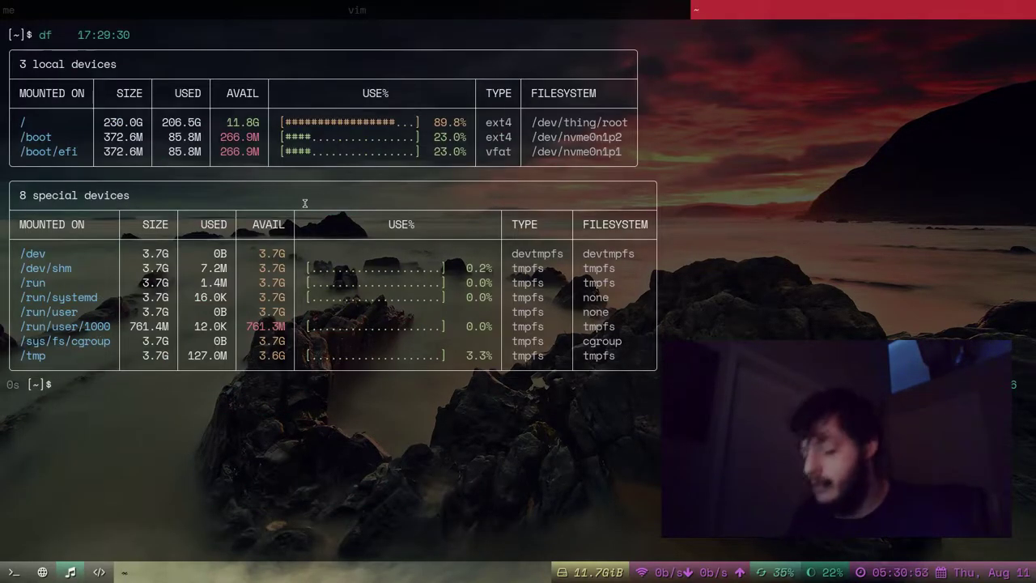
type("gotop")
key("Return")
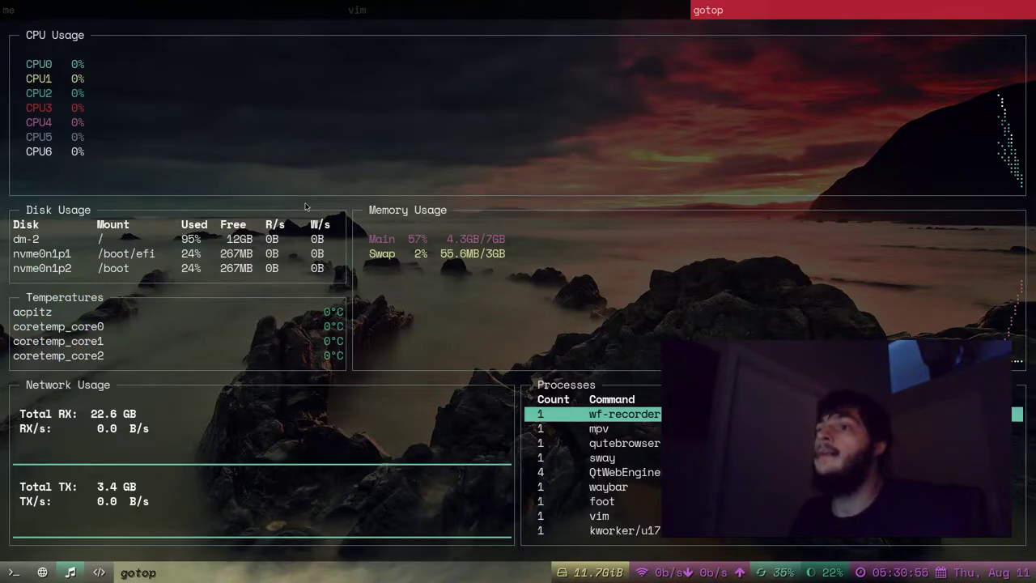
- Switch back and forth between the gotop and vim tabs, and move on to the me tab
scroll(440, 5, "up", 2)
scroll(439, 4, "down", 2)
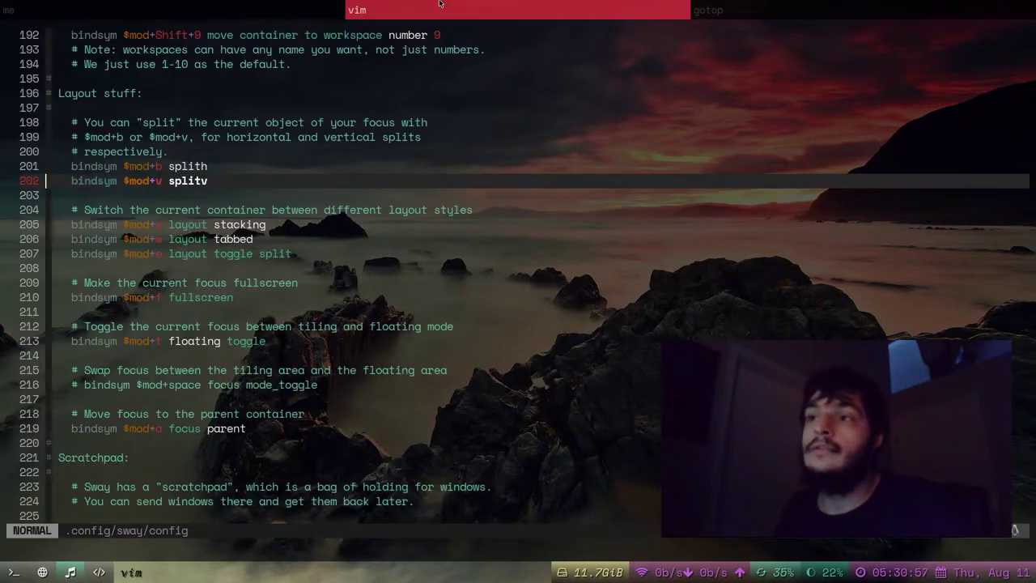
scroll(440, 4, "up", 2)
scroll(440, 4, "down", 2)
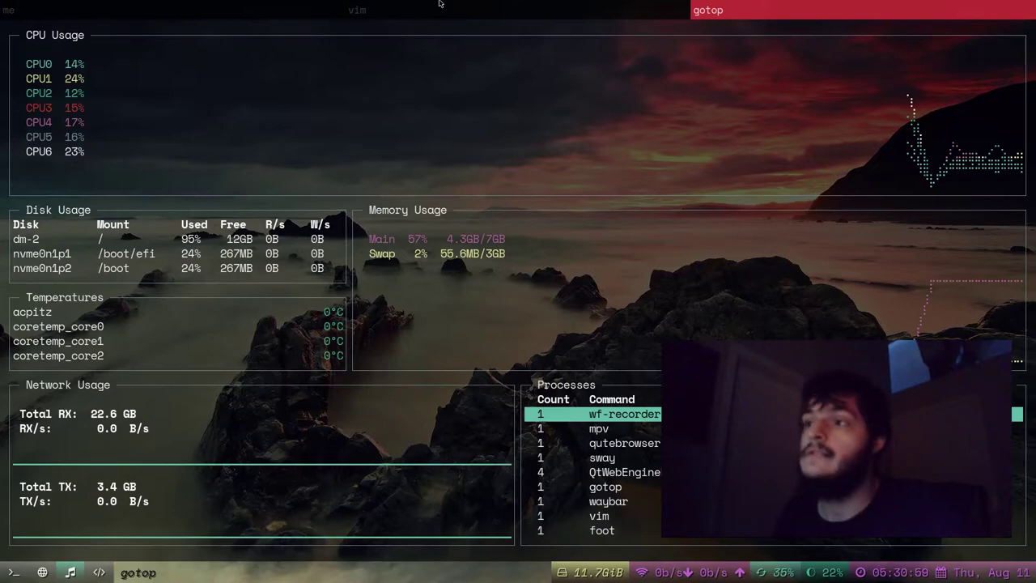
scroll(439, 4, "up", 1)
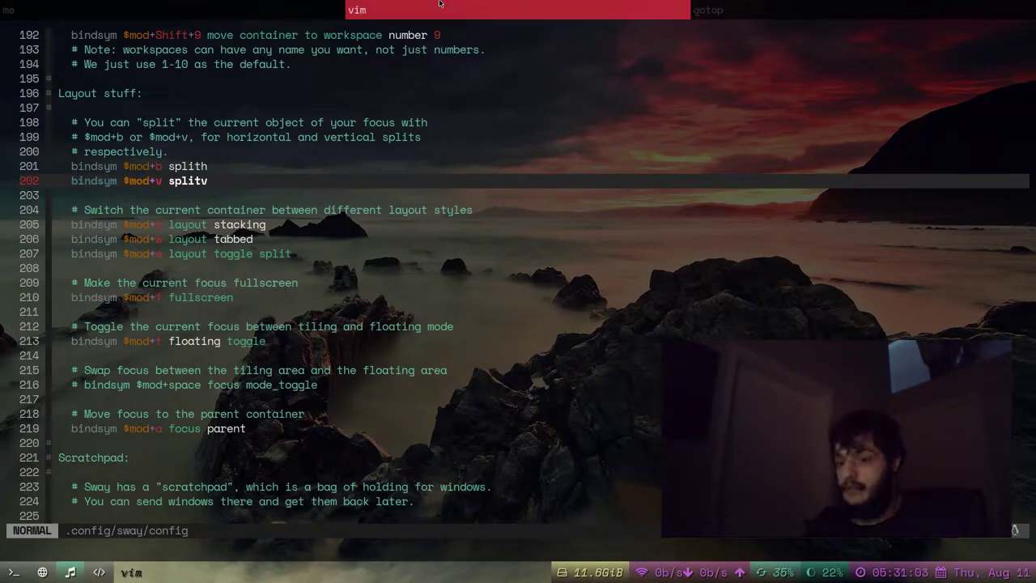
scroll(439, 4, "up", 1)
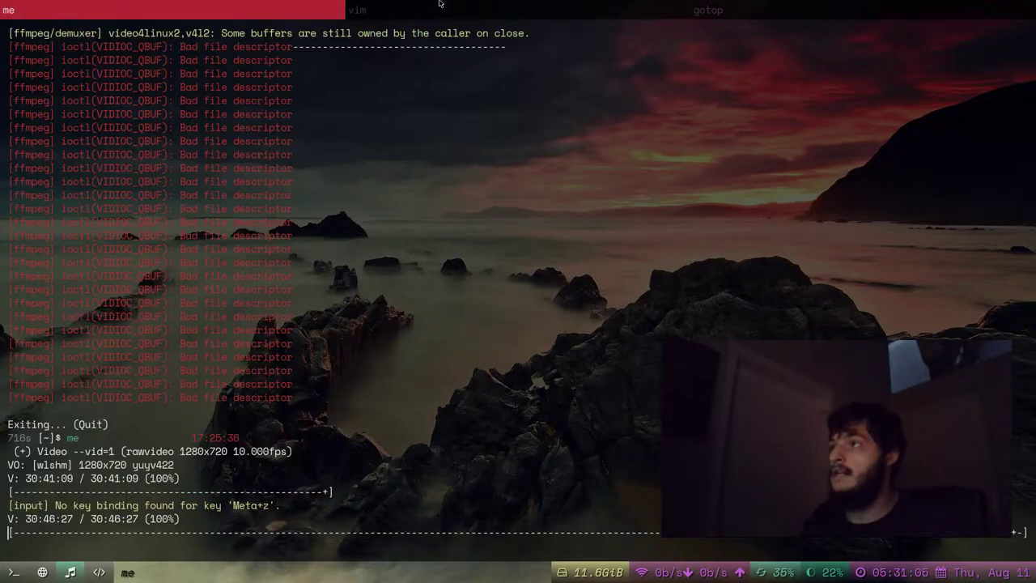
- Run through the tabs from me to gotop and back a few times, and return to vim
scroll(440, 4, "down", 2)
scroll(440, 4, "up", 2)
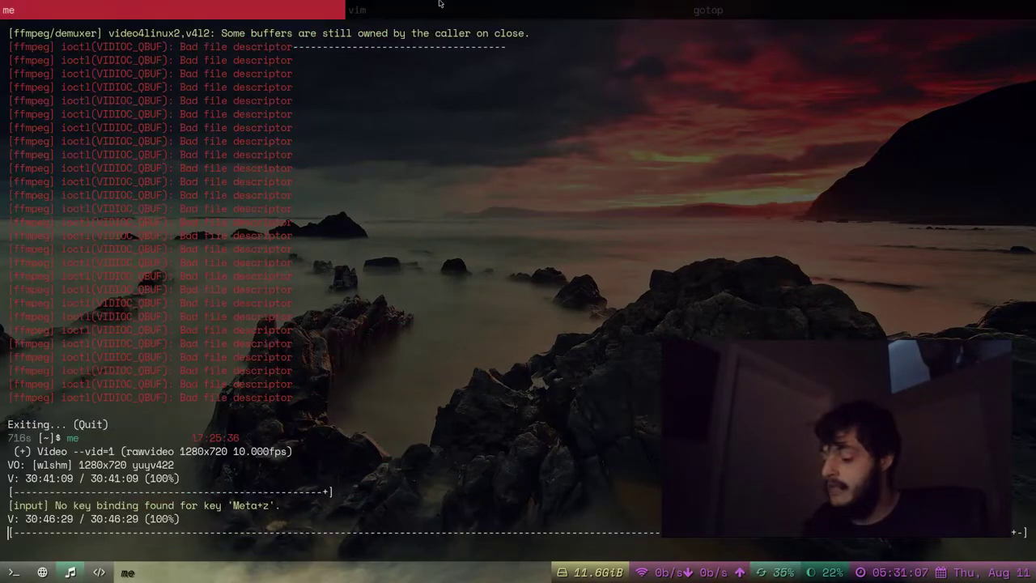
scroll(439, 4, "down", 2)
scroll(439, 4, "up", 2)
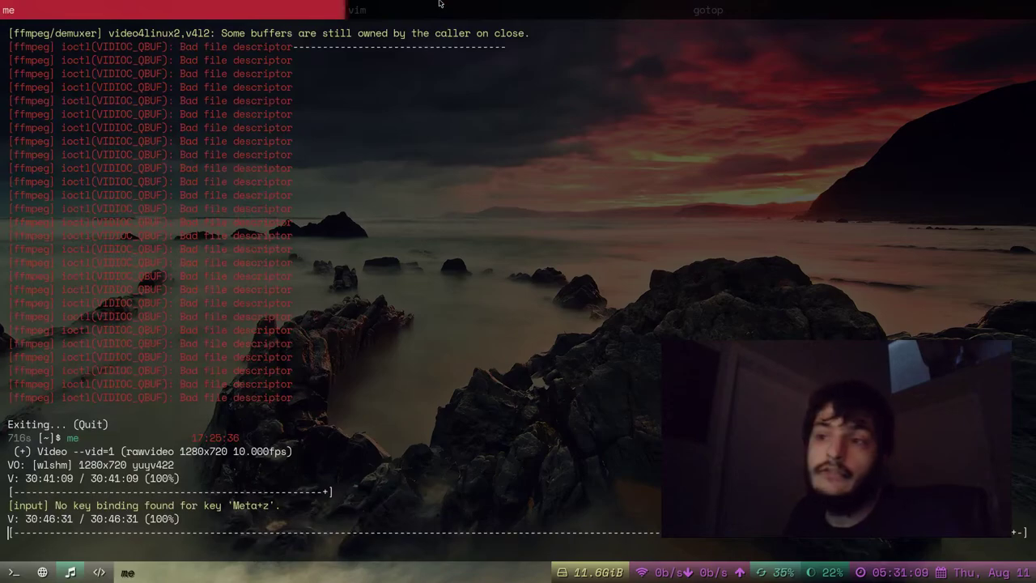
scroll(439, 4, "down", 2)
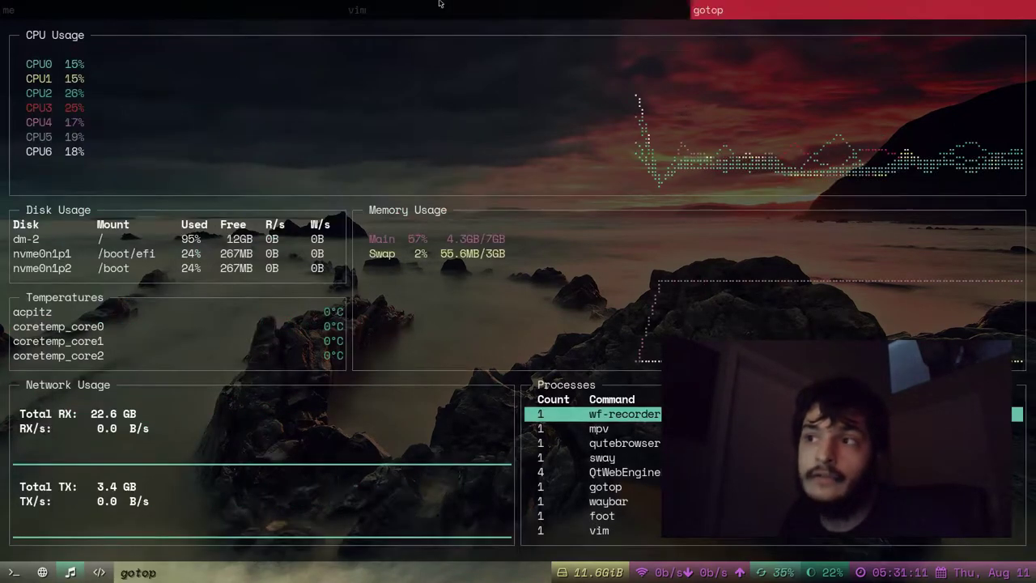
scroll(440, 4, "up", 1)
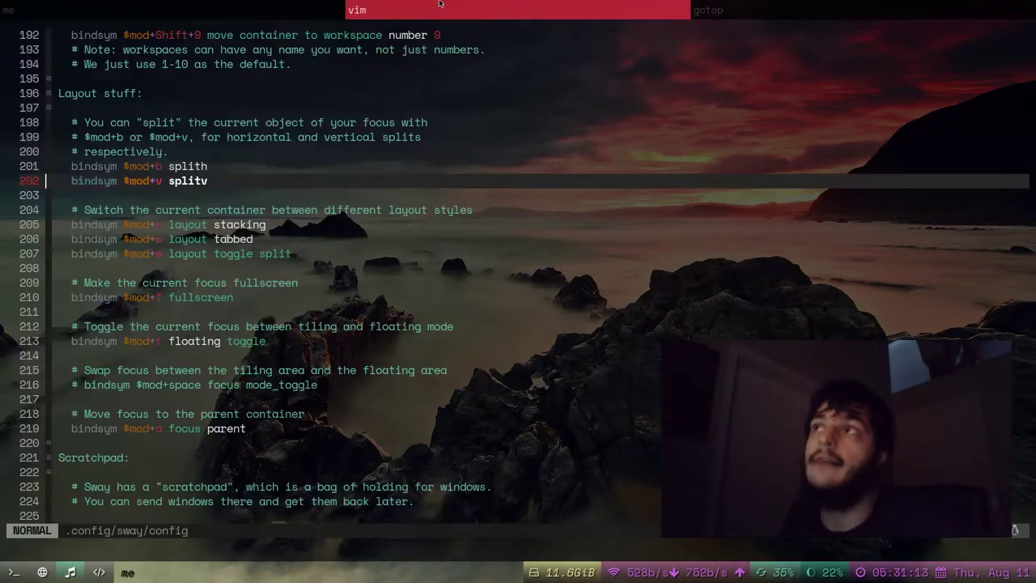
- Alternate between the vim and gotop tabs and finish on gotop
scroll(440, 4, "down", 1)
scroll(440, 4, "up", 1)
scroll(439, 4, "down", 1)
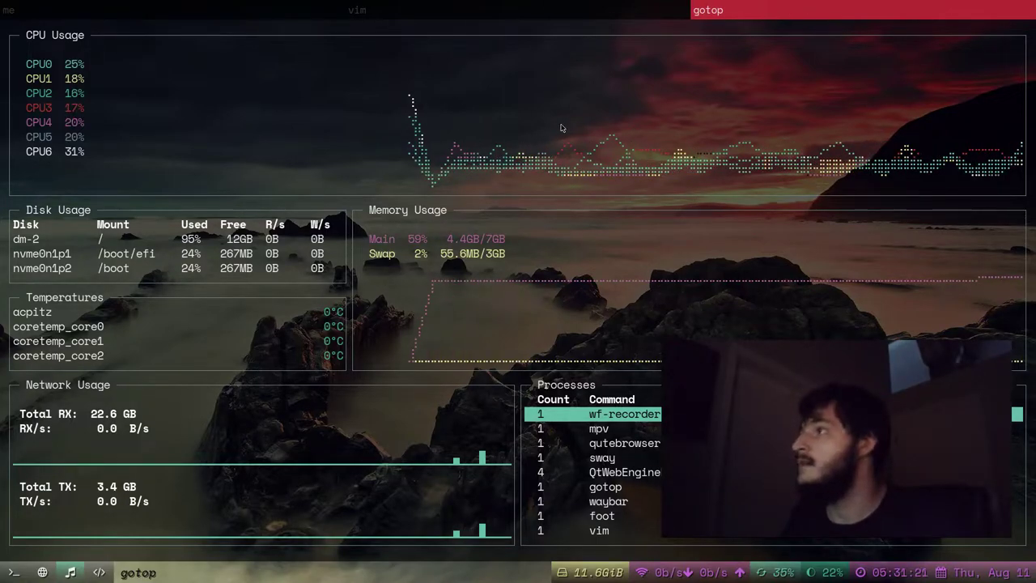
key("super+Left")
key("super+Right")
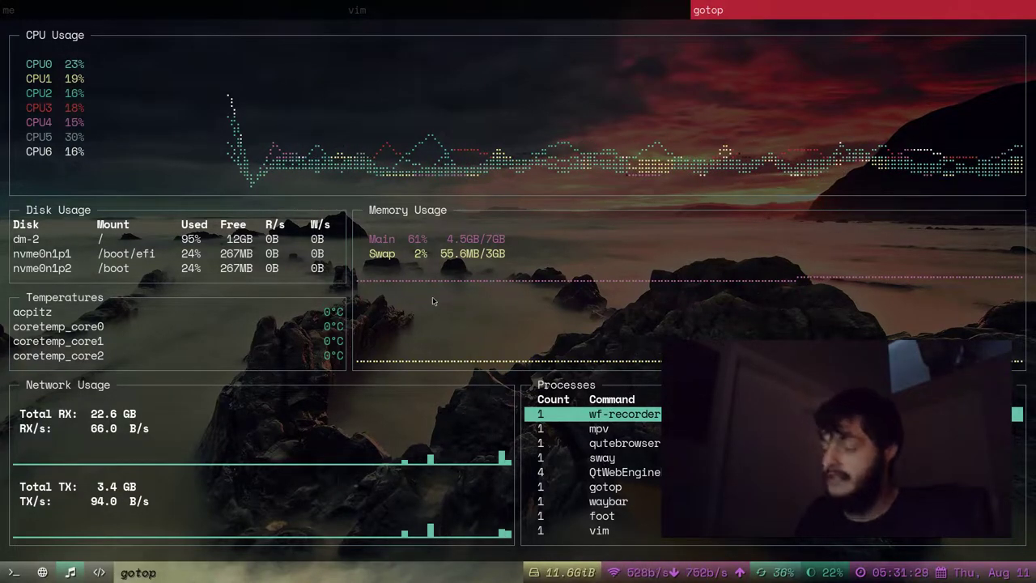
- Make the gotop window floating, enlarge it, shrink it slightly and move through its process list
key("super+t")
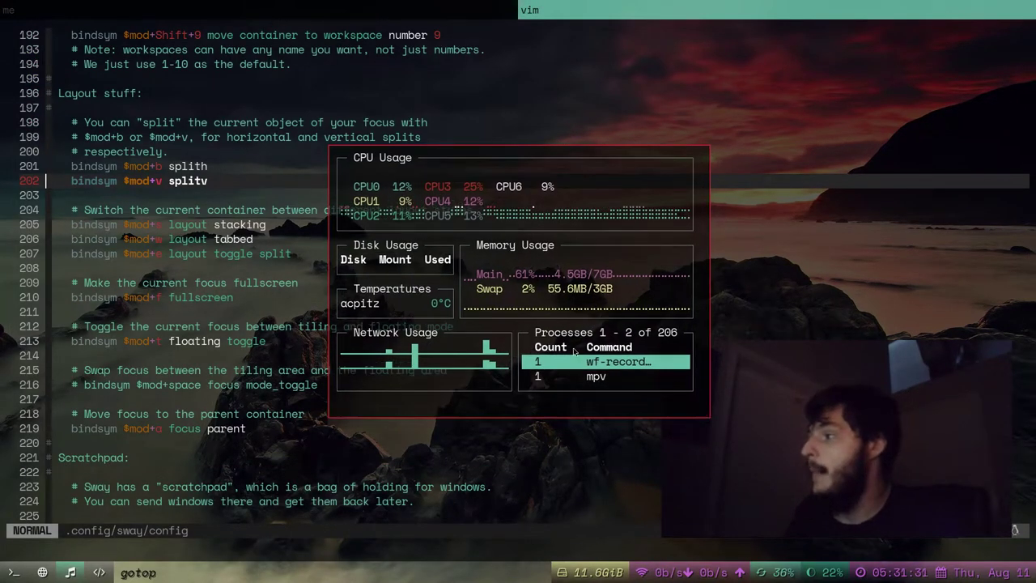
left_click_drag(569, 349, 795, 455)
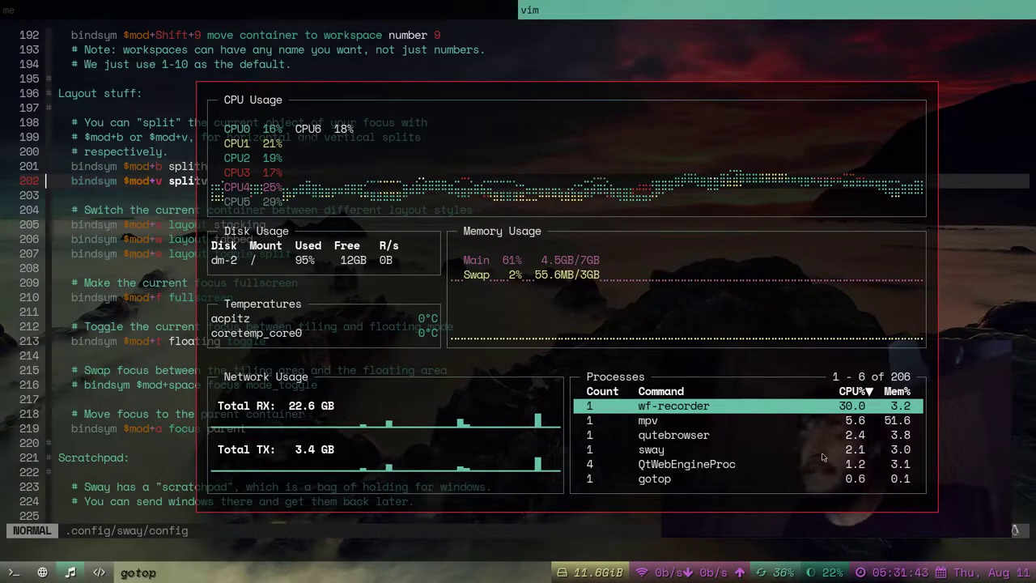
left_click_drag(837, 456, 674, 398)
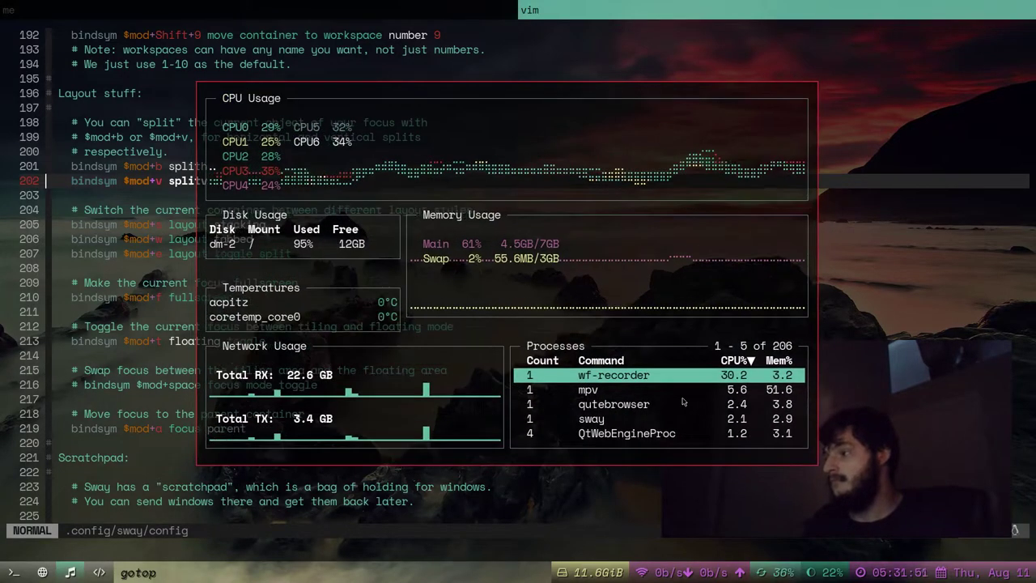
left_click(644, 392)
scroll(644, 392, "down", 9)
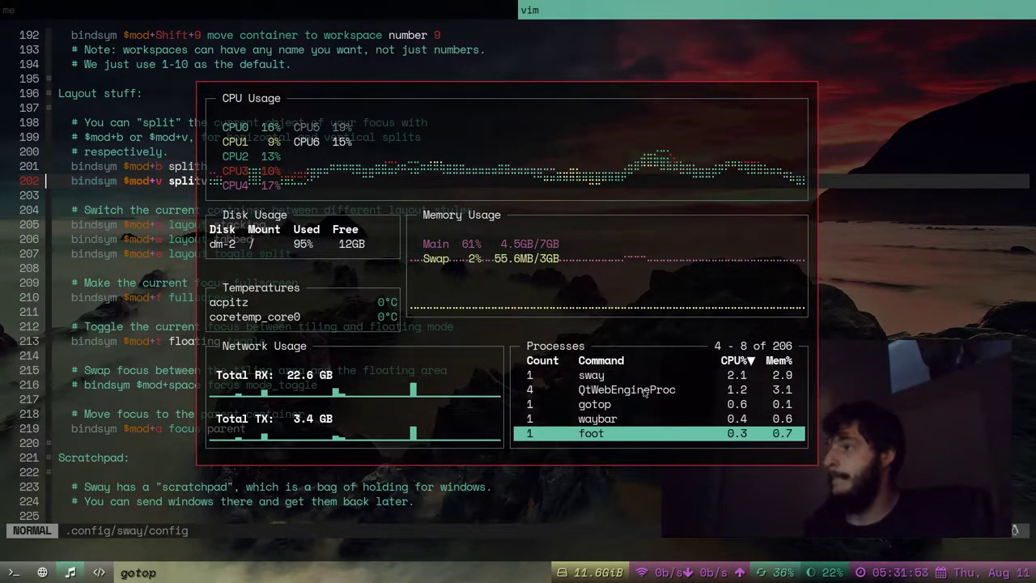
scroll(643, 392, "up", 1)
- Quit gotop and close the floating terminal with exit, and go through the remaining tabs back to vim
type("q")
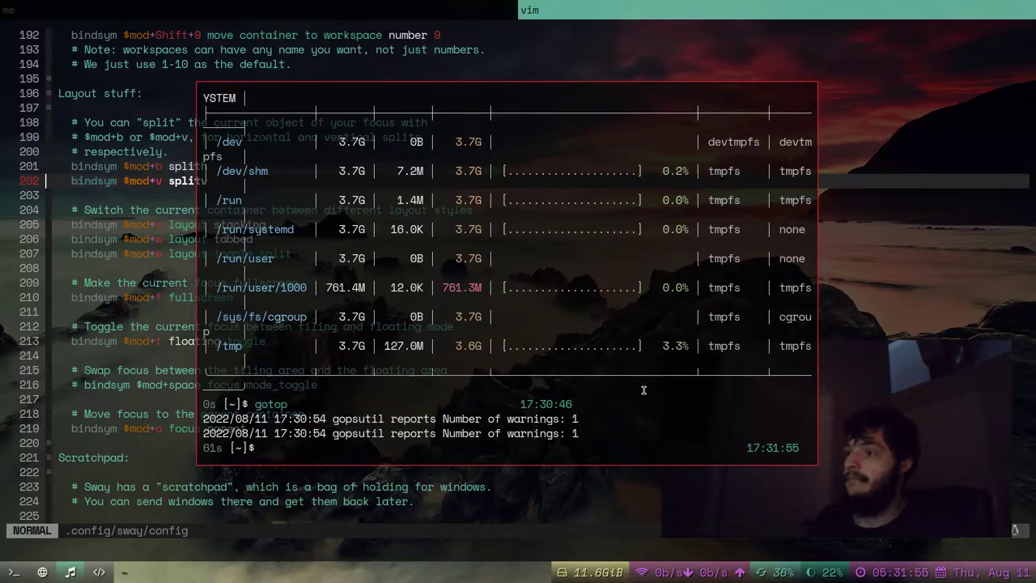
type("exit")
key("Return")
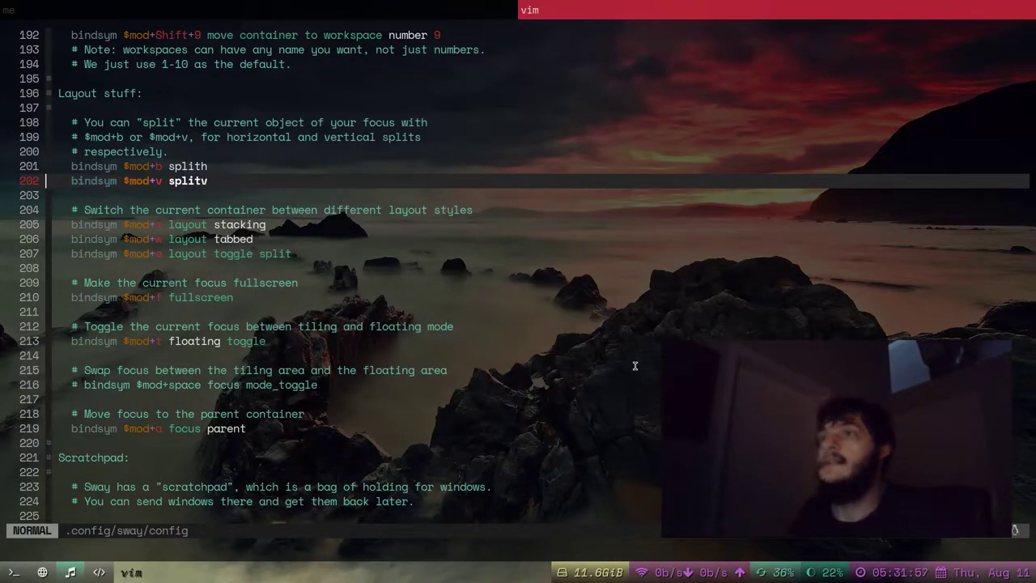
left_click(366, 4)
left_click(650, 3)
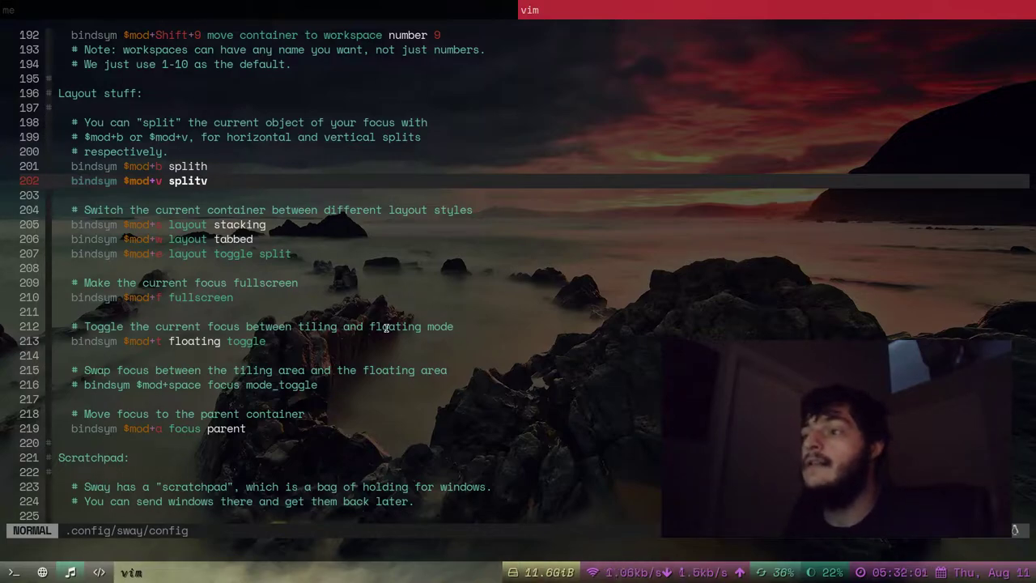
- Read the fullscreen, floating and parent focus bindings and the Scratchpad section down to its show binding
key("j")
key("j")
key("j")
key("j")
key("j")
key("j")
key("j")
key("j")
key("j")
key("j")
key("j")
key("j")
key("j")
key("j")
key("j")
key("j")
key("j")
key("j")
key("j")
key("j")
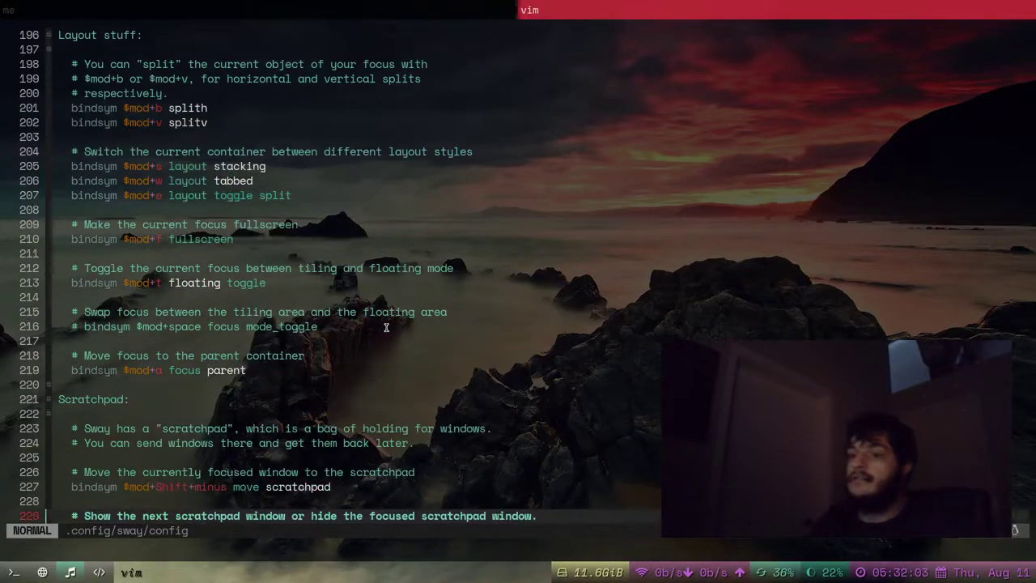
key("k")
key("k")
key("k")
key("k")
key("k")
key("k")
key("k")
key("k")
key("k")
- Open a new terminal tab and run bb in it
key("super+Return")
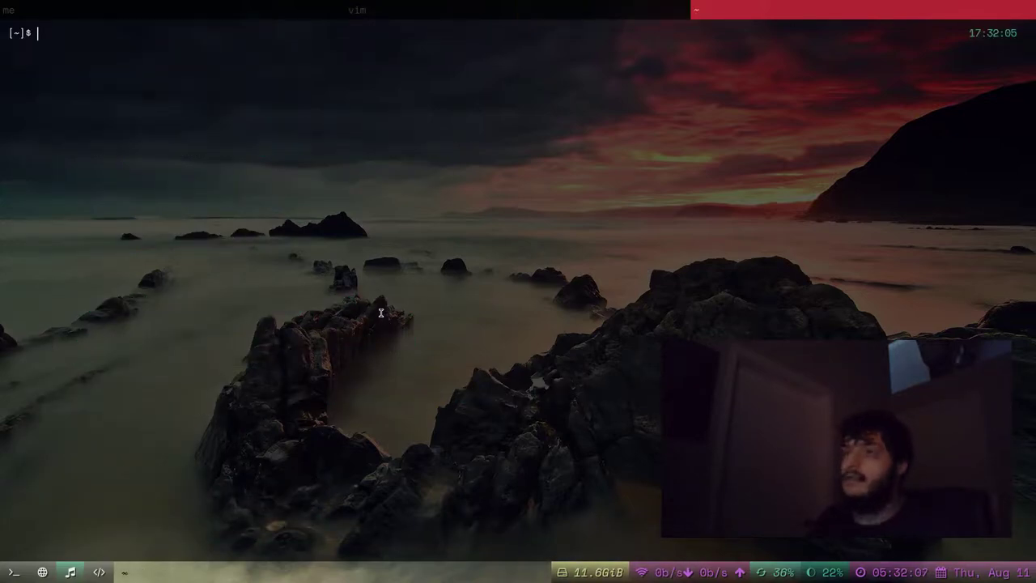
type("bb")
key("Return")
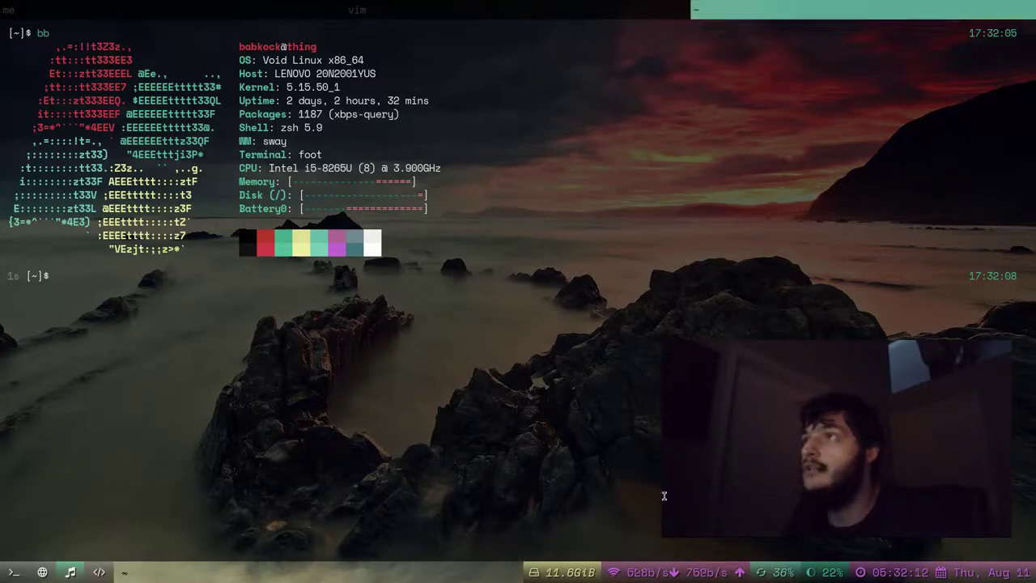
- Check the vim tab, send the bb terminal to the scratchpad and look through the remaining tabs
left_click(523, 5)
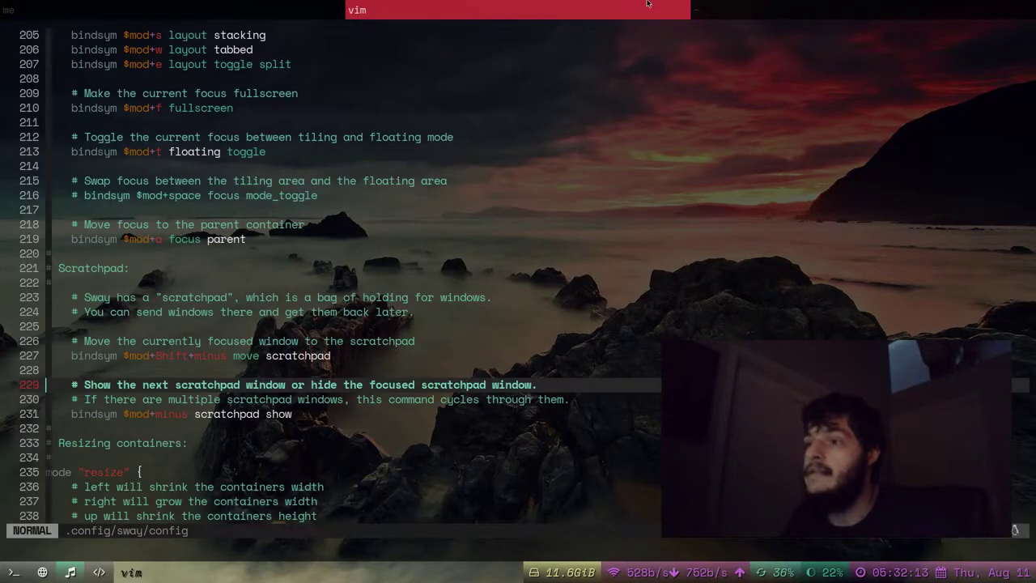
left_click(727, 5)
key("super+Left")
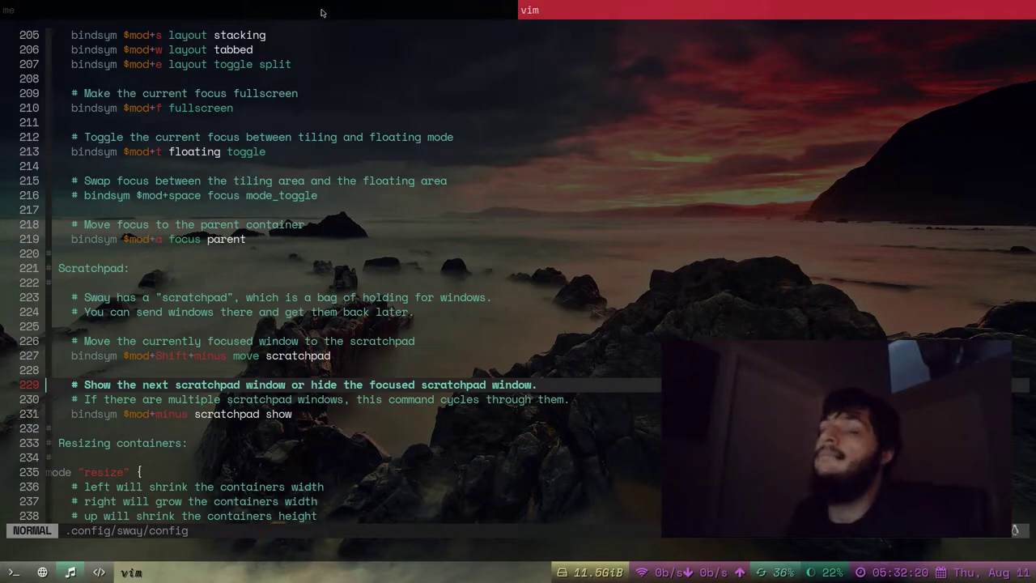
key("super+minus")
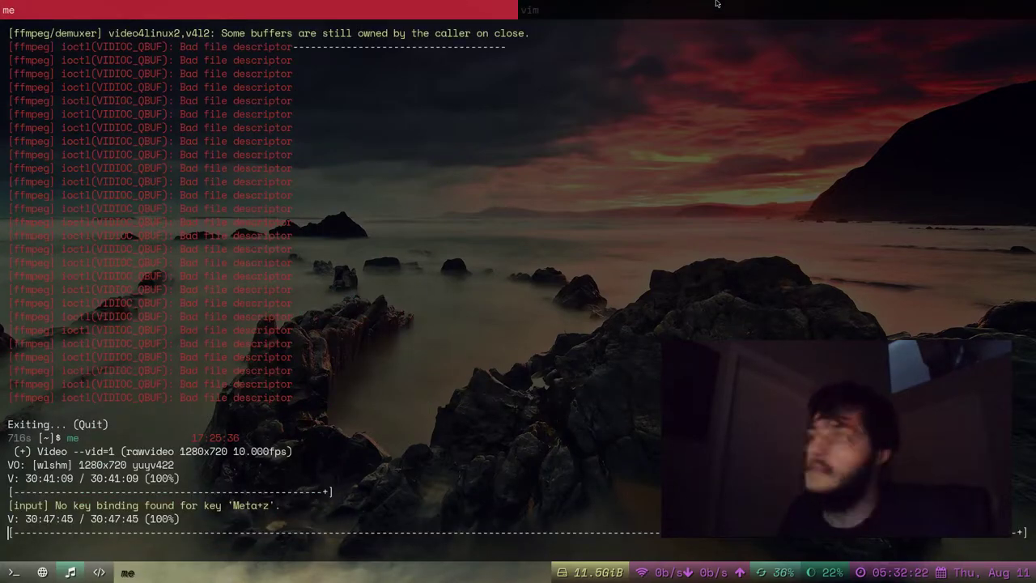
key("super+minus")
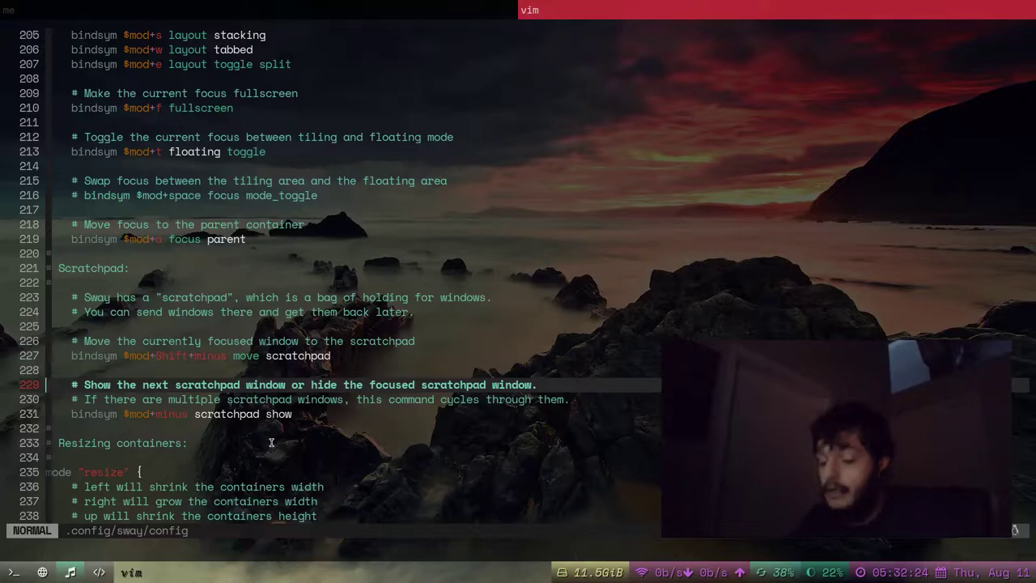
- Bring the bb terminal back from the scratchpad over vim and reduce the floating window's height
key("super+minus")
key("super+minus")
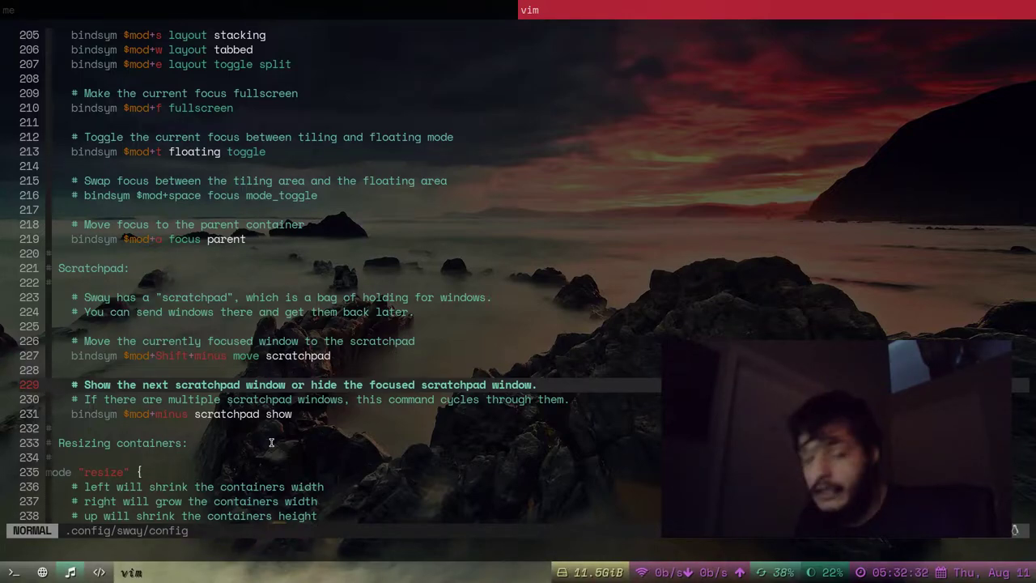
key("super+minus")
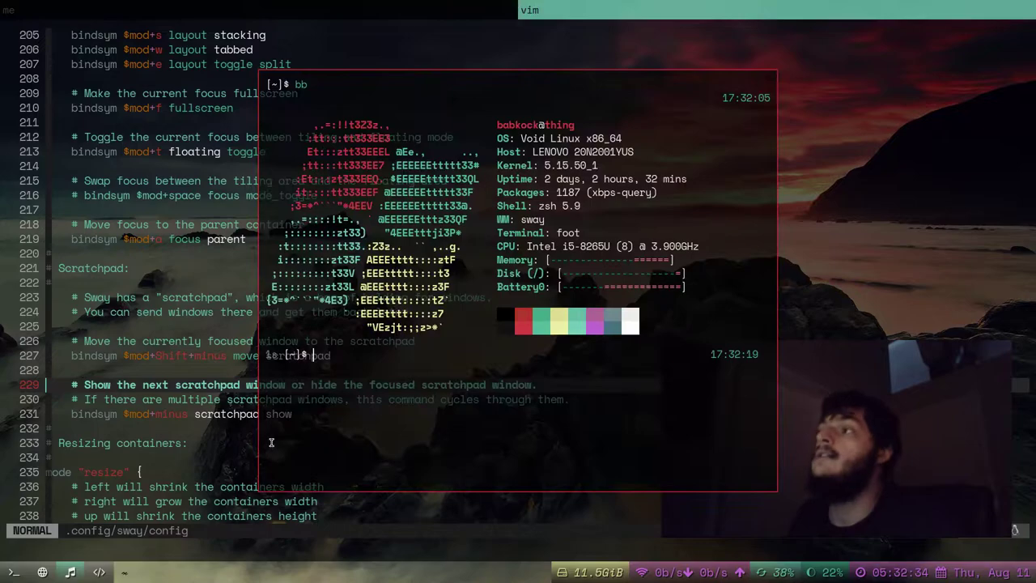
left_click_drag(695, 430, 701, 343)
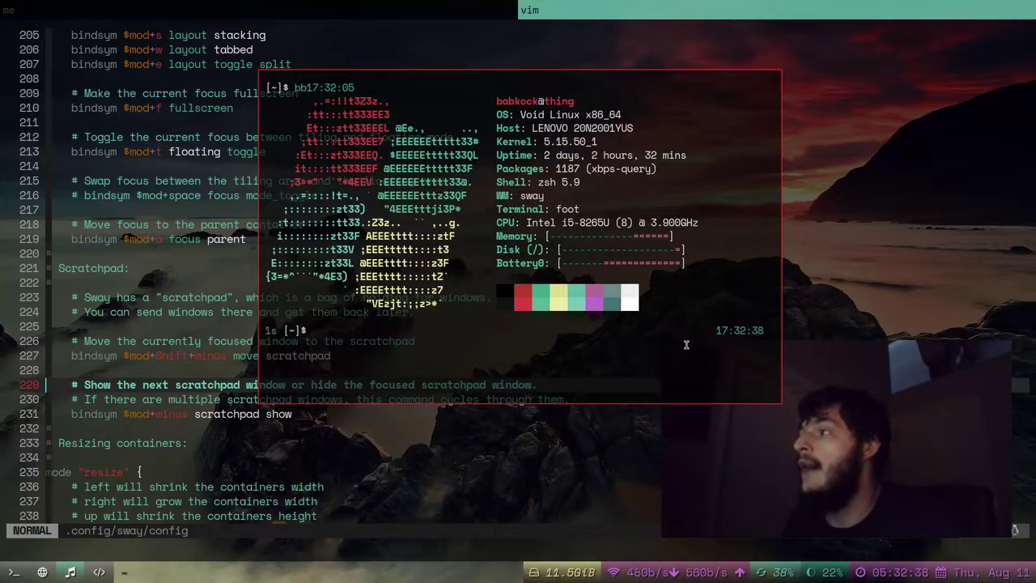
- Hide and show the scratchpad terminal repeatedly, leaving it displayed over vim
key("super+minus")
key("super+minus")
key("super+minus")
key("super+minus")
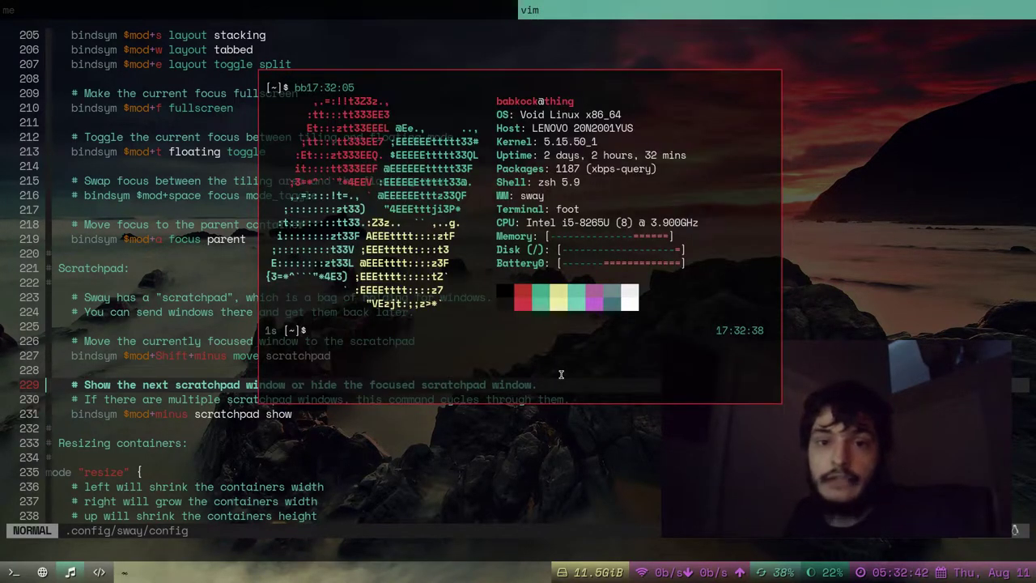
key("super+minus")
key("super+minus")
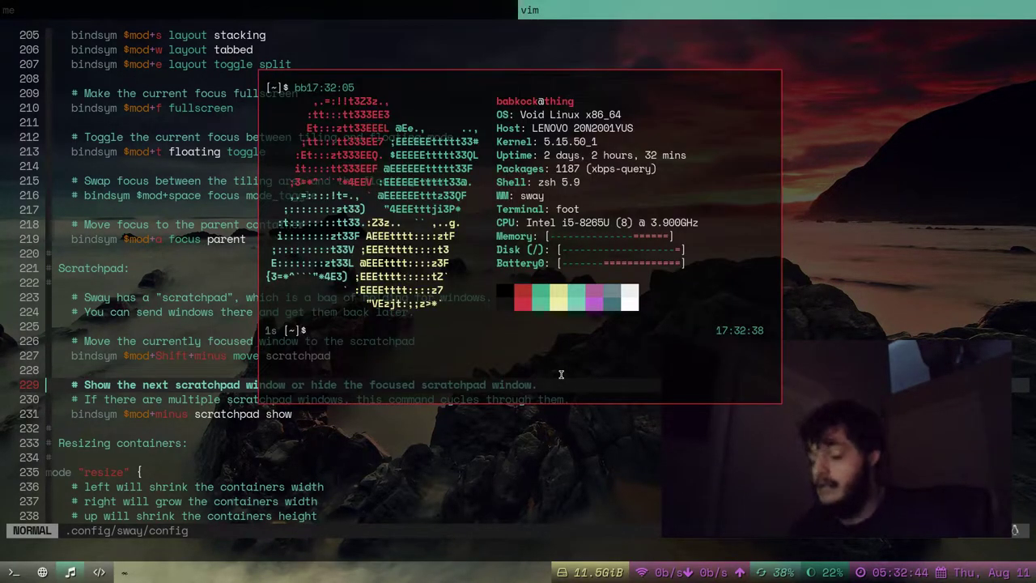
- Clear the scratchpad terminal and open .config/river/init in vim
key("ctrl+l")
type("vi")
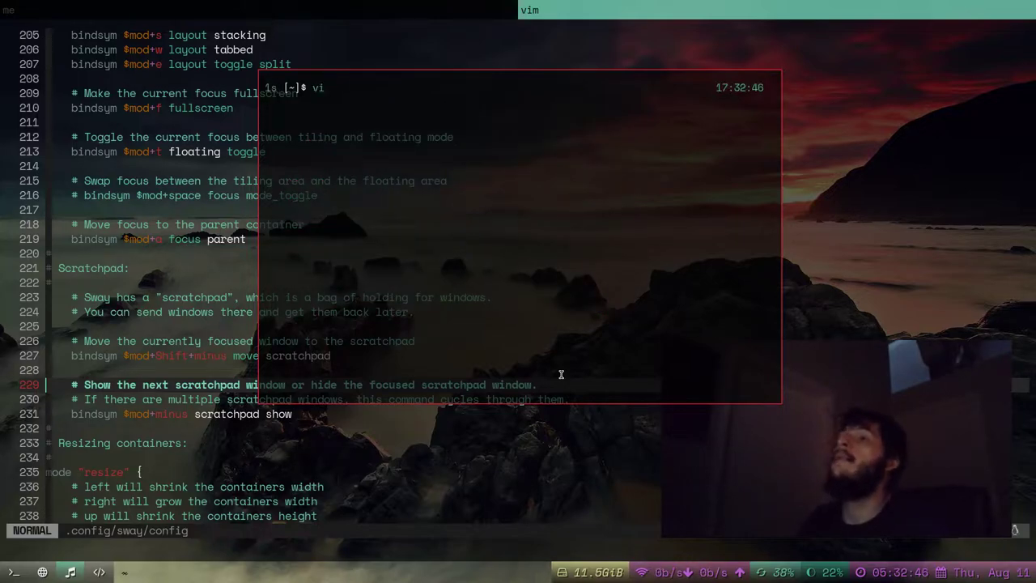
type("vim .config/")
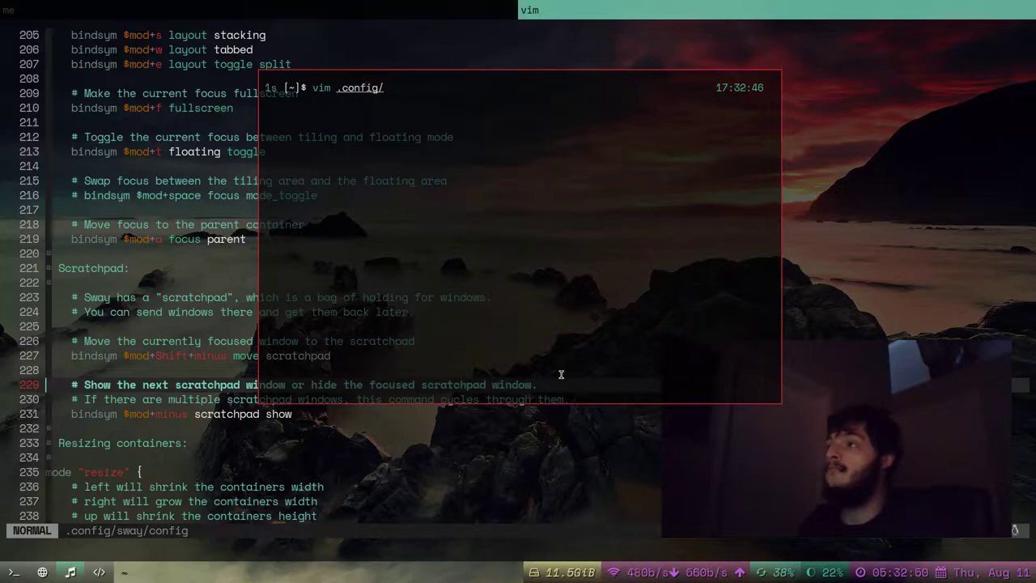
type("river/init")
key("Return")
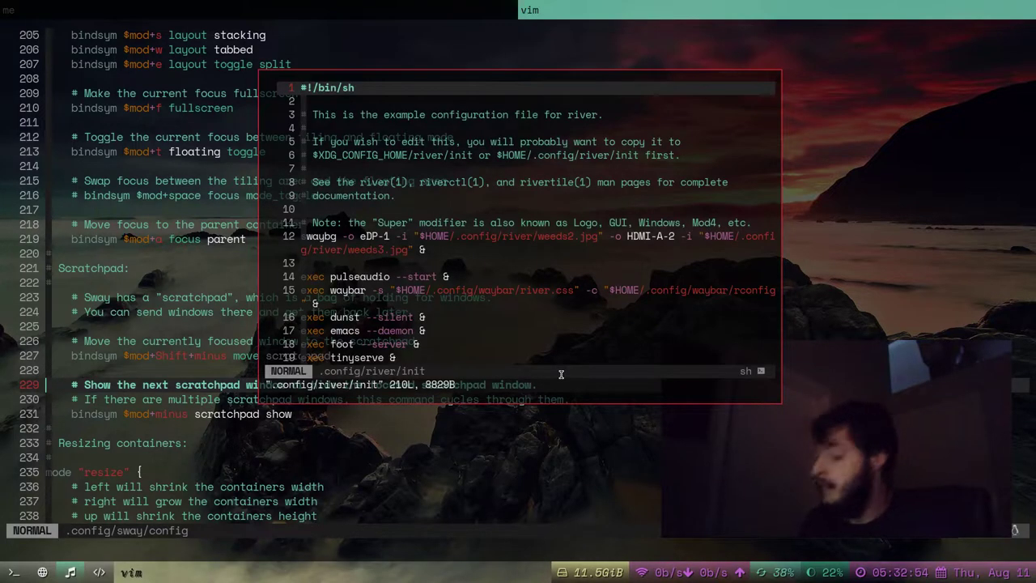
- Examine the opening comments and swaybg command of the river init file down to line 13
key("j")
key("j")
key("j")
key("j")
key("j")
key("j")
key("j")
key("j")
key("j")
key("j")
key("j")
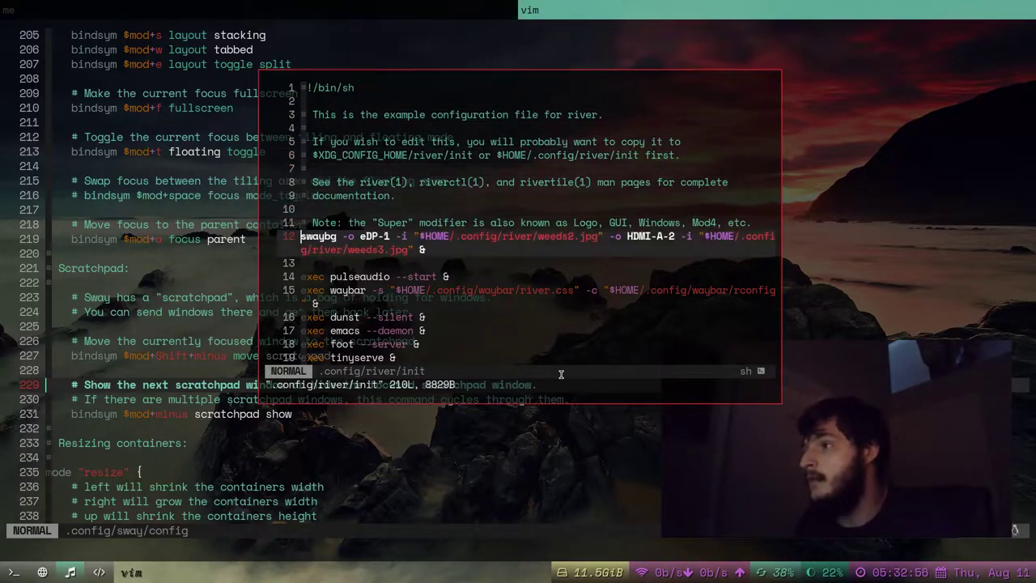
key("j")
- Look at the Resizing containers bindings in the sway config behind, and return focus to the floating window
scroll(178, 237, "down", 5)
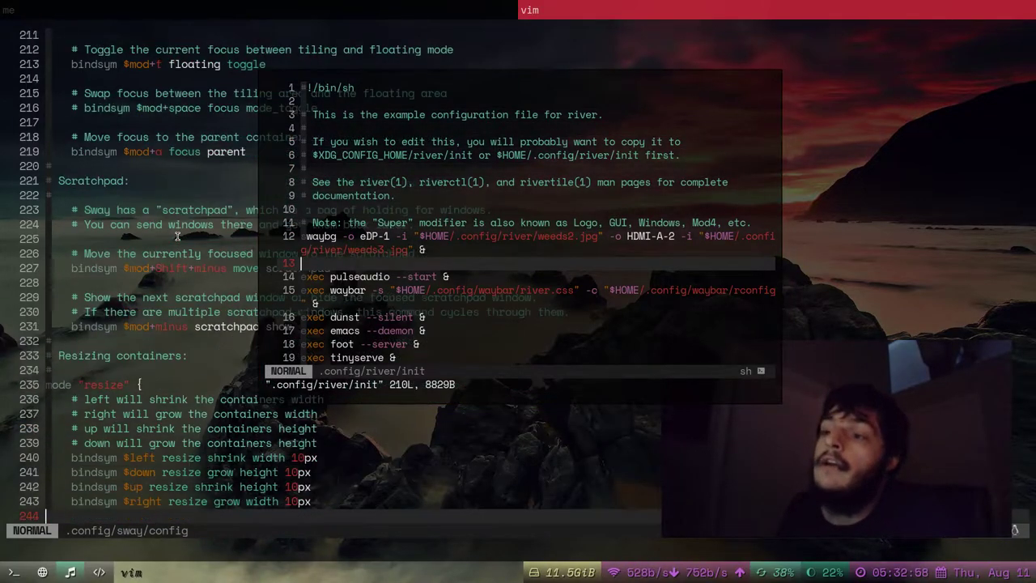
scroll(177, 237, "down", 1)
scroll(178, 264, "down", 1)
scroll(177, 264, "up", 3)
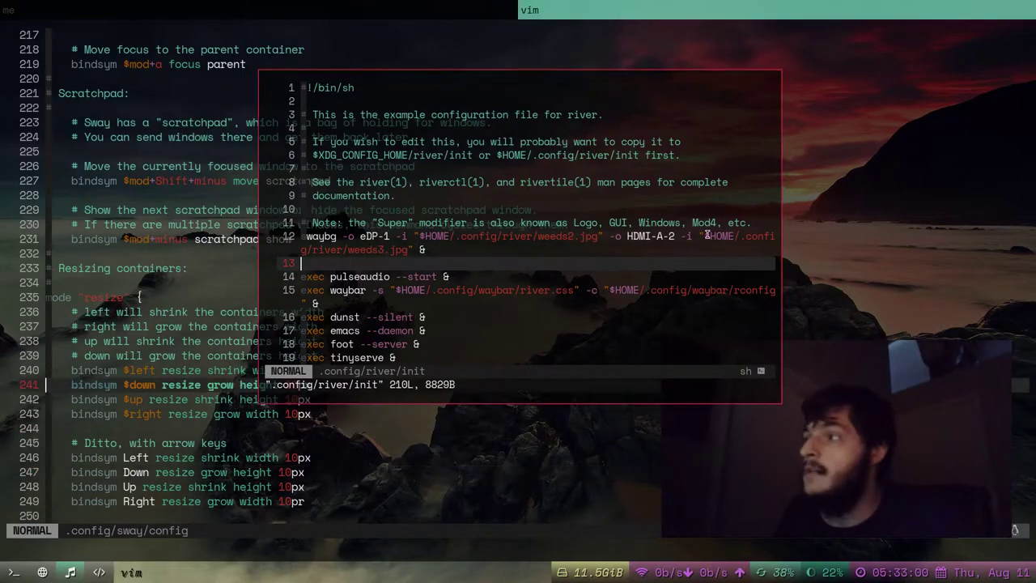
- Move the floating window further right and examine the riverctl touchpad and mouse input settings in the river init file down to line 37
left_click_drag(636, 314, 774, 310)
key("j")
key("j")
key("j")
key("j")
key("j")
key("j")
key("j")
key("j")
key("j")
key("j")
key("j")
key("j")
key("j")
key("j")
key("j")
key("j")
key("j")
key("j")
key("j")
key("j")
key("j")
key("j")
key("j")
key("j")
key("k")
key("k")
key("k")
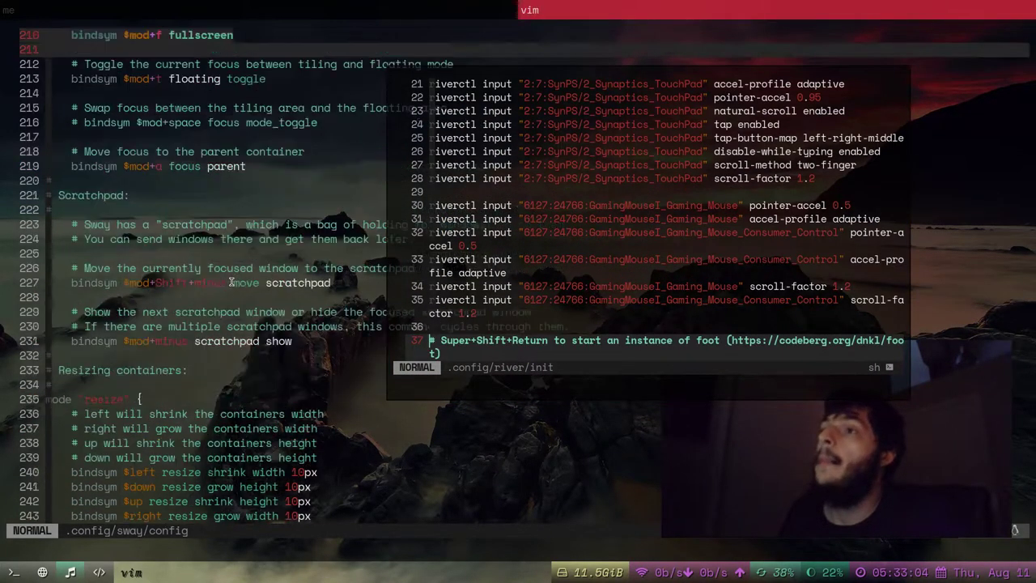
- Bring up the sway config's input device section at line 61 and show the scratchpad window with the river init over it for comparison
scroll(232, 281, "up", 9)
scroll(232, 281, "down", 16)
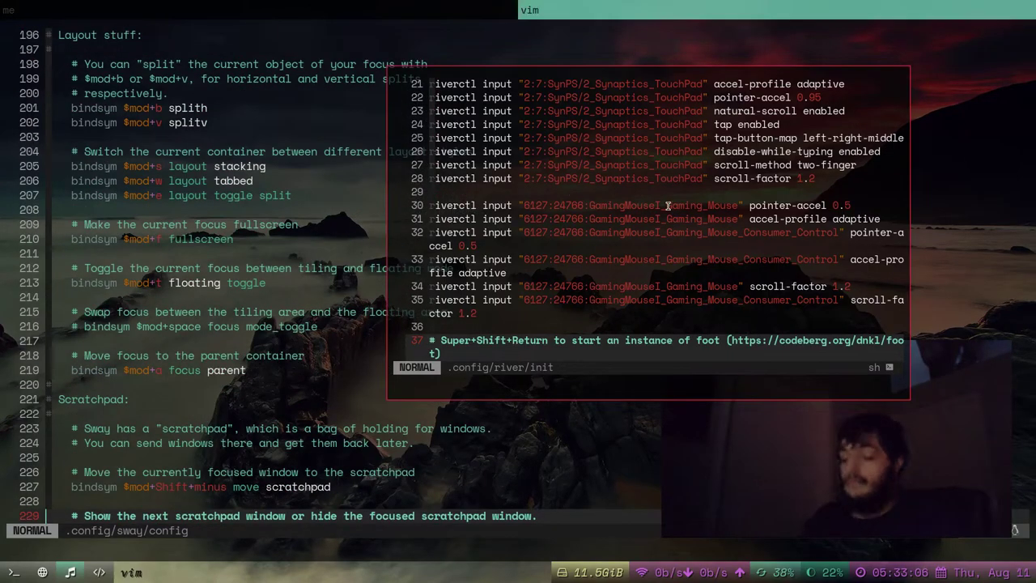
key("super+minus")
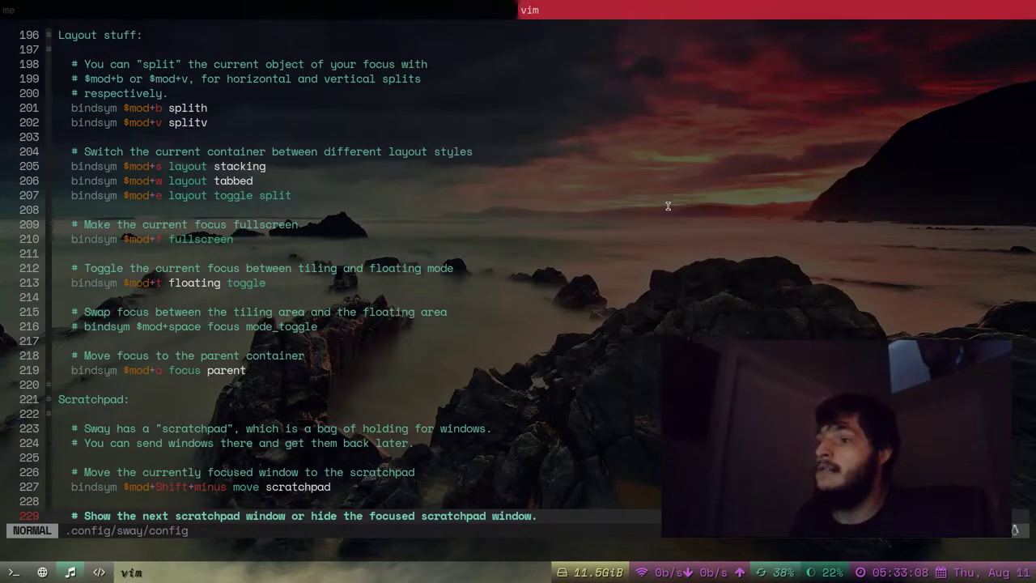
scroll(464, 261, "up", 20)
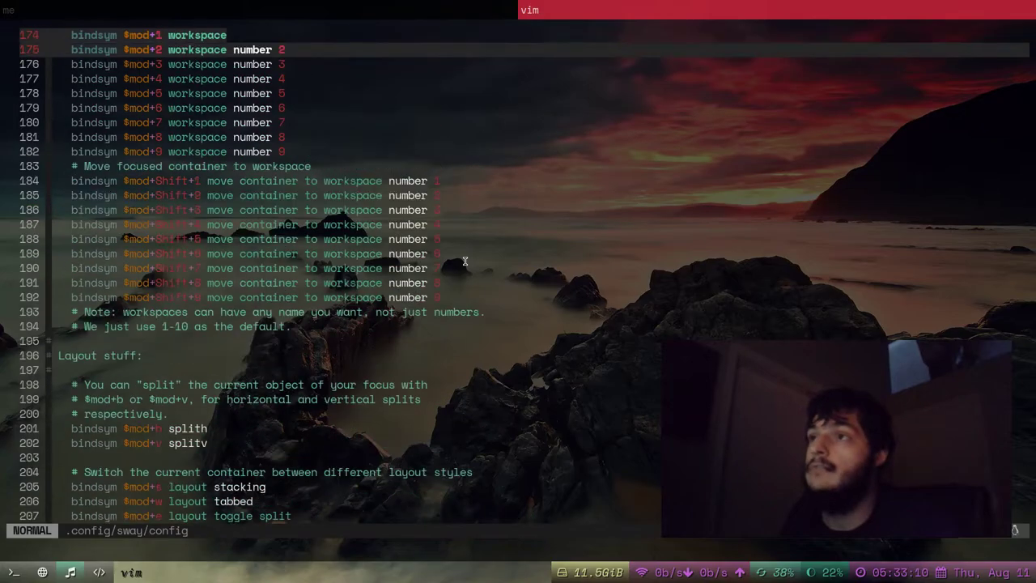
scroll(465, 262, "up", 20)
scroll(462, 261, "down", 19)
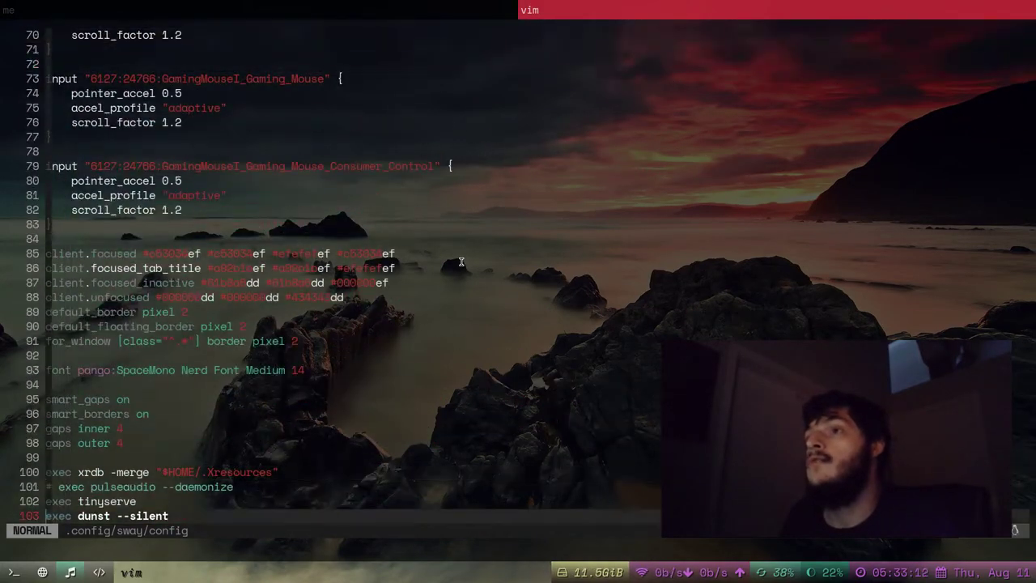
scroll(289, 183, "up", 20)
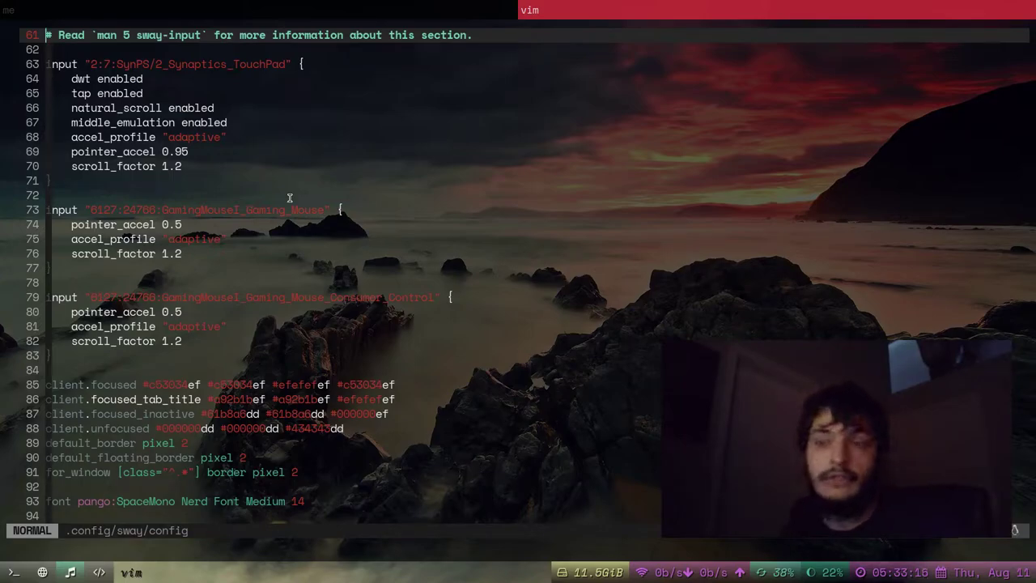
key("super+minus")
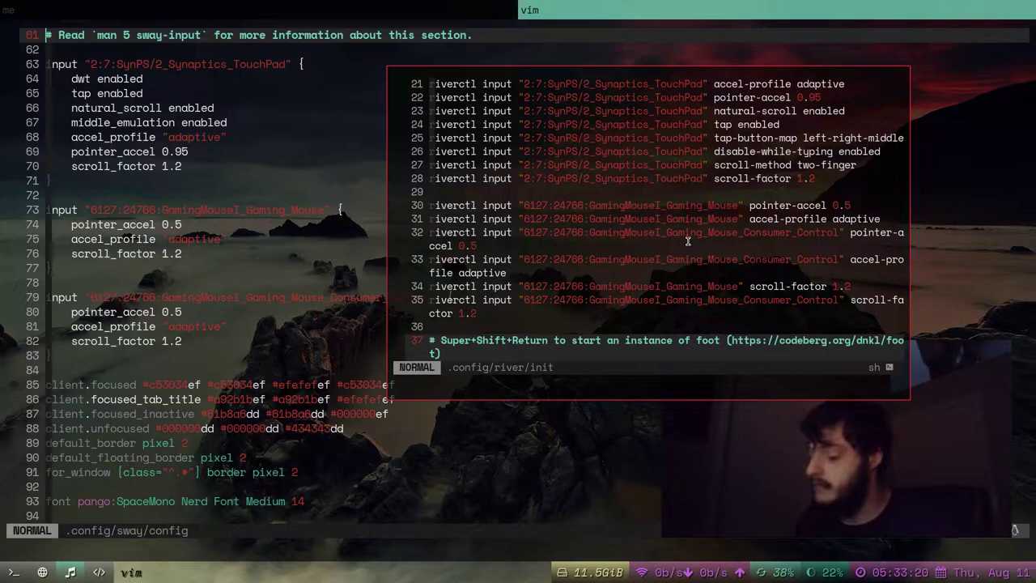
key("o")
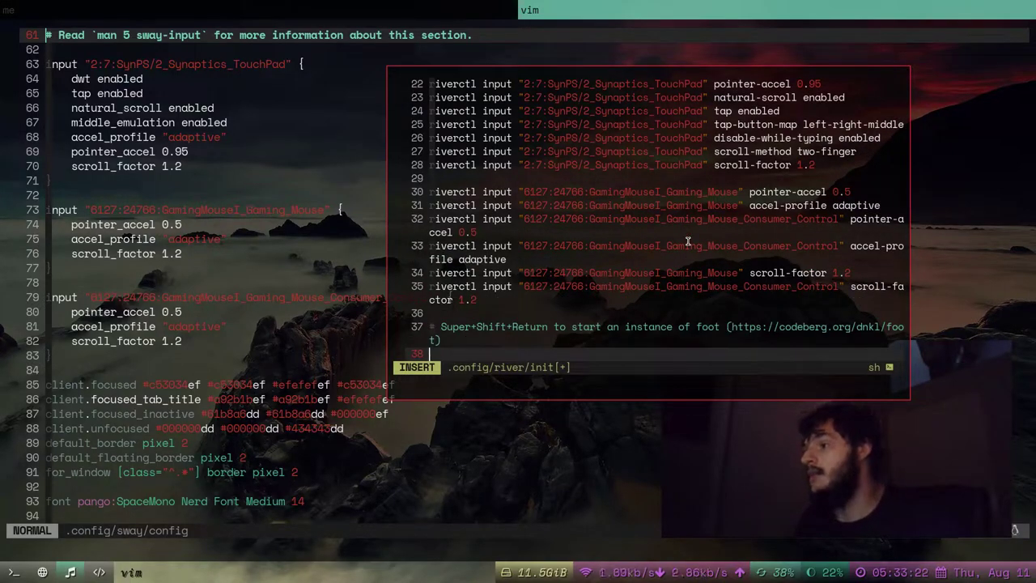
key("Escape")
key("i")
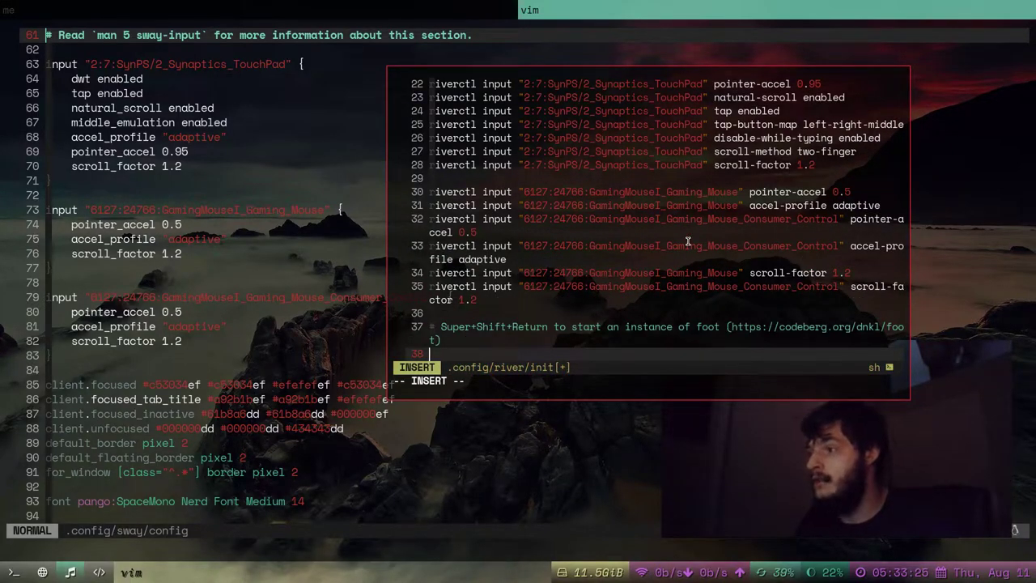
key("Escape")
- Demonstrate the move bindings by shifting the floating river init window slightly left and repeatedly up and down
key("super+shift+Left")
key("super+shift+Left")
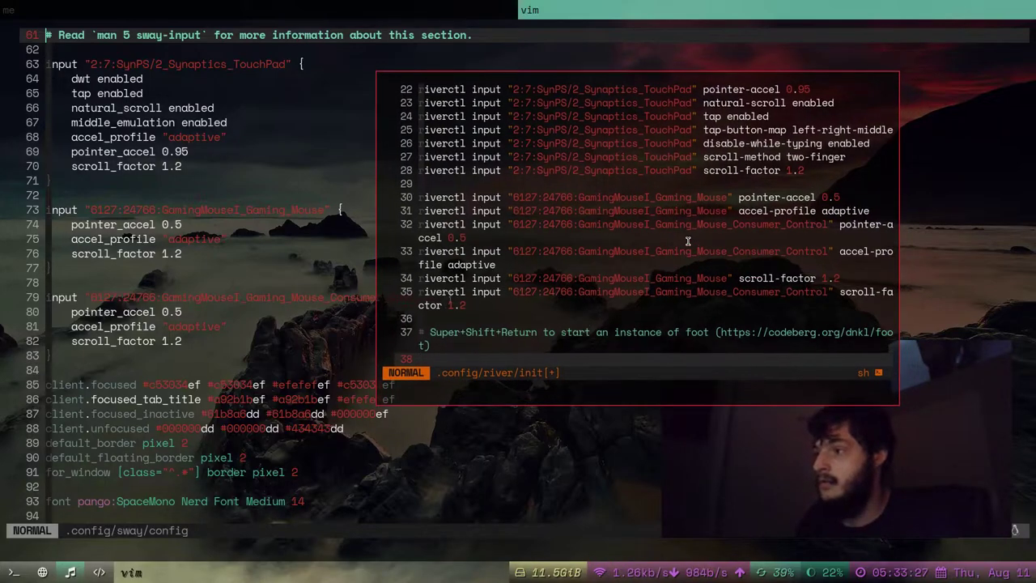
key("super+shift+Up")
key("super+shift+Up")
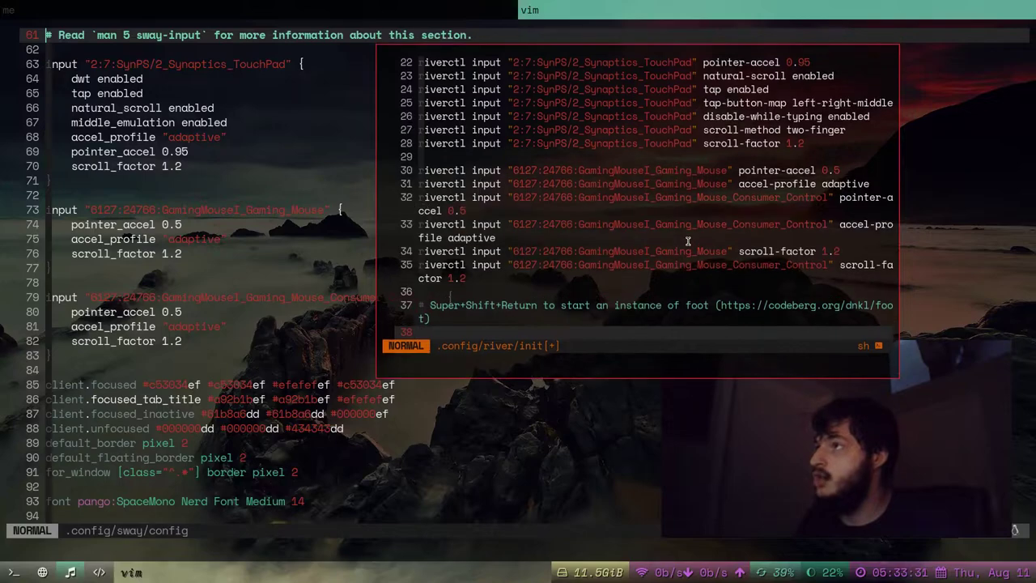
key("super+shift+Down")
key("super+shift+Down")
key("super+shift+Down")
key("super+shift+Down")
key("super+shift+Down")
key("super+shift+Up")
key("super+shift+Up")
key("super+shift+Up")
key("super+shift+Up")
key("super+shift+Up")
key("super+shift+Up")
key("super+shift+Up")
key("super+shift+Up")
key("super+shift+Up")
key("super+shift+Up")
key("super+shift+Up")
key("super+shift+Up")
key("super+shift+Up")
key("super+shift+Up")
key("super+shift+Up")
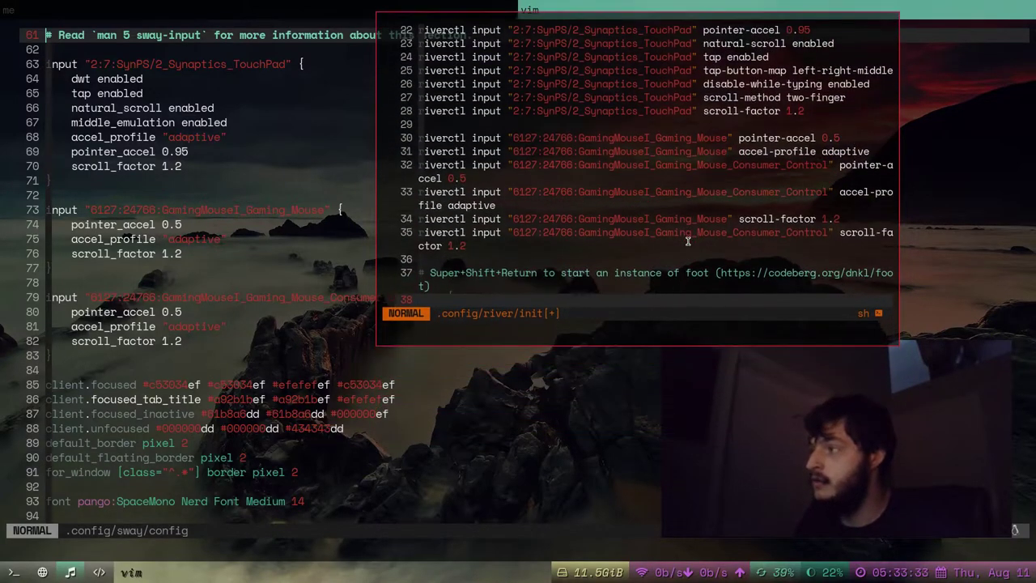
key("super+shift+Down")
key("super+shift+Down")
key("super+shift+Down")
key("super+shift+Down")
key("super+shift+Down")
key("super+shift+Down")
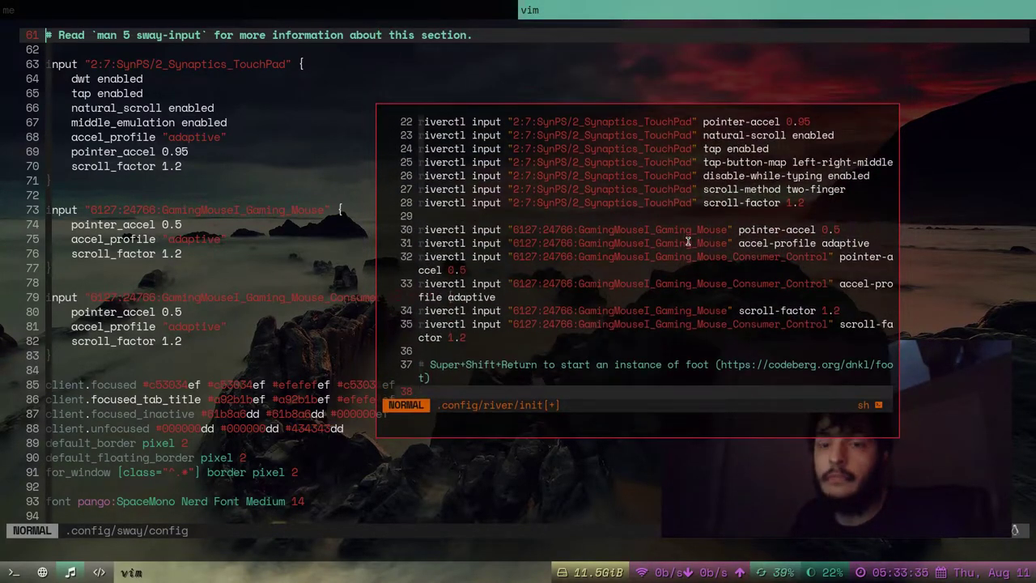
key("super+shift+Up")
key("super+shift+Up")
key("super+shift+Up")
- Demonstrate the horizontal move bindings by shifting the floating window repeatedly left and right over the sway config
key("super+shift+Left")
key("super+shift+Left")
key("super+shift+Left")
key("super+shift+Left")
key("super+shift+Left")
key("super+shift+Left")
key("super+shift+Left")
key("super+shift+Left")
key("super+shift+Left")
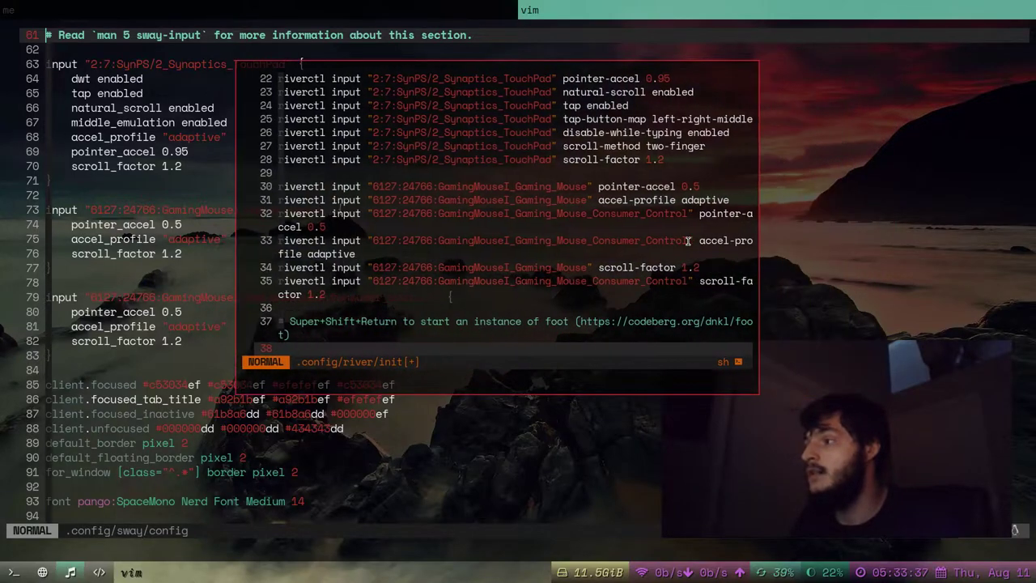
key("super+shift+Left")
key("super+shift+Left")
key("super+shift+Left")
key("super+shift+Left")
key("super+shift+Right")
key("super+shift+Right")
key("super+shift+Right")
key("super+shift+Right")
key("super+shift+Right")
key("super+shift+Right")
key("super+shift+Right")
key("super+shift+Right")
key("super+shift+Right")
key("super+shift+Right")
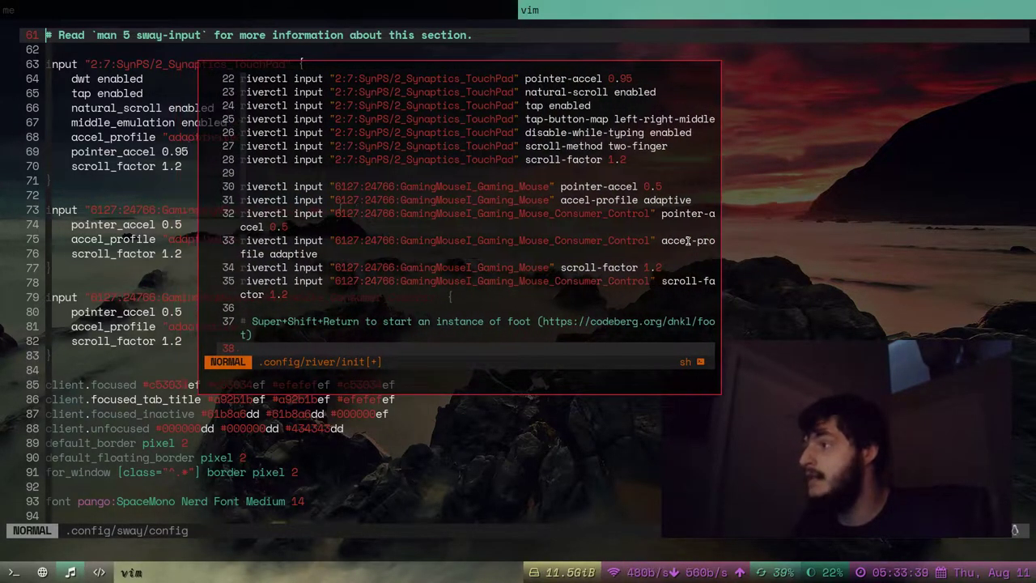
key("super+shift+Right")
key("super+shift+Right")
key("super+shift+Right")
key("super+shift+Left")
key("super+shift+Left")
key("super+shift+Left")
key("super+shift+Left")
key("super+shift+Left")
key("super+shift+Left")
key("super+shift+Left")
key("super+shift+Left")
key("super+shift+Left")
key("super+shift+Left")
key("super+shift+Left")
key("super+shift+Left")
key("super+shift+Left")
key("super+shift+Left")
key("super+shift+Left")
key("super+shift+Left")
key("super+shift+Left")
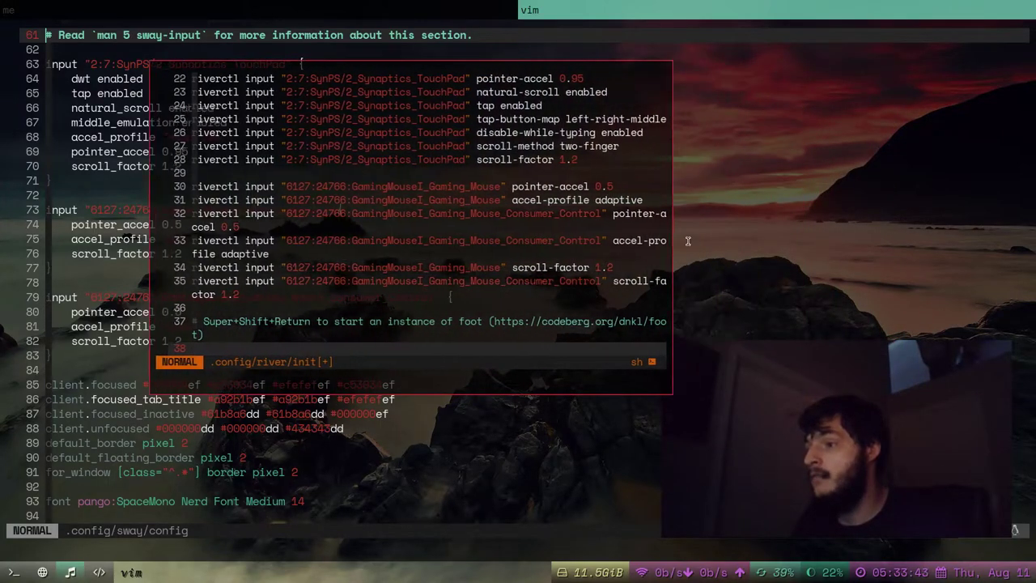
key("super+shift+Right")
key("super+shift+Right")
key("super+shift+Right")
key("super+shift+Right")
key("super+shift+Right")
key("super+shift+Right")
key("super+shift+Right")
key("super+shift+Right")
key("super+shift+Right")
key("super+shift+Right")
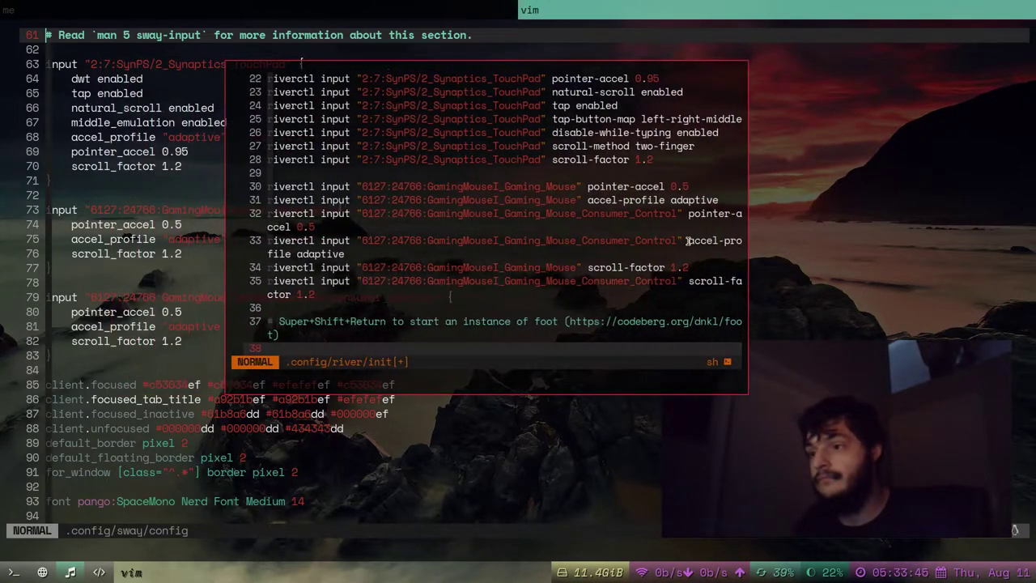
key("super+shift+Right")
key("super+shift+Right")
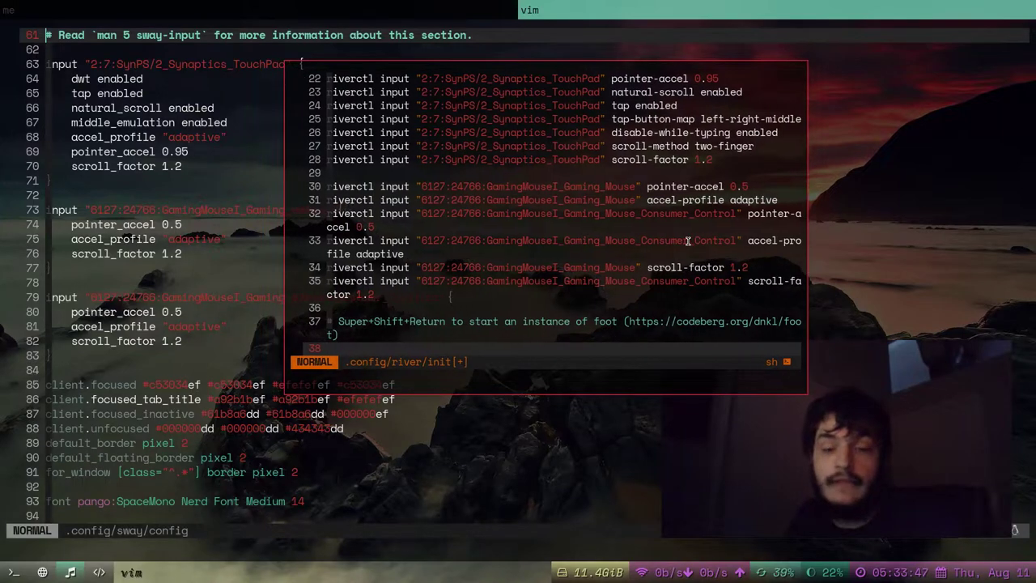
- Quit vim in the floating window without saving the river init file, and exit the terminal
key("colon")
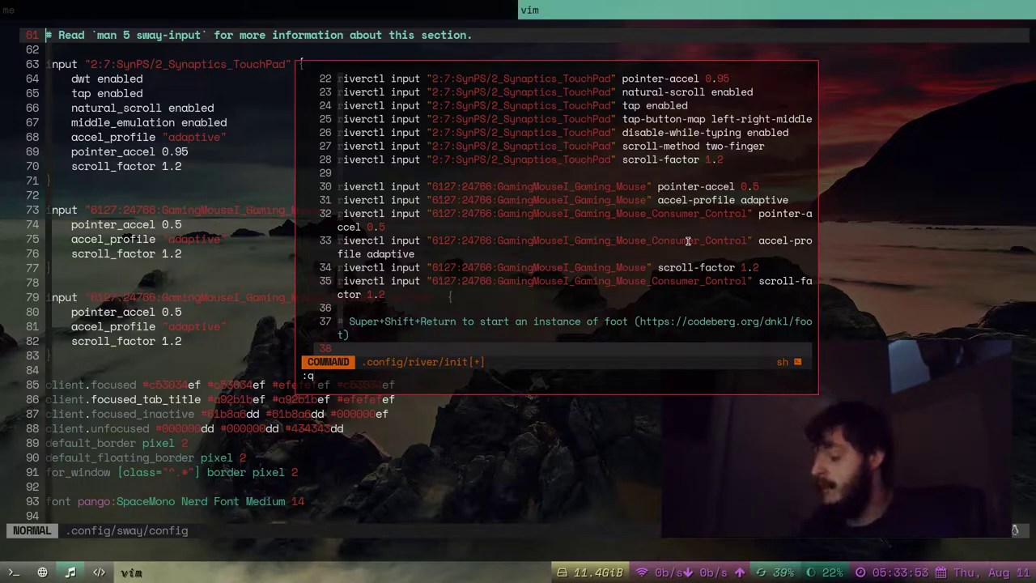
type("q")
key("Return")
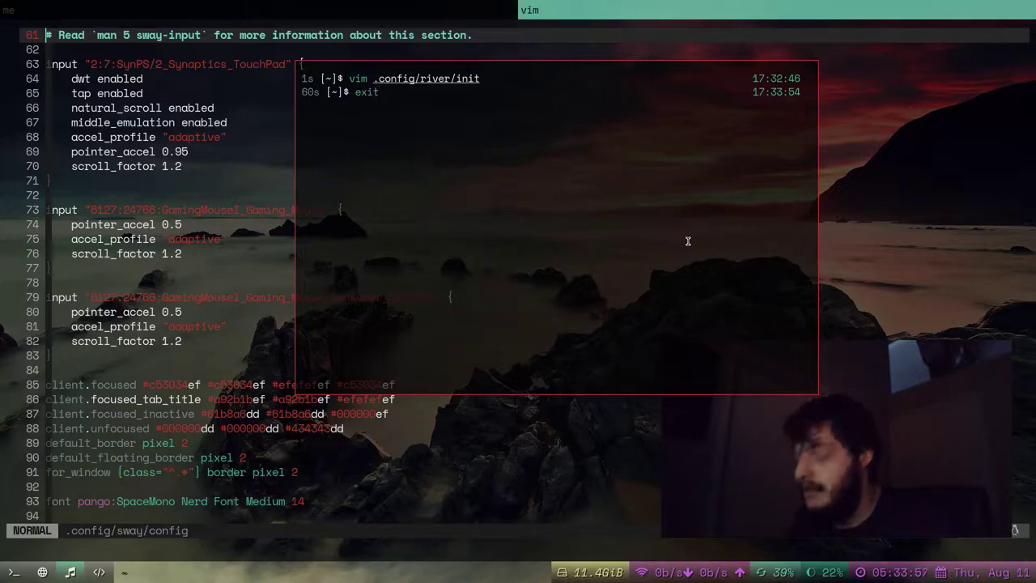
key("Return")
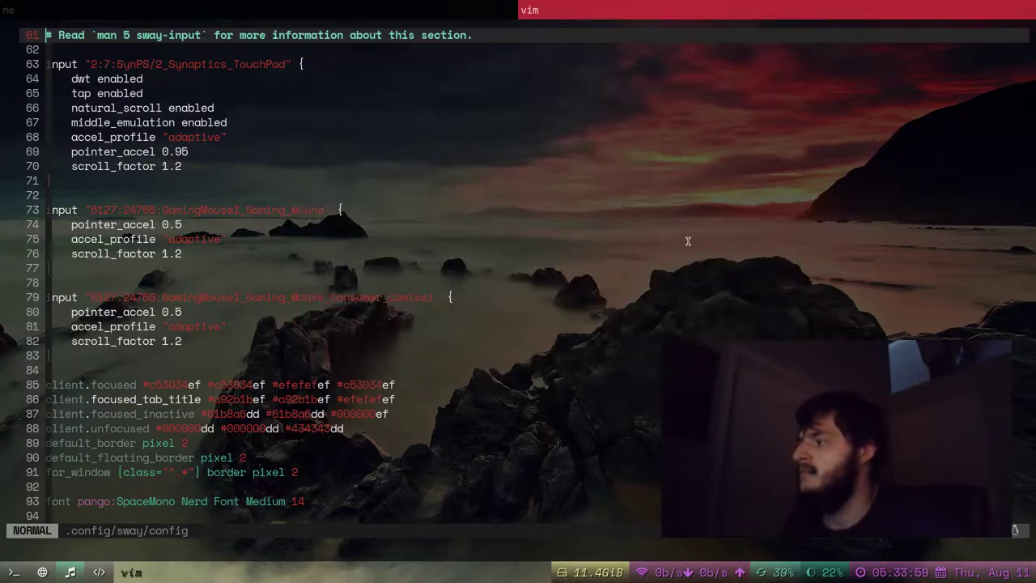
- Examine the client colour, border, font, gaps and exec settings in the sway config down to the Basics heading at line 109
key("j")
key("j")
key("j")
key("j")
key("j")
key("j")
key("j")
key("j")
key("j")
key("j")
key("j")
key("j")
key("j")
key("j")
key("j")
key("j")
key("j")
key("j")
key("j")
key("j")
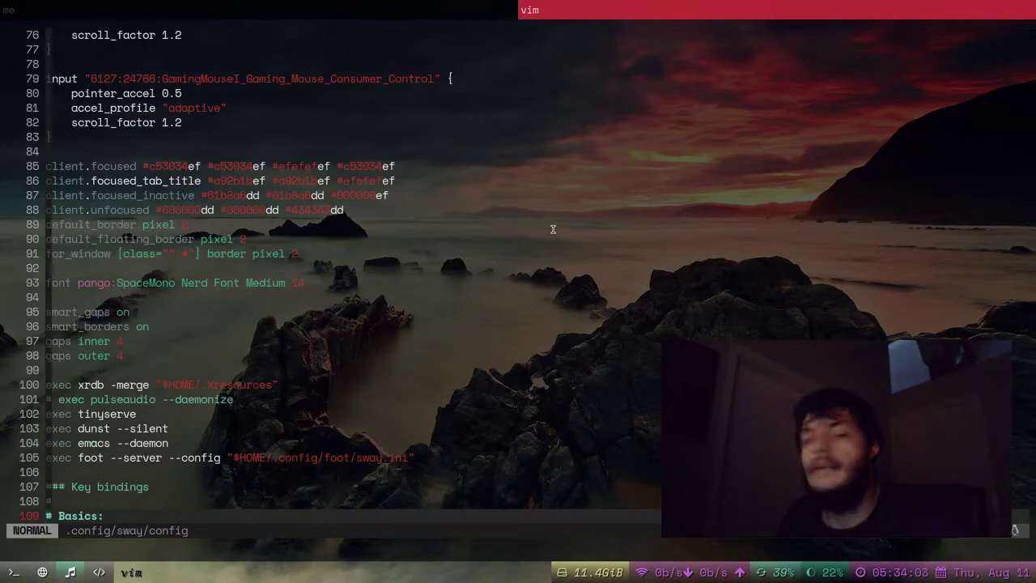
- Examine the Basics key bindings in the sway config, from the terminal and kill bindings down to the pavucontrol line 130
key("j")
key("j")
key("j")
key("j")
key("j")
key("j")
key("j")
key("j")
key("j")
key("j")
key("j")
key("j")
key("j")
key("j")
key("j")
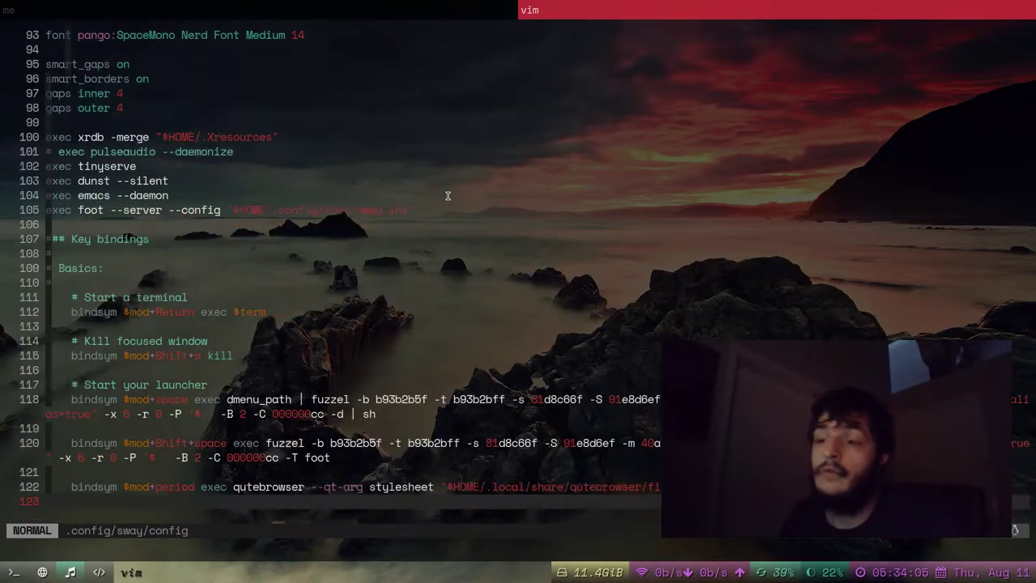
key("j")
key("j")
key("j")
key("j")
key("j")
key("j")
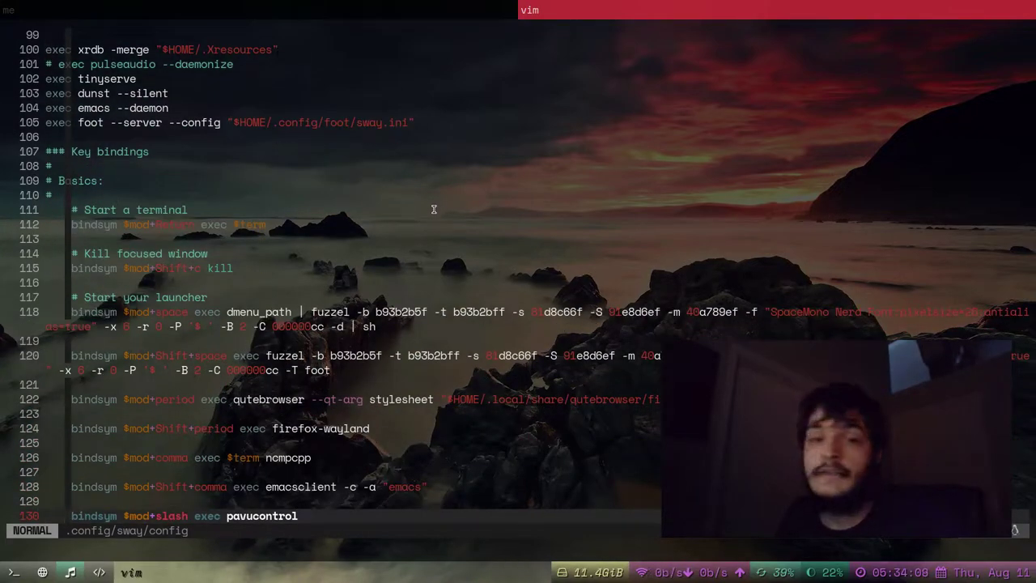
- Examine the fuzzel launcher and application bindings, including the subl3 line and the floating modifier setting at line 139
key("j")
key("j")
key("j")
key("j")
key("j")
key("j")
key("j")
key("j")
key("j")
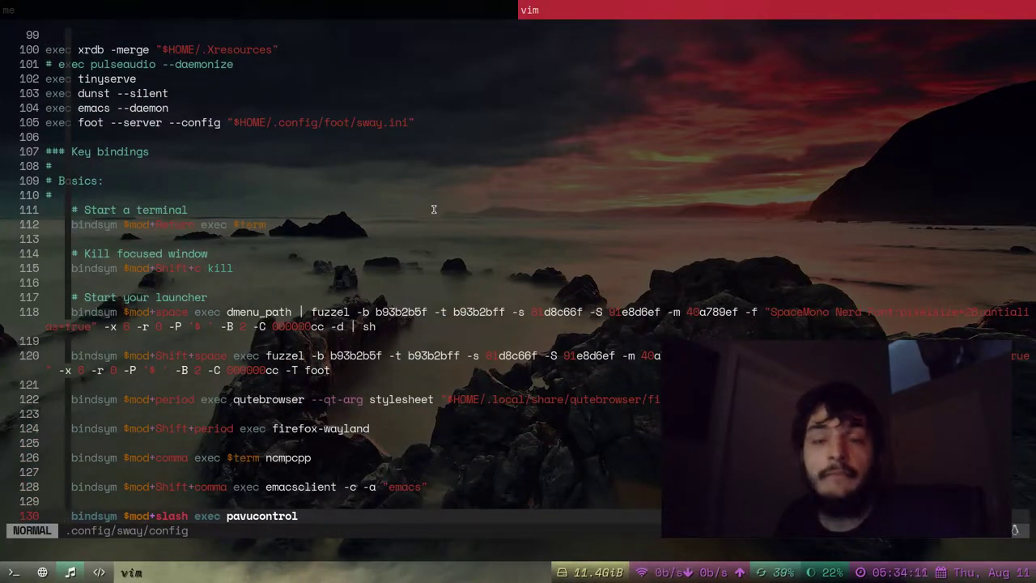
key("k")
key("k")
key("k")
key("k")
key("k")
key("k")
key("k")
key("k")
key("k")
key("k")
key("k")
key("k")
key("k")
key("k")
key("k")
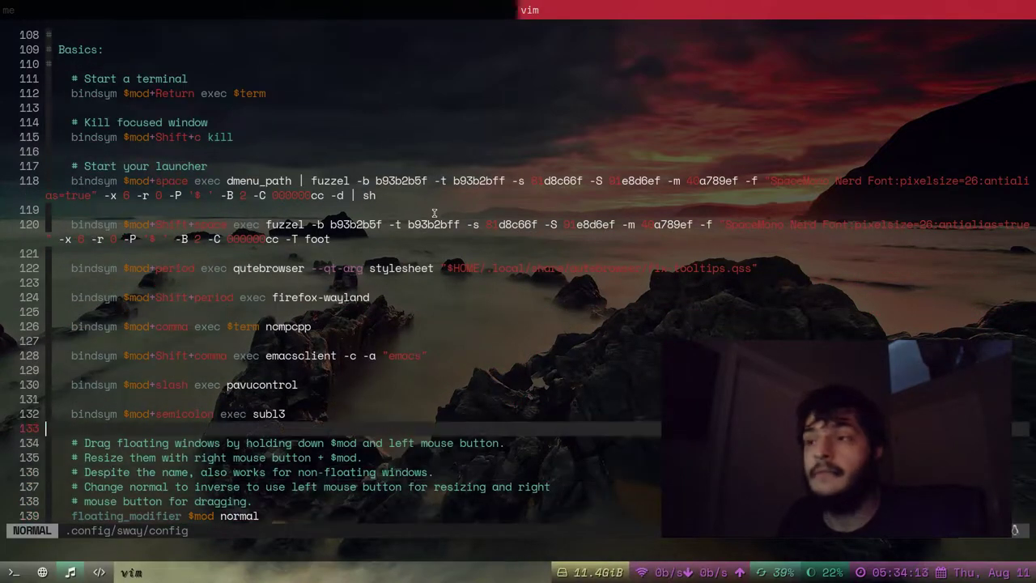
- Demonstrate the pavucontrol binding by opening Volume Control, and close it with the kill binding
scroll(403, 247, "down", 2)
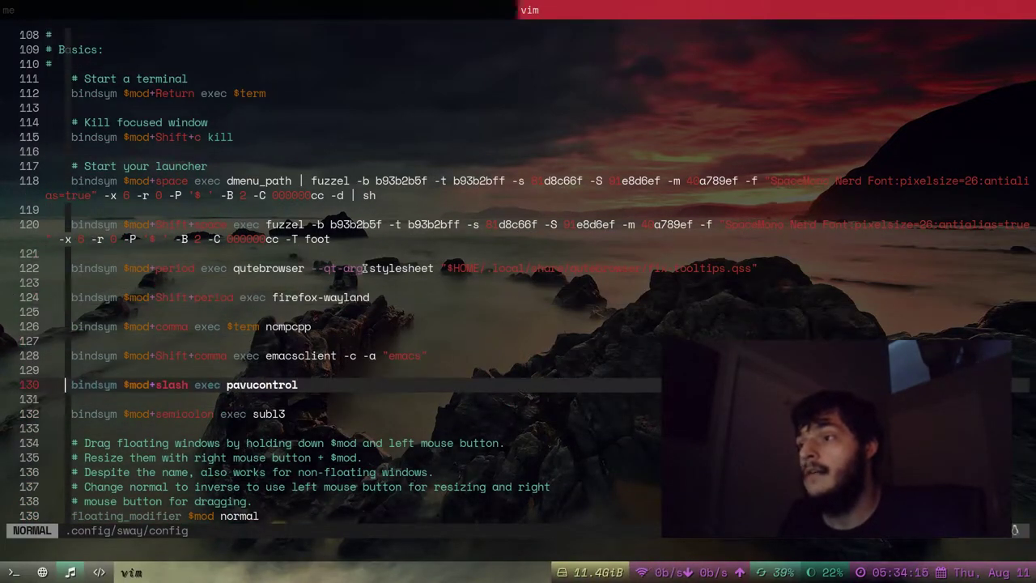
scroll(369, 268, "up", 3)
scroll(378, 278, "down", 1)
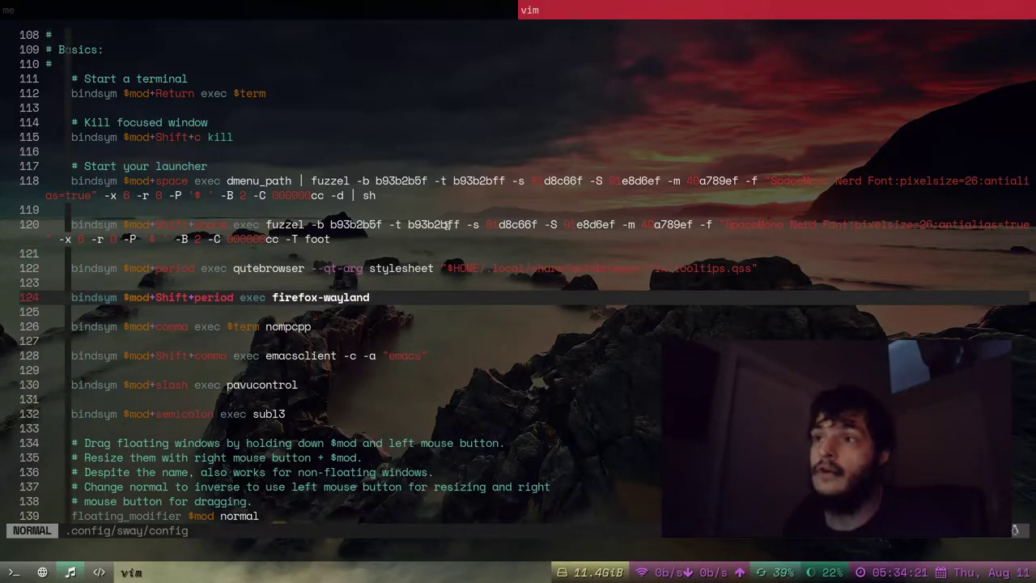
key("super+slash")
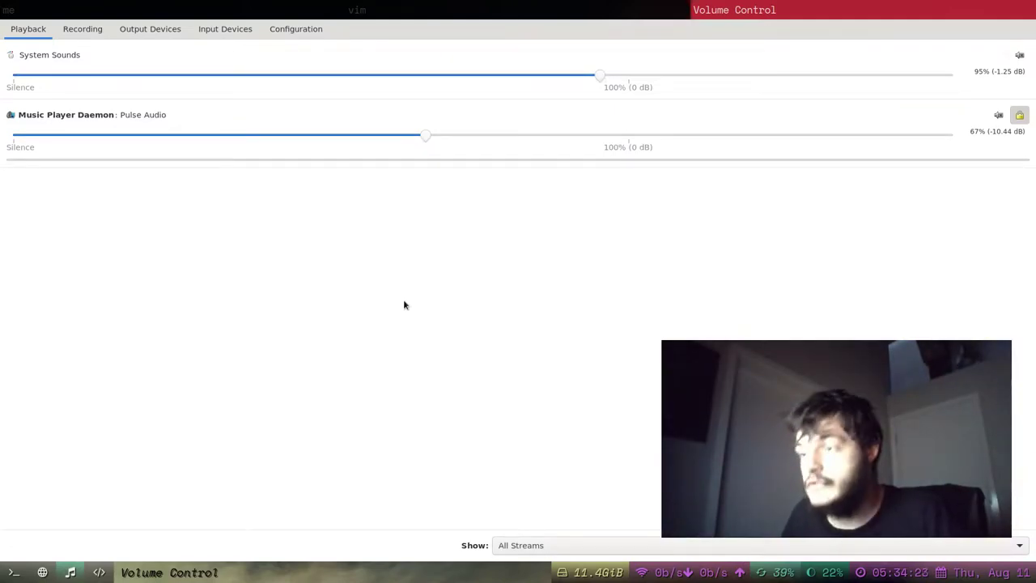
key("super+shift+c")
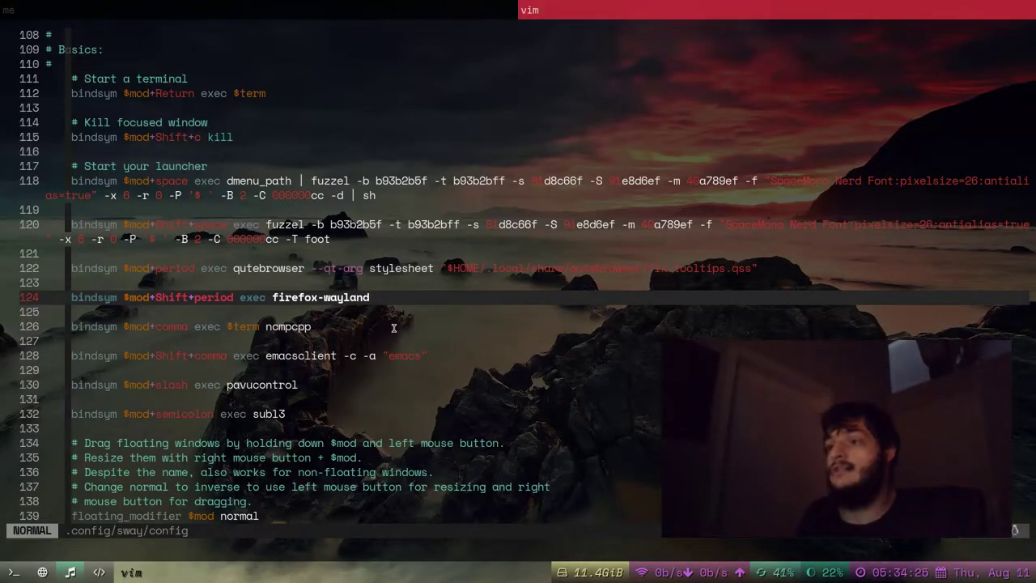
- Demonstrate the ncmpcpp binding by opening the music player, browsing its media library artists down to Agalloch, and quitting it
key("super+comma")
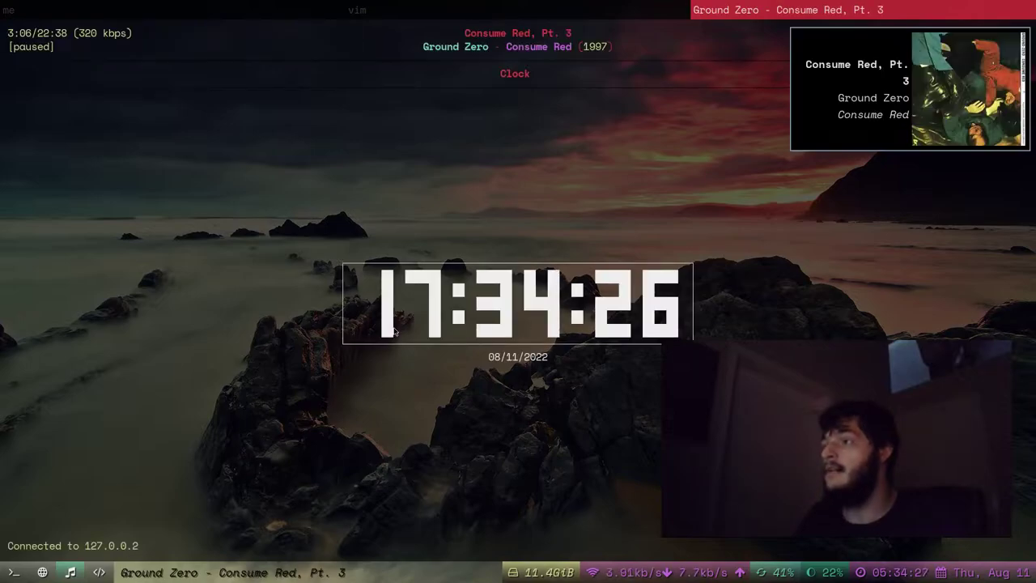
key("4")
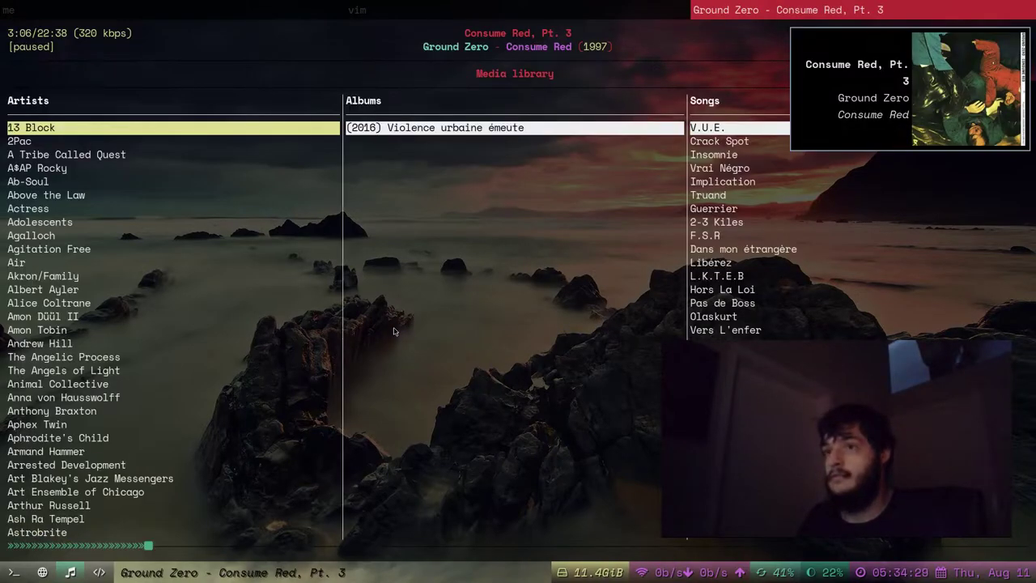
key("Down")
key("Down")
key("Down")
key("Down")
key("Down")
key("Down")
key("Down")
key("Down")
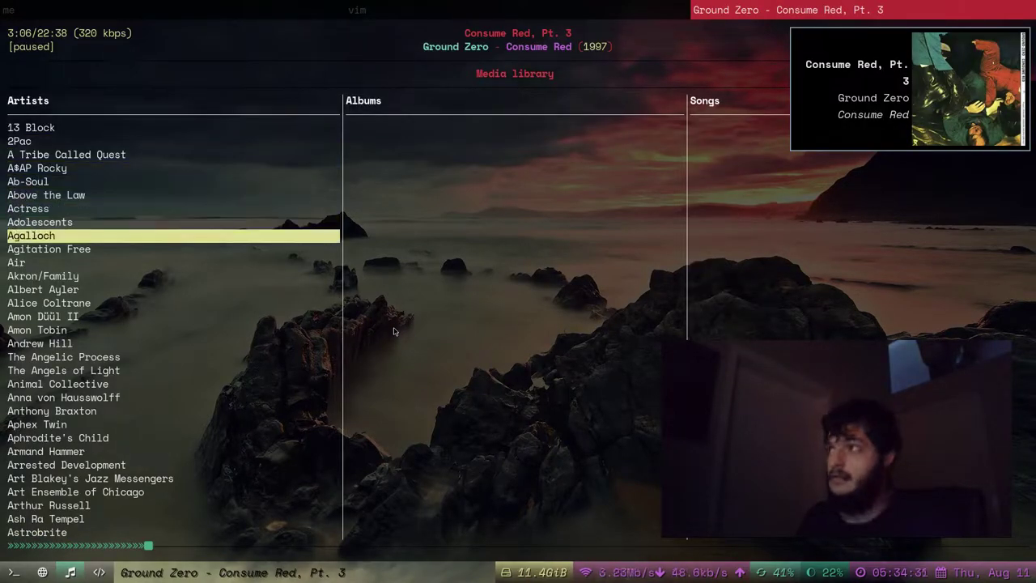
key("q")
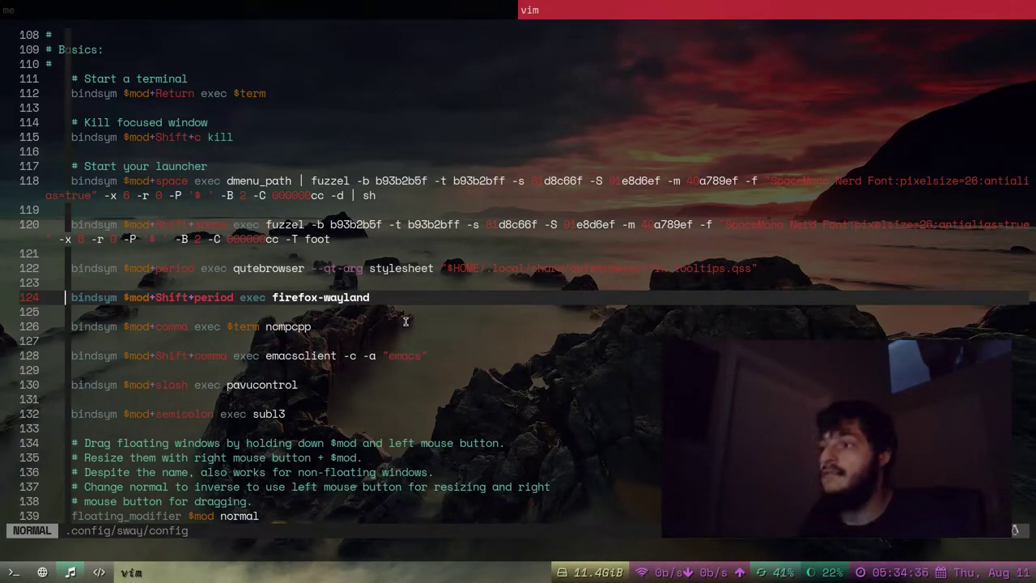
- Demonstrate the emacsclient binding by opening Doom Emacs, viewing its recently opened files without picking one, and closing the frame
key("super+shift+comma")
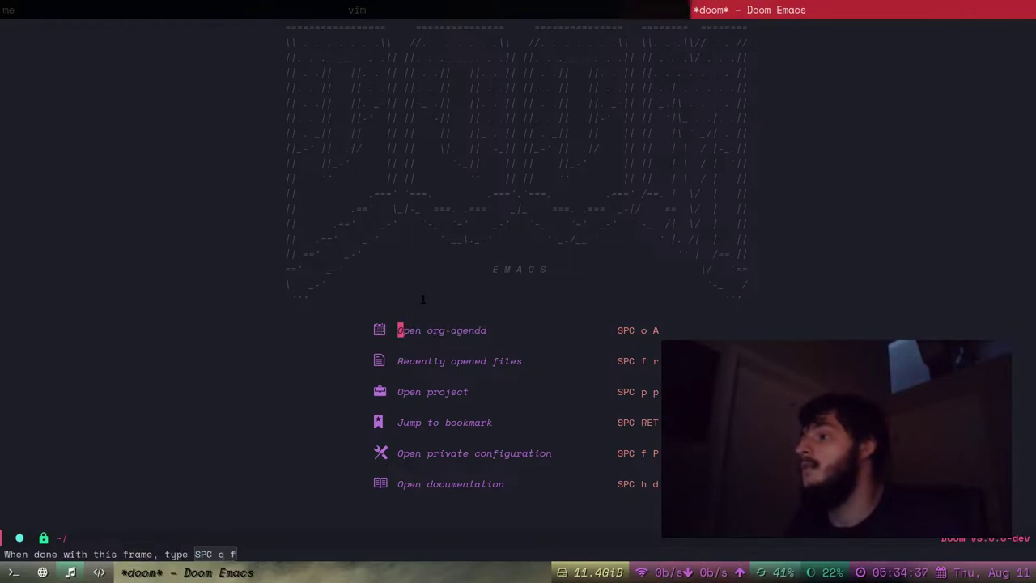
left_click(510, 368)
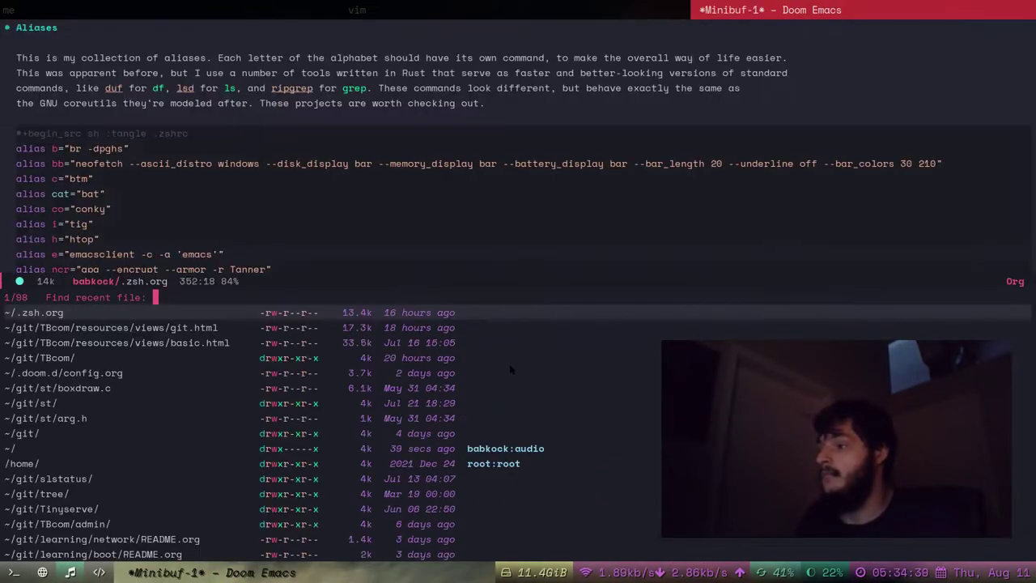
key("Down")
key("Down")
key("Down")
key("Escape")
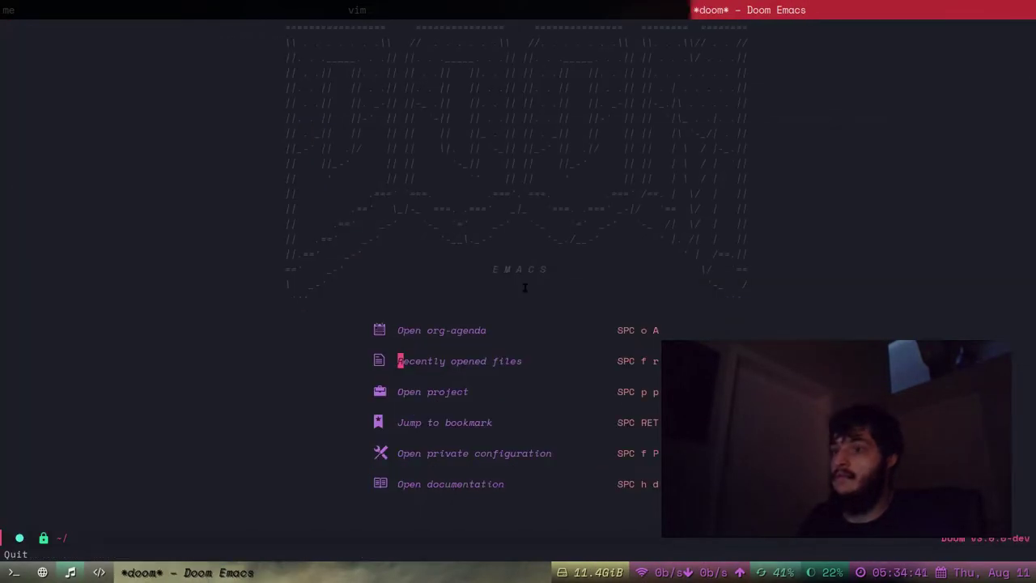
key("super+shift+c")
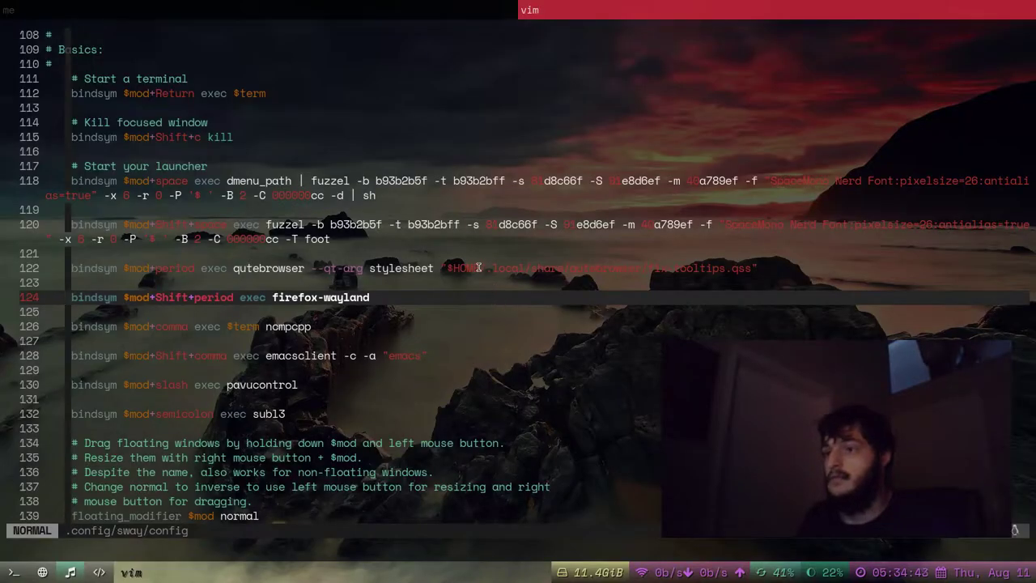
- Look over the application bindings in the sway config around the emacsclient, pavucontrol and subl3 lines
scroll(455, 239, "down", 2)
key("j")
key("j")
key("j")
key("k")
key("k")
key("k")
key("k")
key("k")
key("j")
key("j")
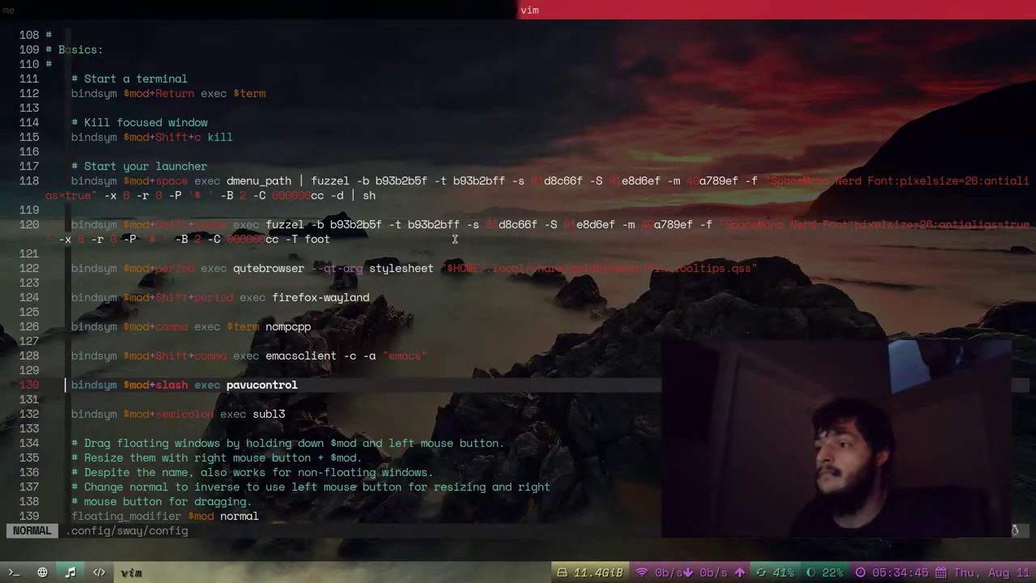
- Demonstrate the subl3 binding by opening Sublime Text, decline the new version download, and skim through kitty.conf
key("super+semicolon")
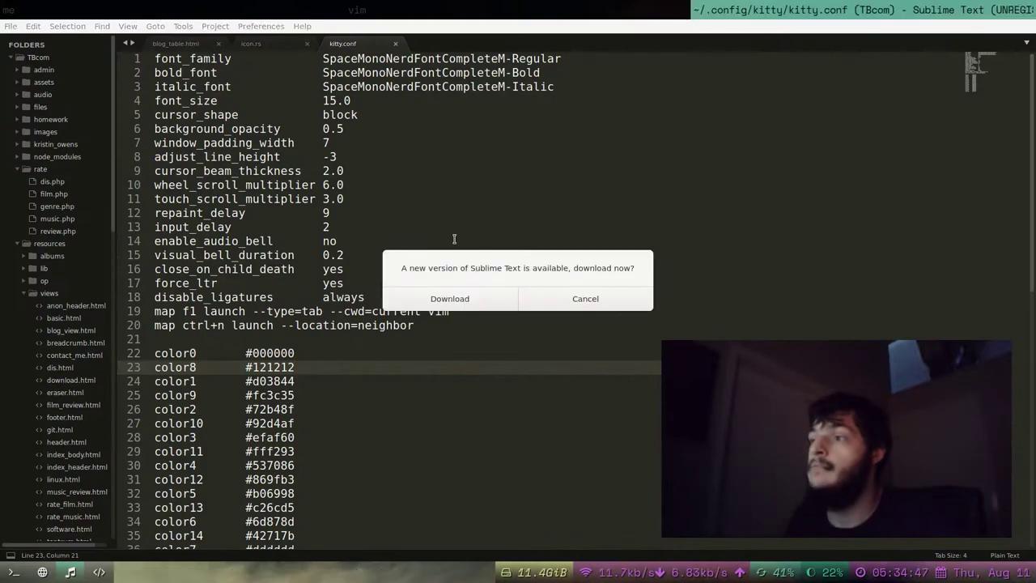
left_click(591, 288)
scroll(591, 288, "down", 15)
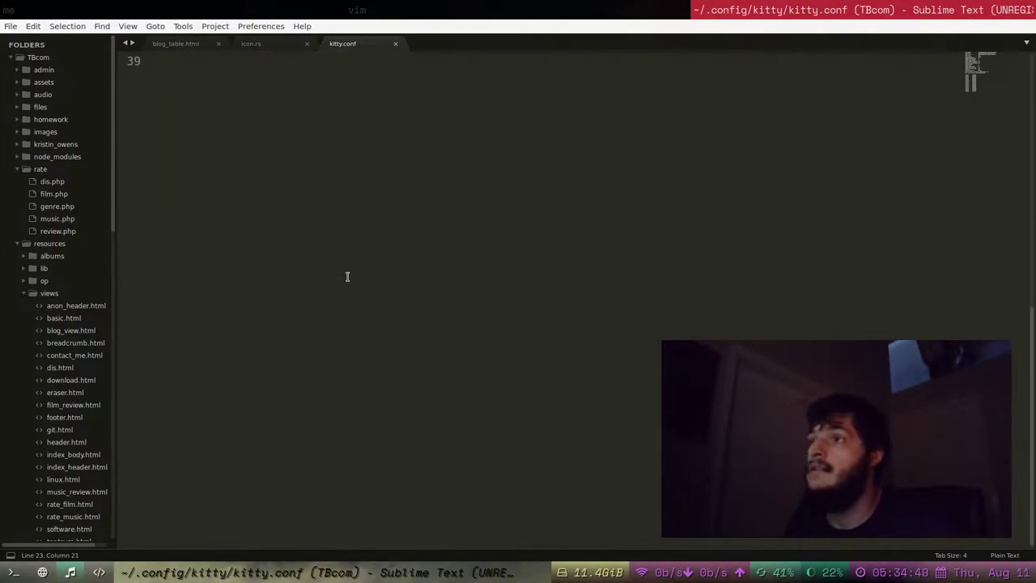
scroll(347, 275, "up", 15)
- Look around kitty.conf by placing the cursor on several of its lines, and close the Sublime Text window
left_click(391, 242)
left_click(374, 145)
left_click(384, 296)
left_click(445, 199)
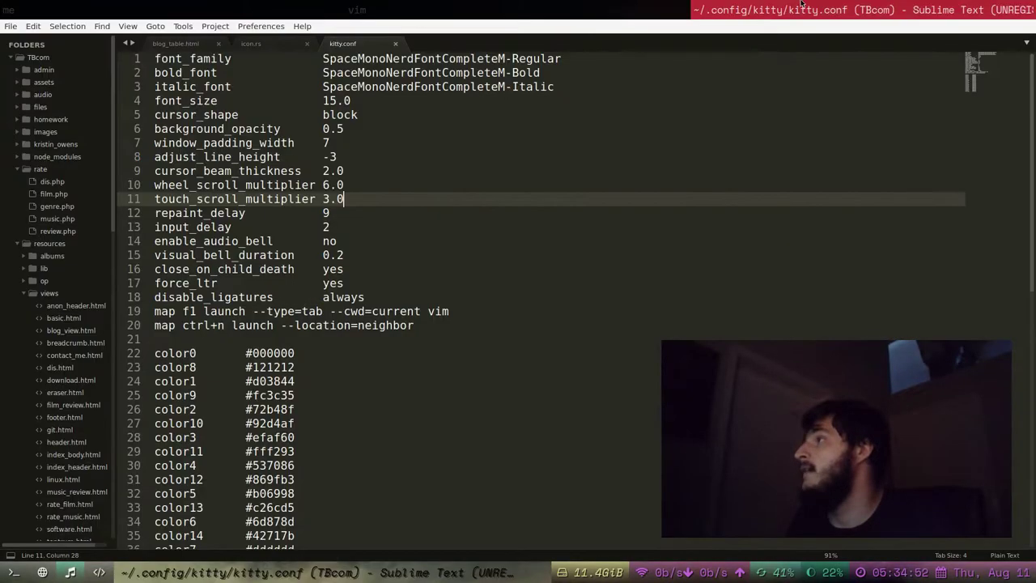
left_click(595, 259)
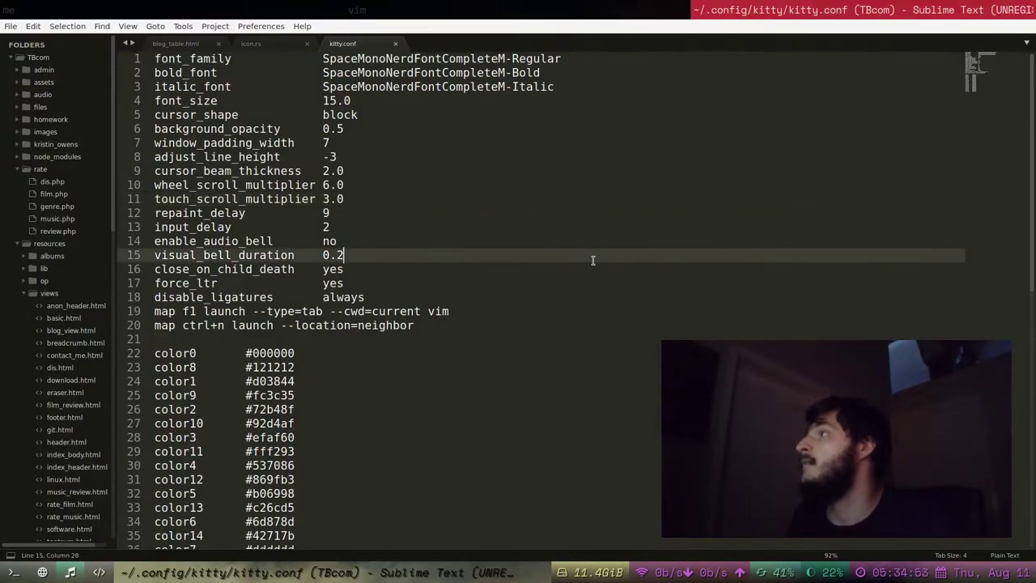
left_click(488, 363)
left_click(487, 345)
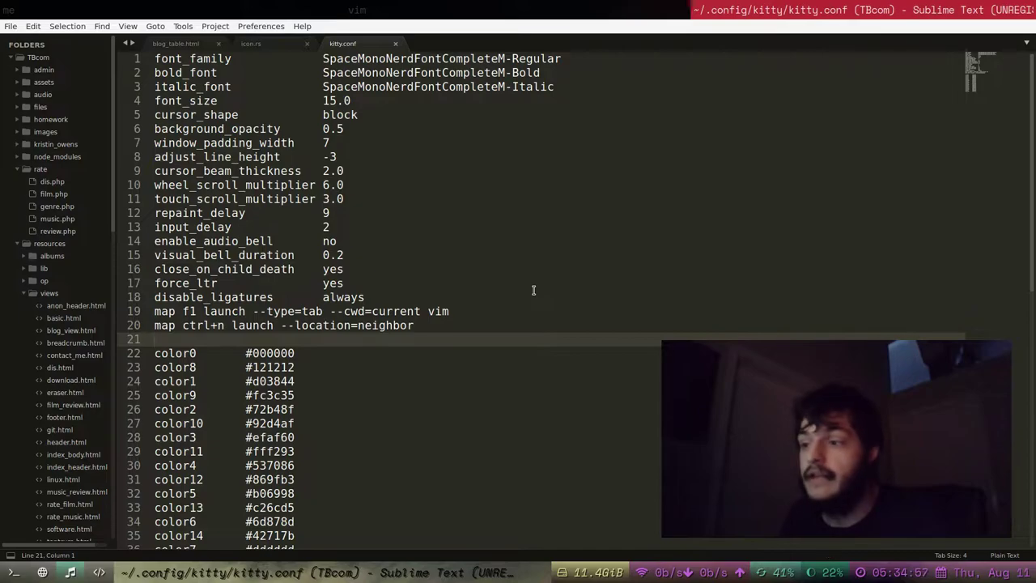
left_click(549, 195)
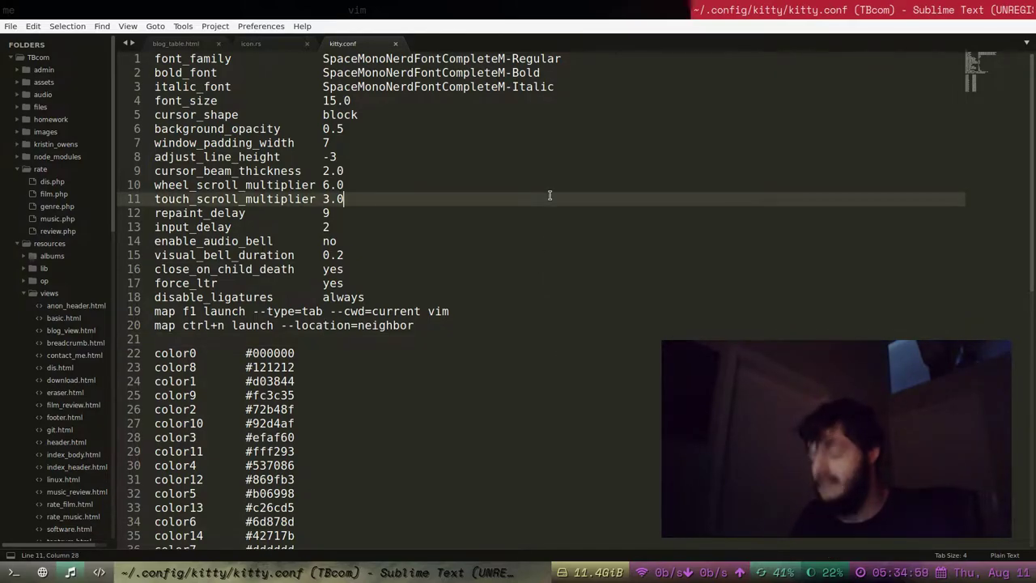
key("super+shift+c")
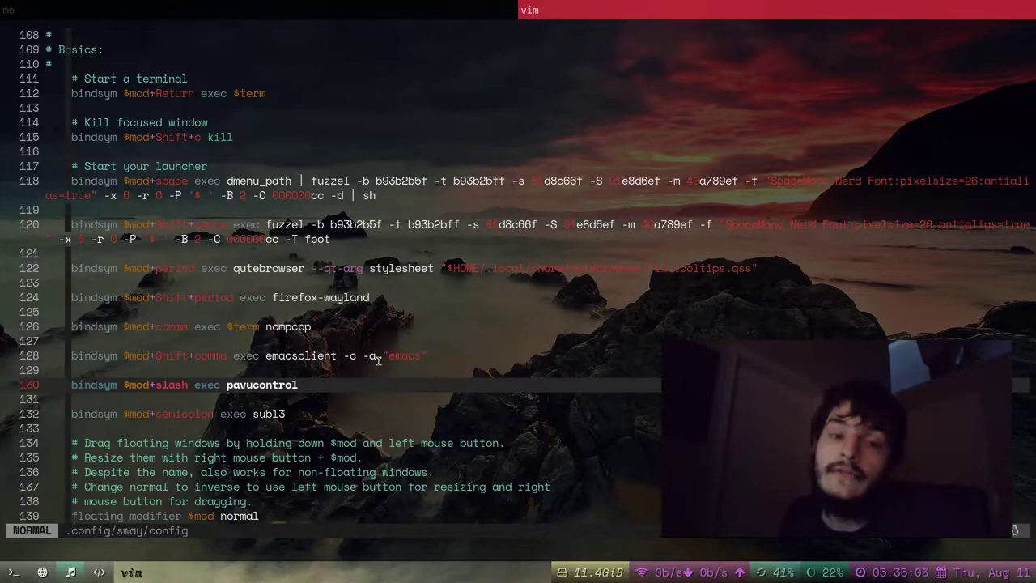
- Examine the floating modifier, reload and exit bindings in the sway config, down to the focus down binding at line 151
key("j")
key("j")
key("j")
key("j")
key("j")
key("j")
key("j")
key("j")
key("j")
key("j")
key("j")
key("j")
key("j")
key("j")
key("j")
key("j")
key("j")
key("j")
key("j")
key("j")
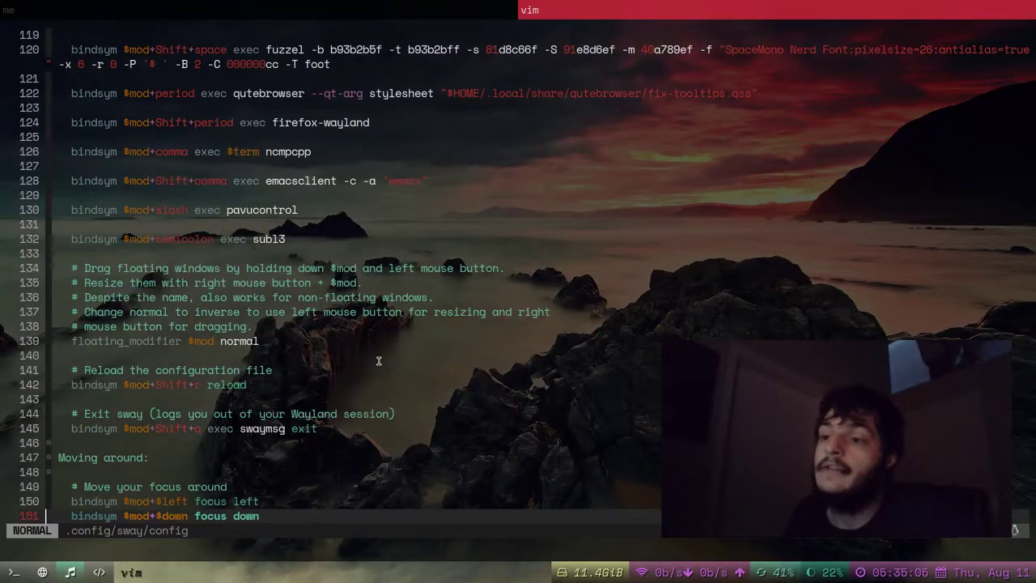
- Examine the focus and move window bindings under Moving around, down to the Workspaces heading of the sway config
key("j")
key("j")
key("j")
key("j")
key("j")
key("j")
key("j")
key("j")
key("j")
key("j")
key("j")
key("j")
key("j")
key("j")
key("j")
key("j")
key("j")
key("j")
key("j")
key("j")
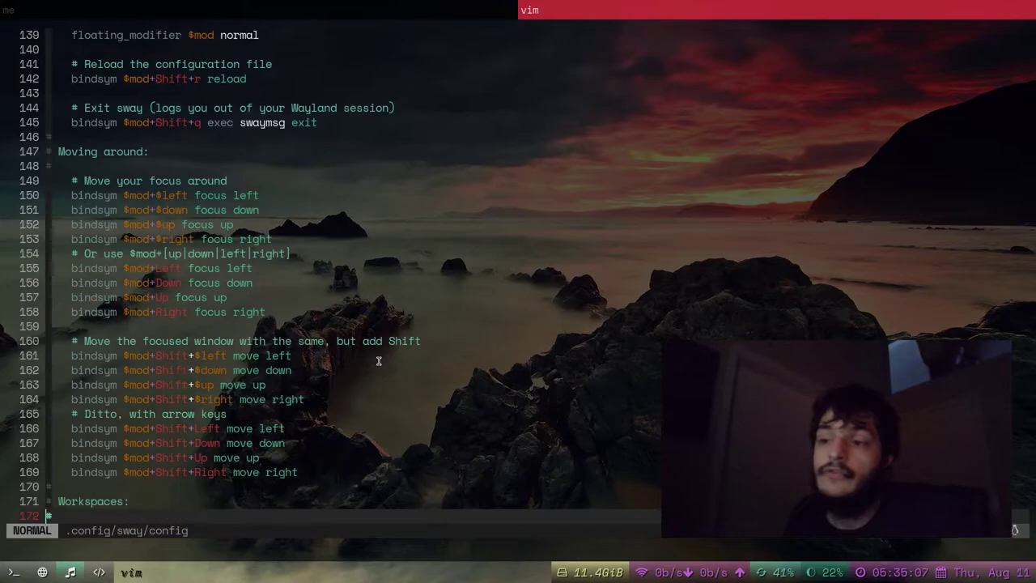
- Examine the Workspaces bindings for switching and moving containers, down to the splith and splitv bindings under Layout stuff
key("j")
key("j")
key("j")
key("j")
key("j")
key("j")
key("j")
key("j")
key("j")
key("j")
key("j")
key("j")
key("j")
key("j")
key("j")
key("j")
key("j")
key("j")
key("j")
key("j")
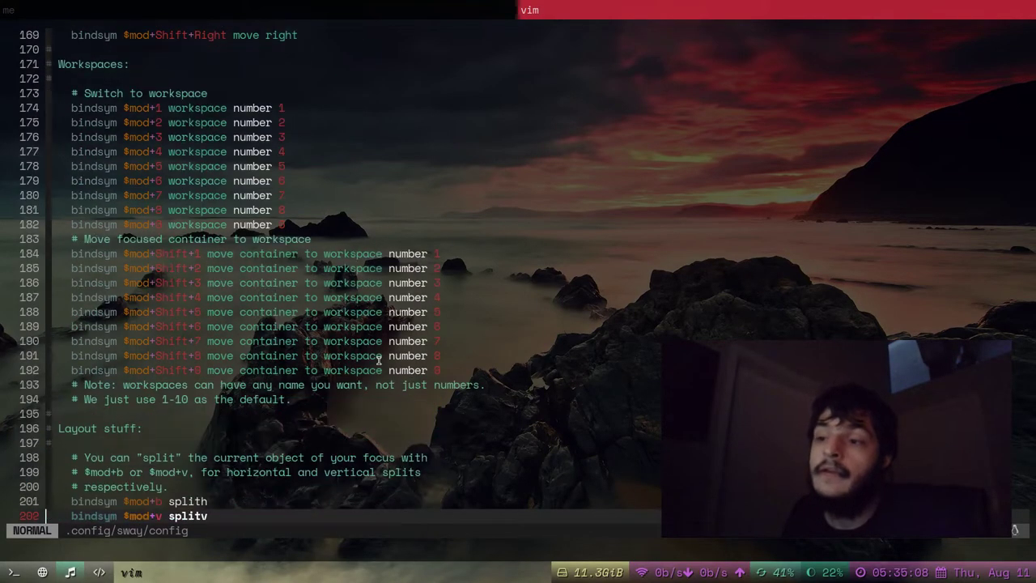
- Examine the Layout stuff bindings for layout styles, fullscreen and floating toggle, down to line 217 of the sway config
key("j")
key("j")
key("j")
key("j")
key("j")
key("j")
key("j")
key("j")
key("j")
key("j")
key("j")
key("j")
key("j")
key("j")
key("j")
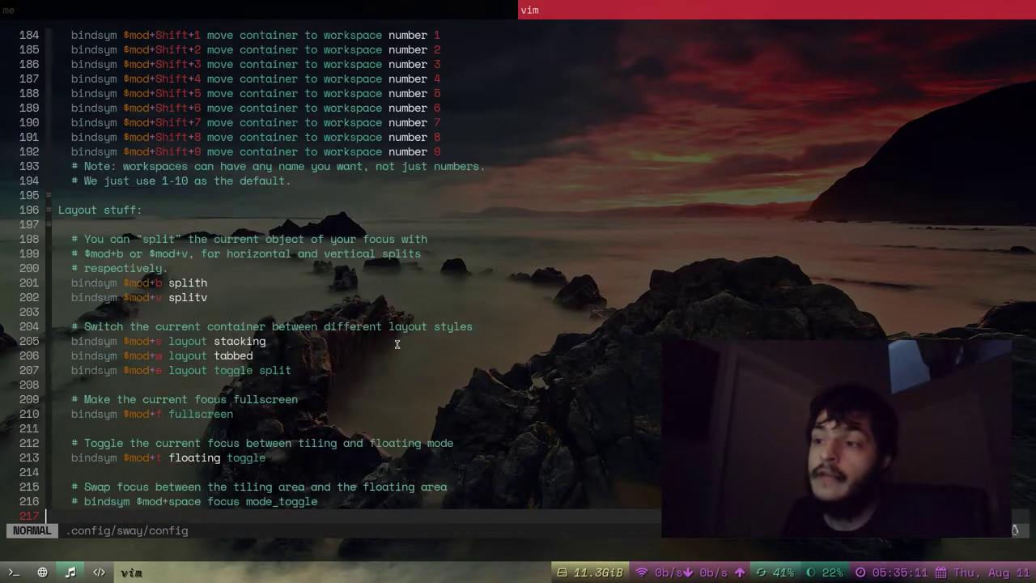
- Demonstrate switching between the two tabbed windows and between the browser, music and code workspaces, ending on the sway config
left_click(354, 4)
left_click(534, 7)
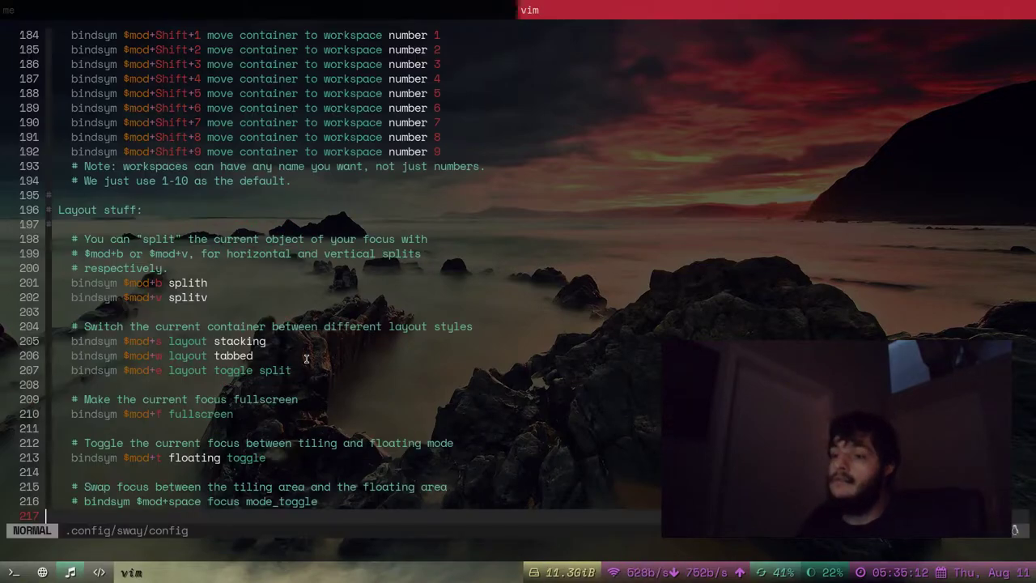
left_click(100, 571)
left_click(45, 572)
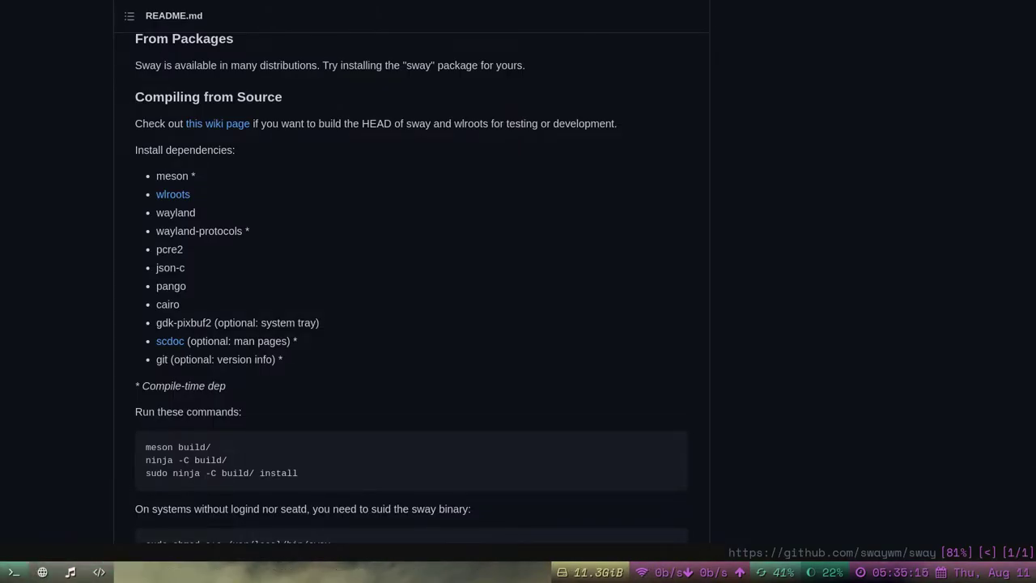
left_click(71, 571)
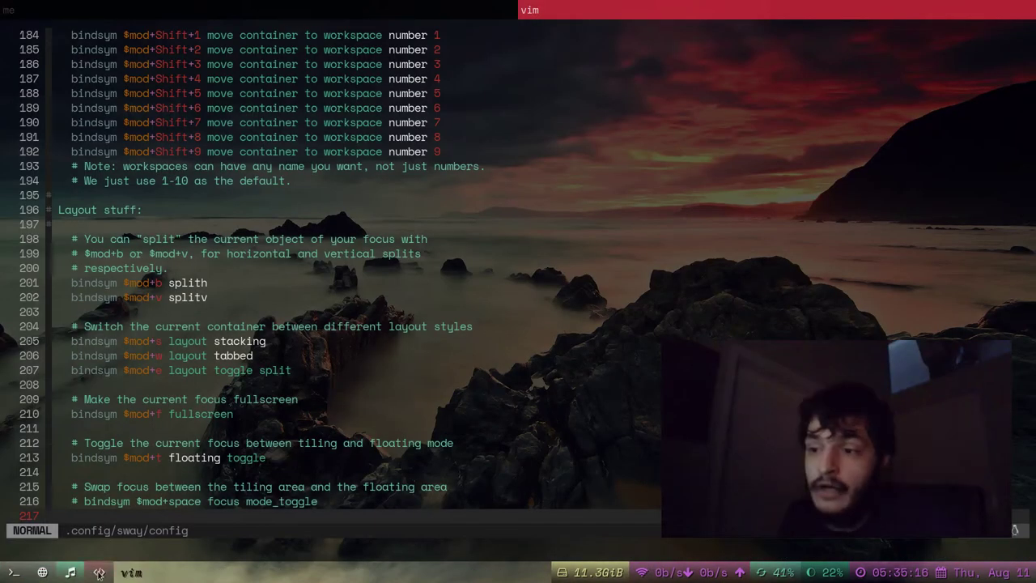
left_click(99, 572)
left_click(67, 570)
left_click(44, 571)
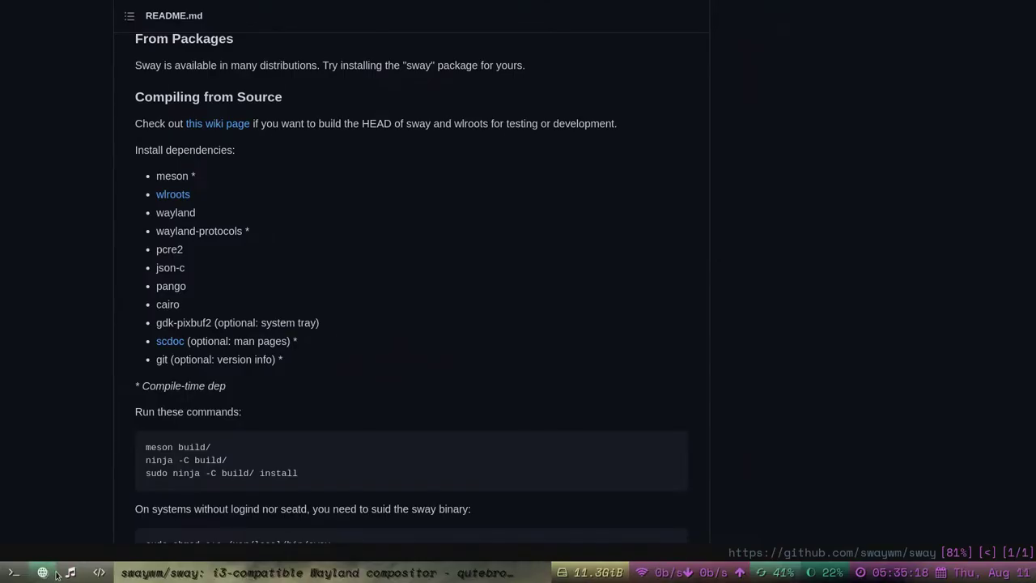
left_click(65, 572)
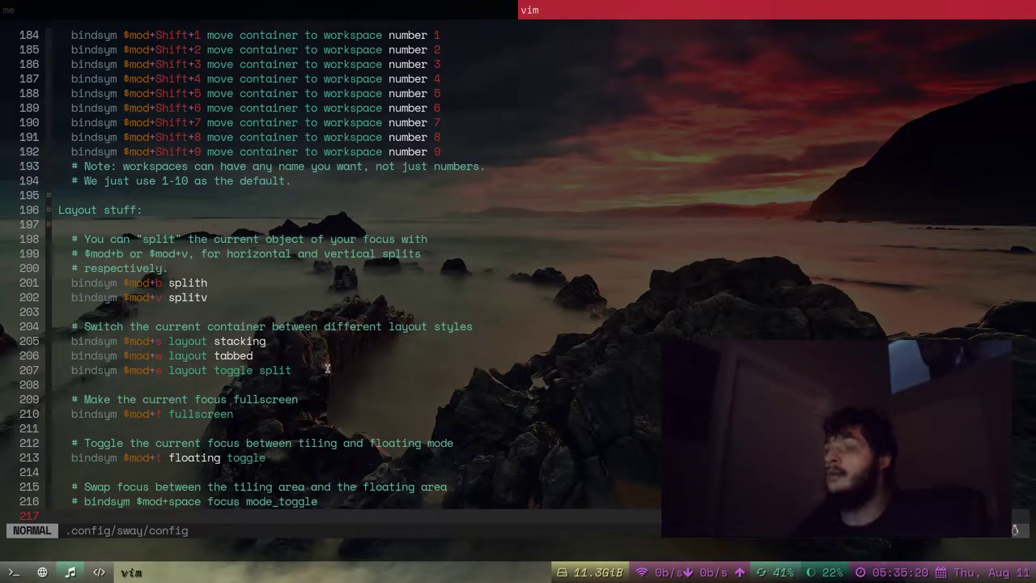
- Close the sway config and open .config/waybar/config in vim
key("shift+semicolon")
key("Return")
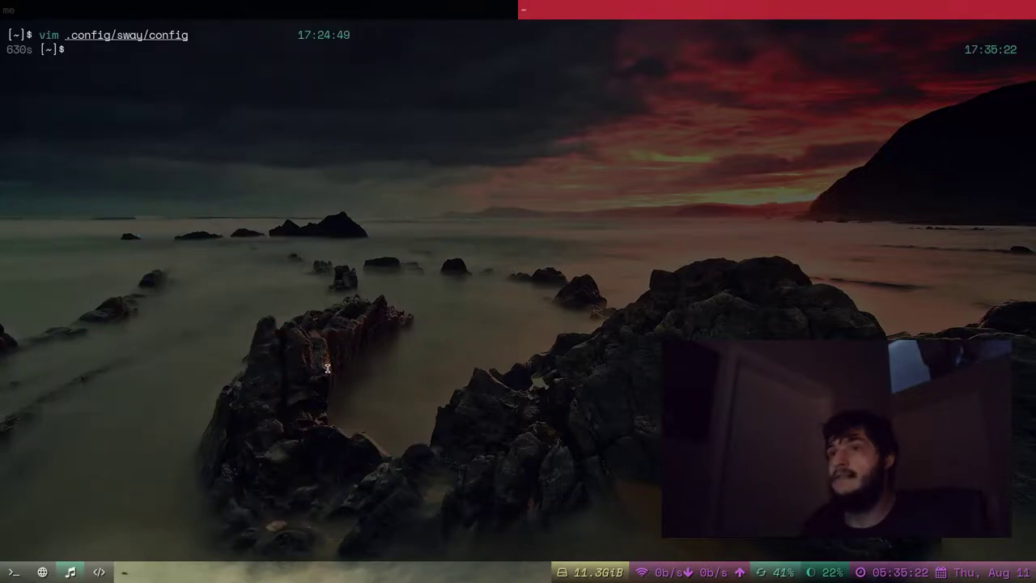
type("vim .config/way")
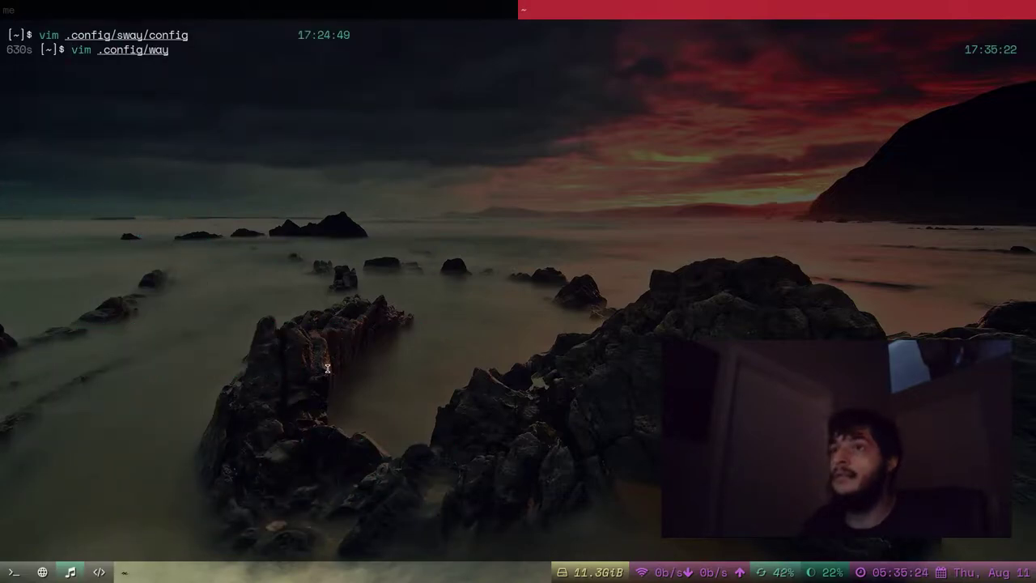
type("bar/config")
key("Return")
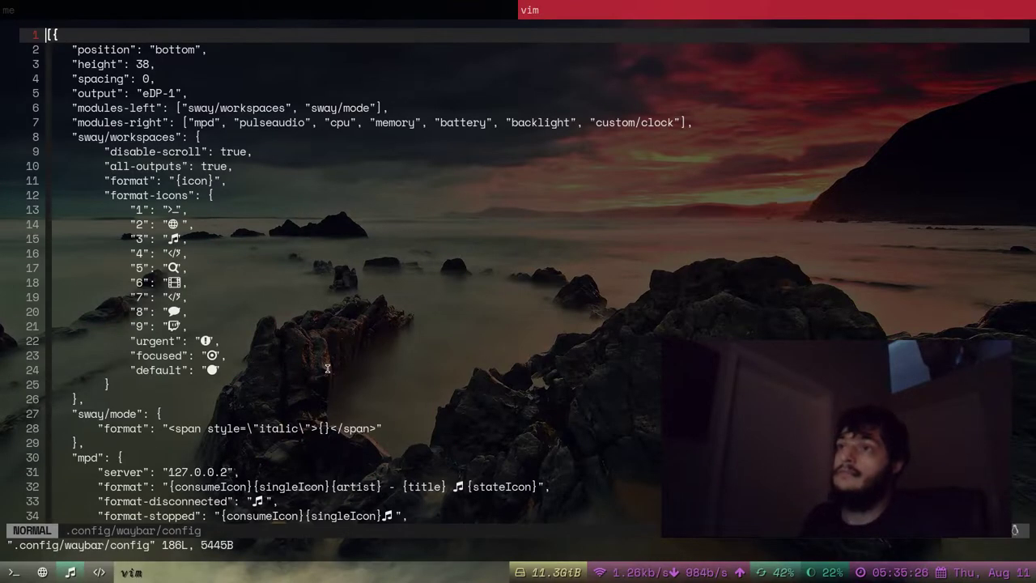
- Examine the eDP-1 bar's position, module lists and workspace format icons, down to sway/mode and back to line 1
key("j")
key("j")
key("j")
key("j")
key("j")
key("j")
key("j")
key("j")
key("j")
key("j")
key("j")
key("j")
key("j")
key("j")
key("j")
key("j")
key("j")
key("j")
key("j")
key("j")
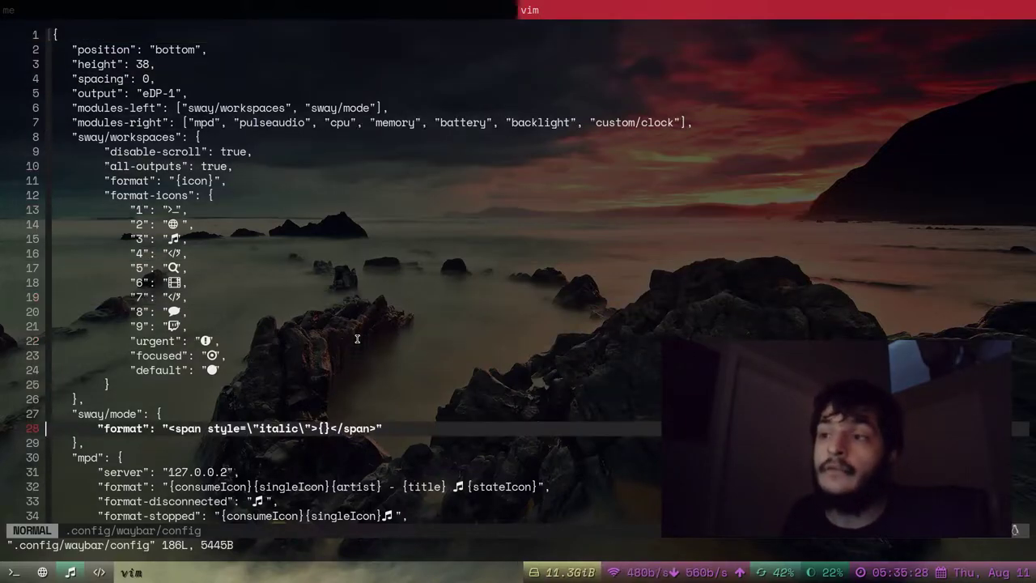
scroll(357, 338, "up", 3)
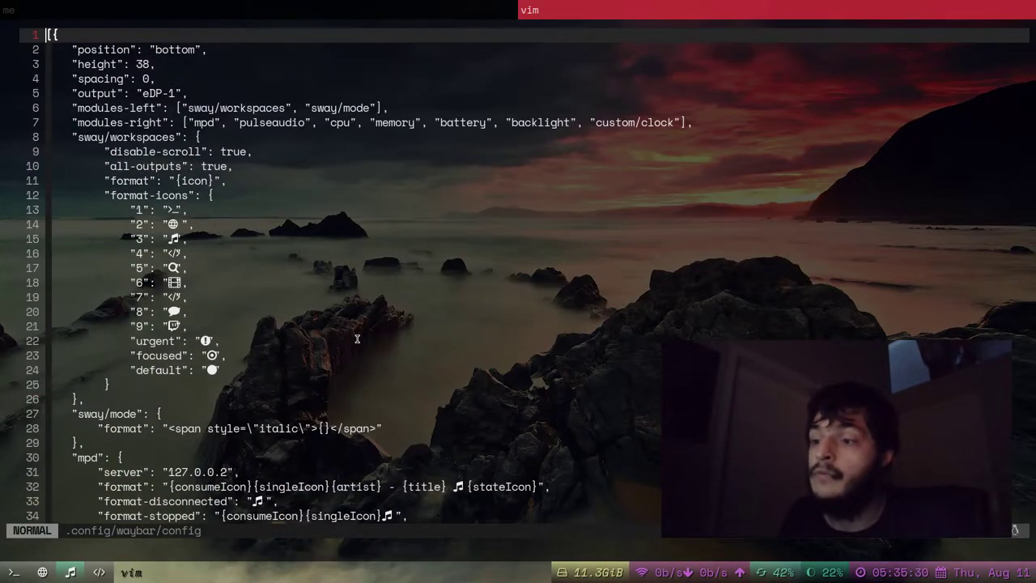
- Examine the eDP-1 bar's mpd, custom/clock, cpu, memory and battery modules, down to line 82
key("j")
key("j")
key("j")
key("j")
key("j")
key("j")
key("j")
key("j")
key("j")
key("j")
key("j")
key("j")
key("j")
key("j")
key("j")
key("j")
key("j")
key("j")
key("j")
key("j")
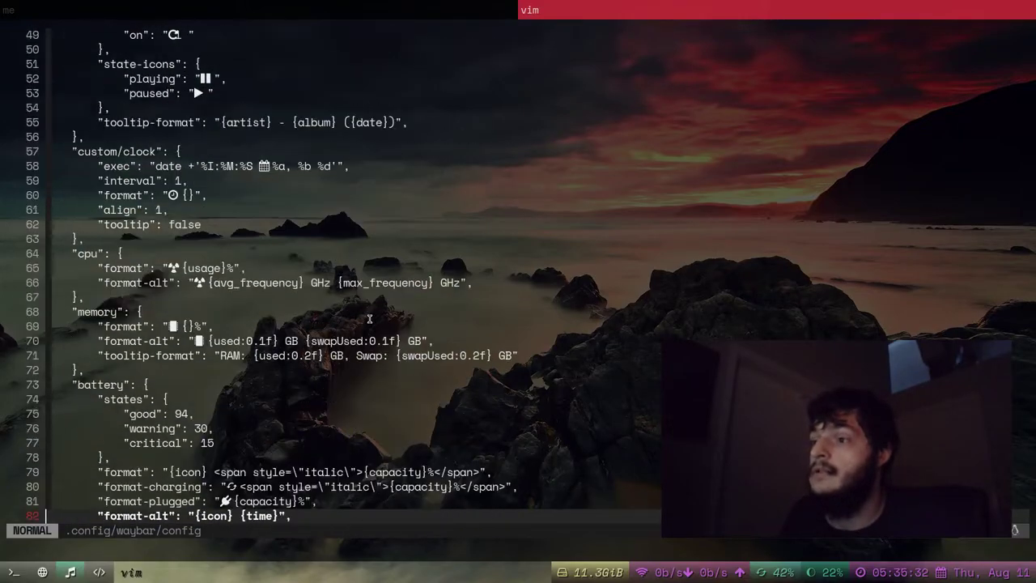
- Examine the second bar definition for output HDMI-A-2, including its module lists, workspace icons and sway/window settings
key("j")
key("j")
key("j")
key("j")
key("j")
key("j")
key("j")
key("j")
key("j")
key("j")
key("j")
key("j")
key("j")
key("j")
key("j")
key("j")
key("j")
key("j")
key("j")
key("j")
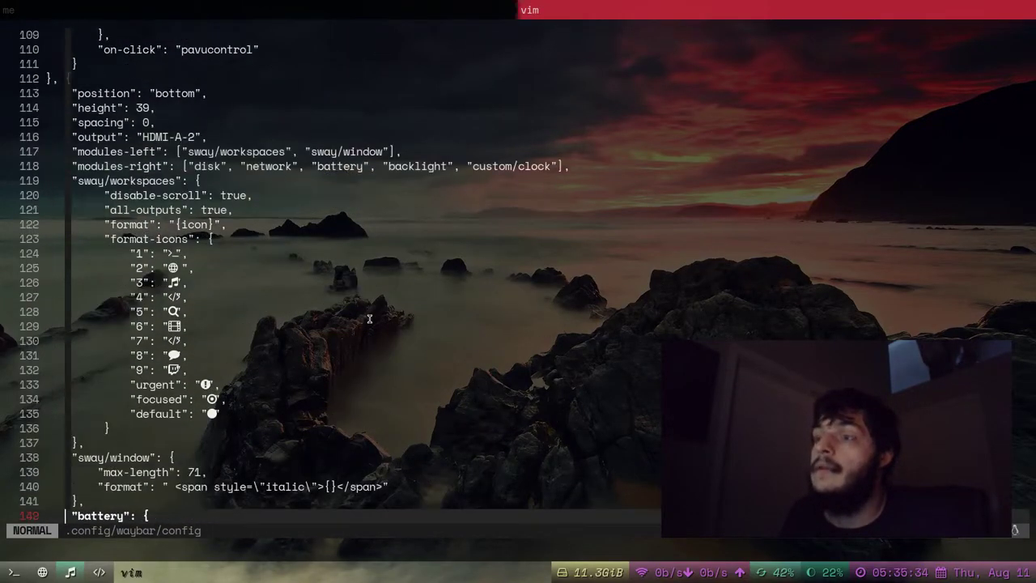
- Examine the HDMI-A-2 bar's battery, network, backlight and disk modules, down to line 175
key("j")
key("j")
key("j")
key("j")
key("j")
key("j")
key("j")
key("j")
key("j")
key("j")
key("j")
key("j")
key("j")
key("j")
key("j")
key("j")
key("j")
key("j")
key("j")
key("j")
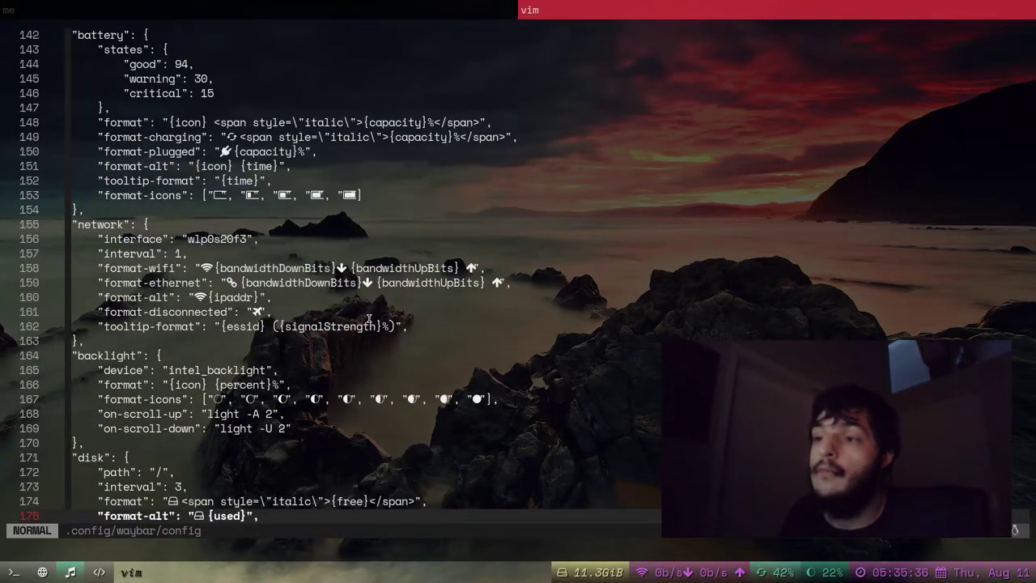
- Examine the disk and custom/clock modules at the end of the waybar config, returning to the backlight device at line 165
key("k")
key("k")
key("k")
key("k")
key("k")
key("k")
key("k")
key("k")
key("k")
key("k")
key("k")
key("k")
key("k")
key("k")
key("k")
key("k")
key("k")
key("k")
key("k")
key("k")
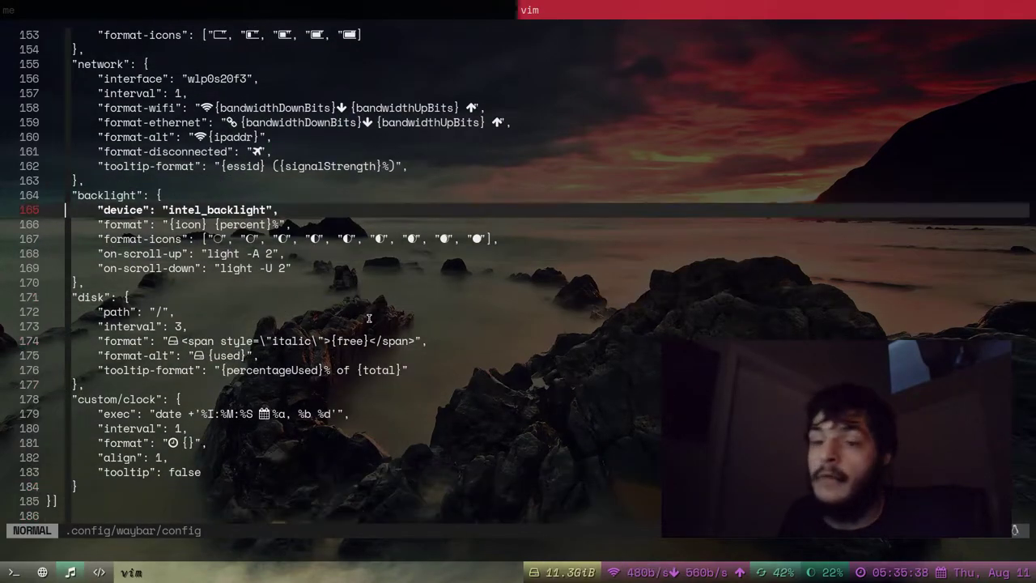
- Review the HDMI-A-2 bar's modules upward from backlight to the sway/workspaces settings at line 120
key("k")
key("k")
key("k")
key("k")
key("k")
key("k")
key("k")
key("k")
key("k")
key("k")
key("k")
key("k")
key("k")
key("k")
key("k")
key("k")
key("k")
key("k")
key("k")
key("k")
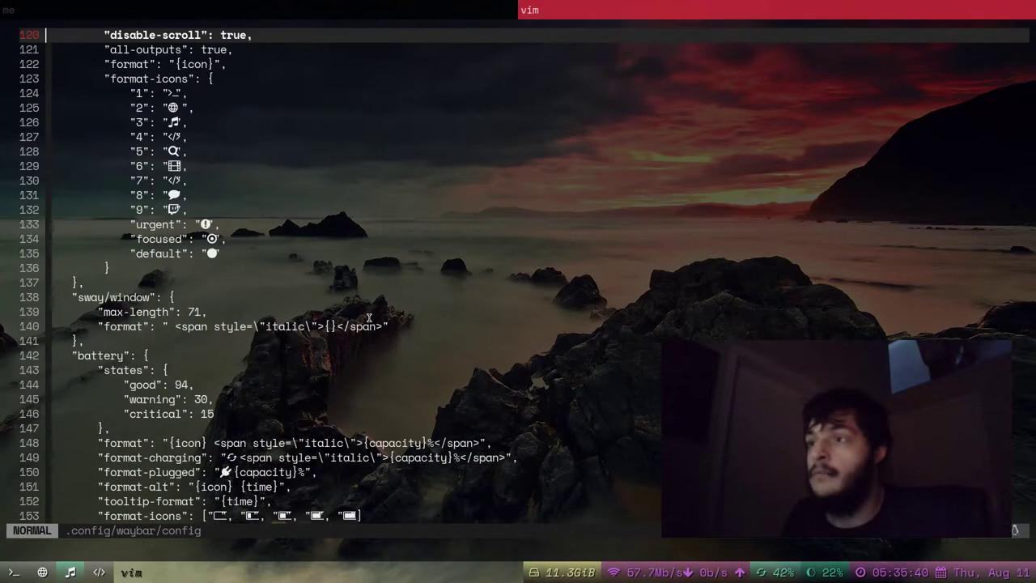
- Review the Waybar config upward from the HDMI-A-2 workspaces settings to the eDP-1 bar definition at the file's start
key("k")
key("k")
key("k")
key("k")
key("k")
key("k")
key("k")
key("k")
key("k")
key("k")
key("k")
key("k")
key("k")
key("k")
key("k")
key("k")
key("k")
key("k")
key("k")
key("k")
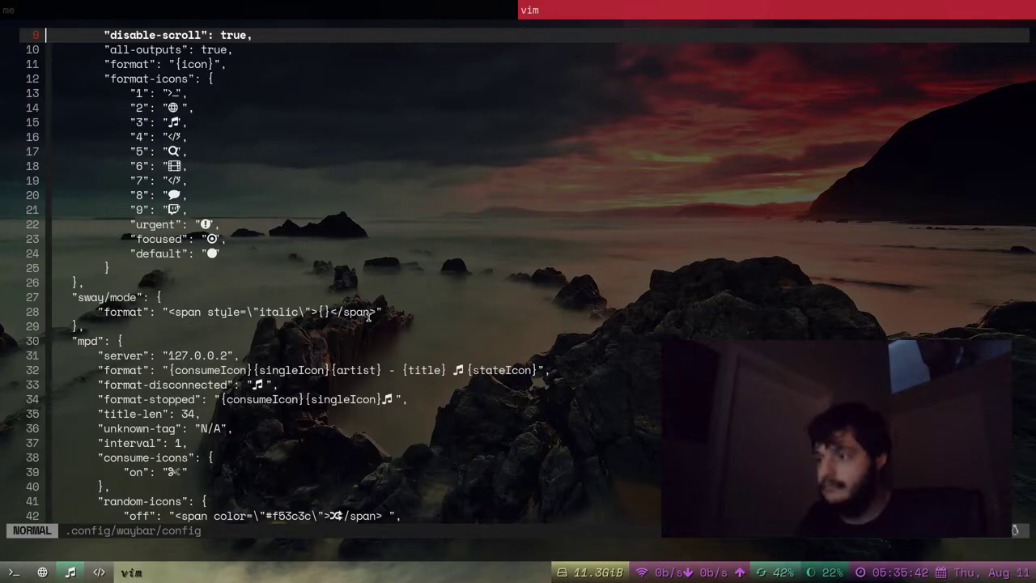
- Quit the Waybar config and open .config/waybar/style.css in vim
type(":q")
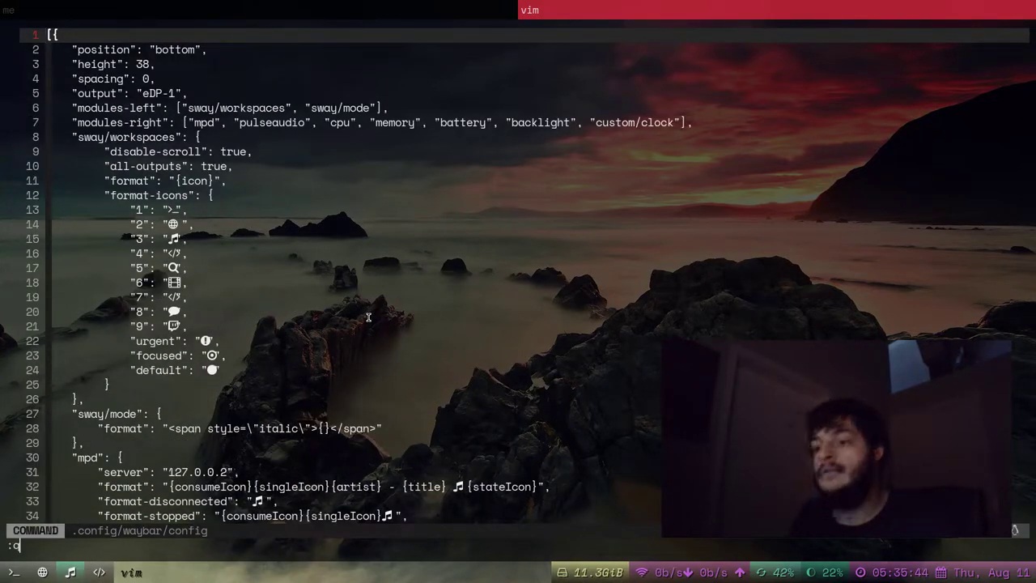
key("Return")
type("vim .config")
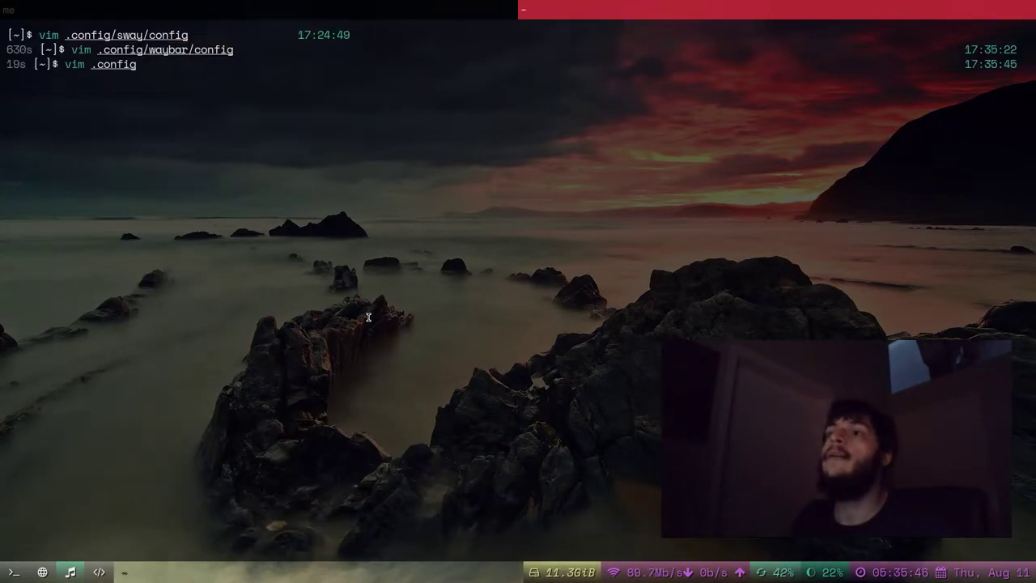
type("/waybar")
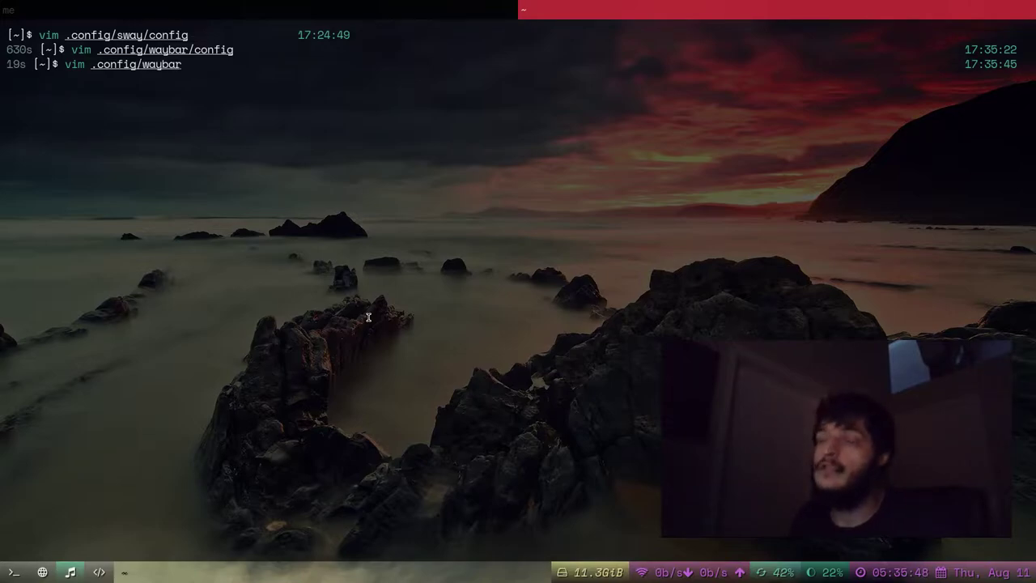
type("/style.cs")
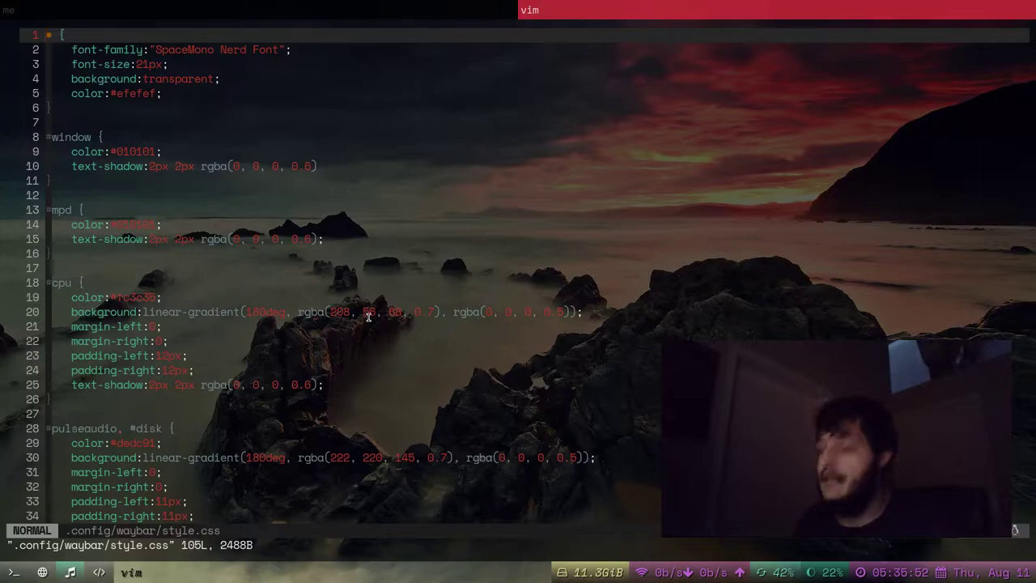
- Examine the stylesheet's global font settings and the #window, #mpd and #cpu rules, down to line 27
key("j")
key("j")
key("j")
key("j")
key("j")
key("j")
key("j")
key("j")
key("j")
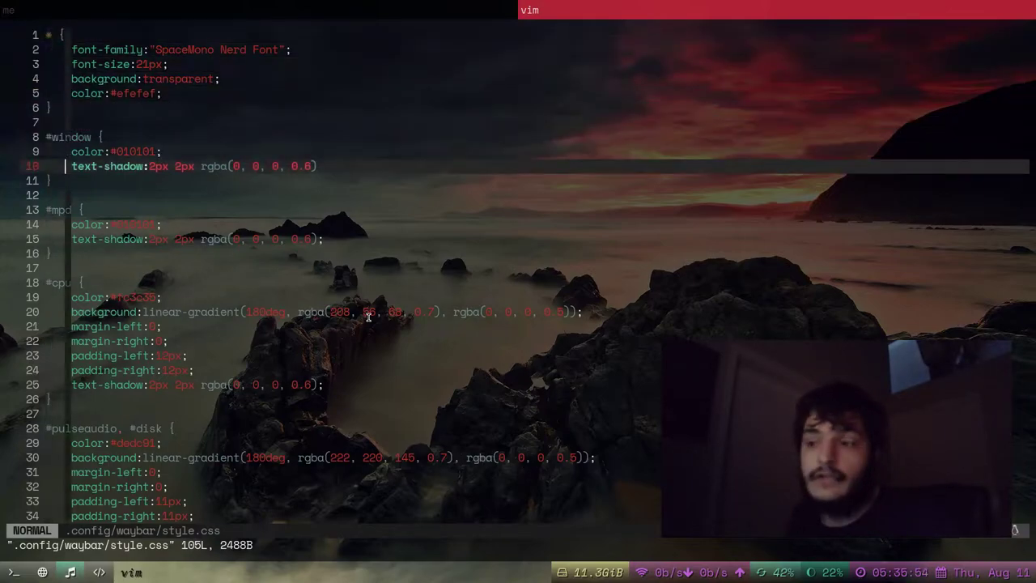
key("j")
key("j")
key("j")
key("j")
key("j")
key("j")
key("j")
key("j")
key("j")
key("j")
key("j")
key("j")
key("j")
key("j")
key("j")
key("j")
key("j")
key("j")
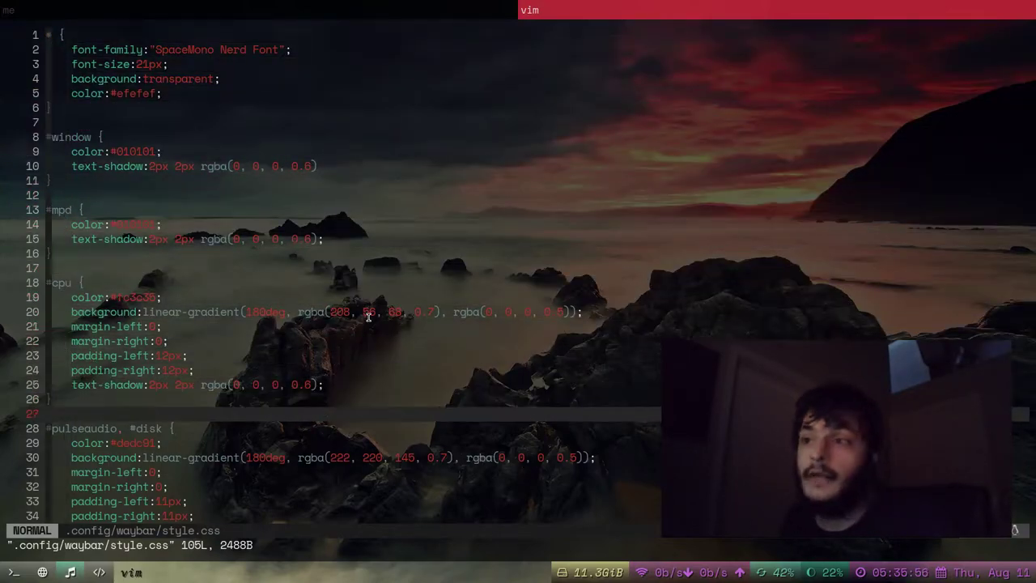
- Examine the shared #pulseaudio/#disk and #memory/#backlight rules, ending on the background gradient at line 40
key("j")
key("j")
key("j")
key("j")
key("j")
key("j")
key("j")
key("j")
key("j")
key("j")
key("j")
key("j")
key("j")
key("j")
key("j")
key("j")
key("j")
key("j")
key("j")
key("j")
key("k")
key("k")
key("k")
key("k")
key("k")
key("k")
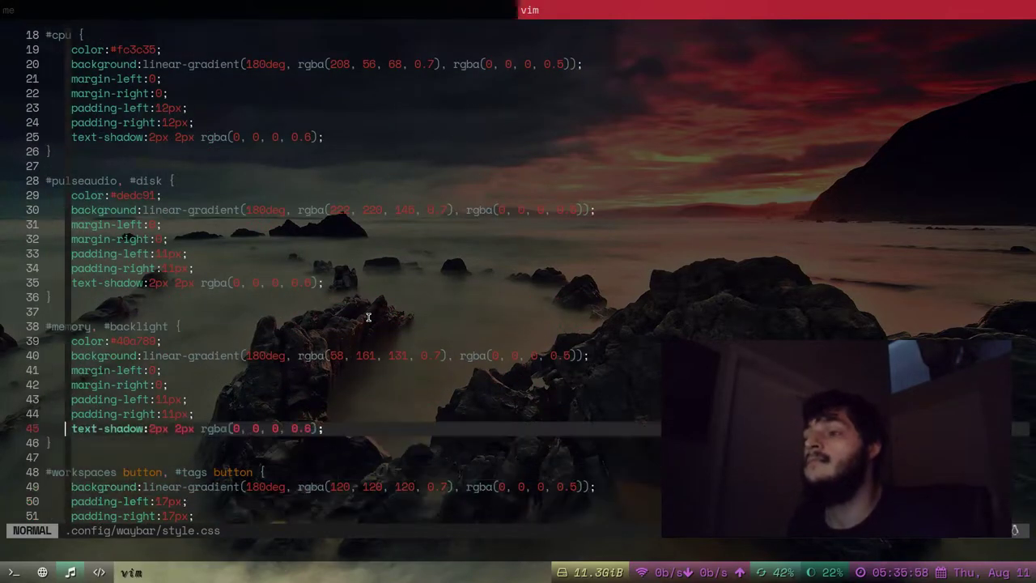
key("k")
key("k")
key("k")
key("k")
key("k")
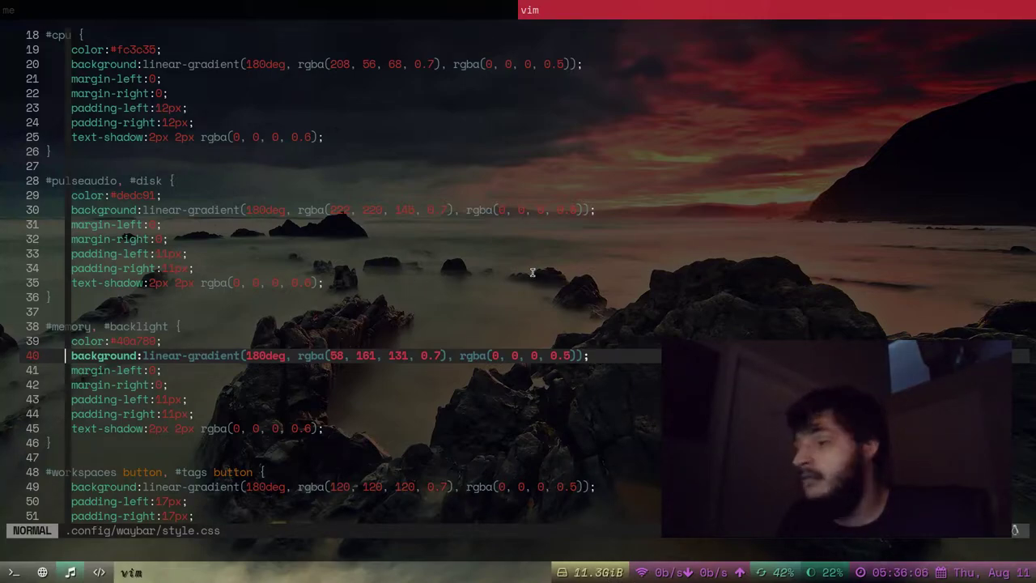
- Examine the #workspaces button rules for normal, hover and focused states, down to the #tags button.occupied background at line 82
key("j")
key("j")
key("j")
key("j")
key("j")
key("j")
key("j")
key("j")
key("j")
key("j")
key("j")
key("j")
key("j")
key("j")
key("j")
key("j")
key("j")
key("j")
key("j")
key("j")
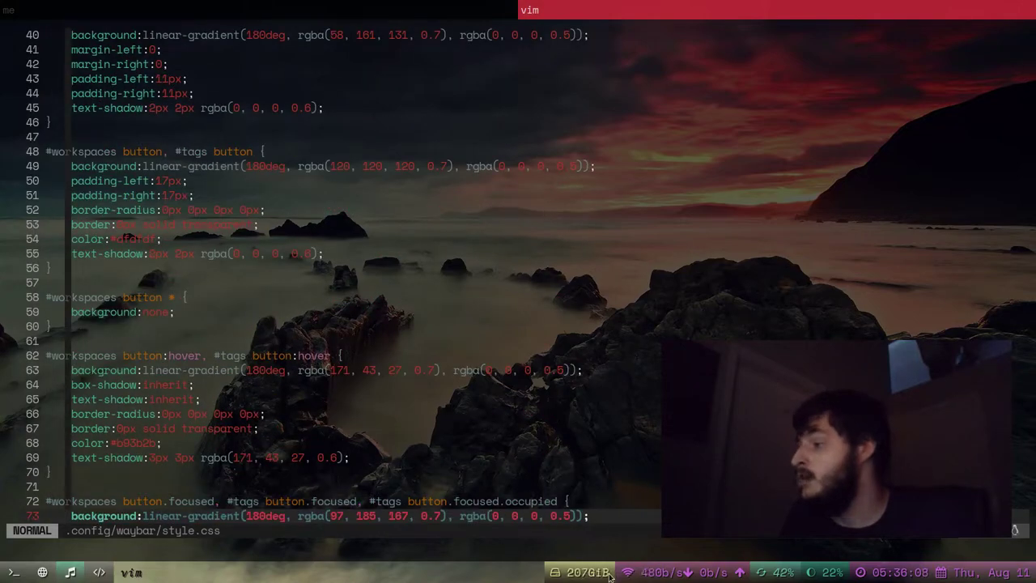
key("j")
key("j")
key("j")
key("j")
key("j")
key("j")
key("j")
key("j")
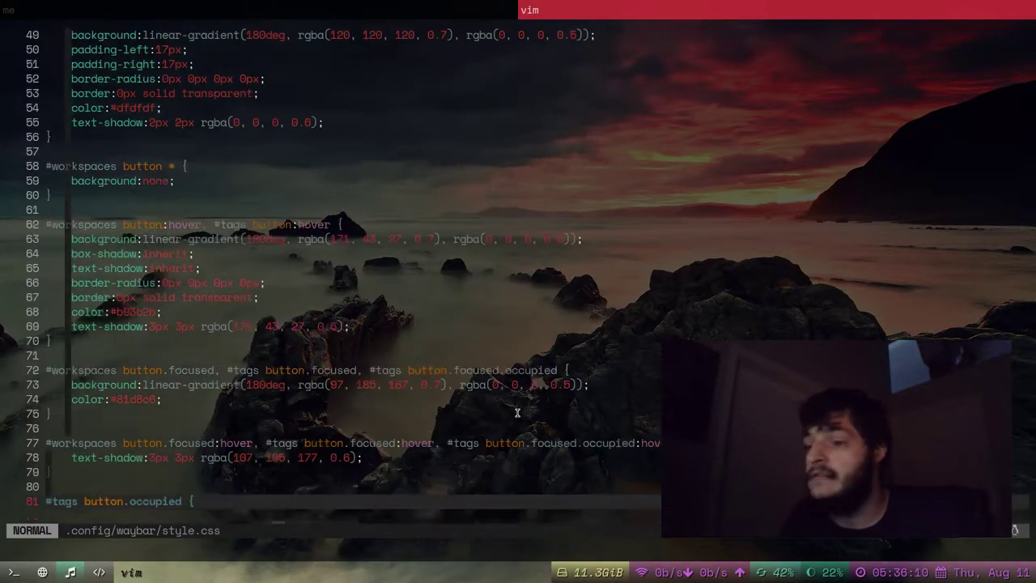
key("j")
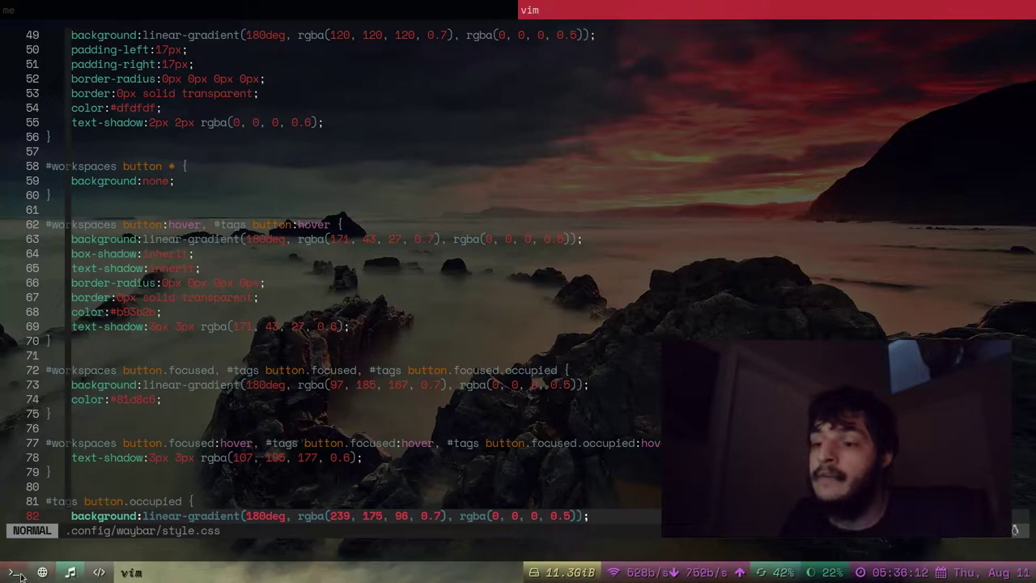
- Demonstrate the Waybar workspace icons by switching back and forth among workspaces 1 to 4
left_click(44, 574)
left_click(70, 574)
left_click(99, 574)
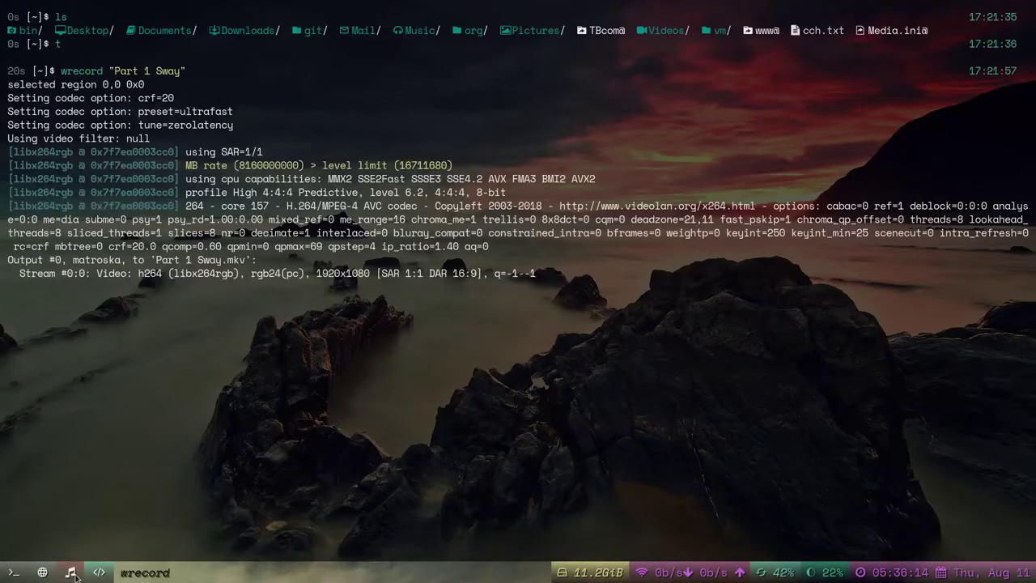
left_click(72, 574)
left_click(43, 574)
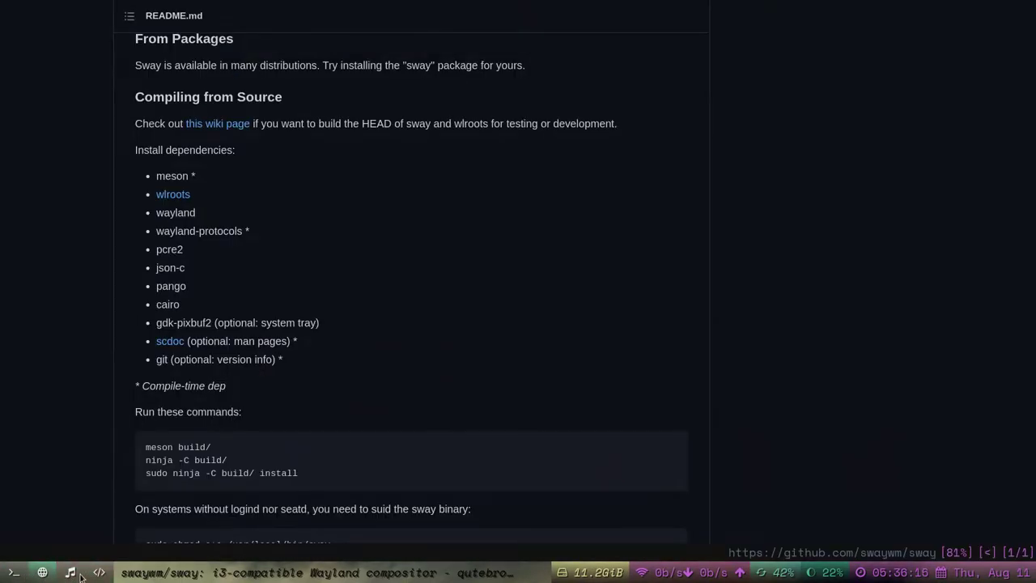
left_click(78, 575)
left_click(97, 574)
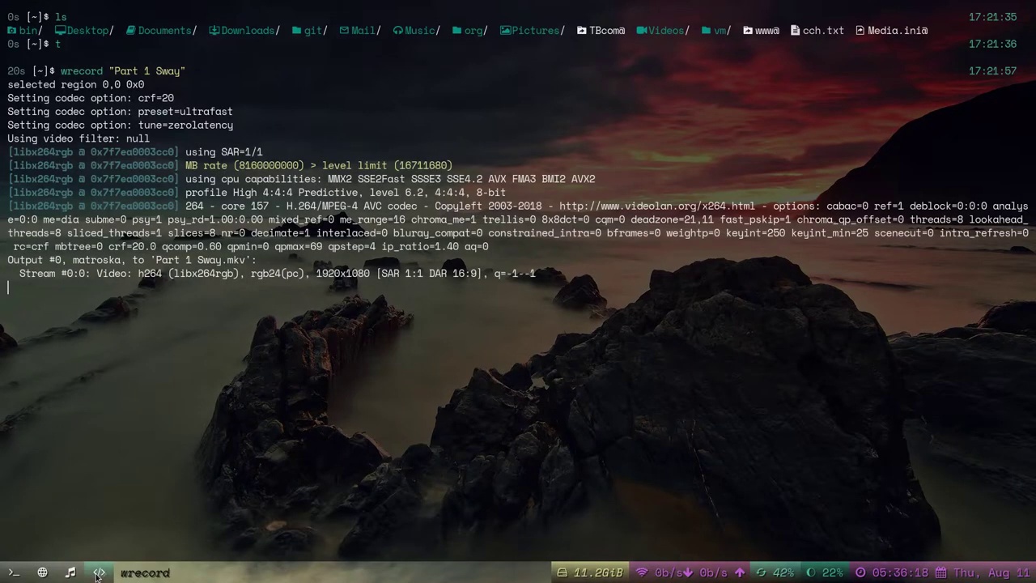
left_click(70, 574)
left_click(44, 574)
left_click(14, 574)
- Cycle through workspaces 2 to 5 with the Sway workspace bindings and return to workspace 3 with style.css
key("super+2")
key("super+3")
key("super+4")
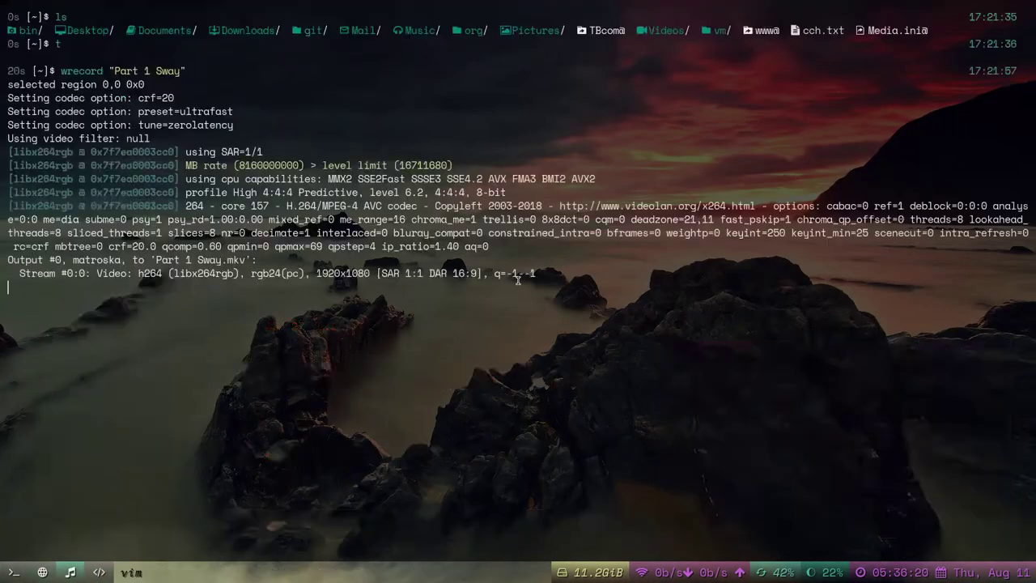
key("super+5")
key("super+4")
key("super+3")
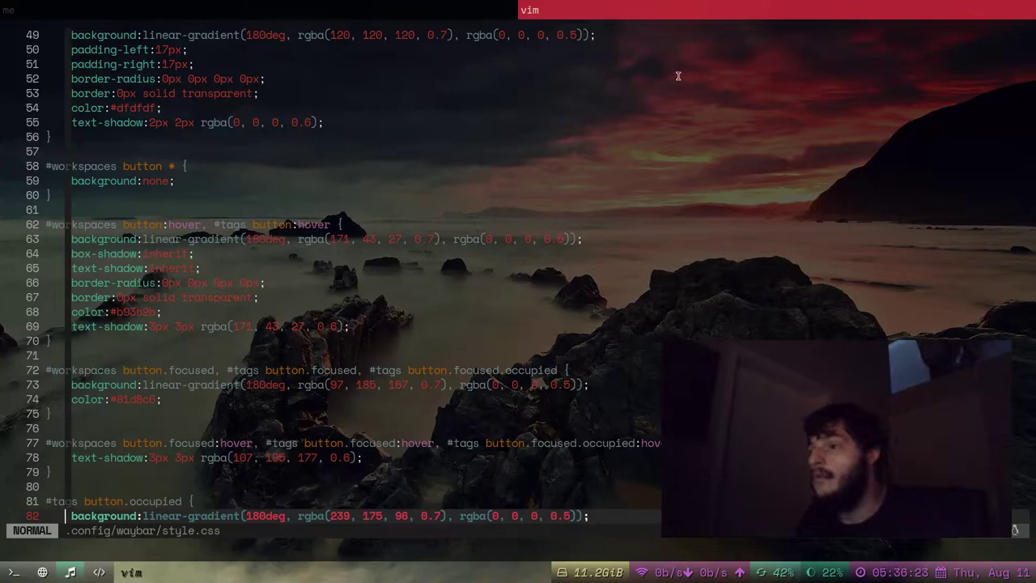
- Examine the #tags button.occupied, #battery and #custom-clock/#network rules through the end of style.css at line 105
key("j")
key("j")
key("j")
key("j")
key("j")
key("j")
key("j")
key("j")
key("j")
key("j")
key("j")
key("j")
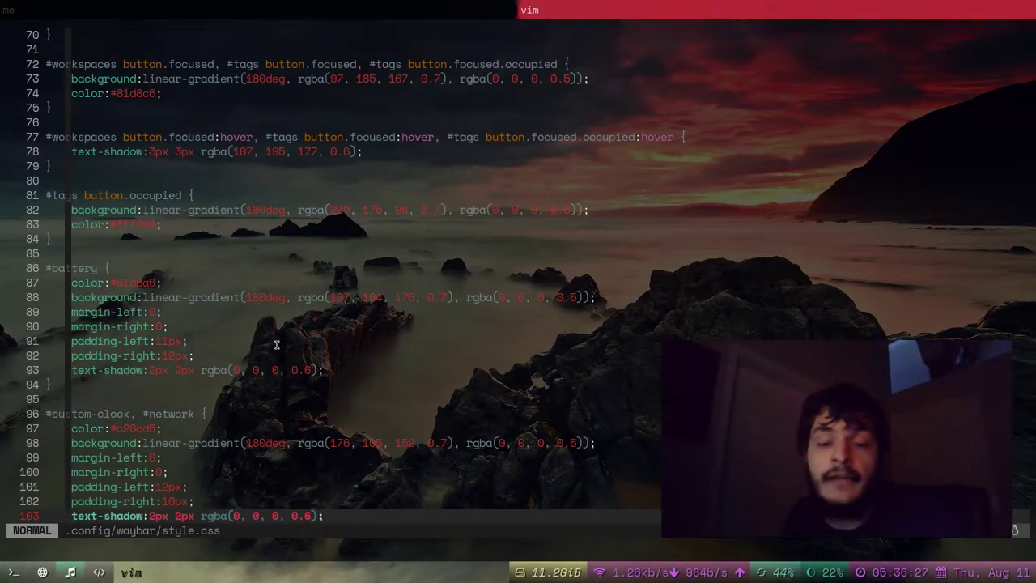
key("j")
key("j")
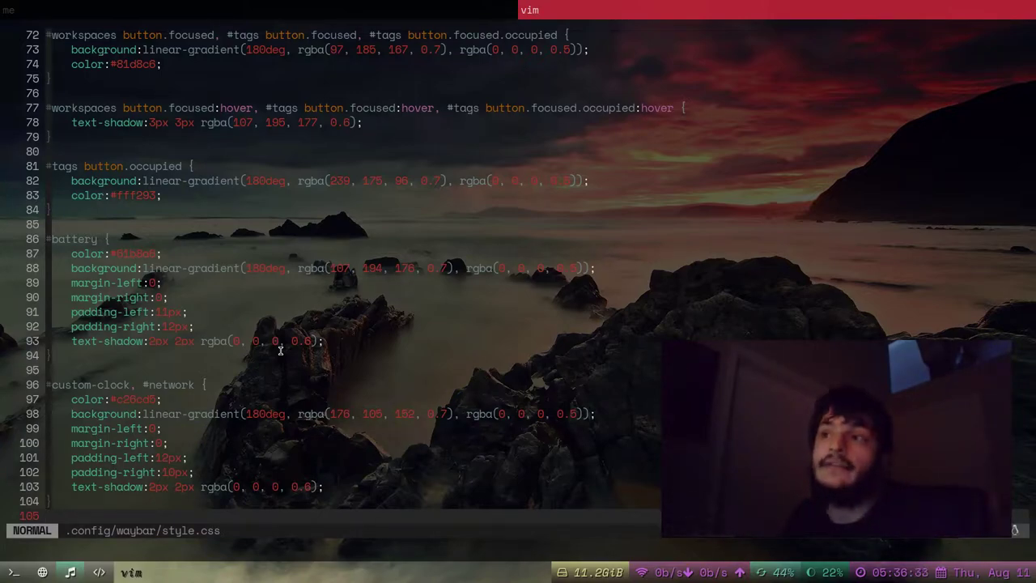
- Review the stylesheet upward from its end to the #battery rule's margin-right setting at line 90
key("k")
key("k")
key("k")
key("k")
key("k")
key("k")
key("k")
key("k")
key("k")
key("k")
key("k")
key("k")
key("k")
key("k")
key("k")
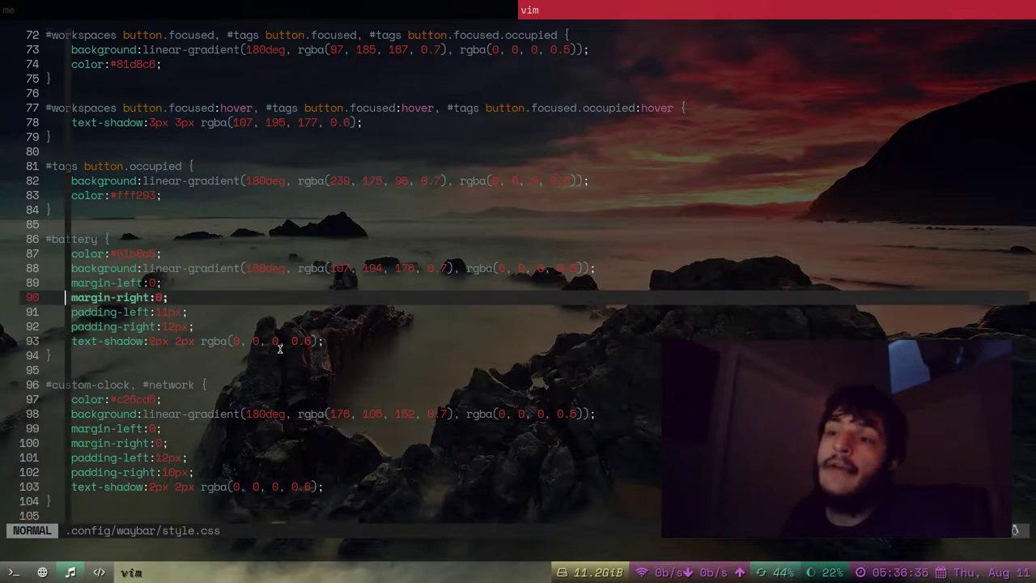
- Review the Waybar stylesheet upward from the #battery rule to the border-radius setting at line 66
key("k")
key("k")
key("k")
key("k")
key("k")
key("k")
key("k")
key("k")
key("k")
key("k")
key("k")
key("k")
key("k")
key("k")
key("k")
key("k")
key("k")
key("k")
key("k")
key("k")
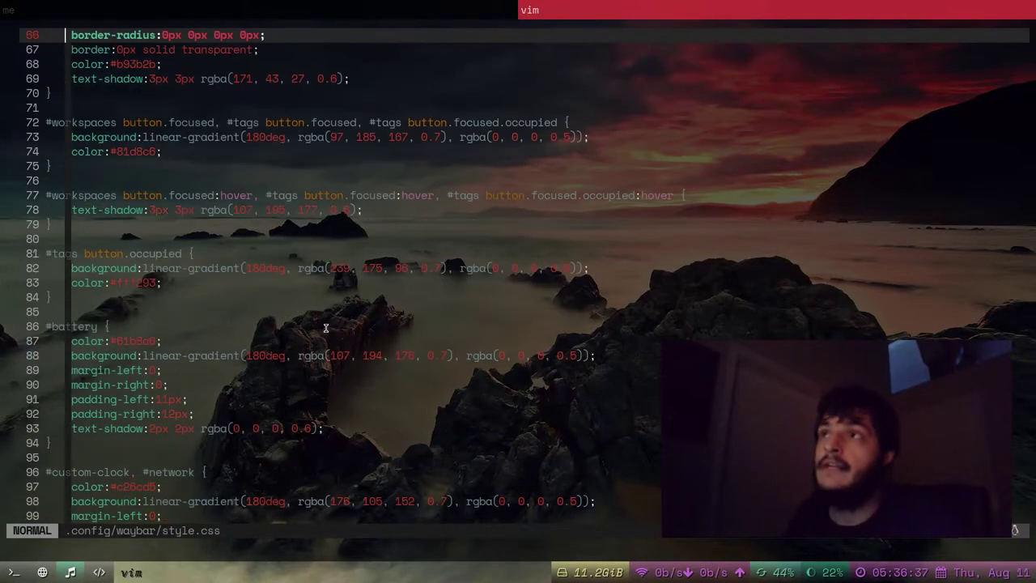
- Quit style.css in vim without saving and run bb in the terminal to display the system information
left_click(303, 4)
left_click(718, 4)
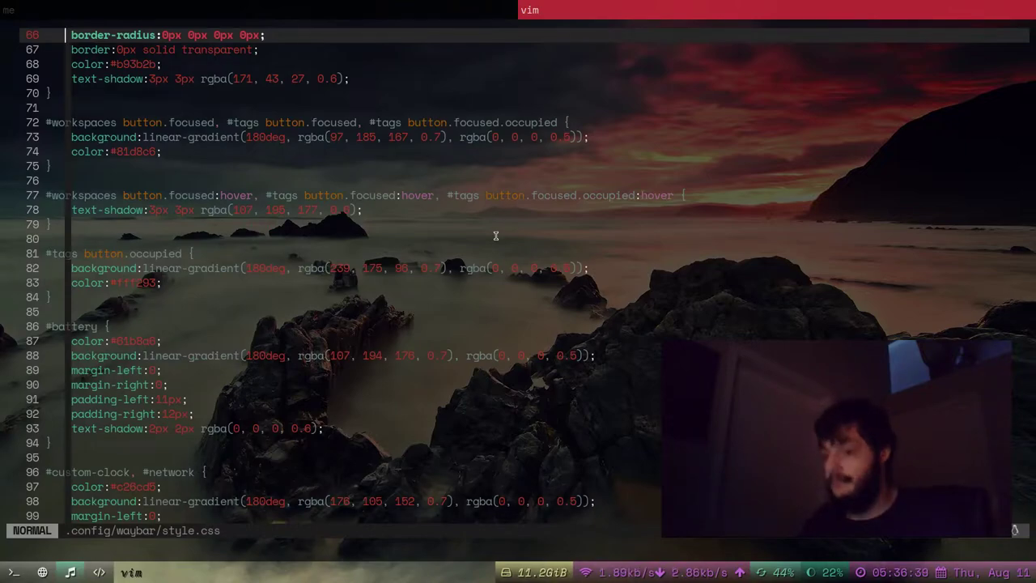
type(":q")
key("Return")
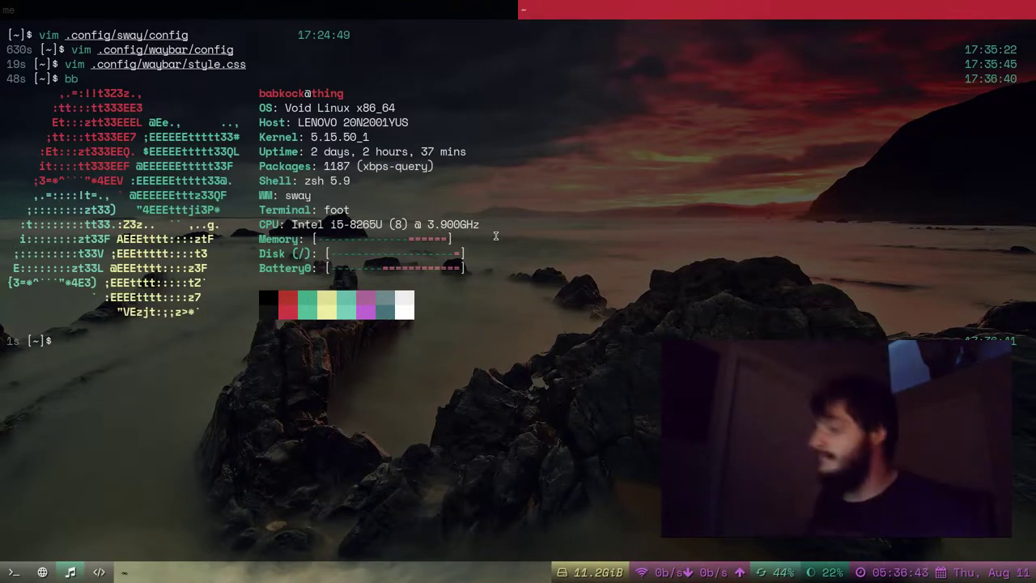
- Switch to the browser on workspace 2 and examine the swaywm/sway repository's file list and README down to the Configuration and Running sections
key("super+2")
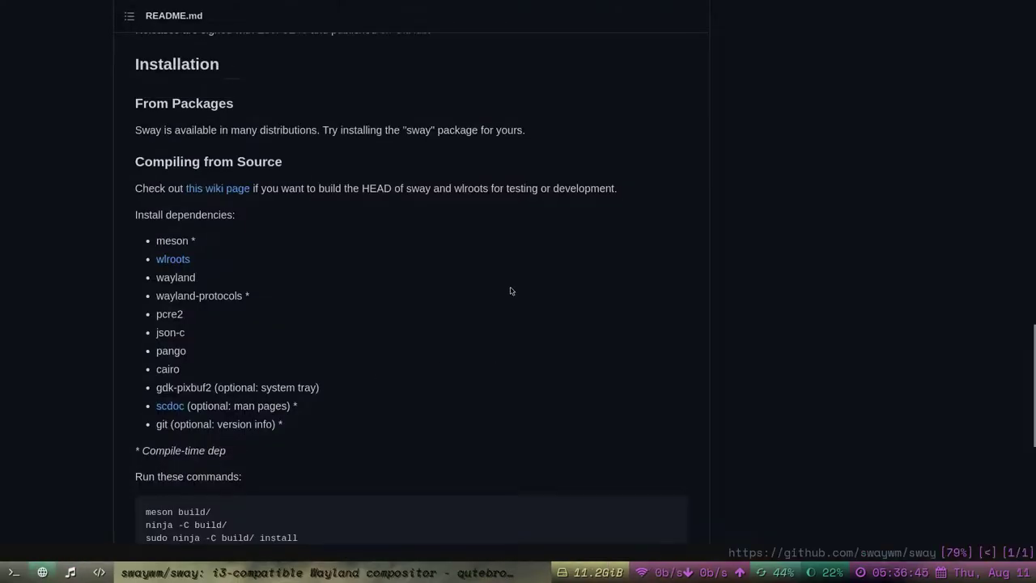
scroll(510, 292, "up", 20)
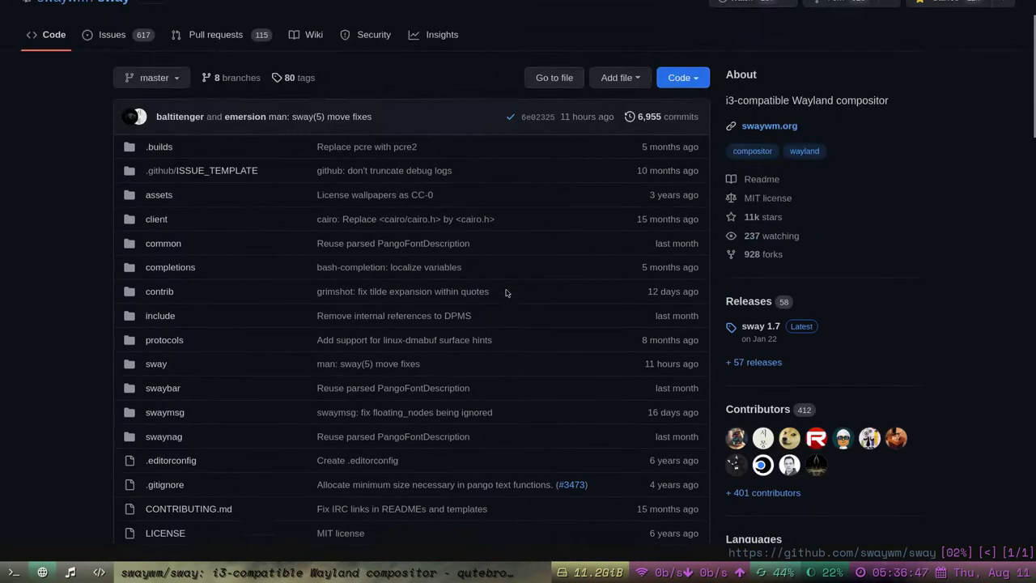
scroll(490, 279, "down", 6)
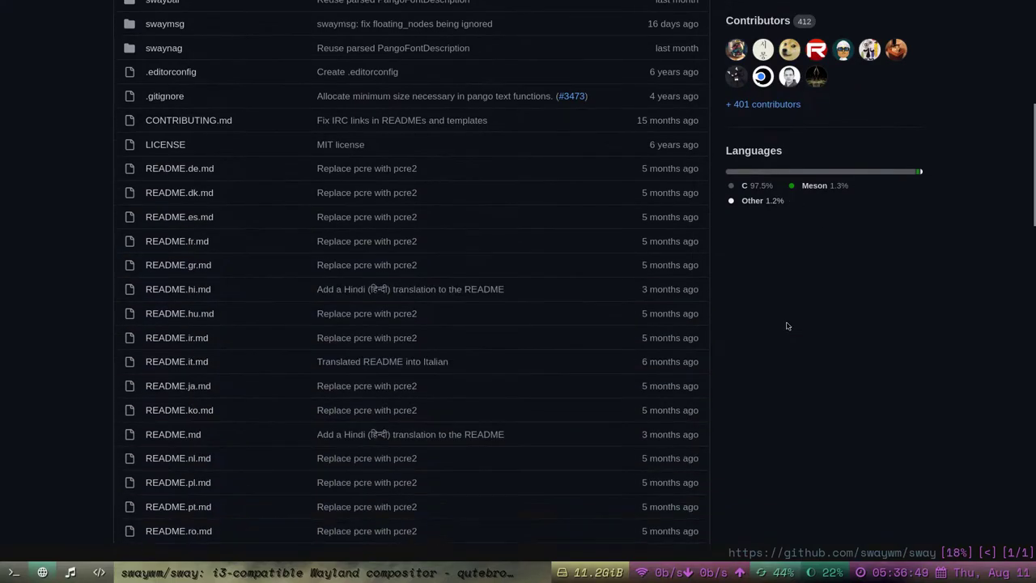
scroll(786, 325, "down", 1)
scroll(786, 326, "up", 2)
scroll(785, 324, "down", 7)
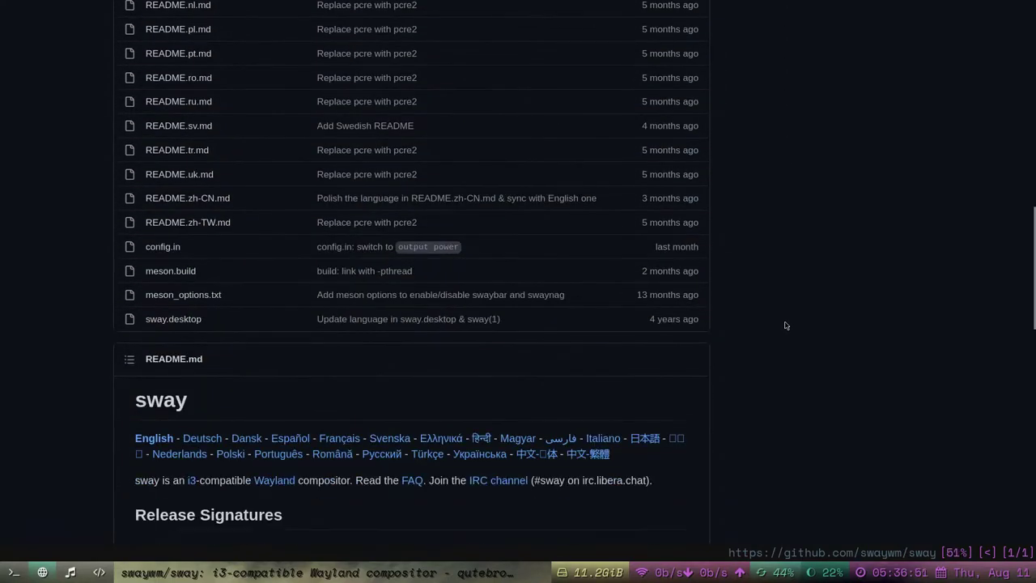
scroll(785, 325, "down", 12)
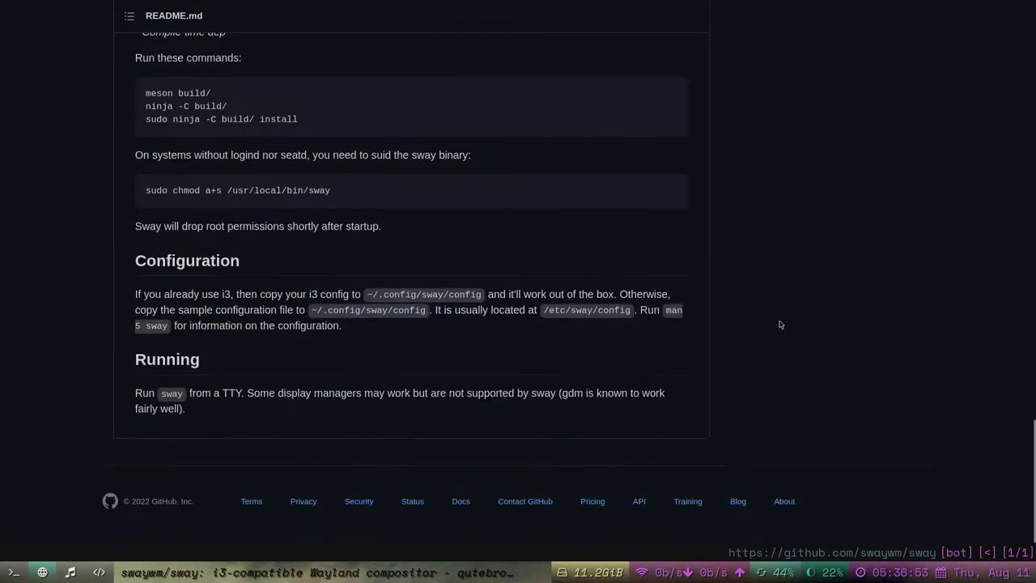
scroll(777, 323, "up", 15)
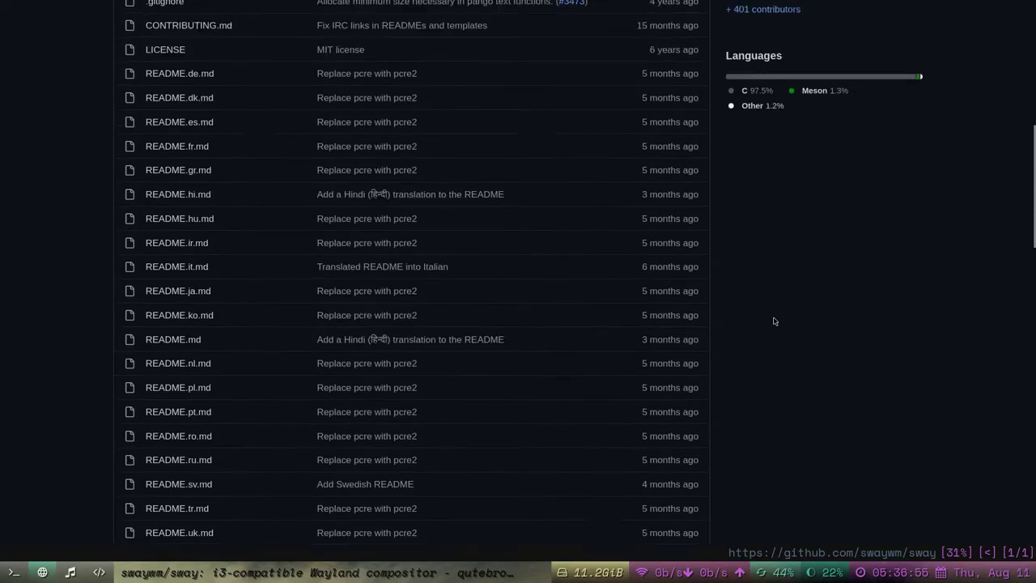
scroll(773, 321, "up", 10)
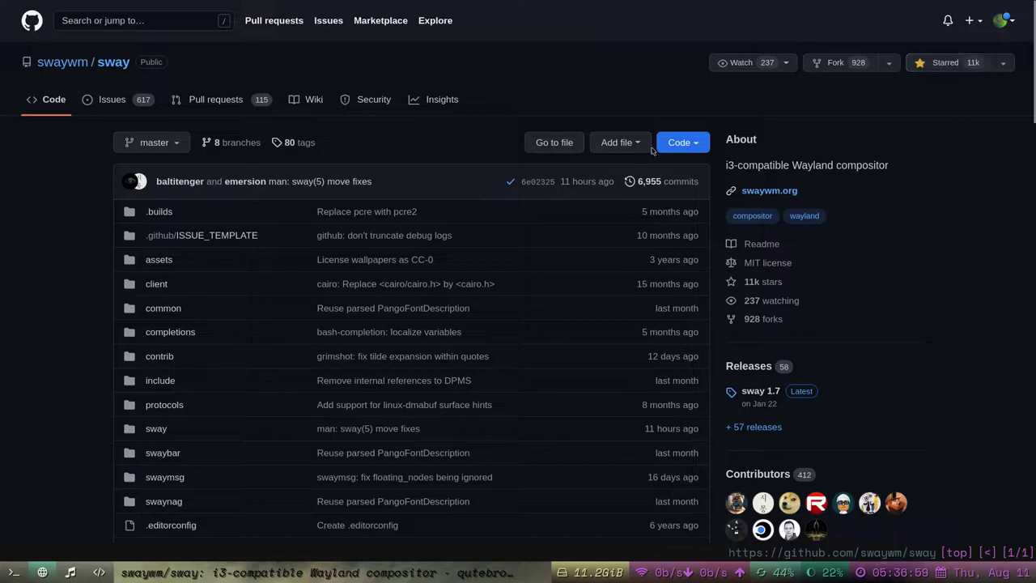
- Open GitHub's home page in a second browser tab, search for river and go to the riverwm/river repository
middle_click(37, 25)
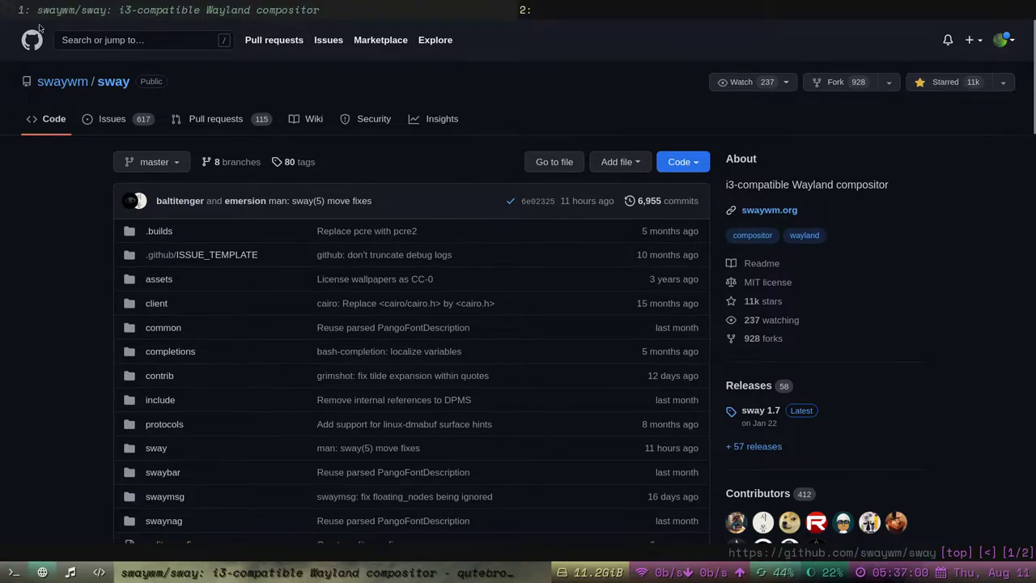
left_click(673, 4)
left_click(106, 35)
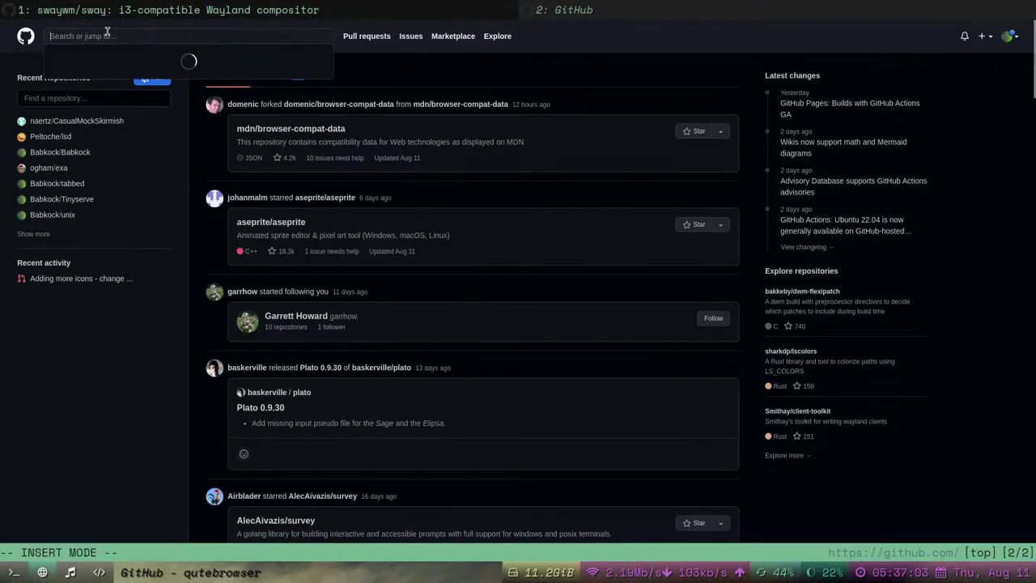
type("river")
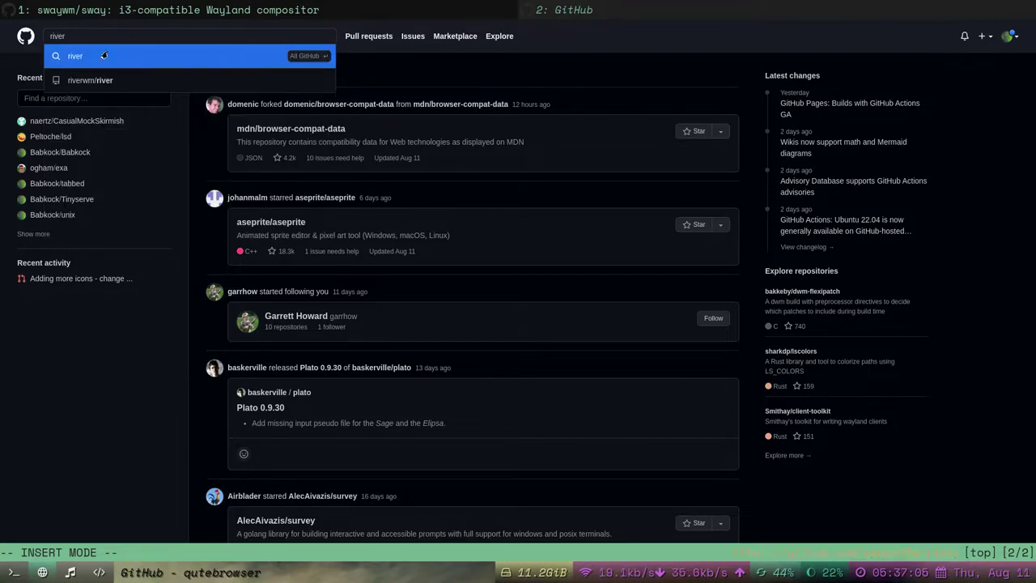
left_click(102, 79)
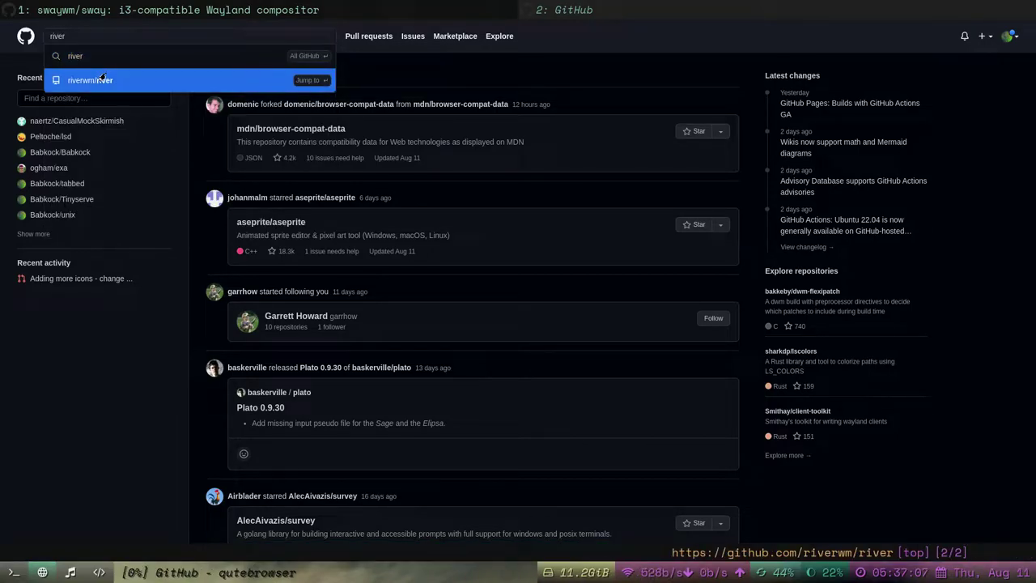
key("g")
key("i")
key("Down")
key("Down")
key("Down")
key("Down")
key("Down")
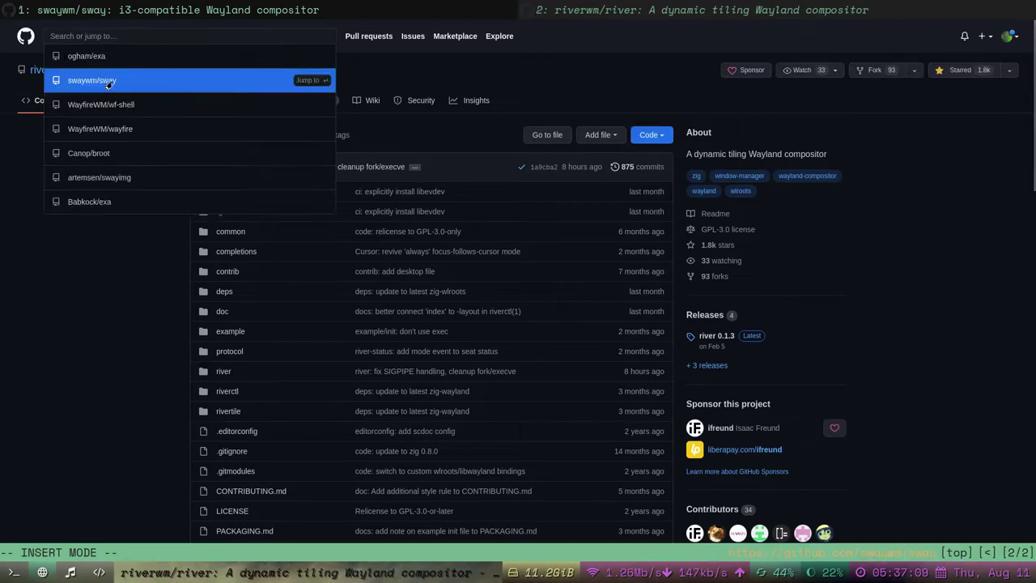
key("Escape")
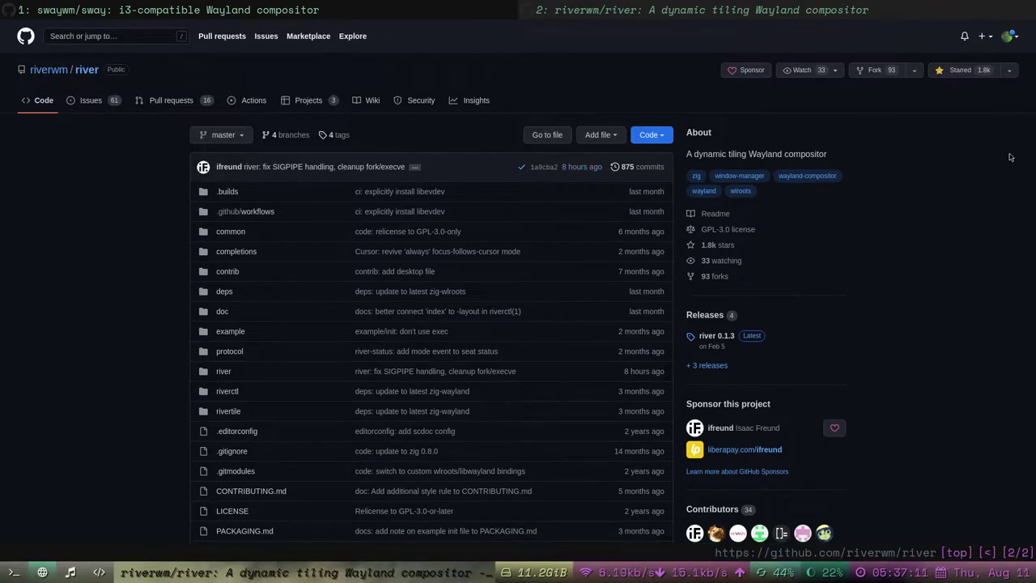
- Skim the start of the riverwm/river repository page and enlarge it to 123% zoom
scroll(989, 211, "down", 3)
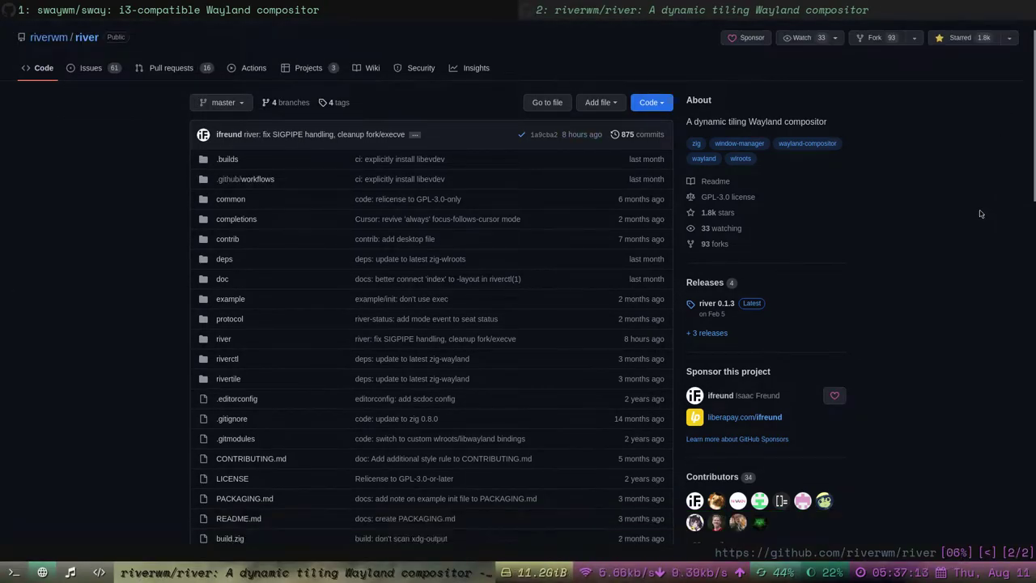
scroll(981, 213, "up", 3)
left_click(373, 4)
left_click(638, 4)
scroll(111, 221, "up", 1)
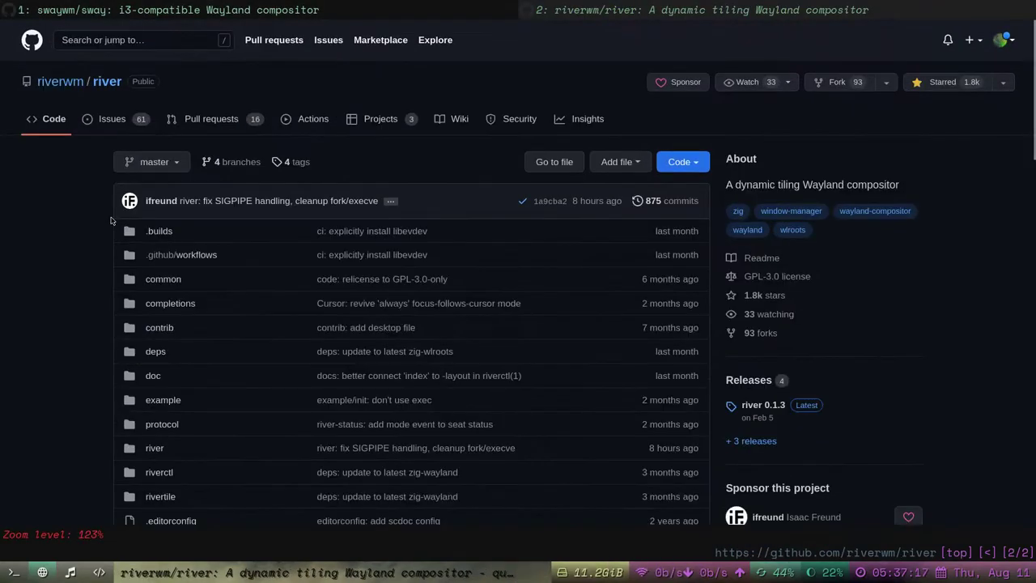
key("shift+k")
- Start htop in the workspace 3 terminal and examine the first processes, from waybar and polkitd through pulseaudio and rtkit-daemon
left_click(70, 573)
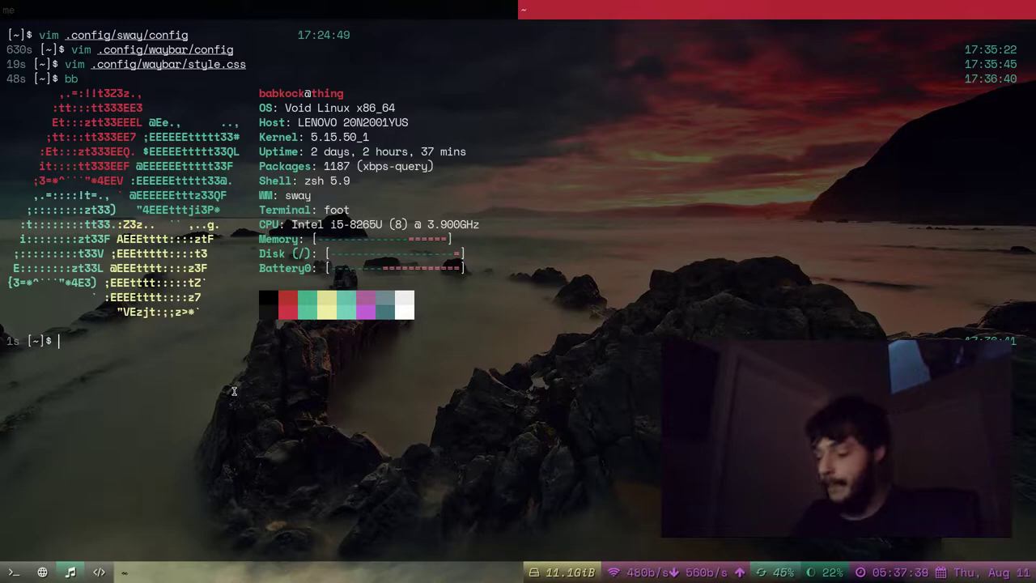
key("Return")
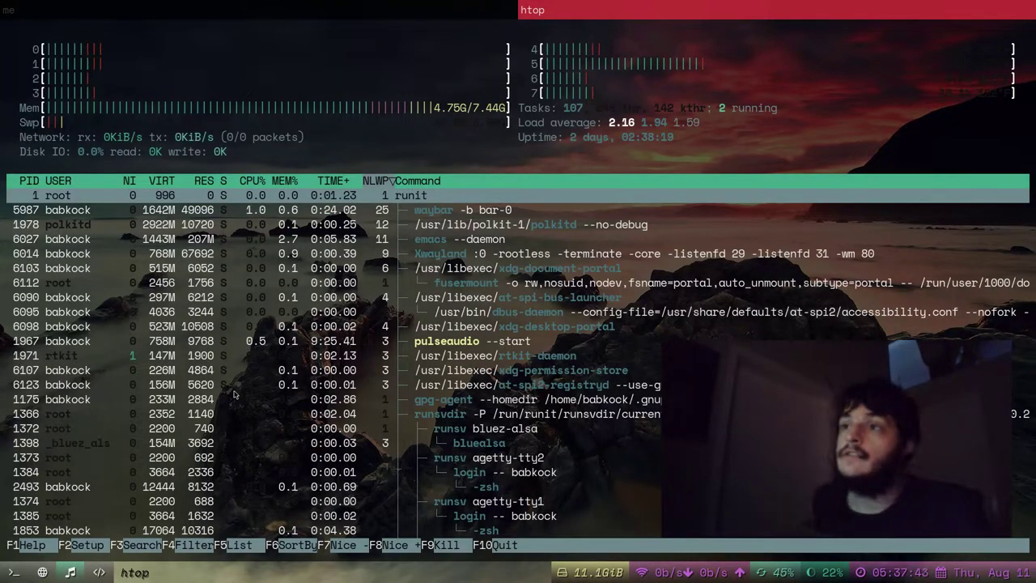
key("Down")
key("Down")
key("Down")
key("Down")
key("Down")
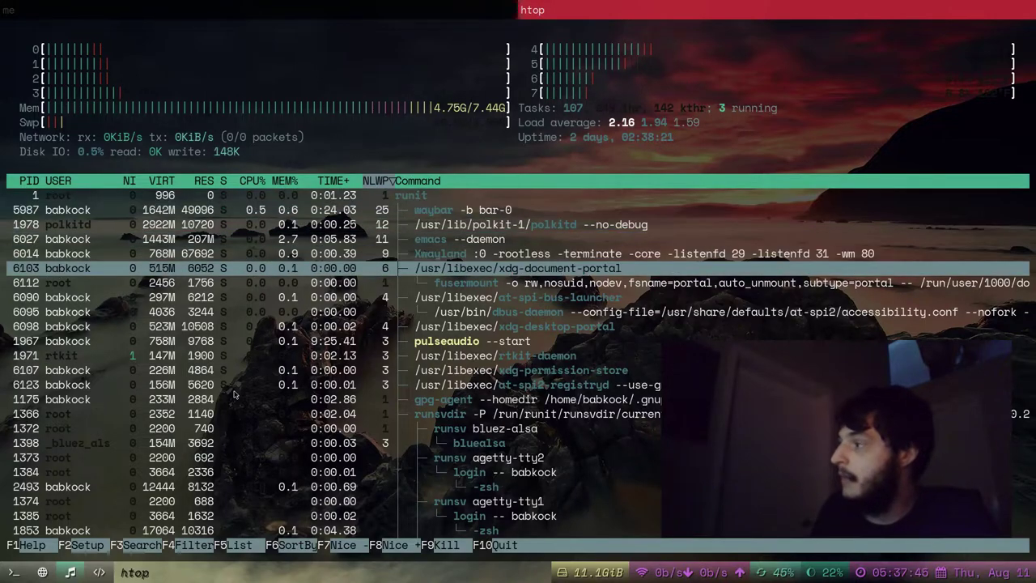
key("Down")
key("Down")
key("Down")
key("Down")
key("Down")
key("Down")
key("Down")
key("Down")
key("Down")
key("Down")
key("Down")
key("Down")
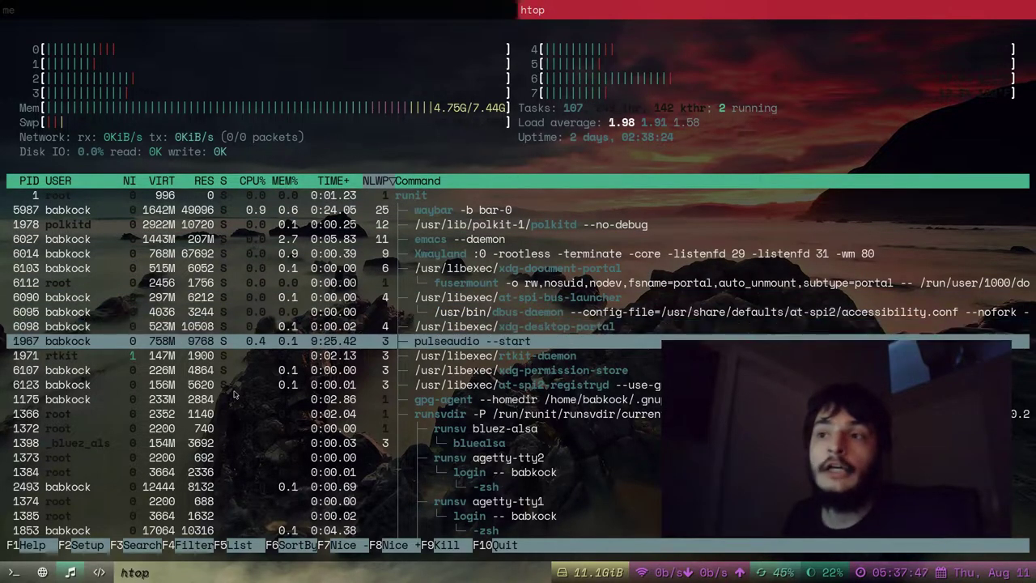
key("Up")
key("Up")
key("Up")
key("Up")
key("Up")
key("Up")
key("Up")
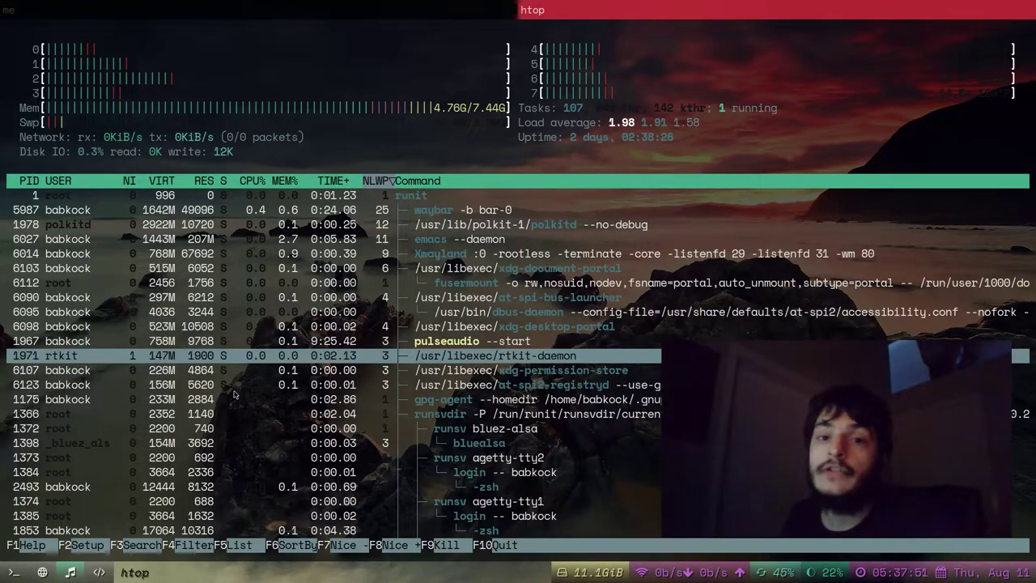
key("Up")
key("Up")
key("Up")
key("Up")
key("Up")
key("Up")
key("Up")
key("Up")
key("Up")
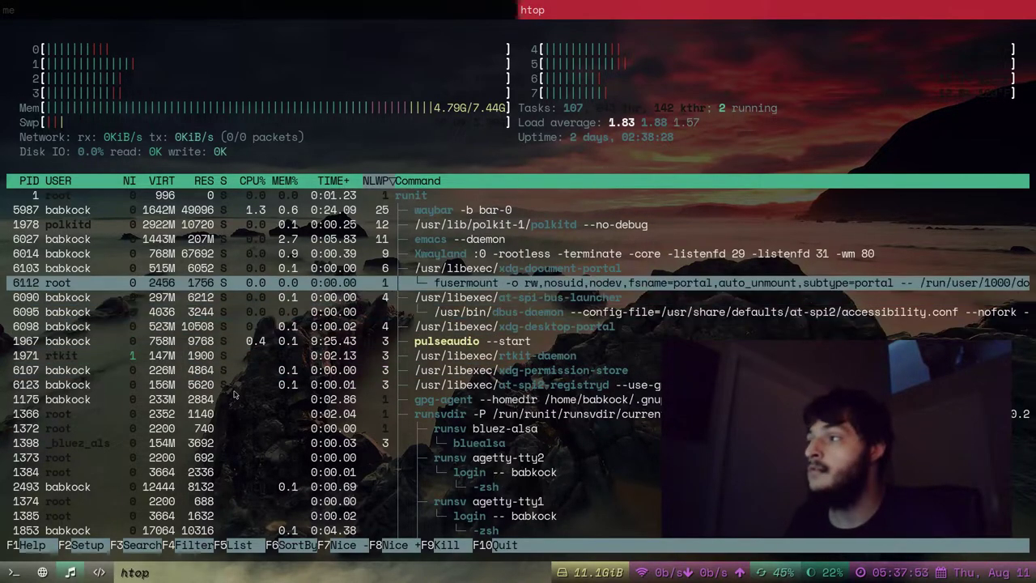
key("Down")
key("Down")
key("Down")
key("Down")
key("Down")
key("Down")
key("Down")
key("Down")
key("Down")
key("Down")
key("Down")
key("Down")
key("Down")
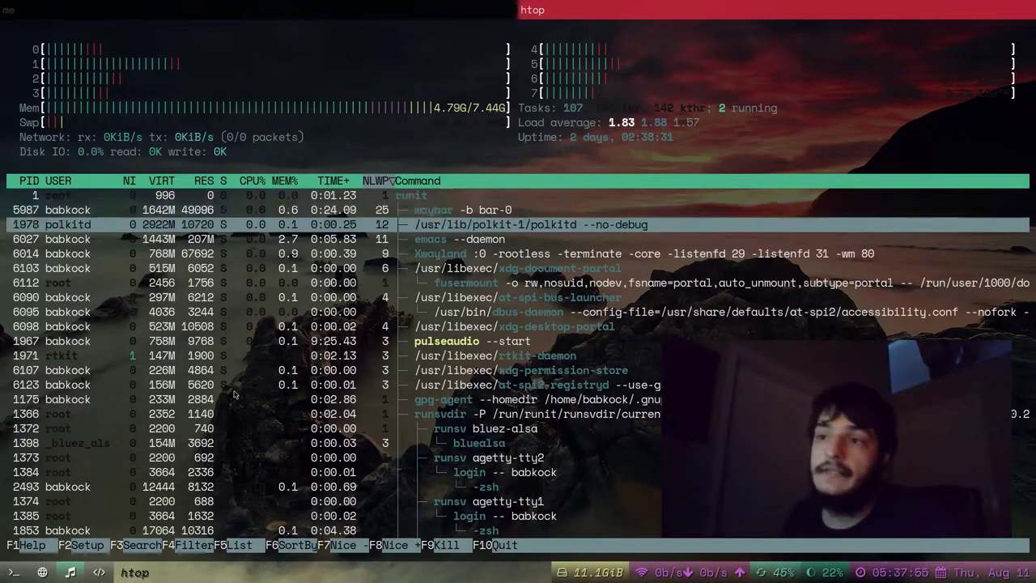
- Examine the process tree under runsvdir, including sway and dbus-daemon, and quit htop
key("Down")
key("Down")
key("Down")
key("Down")
key("Down")
key("Down")
key("Down")
key("Down")
key("Down")
key("Down")
key("Down")
key("Down")
key("Down")
key("Down")
key("Down")
key("Down")
key("Down")
key("Down")
key("Down")
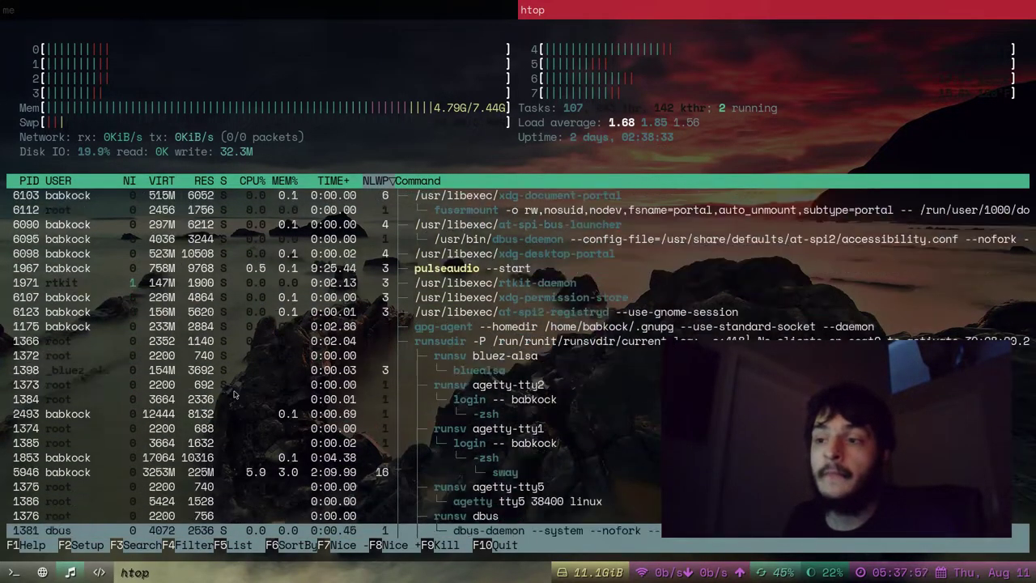
key("Up")
key("Up")
key("Up")
key("Up")
key("Up")
key("Up")
key("Up")
key("Up")
key("Up")
key("Up")
key("Up")
key("Up")
key("Up")
key("Up")
key("Up")
key("Up")
key("Up")
key("Up")
key("Up")
key("Up")
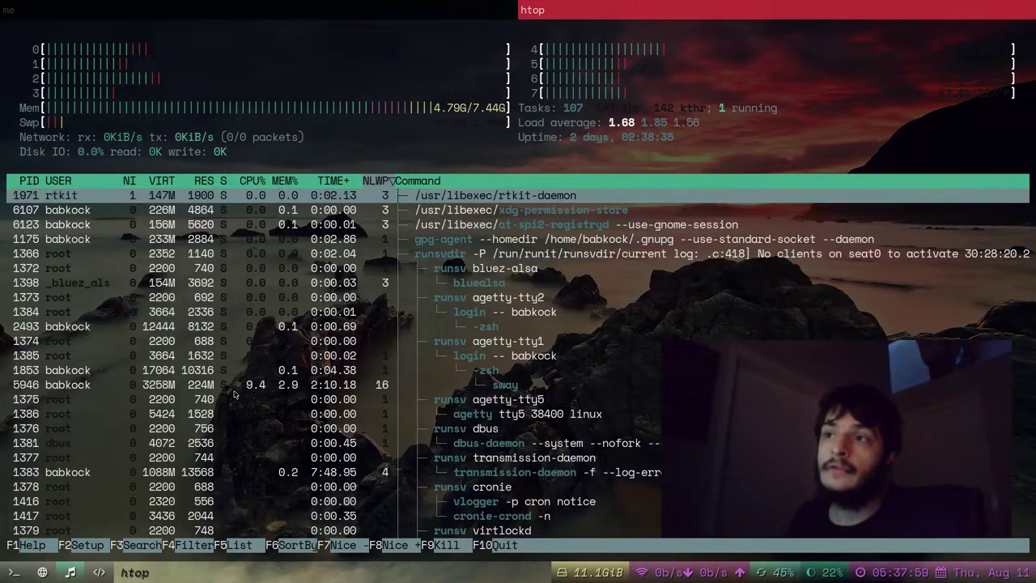
key("Up")
key("Up")
key("Up")
key("Up")
key("Up")
key("Up")
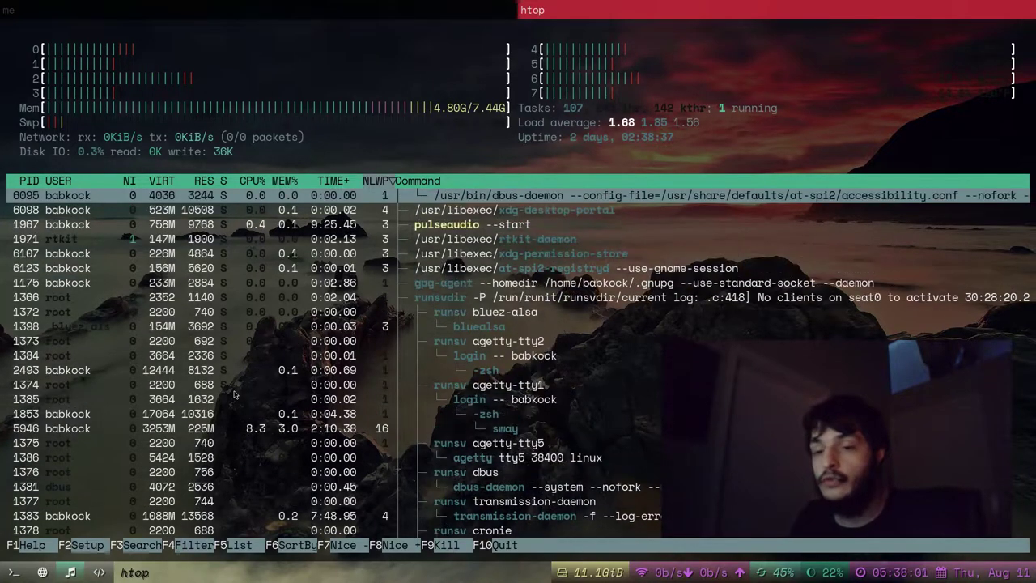
key("q")
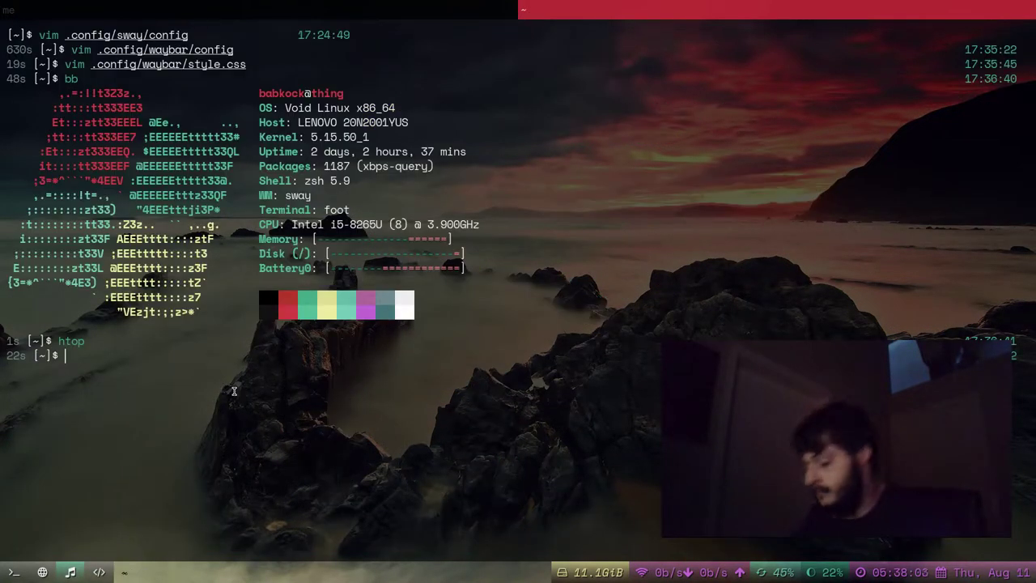
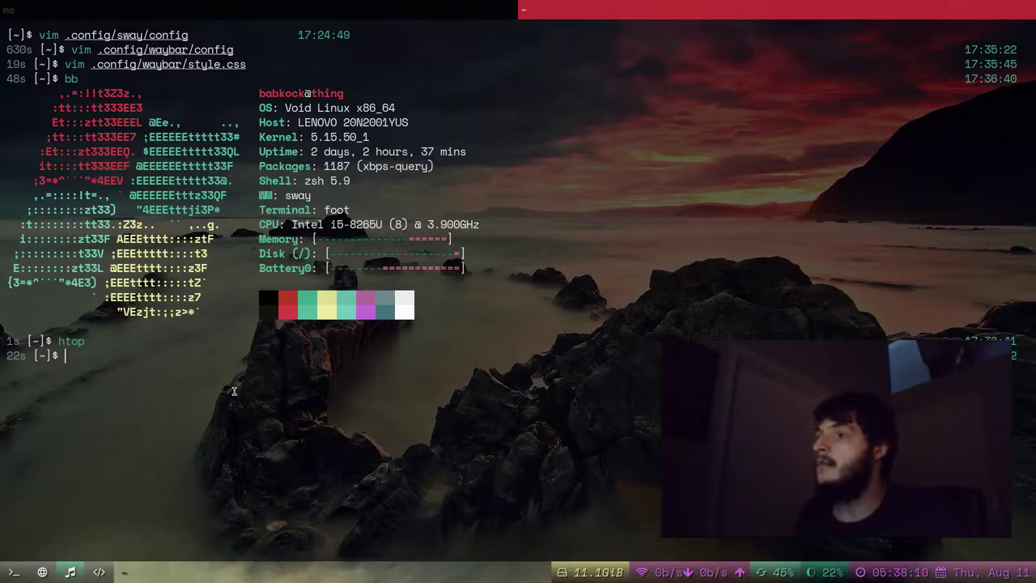
- Close the terminal beside the webcam's window on workspace 3 with the exit command
type("exi")
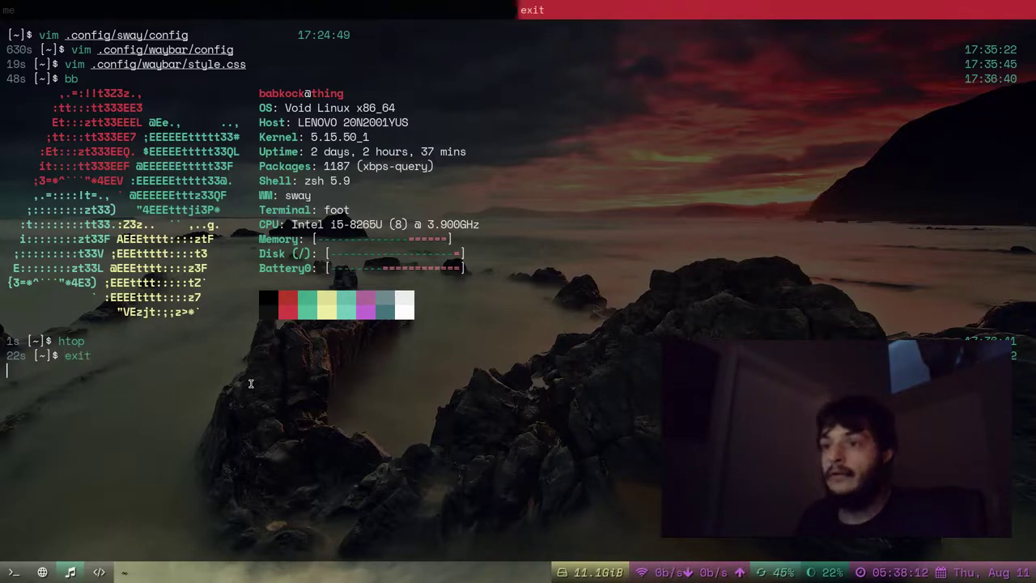
type("t")
key("Return")
- Visit workspaces 4 and 2, quit the webcam view from its terminal on workspace 3 and return to workspace 4
left_click(100, 574)
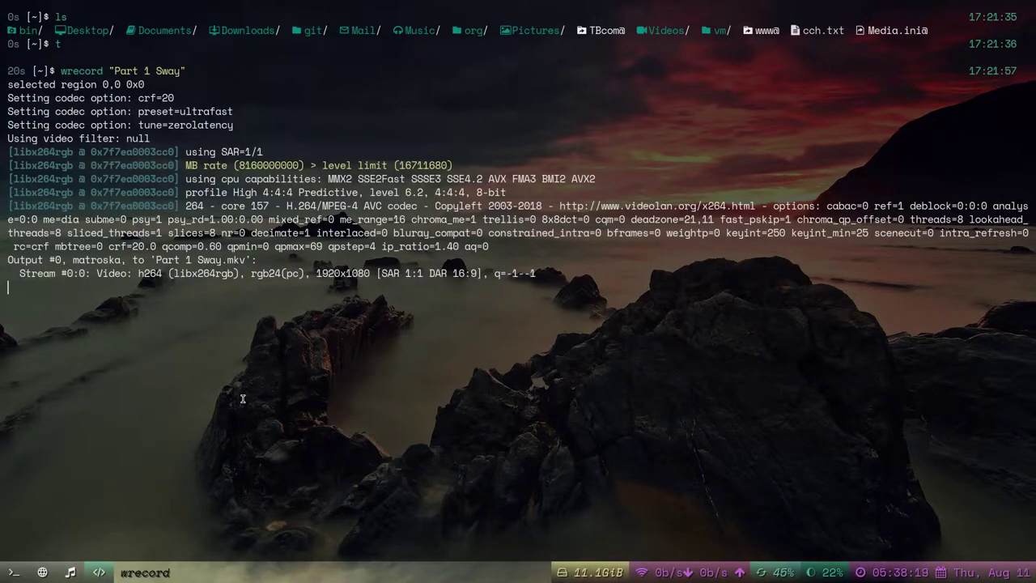
left_click(43, 572)
left_click(71, 572)
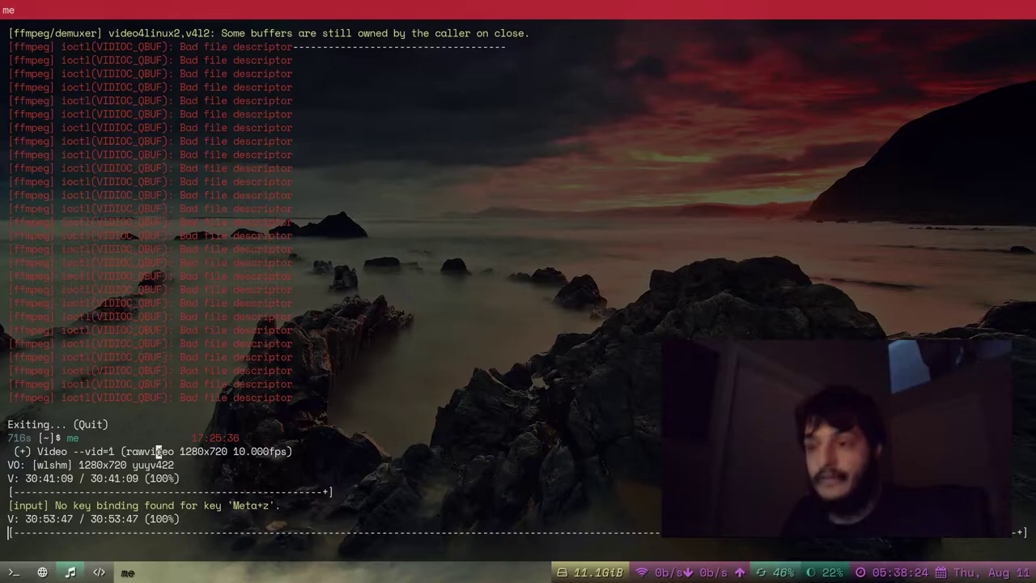
key("q")
key("super+4")
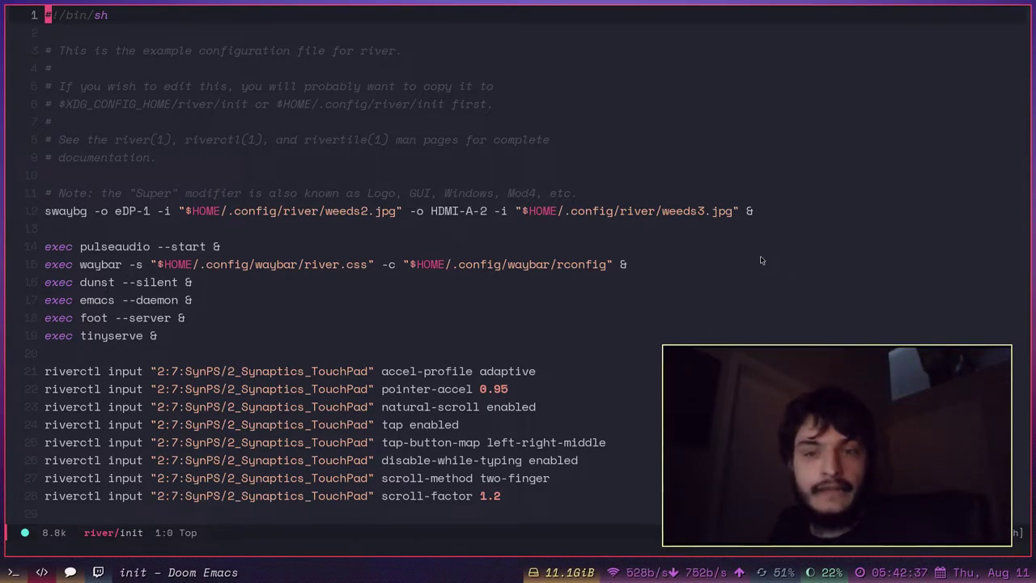
- Switch from the river init file in Doom Emacs to the first workspace with the riverwm/river page in Firefox
left_click(10, 578)
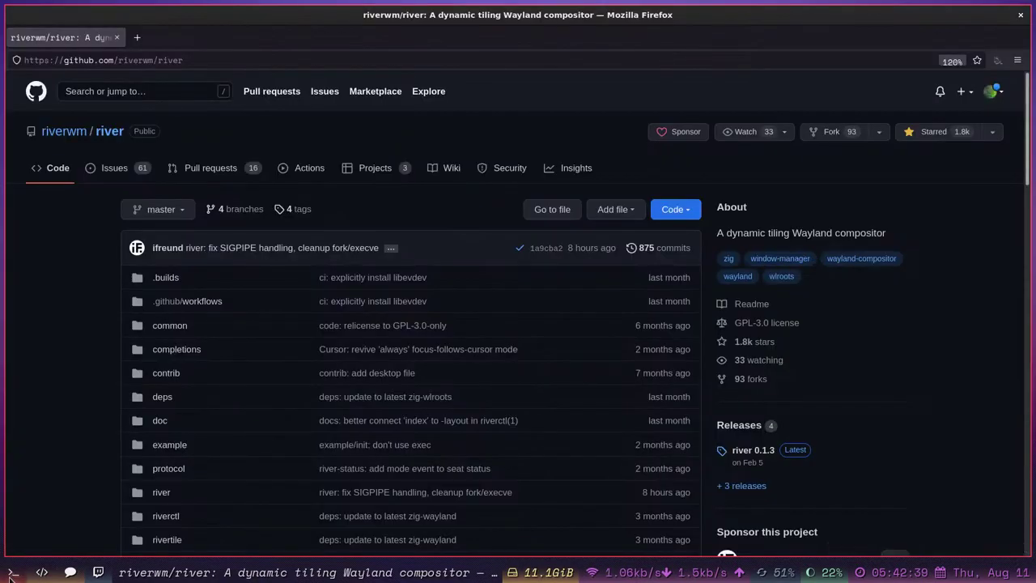
- Switch from the river project page to the river init file in Doom Emacs and look over its opening comments and startup commands
left_click(62, 579)
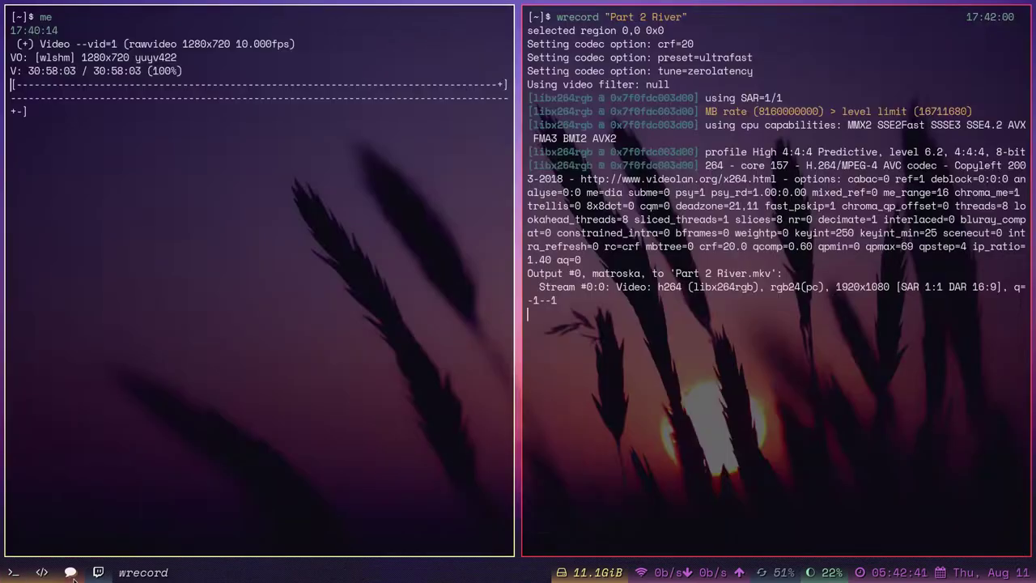
left_click(41, 576)
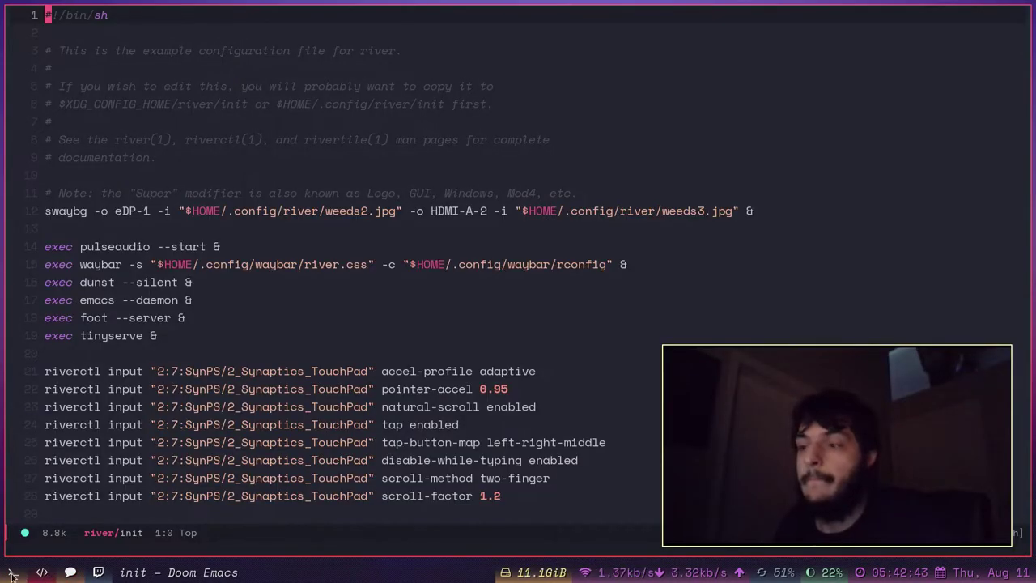
scroll(362, 325, "down", 4)
scroll(362, 325, "up", 4)
scroll(349, 296, "down", 4)
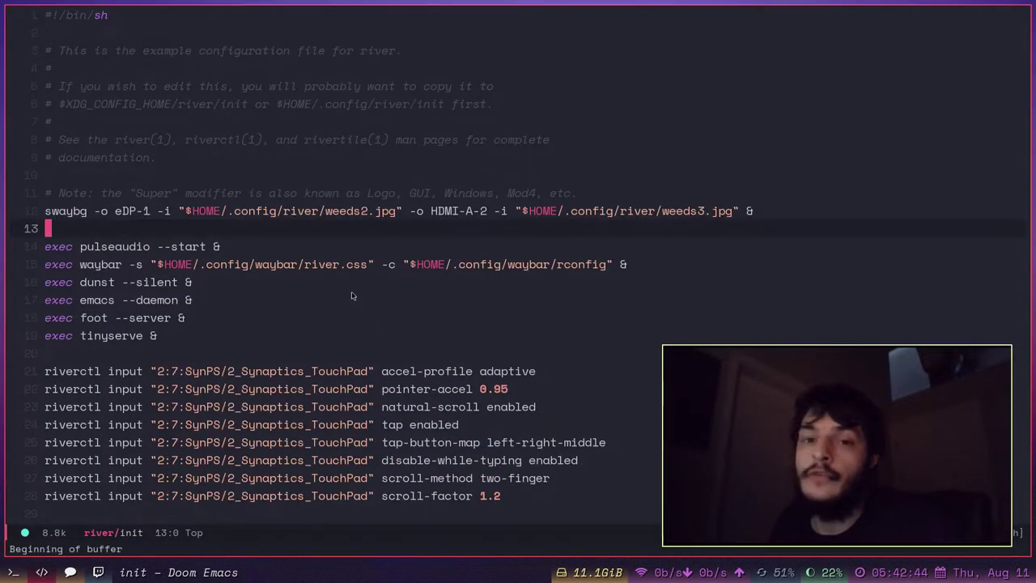
scroll(346, 296, "up", 4)
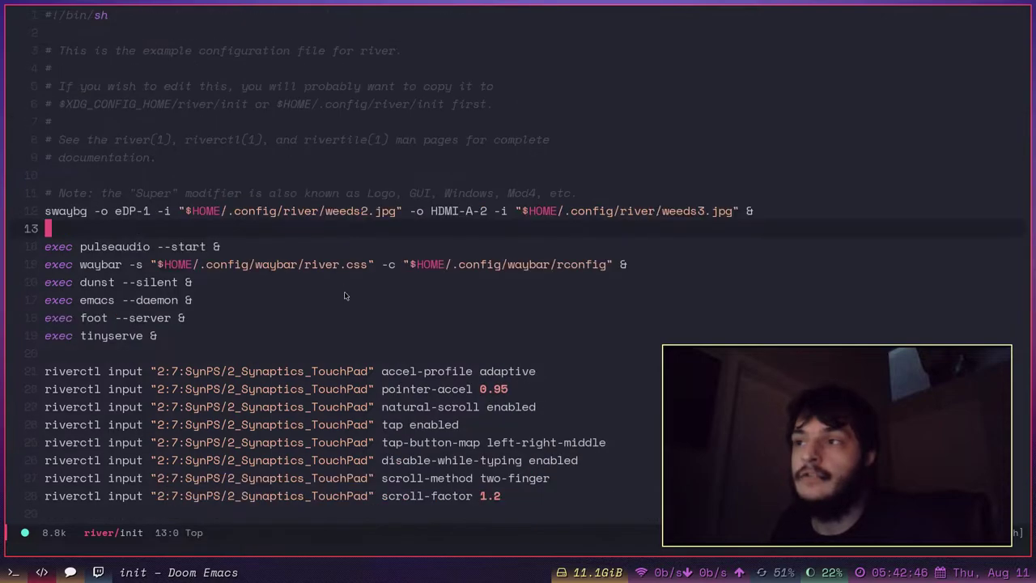
- Examine the startup exec commands and the touchpad and gaming mouse riverctl input settings in the river init file
left_click(330, 335)
left_click(306, 357)
left_click(287, 233)
left_click(270, 352)
left_click(266, 228)
scroll(266, 228, "down", 10)
left_click(265, 228)
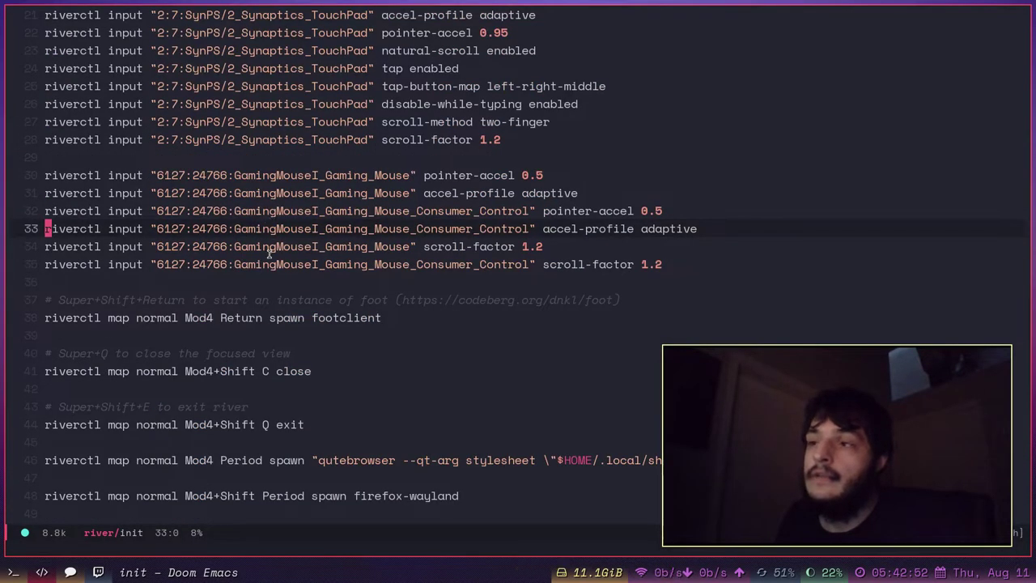
scroll(275, 264, "down", 1)
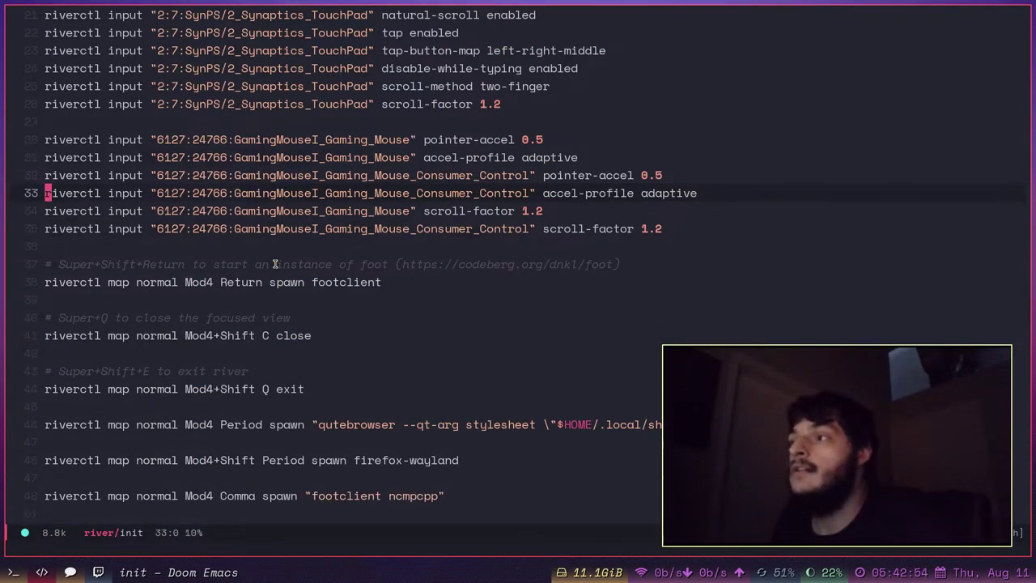
- Compare the mouse input settings with the key mappings for starting footclient, closing the focused view and exiting river
scroll(275, 264, "down", 12)
scroll(267, 278, "up", 7)
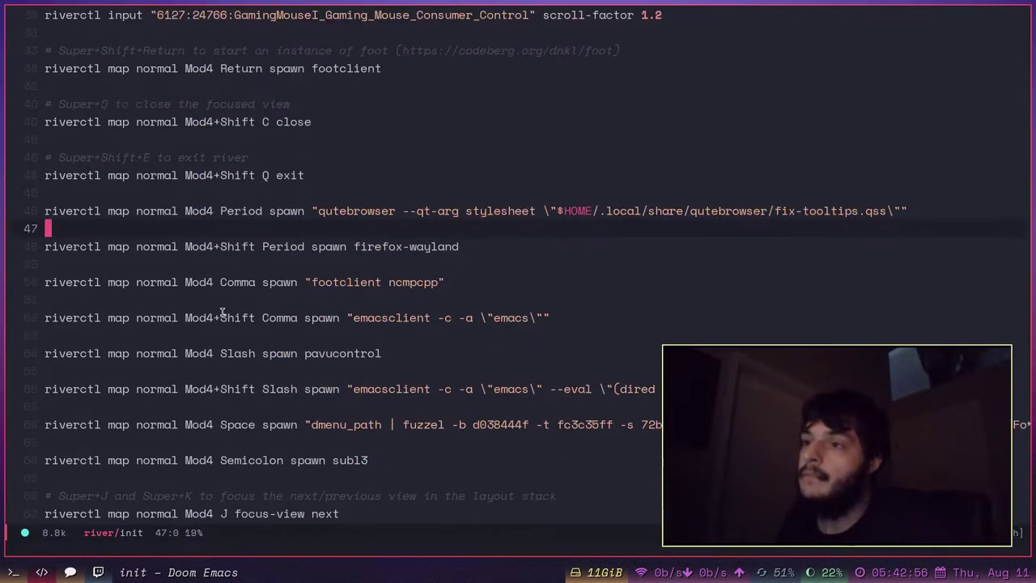
scroll(190, 304, "up", 6)
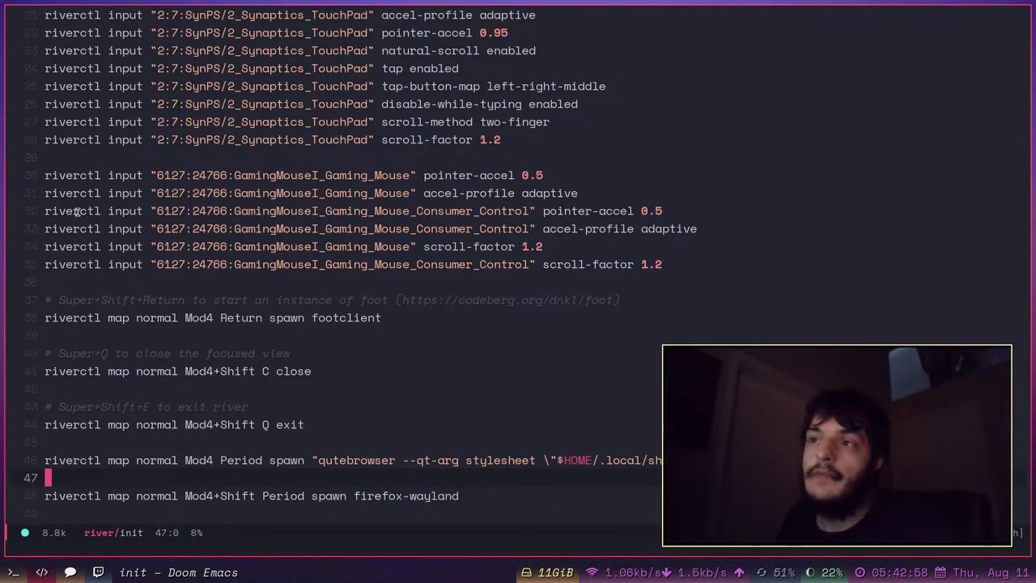
scroll(135, 212, "down", 1)
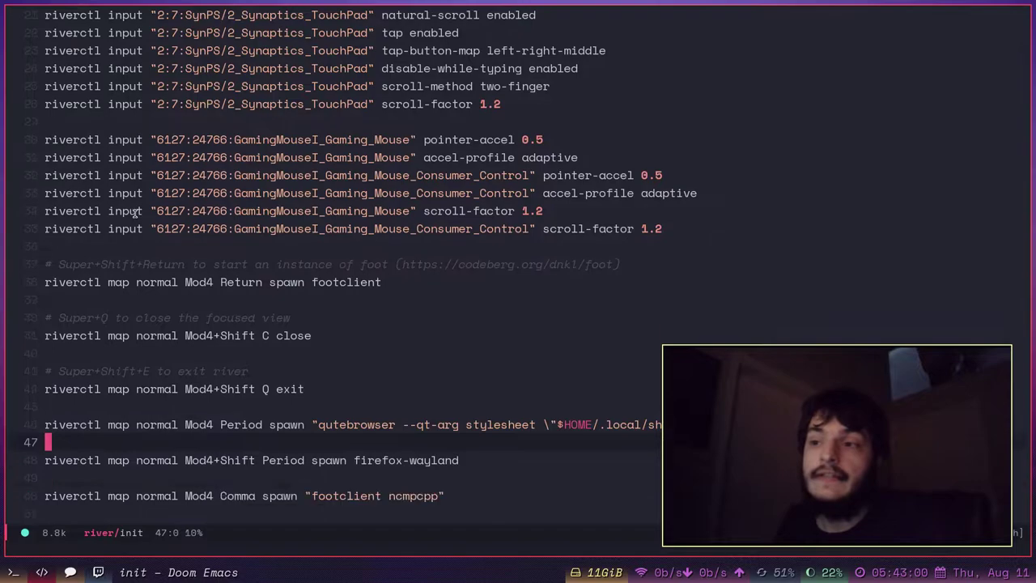
scroll(136, 214, "down", 1)
scroll(146, 209, "down", 2)
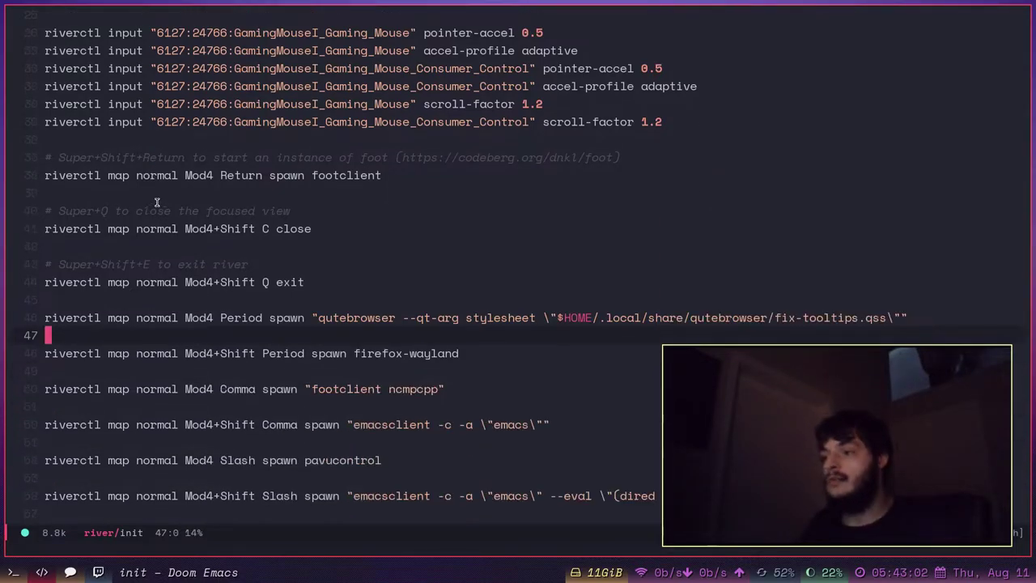
- Go line by line through the program-launching mappings, down to the one that spawns pavucontrol
key("k")
key("k")
key("k")
key("j")
key("j")
key("j")
key("j")
key("j")
key("j")
key("j")
key("j")
key("j")
key("j")
key("j")
key("j")
key("j")
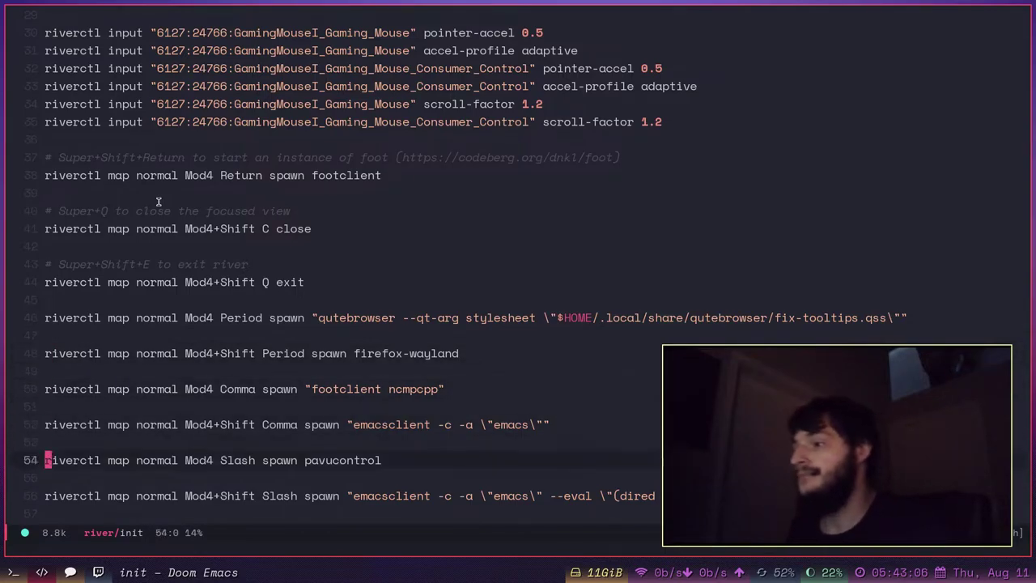
- Review the mappings around the dired launcher and go back up to the footclient ncmpcpp line
key("j")
key("j")
key("k")
key("k")
key("k")
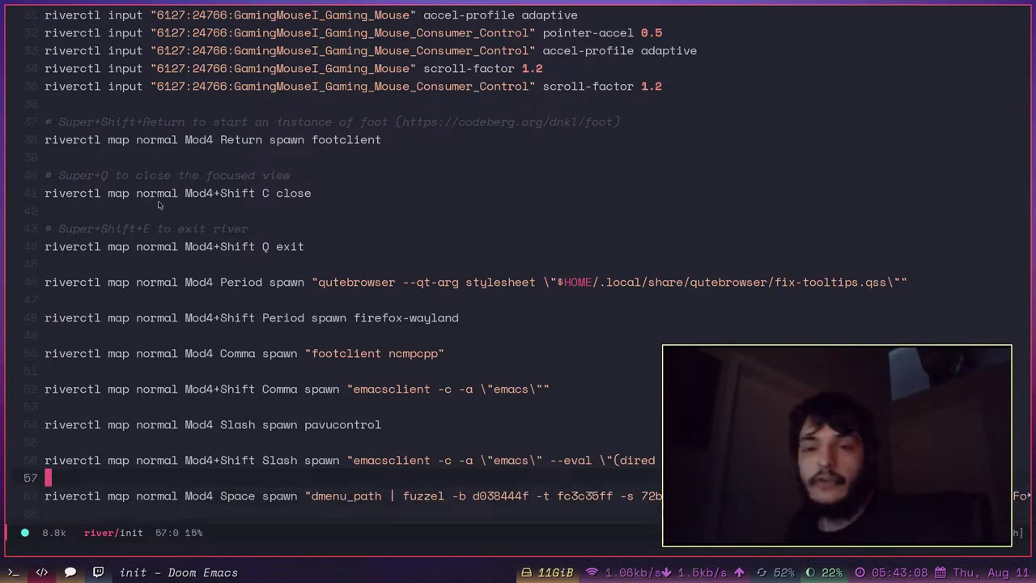
key("k")
key("k")
key("k")
key("k")
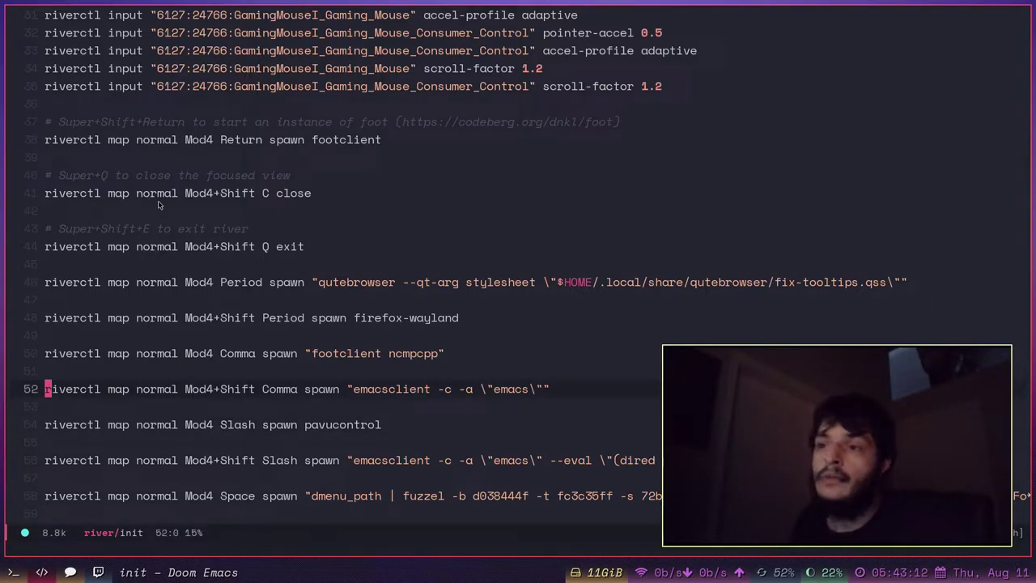
key("k")
key("k")
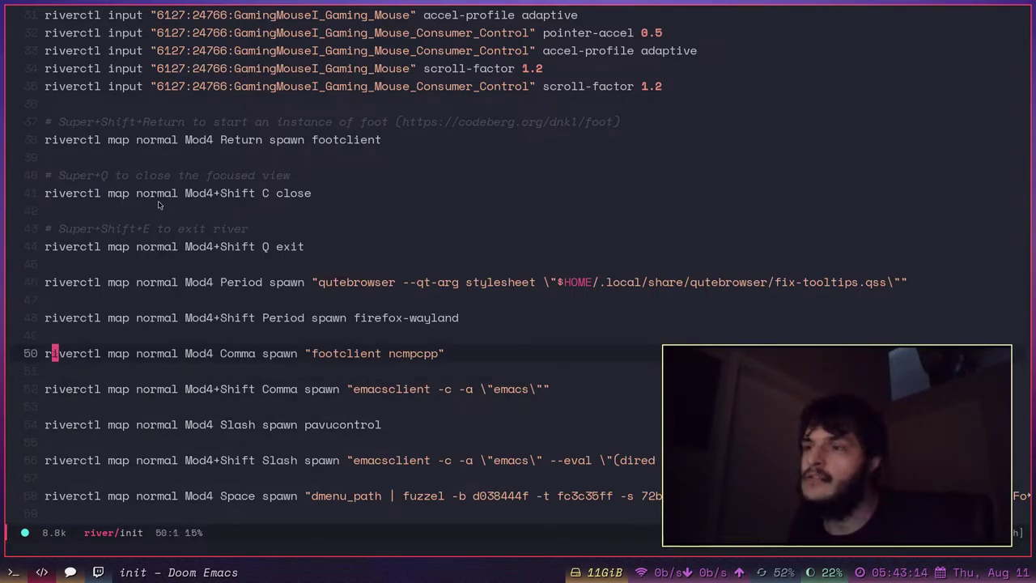
- Compare the ncmpcpp and emacsclient mappings, then continue down to the dmenu_path and fuzzel launcher mapping
key("j")
key("j")
key("h")
key("k")
key("k")
key("j")
key("j")
key("h")
key("j")
key("j")
key("j")
key("j")
key("j")
key("j")
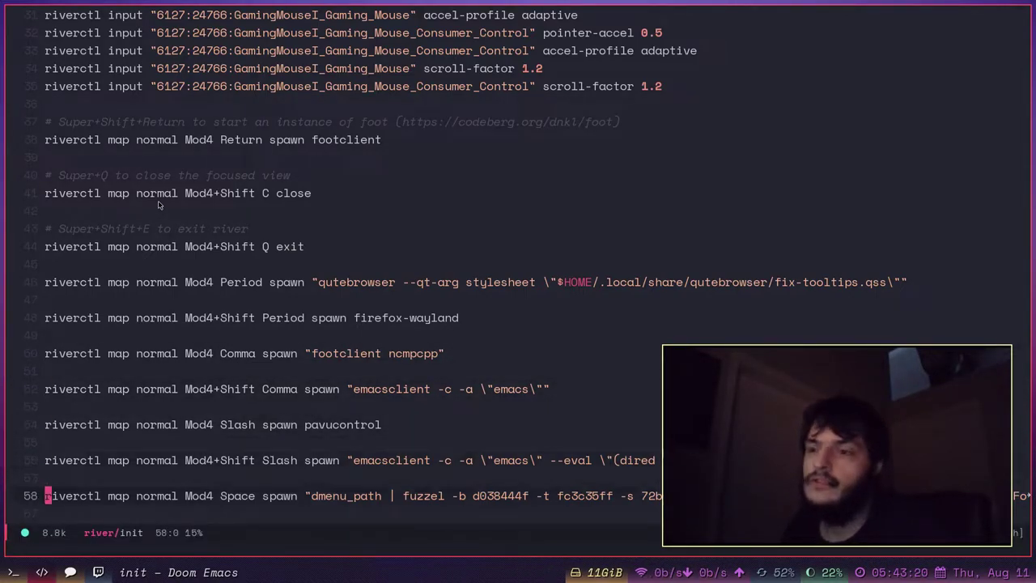
- Revisit the dired mapping and continue past the fuzzel and subl3 mappings to the focus-view comment on line 62
key("k")
key("k")
key("h")
key("j")
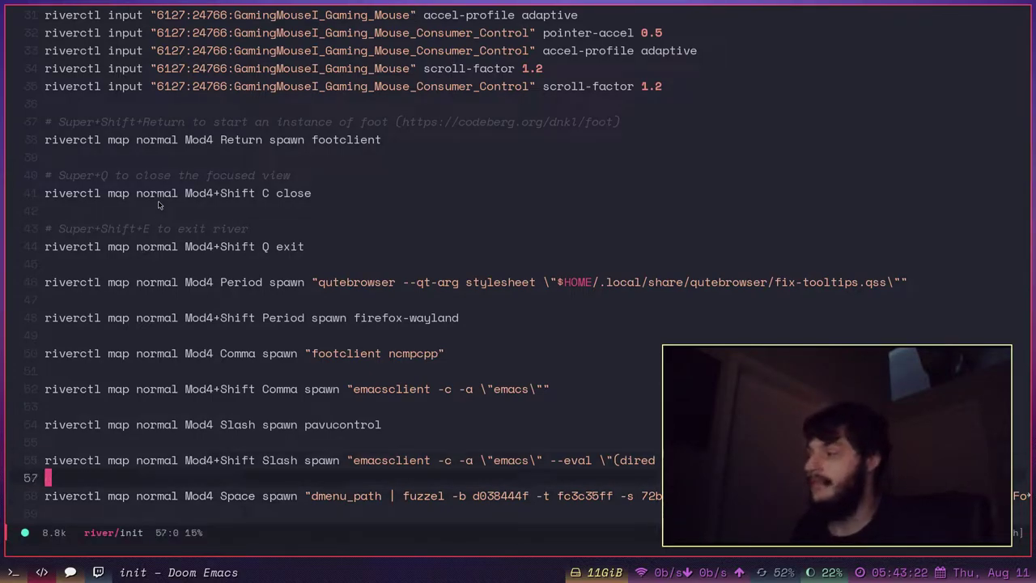
key("j")
key("j")
key("j")
key("j")
key("j")
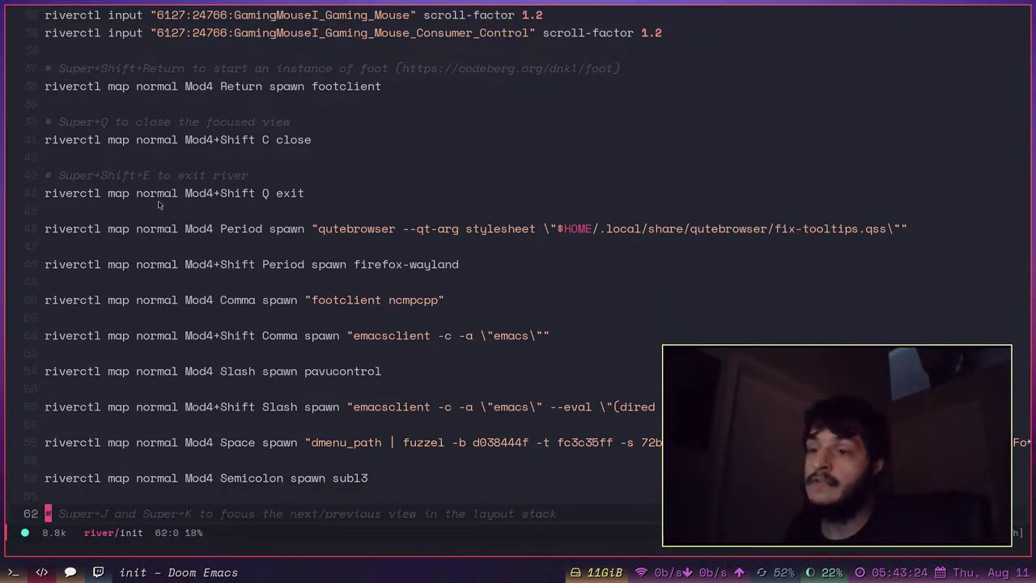
- Switch to the empty fourth workspace, open the fuzzel launcher and browse its first entries
left_click(101, 574)
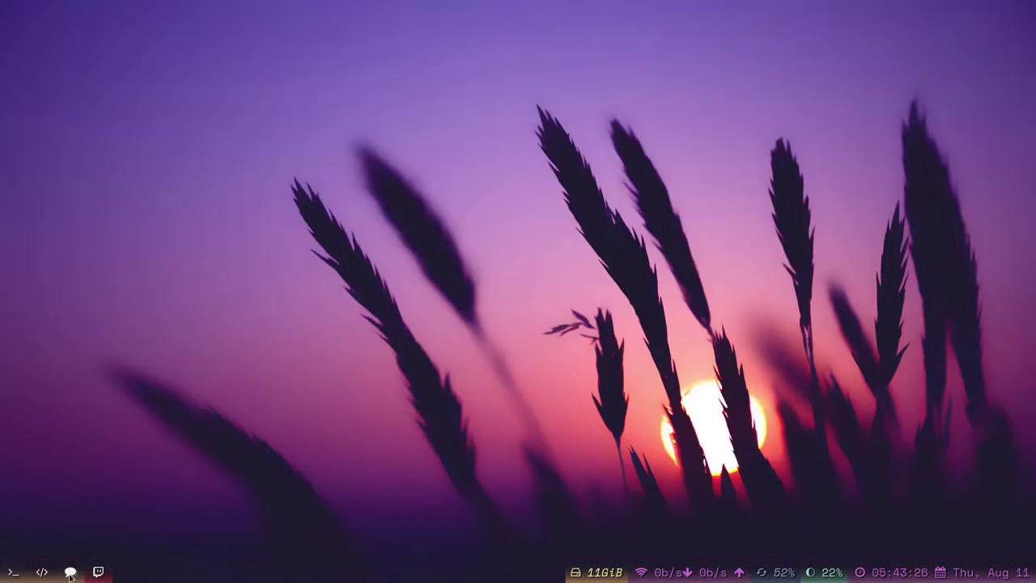
left_click(71, 575)
left_click(45, 576)
left_click(69, 576)
left_click(98, 572)
key("super+d")
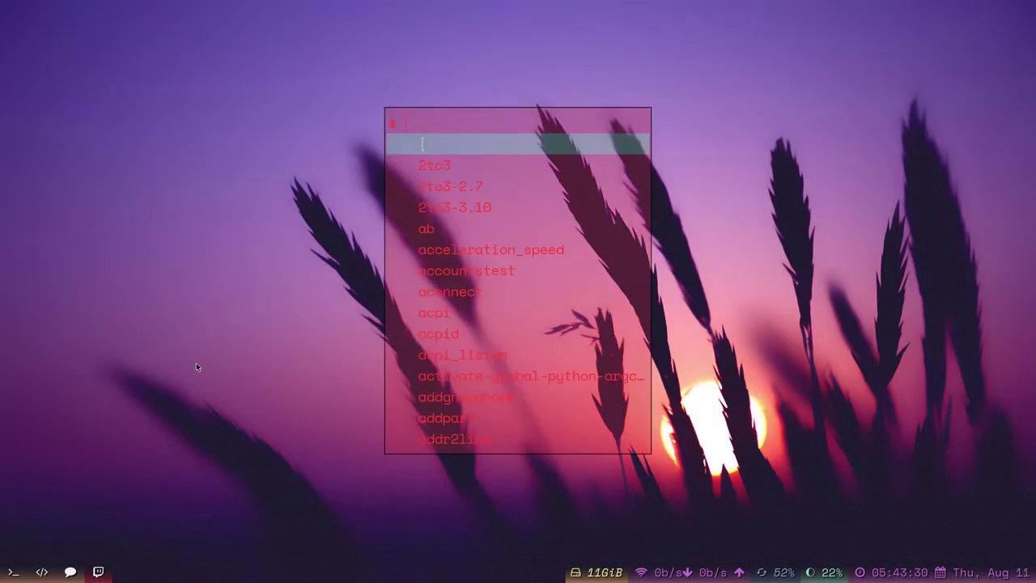
key("Down")
key("Down")
key("Down")
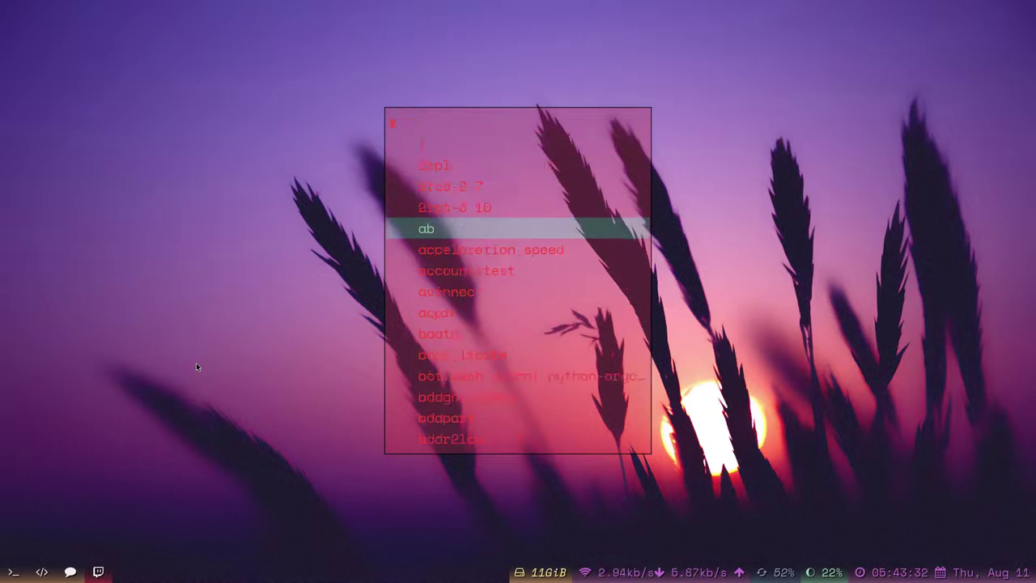
- Search the launcher for audacity and clear the query
type("audacity")
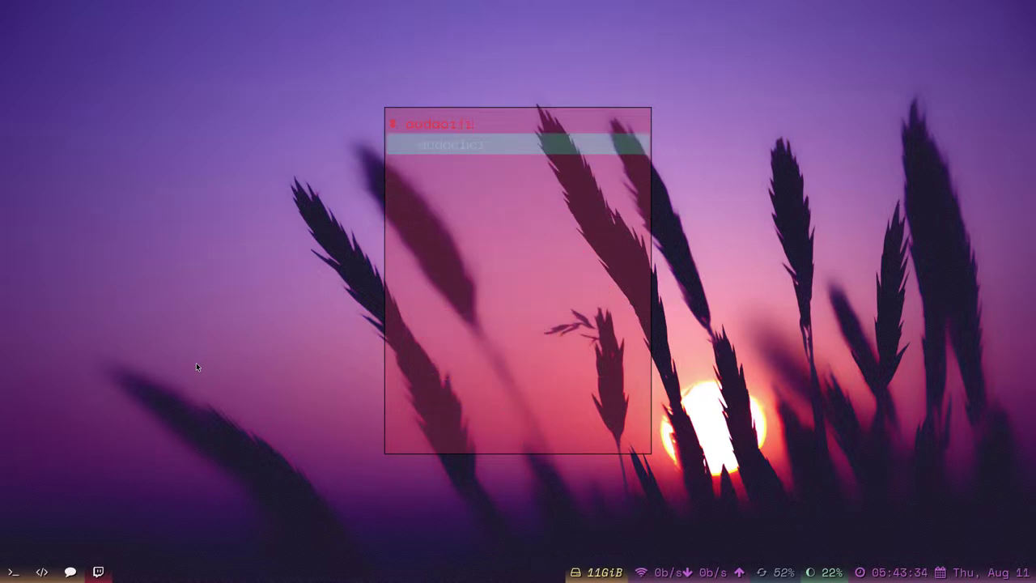
key("BackSpace")
key("BackSpace")
key("BackSpace")
key("BackSpace")
key("BackSpace")
key("BackSpace")
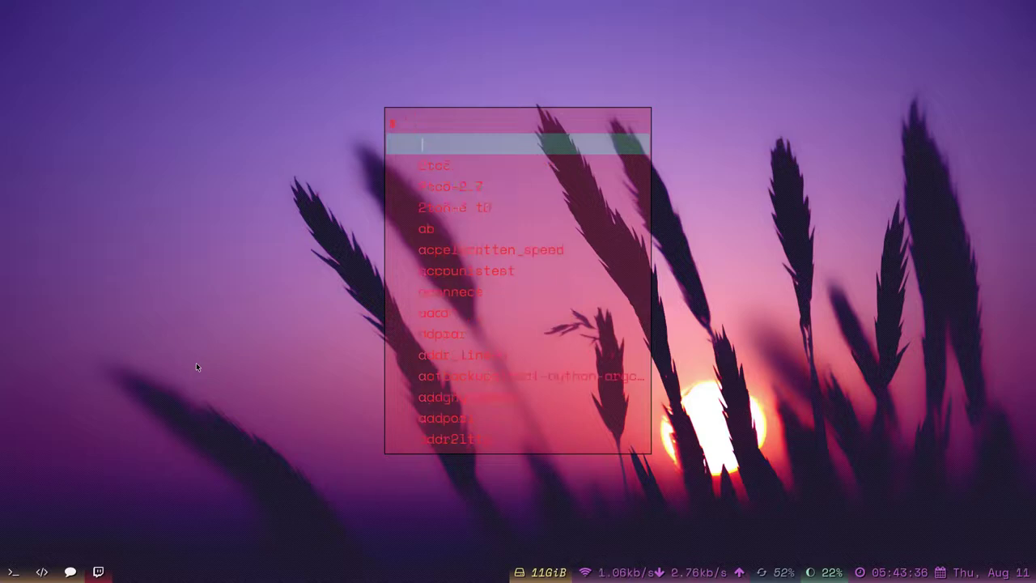
- Browse down the launcher's unfiltered program list
key("Down")
key("Down")
key("Down")
key("Down")
key("Down")
key("Down")
key("Down")
key("Down")
key("Down")
key("Down")
key("Down")
key("Down")
key("Down")
key("Down")
key("Down")
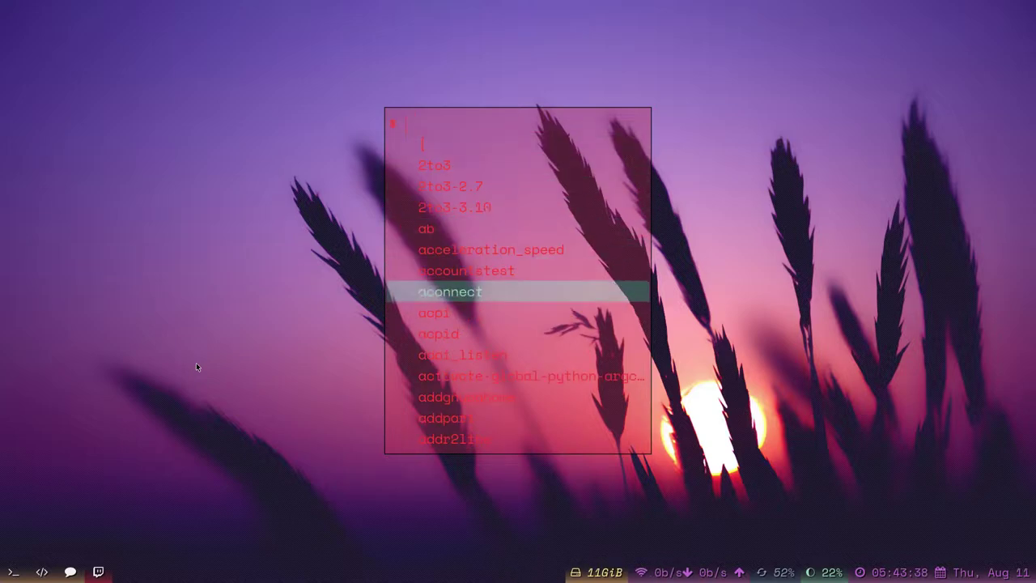
- Filter the launcher list with the short queries d, s and gv, clearing each one
type("d")
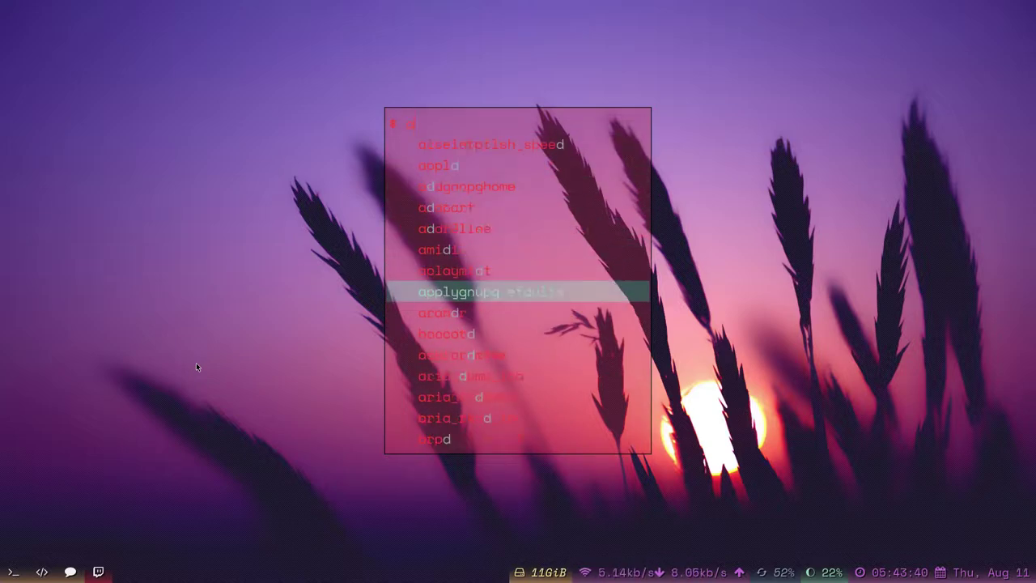
key("BackSpace")
type("sa")
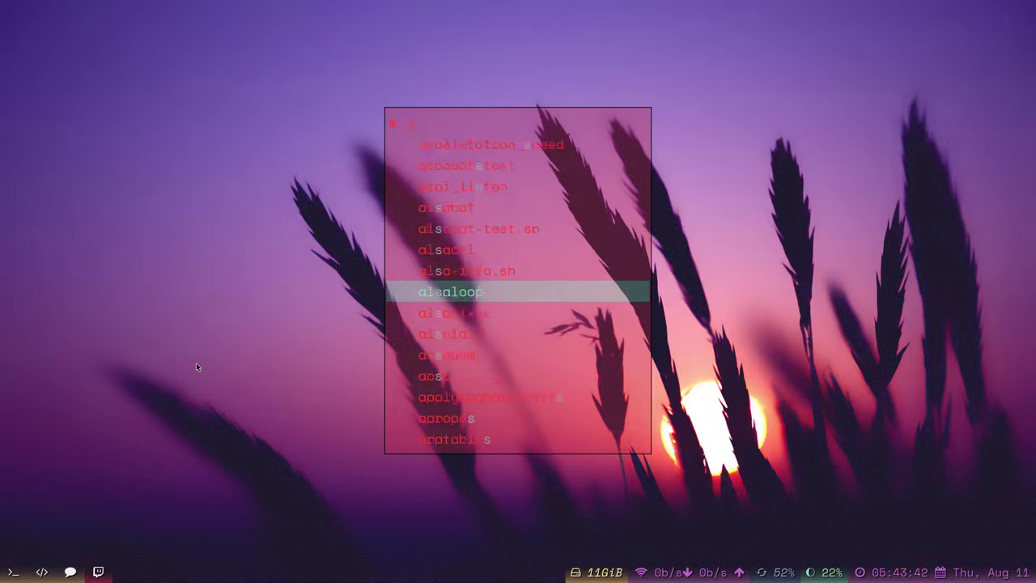
key("BackSpace")
key("BackSpace")
type("gv")
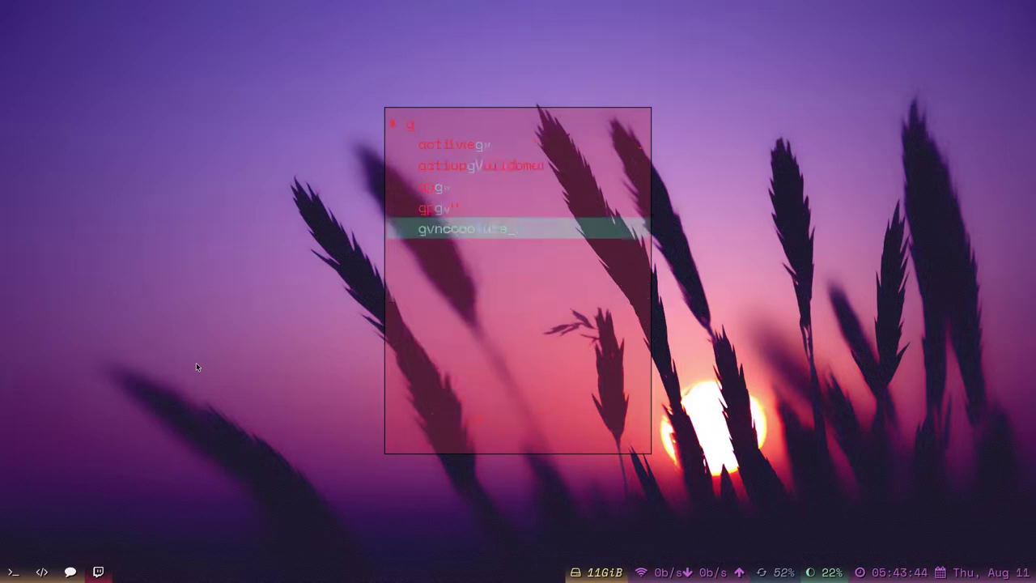
key("BackSpace")
key("BackSpace")
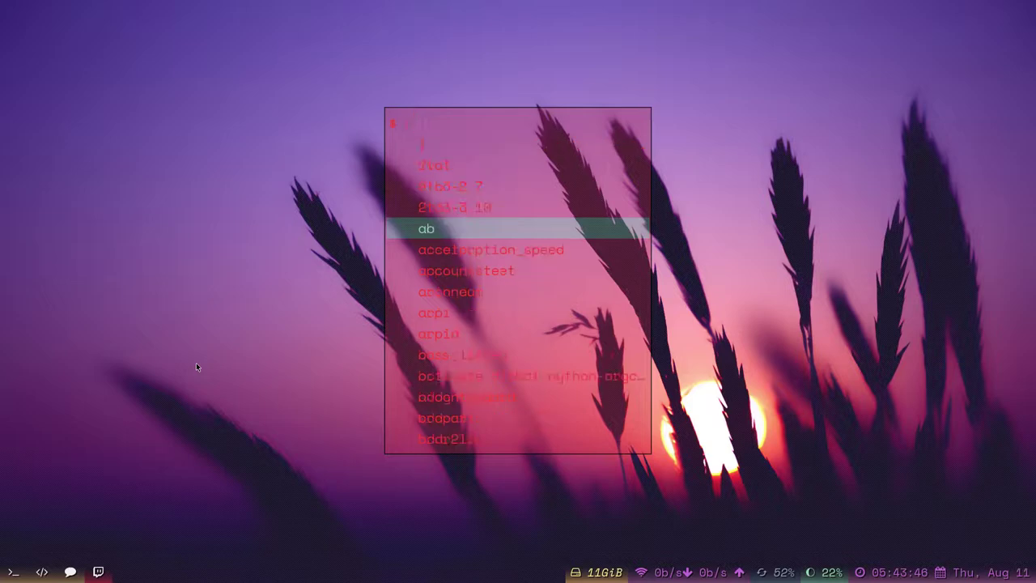
- Search the launcher for python, clear the query and close the launcher
type("python")
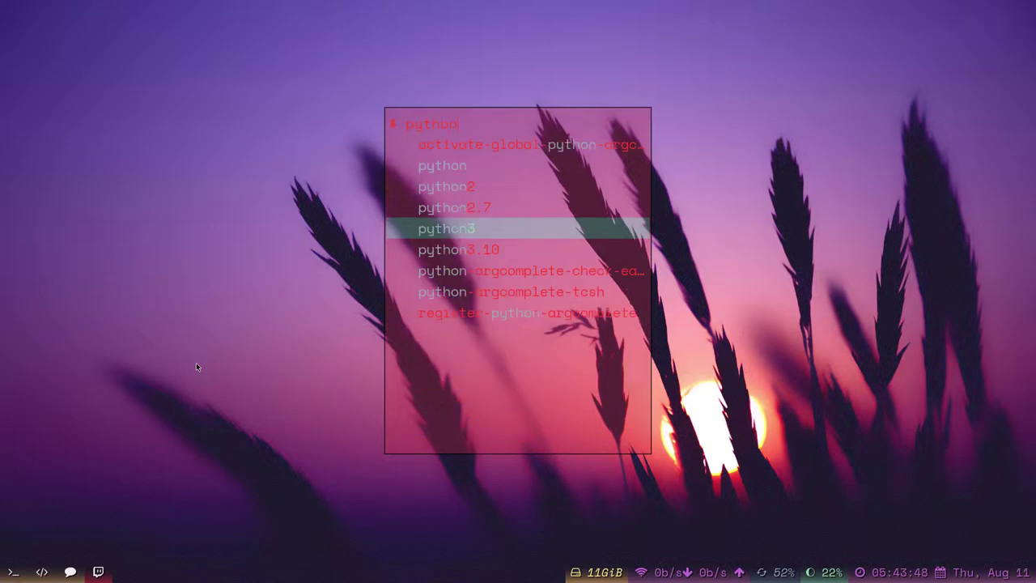
key("BackSpace")
key("BackSpace")
key("BackSpace")
key("BackSpace")
key("BackSpace")
key("Escape")
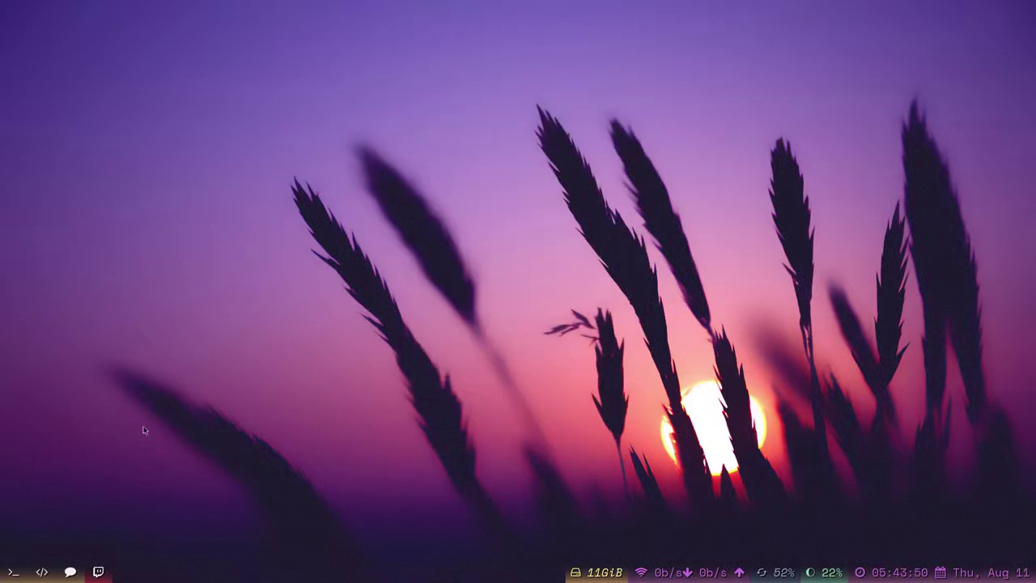
- Visit the river init file and the Firefox workspace, ending on the third workspace with the two terminals
left_click(70, 572)
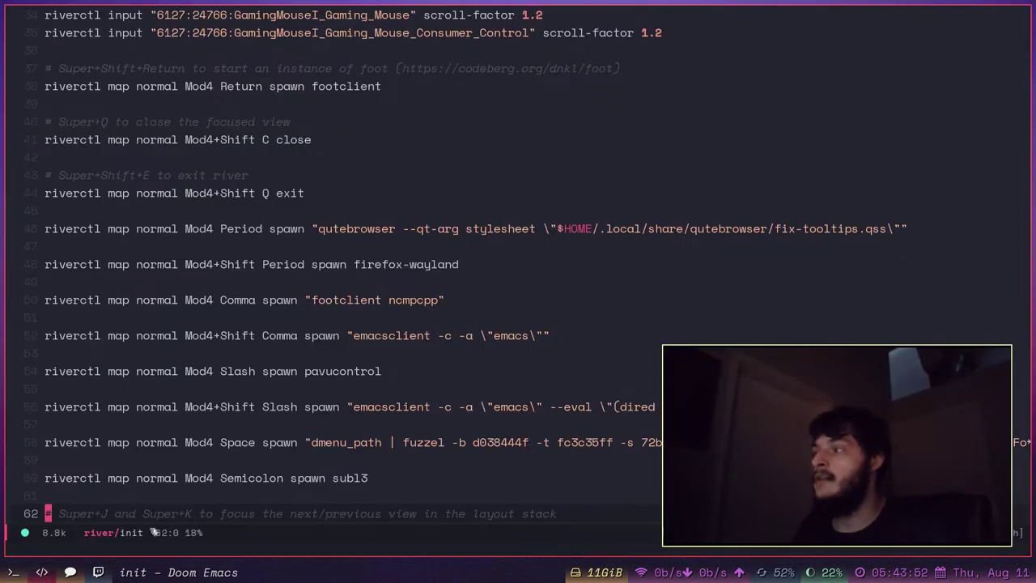
left_click(24, 574)
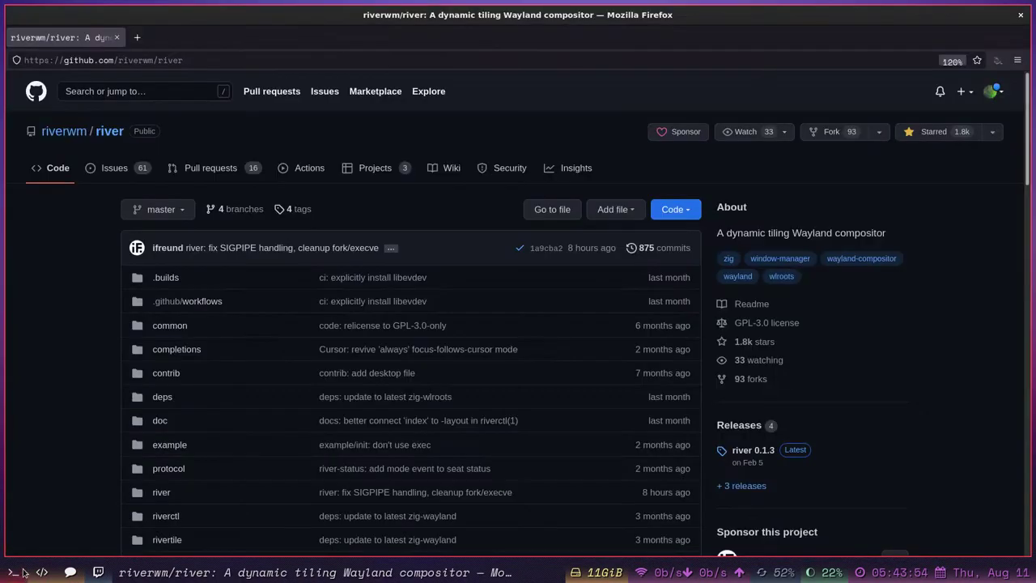
left_click(71, 574)
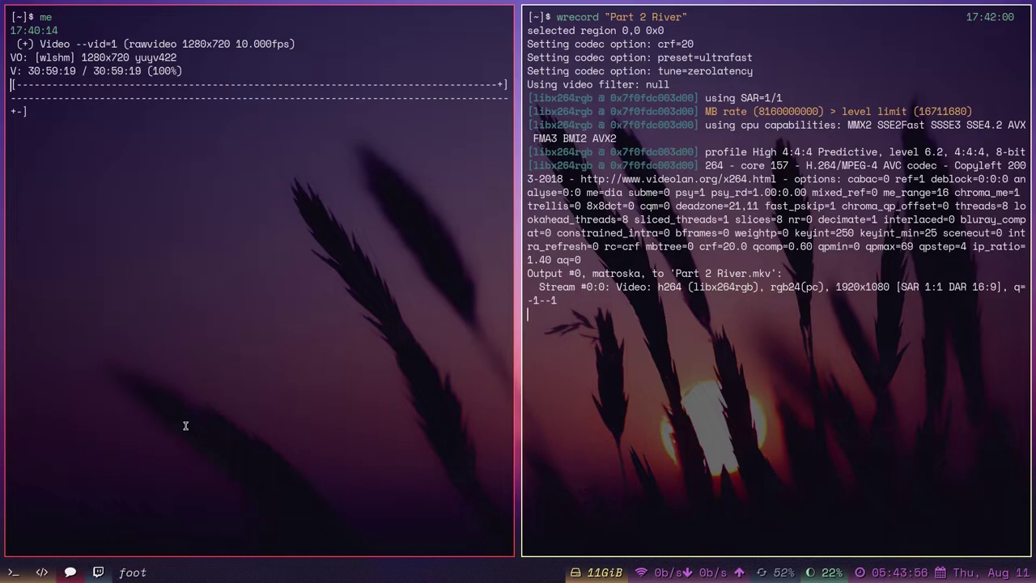
- Open a third terminal beside the recording terminals, run the bb command to show system information and refocus that terminal
key("super+shift+Return")
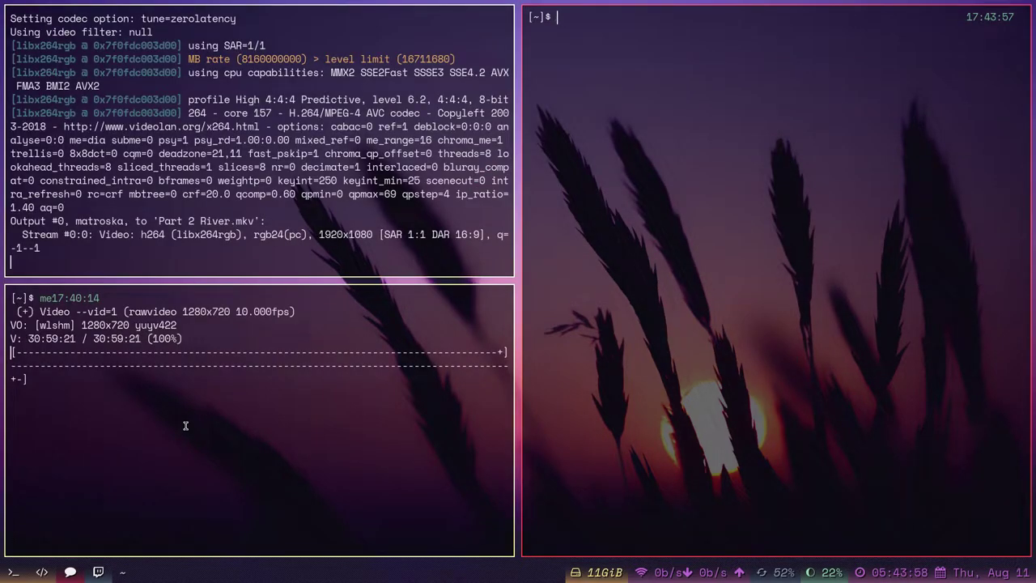
type("bb")
key("Return")
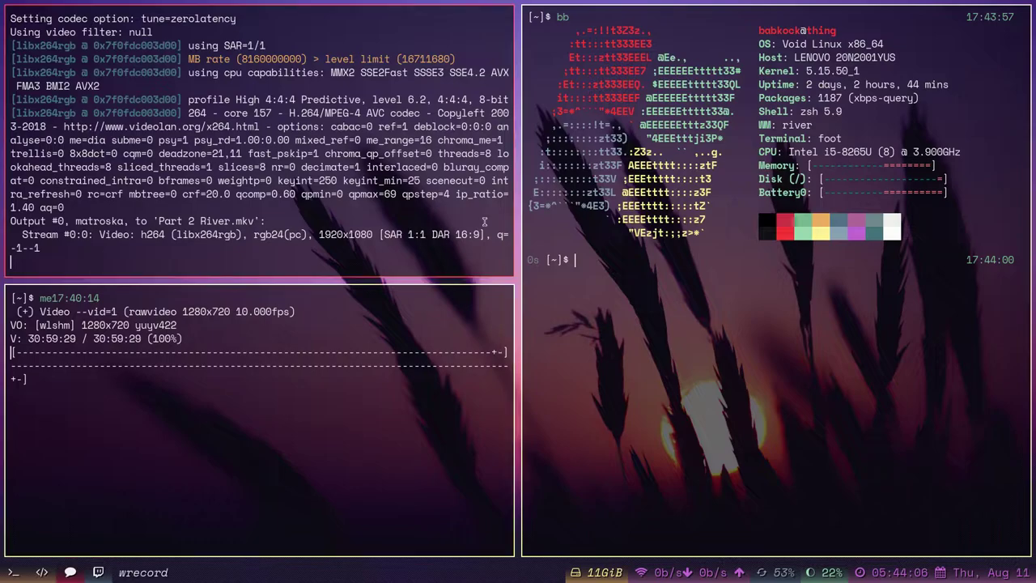
left_click_drag(564, 289, 583, 72)
left_click(583, 73)
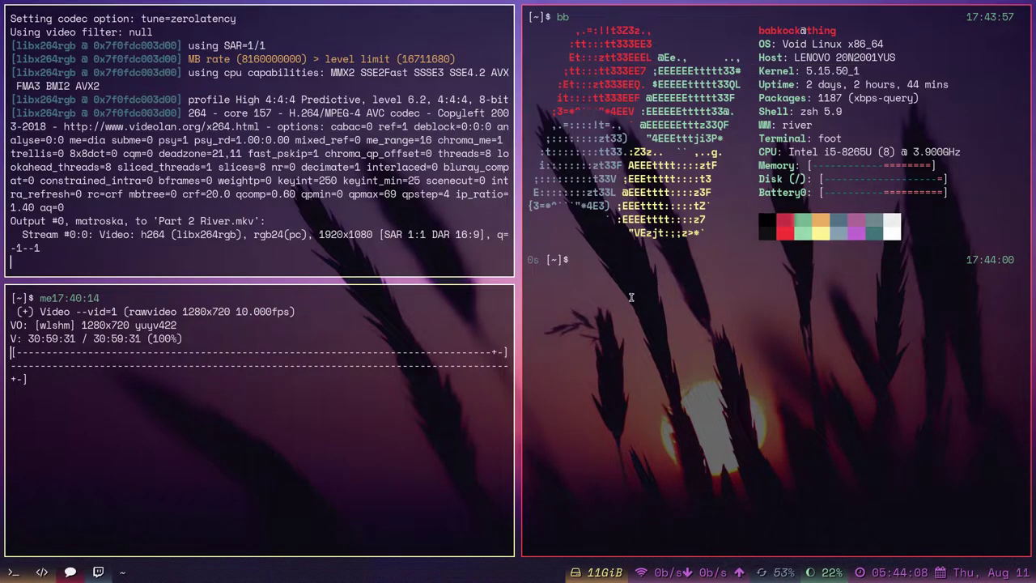
- Check the init file workspace, return to the terminals and run footclient to spawn another foot terminal
left_click(43, 571)
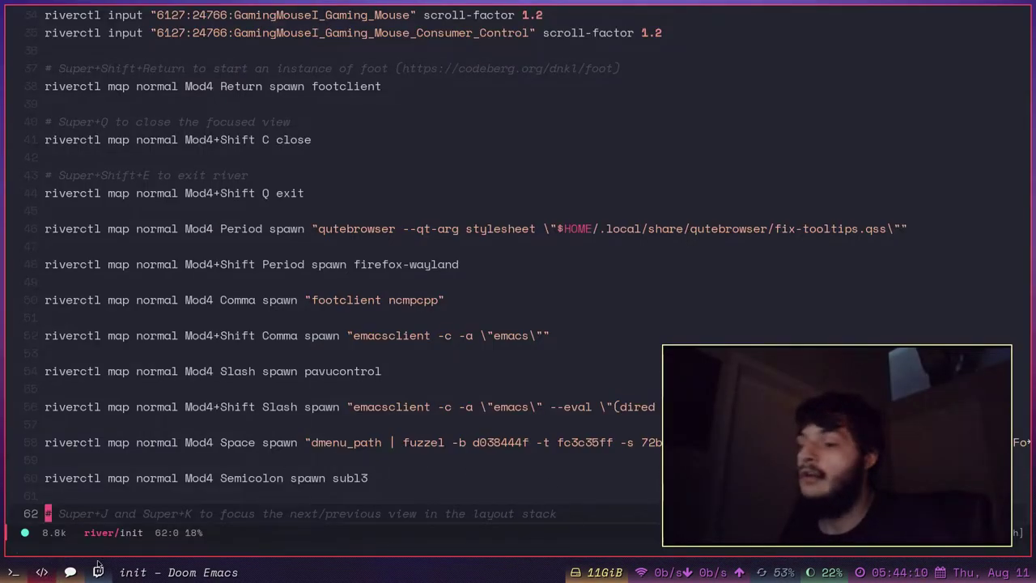
key("super+1")
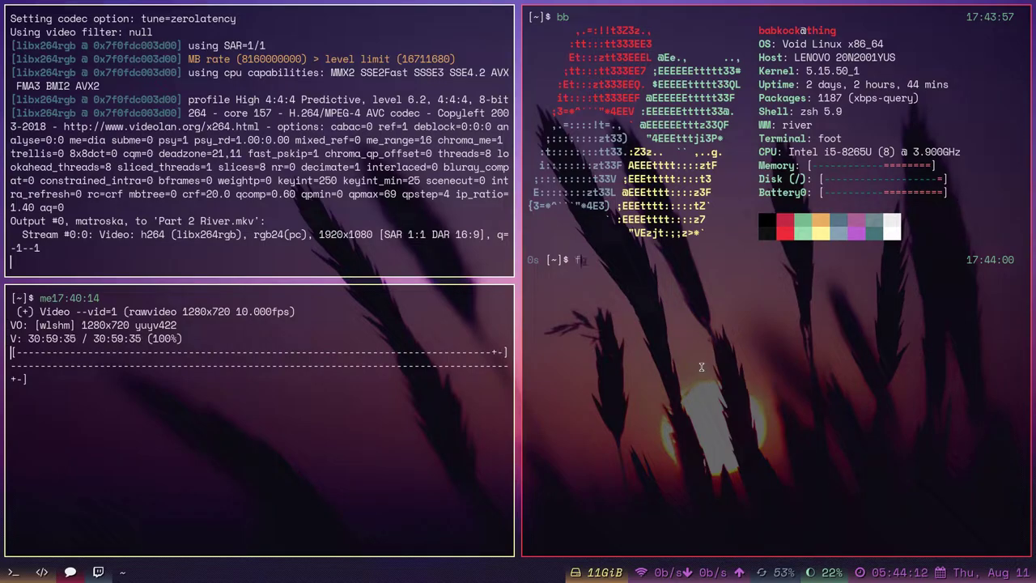
type("footclient")
key("Return")
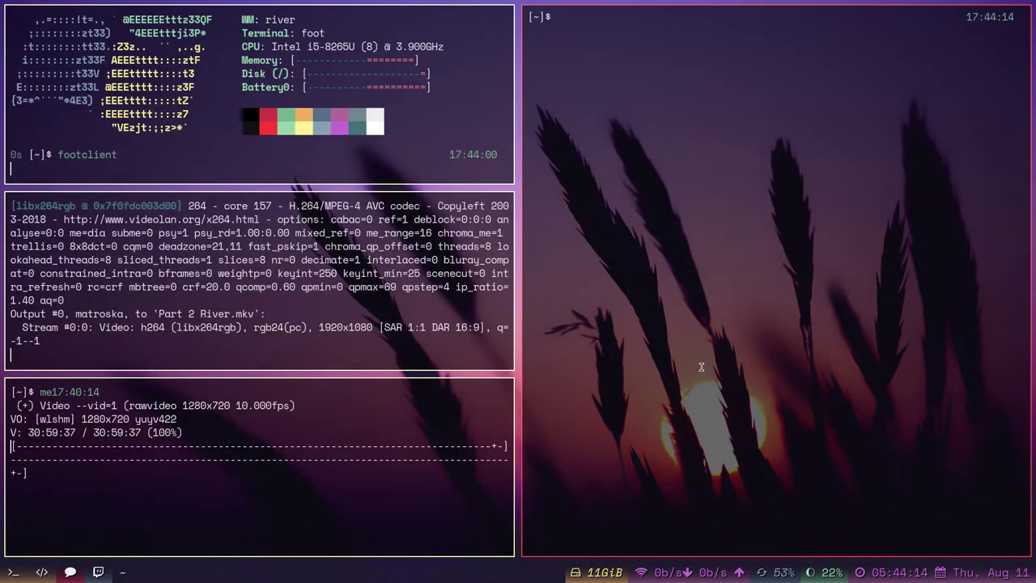
- Exit the new foot terminal and the system information terminal with the exit command
type("exit")
key("Return")
type("exit")
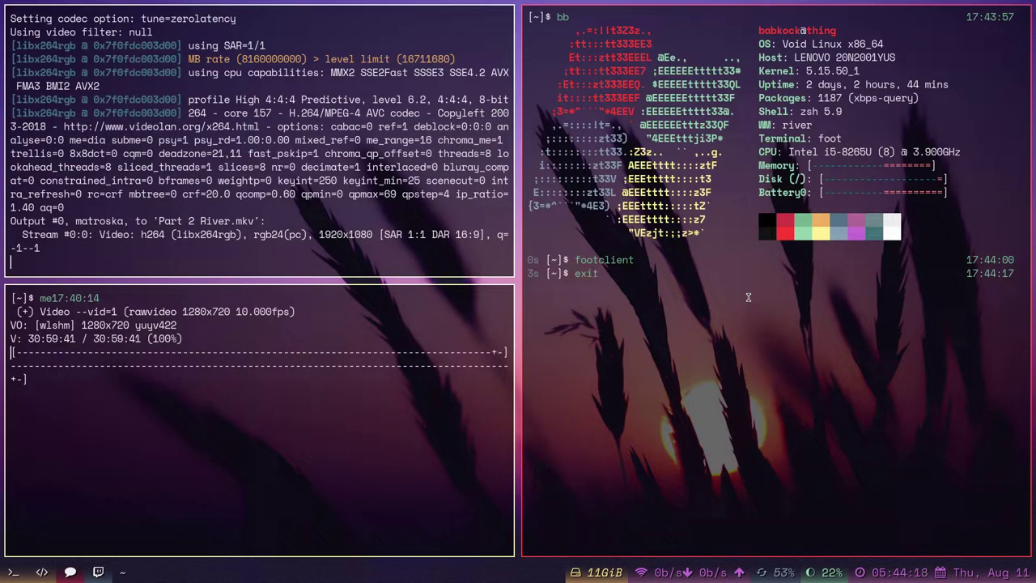
key("Return")
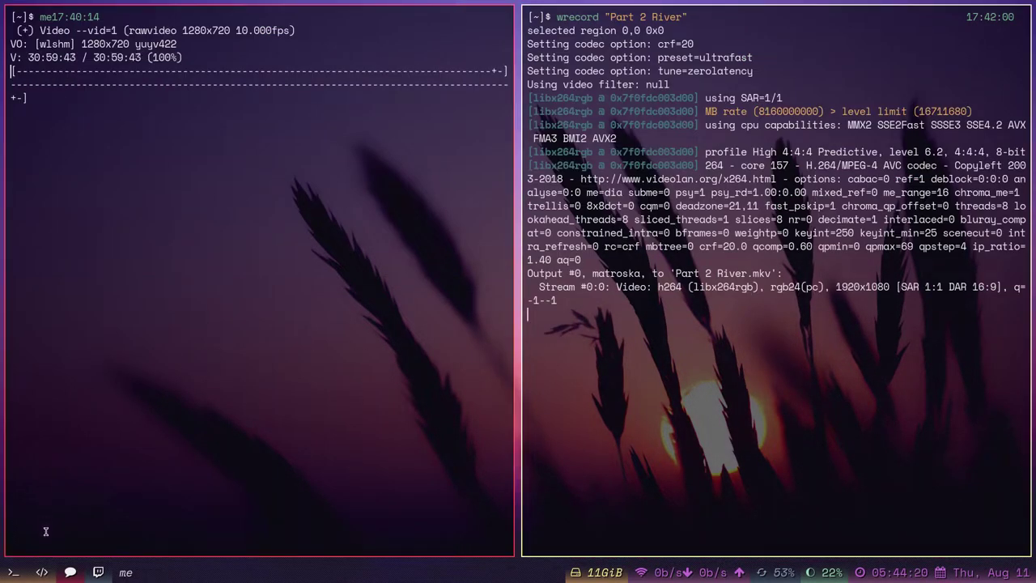
- Examine the river init file's key mappings for focusing, swapping, main ratio, main count, moving, snapping and resizing views
key("super+2")
scroll(243, 361, "down", 9)
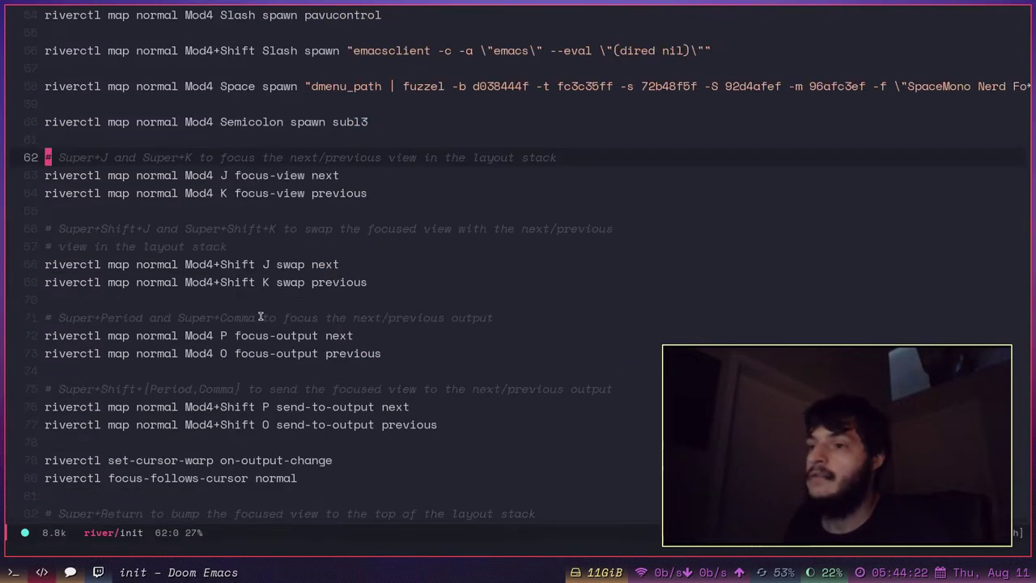
scroll(261, 317, "down", 8)
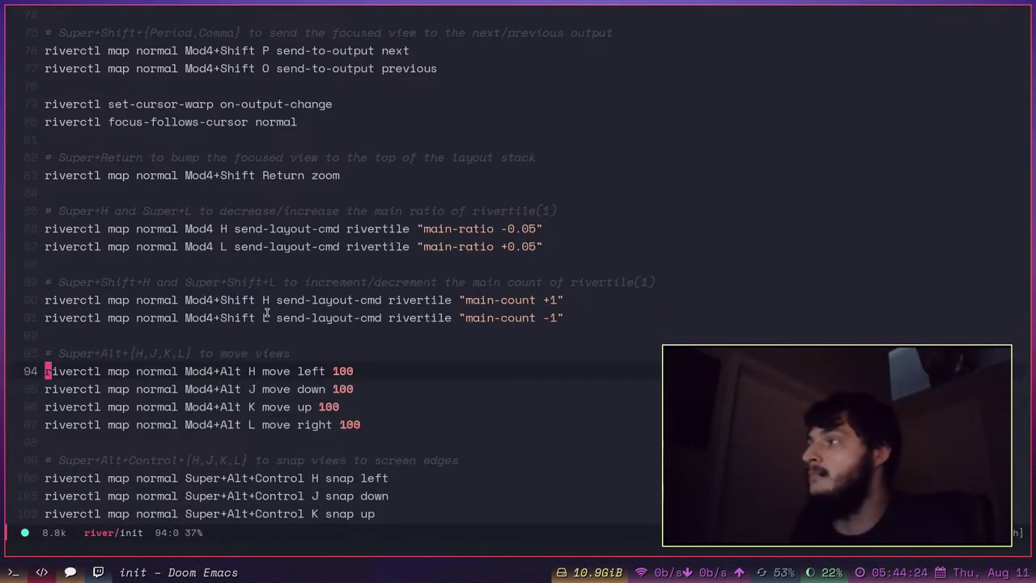
scroll(316, 318, "down", 4)
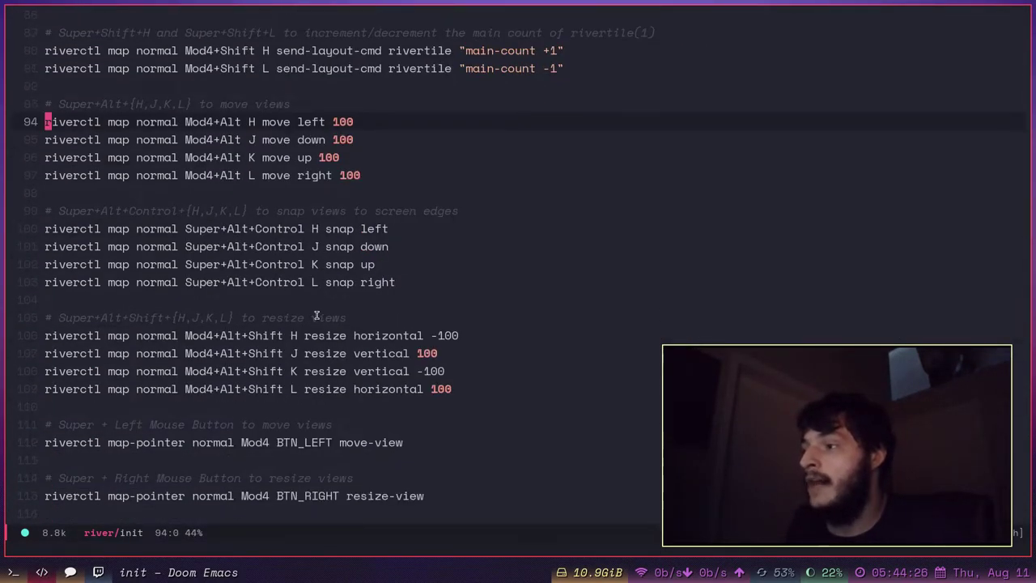
scroll(316, 317, "up", 2)
scroll(317, 316, "up", 1)
scroll(324, 311, "down", 1)
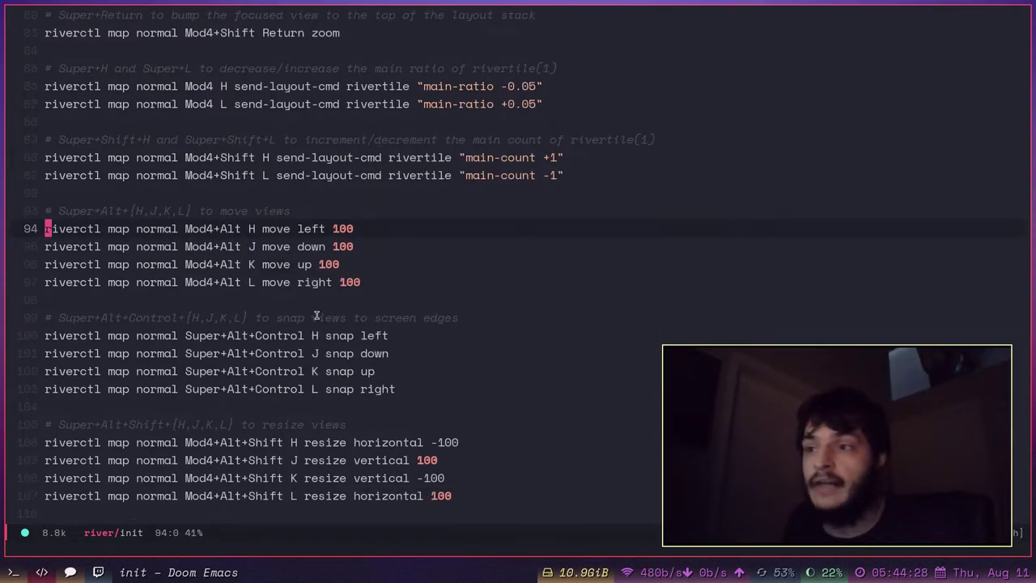
left_click(336, 300)
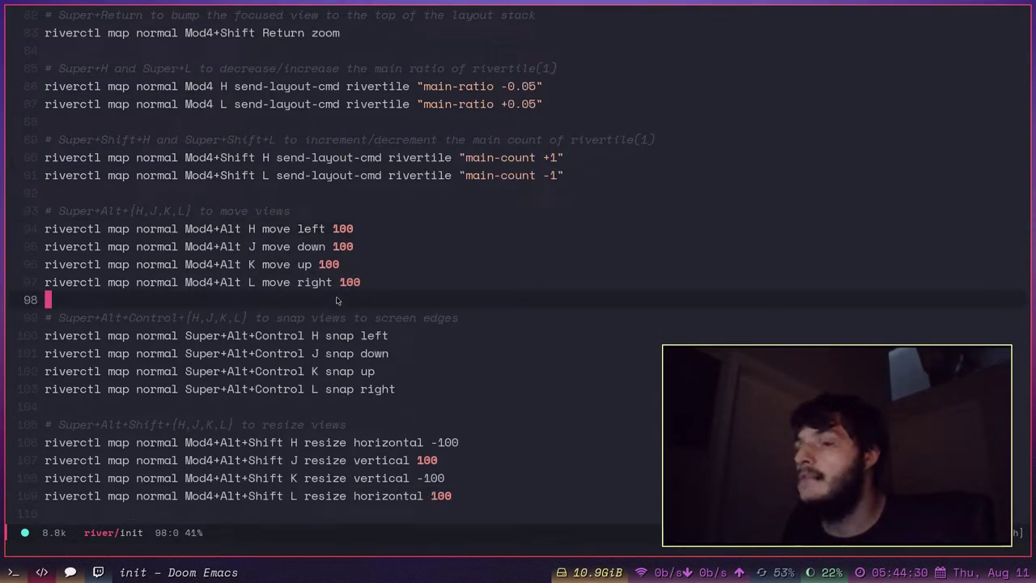
scroll(337, 300, "down", 1)
scroll(337, 301, "up", 1)
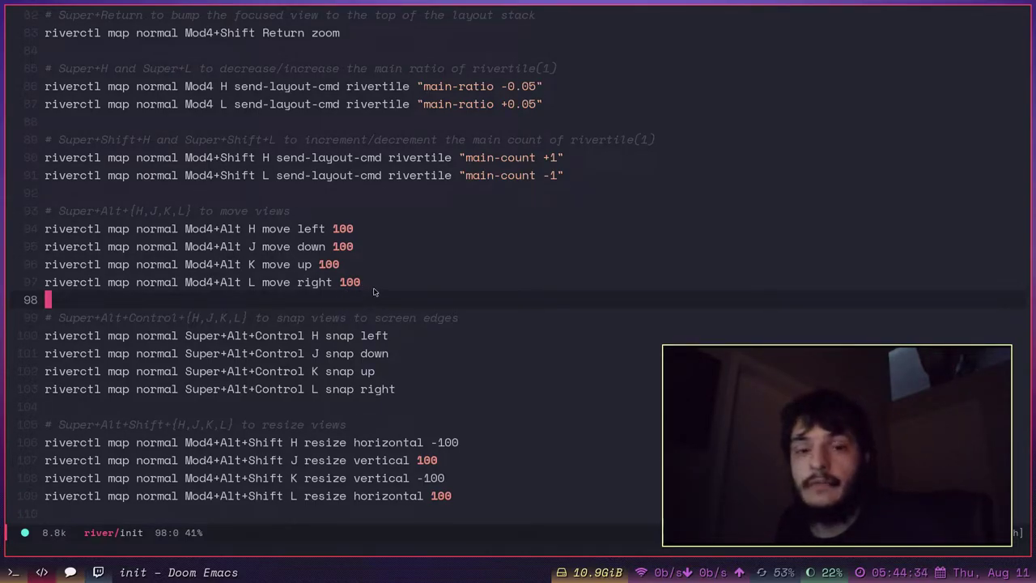
scroll(374, 291, "down", 1)
scroll(374, 291, "up", 1)
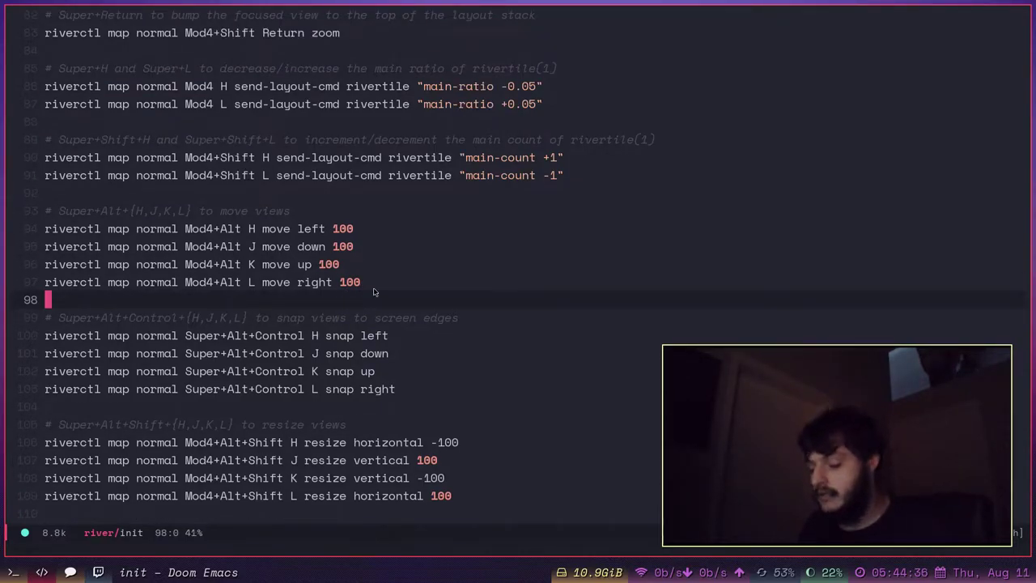
- Cycle the focus repeatedly through the views on the init file workspace
key("super+j")
key("super+j")
key("super+j")
key("super+j")
key("super+j")
key("super+j")
key("super+j")
key("super+j")
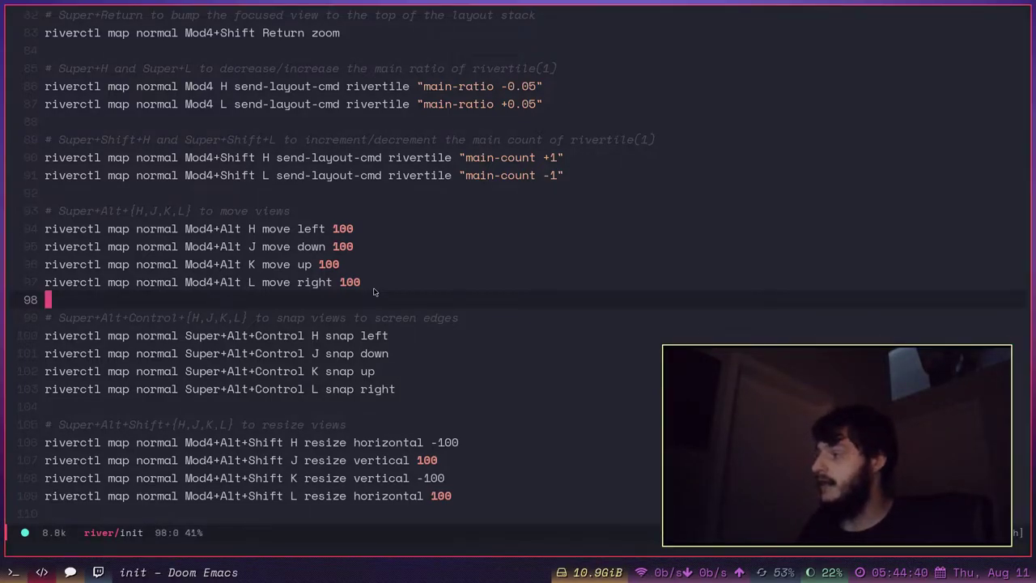
- Open a terminal beside the init file and adjust the main ratio until both views share the width equally
key("super+Return")
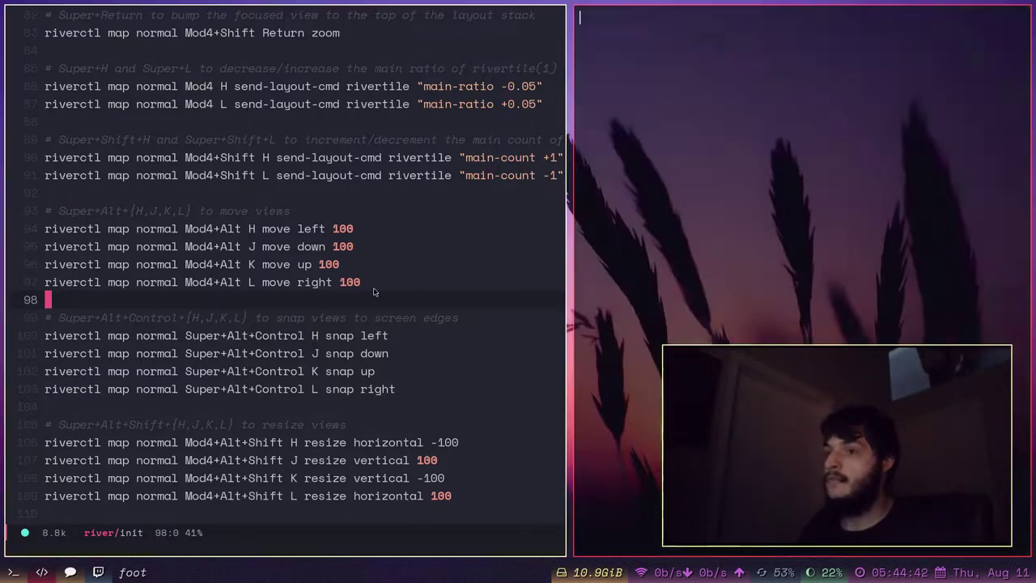
key("super+h")
key("super+h")
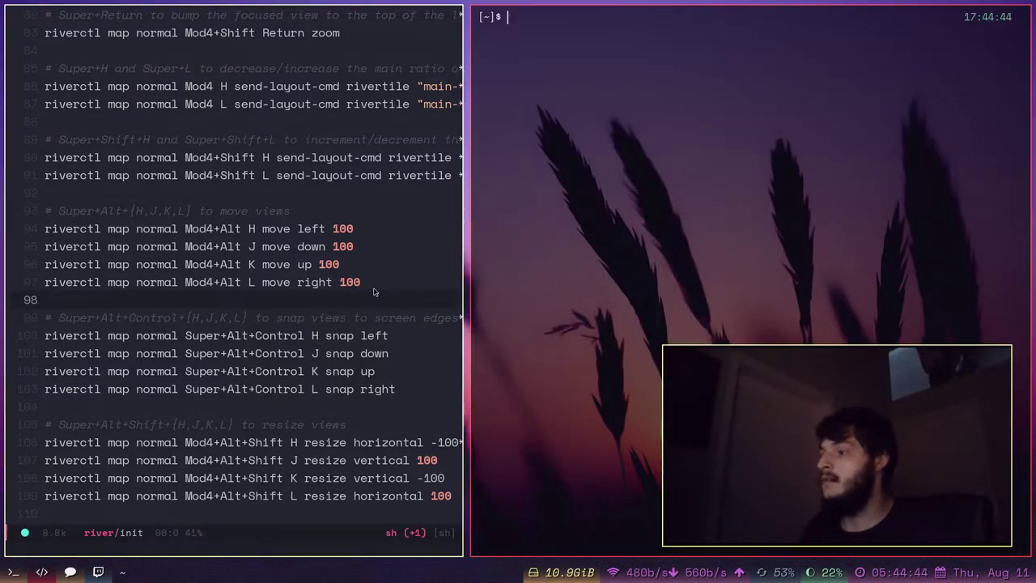
key("super+l")
key("super+l")
key("super+h")
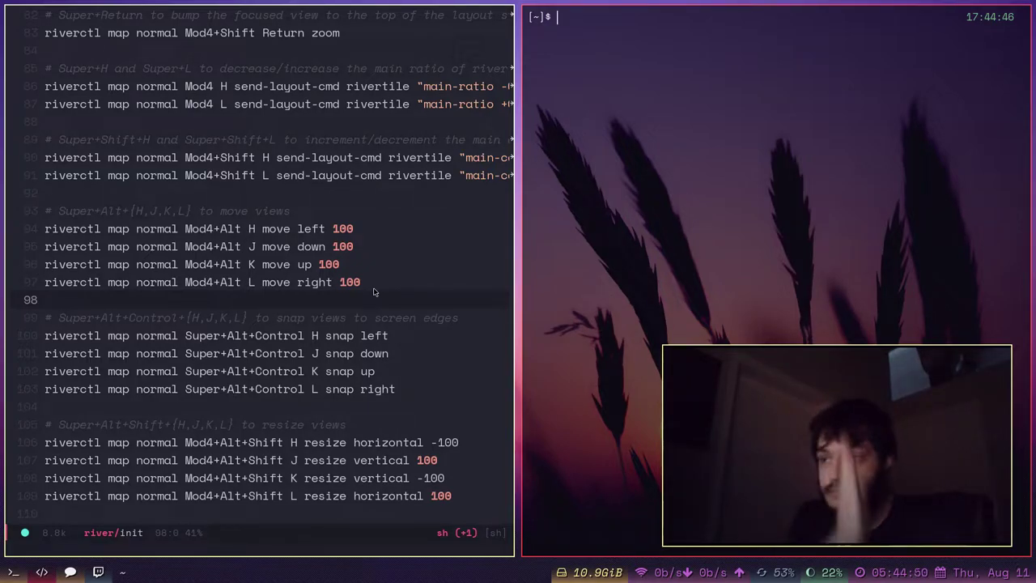
key("super+l")
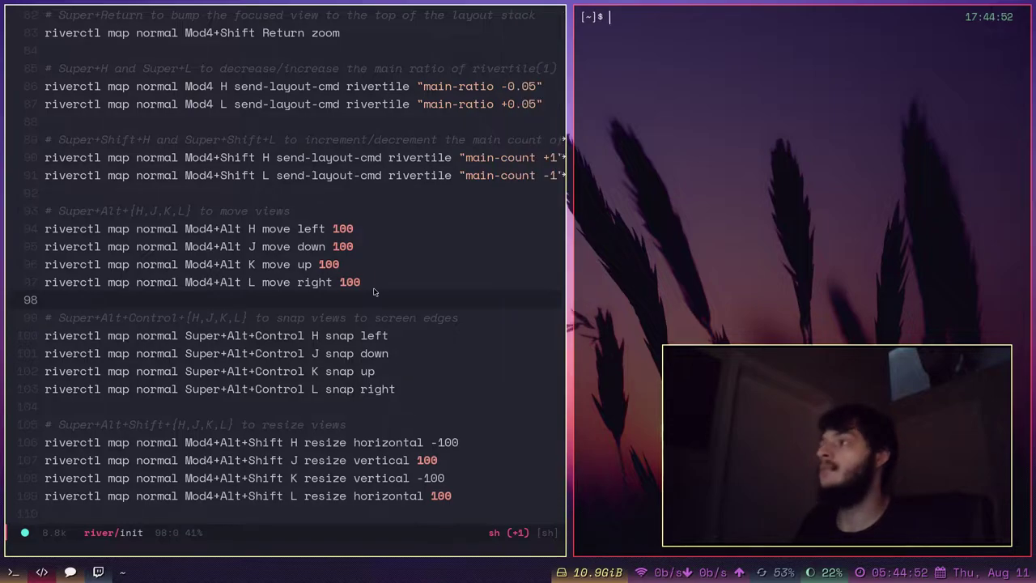
key("super+h")
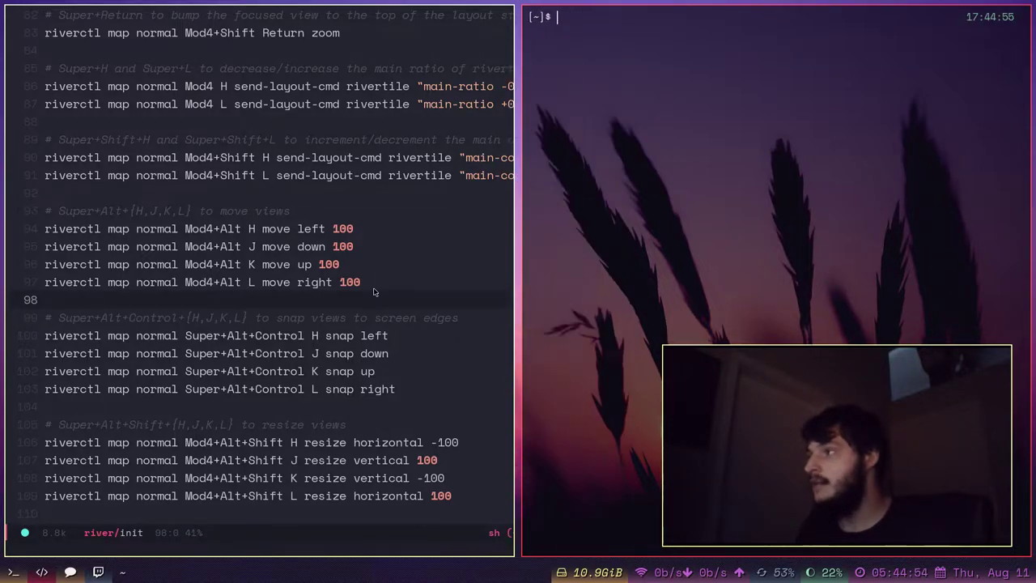
- Shift the split between the init file and the terminal back and forth, ending with equal widths
key("super+h")
key("super+h")
key("super+l")
key("super+l")
key("super+l")
key("super+h")
key("super+h")
key("super+l")
key("super+l")
key("super+h")
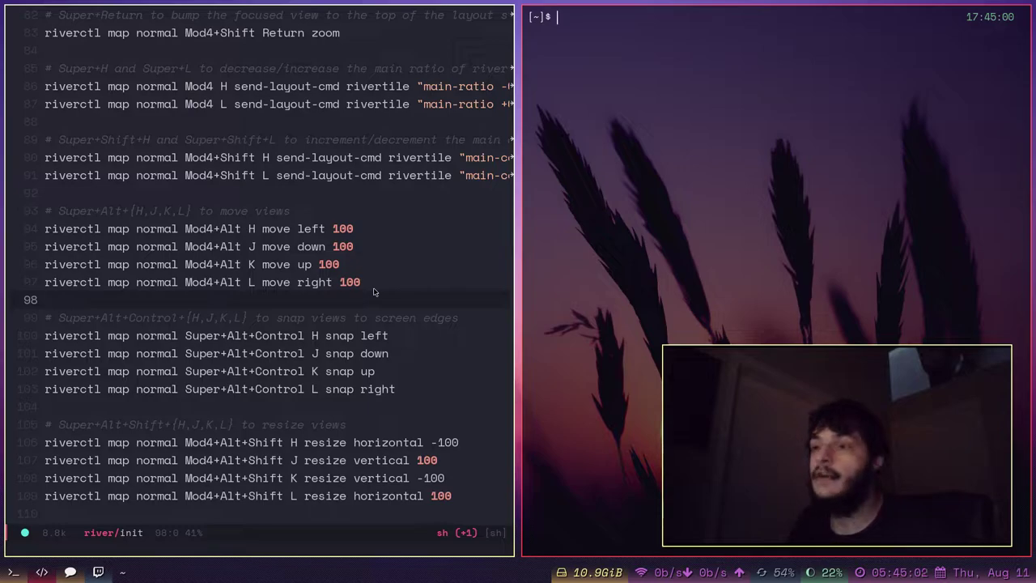
- Narrow and widen the init file view around the even split, and cycle the focus to the init file
key("super+h")
key("super+l")
key("super+l")
key("super+h")
key("super+j")
key("super+j")
key("super+j")
key("super+j")
key("super+j")
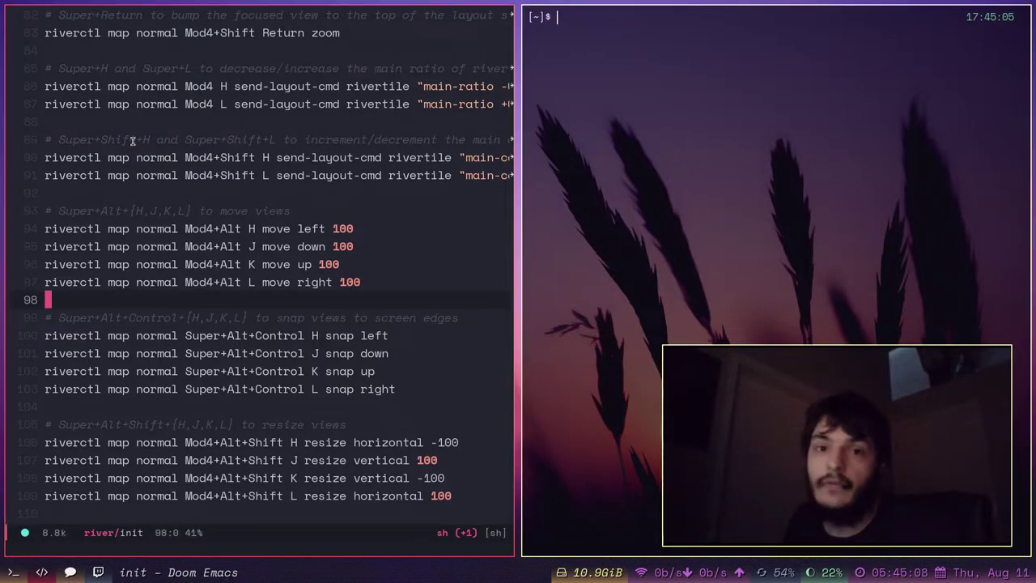
- Refocus the terminal, move the split one step each way and restore the even layout
left_click(679, 294)
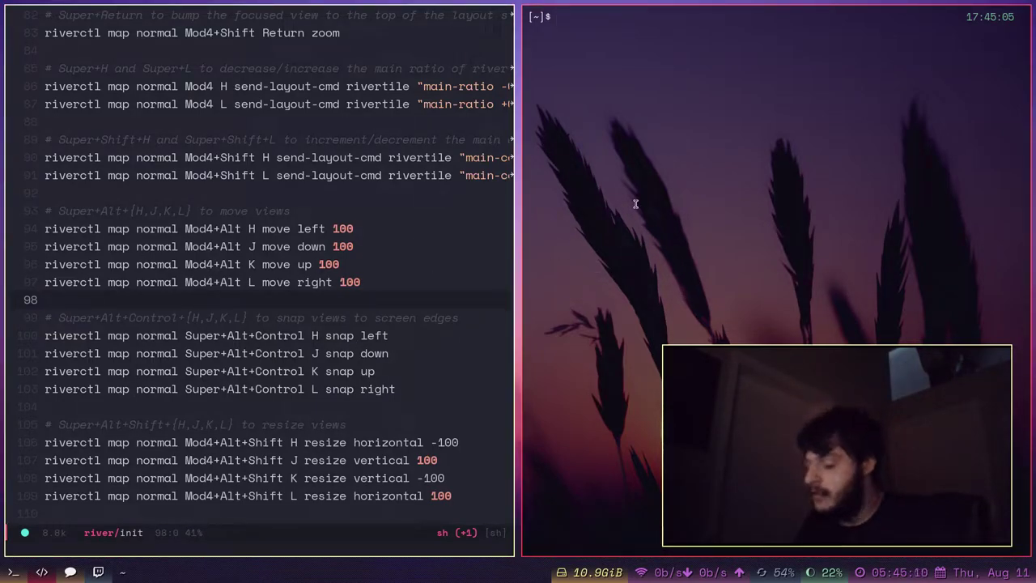
key("super+h")
key("super+l")
key("super+l")
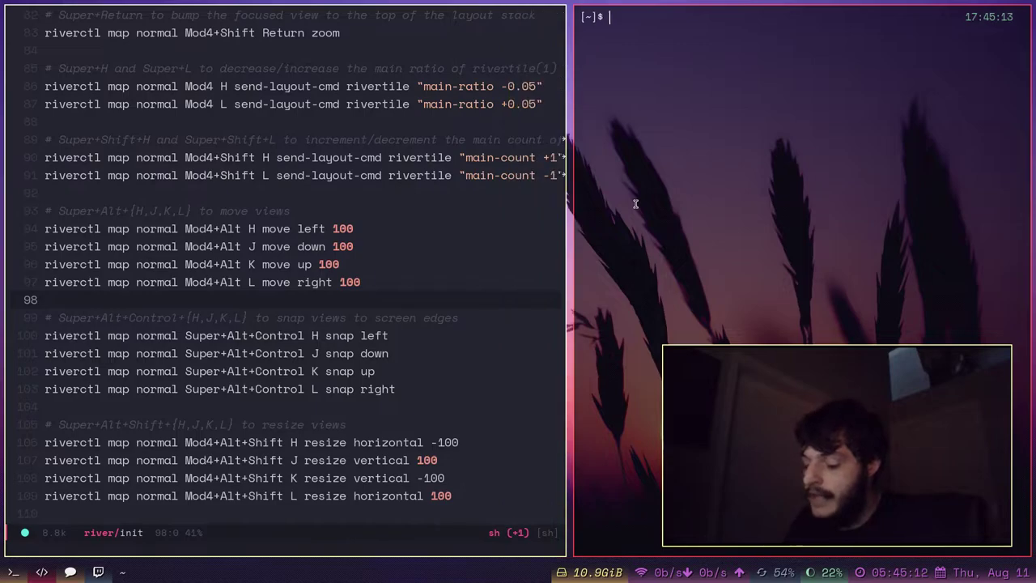
key("super+h")
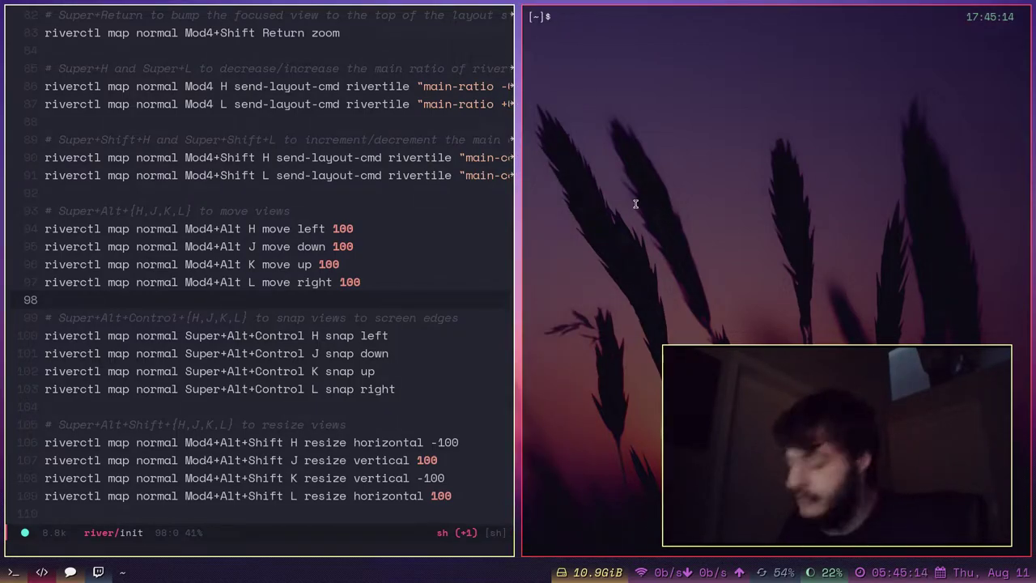
- Widen the init file view two steps, shrink it below half the width and focus it
key("super+l")
key("super+l")
key("super+h")
key("super+h")
key("super+h")
key("super+h")
key("super+l")
key("super+k")
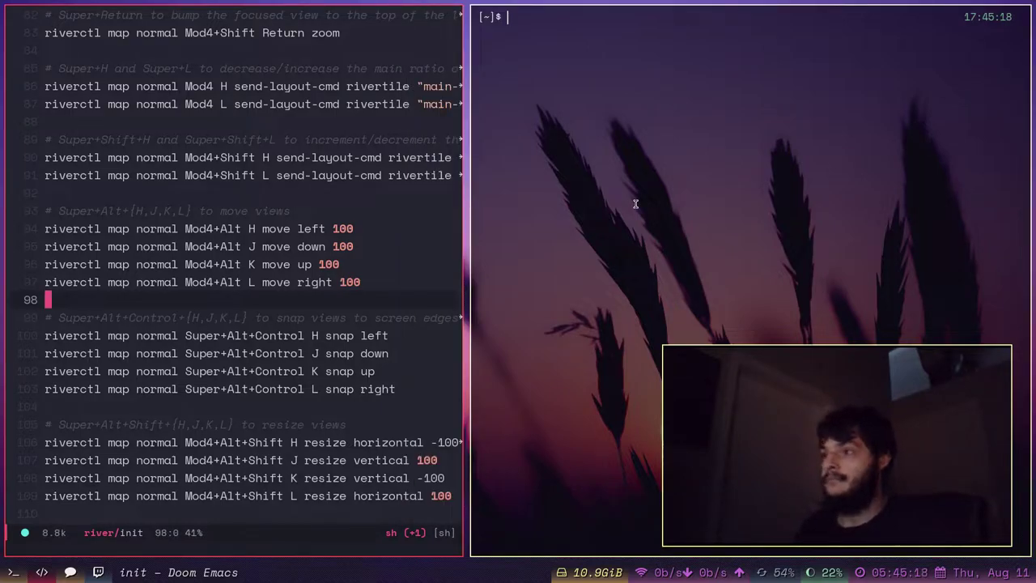
- Focus the terminal, enlarge it one step and return the split to equal widths
left_click(792, 198)
key("super+h")
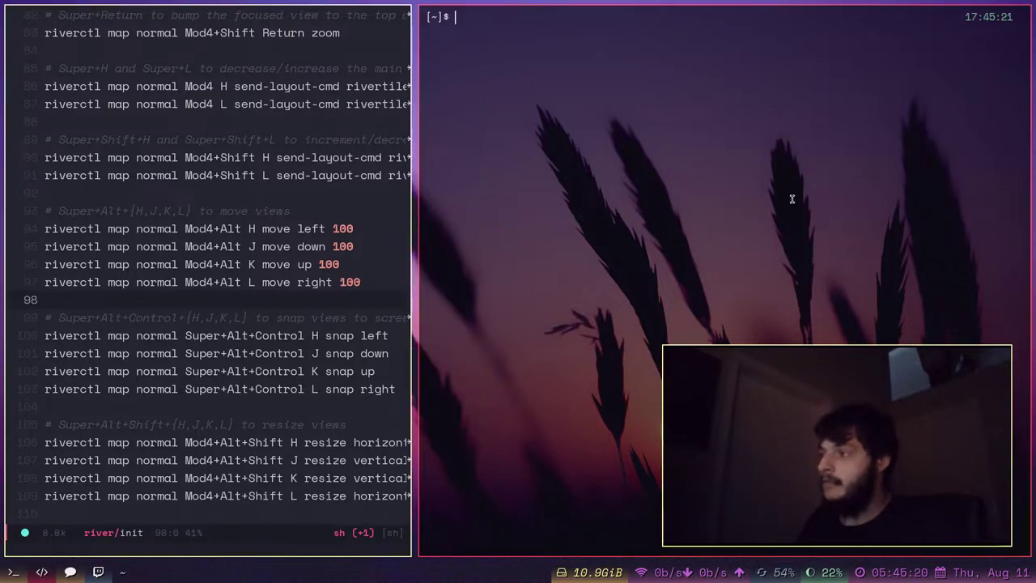
key("super+l")
key("super+l")
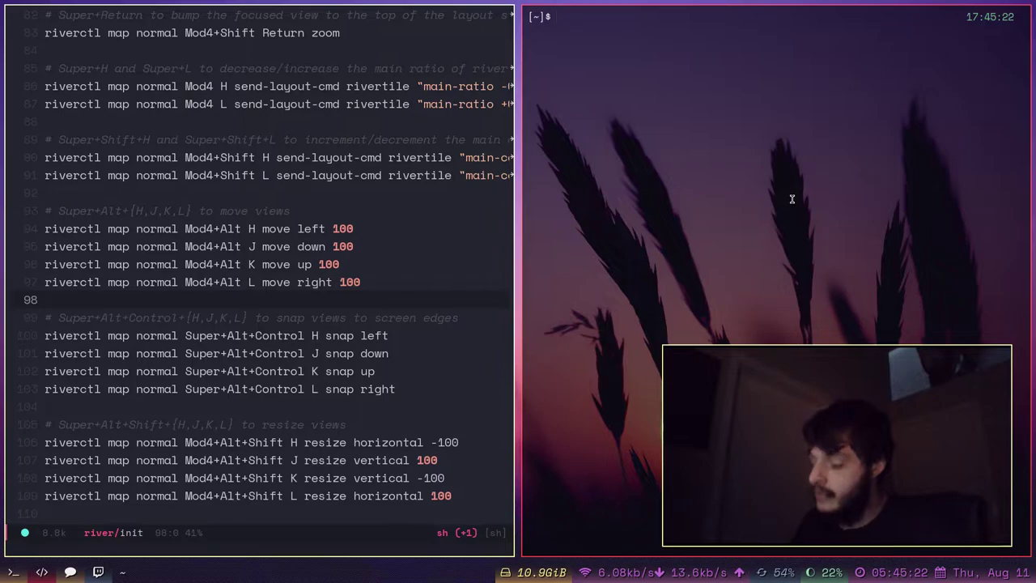
- Alternate decreasing and increasing the main ratio, end on the even split and cycle the focus between the views
key("super+h")
key("super+l")
key("super+h")
key("super+l")
key("super+l")
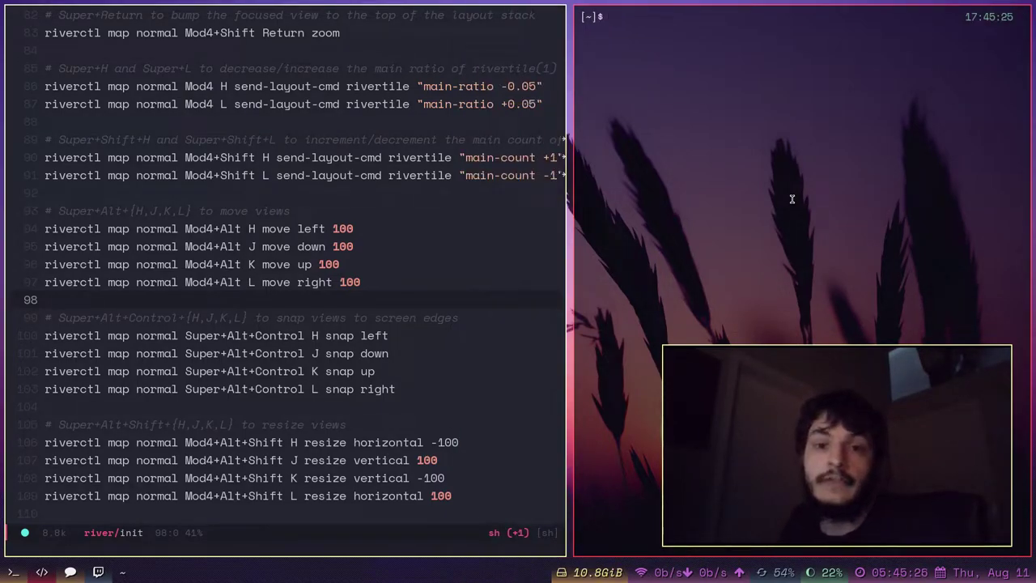
key("super+h")
key("super+h")
key("super+l")
key("super+j")
key("super+j")
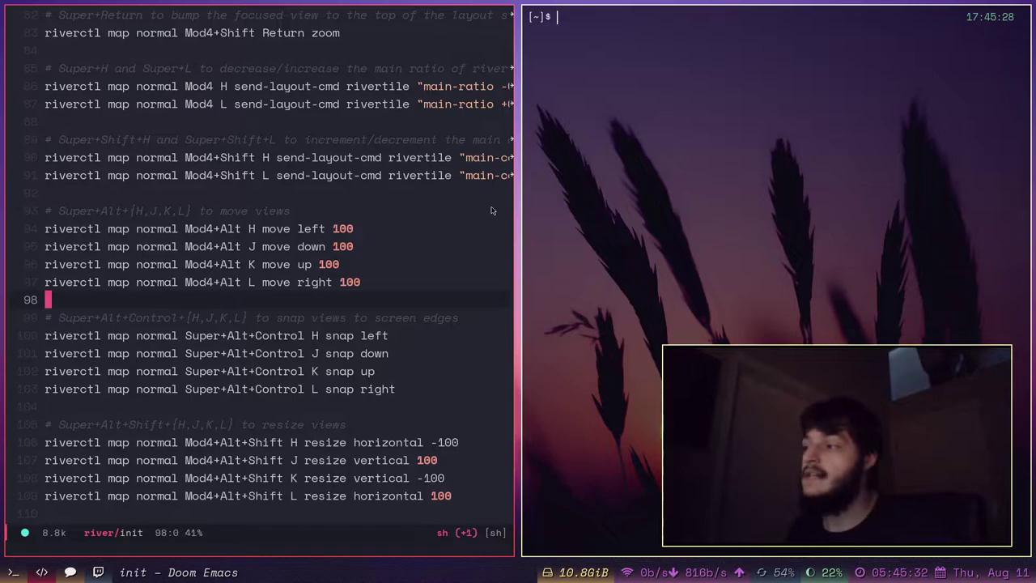
- Float the terminal out of the tiled layout, shrink it and place it over the middle of the init file
left_click_drag(587, 71, 591, 96, "super")
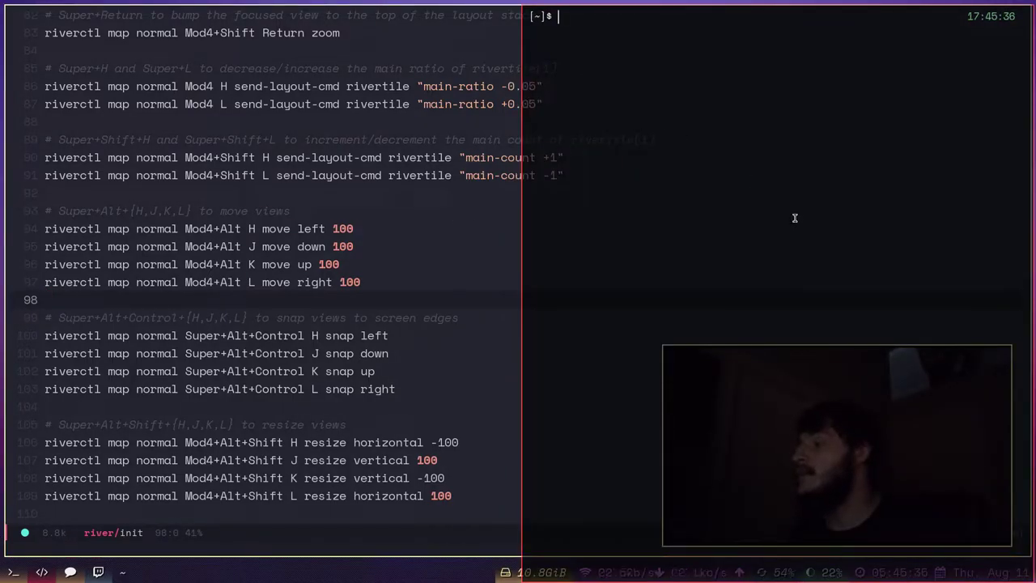
left_click_drag(951, 455, 513, 295, "super")
left_click_drag(514, 295, 593, 288, "super")
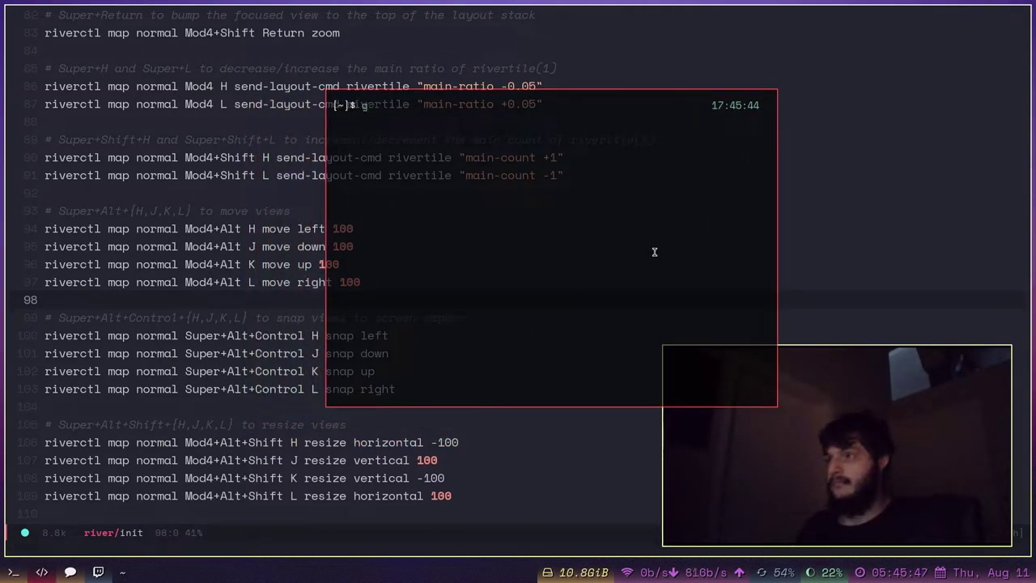
- Run htop in the floating terminal and enlarge its window to show more of the process list
type("htop")
key("Return")
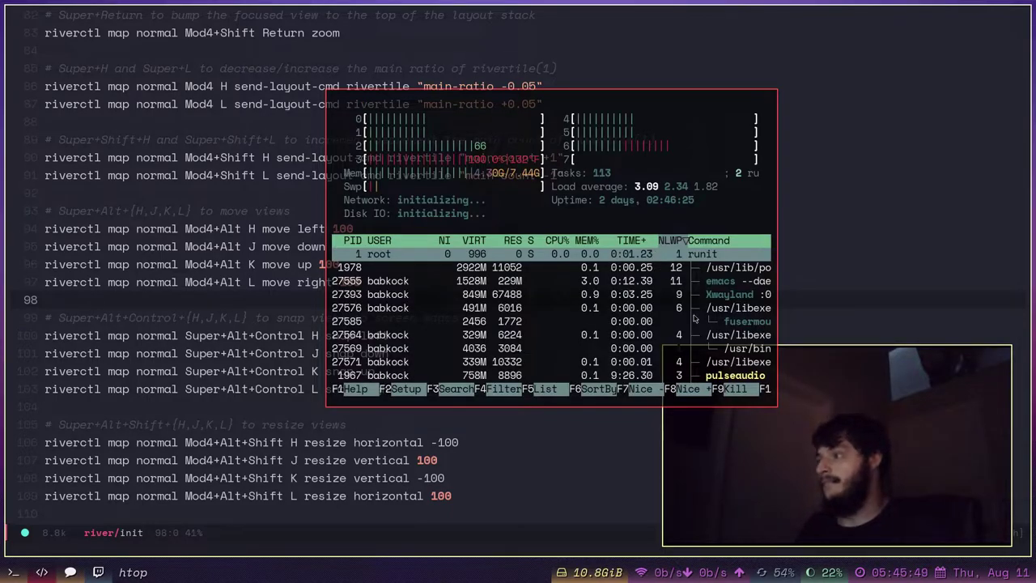
left_click_drag(656, 255, 918, 441)
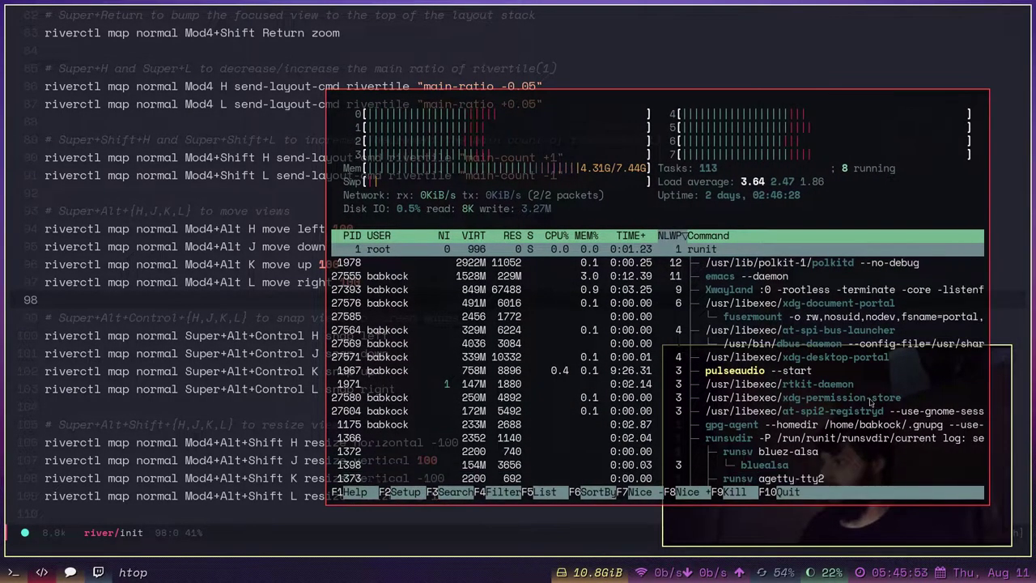
- Examine the processes running under river in the htop tree, down to rivertile, quit htop and close the floating terminal
scroll(804, 369, "down", 3)
scroll(804, 368, "down", 3)
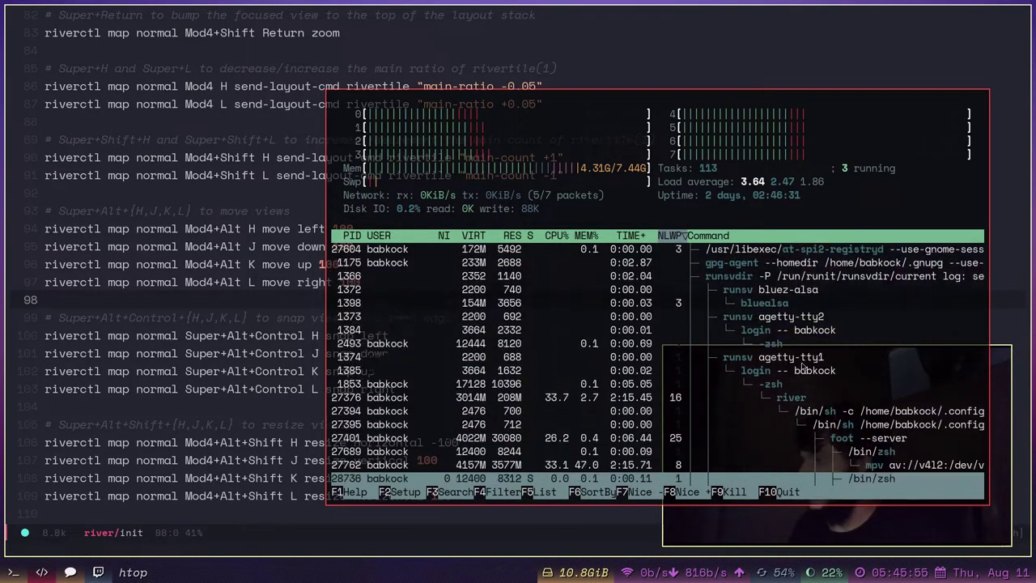
key("Up")
key("Up")
key("Up")
key("Up")
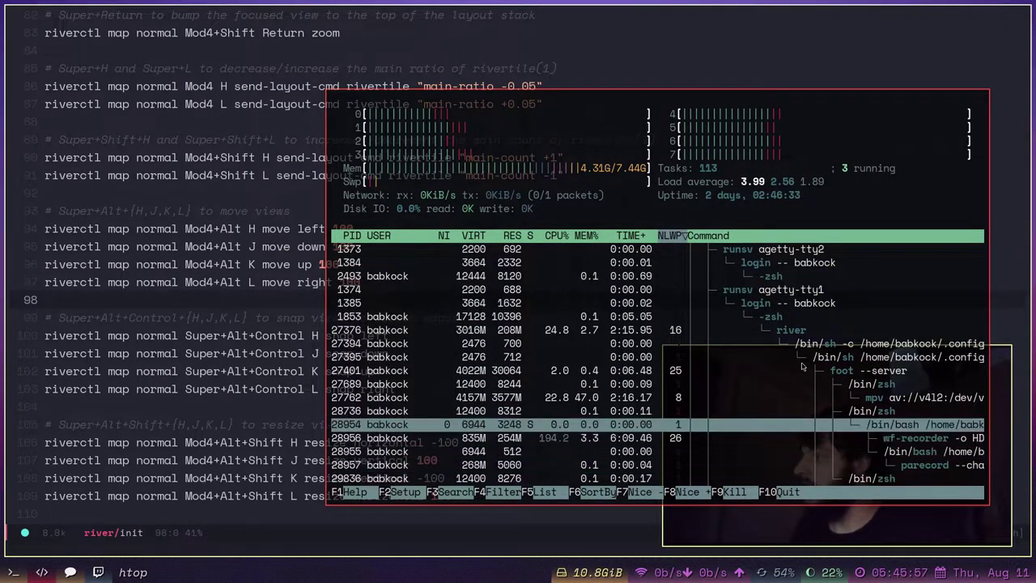
key("Down")
key("Down")
key("Down")
key("Down")
key("Down")
key("Down")
key("Down")
key("Down")
key("Down")
key("Down")
key("Down")
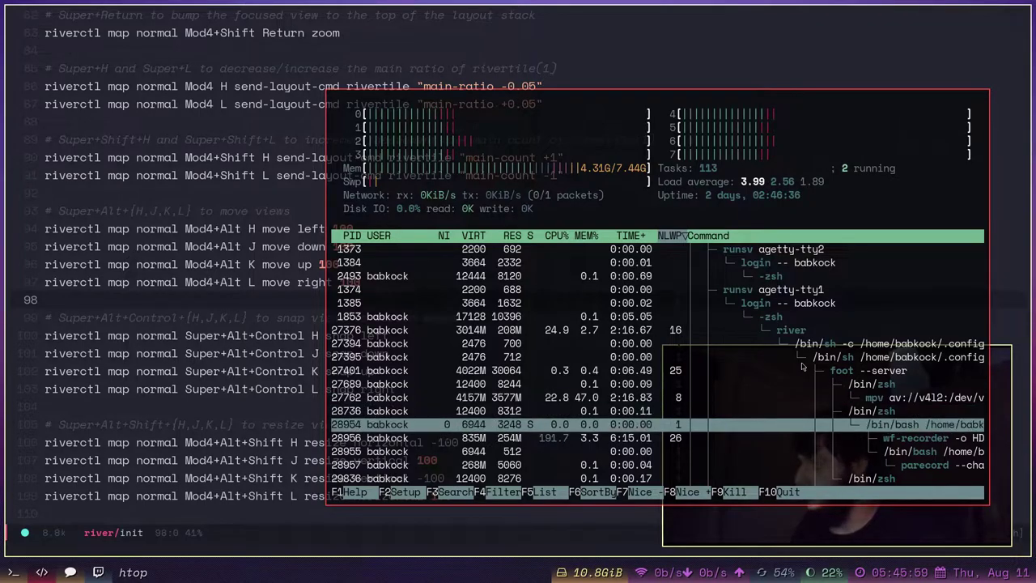
key("Down")
key("Down")
key("Down")
key("Down")
key("Down")
key("Up")
key("Up")
key("Up")
key("Up")
key("Up")
key("Up")
key("Up")
key("Up")
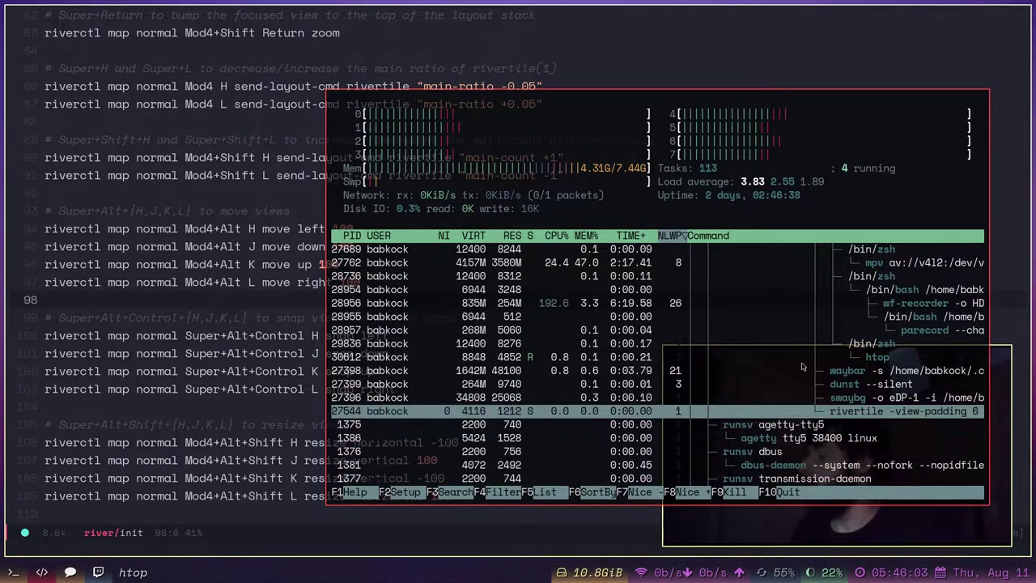
key("q")
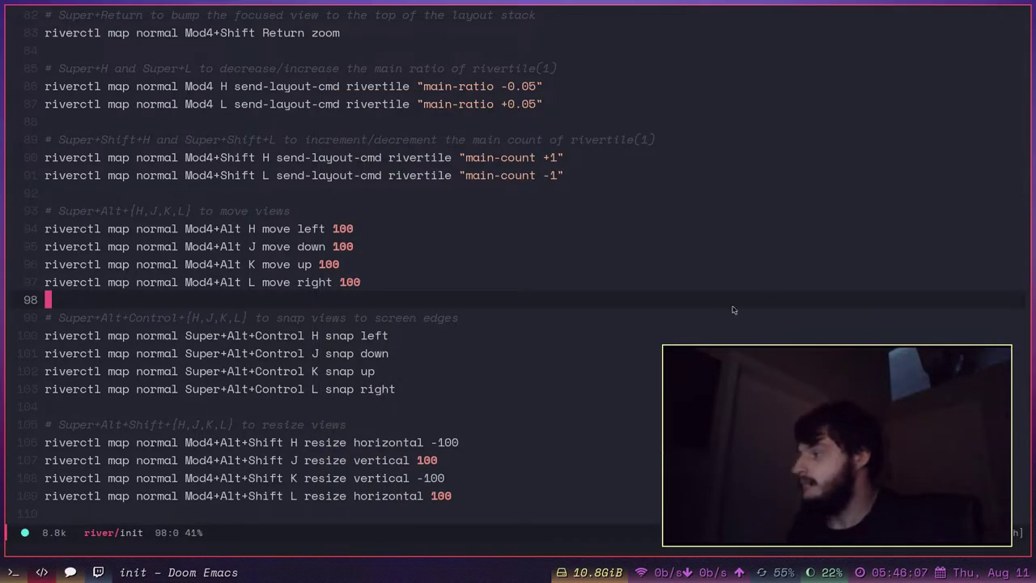
- Go back to the start of the init file and place the cursor at the beginning of the swaybg wallpaper line
scroll(272, 300, "up", 20)
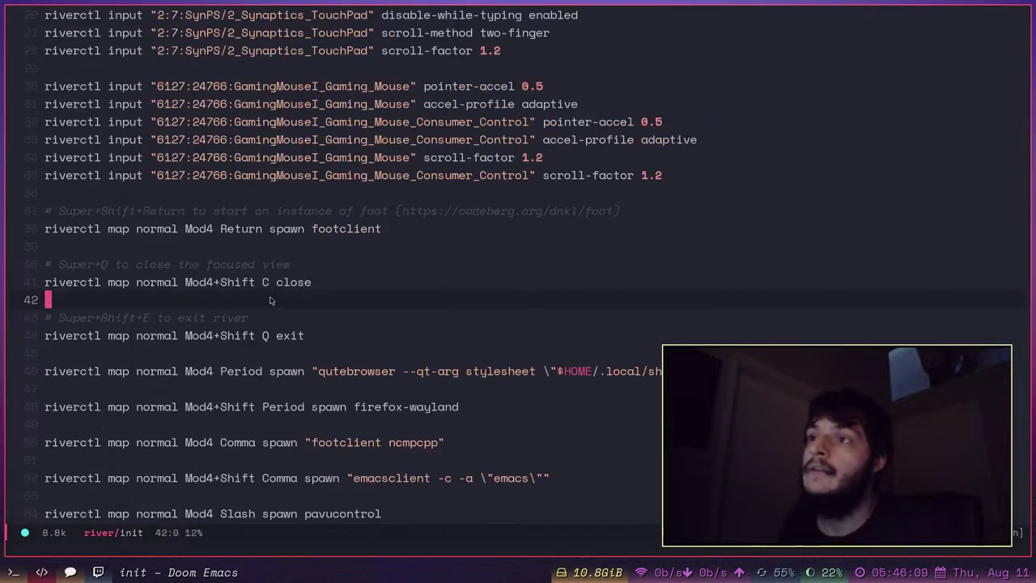
left_click(81, 212)
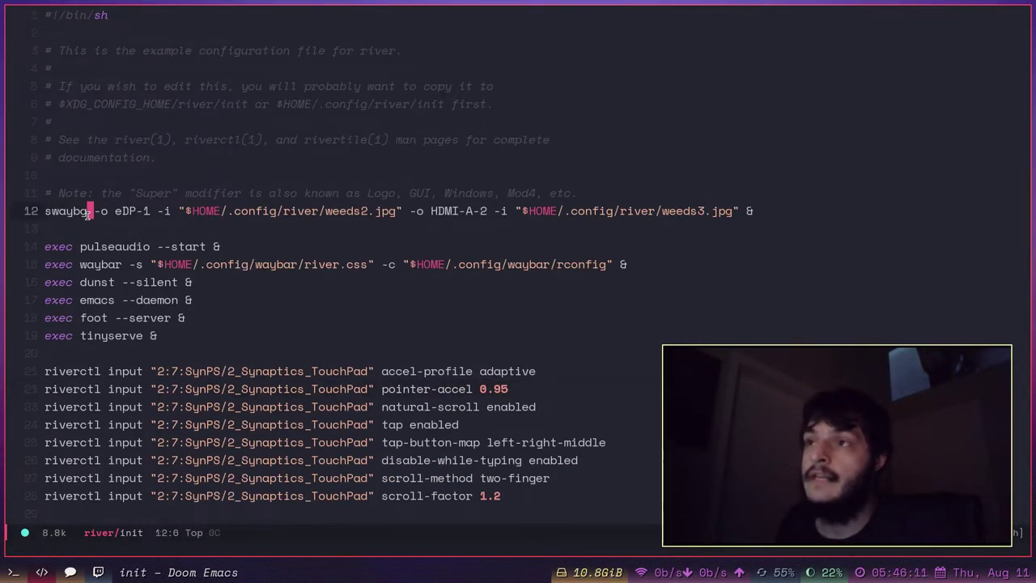
left_click(69, 212)
left_click(51, 212)
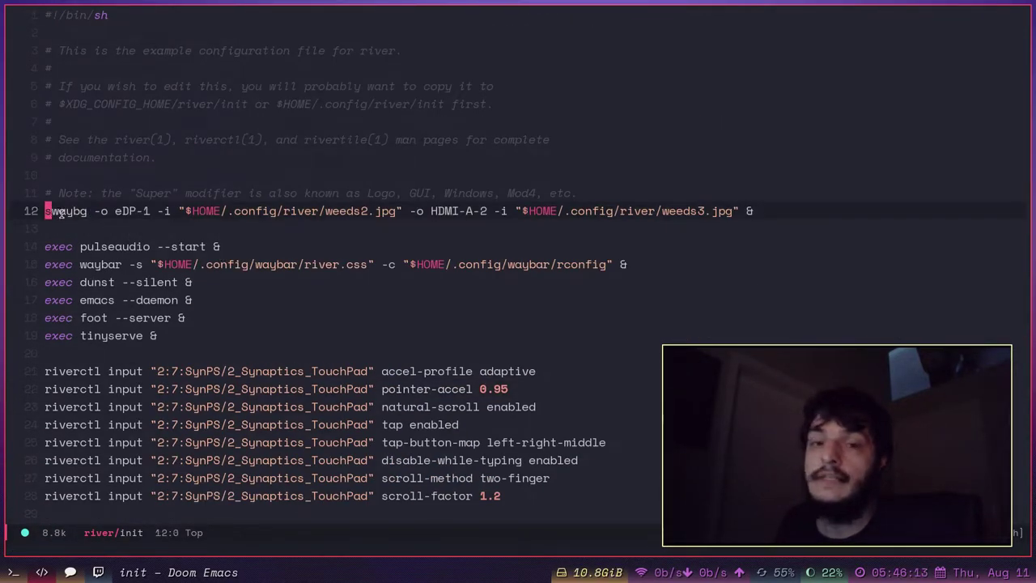
- View the empty, browser and terminal tags one after another, and return to the tag holding the river init file
left_click(433, 212)
left_click(95, 570)
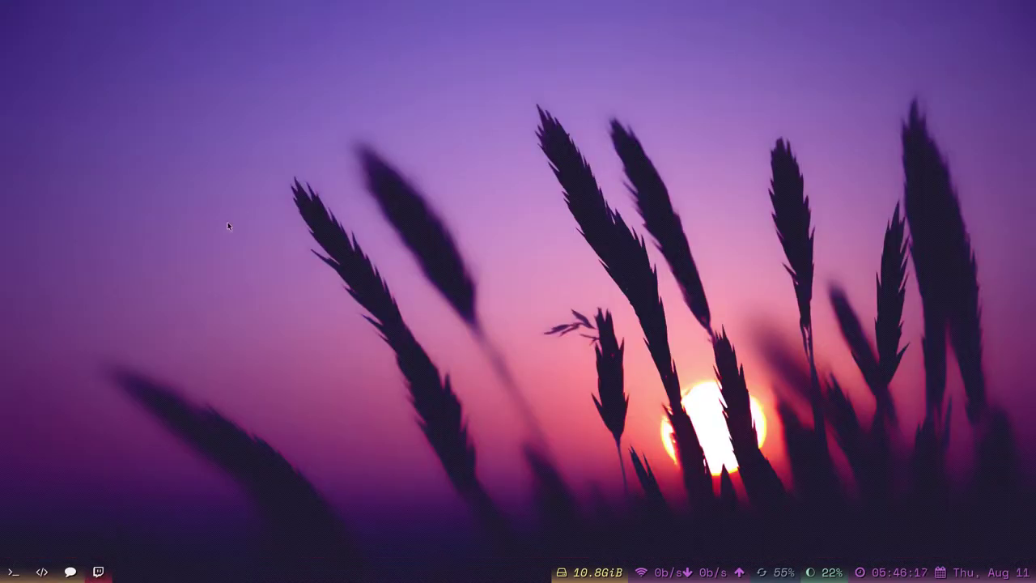
left_click(43, 571)
left_click(70, 572)
left_click(14, 572)
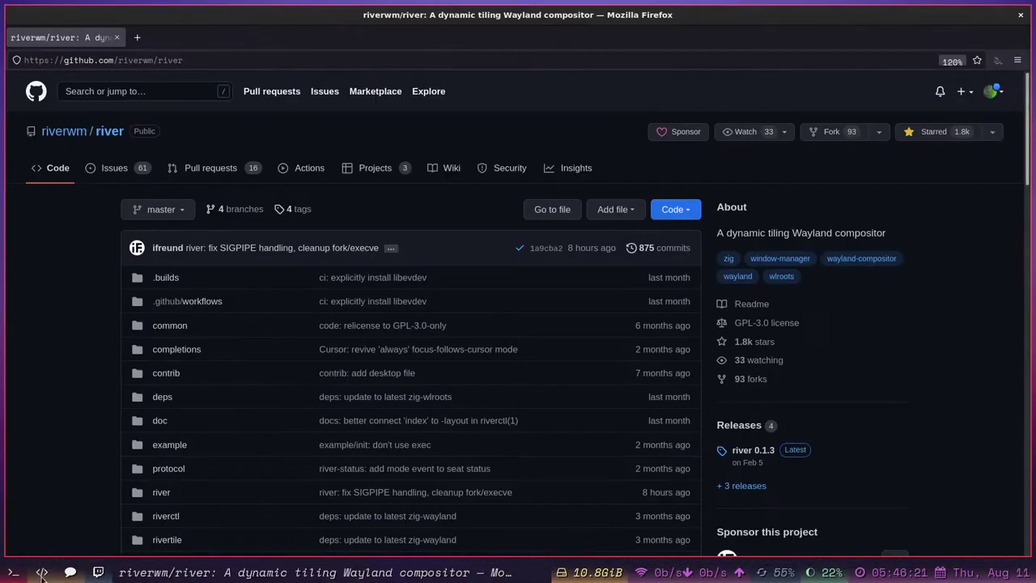
left_click(97, 573)
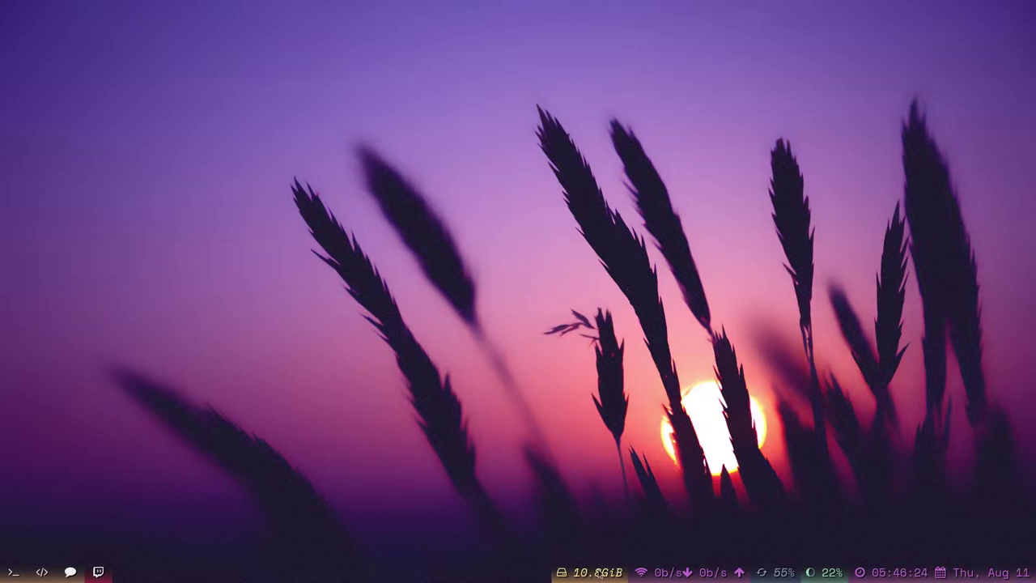
left_click(69, 573)
left_click(42, 573)
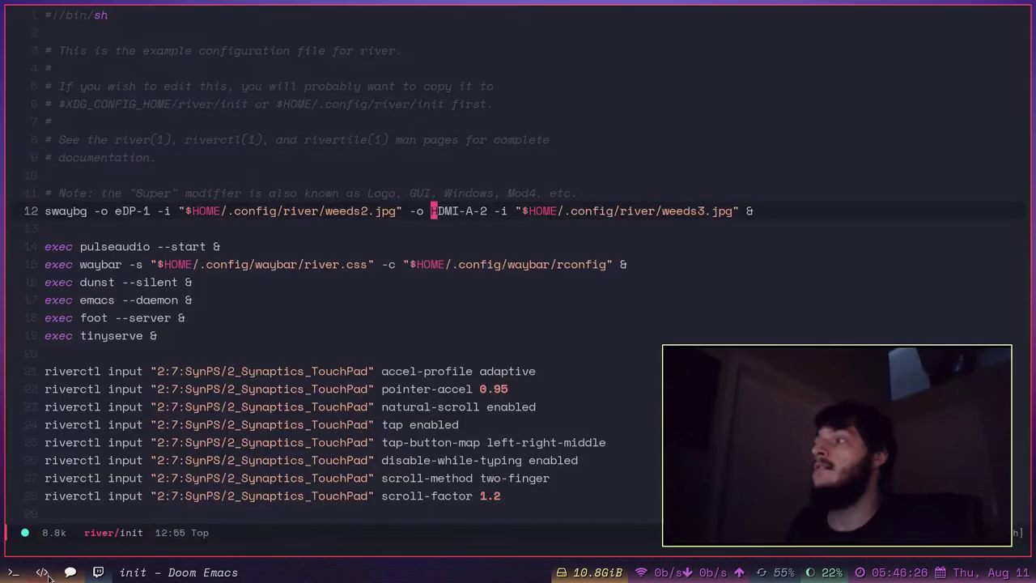
- Look over the autostart exec lines and the riverctl input settings in the init file
scroll(319, 225, "down", 10)
scroll(317, 227, "up", 10)
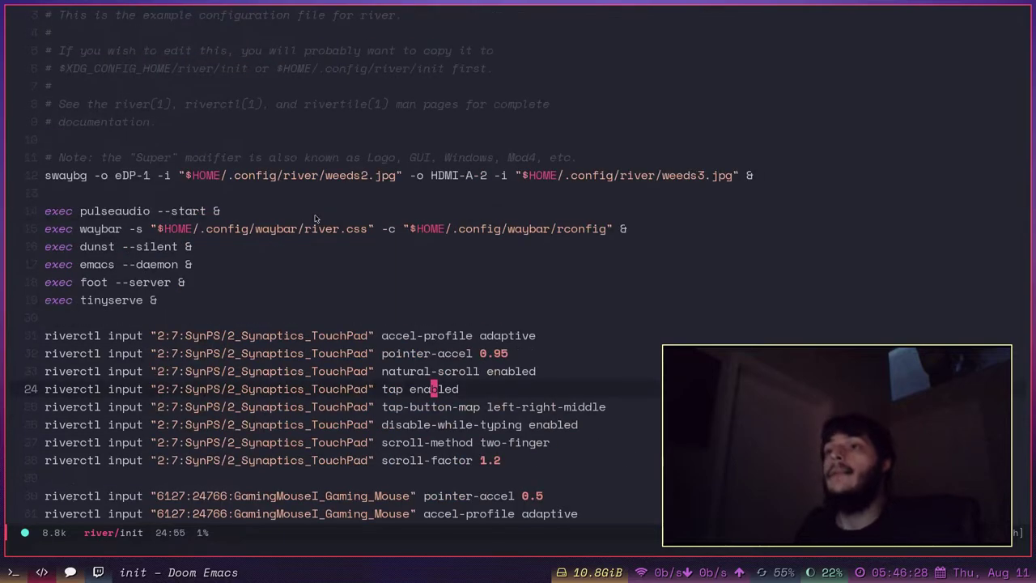
left_click(279, 288)
left_click(268, 300)
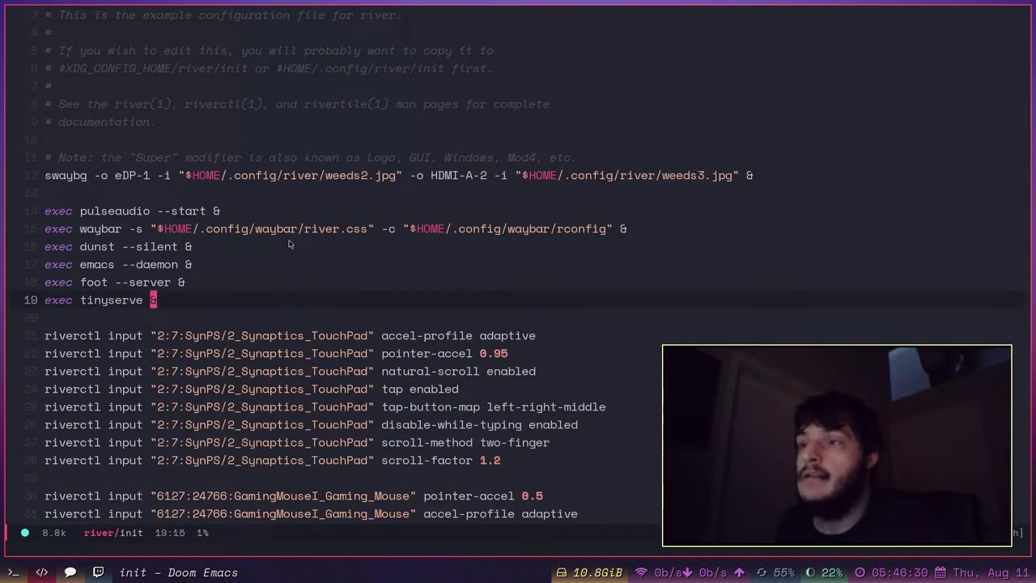
scroll(284, 256, "up", 1)
scroll(284, 256, "down", 6)
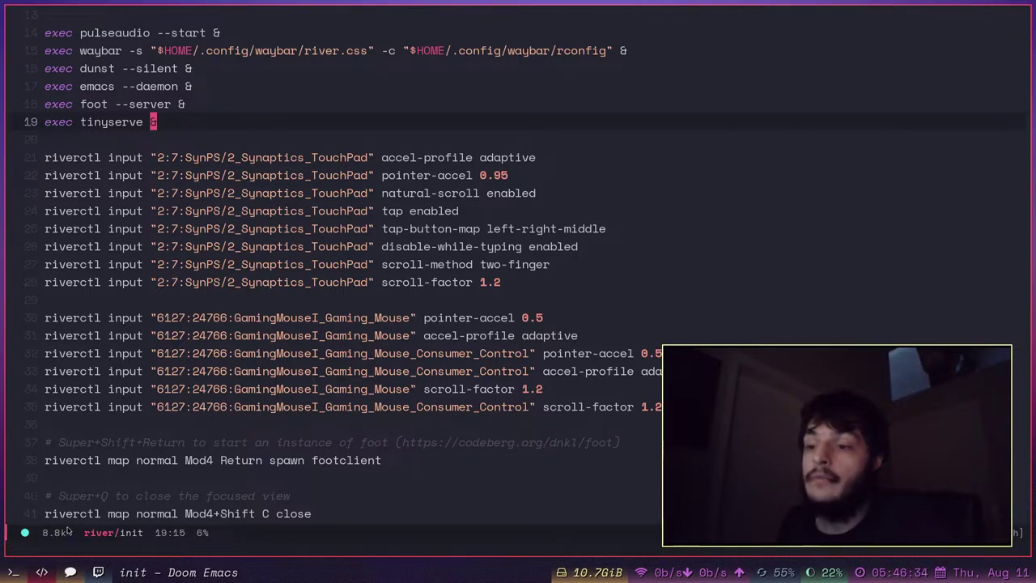
- Toggle the terminal and browser tags alongside the editor, ending with only browser and editor shown together
right_click(70, 573)
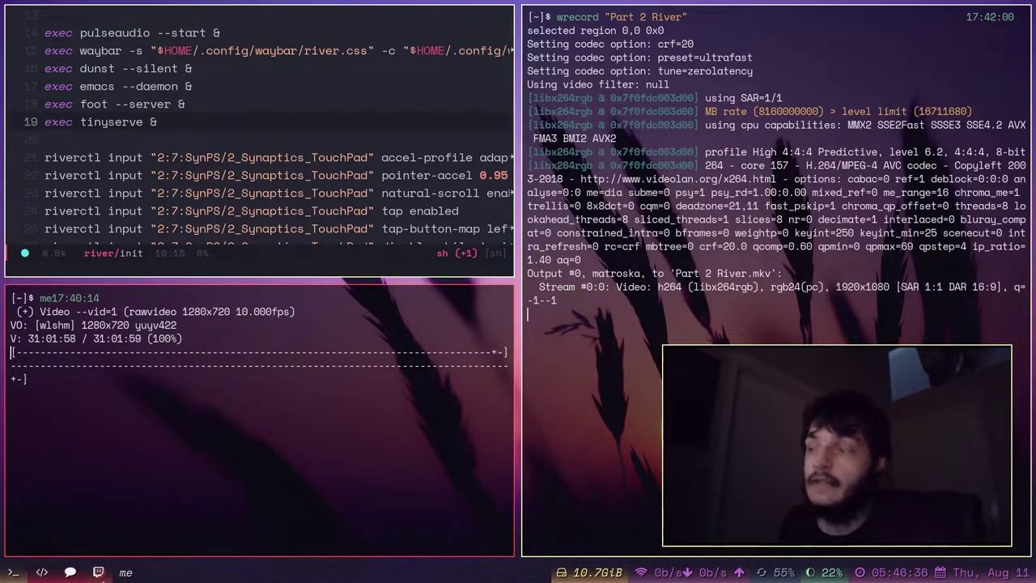
right_click(16, 574)
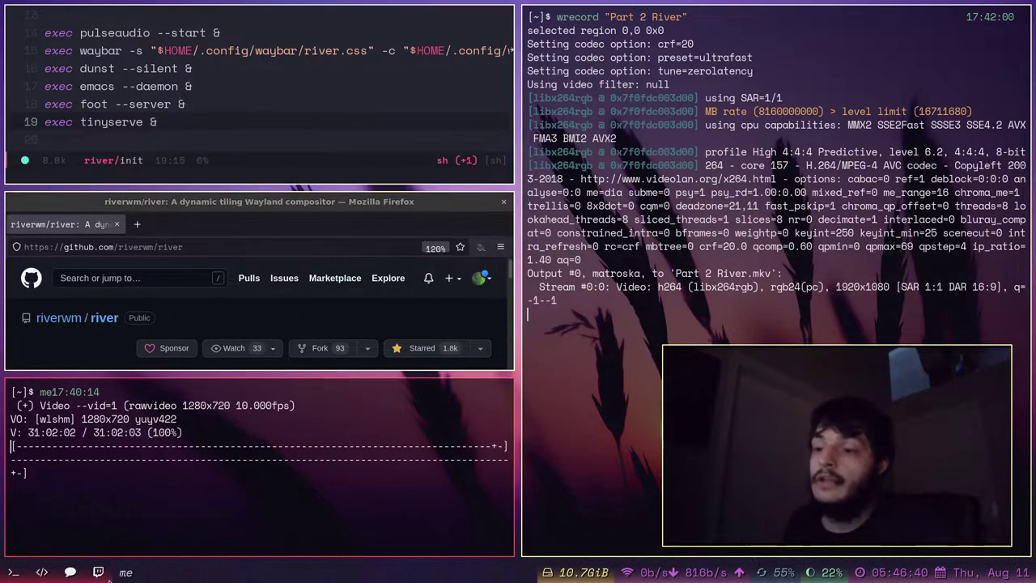
right_click(96, 577)
right_click(71, 578)
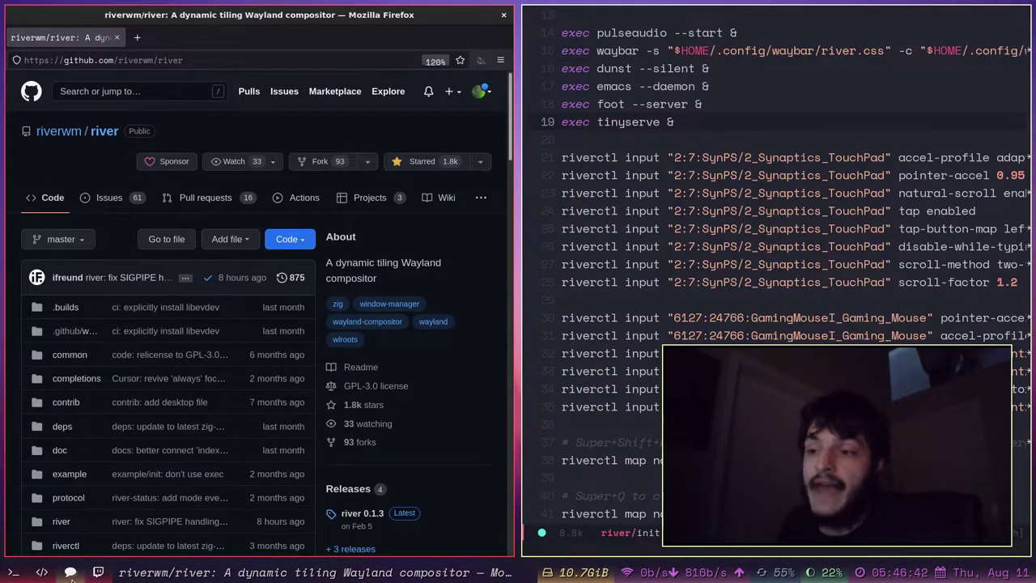
- Toggle combinations of the browser, editor and terminal tags, ending with only the terminal windows in view
right_click(71, 577)
right_click(42, 575)
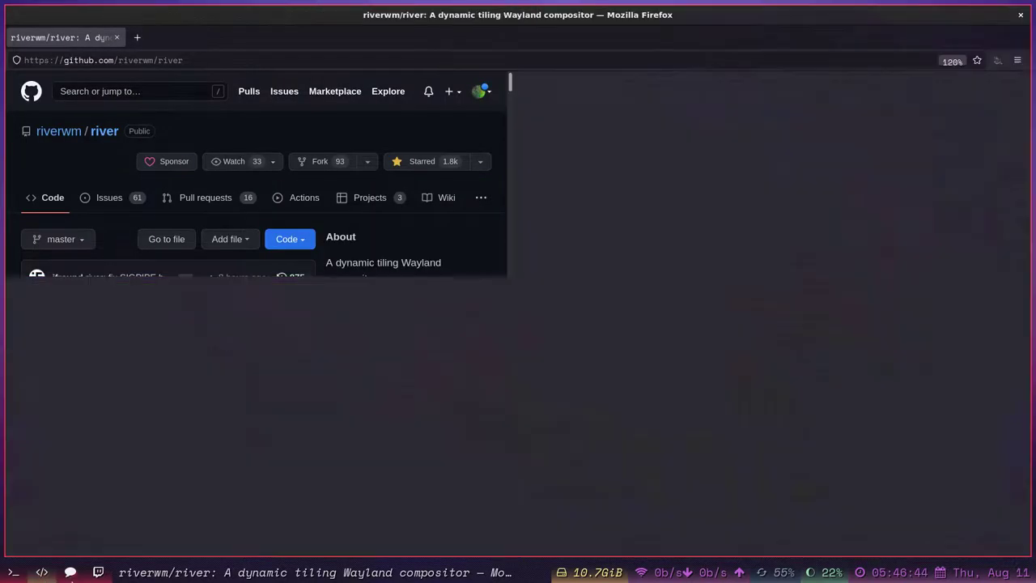
right_click(71, 577)
right_click(42, 575)
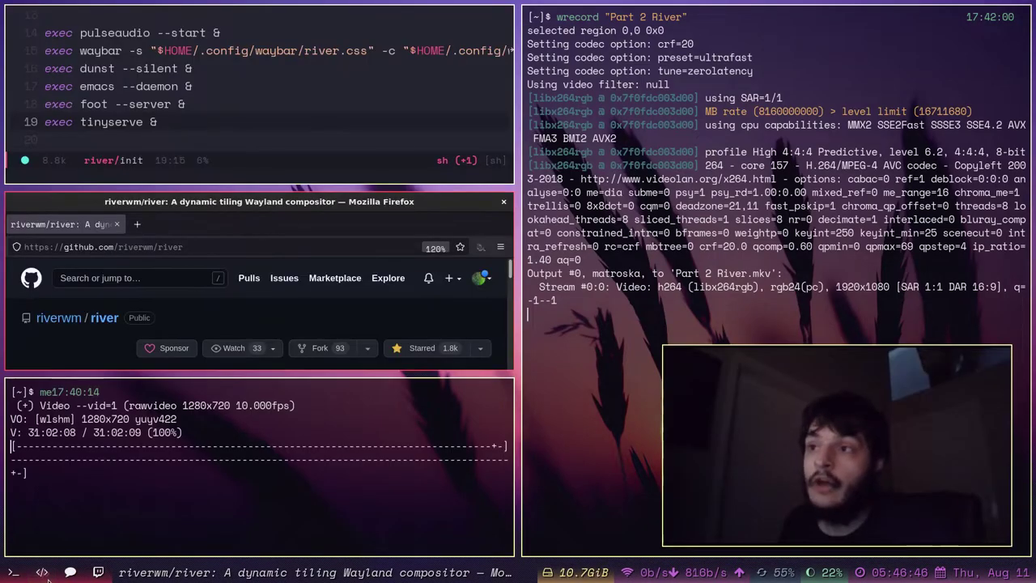
right_click(21, 577)
right_click(44, 576)
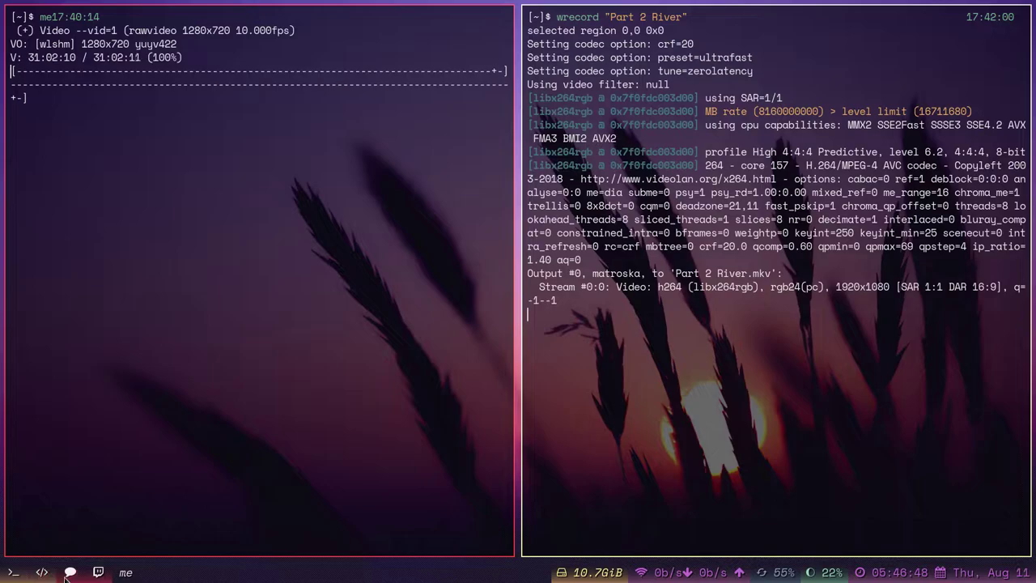
- Cycle focus through the editor, empty, browser and terminal tags, finishing on the editor with the init file
left_click(42, 573)
left_click(94, 573)
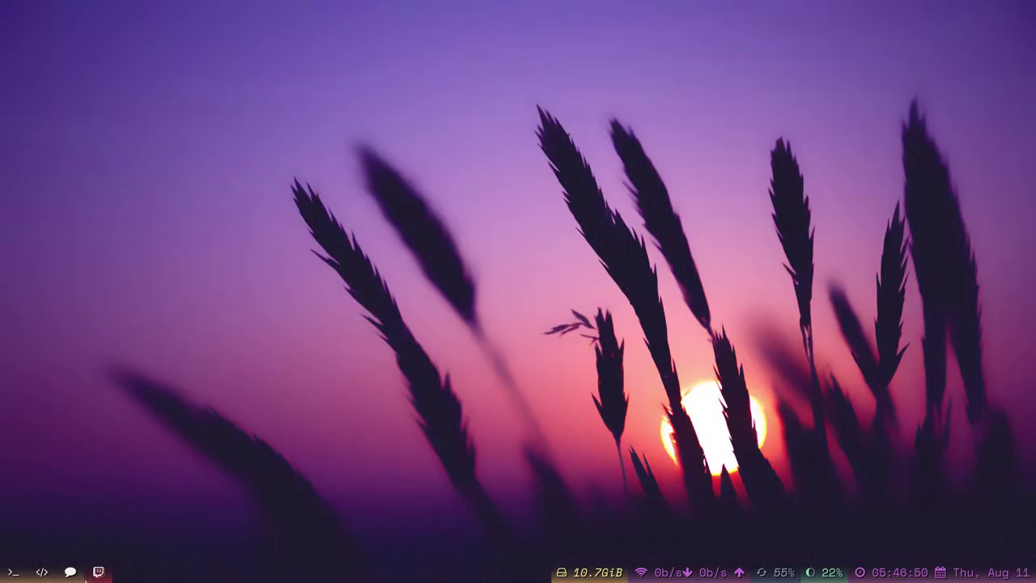
key("super+2")
key("super+3")
key("super+2")
key("super+1")
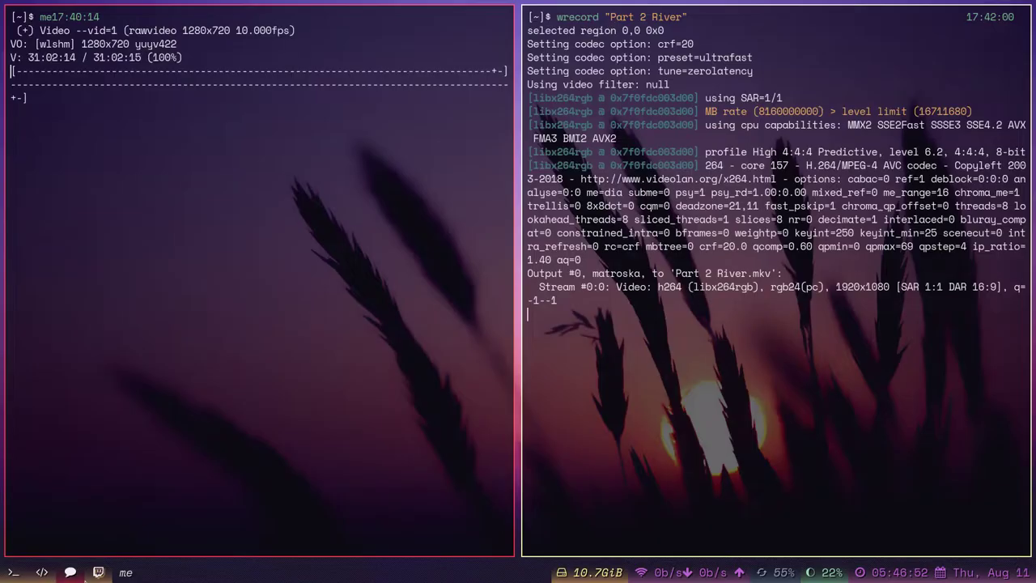
key("super+4")
key("super+3")
key("super+2")
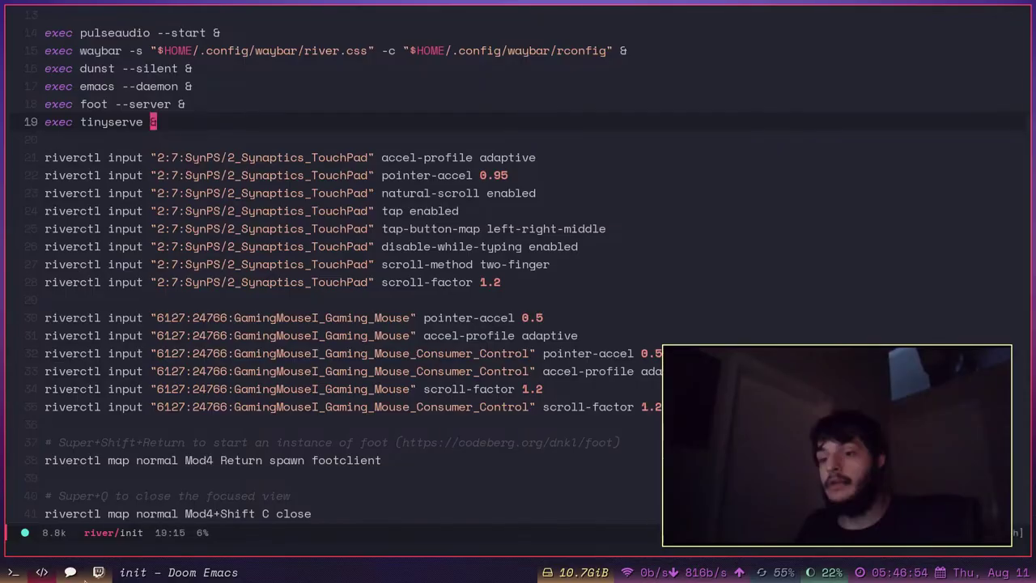
- Briefly toggle the other tags next to the editor, visit the terminal tag alone, and go back to the init file
right_click(80, 577)
right_click(80, 576)
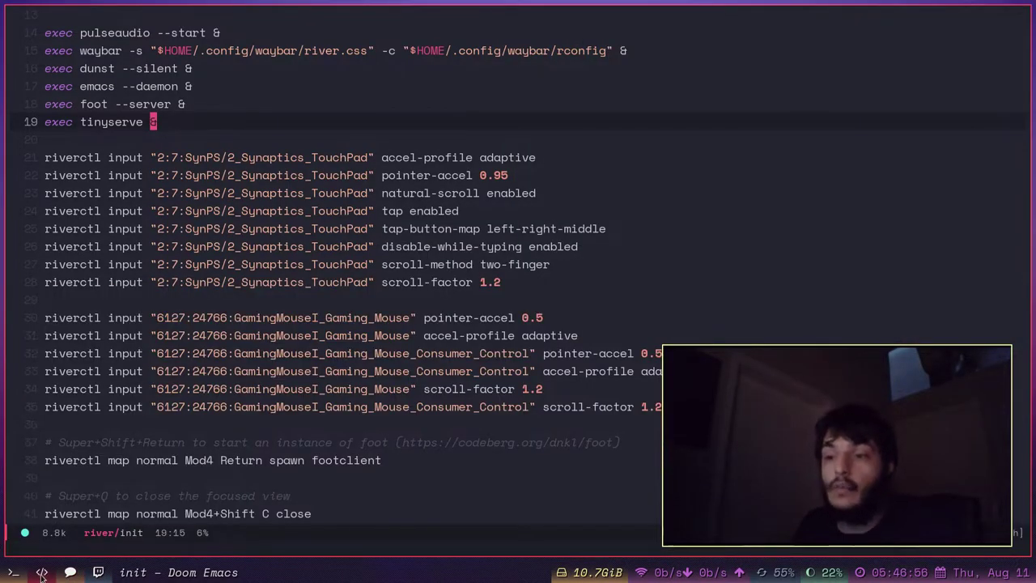
key("super+ctrl+3")
left_click(42, 574)
right_click(16, 575)
right_click(16, 576)
left_click(68, 574)
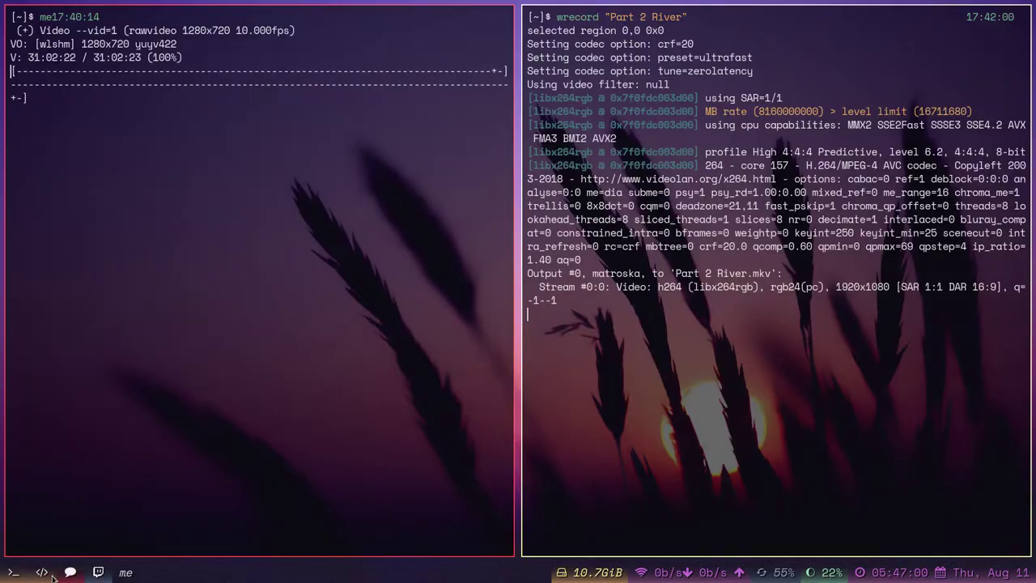
left_click(44, 574)
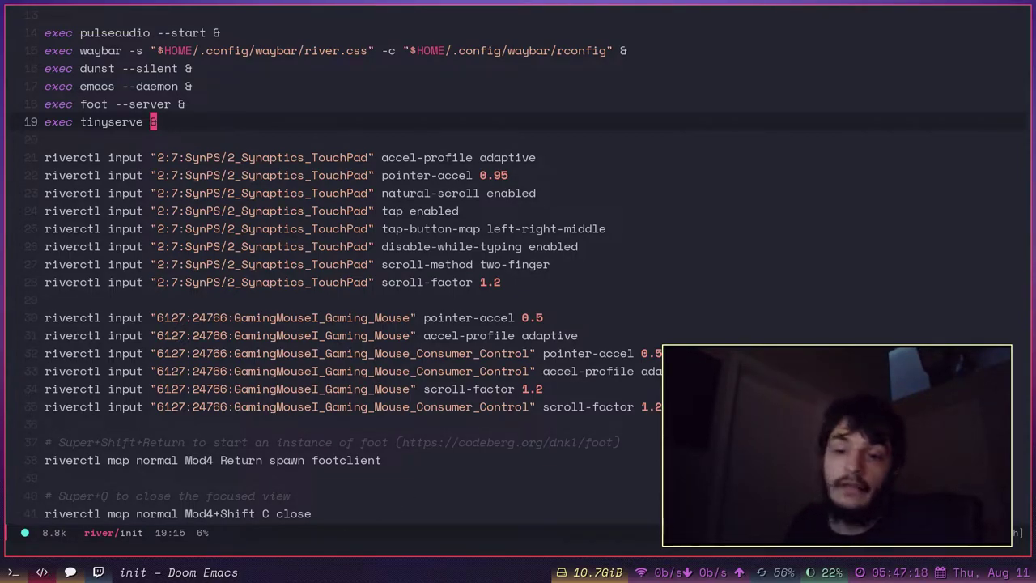
- Look through the input device settings and the riverctl mappings that spawn applications in the init file
key("j")
key("j")
key("j")
key("j")
key("j")
key("j")
key("j")
key("j")
key("j")
key("j")
key("j")
key("j")
key("j")
key("j")
key("j")
key("j")
key("j")
key("j")
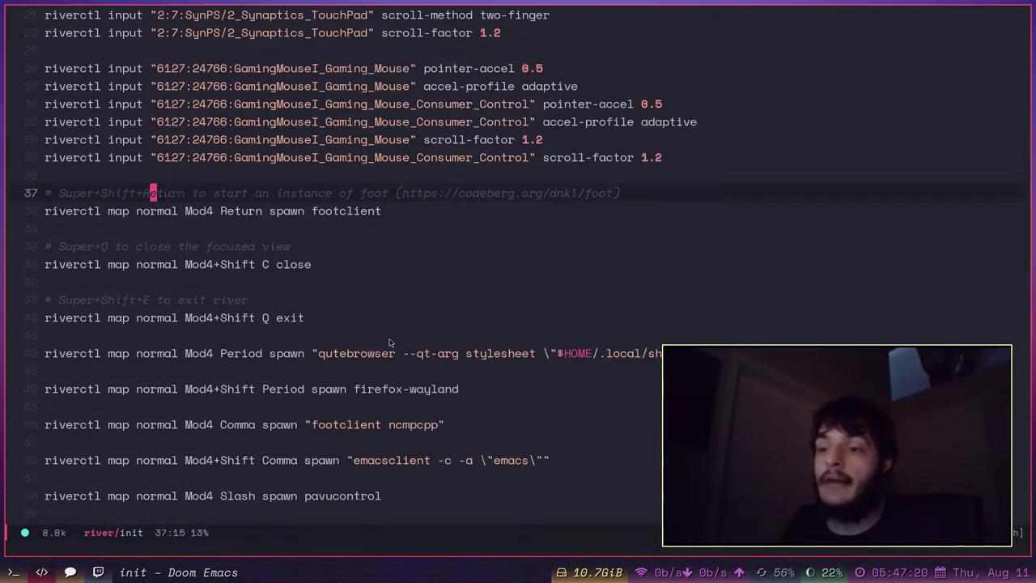
scroll(389, 343, "down", 1)
scroll(389, 343, "down", 5)
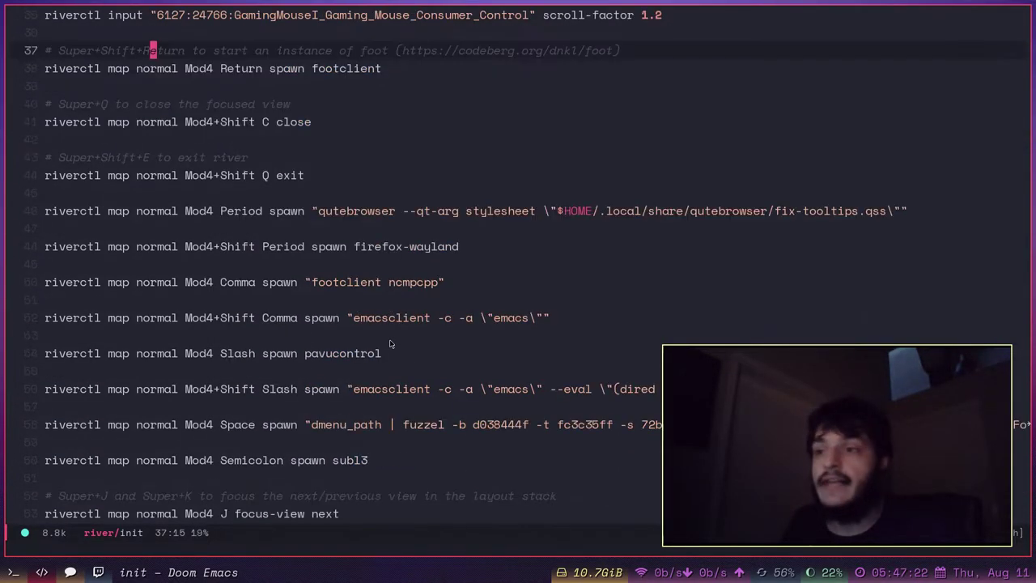
- Go through the view and output focus mappings down to the loop that maps tags 1 to 7
scroll(389, 343, "down", 9)
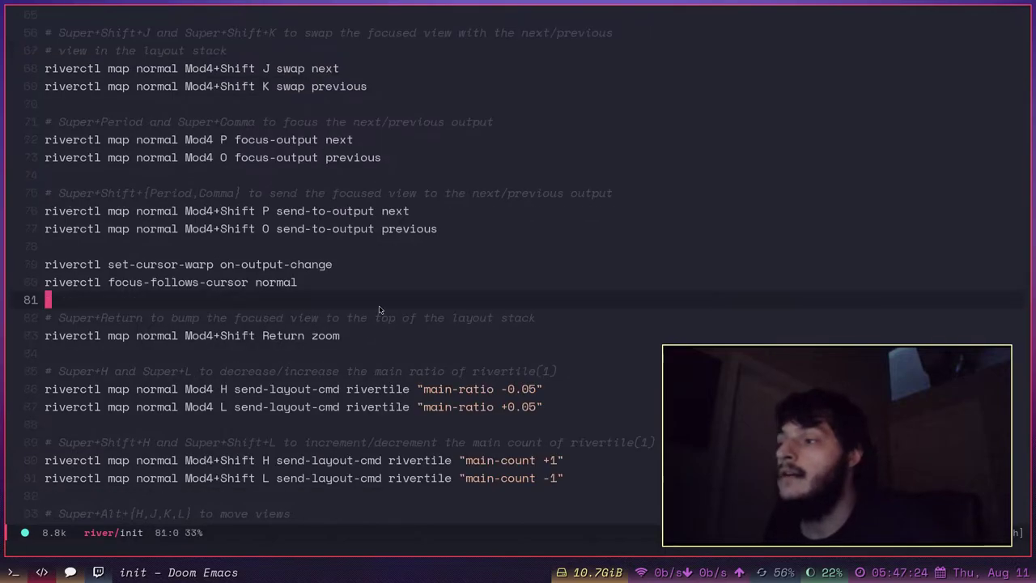
scroll(384, 264, "up", 4)
scroll(385, 264, "down", 4)
scroll(384, 264, "down", 3)
- Switch repeatedly among the terminal, empty, editor and browser tags, ending at the tag mapping loop in the init file
key("super+1")
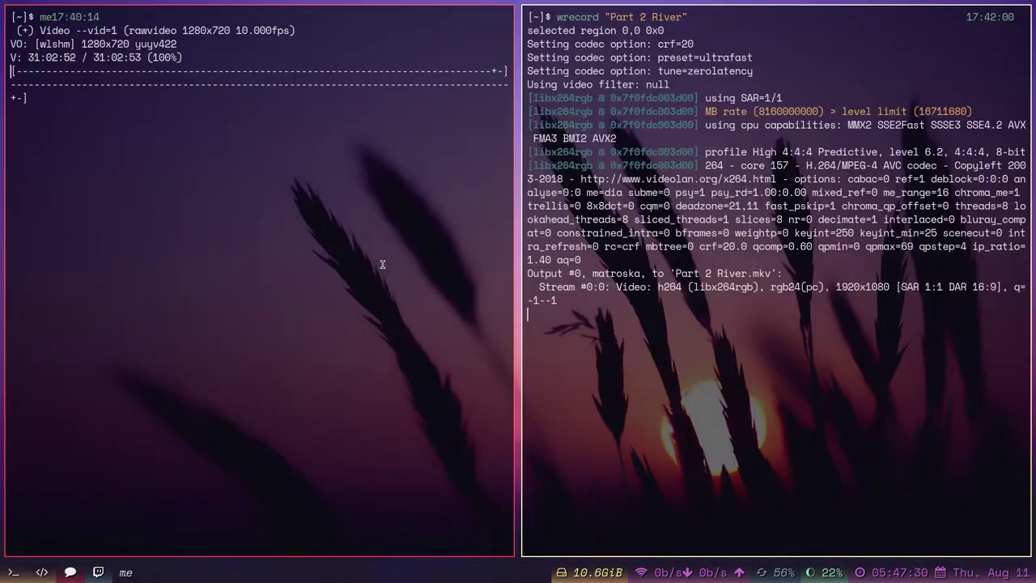
key("super+4")
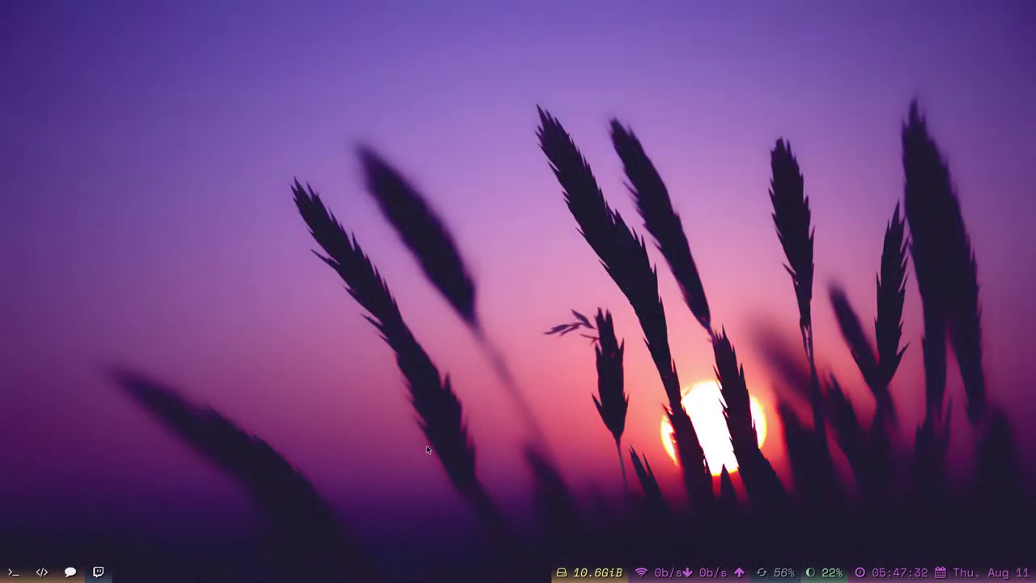
key("super+1")
key("super+4")
key("super+2")
key("super+1")
key("super+4")
key("super+1")
key("super+2")
key("super+3")
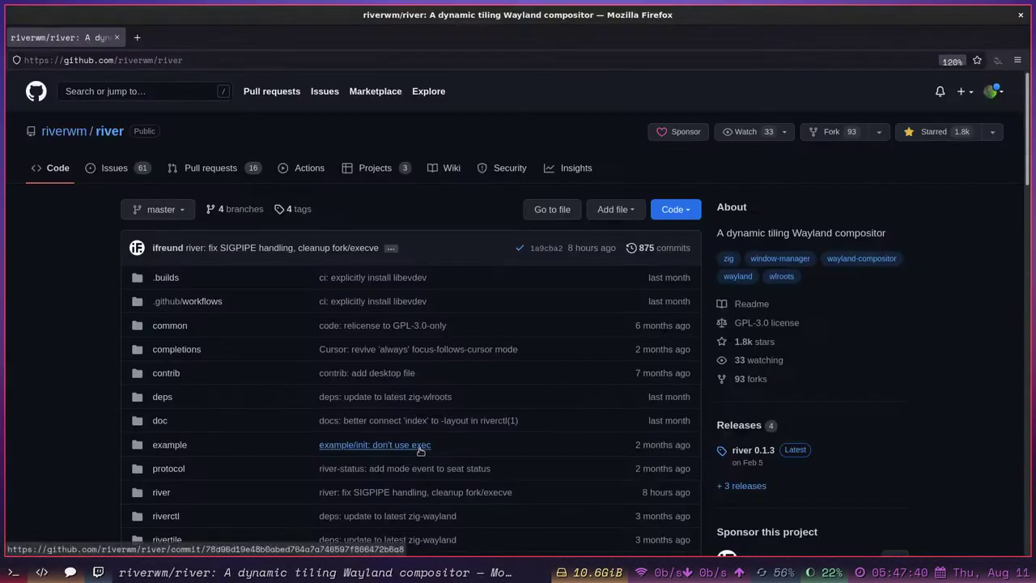
key("super+1")
key("super+4")
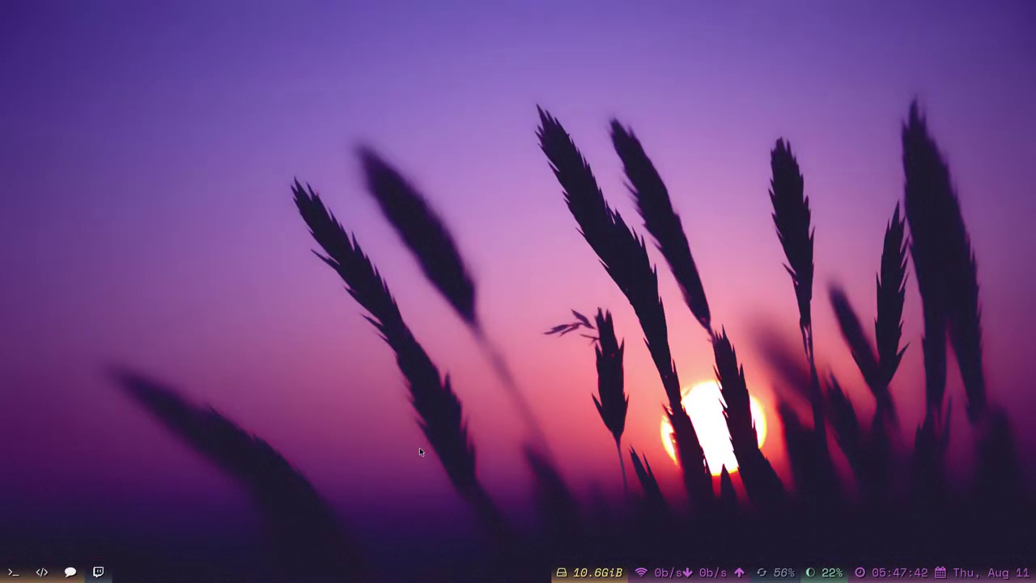
key("super+2")
key("super+3")
key("super+2")
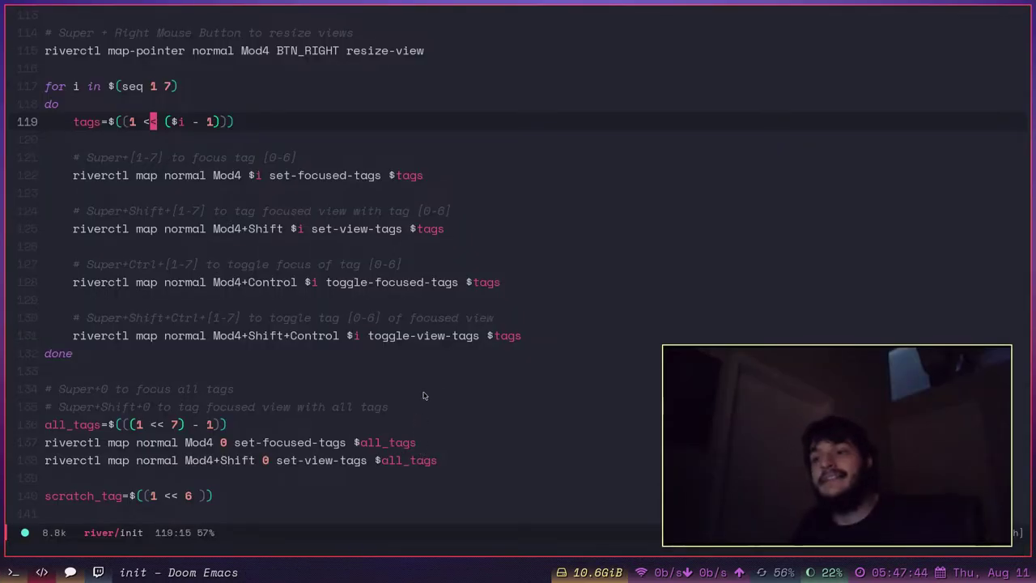
- Examine the all_tags and scratch_tag definitions and their riverctl mappings
scroll(437, 356, "down", 3)
left_click(426, 306)
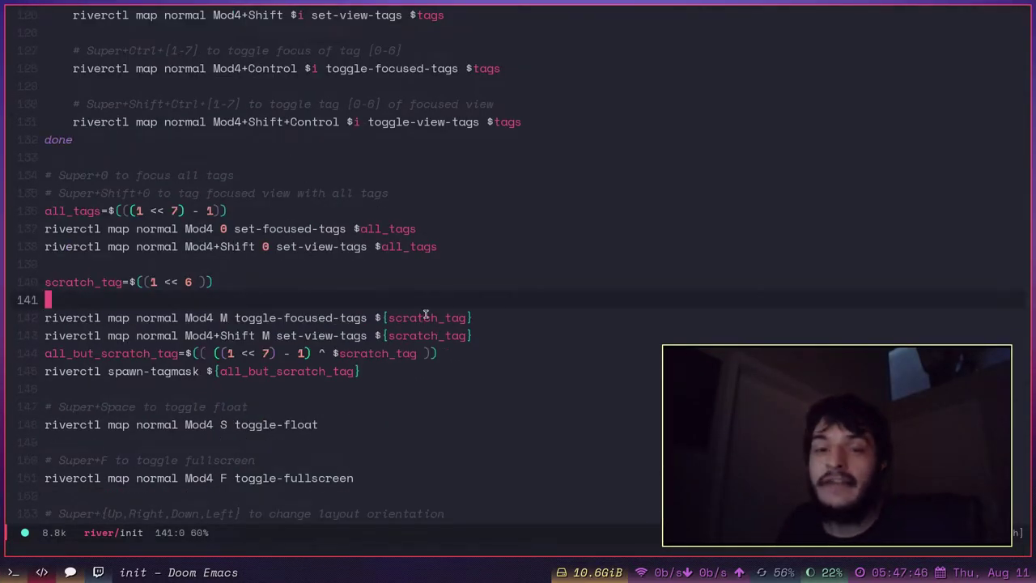
scroll(426, 314, "down", 1)
scroll(417, 306, "up", 2)
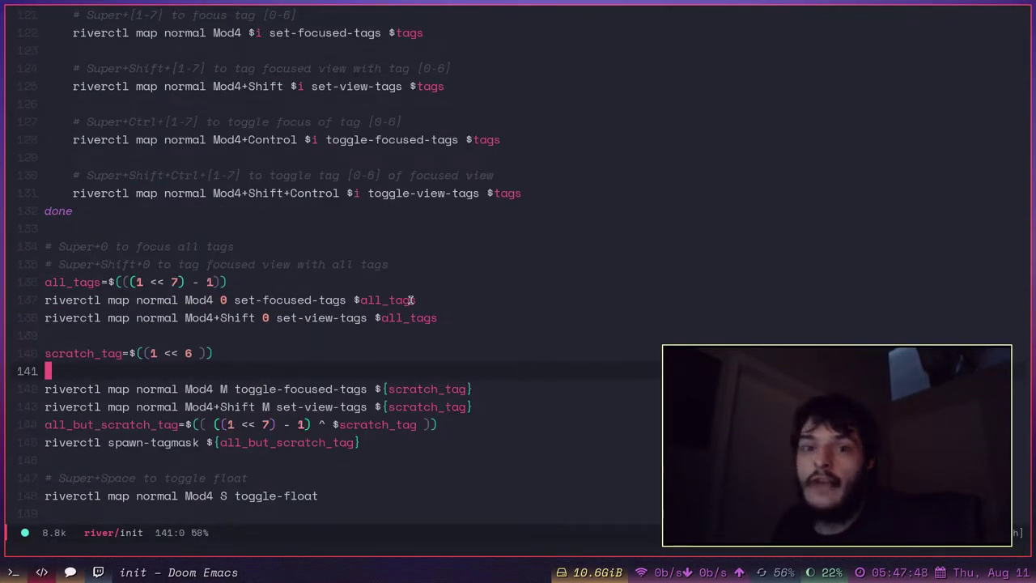
scroll(413, 301, "down", 1)
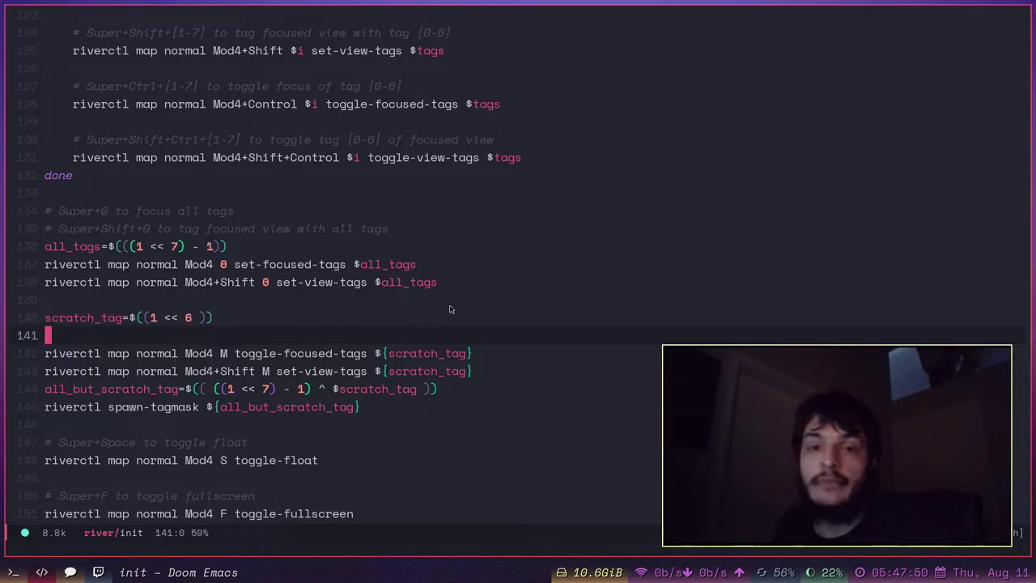
- Move the floating mpv webcam window to the middle of the screen and hide the scratch tag
left_click(816, 438)
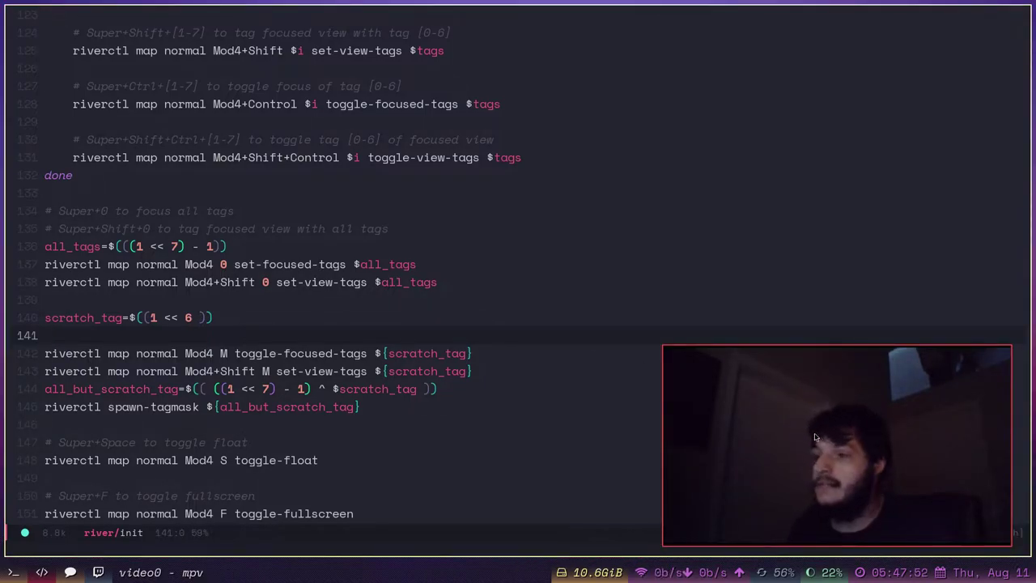
left_click_drag(801, 445, 738, 272)
scroll(356, 291, "down", 1)
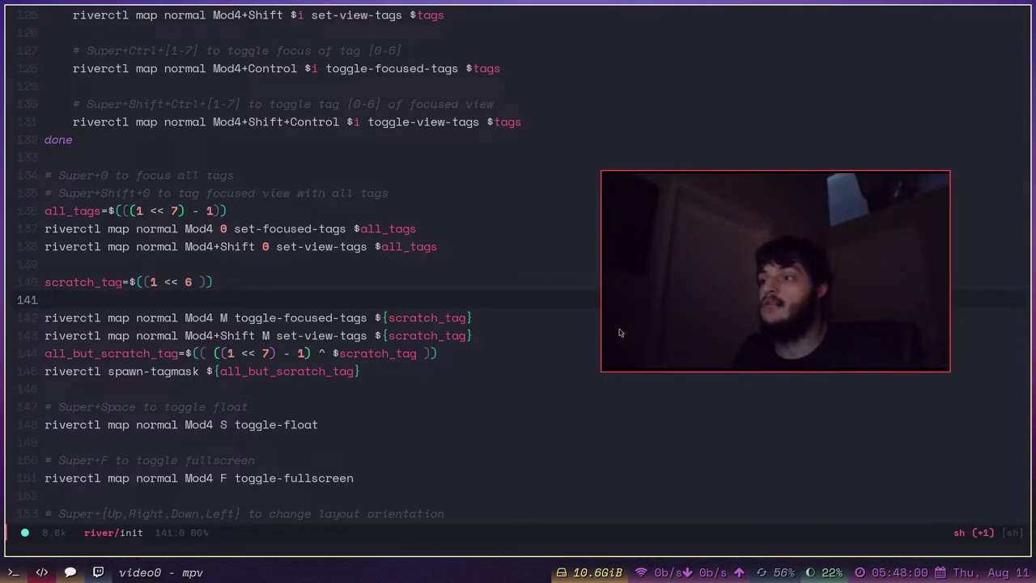
left_click_drag(819, 286, 579, 357)
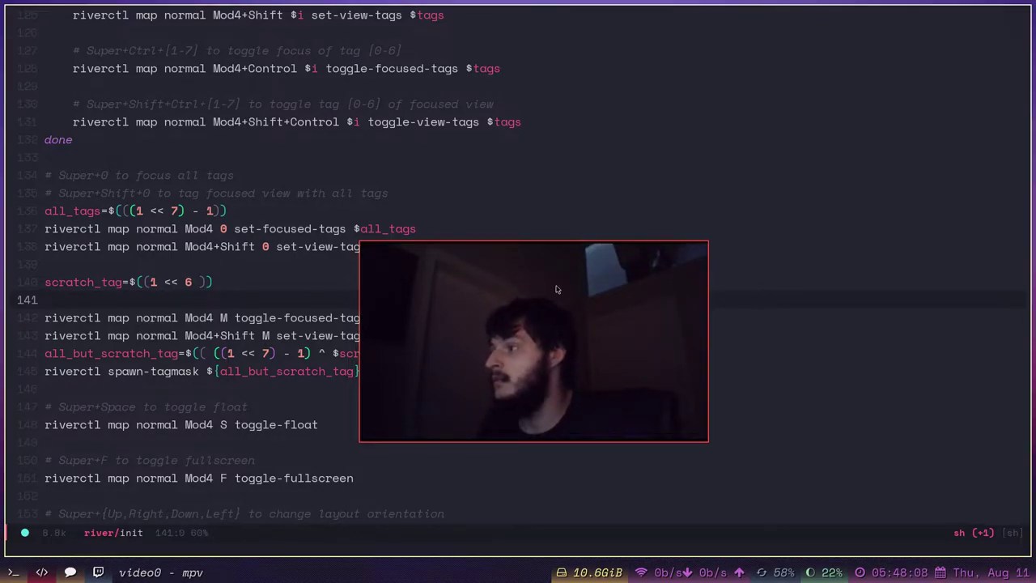
key("super+m")
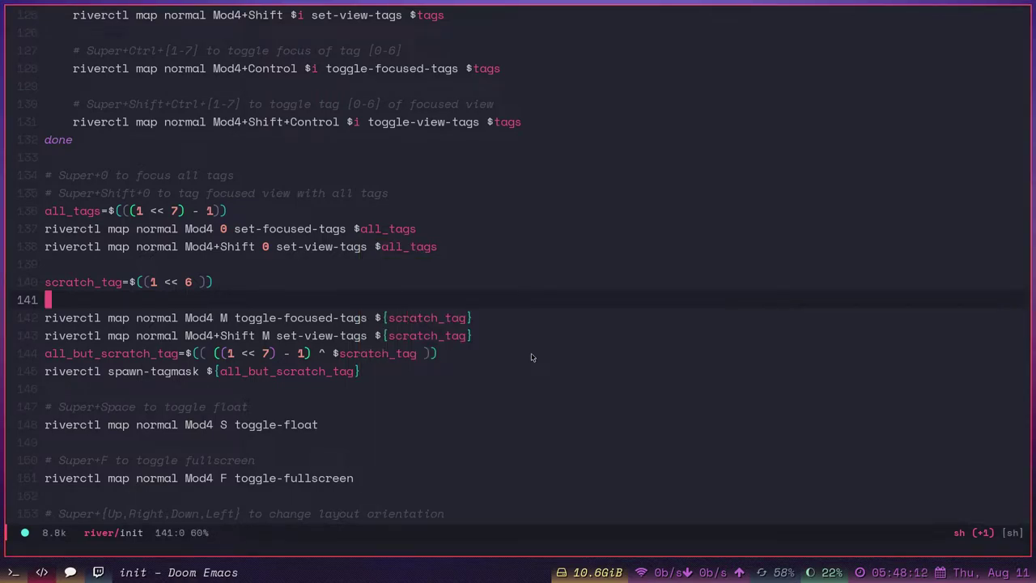
- Visit the other tags with the scratch tag hidden, ending on the empty tag
key("super+1")
key("super+2")
key("super+3")
key("super+2")
key("super+1")
key("super+4")
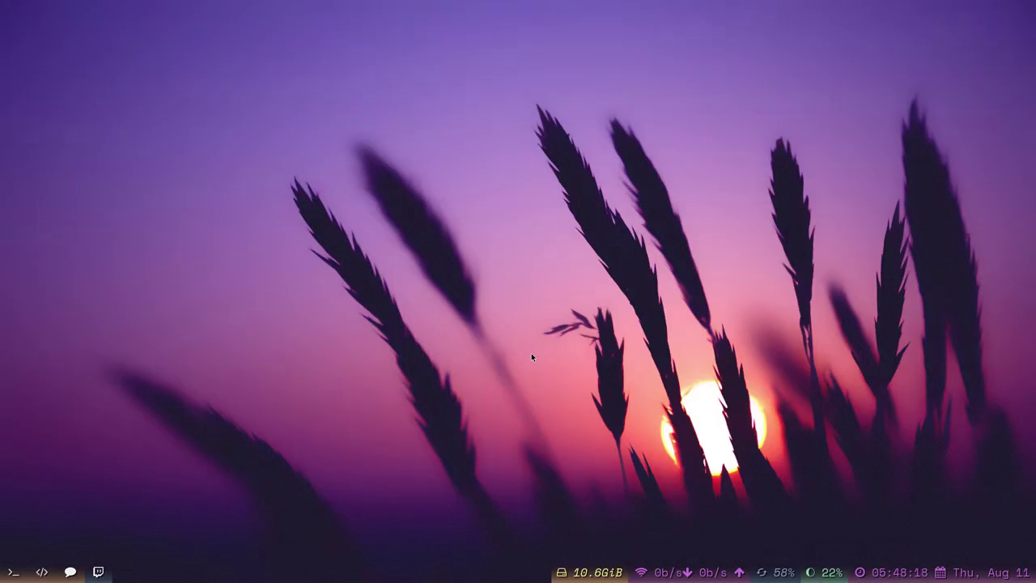
- Toggle the scratch tag on the empty tag, ending with the floating webcam window shown
key("super+m")
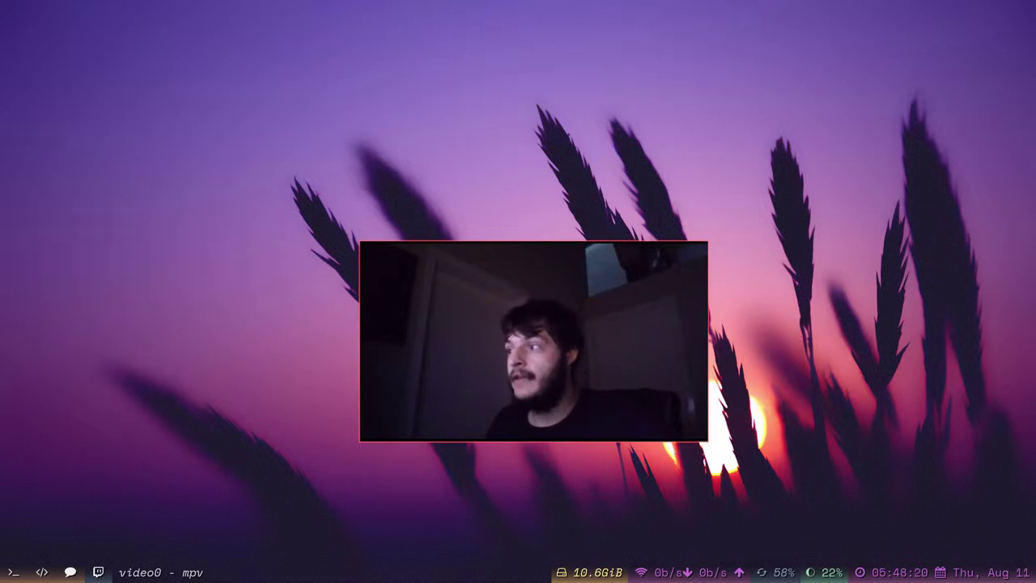
key("q")
key("super+m")
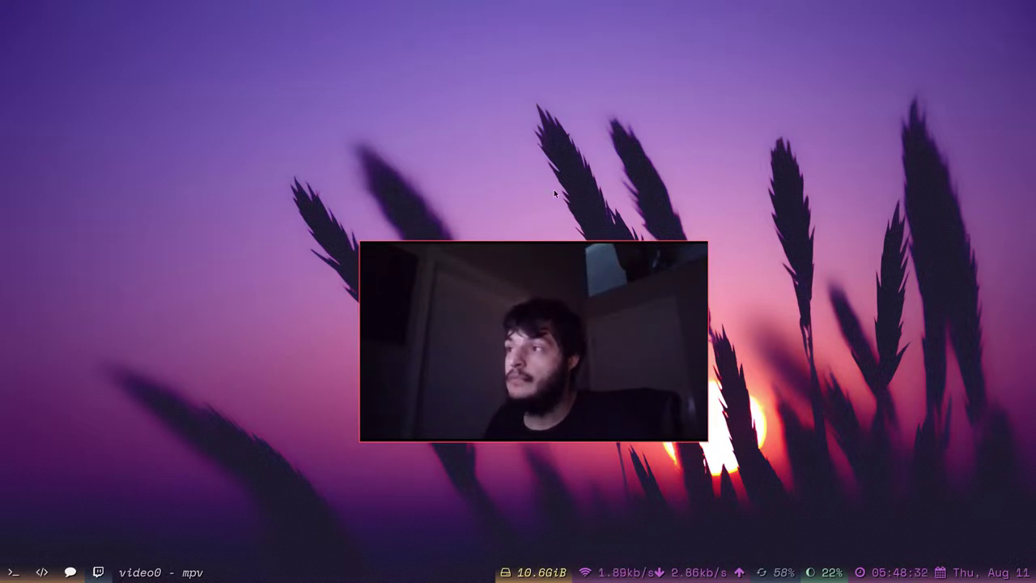
- On the editor tag, show the scratch tag over the init file, nudge the webcam window slightly to the right and hide it
key("super+2")
key("super+j")
key("super+j")
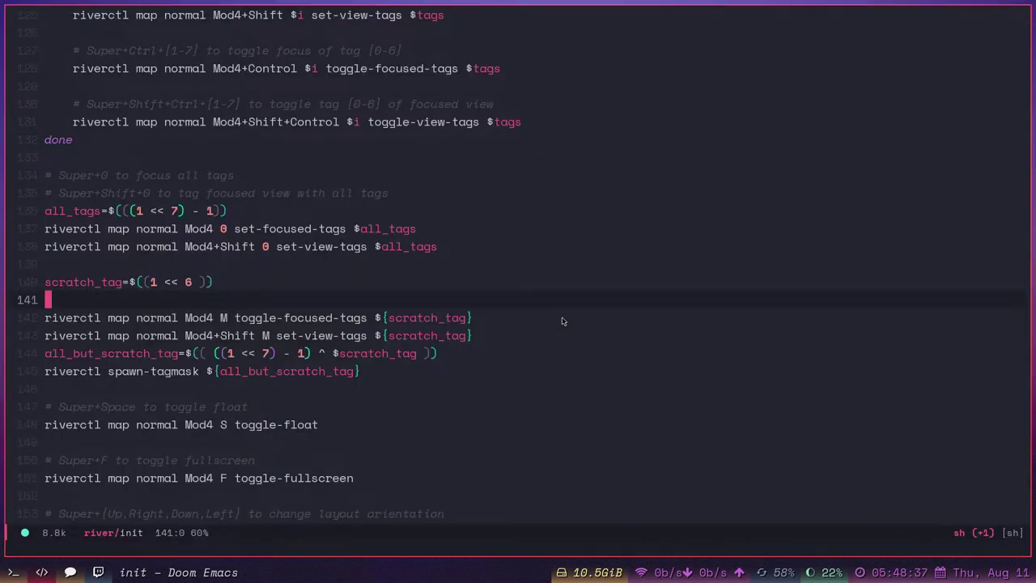
key("super+m")
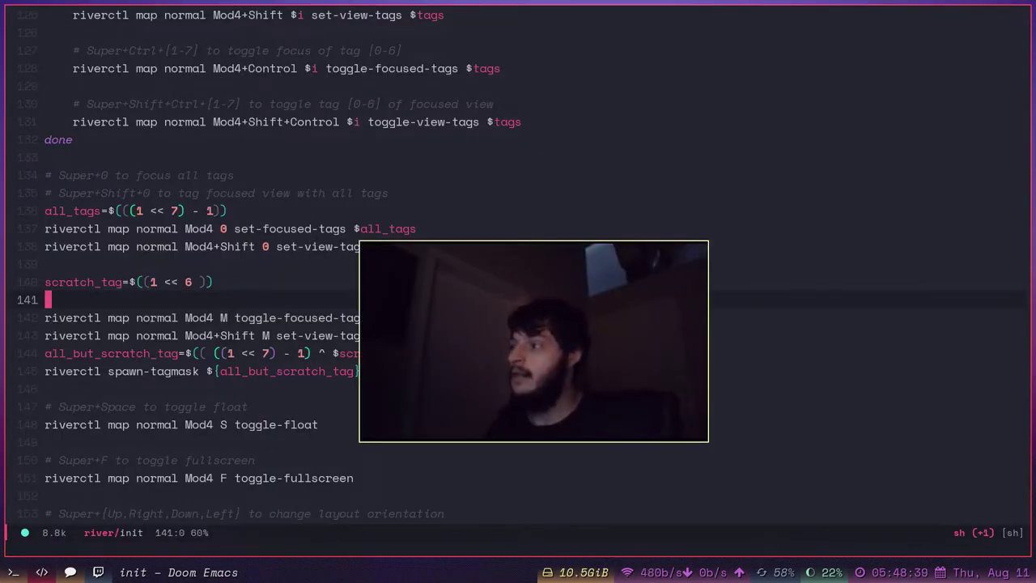
left_click_drag(620, 375, 640, 378)
key("super+m")
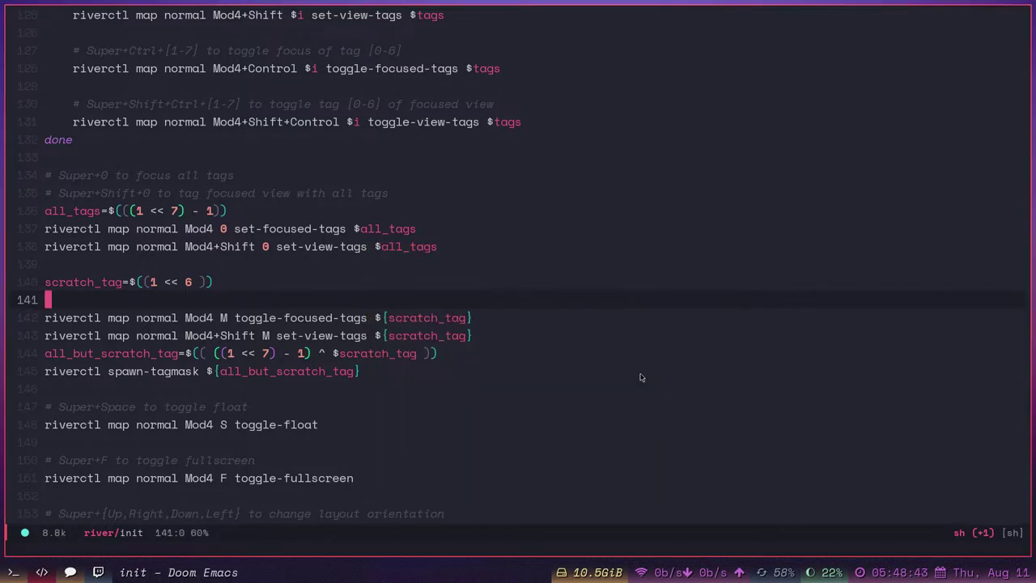
- Show and hide the scratch tag repeatedly over the init file
key("super+m")
key("super+m")
key("super+m")
key("super+m")
key("super+m")
- Switch among the empty and editor tags, ending at the init file with the scratch tag's webcam window shown
key("super+2")
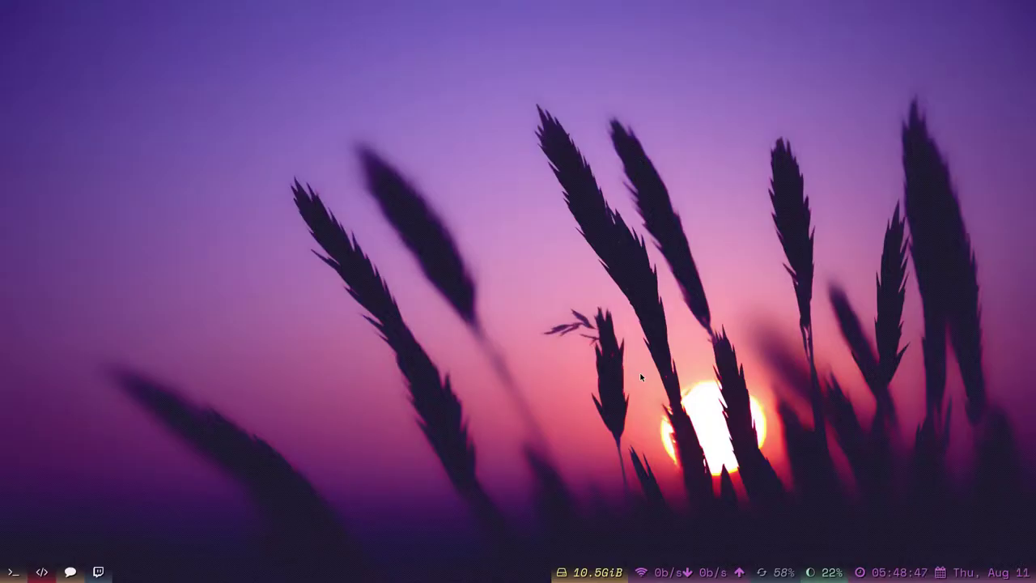
key("super+1")
key("super+2")
key("super+3")
key("super+2")
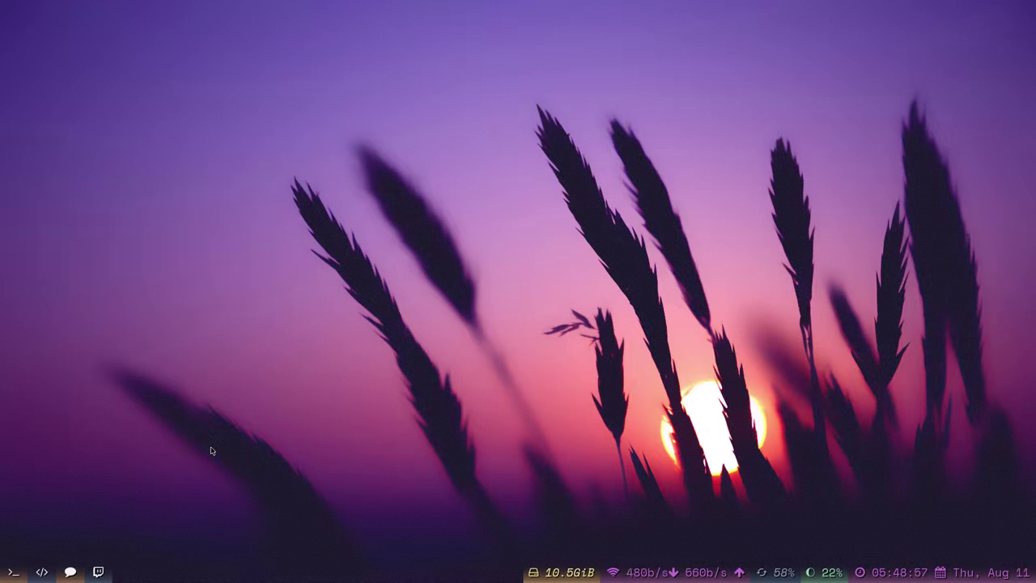
key("super+1")
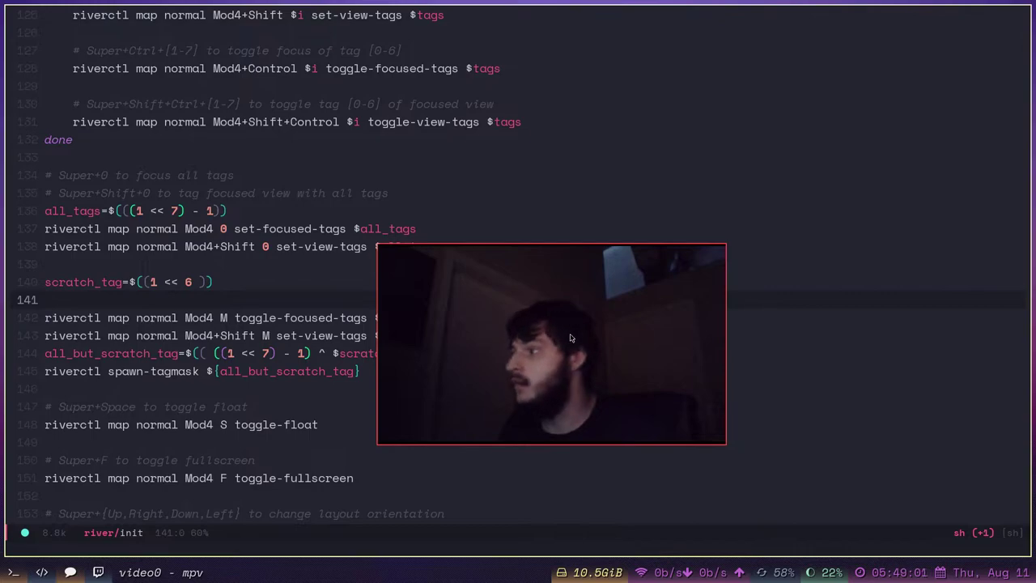
- Move the webcam window to the lower-right area and place the cursor at the end of the scratch tag's set-view-tags mapping
left_click_drag(570, 337, 830, 428)
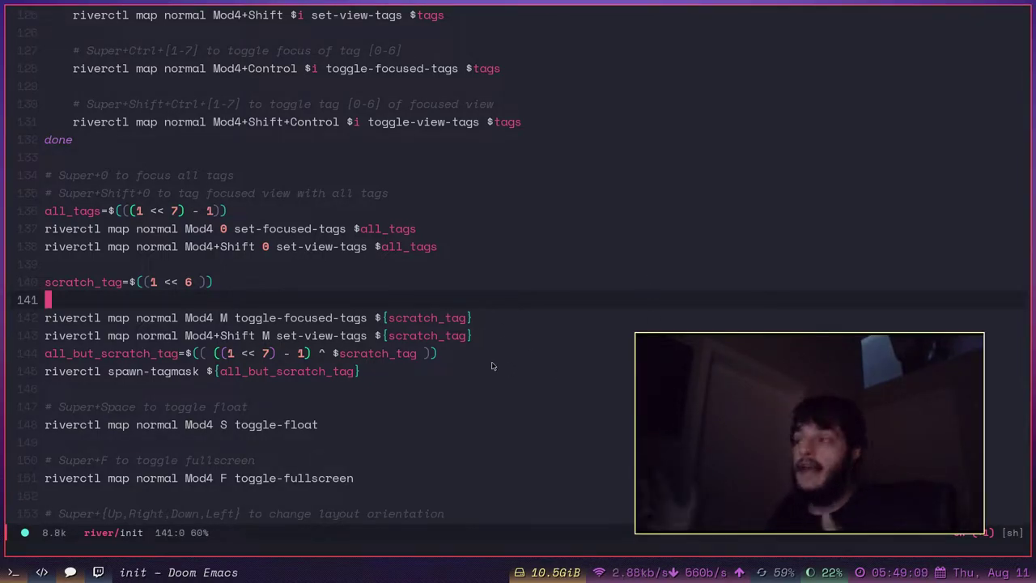
left_click(446, 317)
left_click(475, 334)
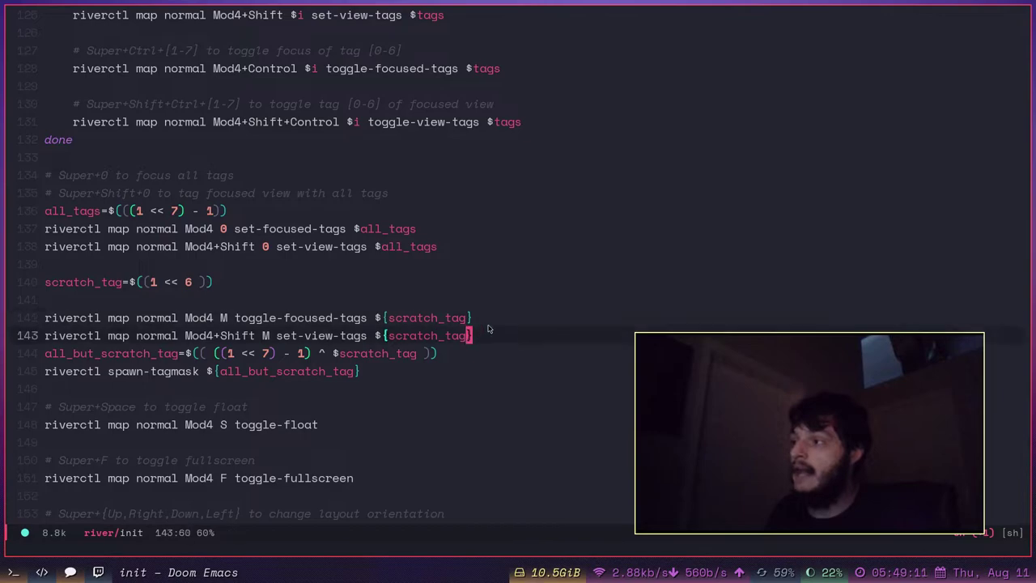
- Show and hide the scratch tag on the empty tag, and return to the init file with the webcam window displayed
key("super+shift+m")
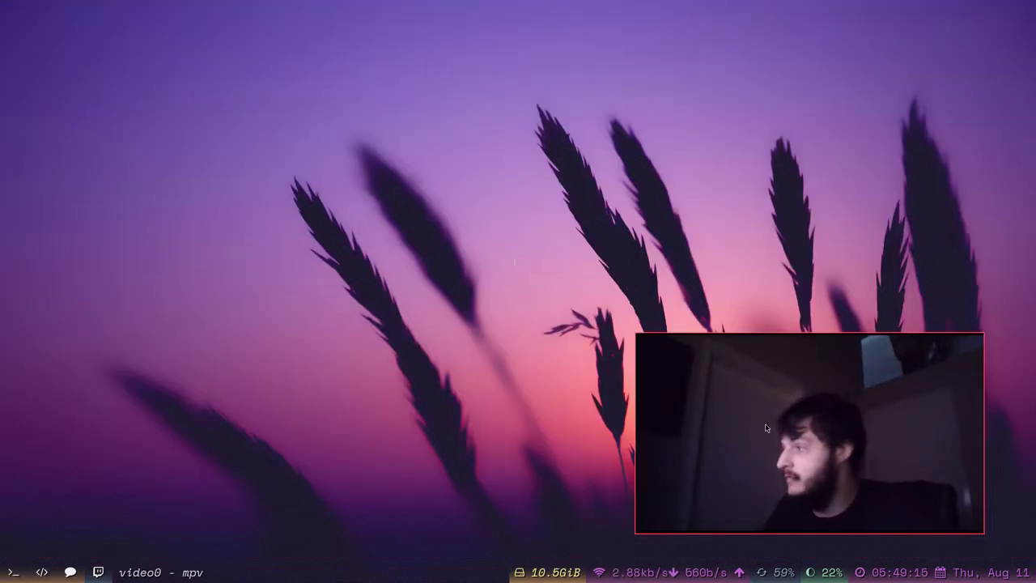
key("q")
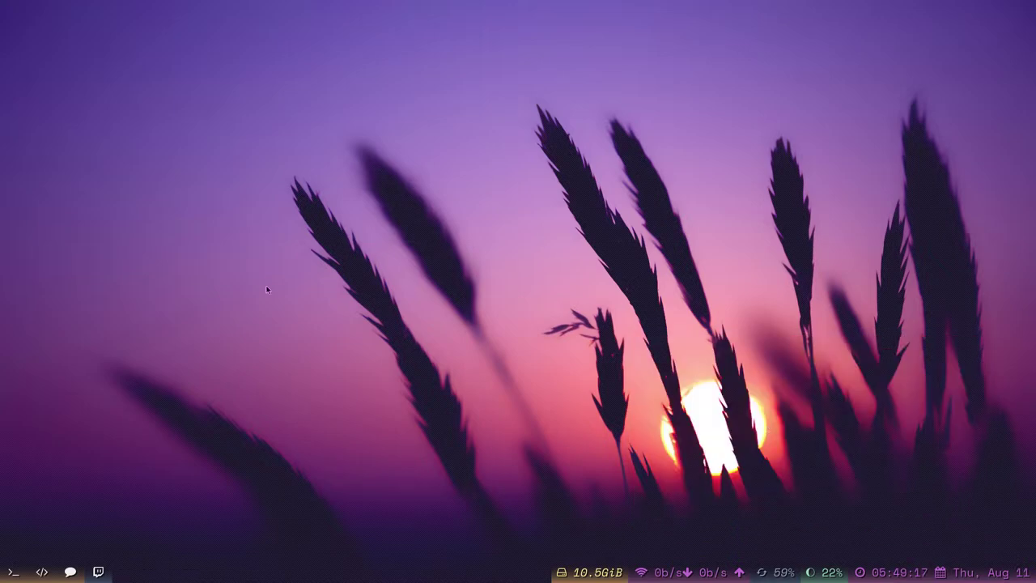
key("super+2")
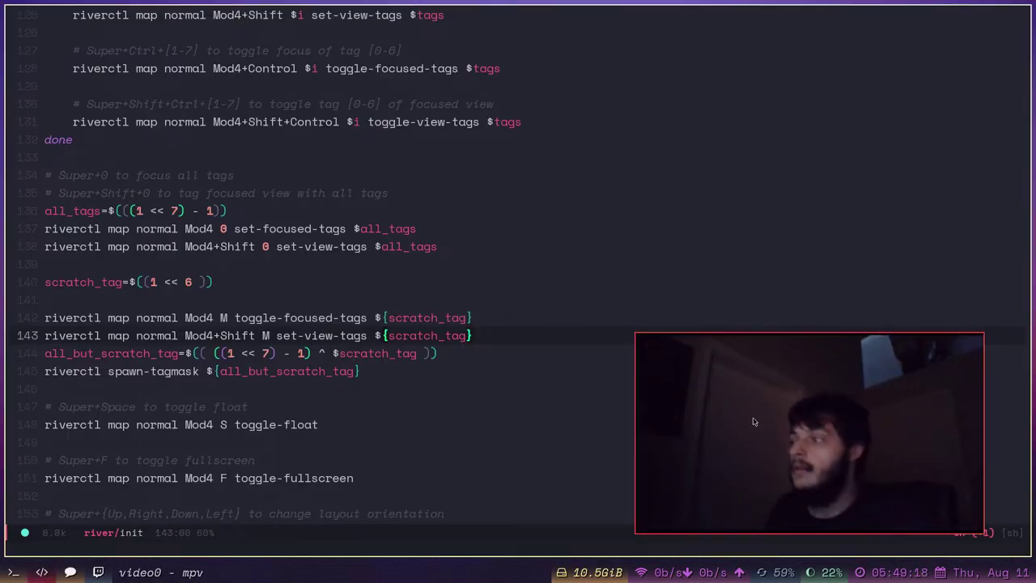
- Examine the init file's pointer, tag, layout orientation, passthrough and media key mappings, down to the appearance and layout settings
scroll(547, 329, "down", 10)
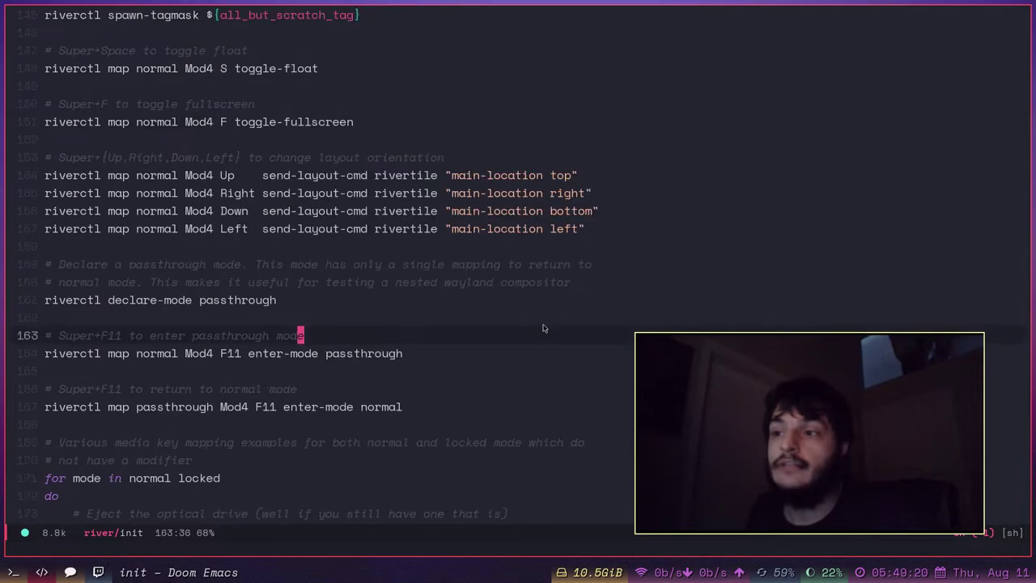
scroll(540, 329, "down", 6)
scroll(540, 329, "up", 5)
scroll(540, 328, "up", 2)
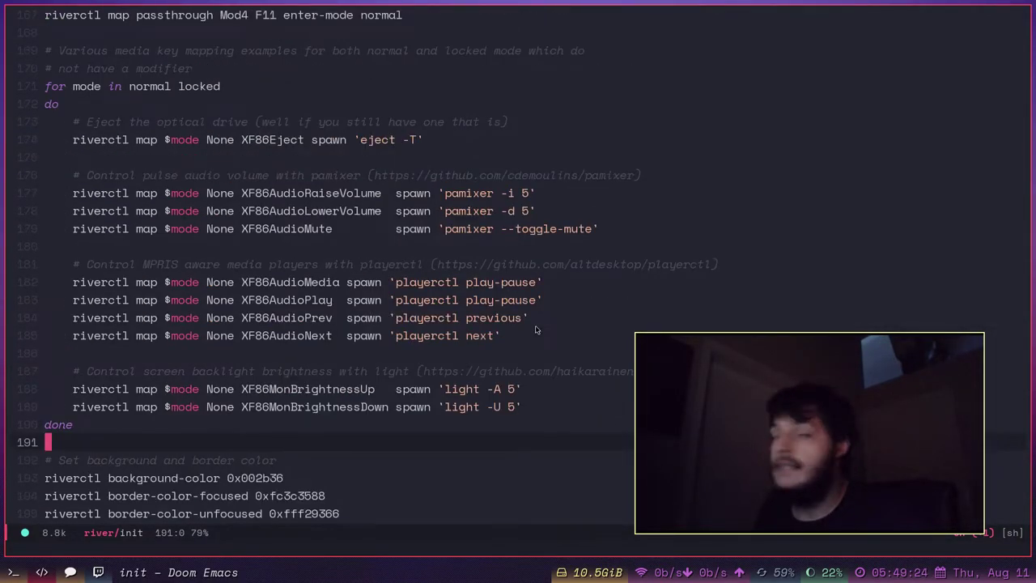
scroll(536, 326, "up", 1)
scroll(536, 328, "up", 18)
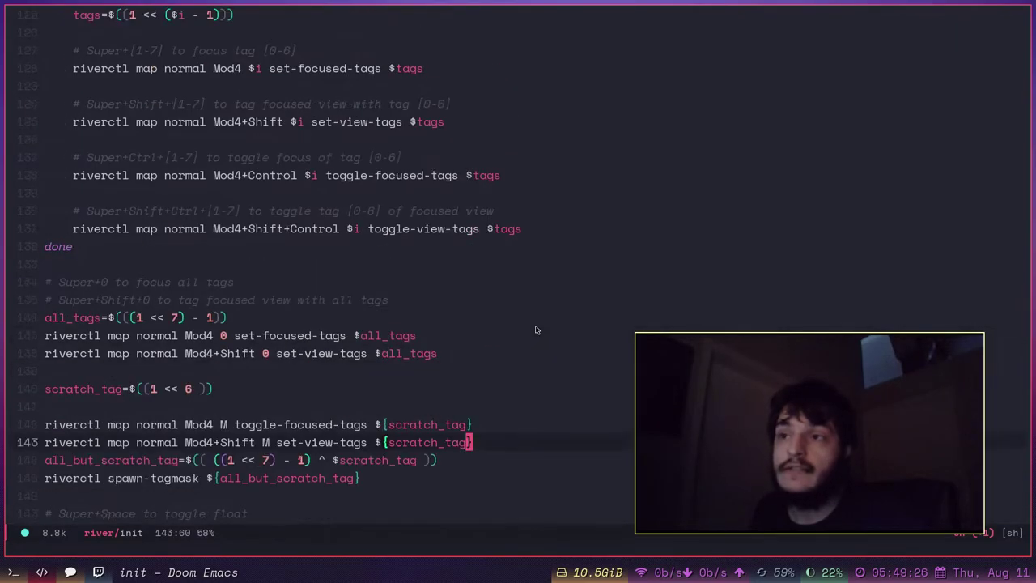
scroll(535, 329, "down", 1)
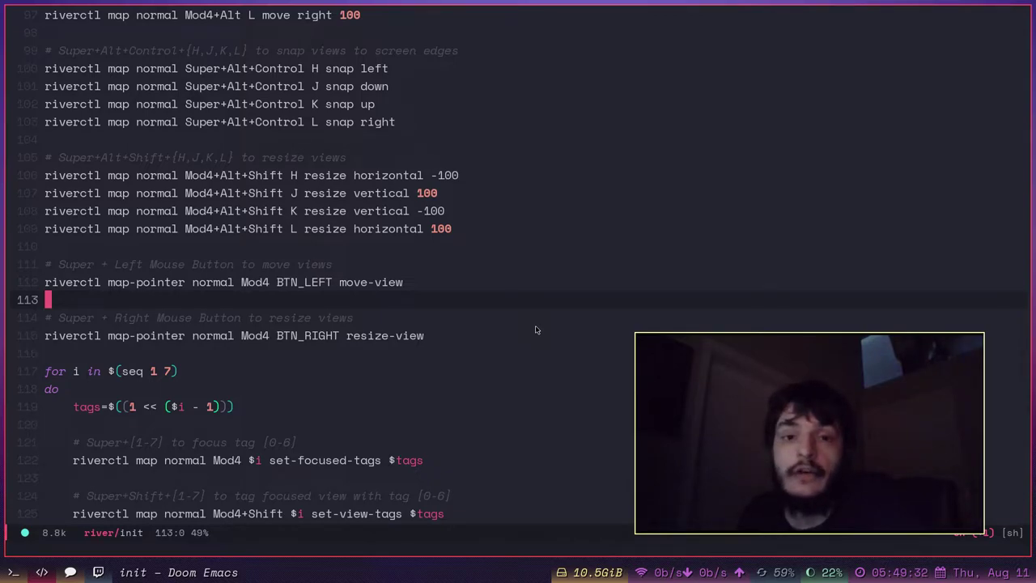
scroll(535, 330, "down", 20)
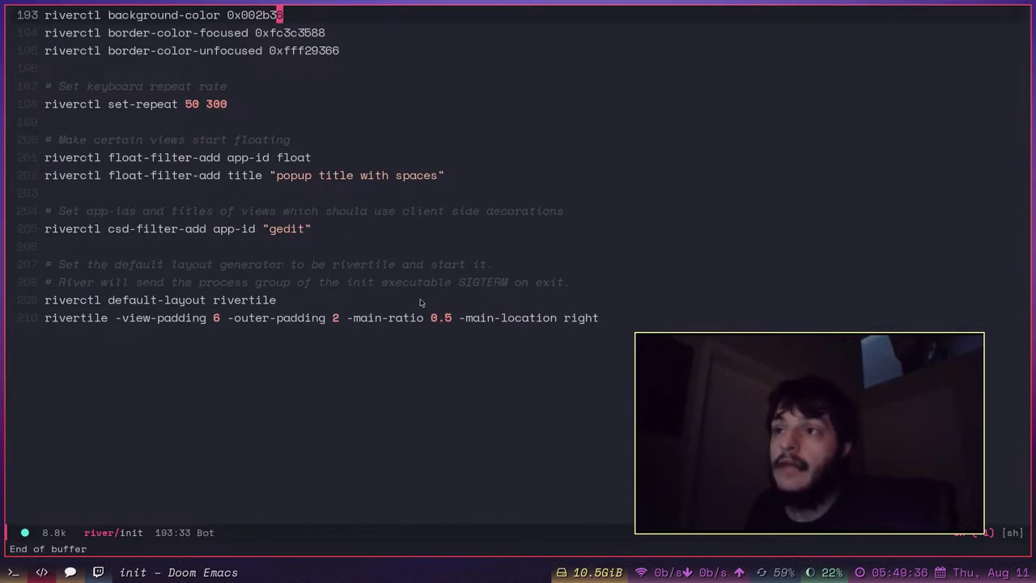
scroll(422, 310, "up", 9)
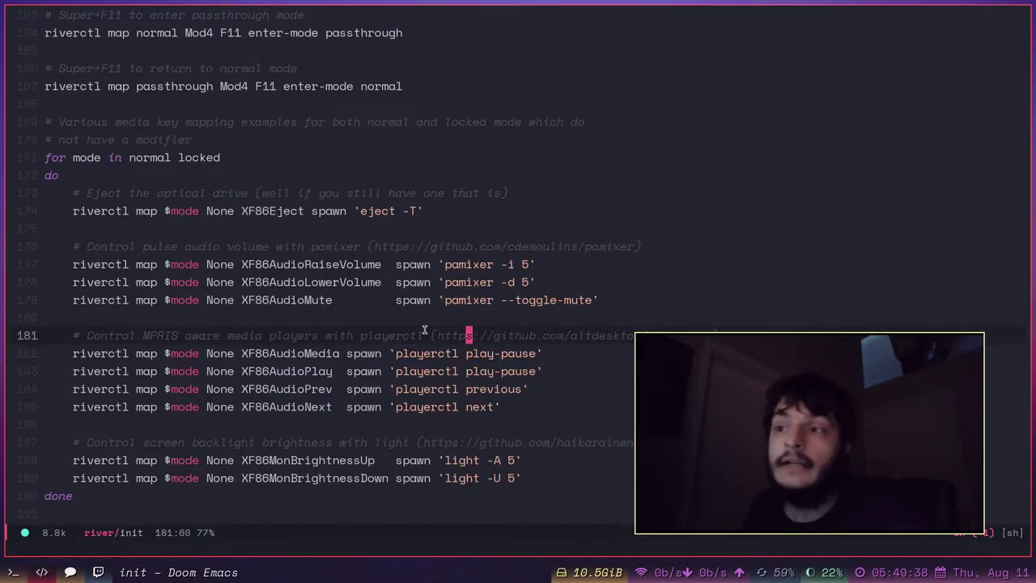
scroll(422, 330, "down", 8)
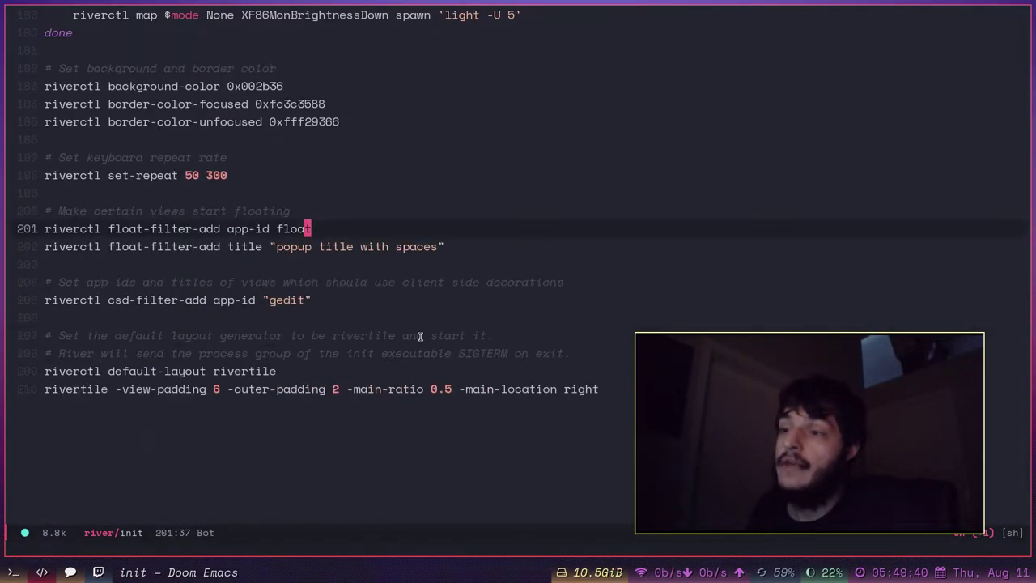
- Go to the default-layout line and place the cursor at the start of the rivertile command on line 210
left_click(437, 302)
left_click(425, 319)
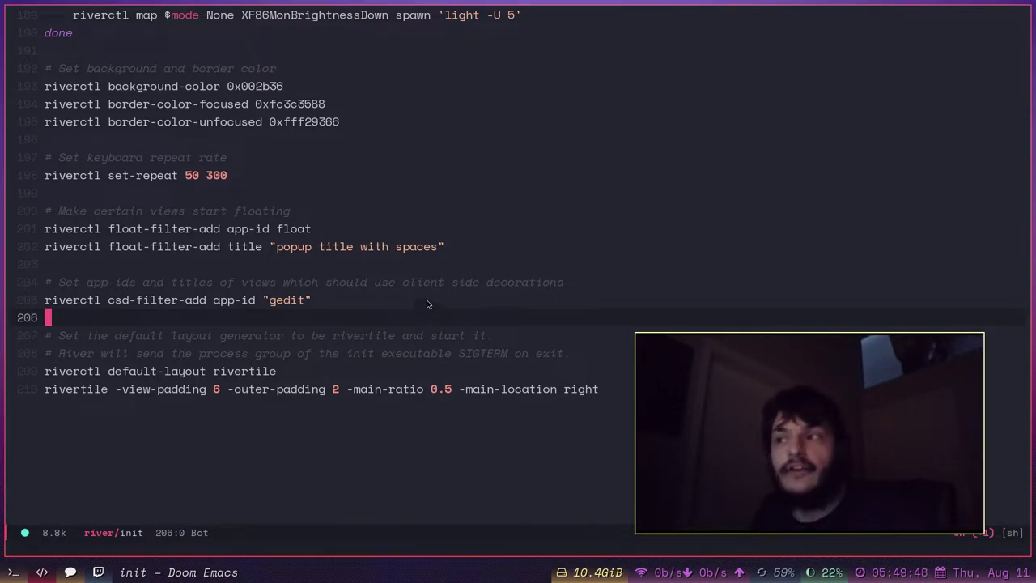
scroll(428, 305, "down", 1)
left_click(399, 344)
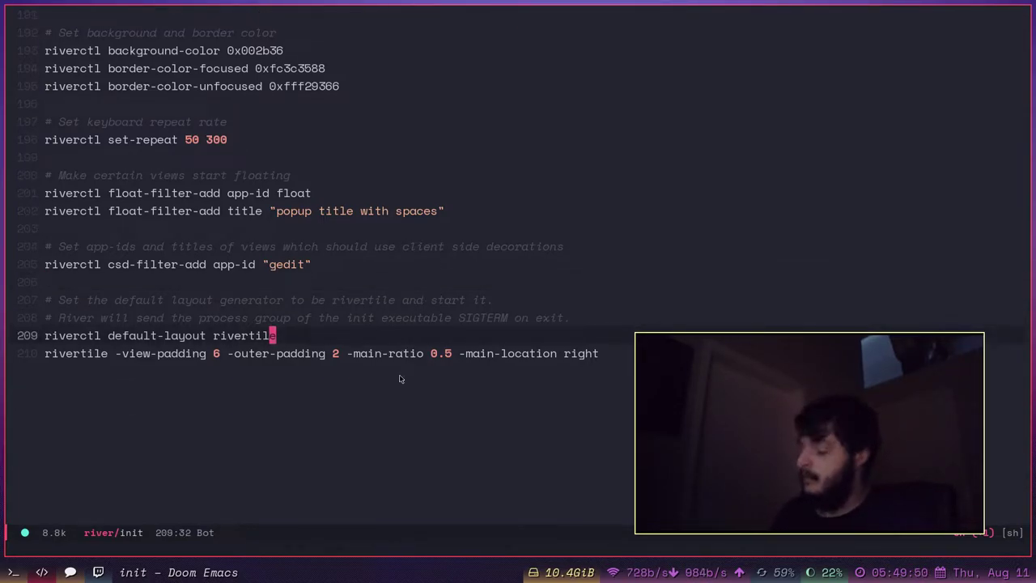
key("j")
key("k")
key("j")
key("h")
key("h")
key("h")
key("h")
key("h")
key("h")
key("h")
key("h")
key("h")
key("h")
key("h")
key("h")
key("h")
key("h")
key("h")
key("h")
key("h")
key("h")
key("h")
key("h")
key("h")
key("h")
key("h")
key("h")
key("h")
key("h")
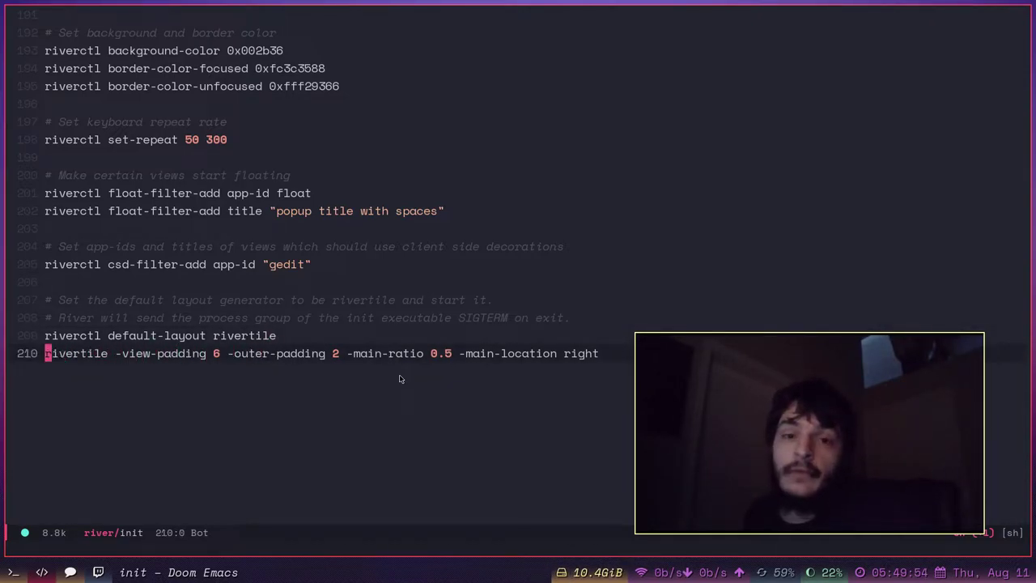
- Examine the rivertile command's view-padding option, returning the cursor to the start of the line
key("l")
key("l")
key("l")
key("l")
key("l")
key("l")
key("l")
key("l")
key("l")
key("l")
key("l")
key("l")
key("l")
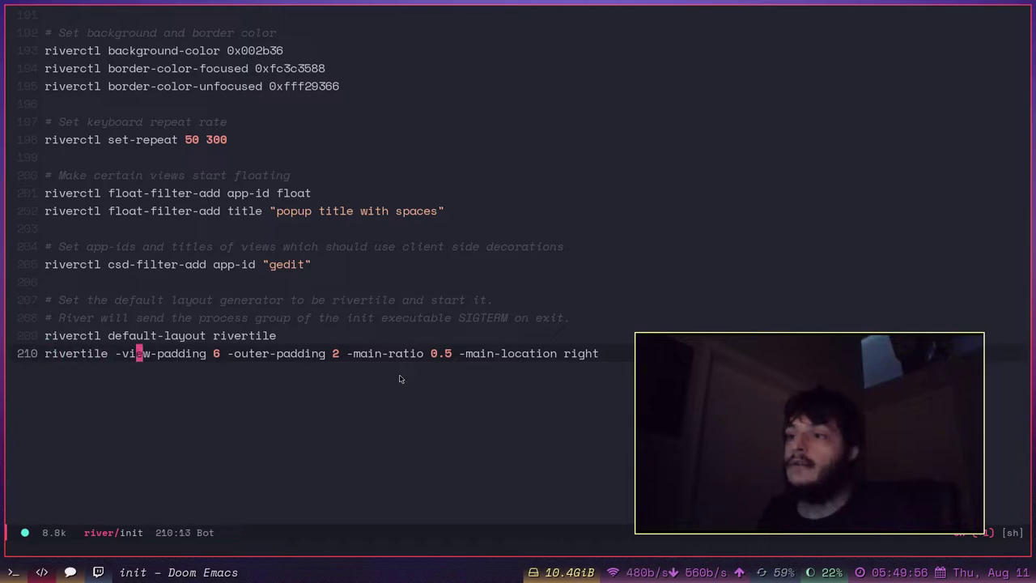
key("h")
key("h")
key("h")
key("h")
key("h")
key("h")
key("h")
key("h")
key("h")
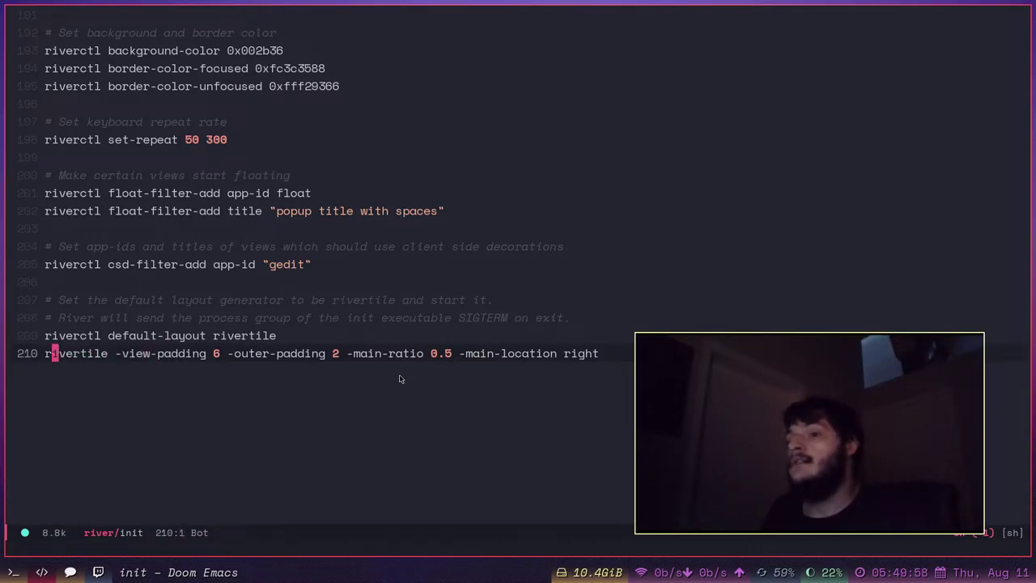
key("h")
key("h")
- Advance the cursor along the rivertile command to examine its outer-padding option
key("l")
key("l")
key("l")
key("l")
key("l")
key("l")
key("l")
key("l")
key("l")
key("l")
key("l")
key("l")
key("l")
key("l")
key("l")
key("l")
key("l")
key("l")
key("l")
key("l")
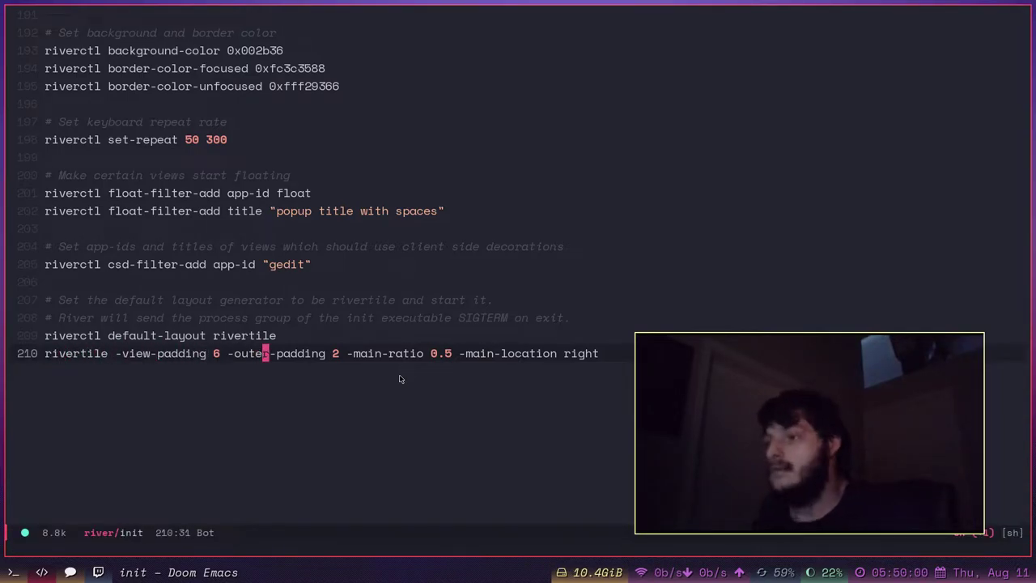
key("j")
key("k")
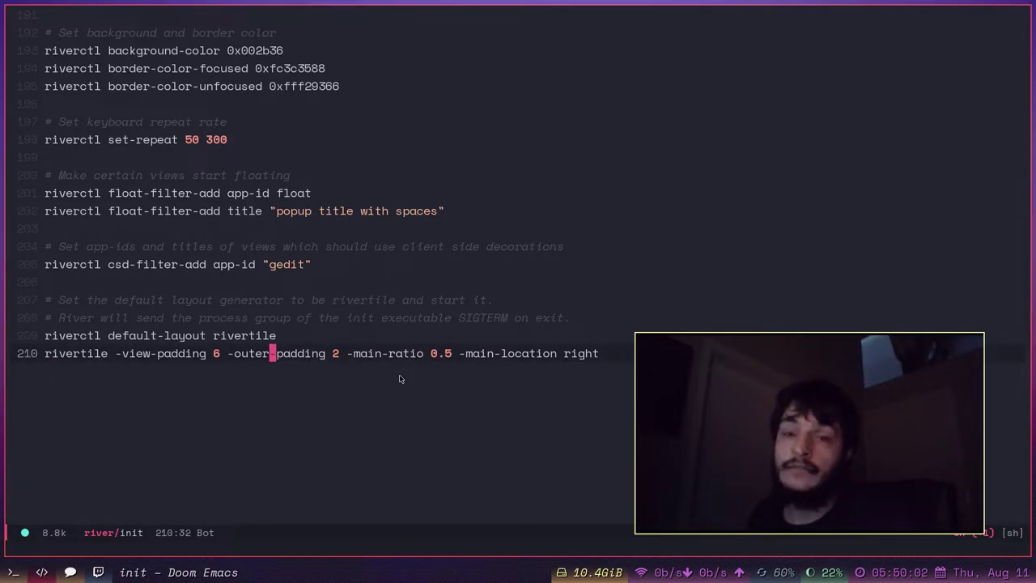
- Append an empty line after the rivertile command at the end of the init file
key("l")
key("l")
key("l")
key("l")
key("l")
key("l")
key("l")
key("l")
key("l")
key("l")
key("l")
key("l")
key("l")
key("l")
key("l")
key("l")
key("l")
key("l")
key("l")
key("l")
key("a")
key("Return")
key("Escape")
key("u")
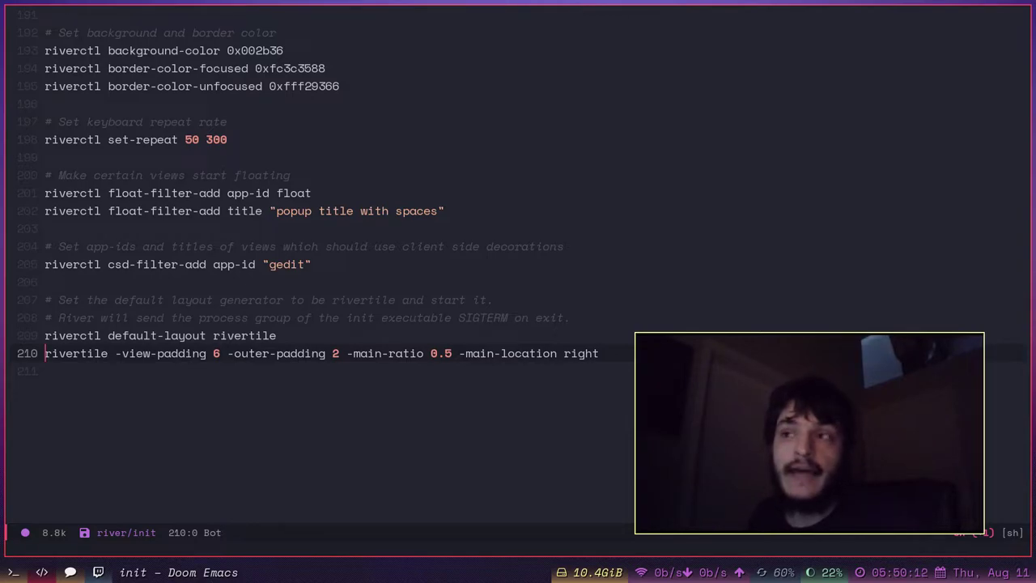
- Examine the rivertile command's view-padding, outer-padding and main-ratio values, ending with the cursor inside the main-ratio value
key("k")
key("j")
key("j")
key("k")
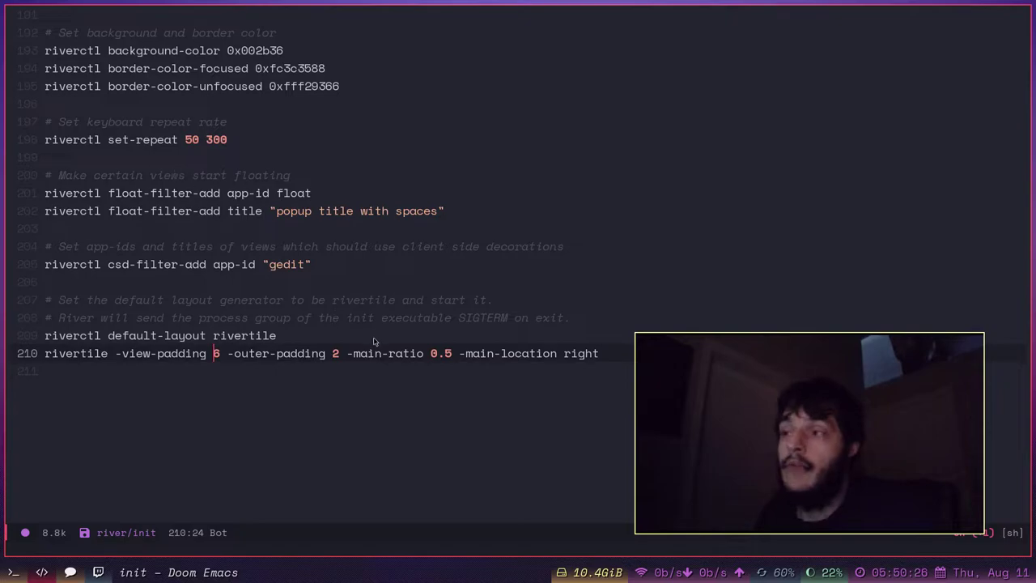
key("a")
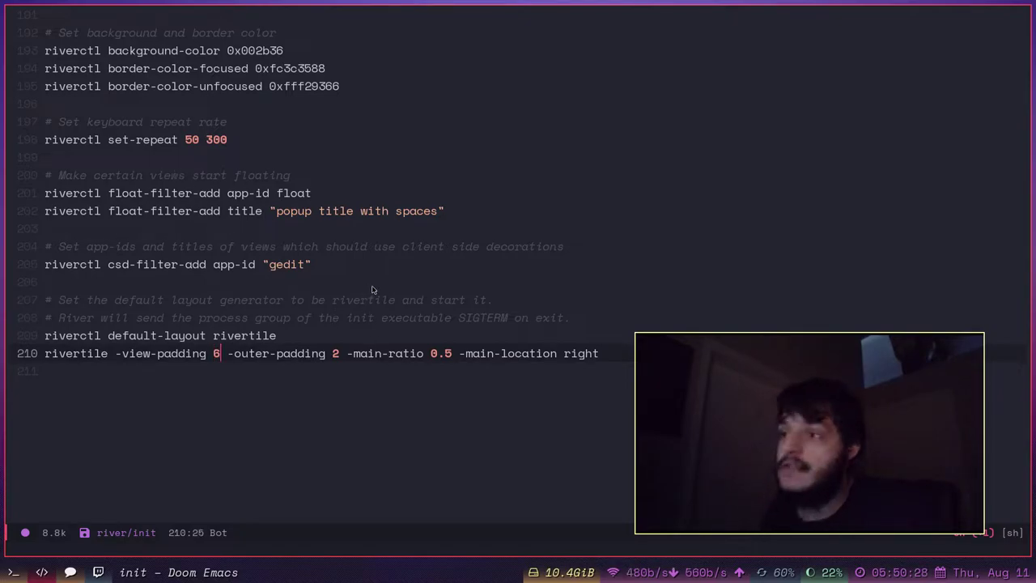
key("Right")
key("Right")
key("Right")
key("Right")
key("Right")
key("Right")
key("Right")
key("Right")
key("Right")
key("Right")
key("Right")
key("Right")
key("Right")
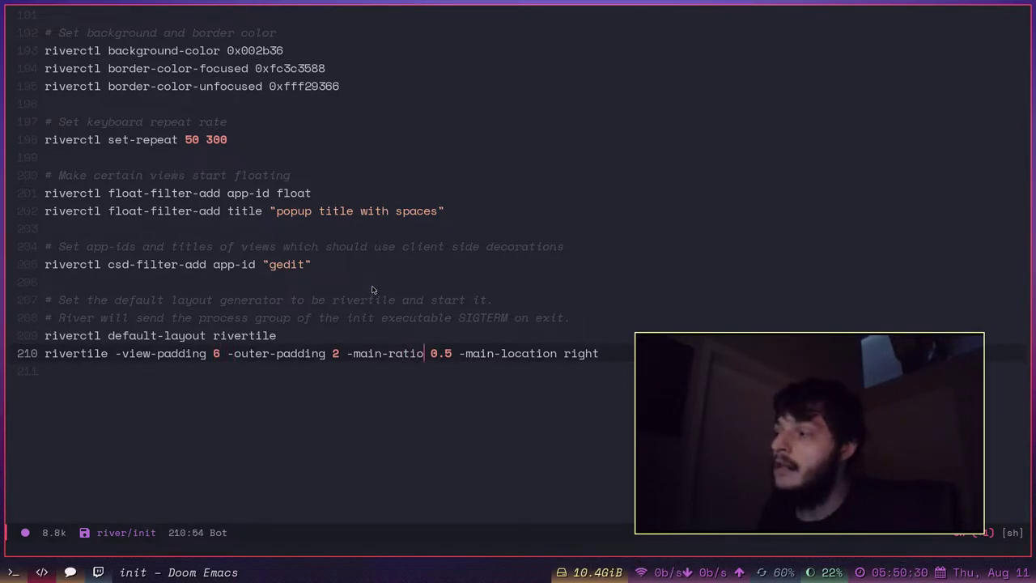
key("Right")
key("Right")
key("Right")
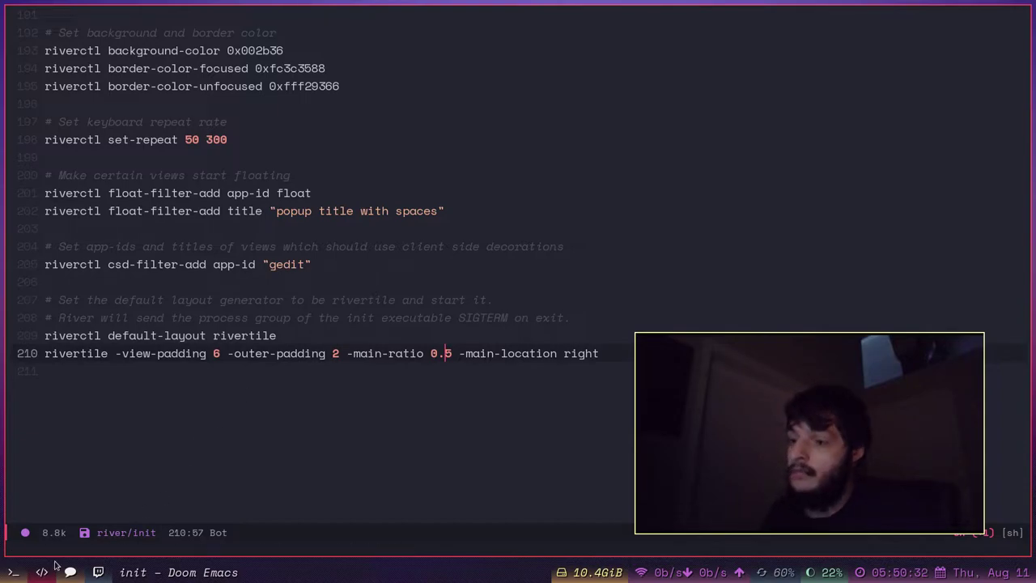
- Switch to the tag with the two tiled terminals and repeatedly narrow and widen the main view to demonstrate the main ratio
left_click(70, 572)
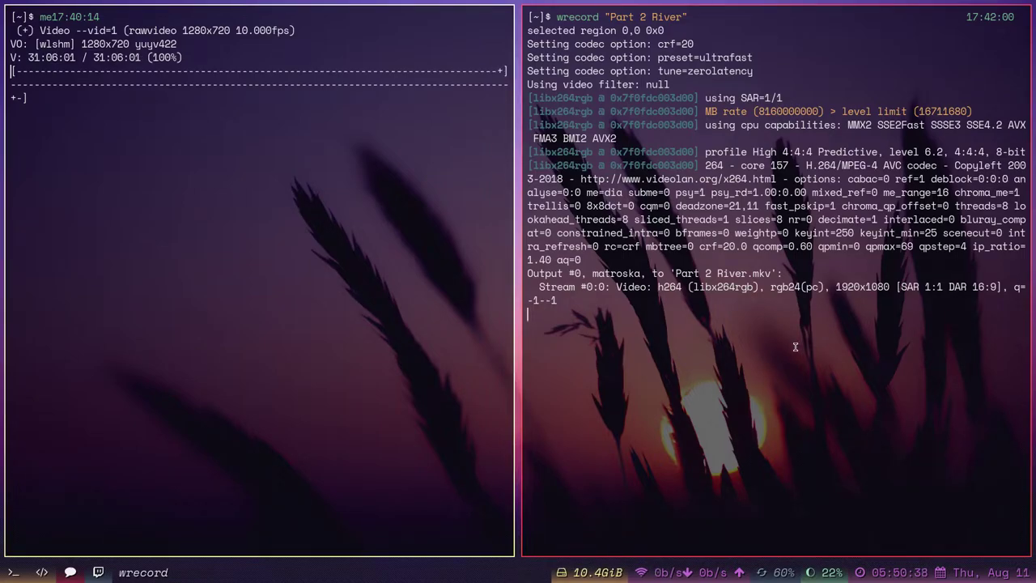
key("super+h")
key("super+h")
key("super+l")
key("super+l")
key("super+l")
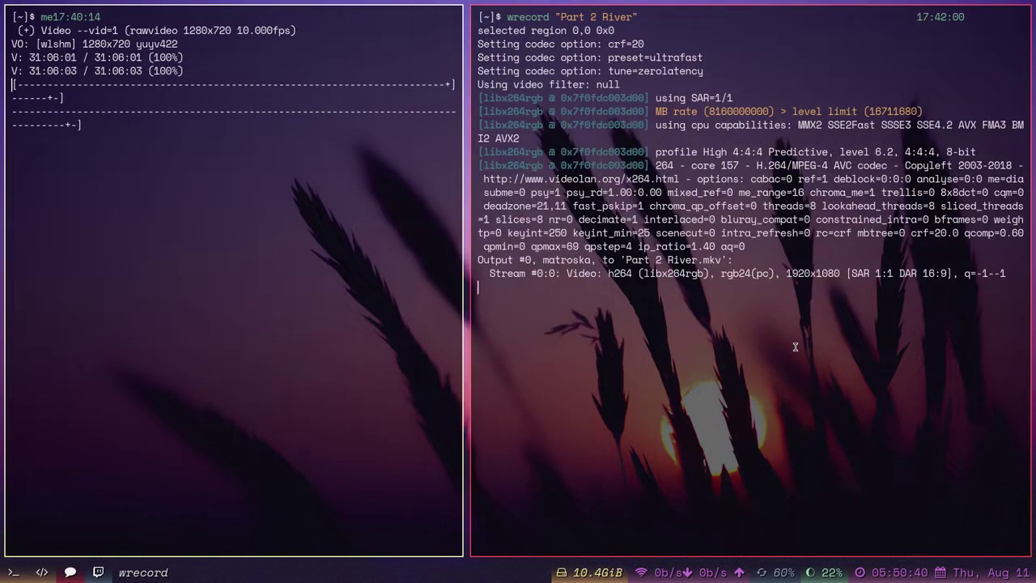
key("super+h")
key("super+h")
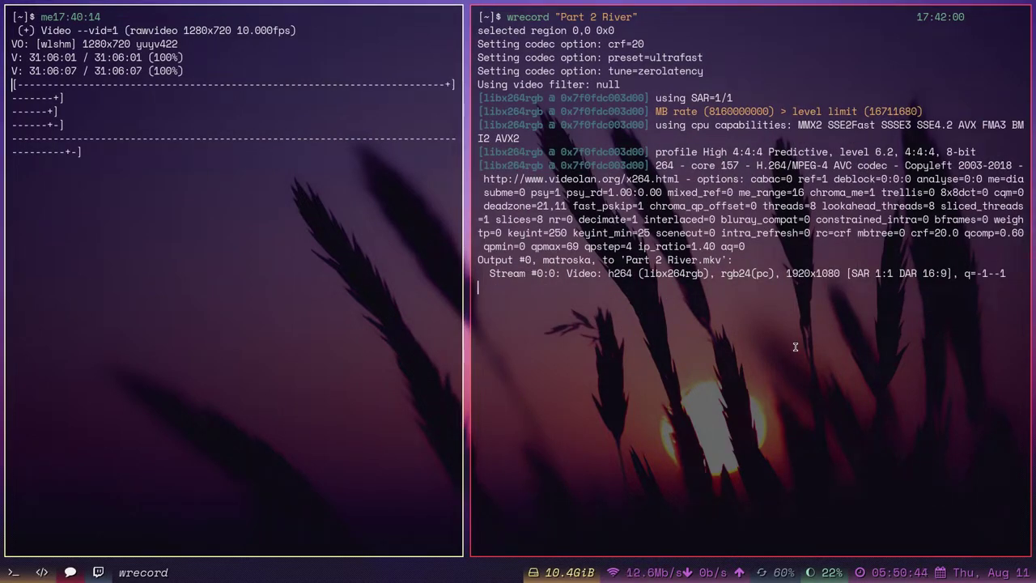
key("super+h")
key("super+h")
key("super+l")
key("super+l")
key("super+l")
key("super+l")
key("super+l")
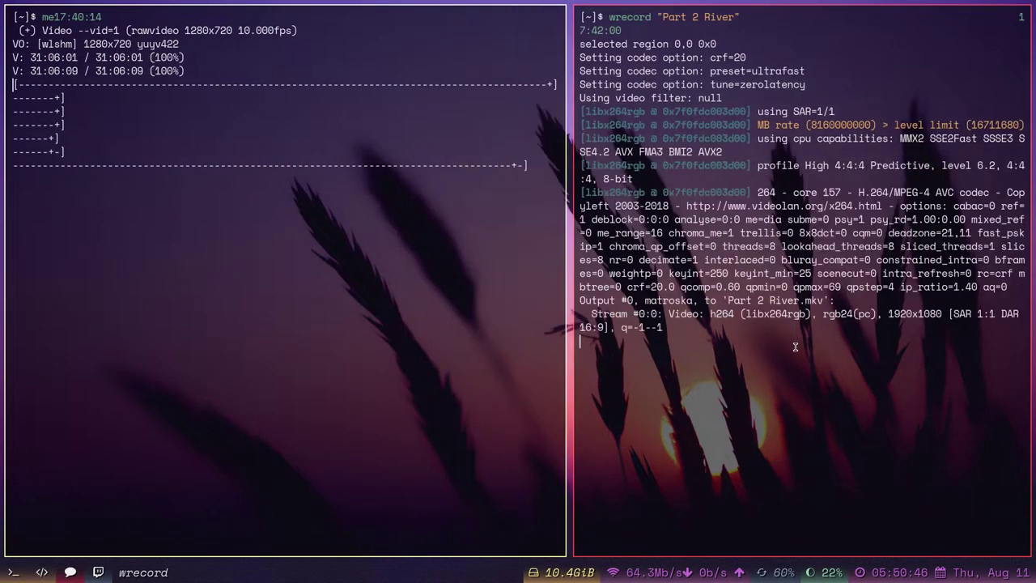
key("super+h")
key("super+h")
key("super+h")
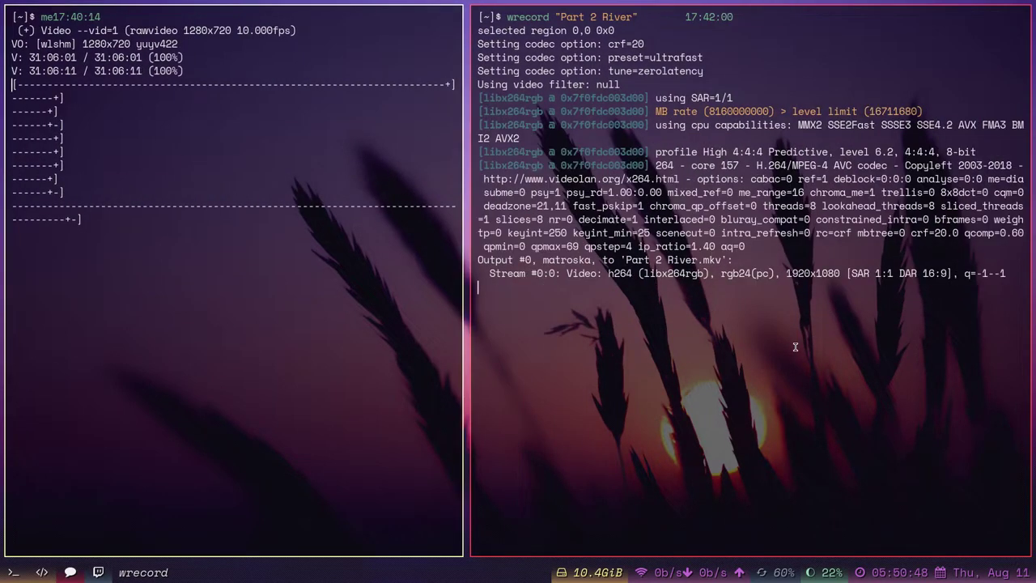
- Return to the init file and examine the rivertile command's main-location option, placing the cursor inside it
left_click(45, 573)
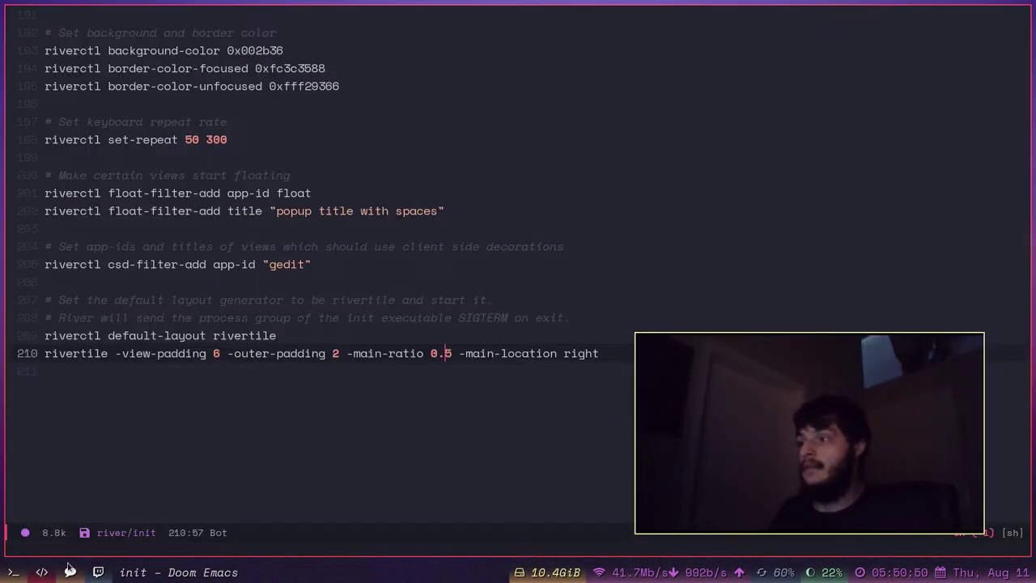
left_click(821, 429)
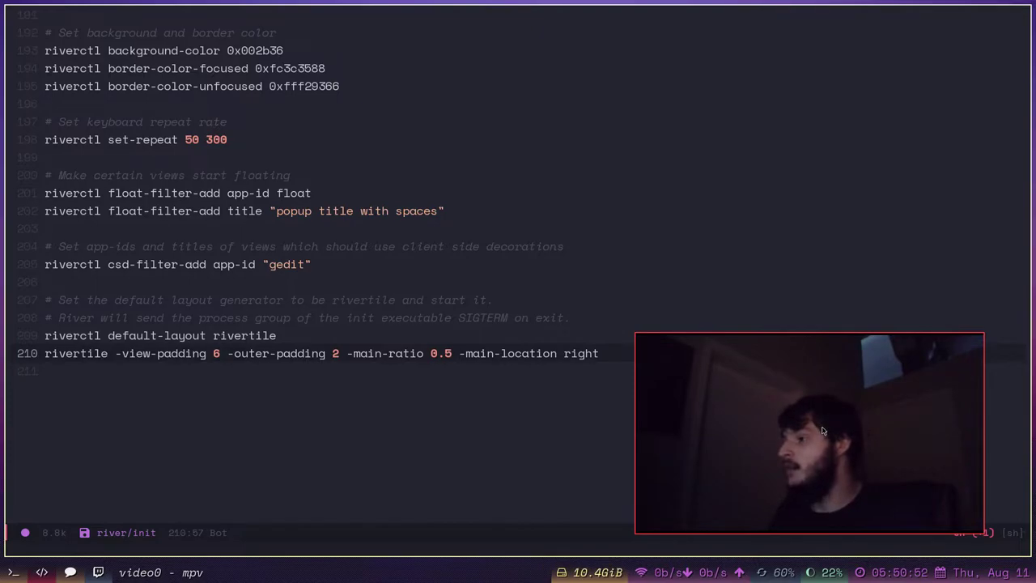
mouse_move(542, 378)
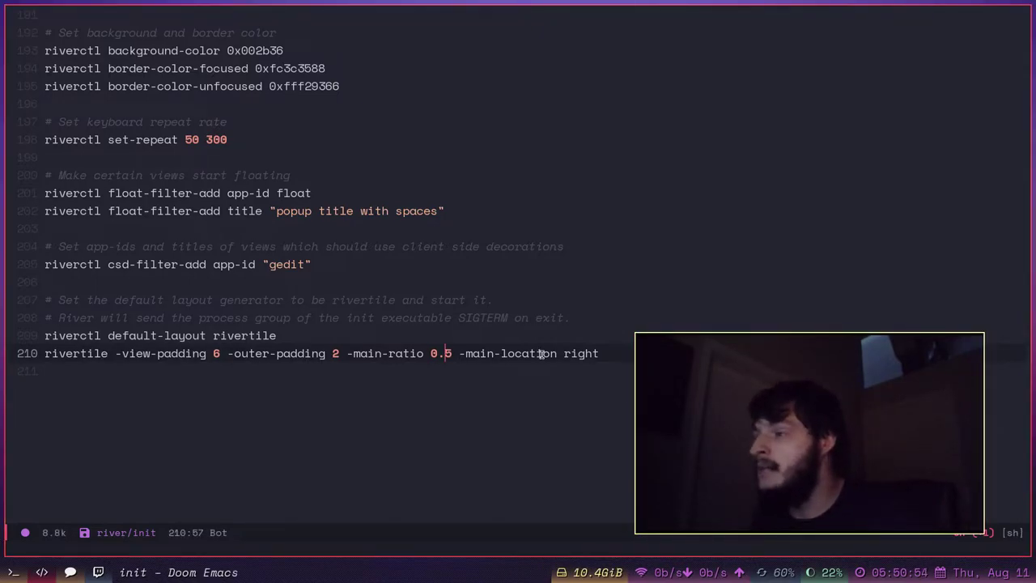
left_click(542, 355)
left_click_drag(556, 354, 453, 352)
left_click(473, 352)
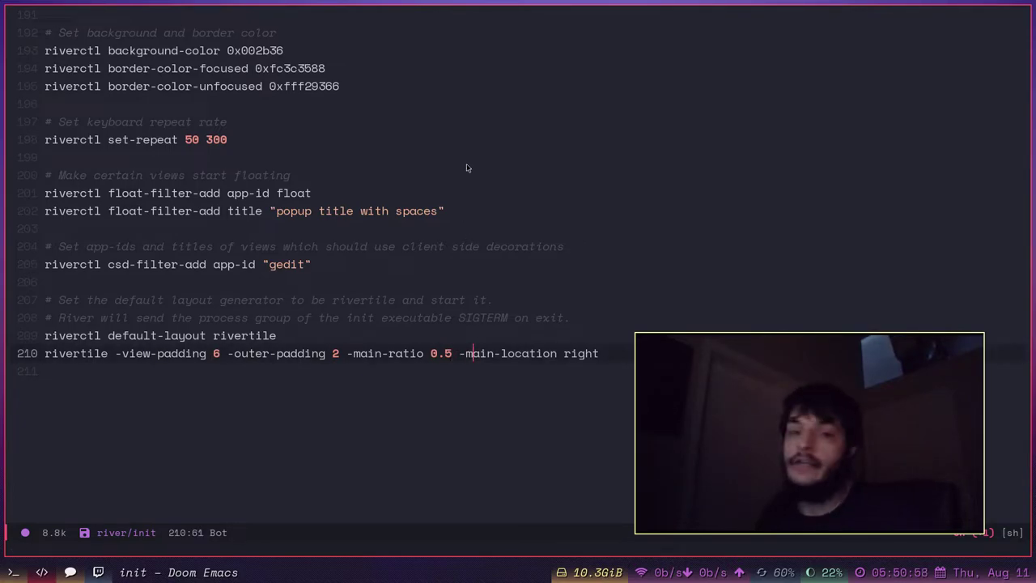
- Open a new terminal beside the init file, start ncmpcpp in it and show its media library
key("super+shift+Return")
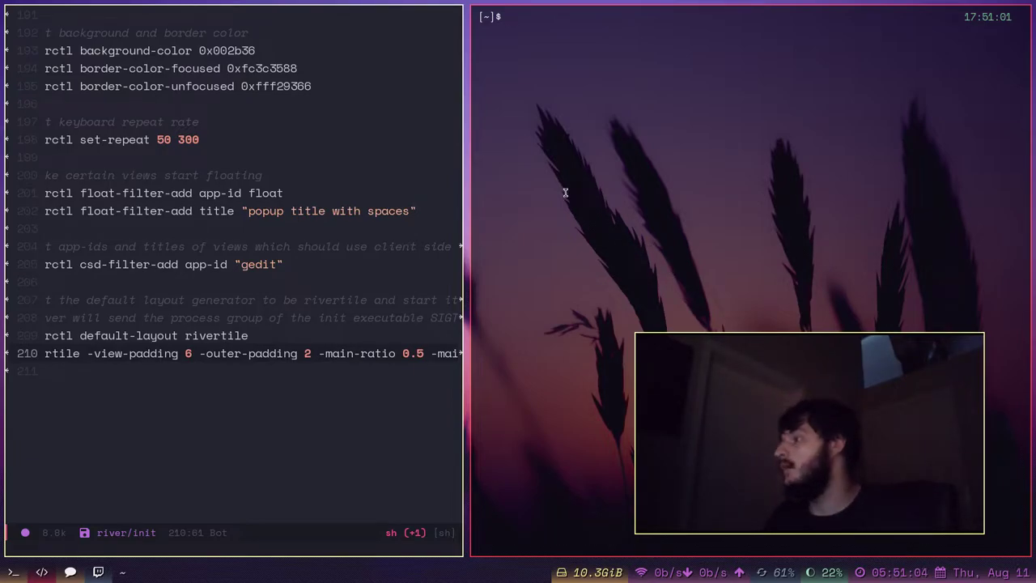
type("ncmpcpp")
key("Return")
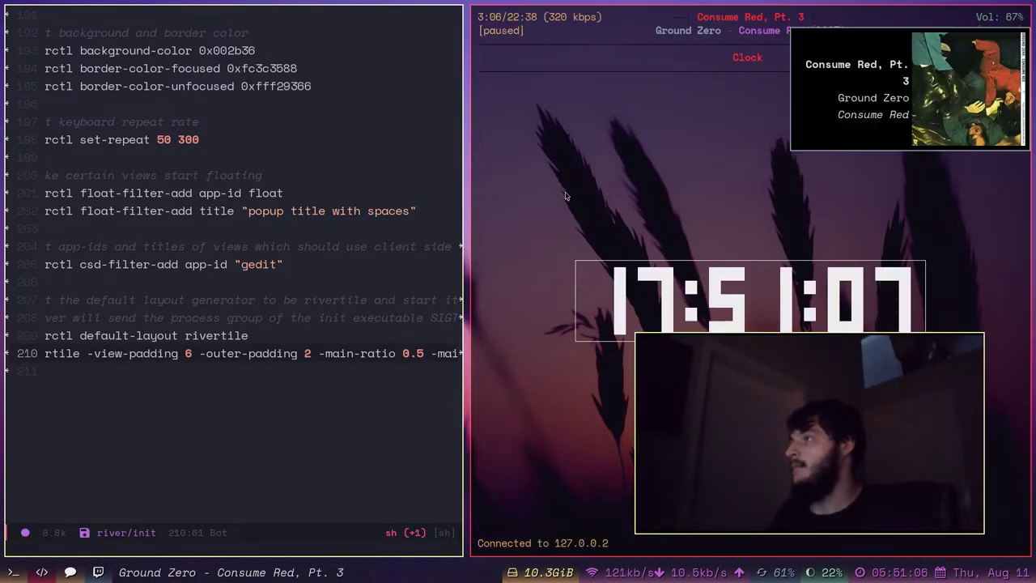
key("1")
key("4")
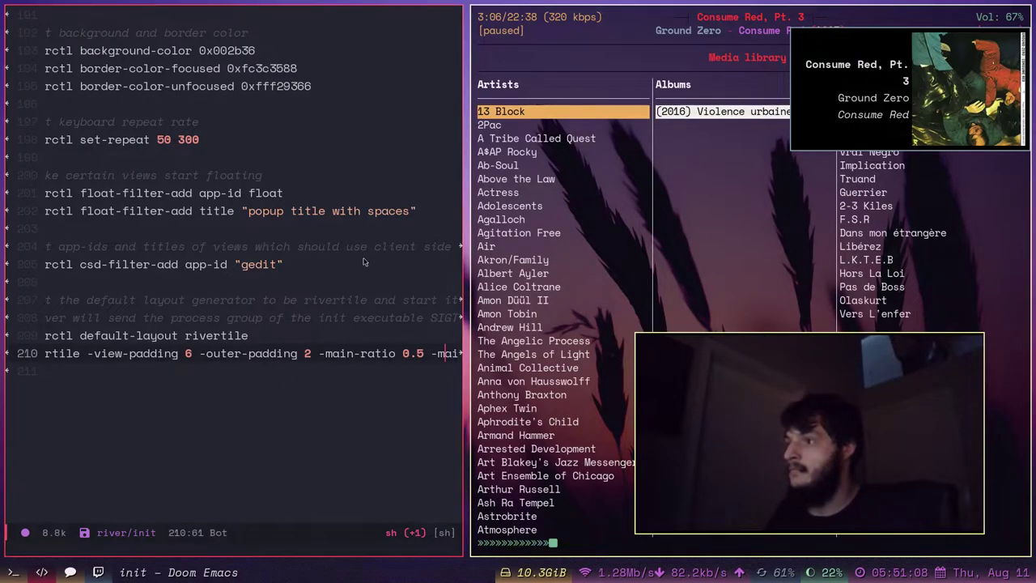
- Widen and narrow the ncmpcpp terminal against the init file to demonstrate the layout's main location
key("super+h")
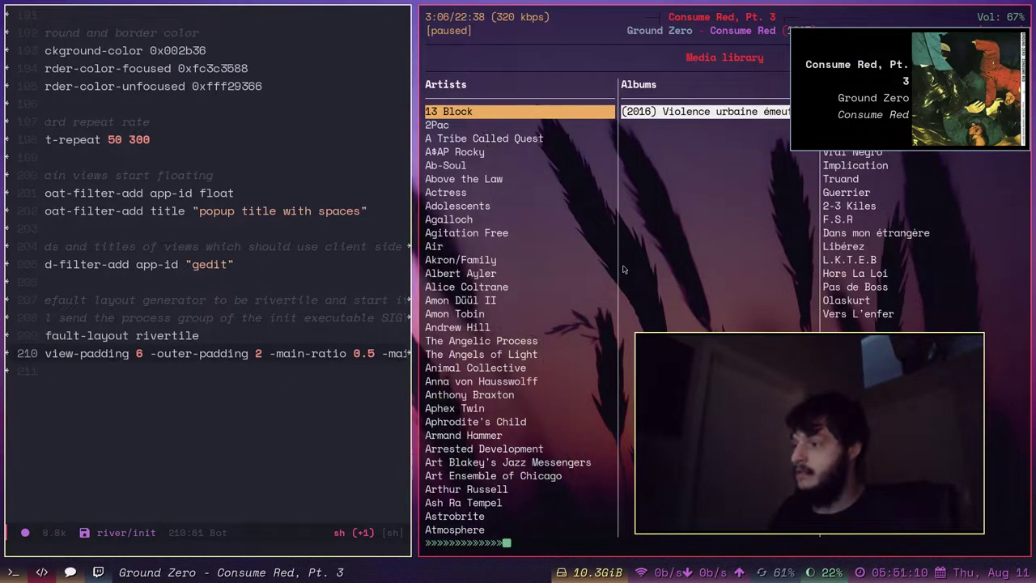
key("super+l")
key("super+l")
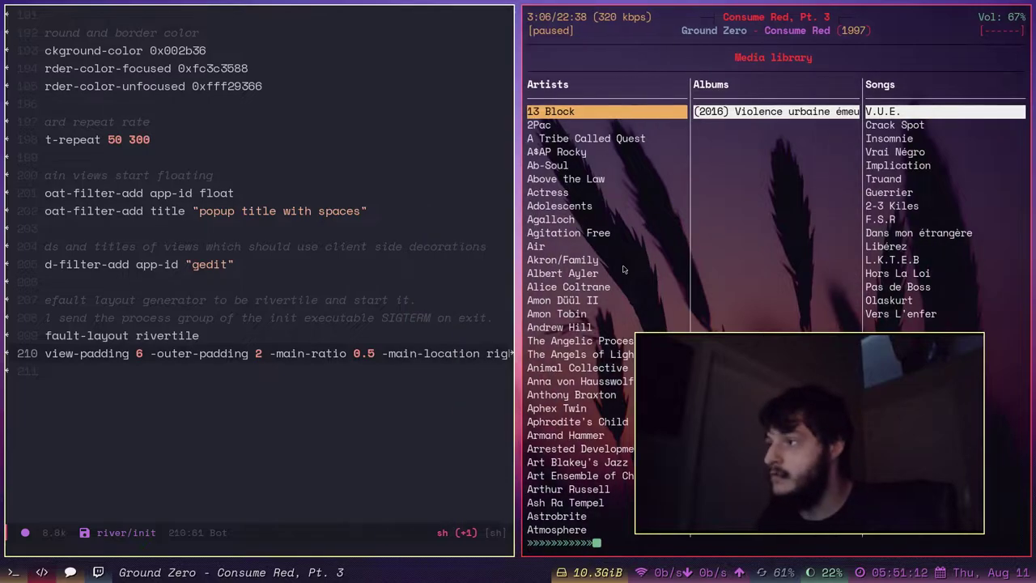
key("super+h")
key("super+h")
key("super+l")
key("super+l")
key("super+h")
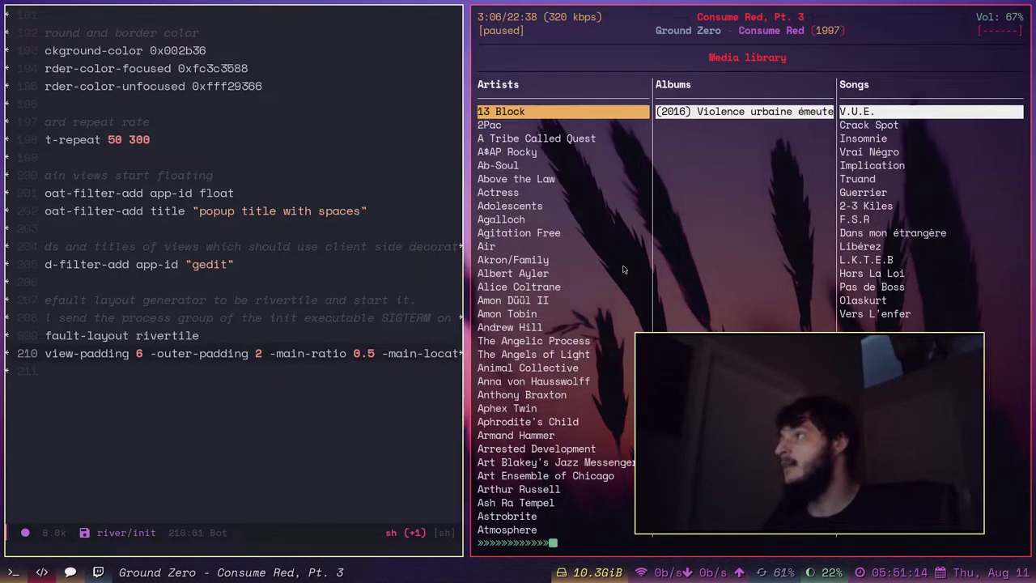
- Float the ncmpcpp terminal, shrink it to roughly half the screen width and move it over the init file
left_click_drag(602, 108, 550, 53)
left_click_drag(923, 285, 933, 122)
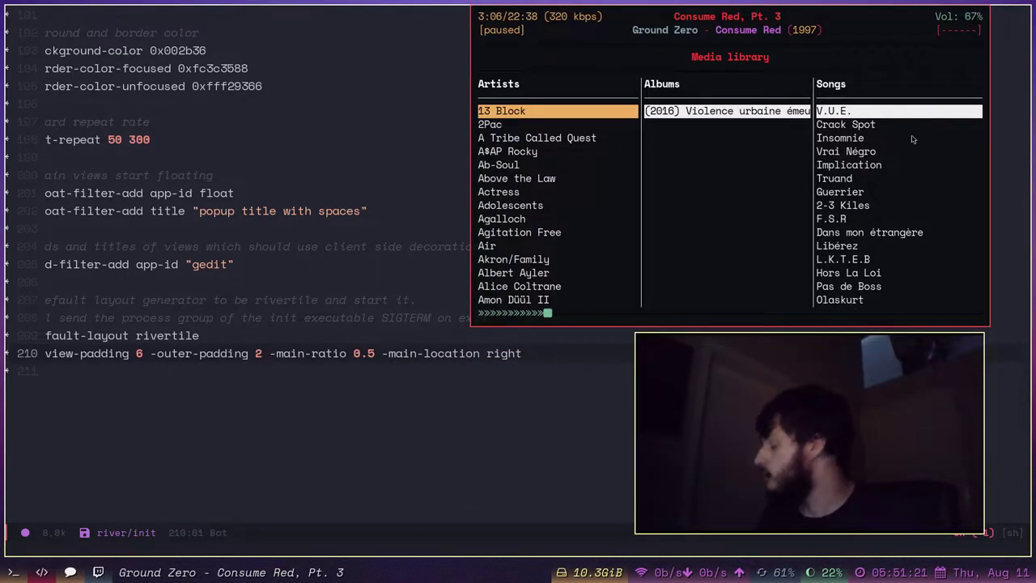
left_click_drag(910, 188, 643, 219)
- Scroll through the artist list in ncmpcpp, quit the player and close its floating terminal
scroll(276, 220, "down", 4)
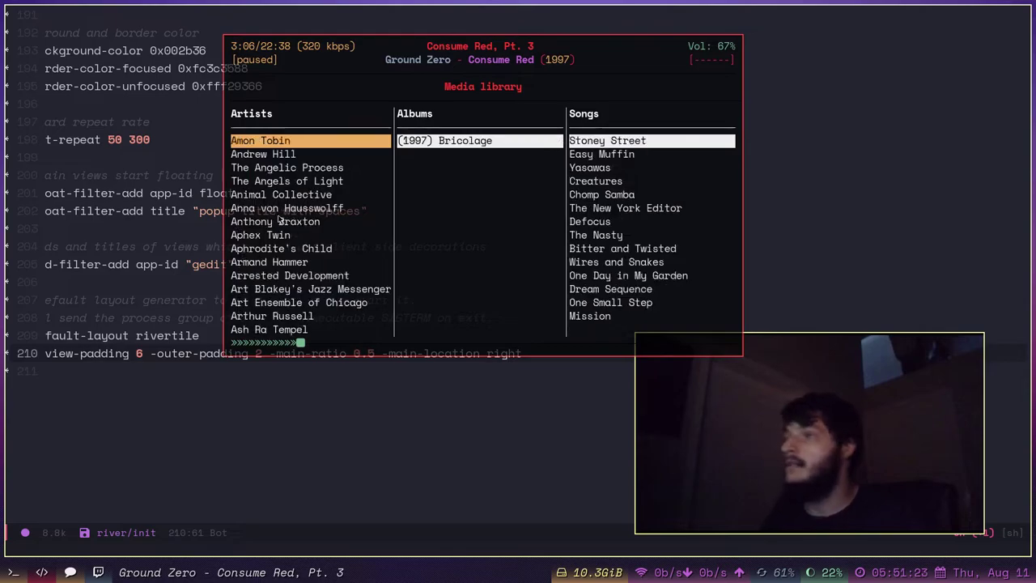
scroll(280, 219, "down", 15)
key("q")
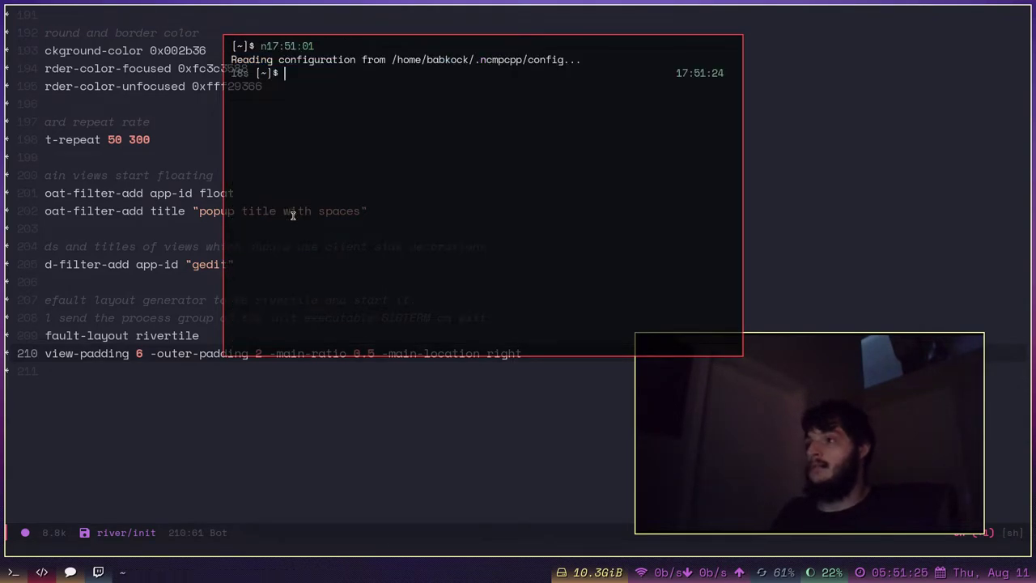
key("super+q")
- Switch to the empty Twitch tag, bring up the program launcher over the wallpaper and dismiss it
scroll(270, 404, "up", 10)
scroll(271, 416, "down", 7)
left_click(91, 576)
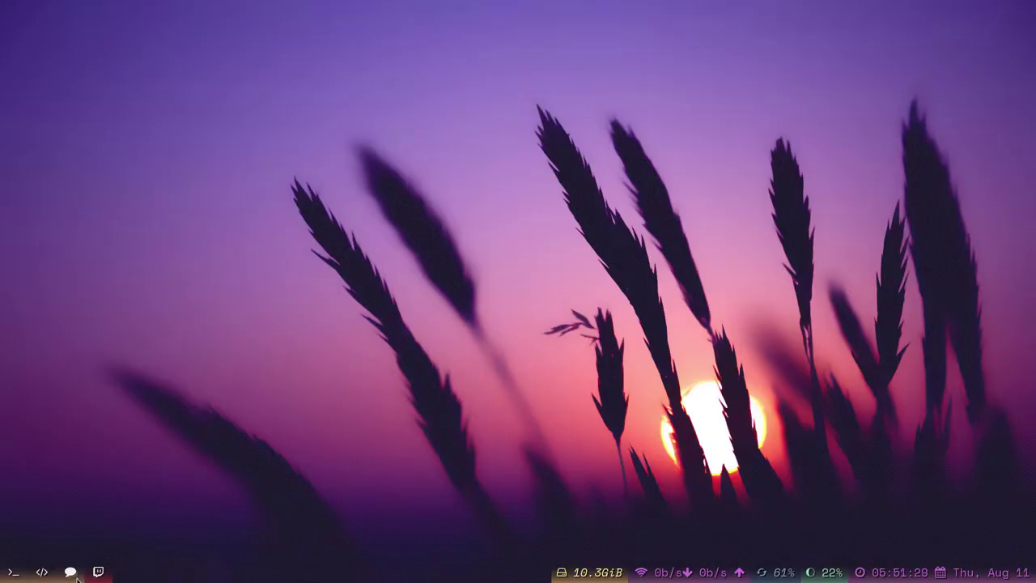
key("super+d")
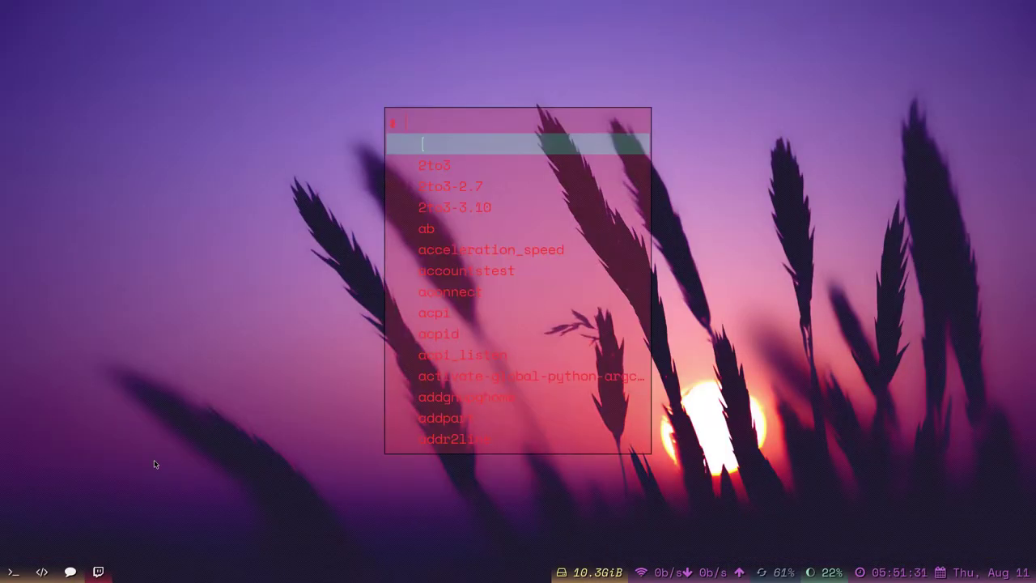
key("Escape")
- Return to the init file and review its mappings upward from the end to the program-launching key bindings around line 51
left_click(54, 580)
scroll(215, 298, "down", 3)
scroll(215, 298, "up", 1)
key("Up")
key("Up")
key("Down")
key("Up")
key("Down")
key("Down")
key("Up")
key("Up")
key("Up")
key("Up")
key("Up")
key("Up")
key("Up")
key("Up")
key("Up")
key("Up")
key("Up")
key("Up")
key("Up")
key("Up")
key("Up")
key("Up")
key("Up")
key("Up")
key("Up")
key("Up")
key("Up")
key("Up")
key("Up")
key("Up")
key("Up")
key("Up")
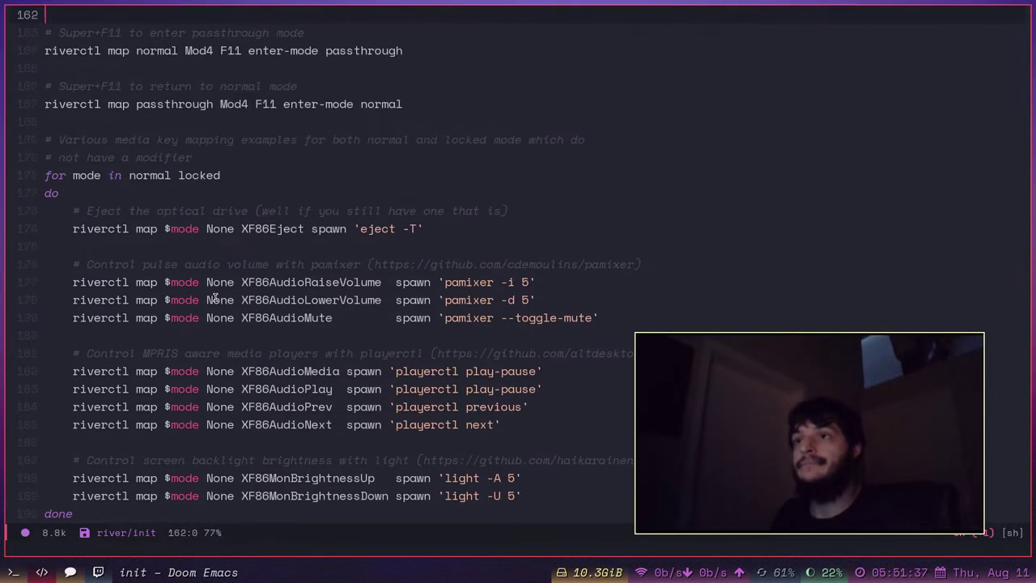
key("Up")
key("Up")
key("Up")
key("Up")
key("Up")
key("Up")
key("Up")
key("Up")
key("Up")
key("Up")
key("Up")
key("Up")
key("Up")
key("Up")
key("Up")
key("Up")
key("Up")
key("Up")
key("Up")
key("Up")
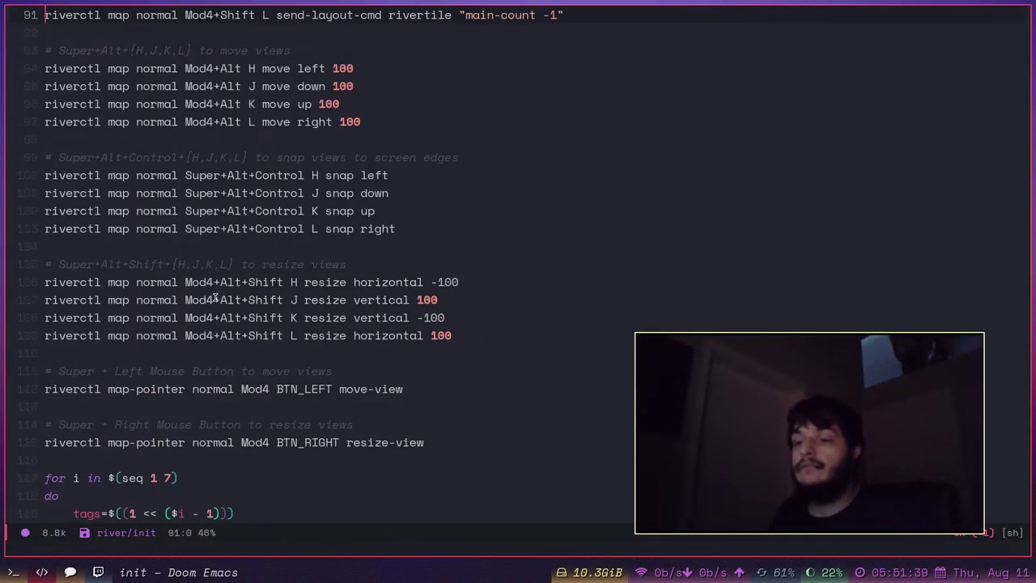
key("Up")
key("Up")
key("Up")
key("Up")
key("Up")
key("Up")
key("Up")
key("Up")
key("Up")
key("Up")
key("Up")
key("Up")
key("Up")
key("Up")
key("Up")
key("Up")
key("Up")
key("Up")
key("Up")
key("Up")
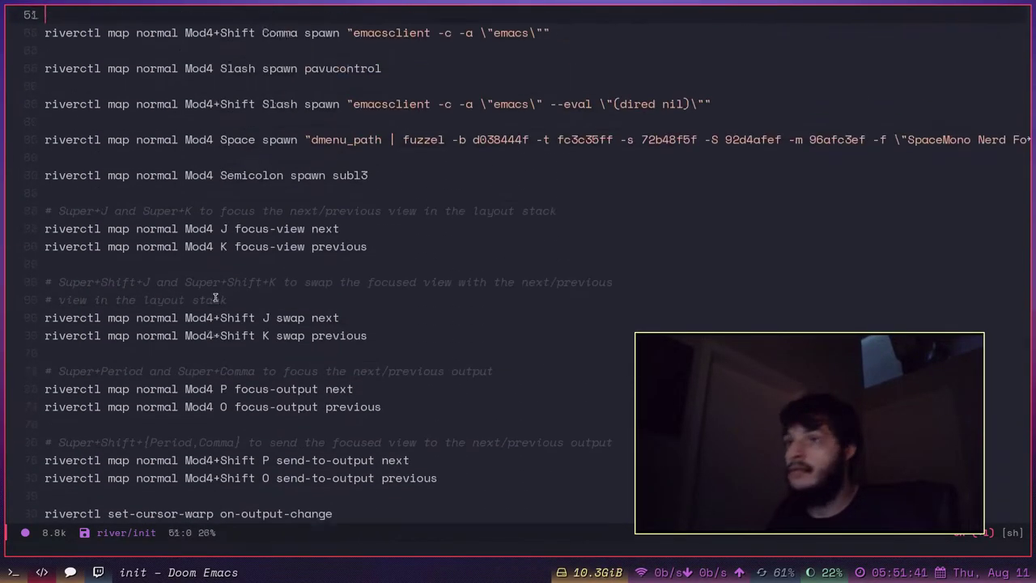
- Go back to the top of the init file and examine the autostart commands and the touchpad and gaming mouse input settings
key("Up")
key("Up")
key("Up")
key("Up")
key("Up")
key("Up")
key("Up")
key("Up")
key("Up")
key("Up")
key("Up")
key("Up")
key("Up")
key("Up")
key("Up")
key("Up")
key("Up")
key("Up")
key("Up")
key("Up")
key("Down")
key("Down")
key("Down")
key("Down")
key("Down")
key("Down")
key("Down")
key("Down")
key("Down")
key("Down")
key("Down")
key("Down")
key("Down")
key("Down")
key("Down")
key("Down")
key("Down")
key("Down")
key("Down")
key("Down")
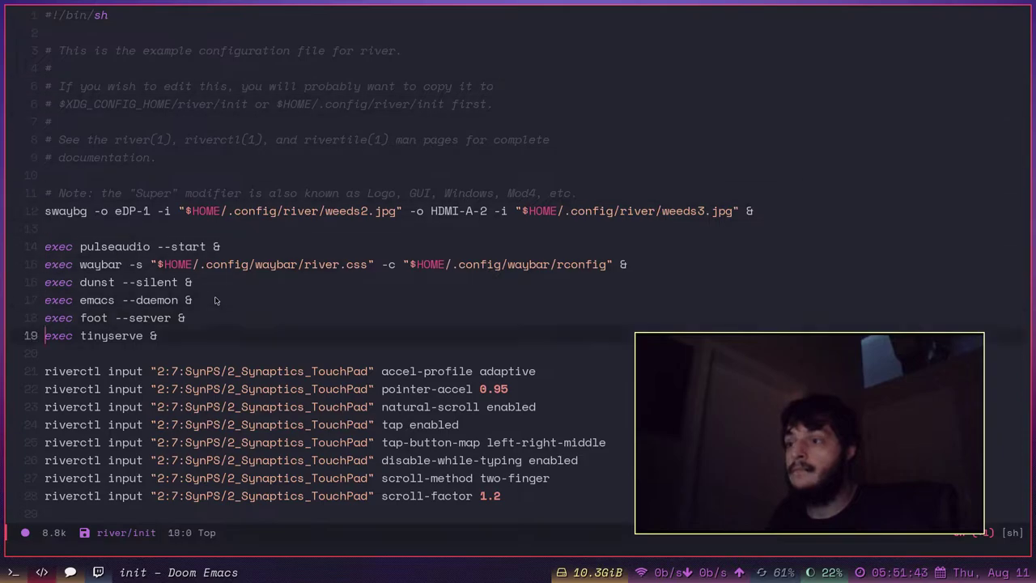
key("Up")
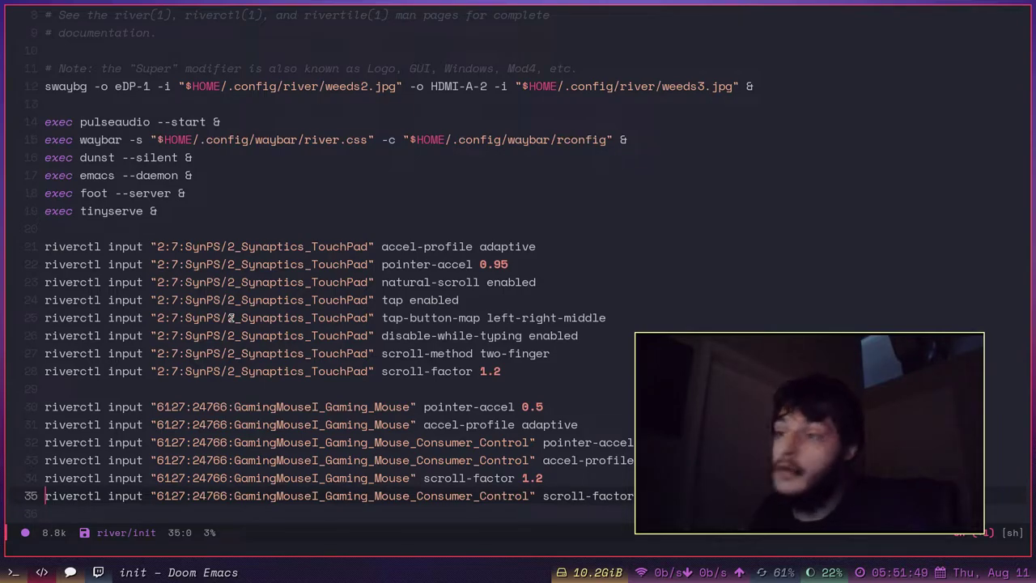
scroll(232, 317, "down", 3)
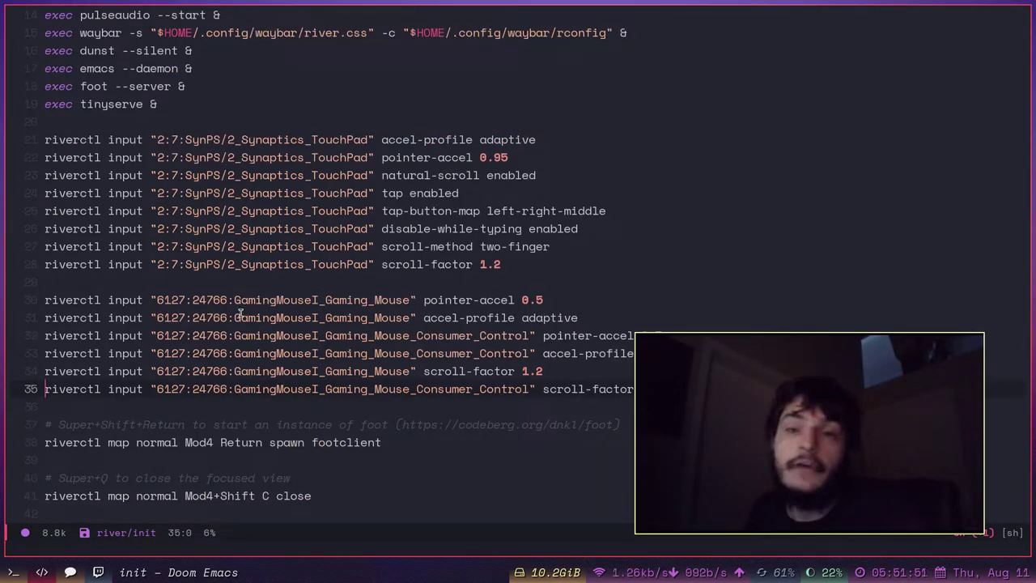
- Review the mappings from program launching and view focus through moving, snapping and resizing views, down to the tag loop around line 127
scroll(239, 316, "down", 6)
scroll(291, 285, "down", 1)
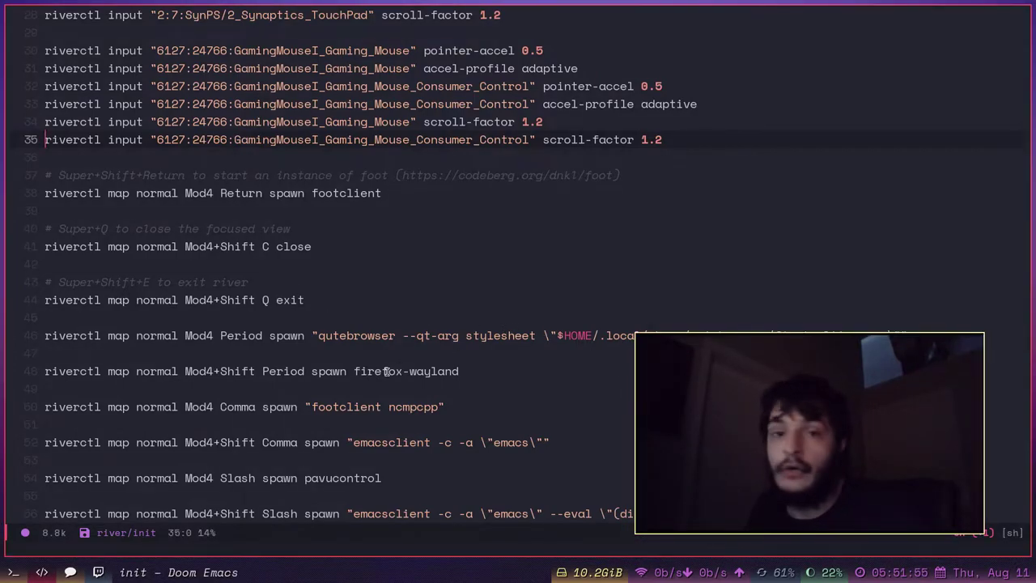
scroll(387, 374, "down", 3)
scroll(387, 373, "down", 7)
scroll(387, 373, "down", 1)
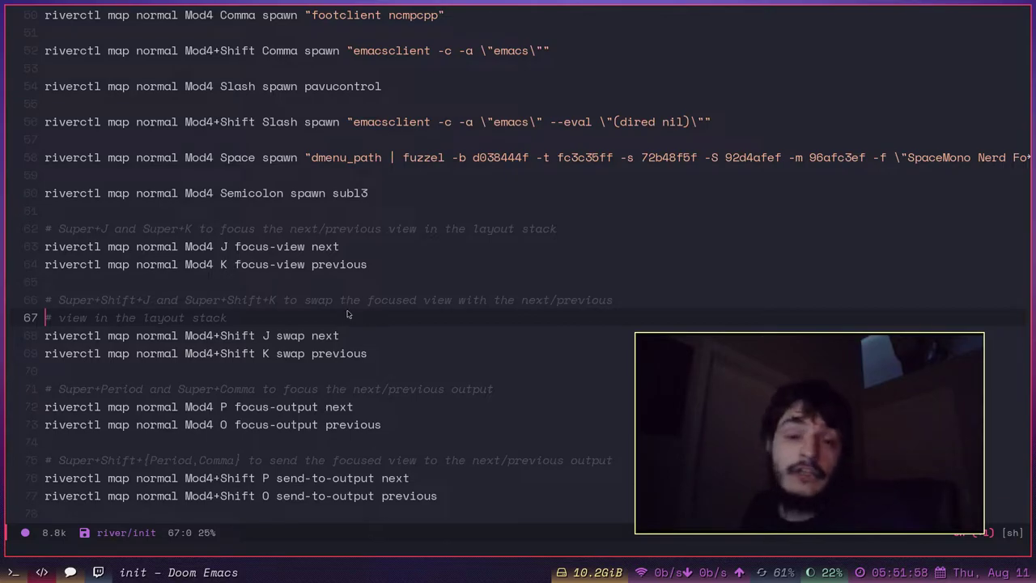
scroll(346, 312, "down", 15)
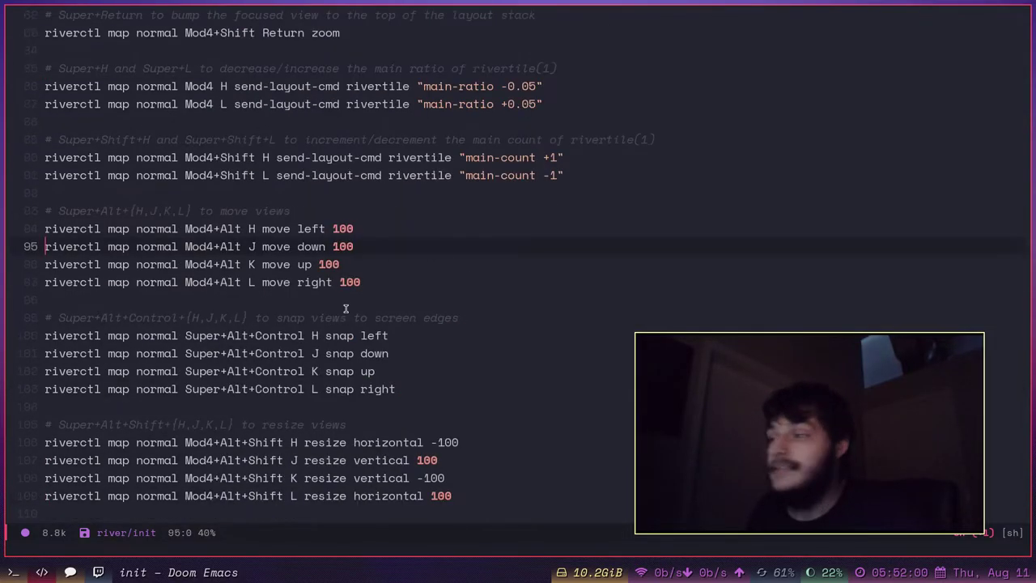
scroll(346, 311, "up", 2)
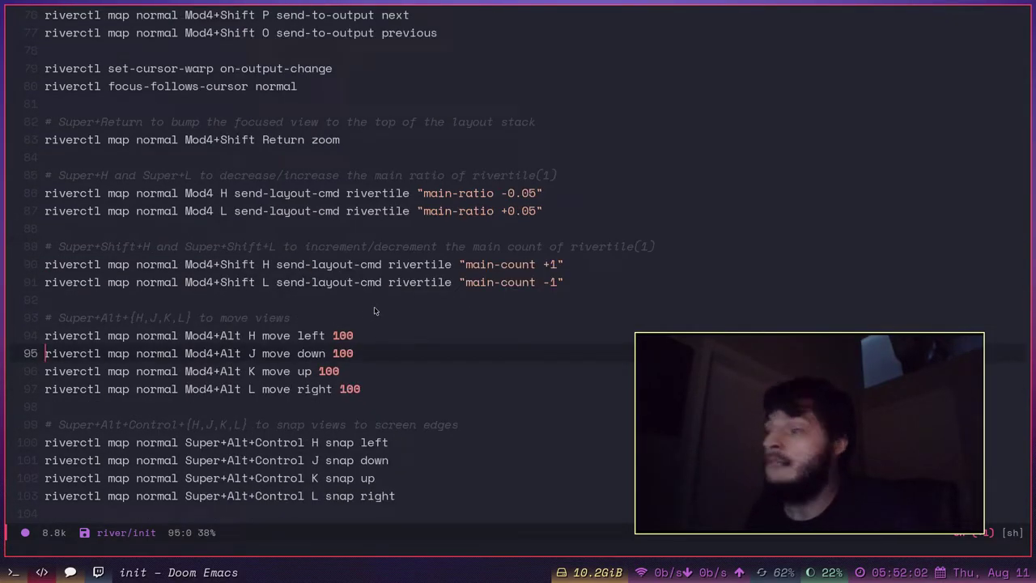
scroll(374, 311, "down", 1)
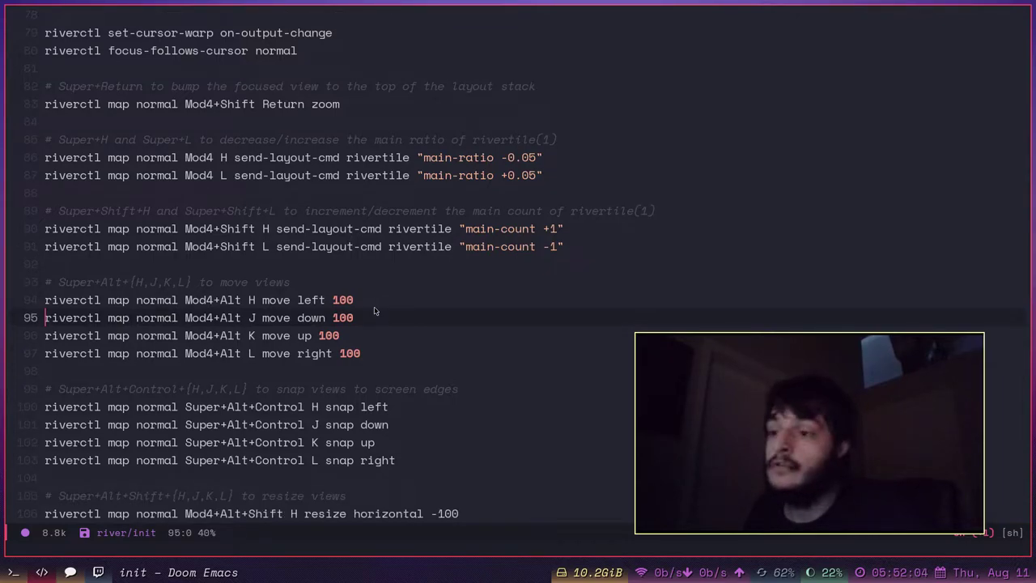
scroll(374, 311, "down", 1)
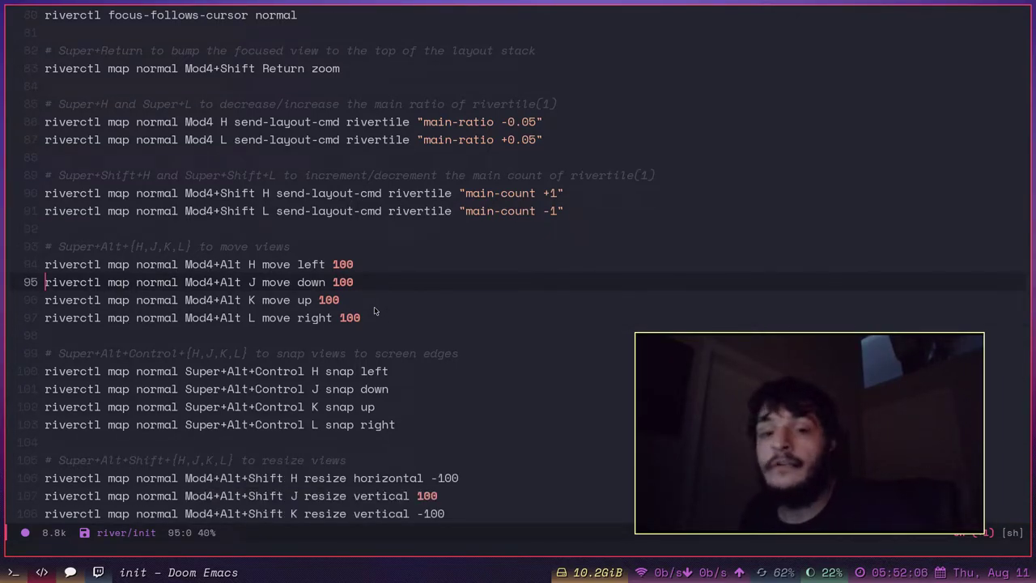
scroll(374, 311, "down", 3)
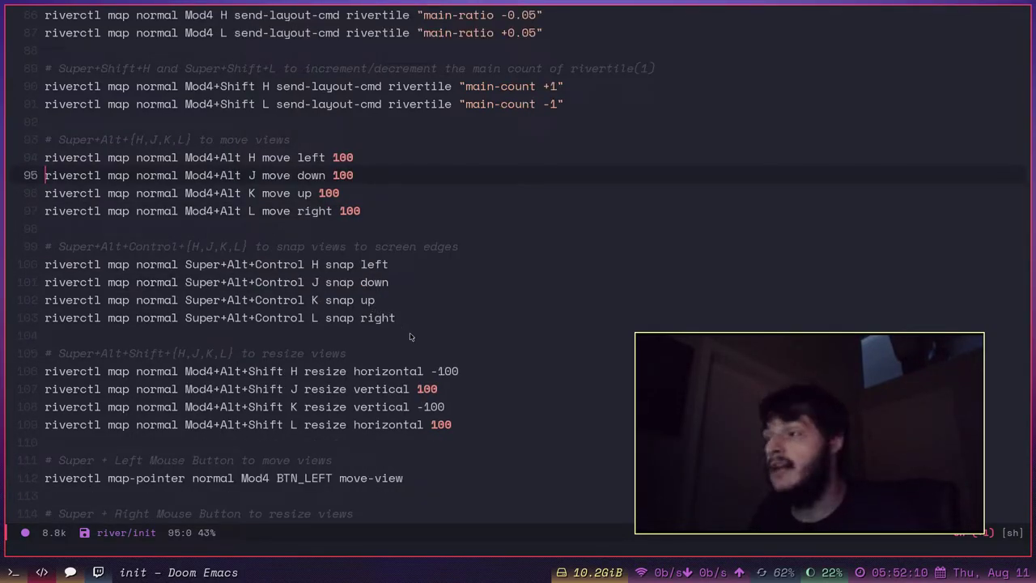
scroll(411, 336, "down", 1)
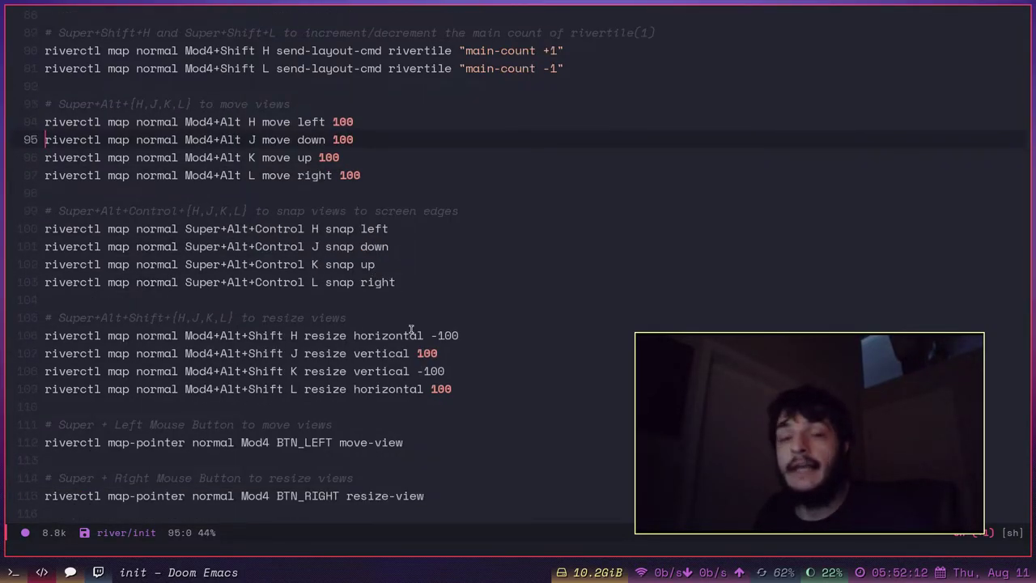
scroll(411, 330, "down", 6)
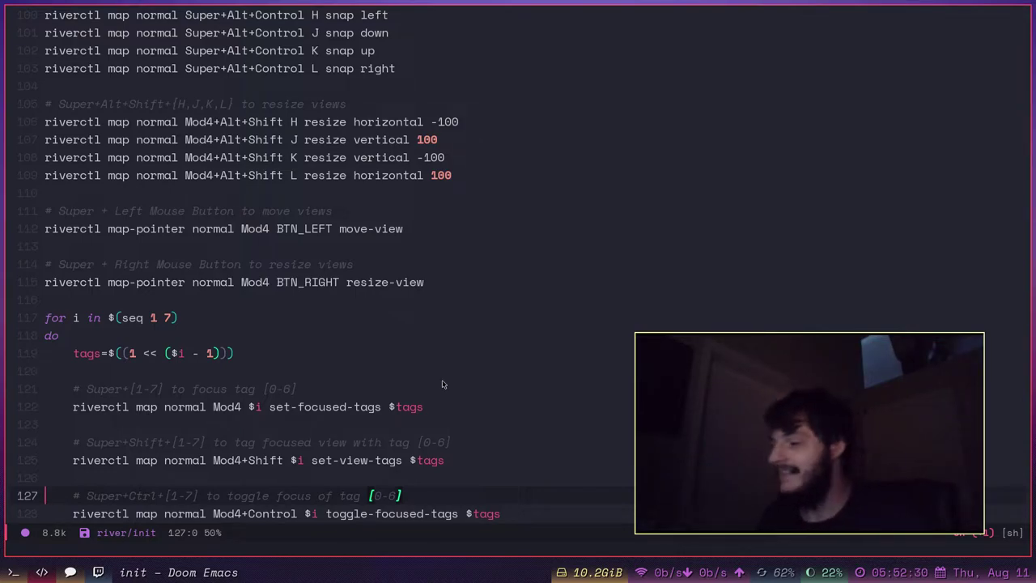
- Switch to the tag showing the river GitHub repository in Firefox and look over its file list and README
left_click(98, 572)
left_click(41, 573)
left_click(14, 572)
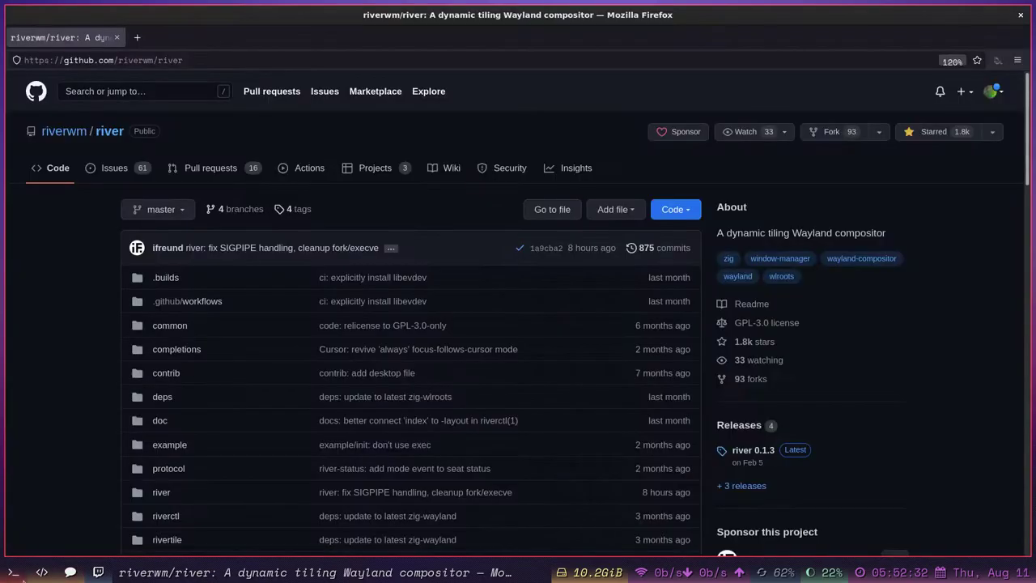
scroll(518, 324, "down", 10)
scroll(518, 324, "up", 4)
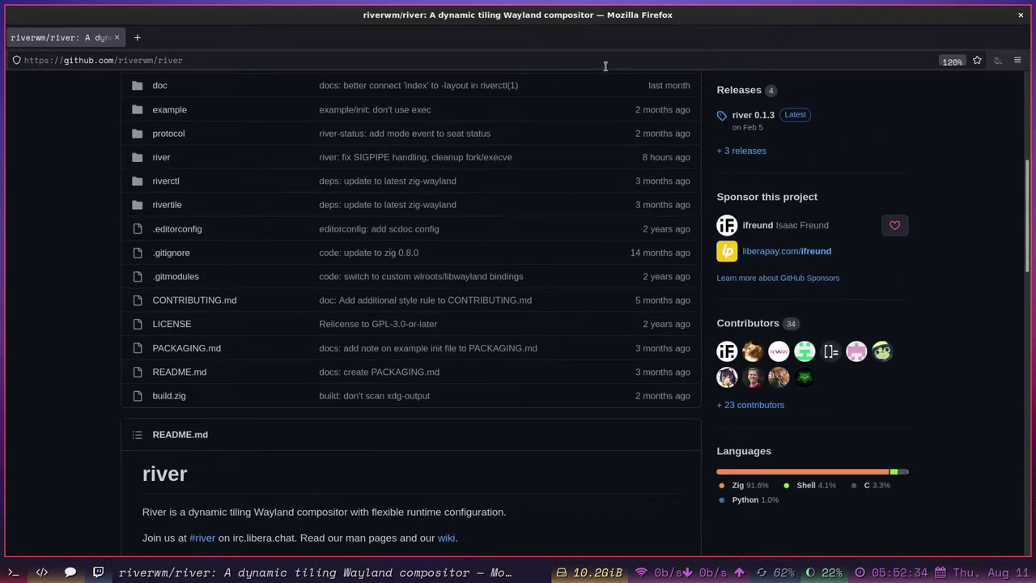
scroll(873, 369, "up", 4)
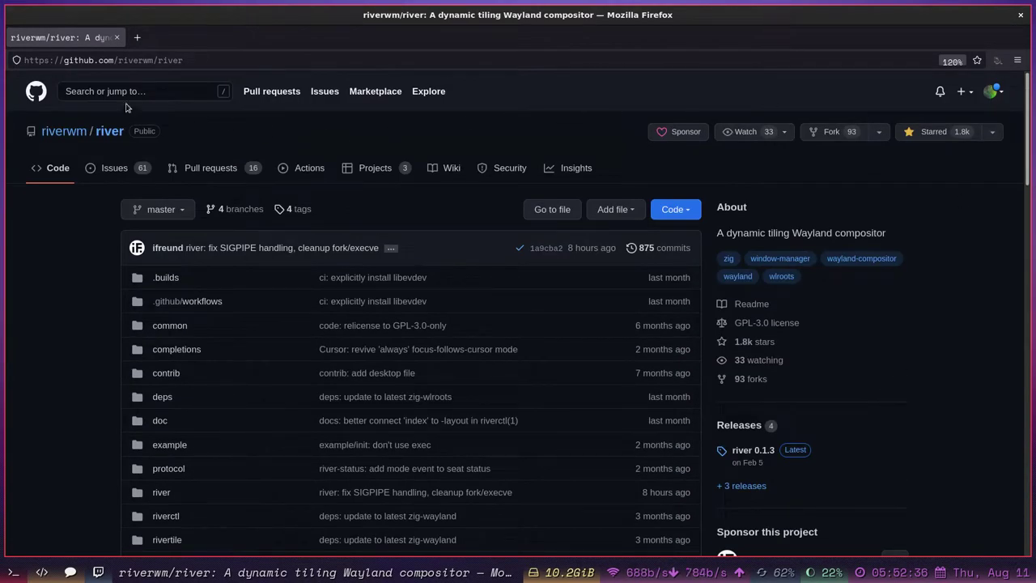
- Open GitLab from the start page in a new browser tab, then close Firefox and return to the init file
left_click(139, 39)
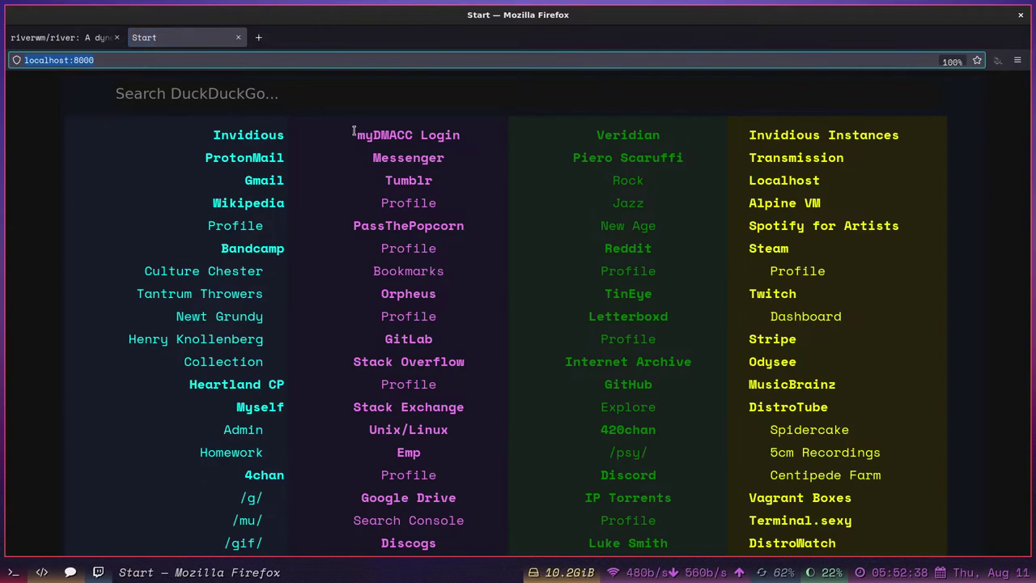
left_click(387, 342)
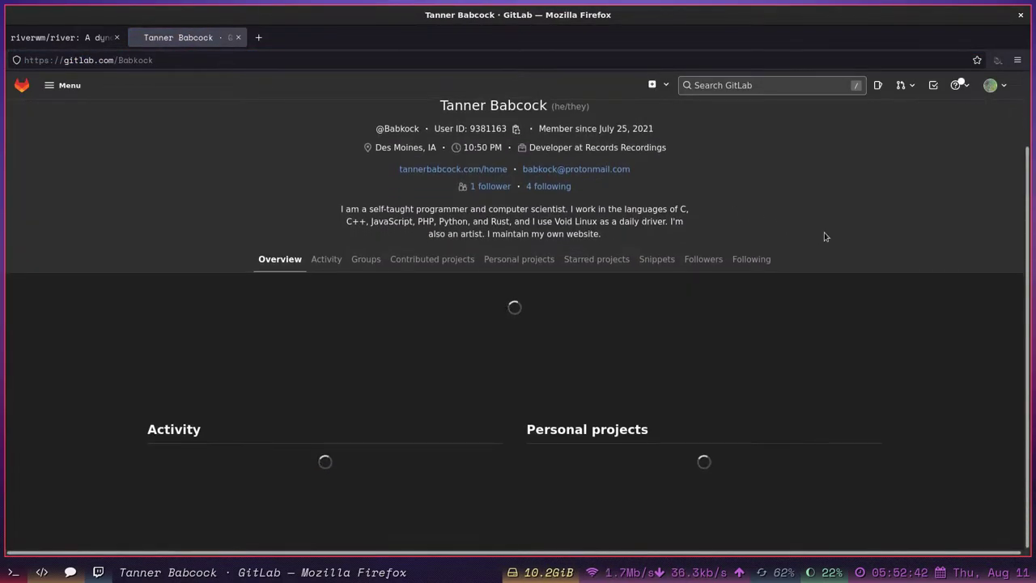
left_click(1020, 16)
left_click(41, 572)
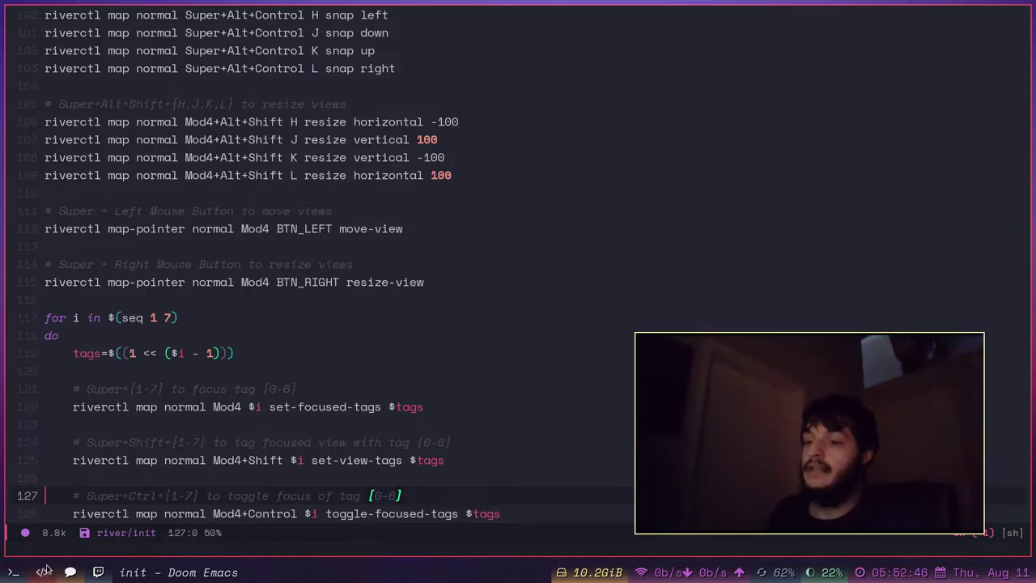
- Switch to the now empty browser tag and start audacity from the program launcher
left_click(66, 571)
left_click(44, 573)
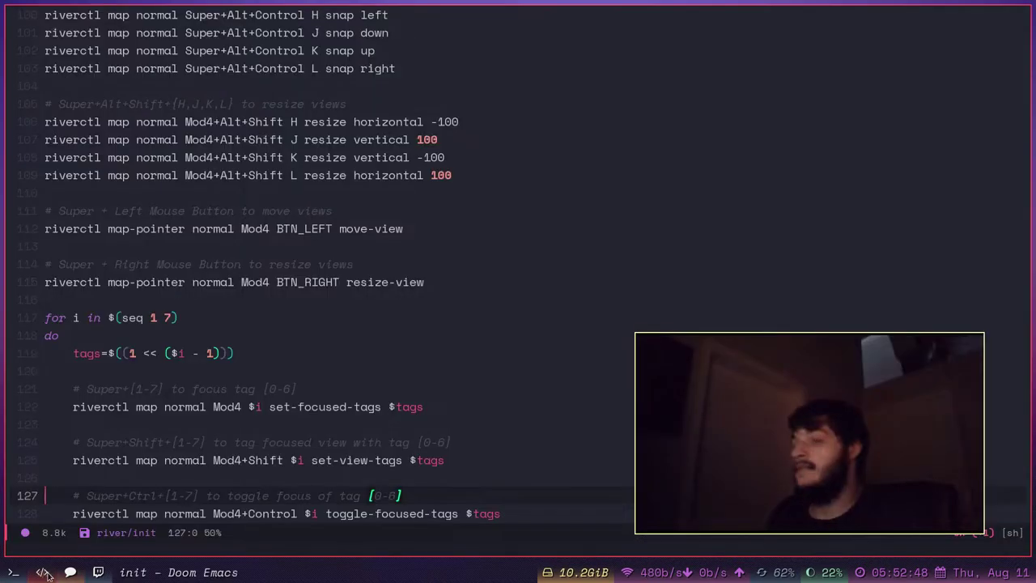
left_click(17, 574)
key("super+d")
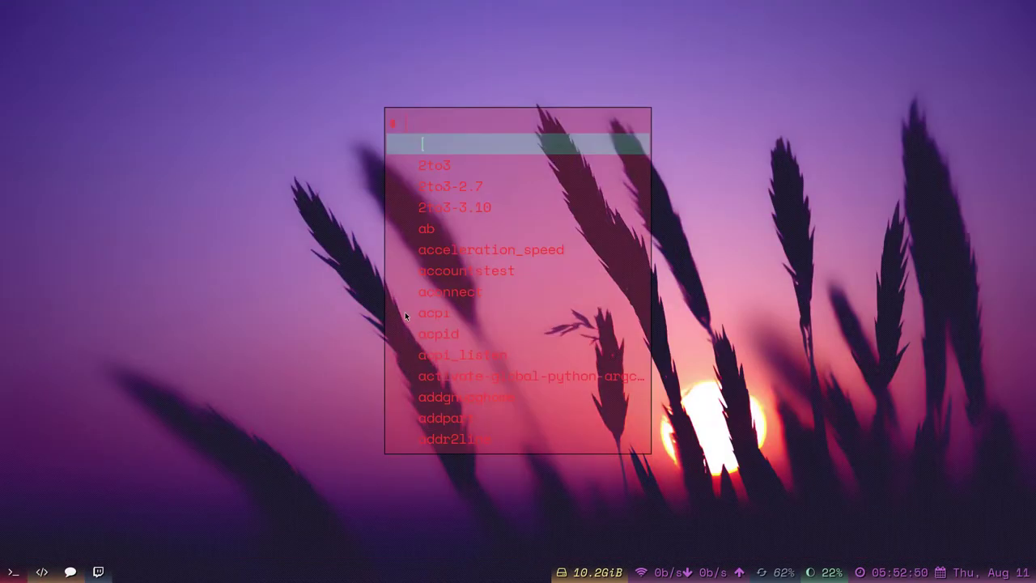
type("audacity")
key("Return")
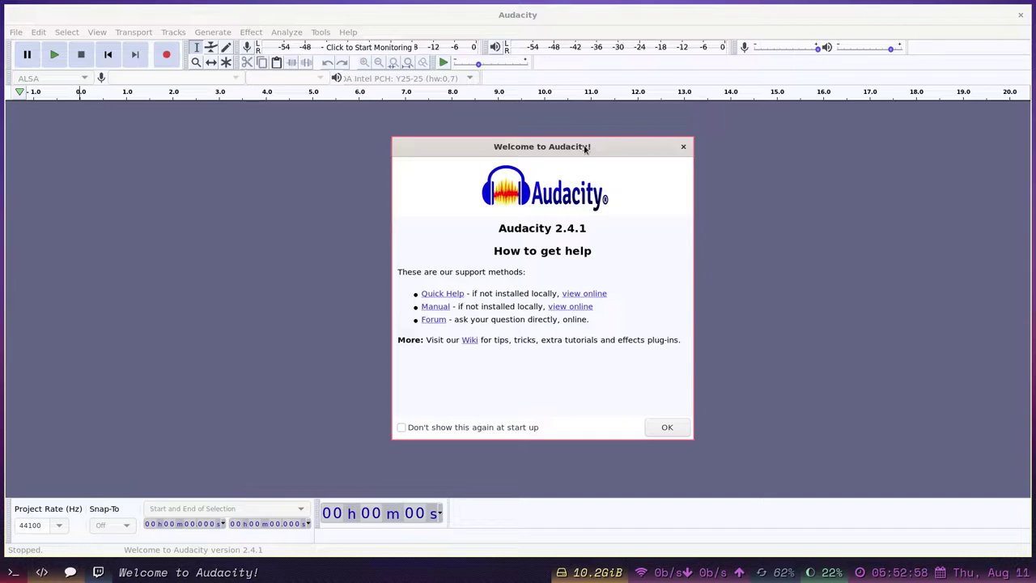
- Reposition and close Audacity's floating welcome dialog, and take a brief look at the Transport menu
left_click_drag(585, 148, 498, 141)
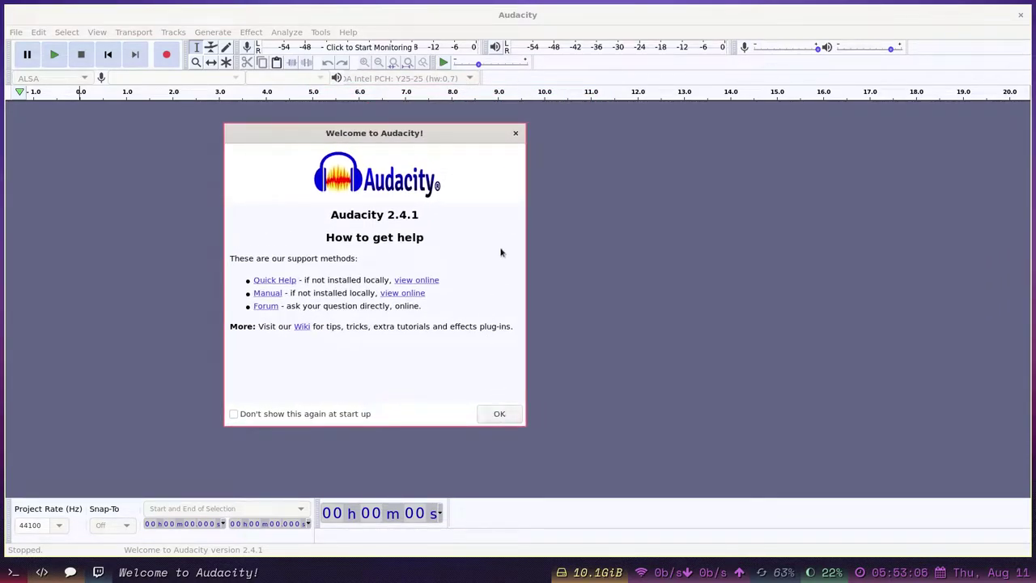
left_click(516, 133)
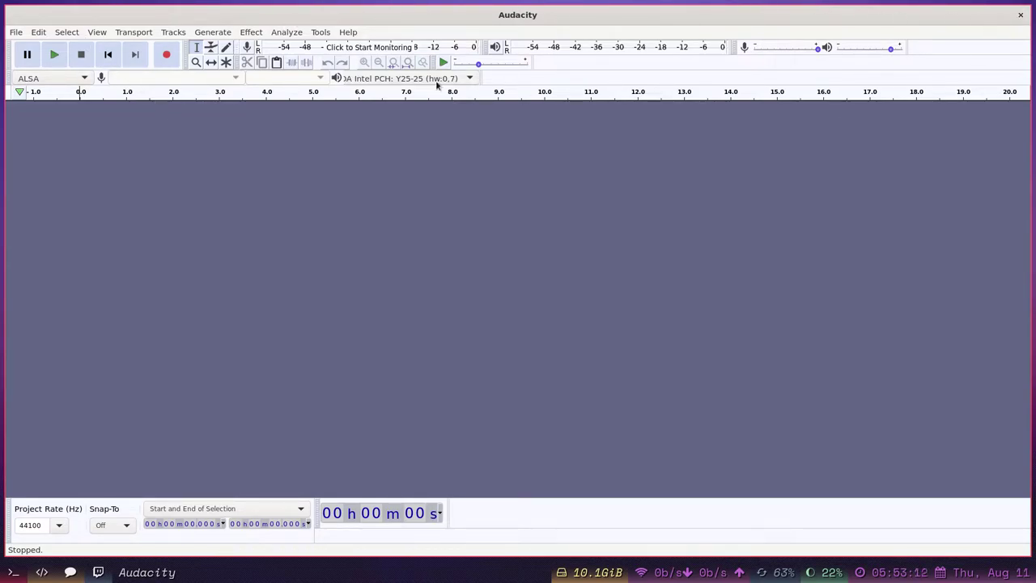
left_click(346, 31)
left_click(119, 33)
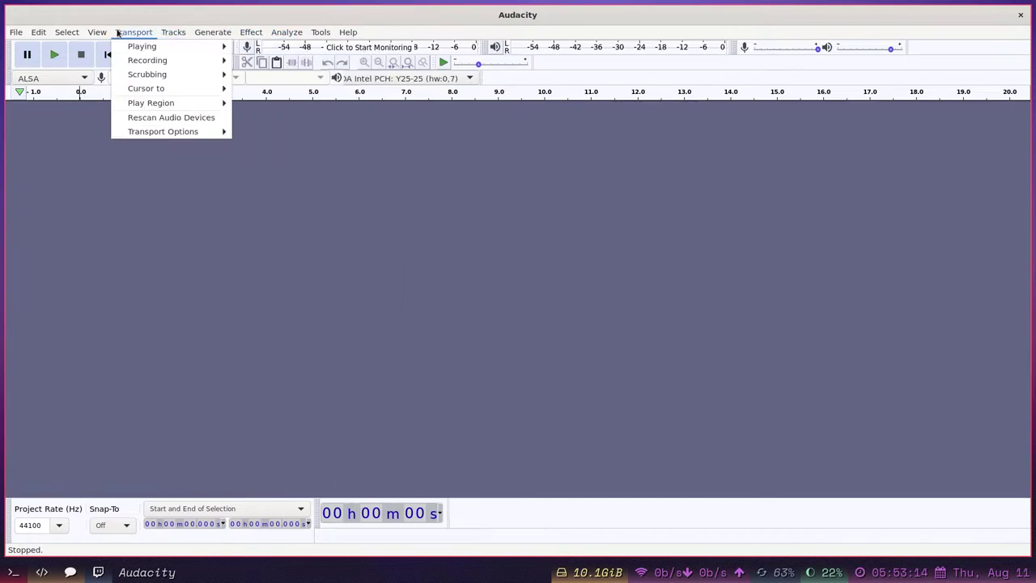
left_click(160, 33)
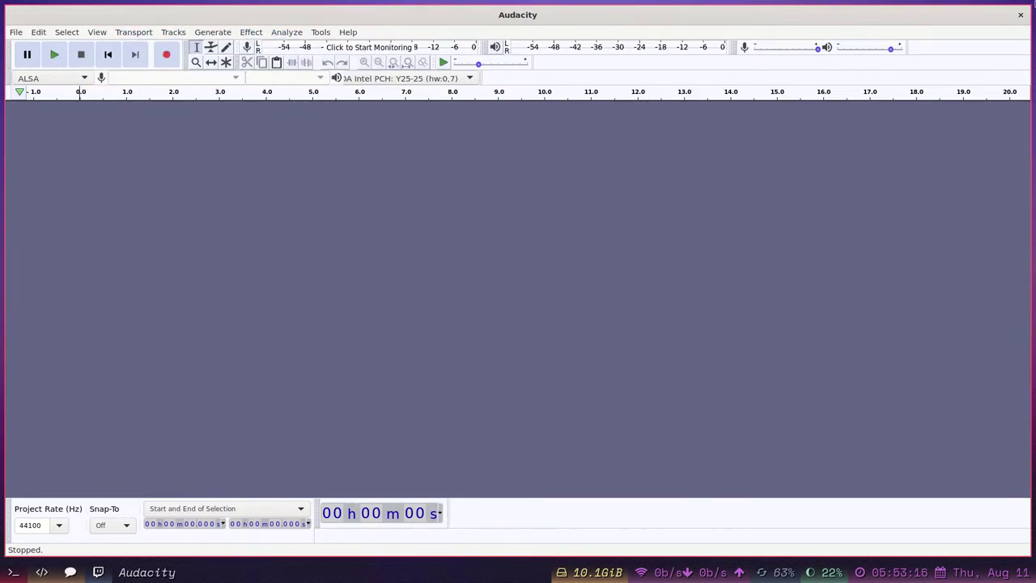
- Close Audacity and return to the init file's tag by way of the terminal tag
left_click(1021, 14)
left_click(13, 573)
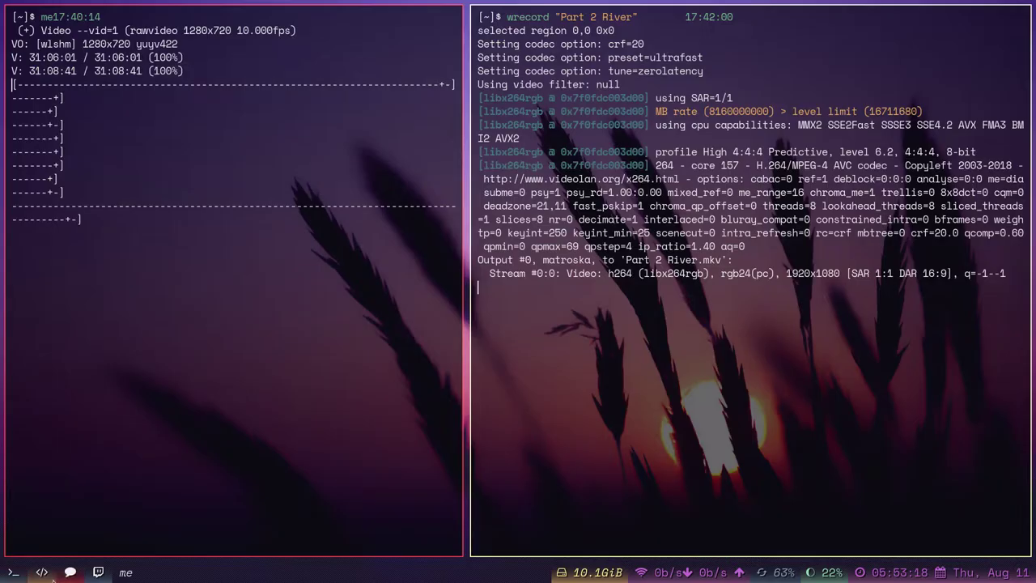
left_click(42, 572)
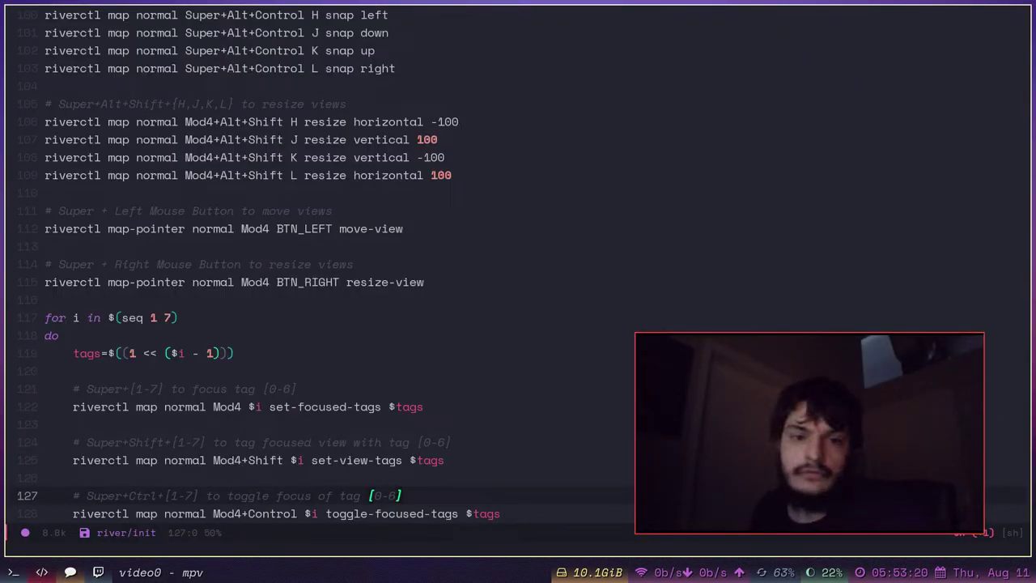
- Review the init file from the tag loop through the scratch tag, float, layout orientation, passthrough and media key mappings
scroll(411, 378, "down", 5)
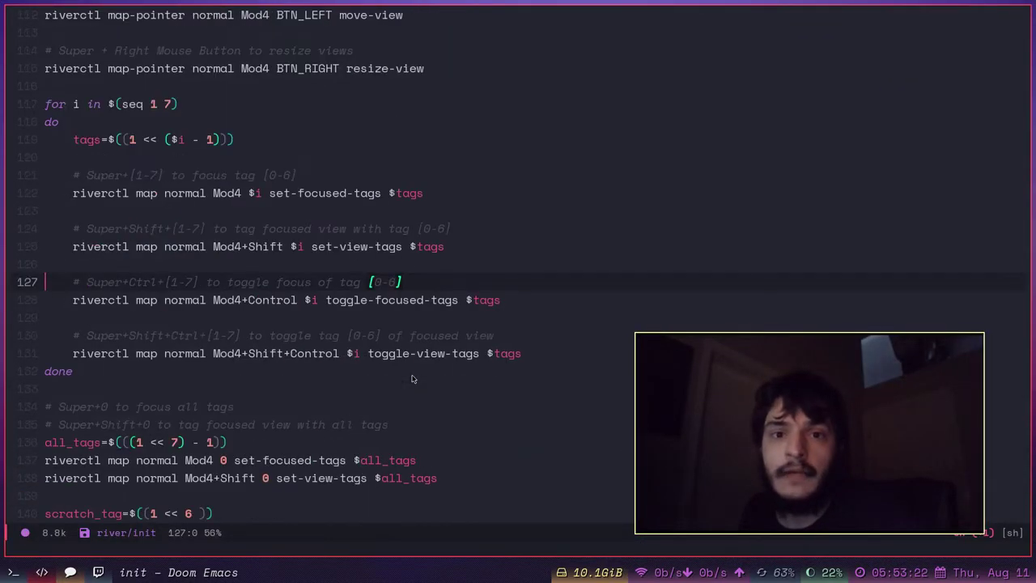
scroll(411, 378, "down", 2)
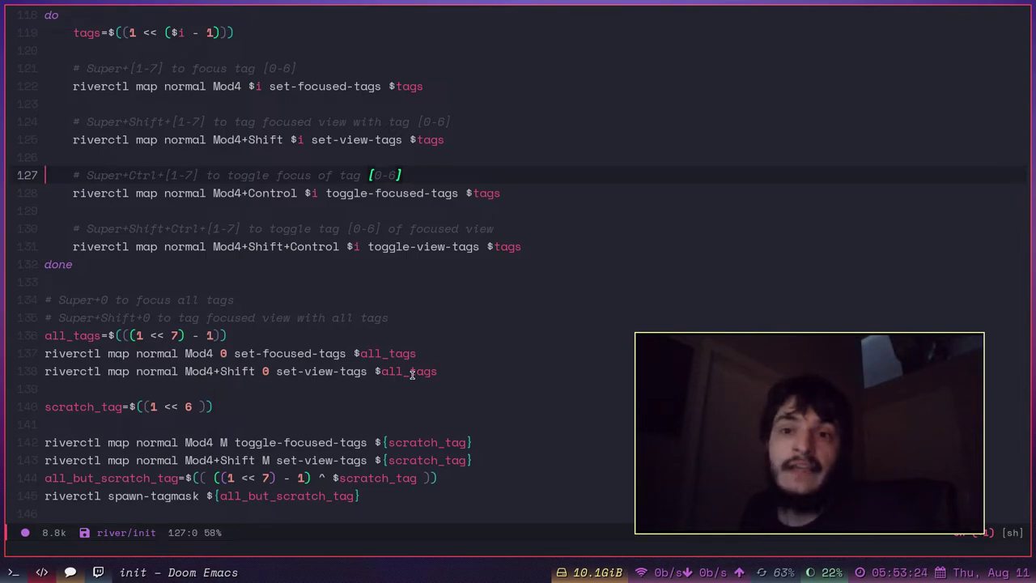
scroll(411, 368, "down", 3)
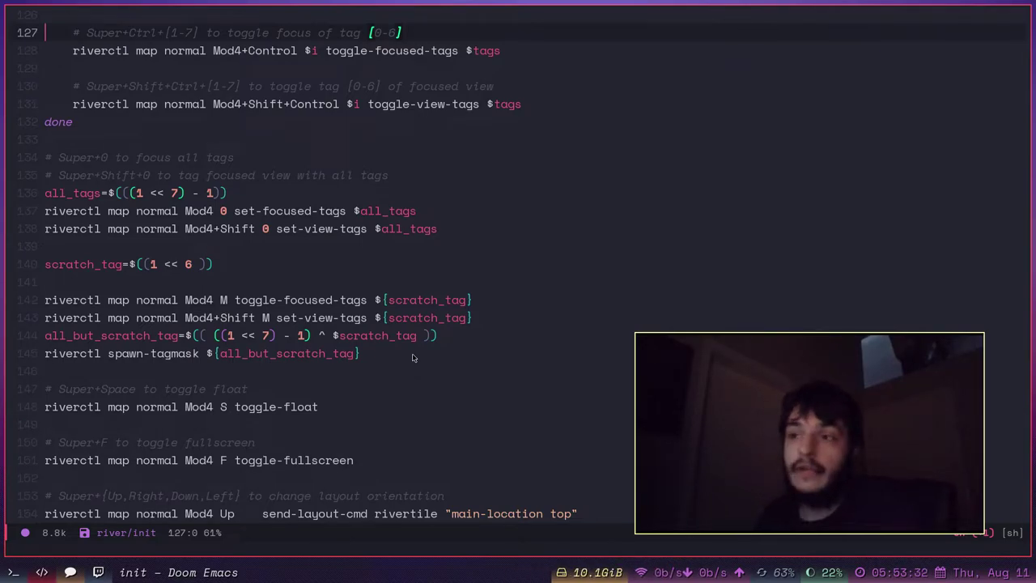
scroll(412, 356, "down", 8)
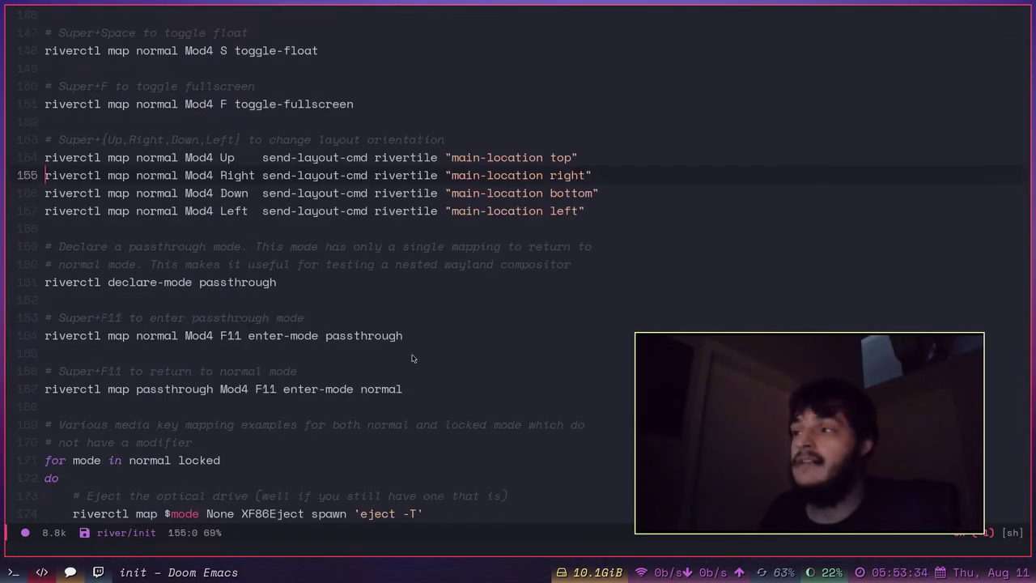
scroll(415, 357, "down", 5)
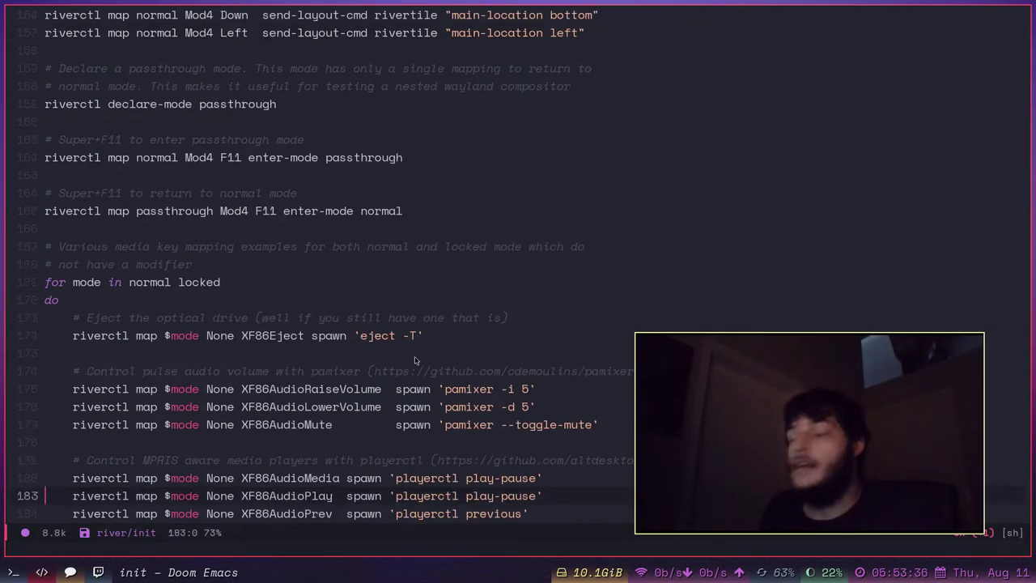
scroll(414, 357, "up", 2)
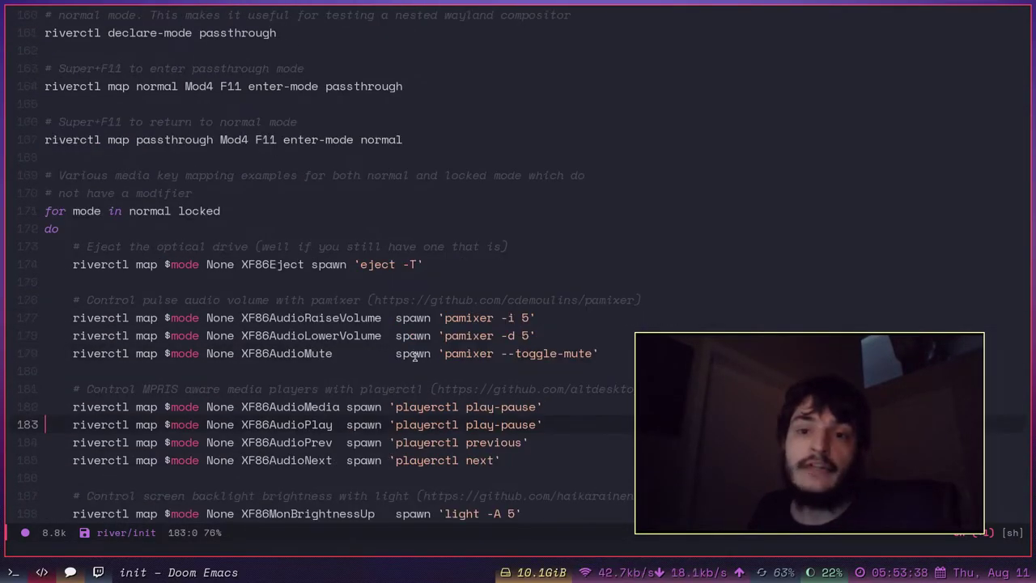
scroll(414, 357, "down", 7)
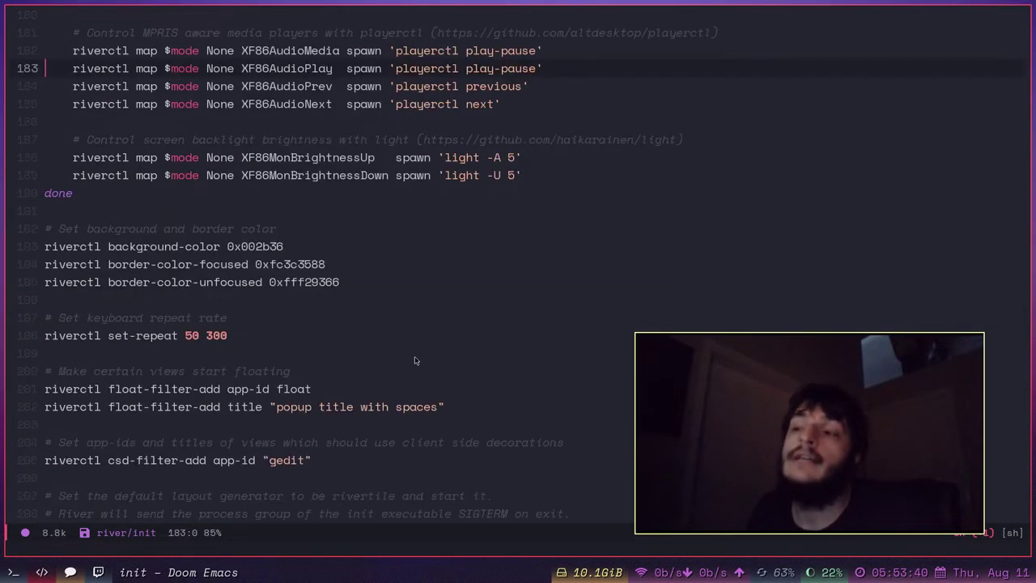
- Examine the background and border color lines and place the cursor at the end of the set-repeat line 198
scroll(415, 360, "down", 2)
scroll(409, 358, "up", 1)
left_click(286, 302)
left_click(281, 285)
left_click(283, 308)
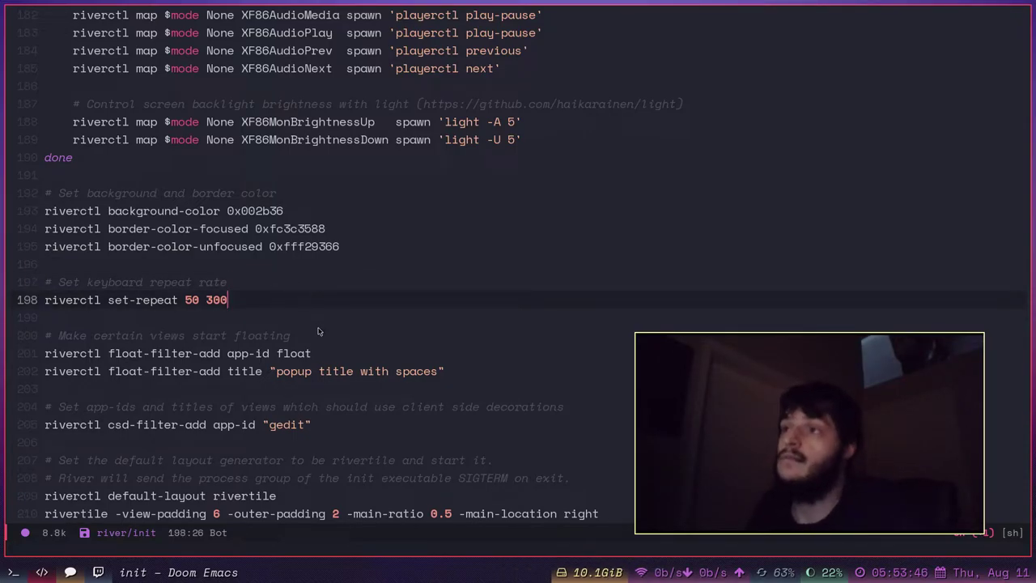
- Examine the focused and unfocused border color lines 194 and 195 in the init file
scroll(319, 330, "up", 1)
left_click(318, 229)
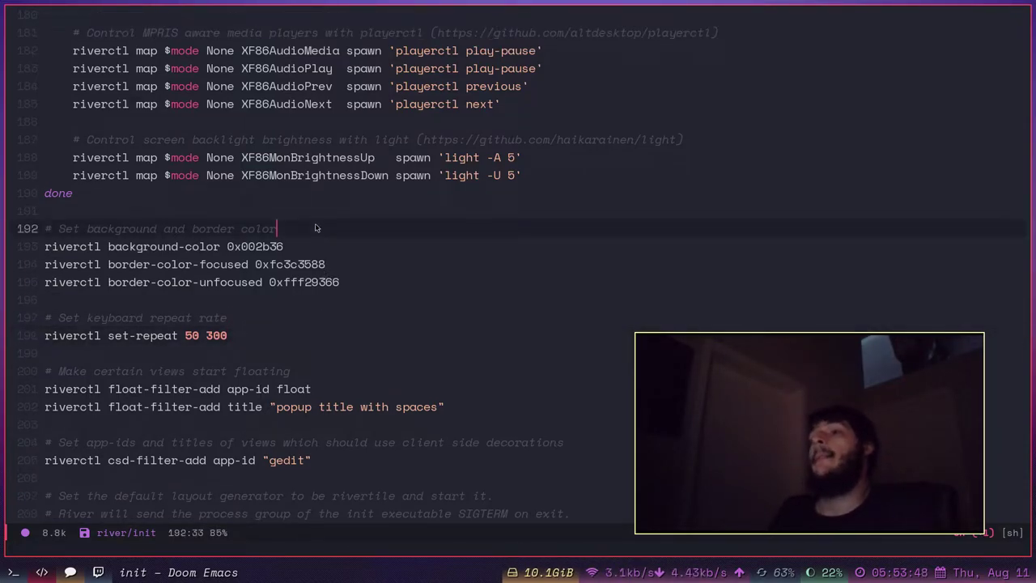
left_click(322, 264)
left_click(320, 282)
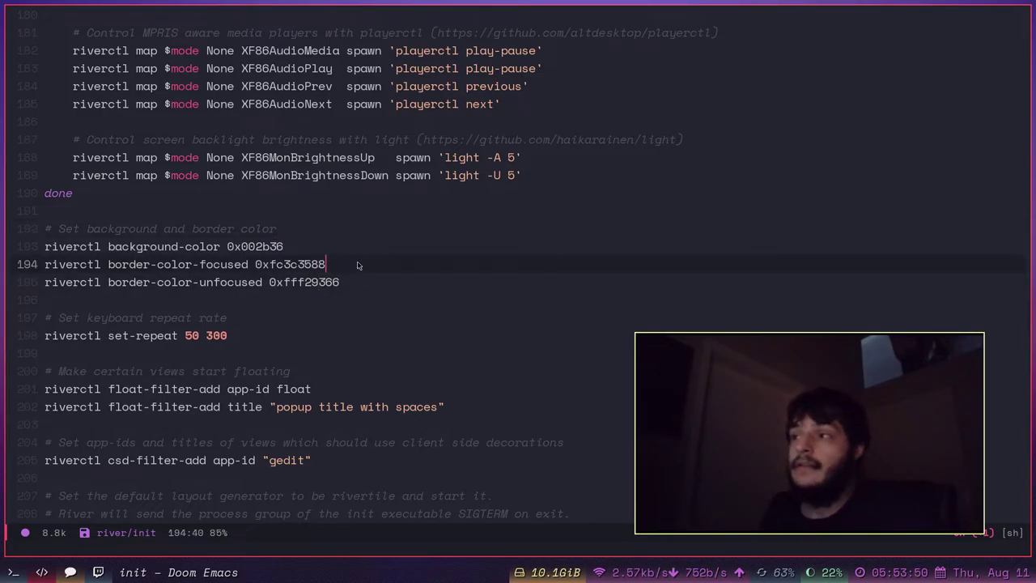
left_click(353, 270)
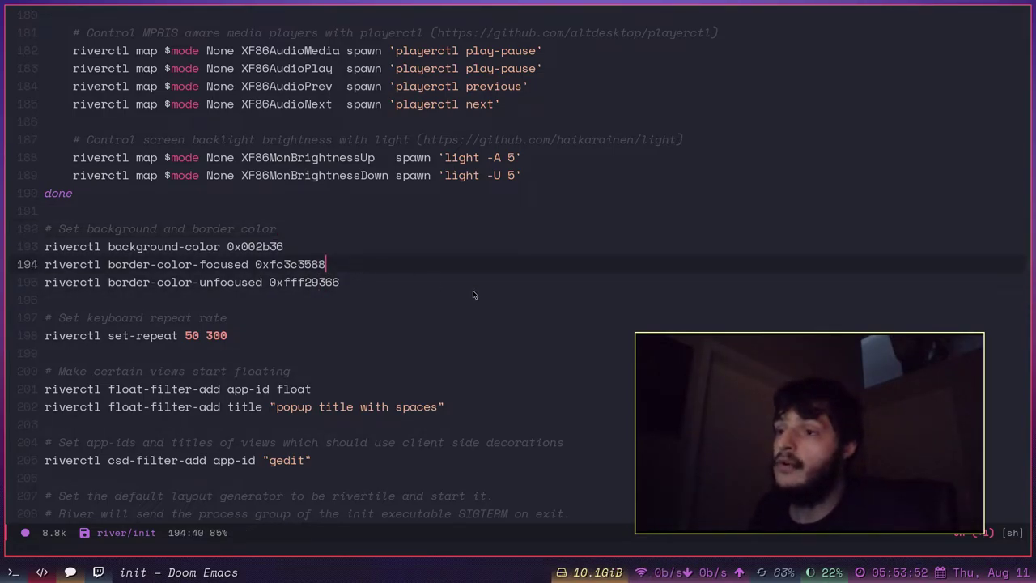
left_click(391, 262)
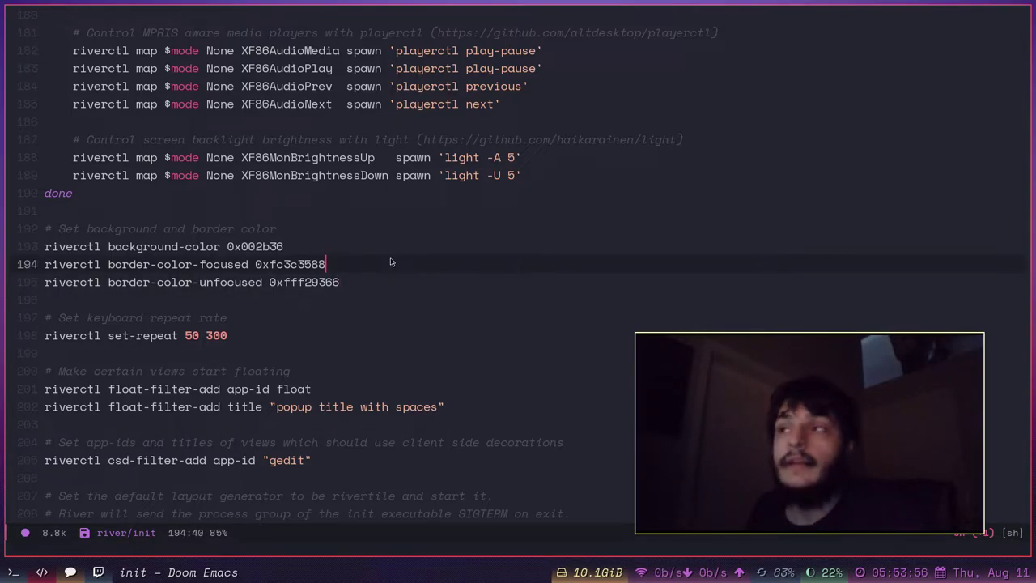
left_click(377, 282)
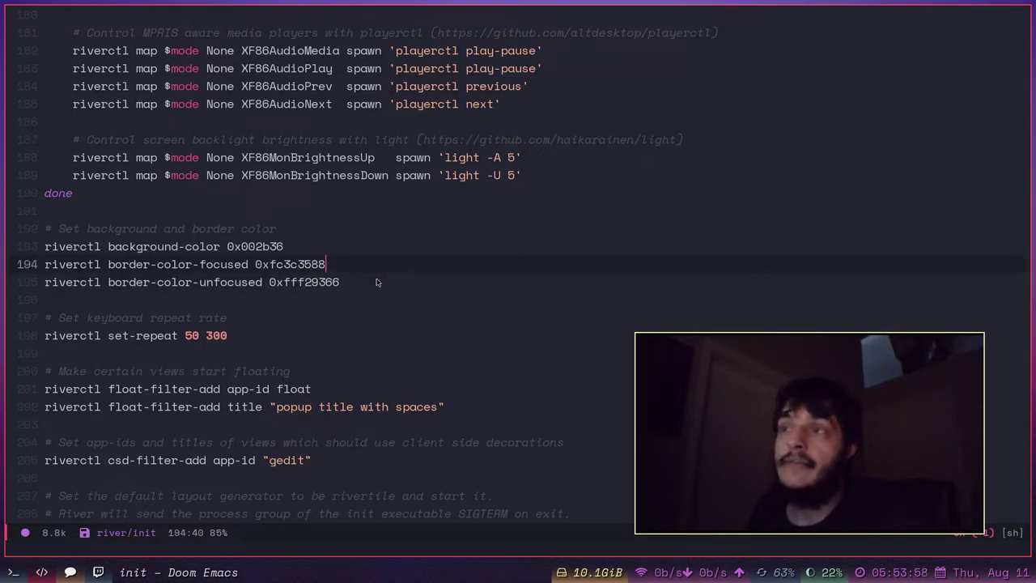
scroll(377, 268, "down", 1)
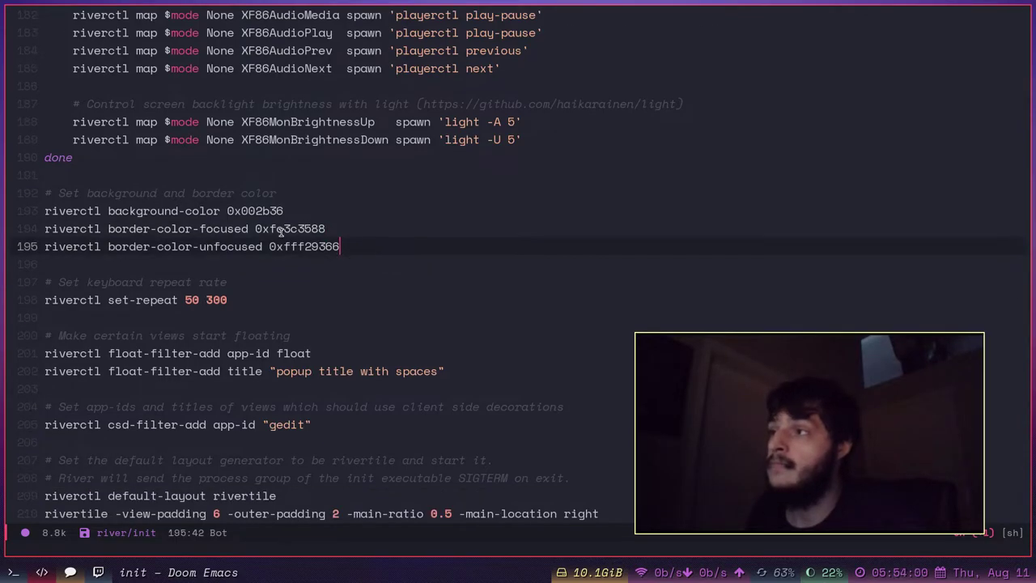
- Return to the beginning of the init file and switch focus to the webcam window and back to compare the window borders
scroll(340, 257, "up", 20)
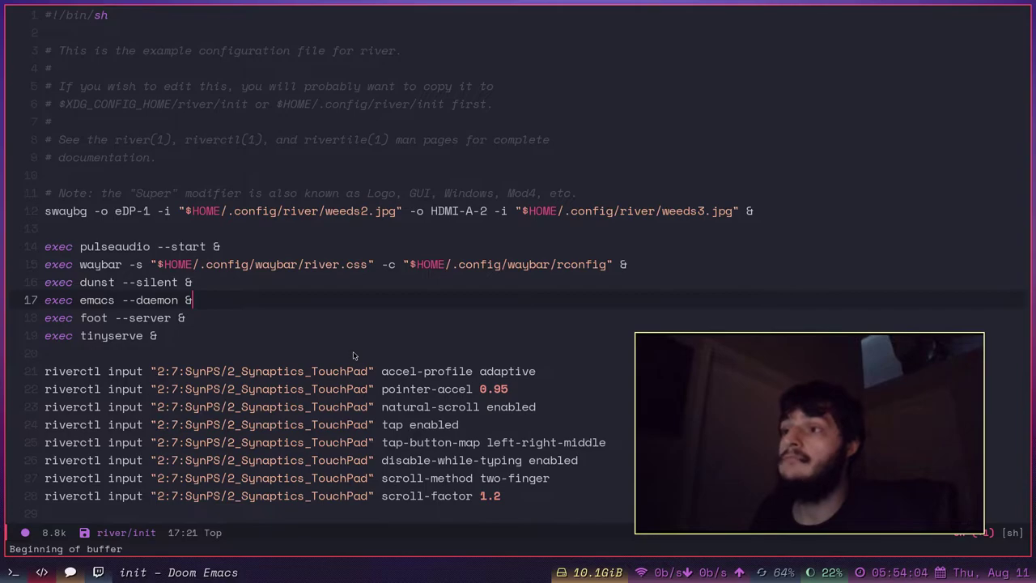
left_click(854, 366)
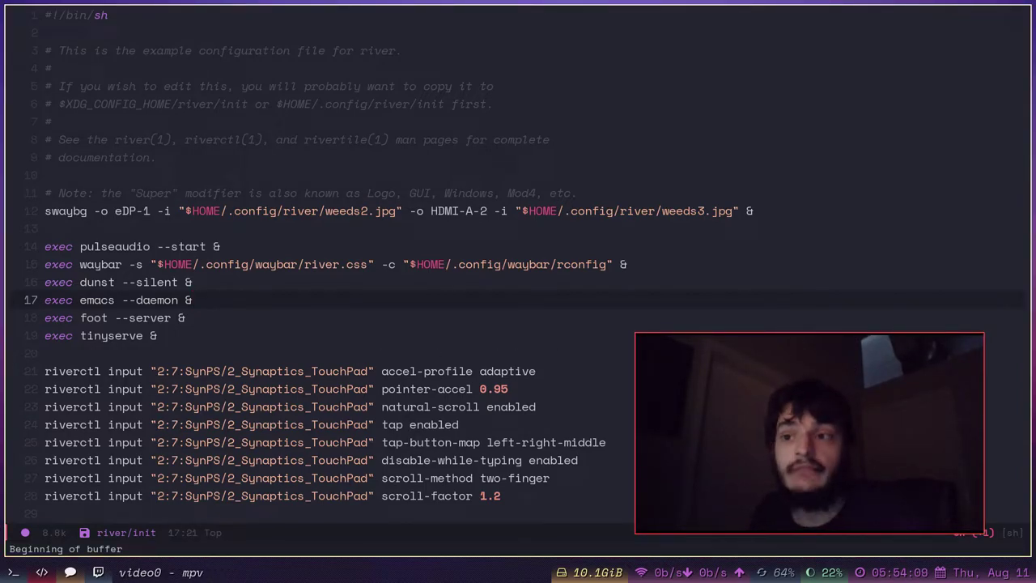
left_click(321, 536)
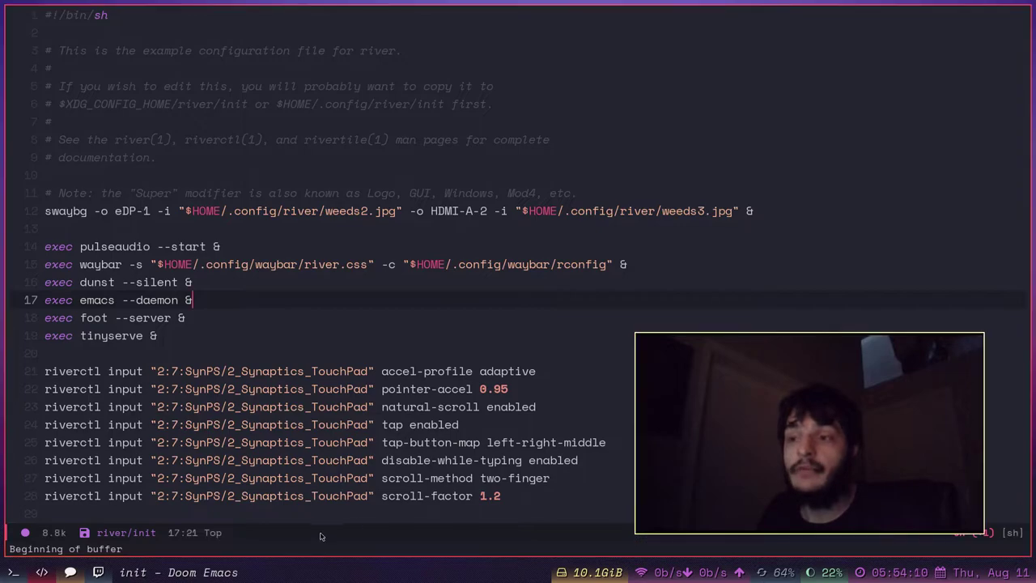
- View the chat tag with the recording terminals and the empty Twitch tag, and switch back to the chat tag
left_click(71, 572)
left_click(665, 438)
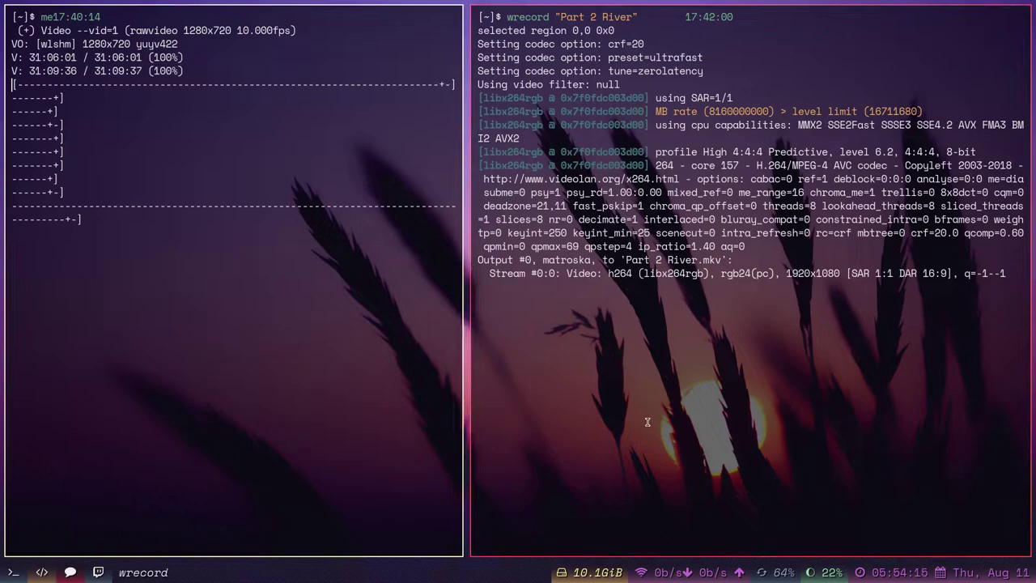
left_click(91, 576)
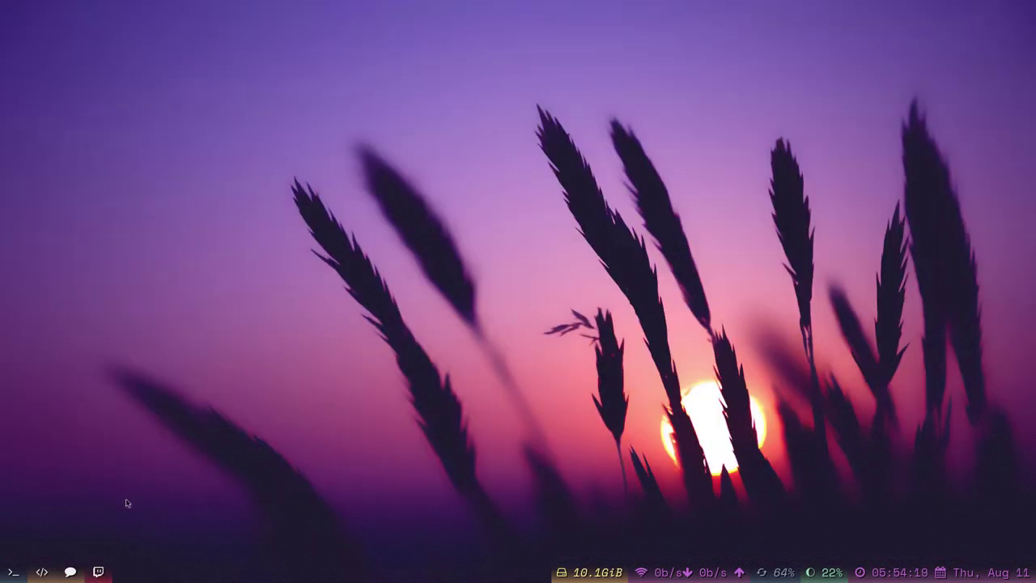
left_click(70, 573)
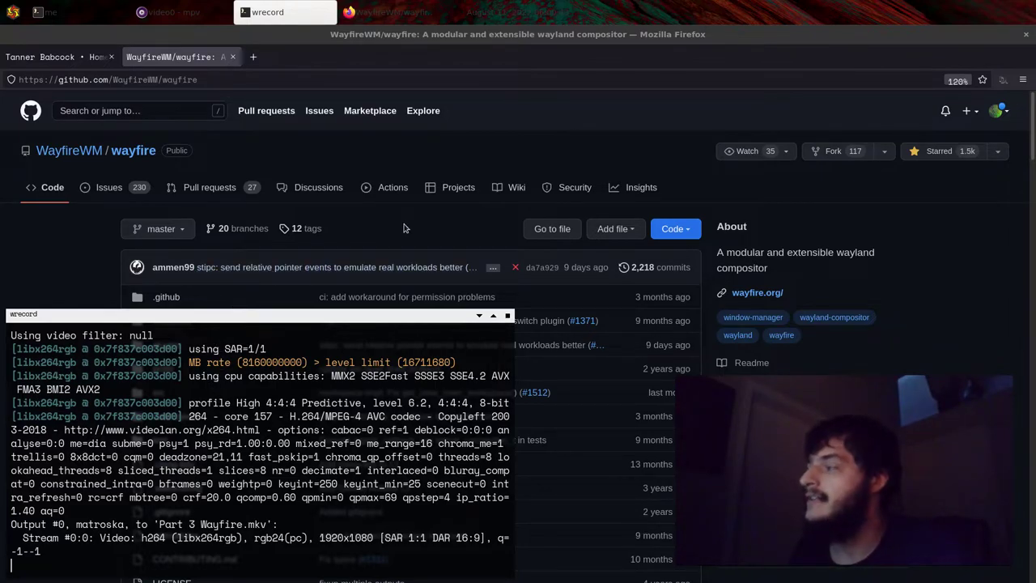
- Look through the Wayfire GitHub repository's file list and the start of its README
scroll(69, 288, "down", 5)
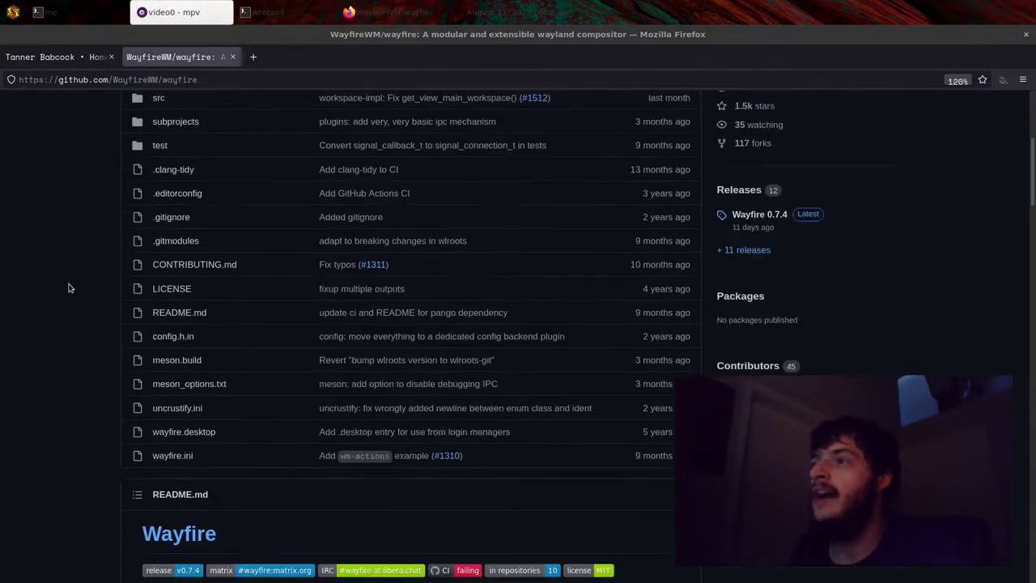
scroll(284, 289, "down", 4)
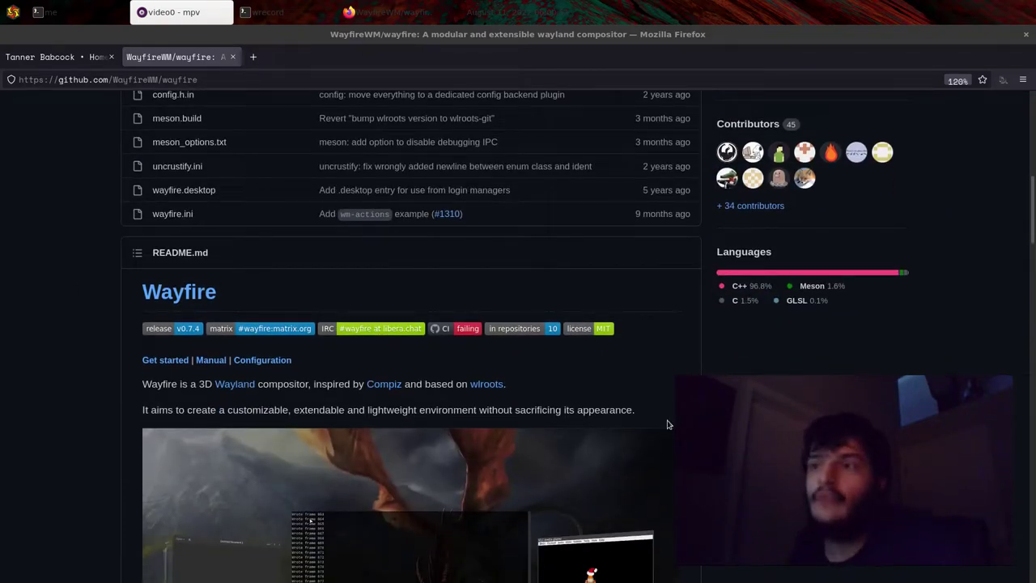
scroll(416, 381, "down", 6)
scroll(324, 243, "up", 6)
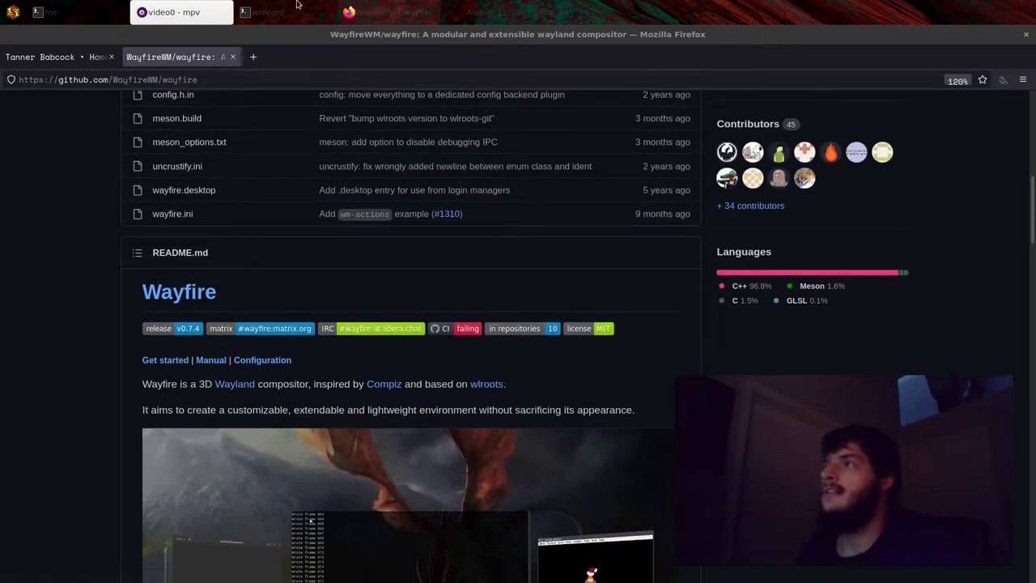
- Minimize the Firefox window and the me terminal, keeping the mpv webcam window shown on the desktop
left_click(202, 15)
left_click(382, 12)
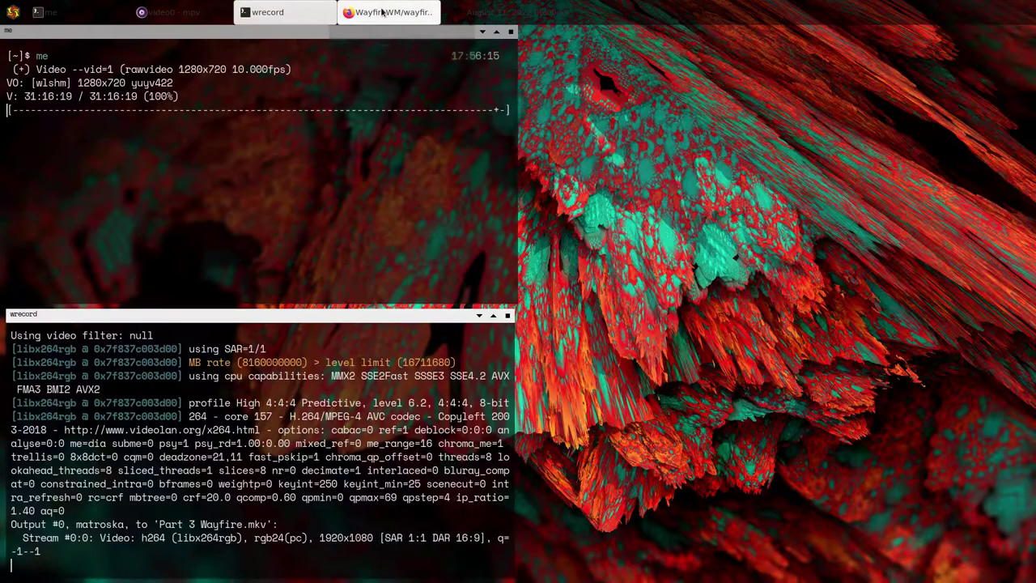
left_click(183, 12)
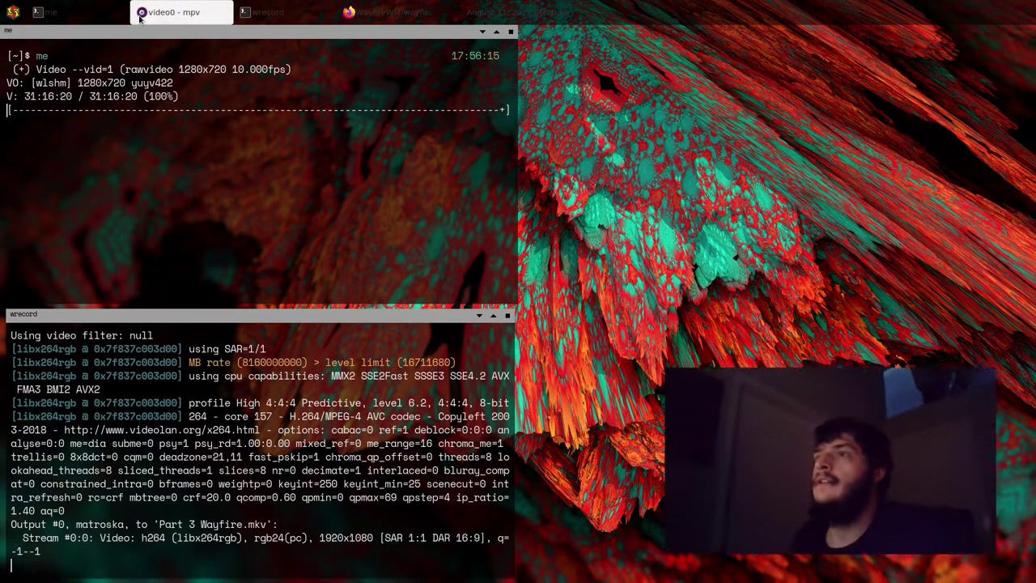
left_click(483, 33)
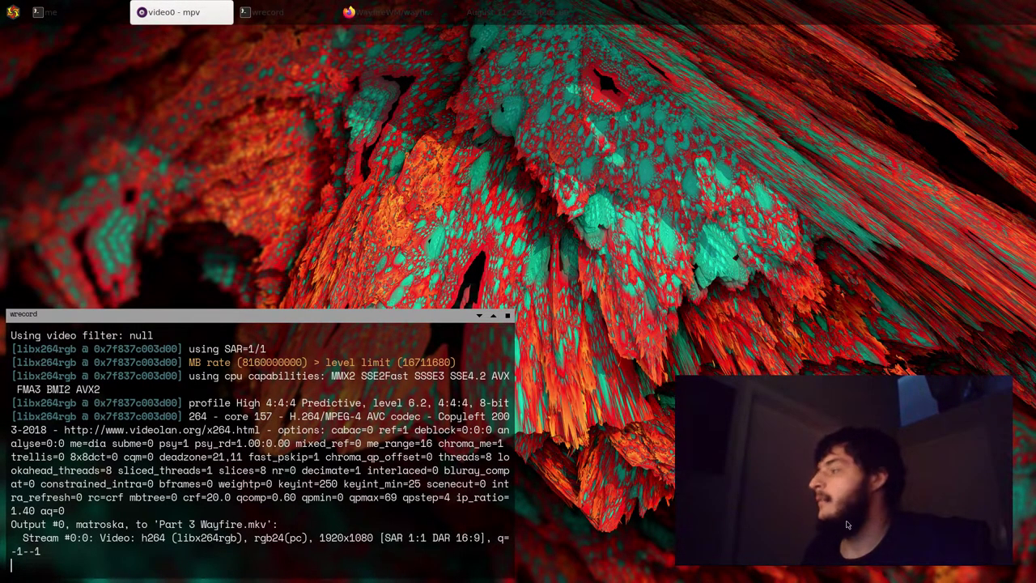
- Move the webcam window around the desktop and reposition the wrecord terminal nearer the middle, beside the webcam
left_click_drag(848, 489, 523, 217)
left_click_drag(606, 220, 753, 385)
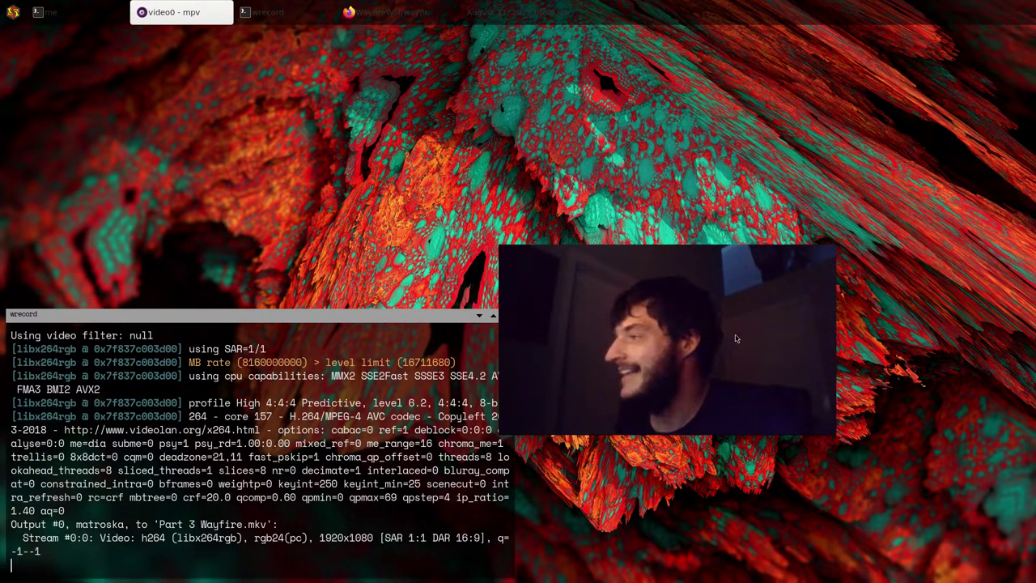
left_click_drag(735, 339, 862, 376)
left_click_drag(241, 340, 406, 152)
left_click(897, 391)
left_click_drag(897, 390, 912, 403)
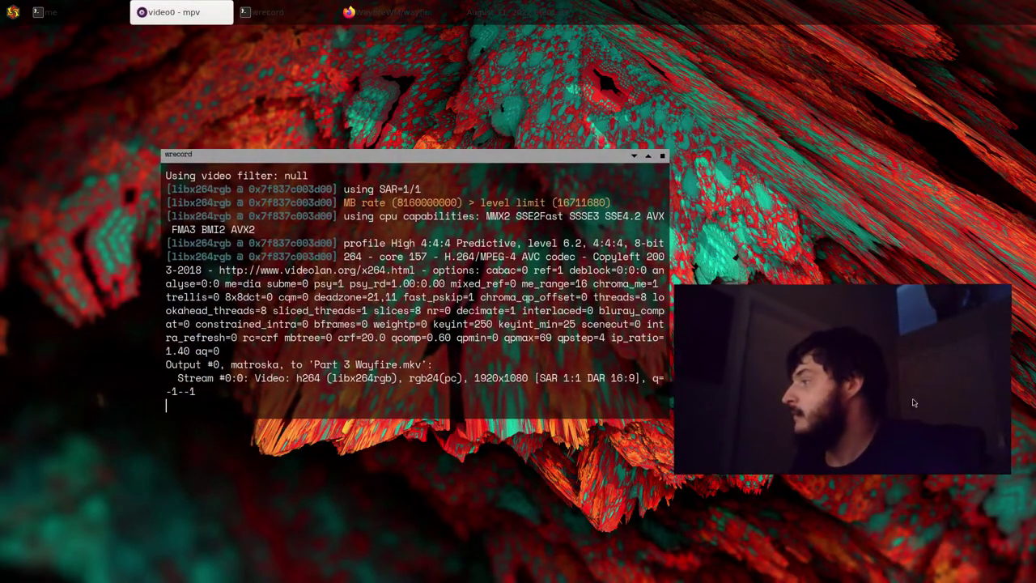
- Snap the wrecord terminal to the left half of the desktop and the restored me terminal to the right half
left_click_drag(480, 157, 6, 125)
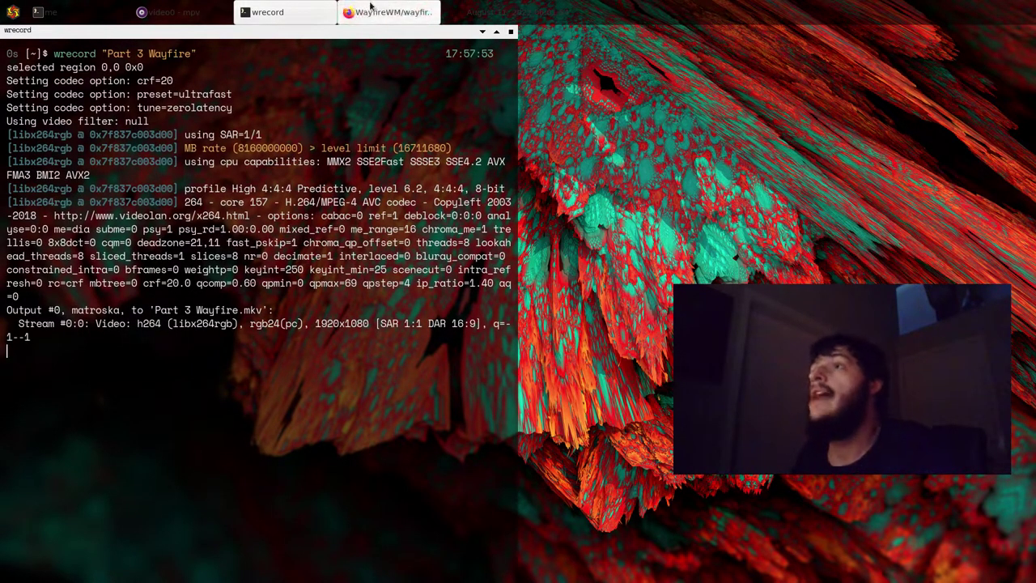
left_click(51, 11)
left_click_drag(179, 30, 1033, 100)
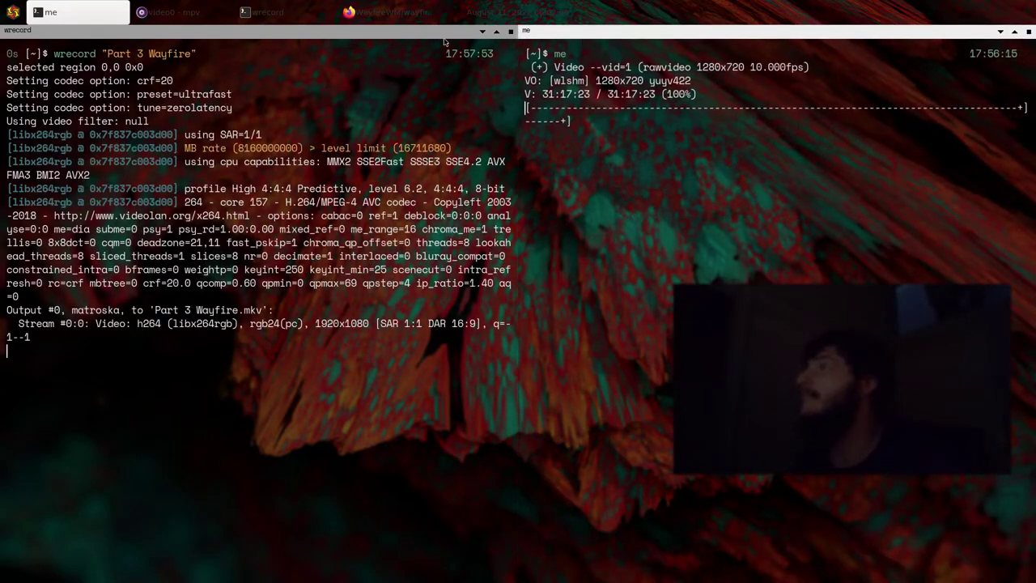
- Switch focus between the tiled terminals and move the webcam window slightly lower over the me terminal
left_click(341, 39)
left_click(662, 37)
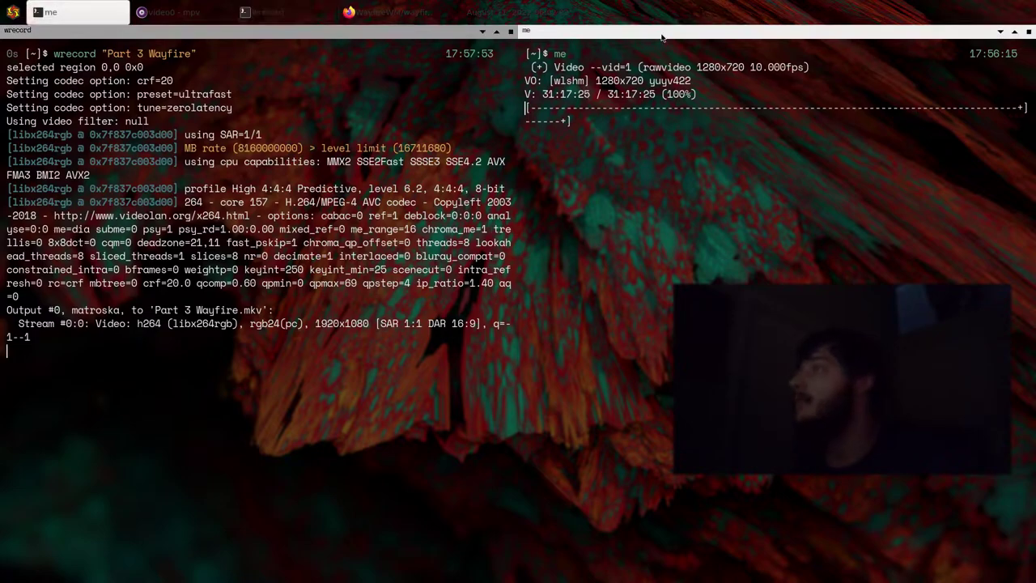
left_click(741, 299)
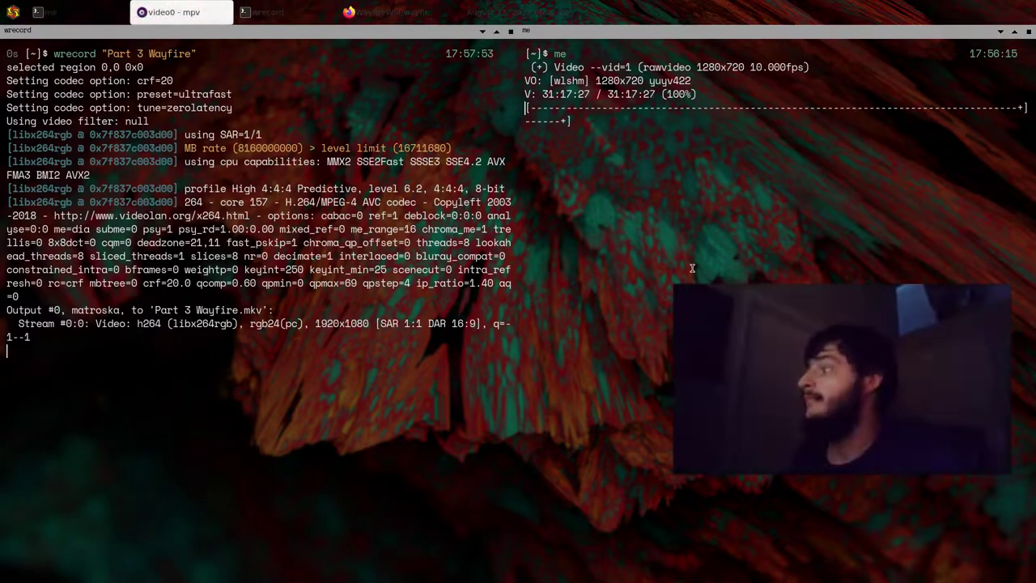
left_click_drag(870, 378, 873, 430)
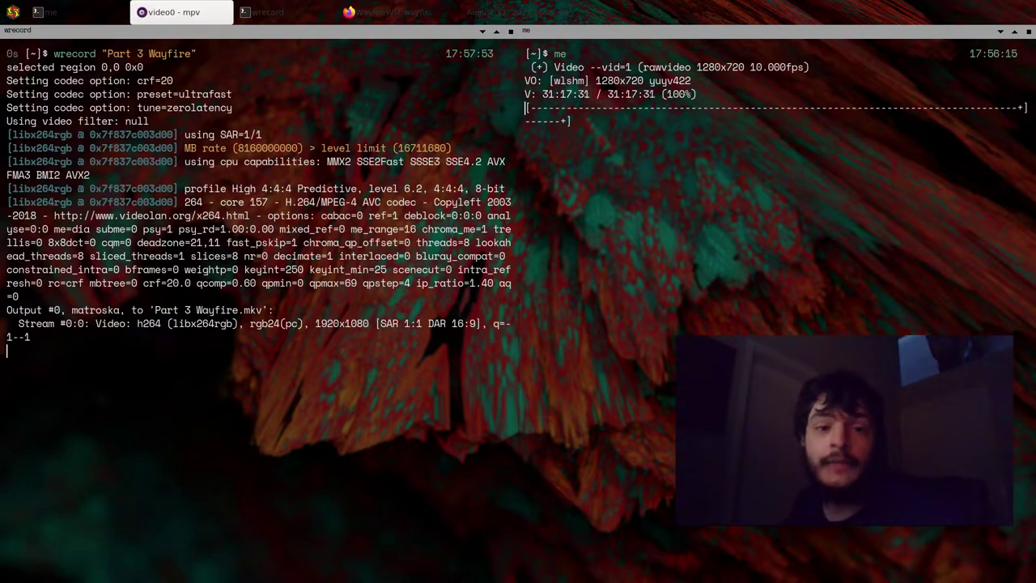
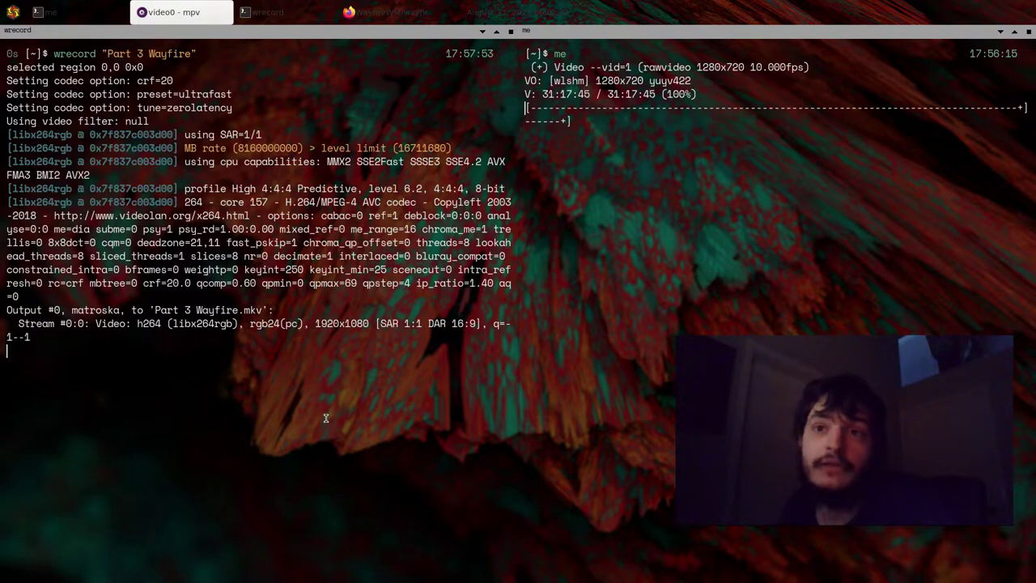
- Restore the Firefox window and review the Wayfire README, including its dependencies and installation instructions
left_click(389, 12)
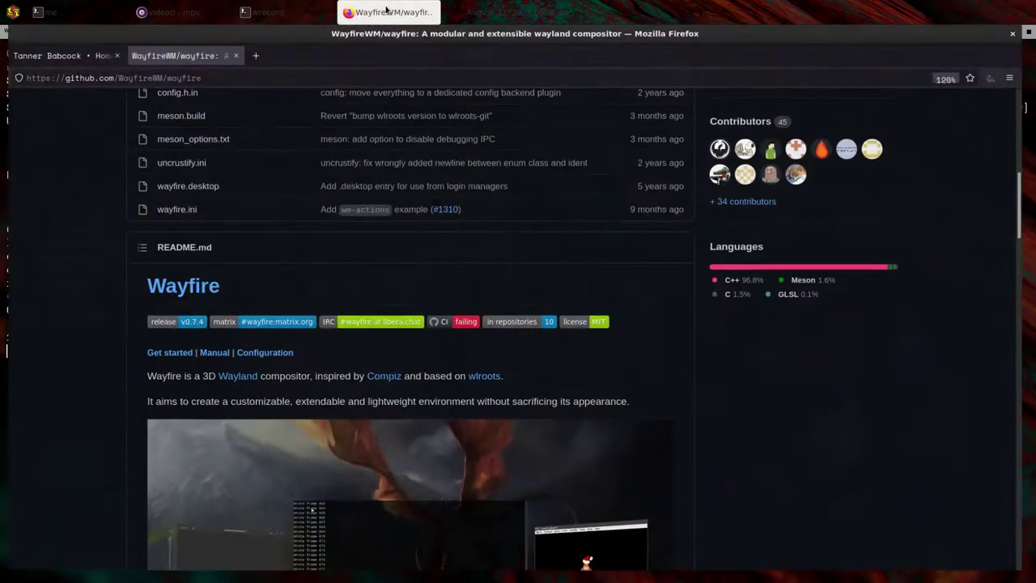
scroll(341, 369, "down", 5)
scroll(353, 396, "up", 2)
scroll(378, 383, "down", 2)
scroll(378, 383, "down", 15)
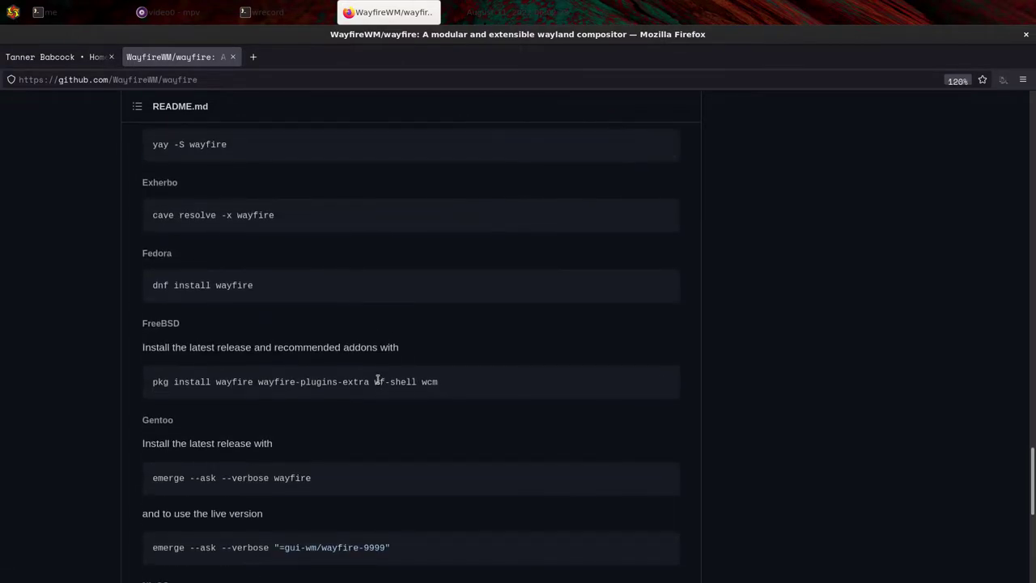
scroll(378, 383, "down", 3)
scroll(377, 382, "up", 20)
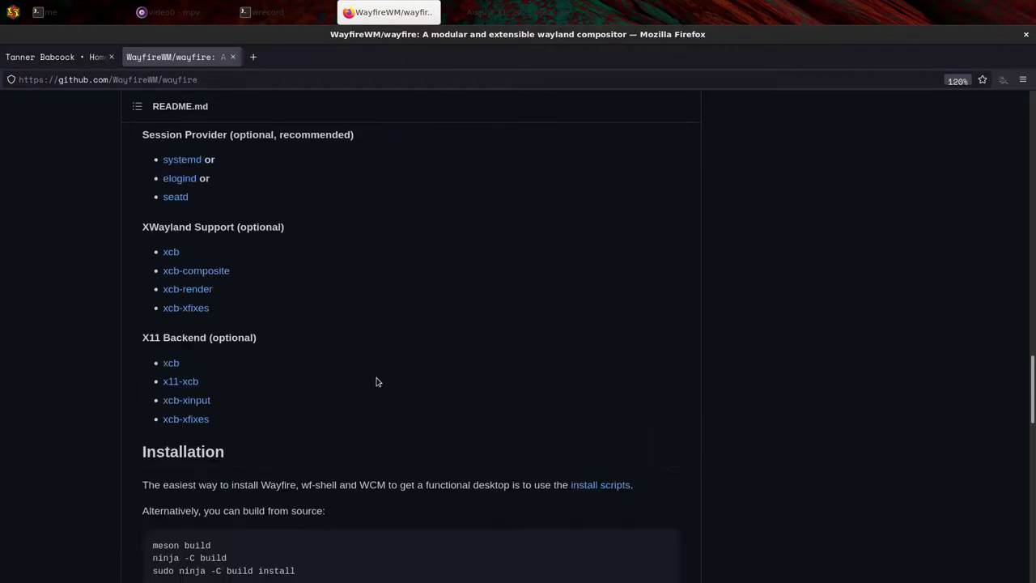
scroll(376, 381, "up", 5)
- Bring the wrecord terminal and the webcam window in front of Firefox and shift the terminal toward the desktop's left edge
left_click(263, 13)
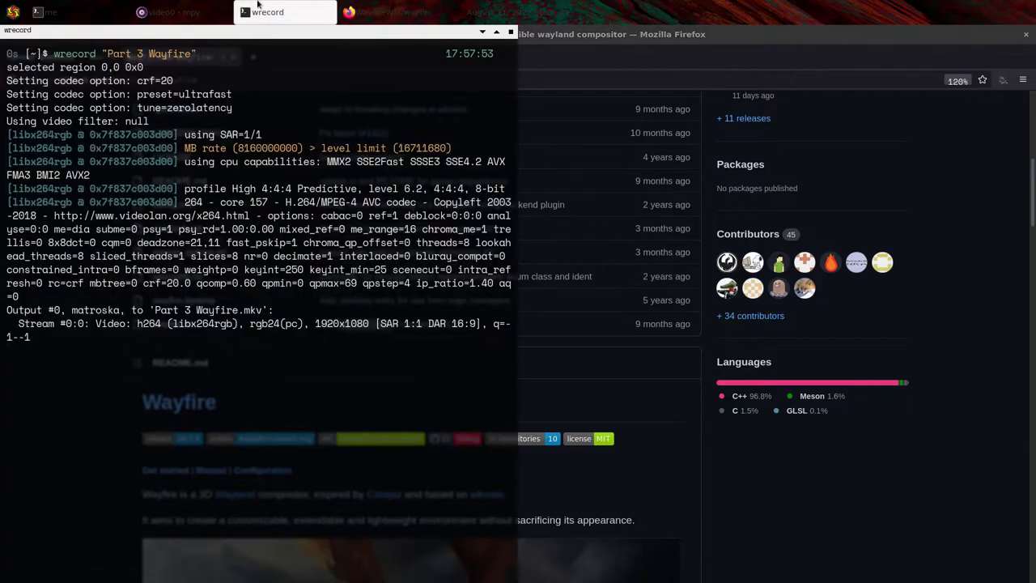
left_click(199, 10)
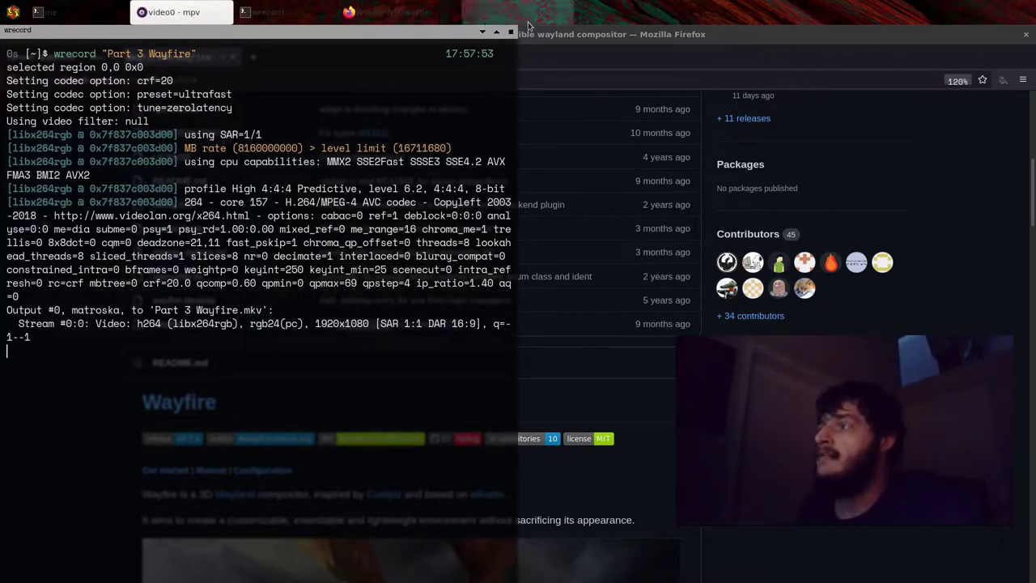
left_click_drag(431, 32, 0, 122)
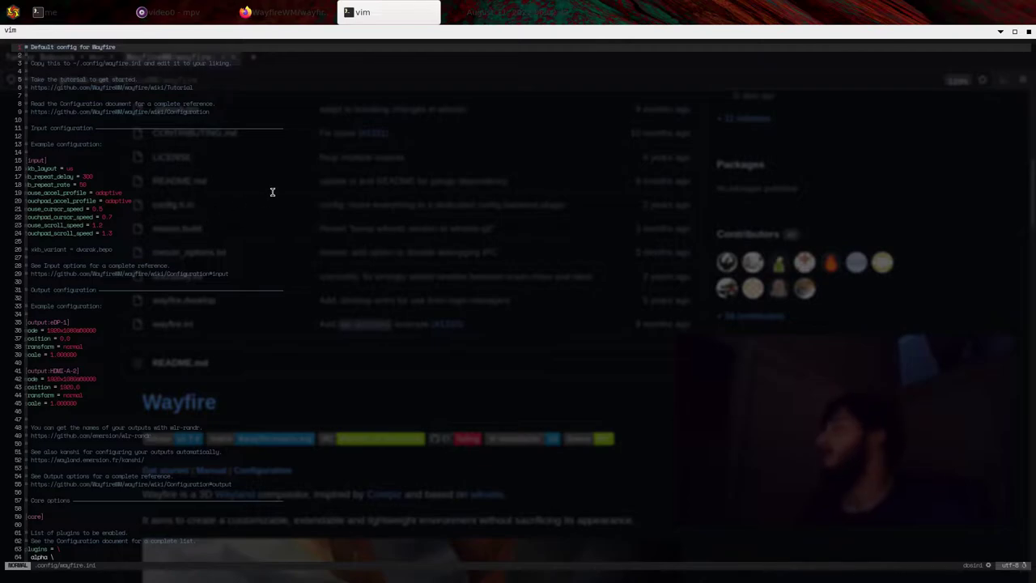
- Enlarge the terminal text four times for the wayfire.ini file in vim, keeping the cursor on the first line in normal mode
key("shift+a")
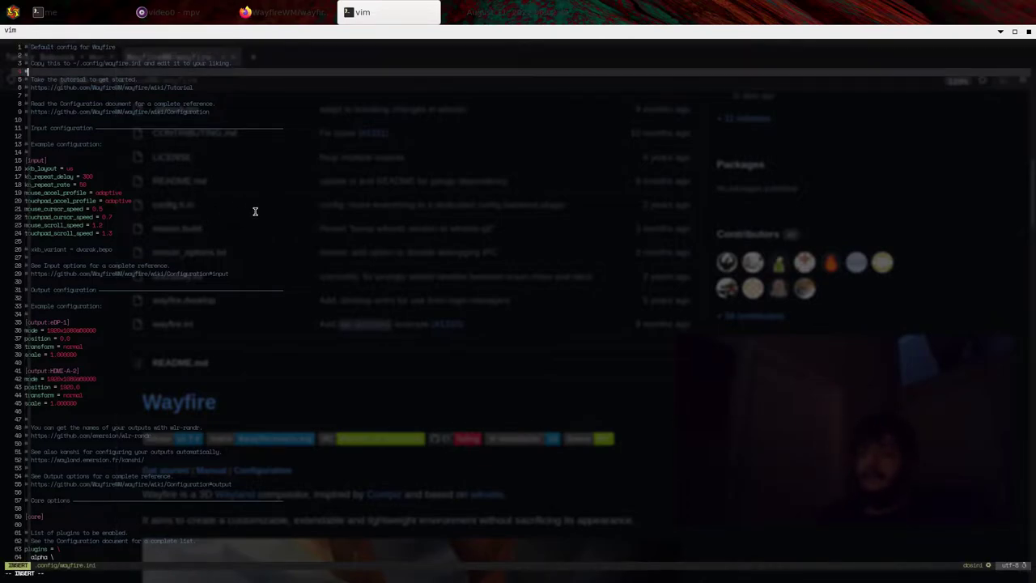
key("Escape")
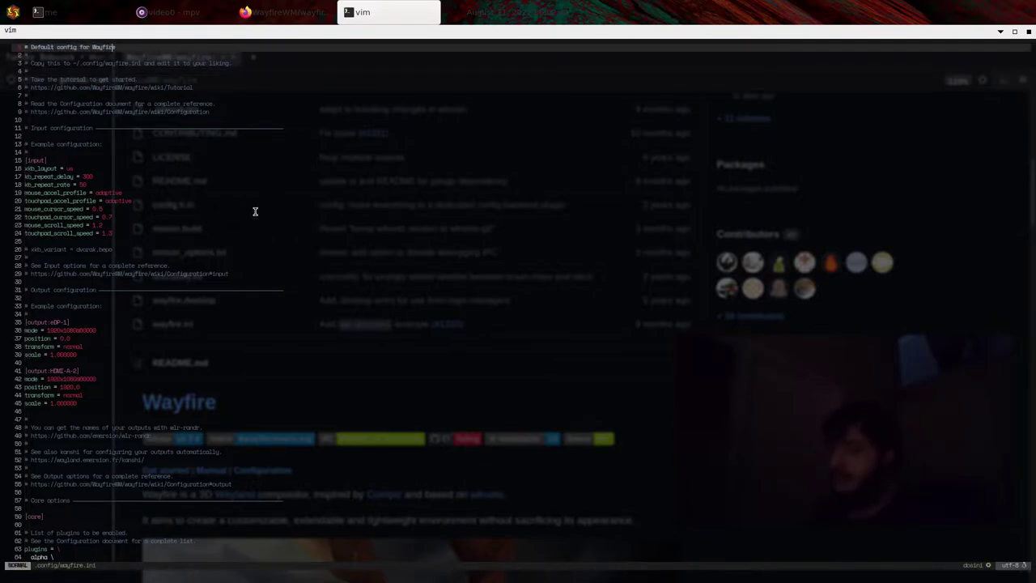
key("ctrl+plus")
key("ctrl+plus")
key("ctrl+plus")
key("ctrl+plus")
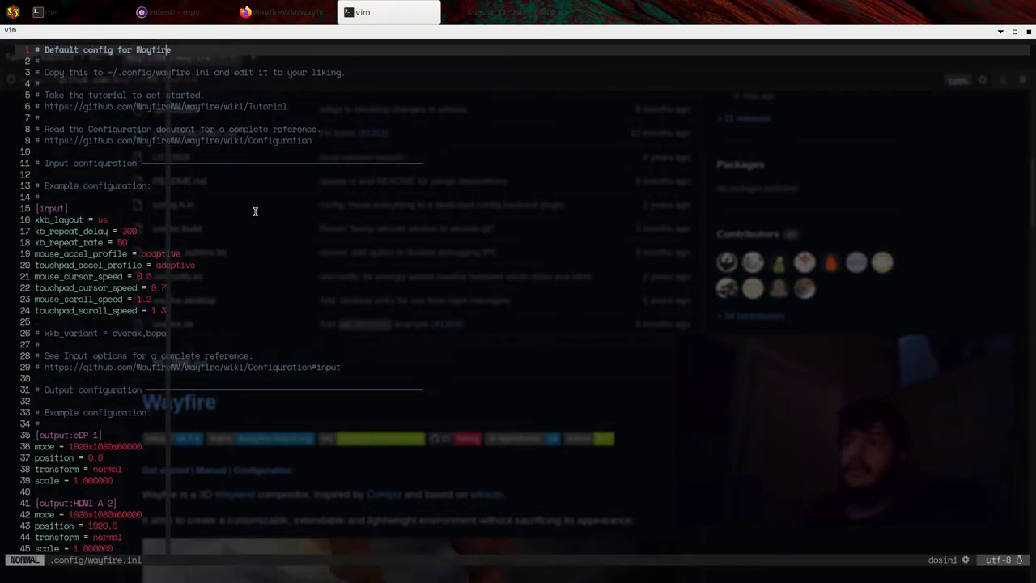
- Enlarge the wayfire.ini text by four more zoom levels in the maximized vim window
key("ctrl+plus")
key("ctrl+plus")
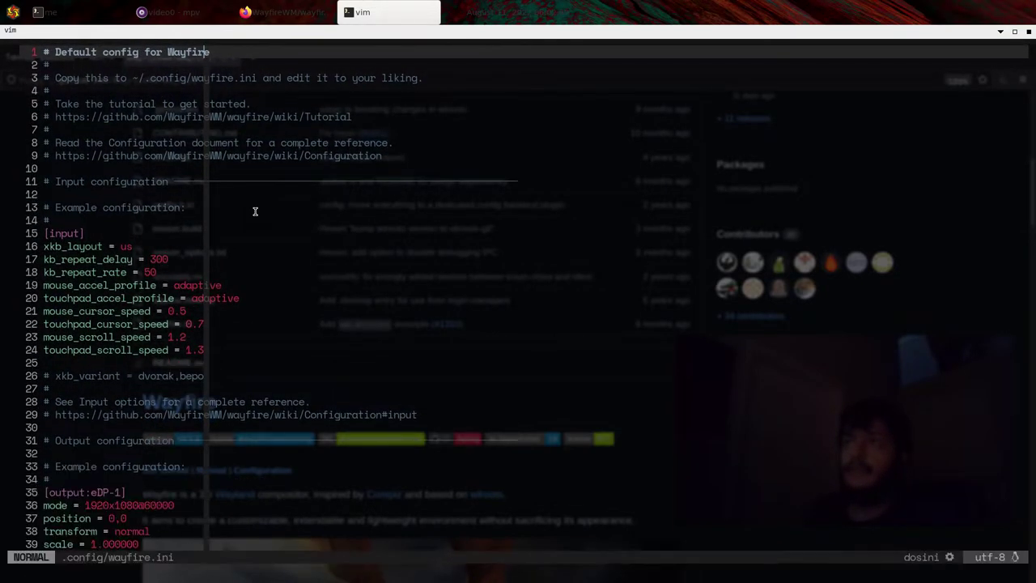
key("ctrl+plus")
key("ctrl+plus")
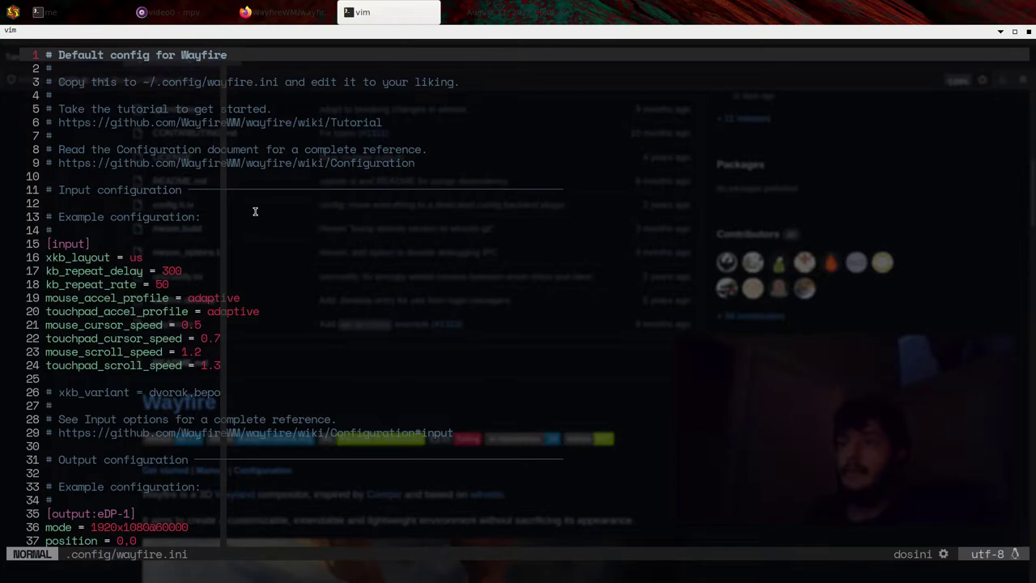
- Review the input options and the eDP-1 and HDMI-A-2 output sections of wayfire.ini
key("j")
key("j")
key("j")
key("j")
key("j")
key("j")
key("j")
key("j")
key("j")
key("j")
key("j")
key("j")
key("j")
key("j")
key("j")
key("j")
key("j")
key("j")
key("j")
key("j")
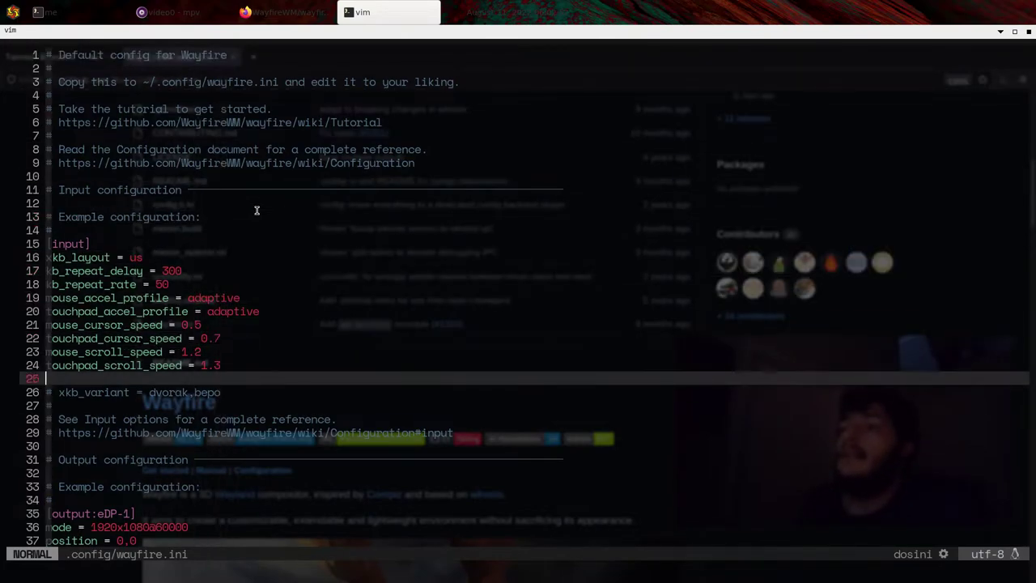
key("j")
key("j")
key("j")
key("j")
key("j")
key("j")
key("j")
key("j")
key("j")
key("j")
key("j")
key("j")
key("j")
key("j")
key("j")
key("j")
key("j")
key("j")
key("j")
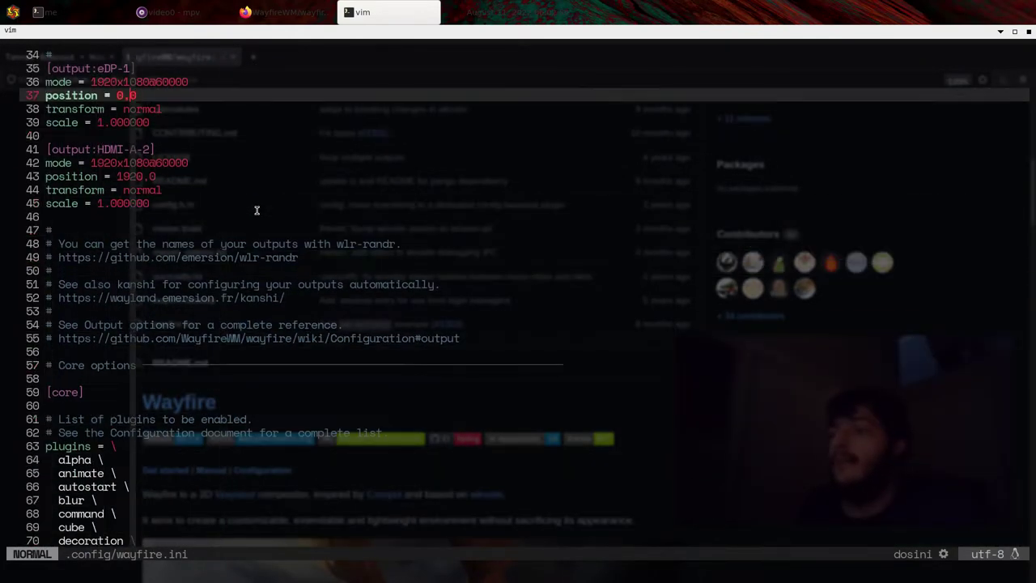
- Look through the core options of wayfire.ini and return to the start of the core section with its plugin list
key("j")
key("j")
key("j")
key("j")
key("j")
key("j")
key("j")
key("j")
key("j")
key("j")
key("j")
key("j")
key("j")
key("j")
key("j")
key("j")
key("j")
key("j")
key("j")
key("j")
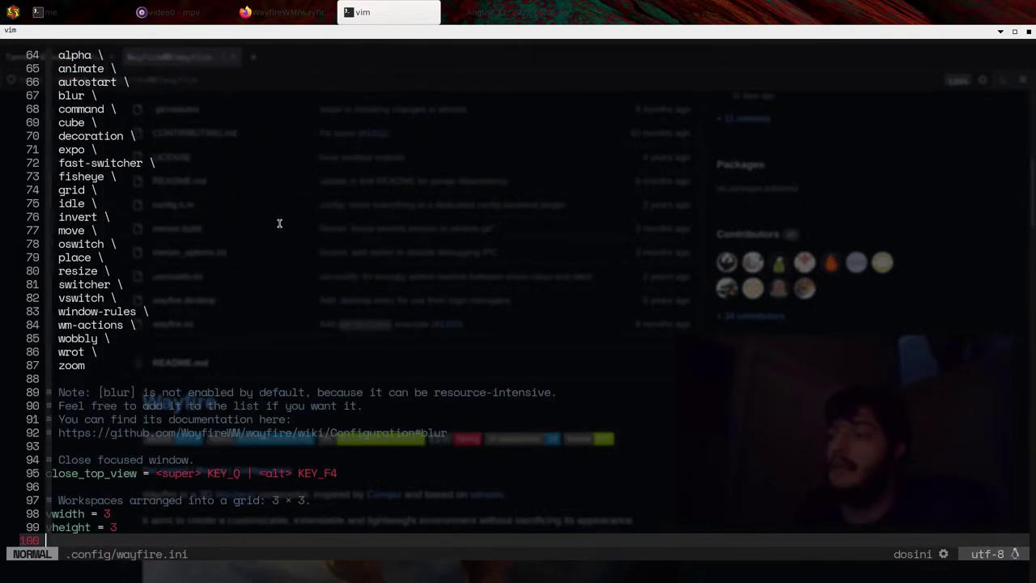
key("k")
key("k")
key("k")
key("k")
key("k")
key("k")
key("k")
key("k")
key("k")
key("k")
key("k")
key("k")
key("k")
key("k")
key("k")
key("k")
key("k")
key("k")
key("k")
key("k")
key("k")
key("k")
key("k")
key("k")
key("k")
key("k")
key("k")
key("k")
key("k")
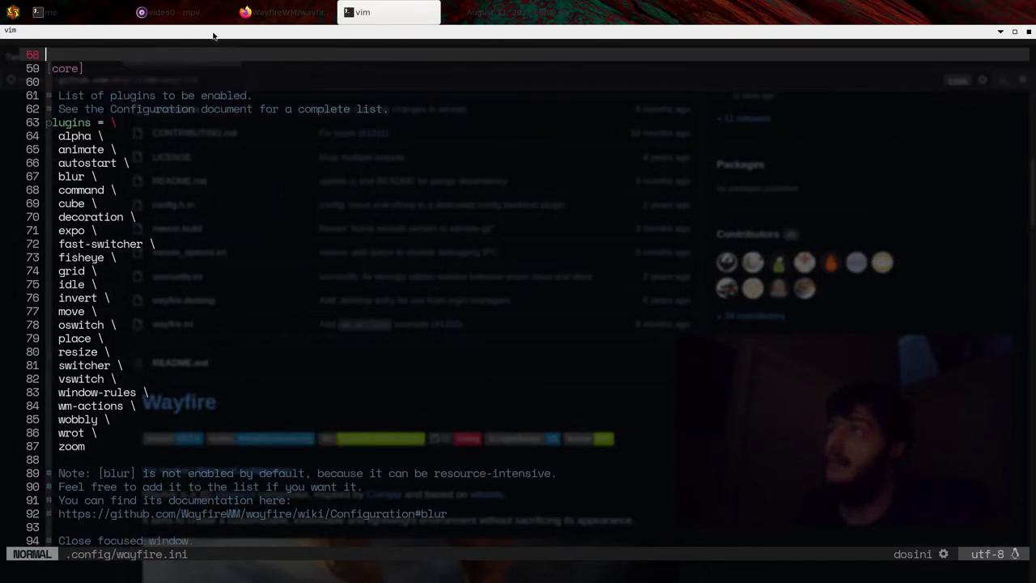
- Bring the webcam window in front of vim and examine the enabled plugins down to the close_top_view binding
left_click(192, 11)
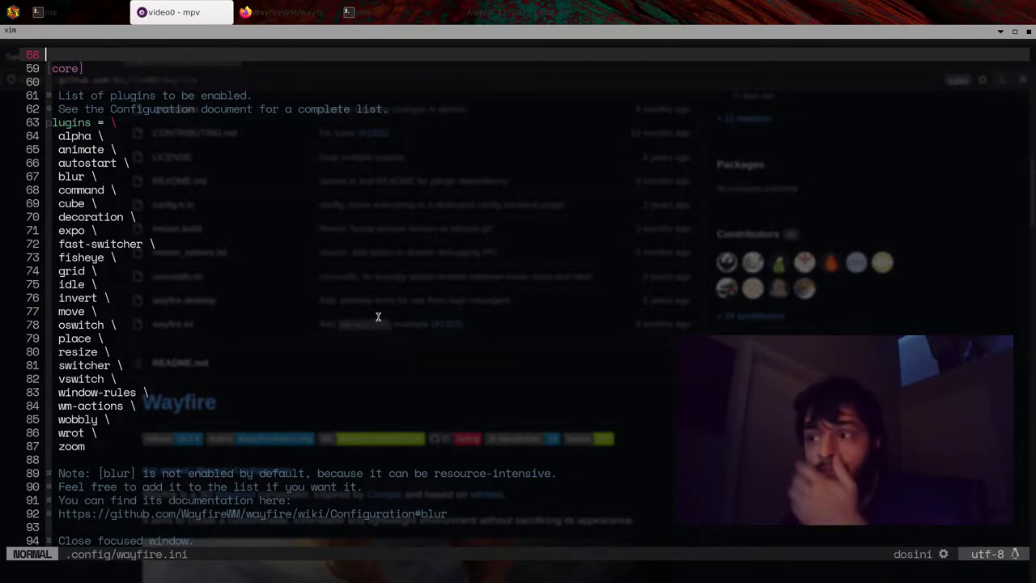
key("j")
key("j")
key("j")
key("j")
key("j")
key("j")
key("j")
key("j")
key("j")
key("j")
key("j")
key("j")
key("j")
key("j")
key("j")
key("j")
key("j")
key("j")
key("j")
key("j")
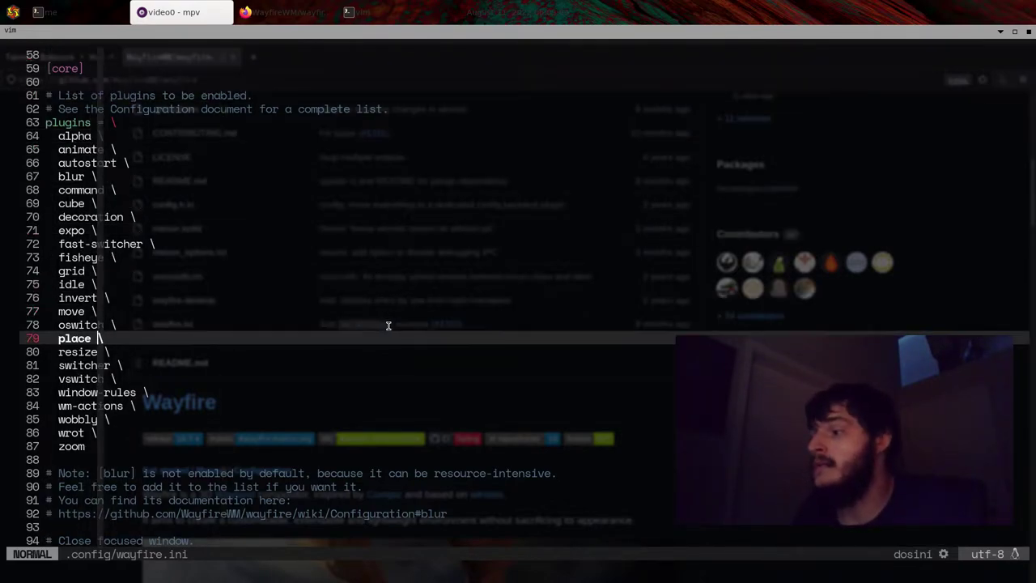
key("k")
key("k")
key("k")
key("k")
key("k")
key("k")
key("j")
key("j")
key("j")
key("j")
key("j")
key("j")
key("j")
key("j")
key("j")
key("j")
key("j")
key("j")
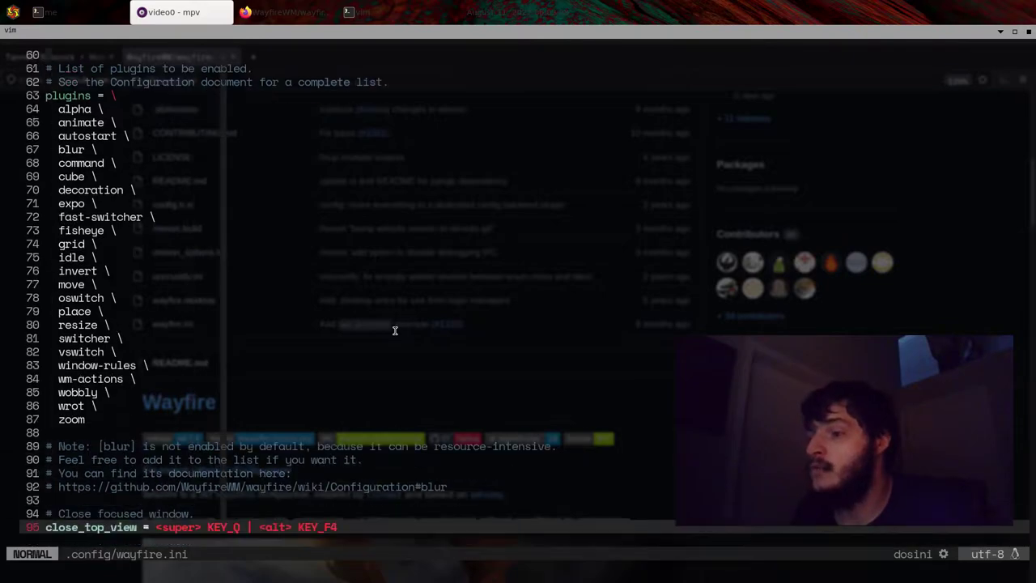
- Examine the workspace grid size, the preferred decoration mode, and the decoration and blur sections of wayfire.ini
key("j")
key("j")
key("j")
key("j")
key("j")
key("j")
key("j")
key("j")
key("j")
key("j")
key("j")
key("j")
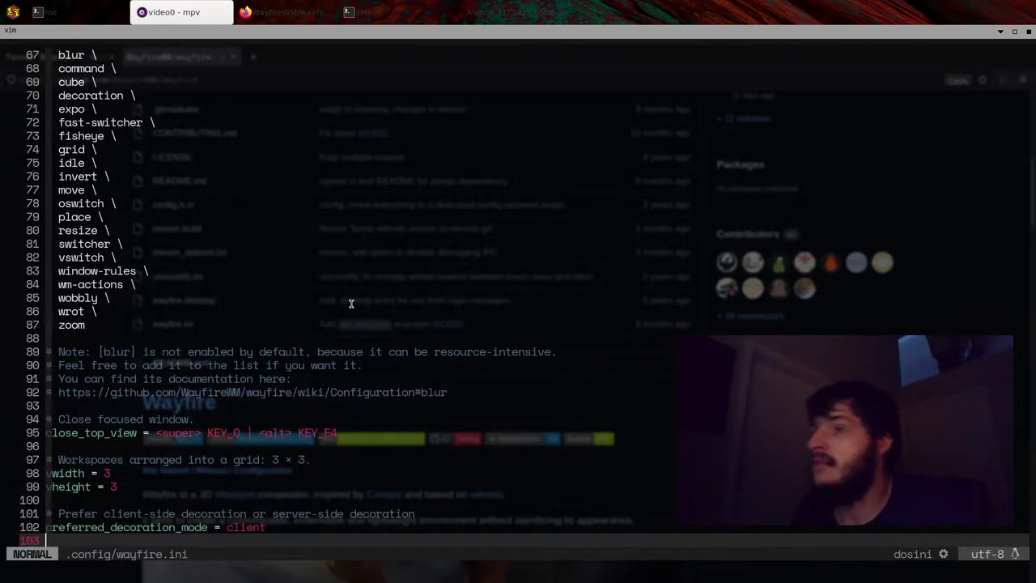
scroll(268, 275, "down", 1)
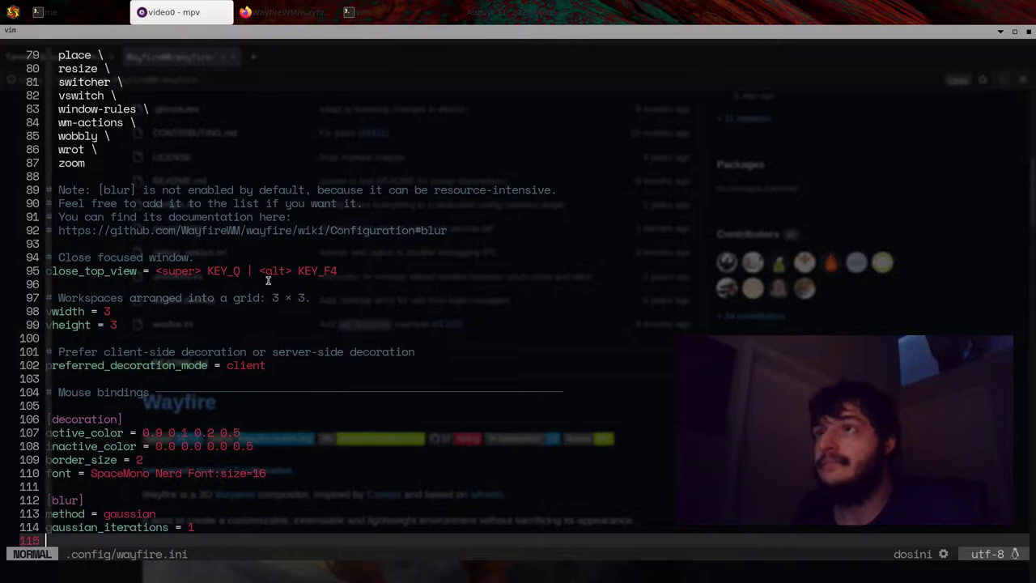
- Bring the vim window back to the front and show the move section's window-dragging binding below the blur settings
left_click(260, 34)
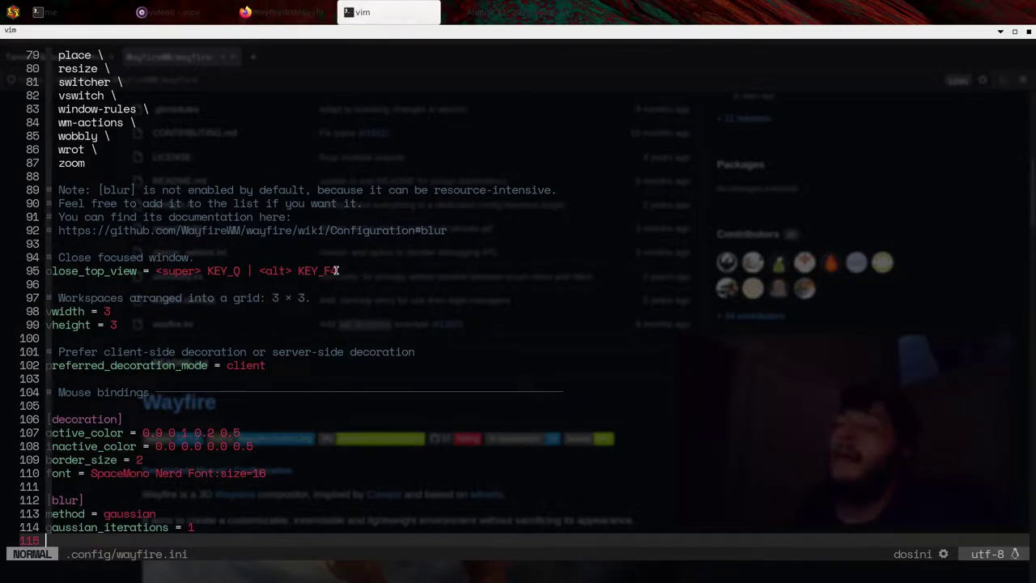
type("# Drag windows by holding down Super and left mouse button. [move] activate = <super> BTN_LEFT")
key("k")
key("k")
key("k")
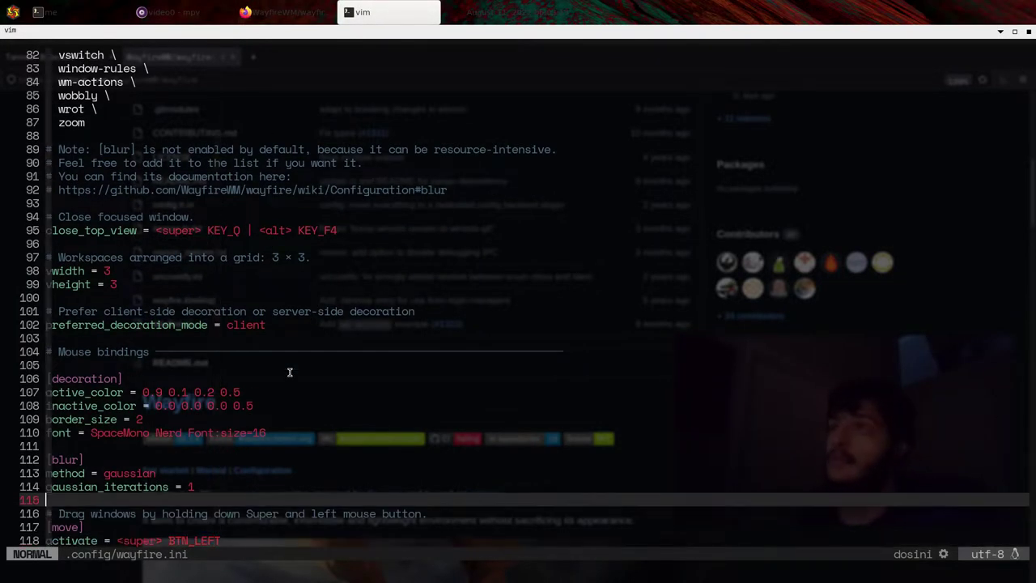
- Minimize and restore the vim window twice to demonstrate Wayfire's window minimizing
left_click(1002, 32)
left_click(410, 9)
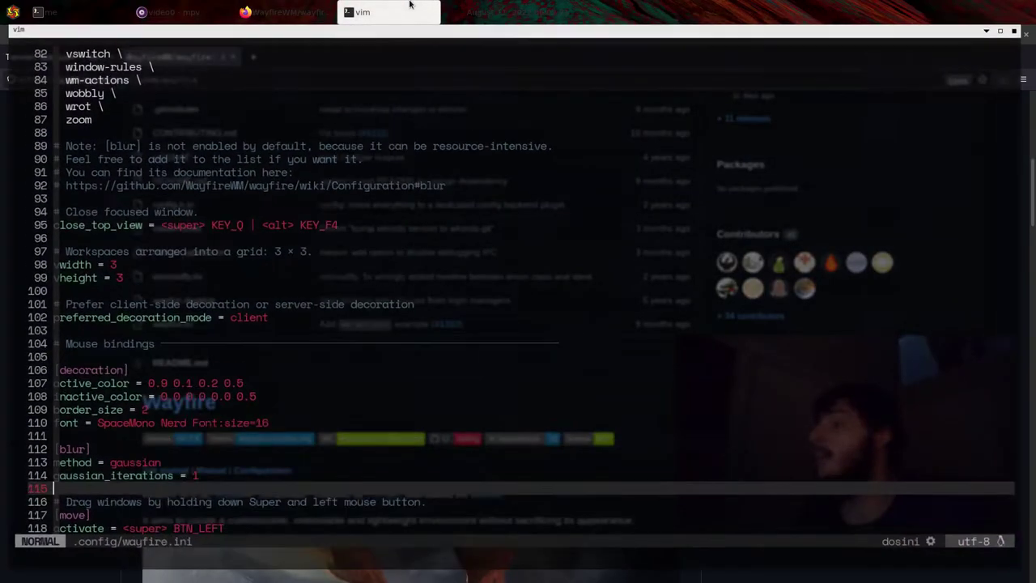
left_click(411, 6)
left_click(410, 7)
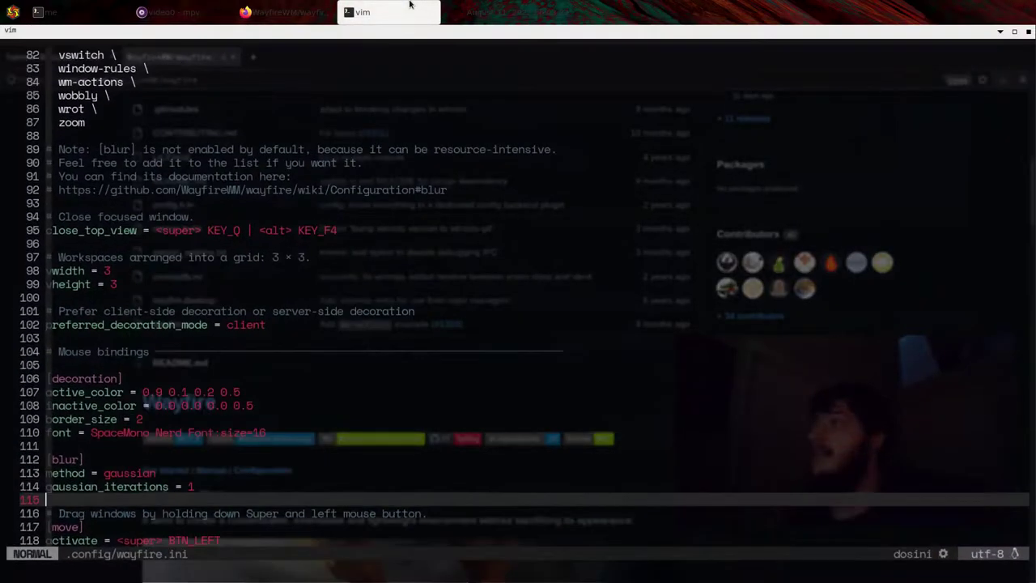
- Examine the resize, zoom and alpha mouse bindings below the move section of wayfire.ini
key("j")
key("j")
key("j")
key("j")
key("j")
key("j")
key("j")
key("j")
key("j")
key("j")
key("j")
key("j")
key("j")
key("j")
key("j")
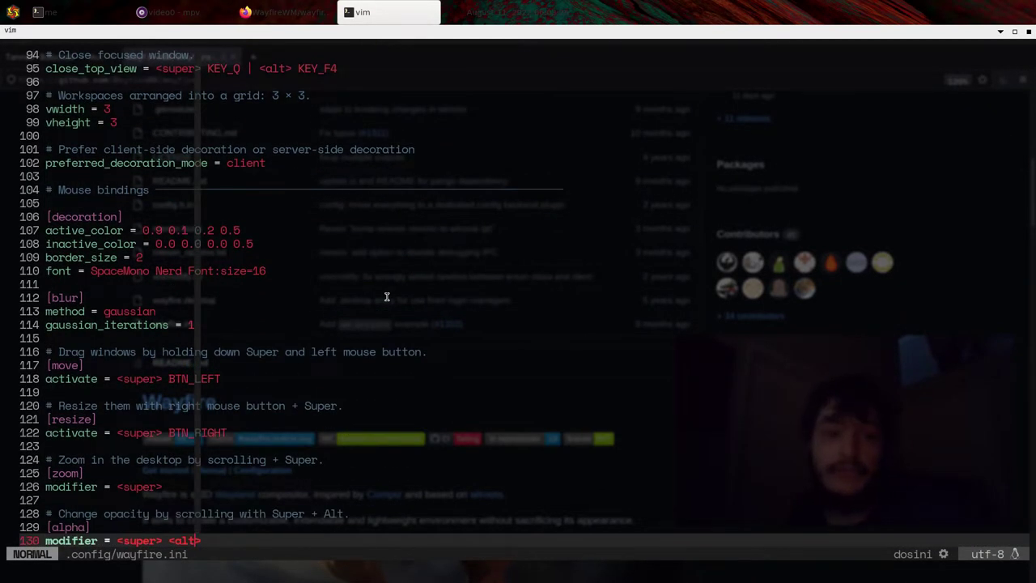
key("j")
key("j")
key("j")
- Return to the blank line above the move section's window-dragging binding in wayfire.ini
key("k")
key("k")
key("k")
key("k")
key("k")
key("k")
key("k")
key("k")
key("k")
key("k")
key("k")
key("k")
key("k")
key("k")
key("k")
key("k")
key("k")
key("k")
key("k")
key("k")
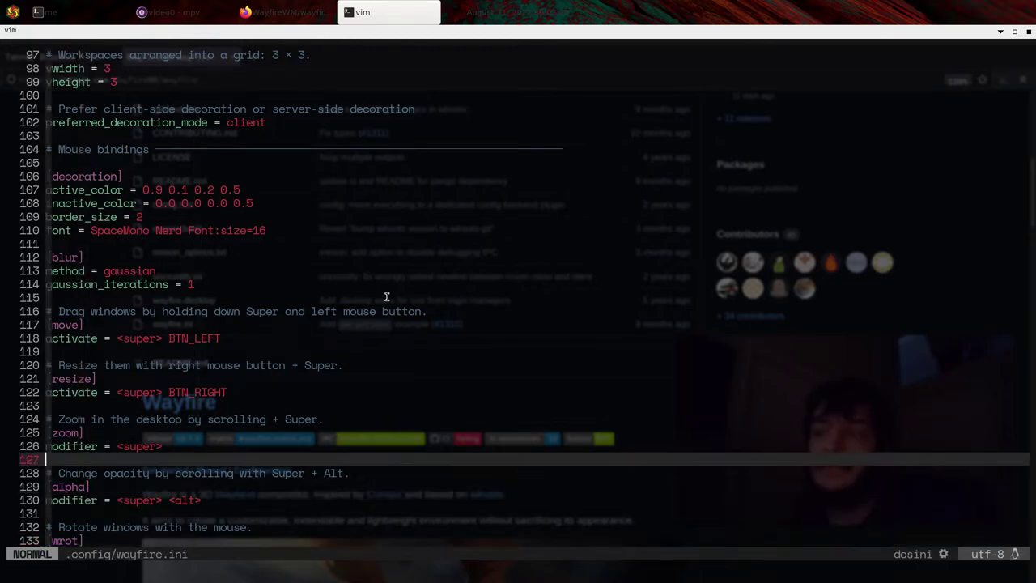
key("j")
key("j")
key("j")
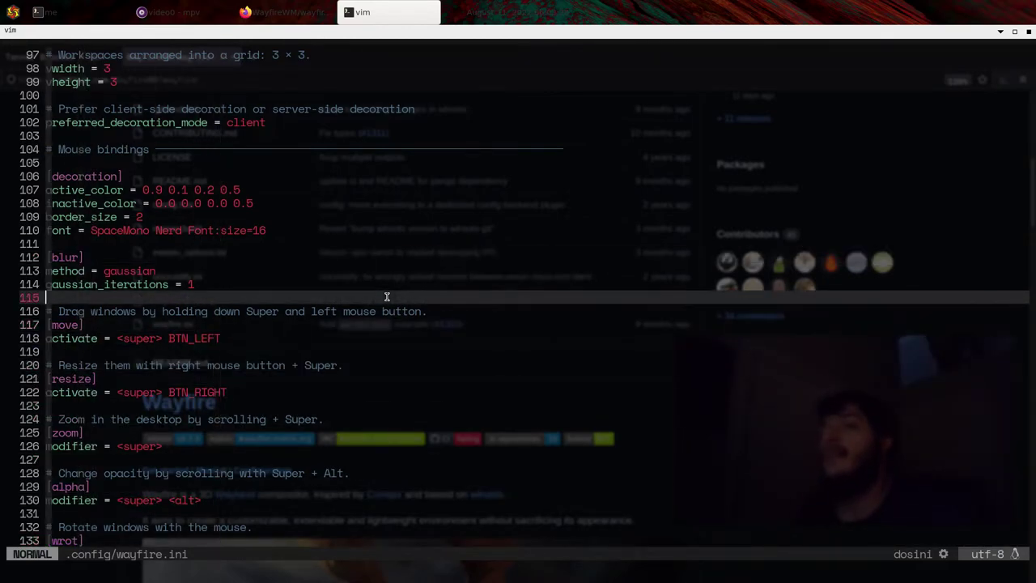
- Go over the mouse bindings from move to wrot again, ending on the alpha section's modifier line
key("j")
key("j")
key("j")
key("j")
key("j")
key("j")
key("j")
key("j")
key("j")
key("k")
key("k")
key("k")
key("k")
key("k")
key("k")
key("j")
key("j")
key("j")
key("j")
key("j")
key("j")
key("j")
key("j")
key("j")
key("j")
key("j")
key("j")
key("j")
key("j")
key("j")
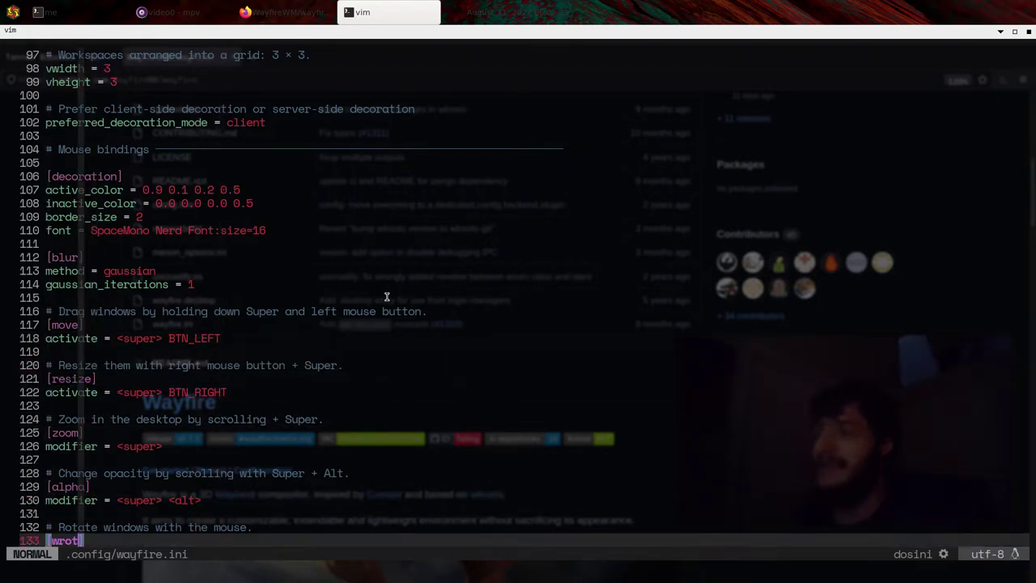
key("k")
key("k")
key("k")
key("k")
key("k")
key("k")
key("j")
key("j")
key("j")
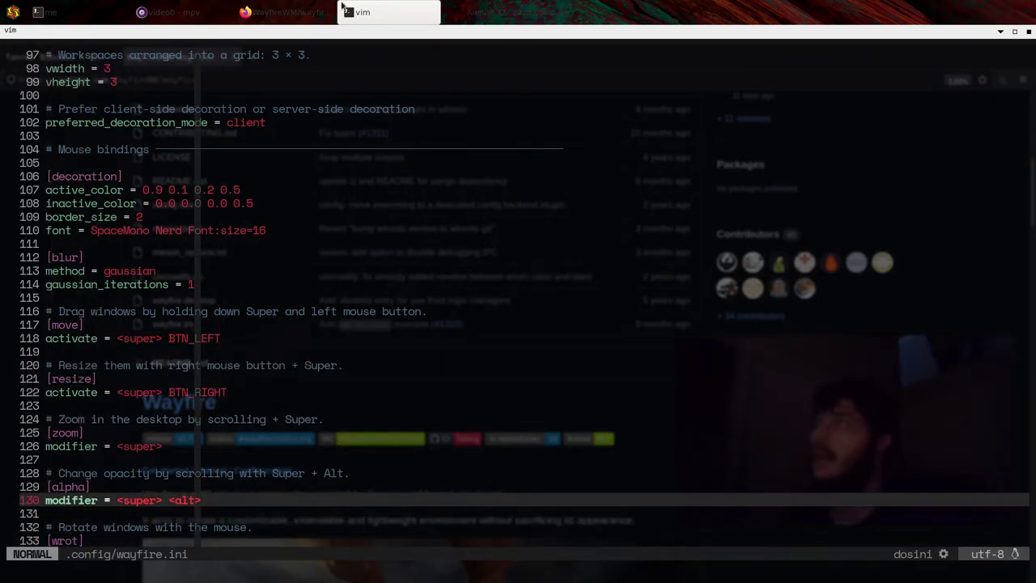
- Bring the webcam window in front of vim and examine the wrot rotation and fisheye toggle bindings
left_click(207, 6)
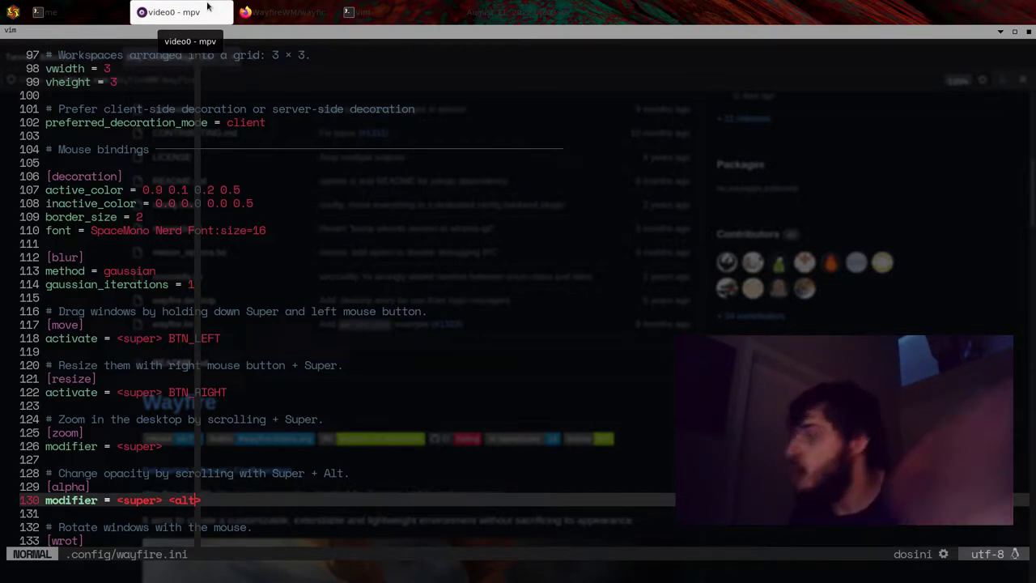
key("j")
key("j")
key("j")
key("j")
key("j")
key("j")
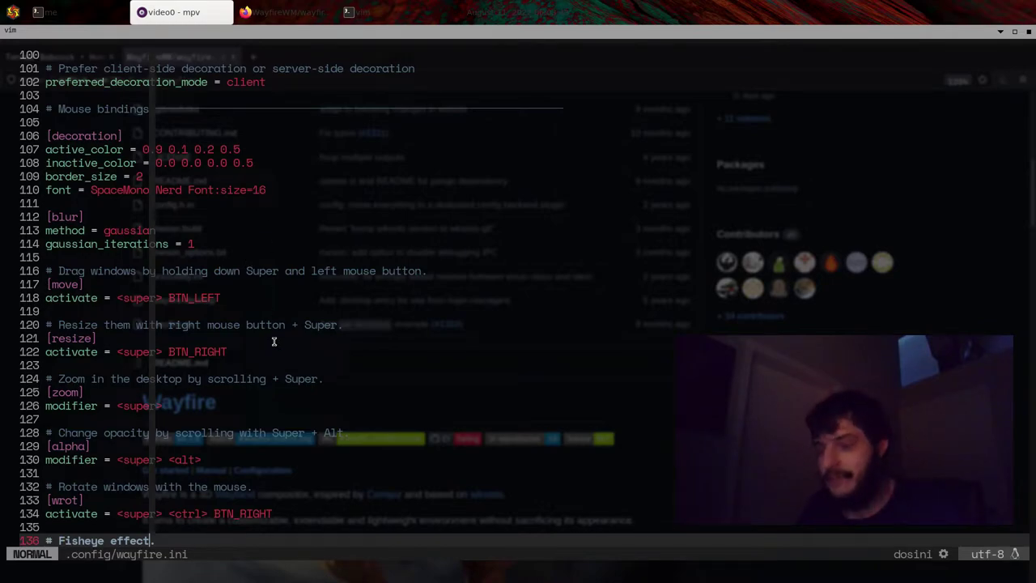
scroll(275, 341, "up", 3)
scroll(274, 342, "down", 4)
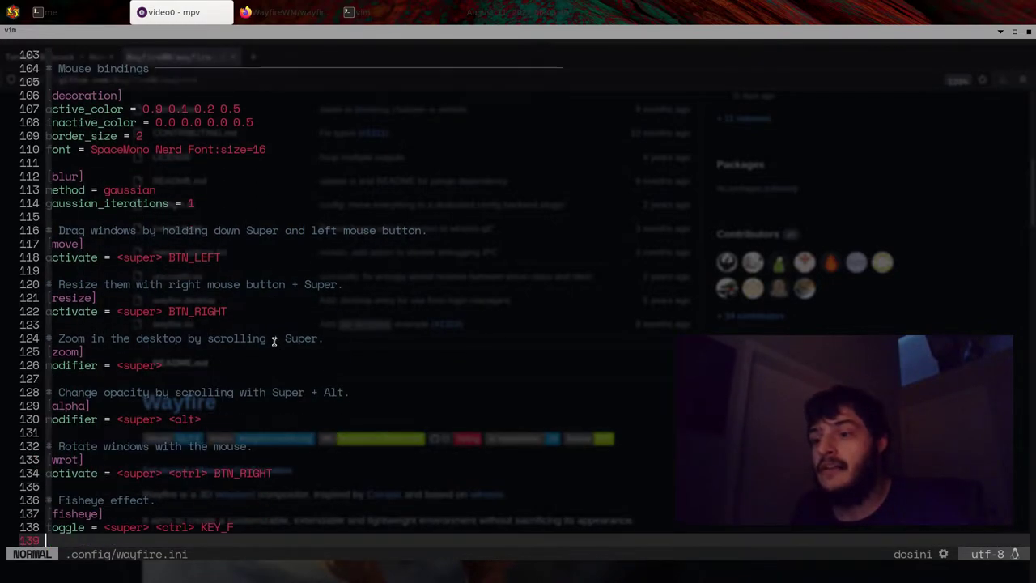
key("k")
key("k")
key("k")
key("k")
key("k")
key("k")
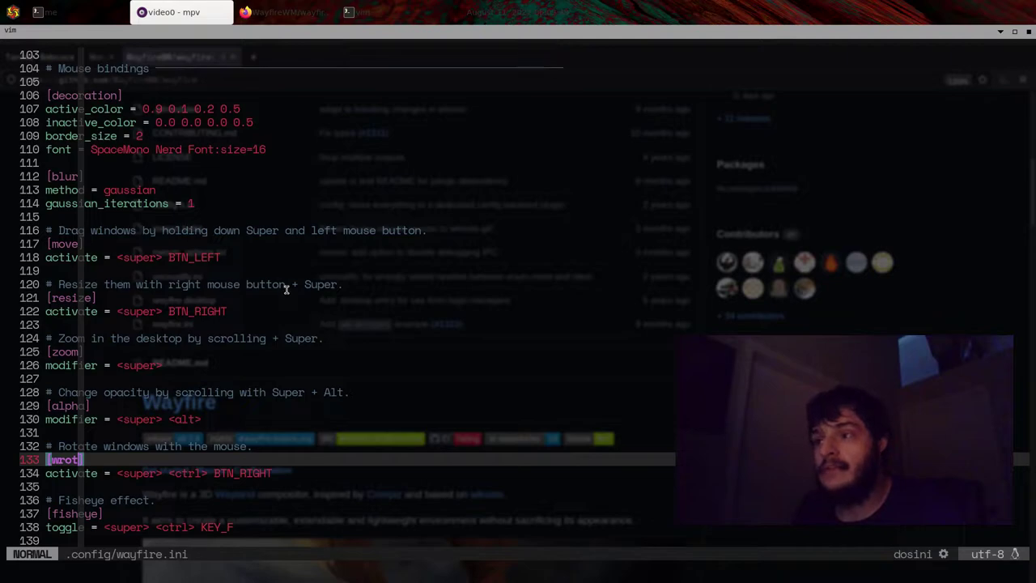
- Shift the webcam window slightly, then bring Firefox and the webcam to the front and show the README's demo image
mouse_move(873, 432)
left_mouse_down()
mouse_move(857, 383)
mouse_move(888, 356)
mouse_move(884, 460)
mouse_move(882, 449)
left_mouse_up()
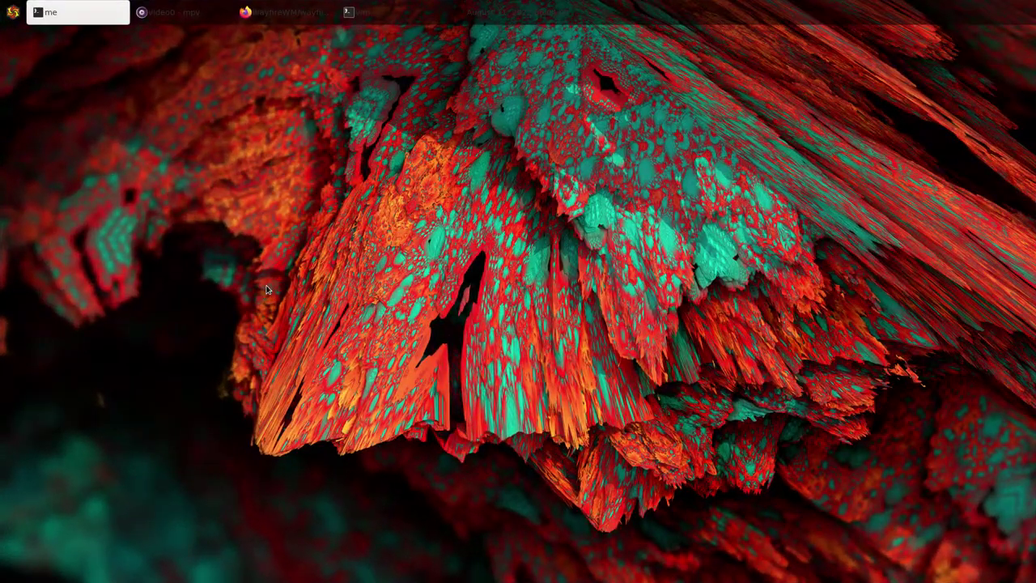
left_click(279, 14)
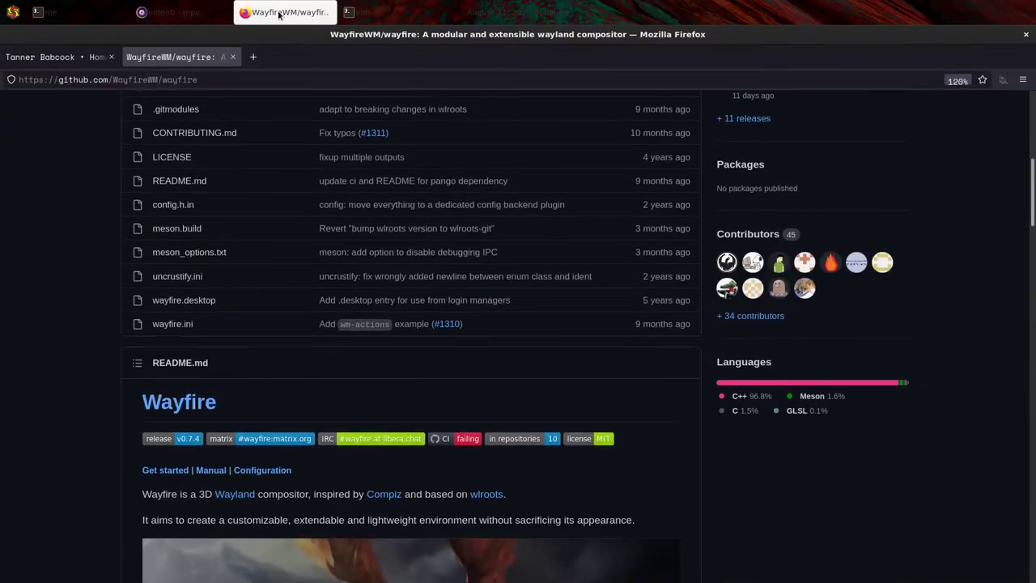
left_click(208, 11)
scroll(599, 352, "down", 6)
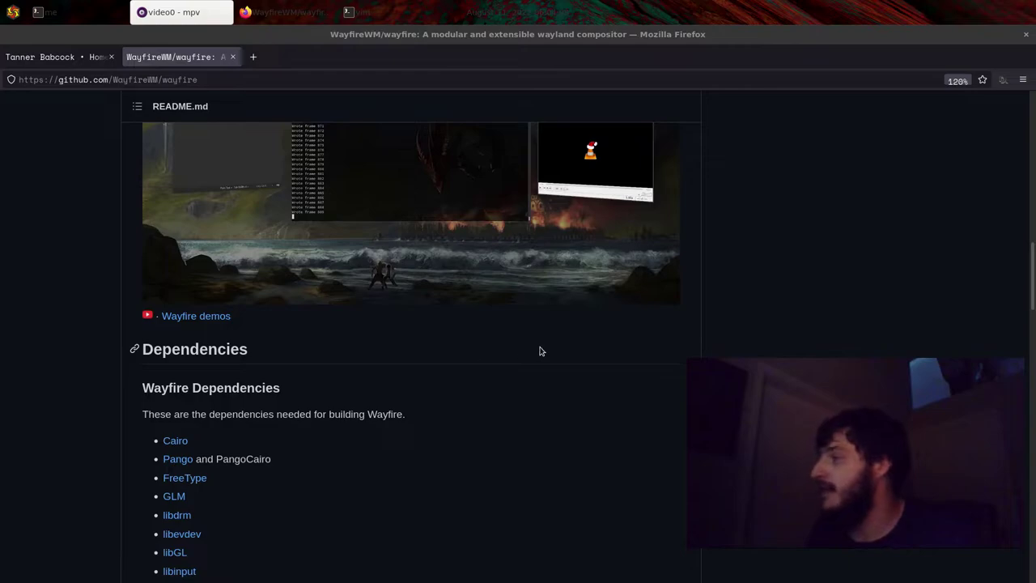
- Bring vim back over the GitHub page and place the webcam window in front of it
left_click(283, 12)
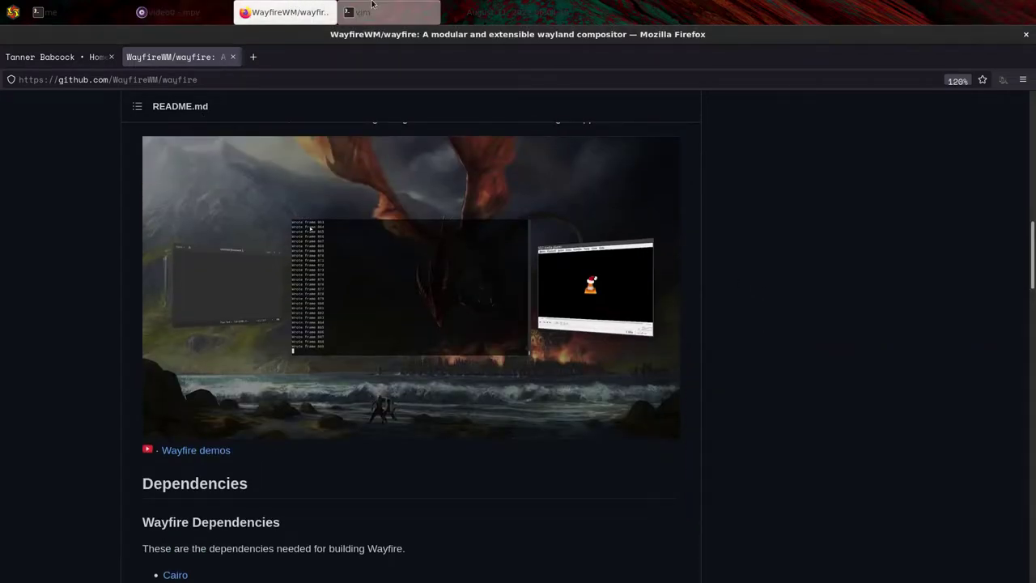
left_click(376, 7)
left_click(194, 8)
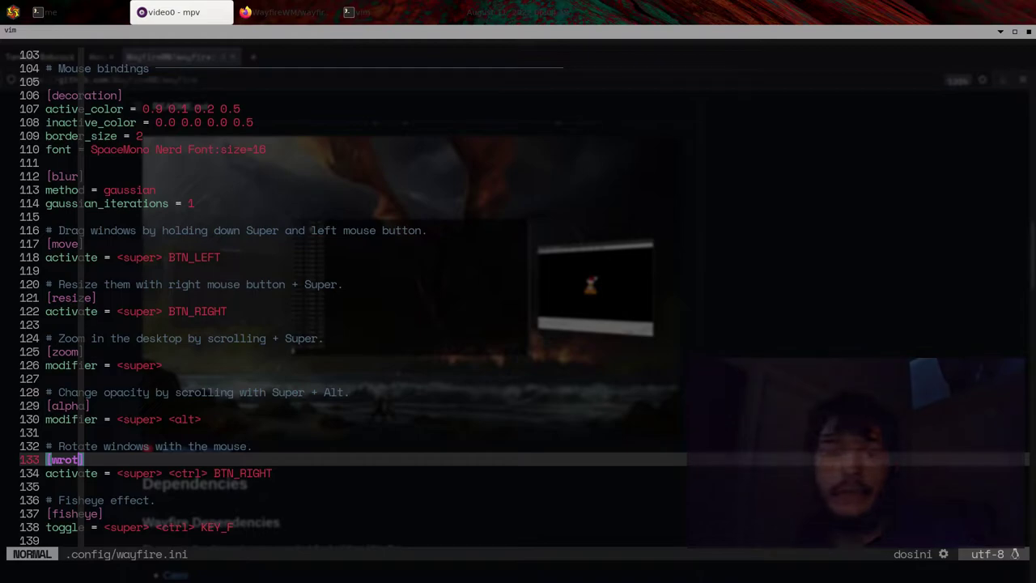
- Fade the vim window until the GitHub page shows through and restore its opacity to demonstrate the alpha plugin
scroll(878, 449, "up", 10)
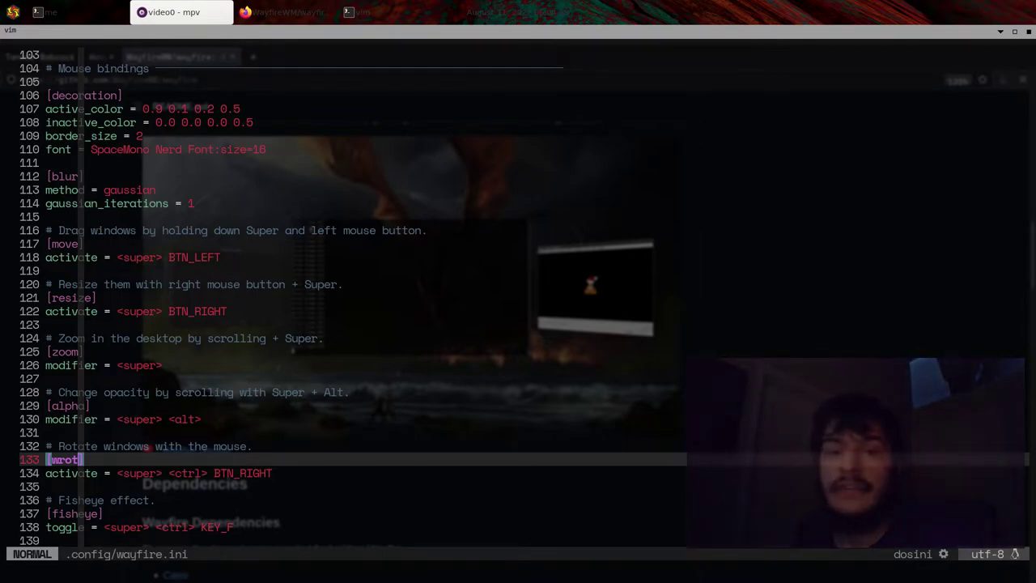
scroll(878, 447, "up", 3, "alt+super")
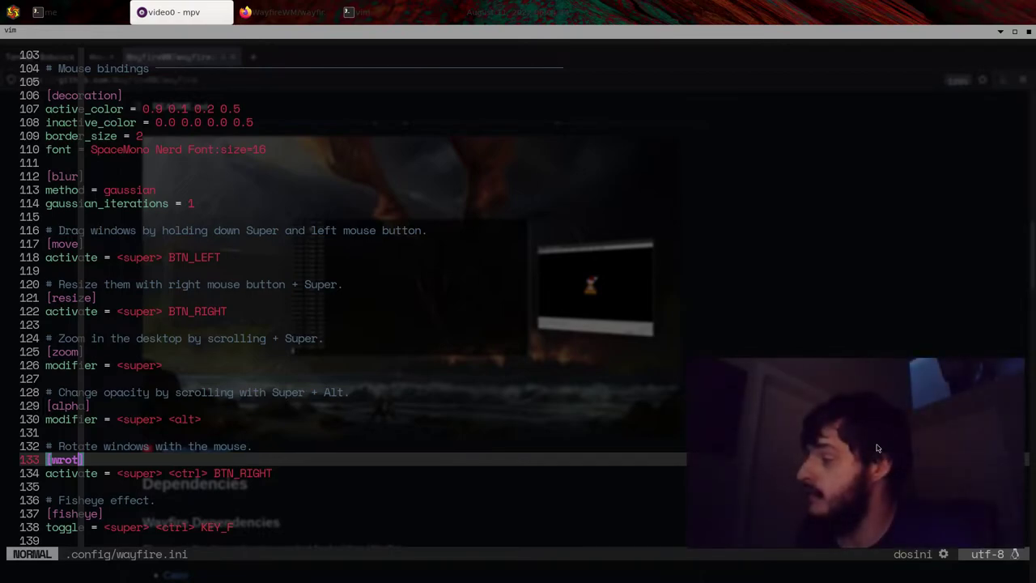
scroll(456, 335, "down", 5, "alt+super")
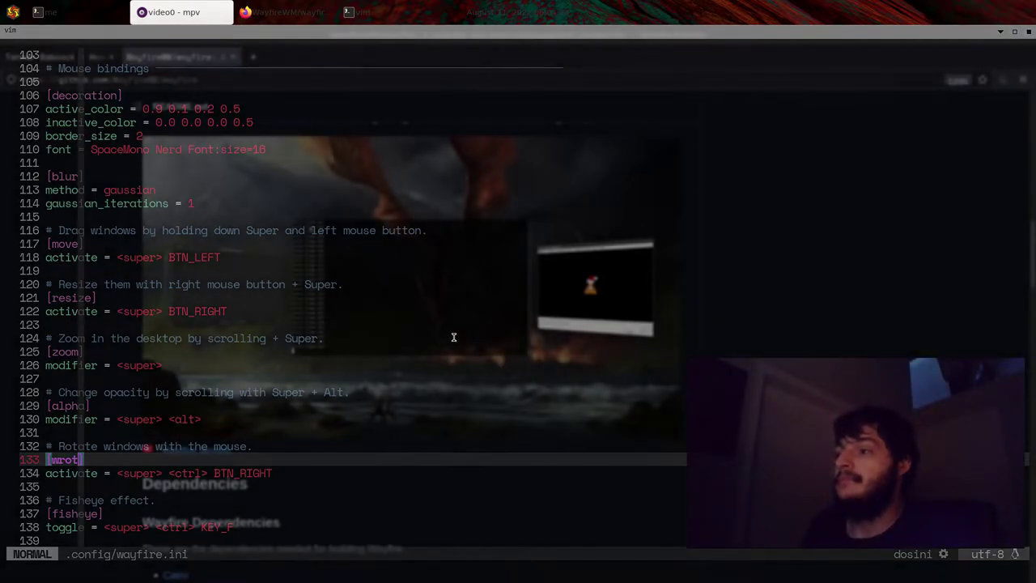
scroll(453, 337, "down", 2, "alt+super")
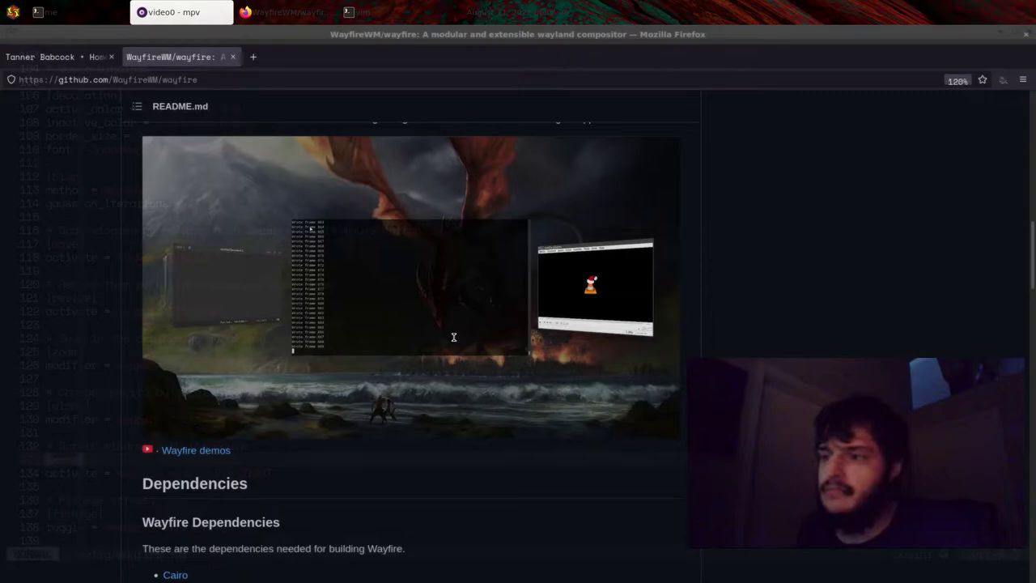
scroll(453, 337, "up", 2, "alt+super")
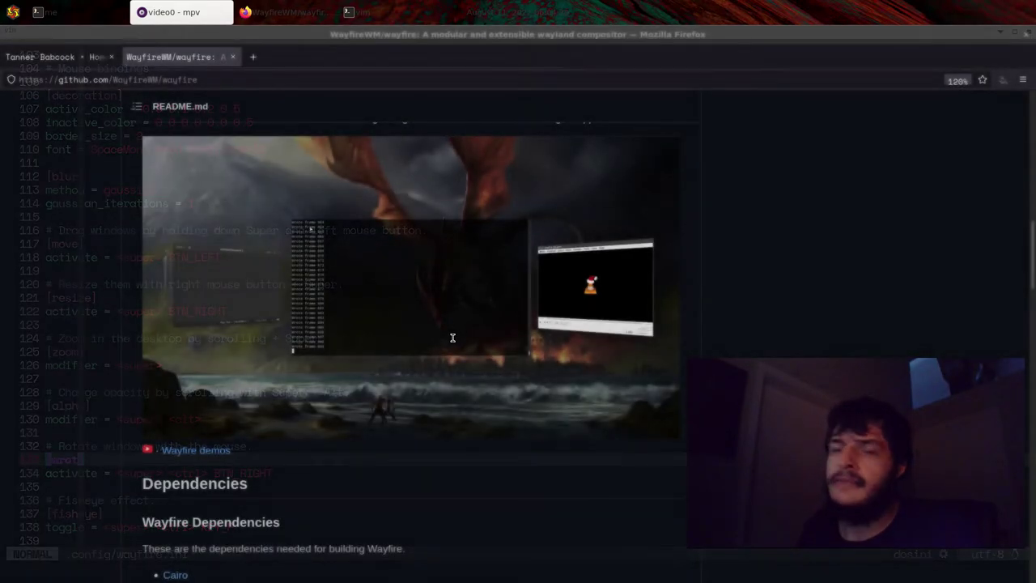
scroll(452, 336, "up", 2, "alt+super")
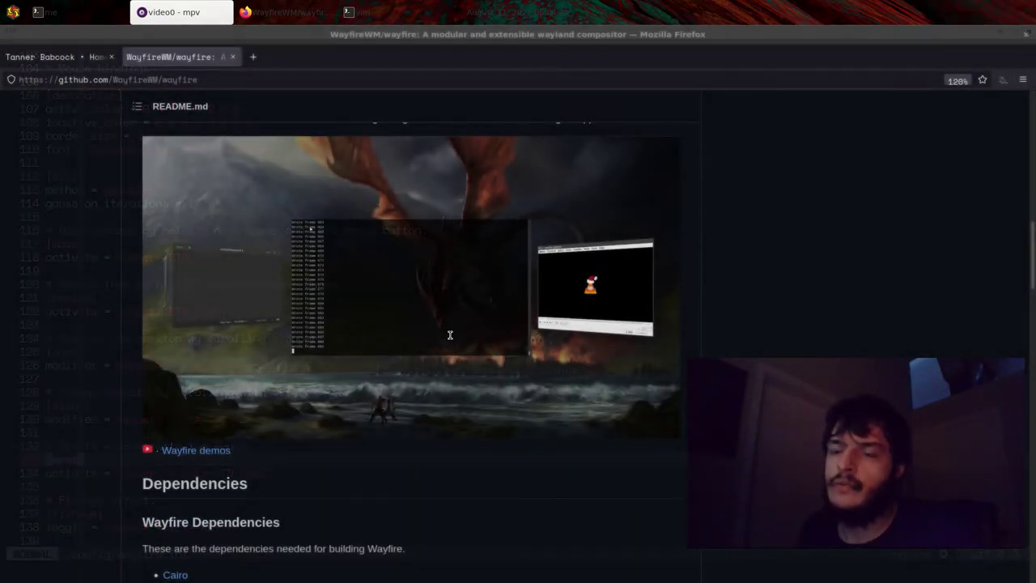
scroll(450, 334, "up", 4, "alt+super")
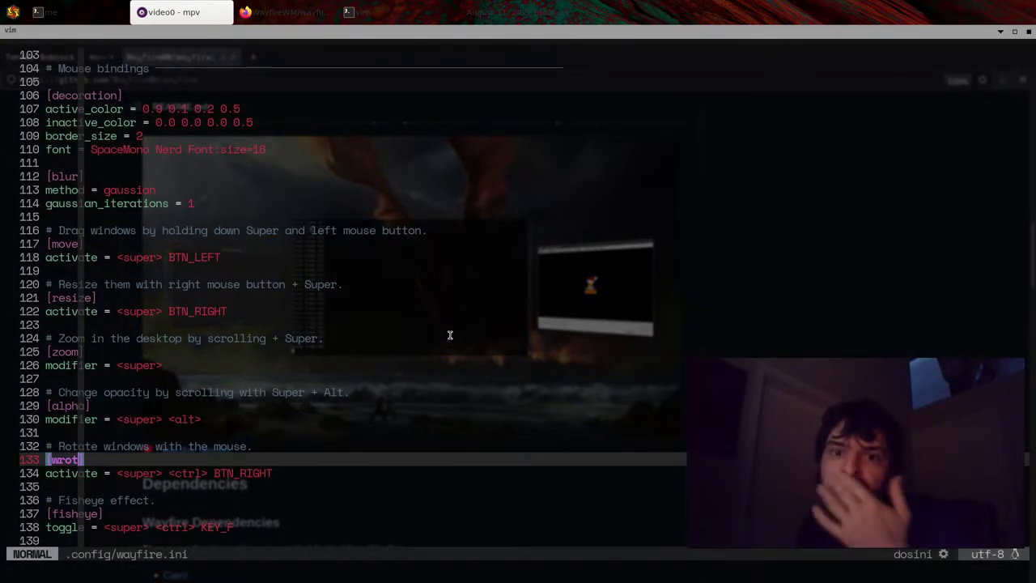
- Examine the fisheye section and its toggle binding in wayfire.ini
key("j")
key("j")
key("j")
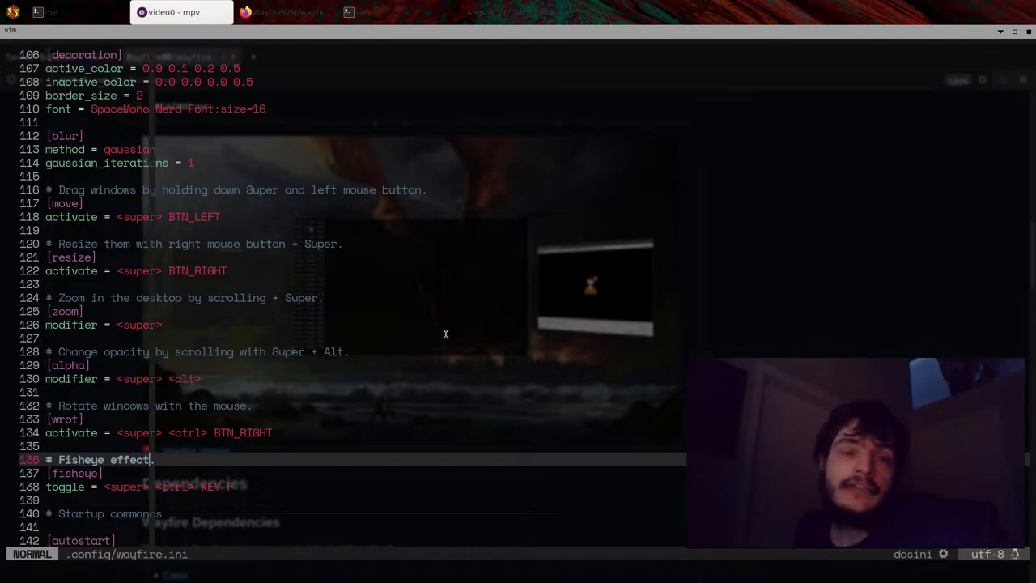
key("j")
key("j")
key("j")
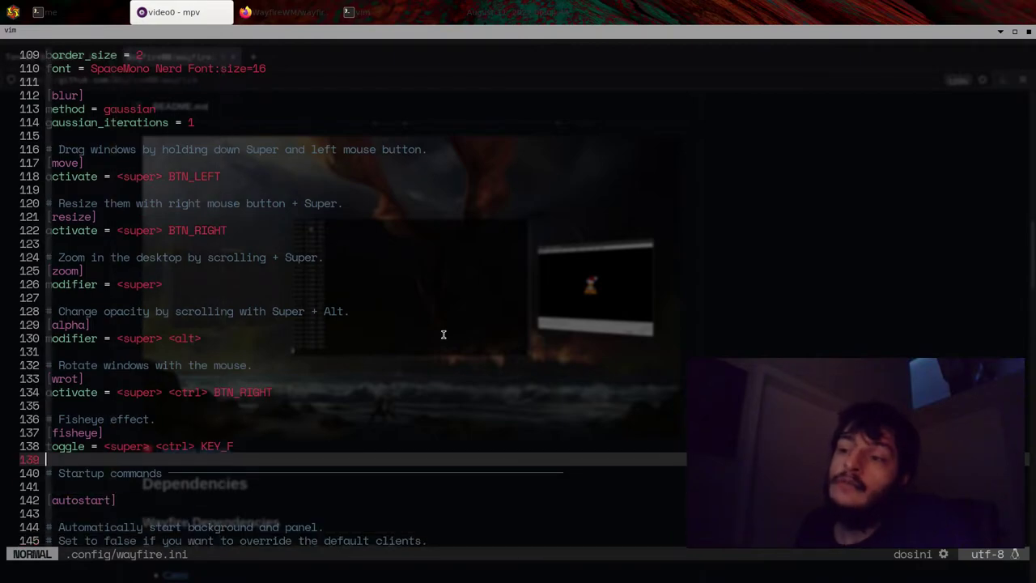
- Examine the startup commands in wayfire.ini, ending on the autostart section header
key("k")
key("k")
key("k")
key("j")
key("j")
key("j")
key("j")
key("j")
key("j")
scroll(443, 334, "down", 2)
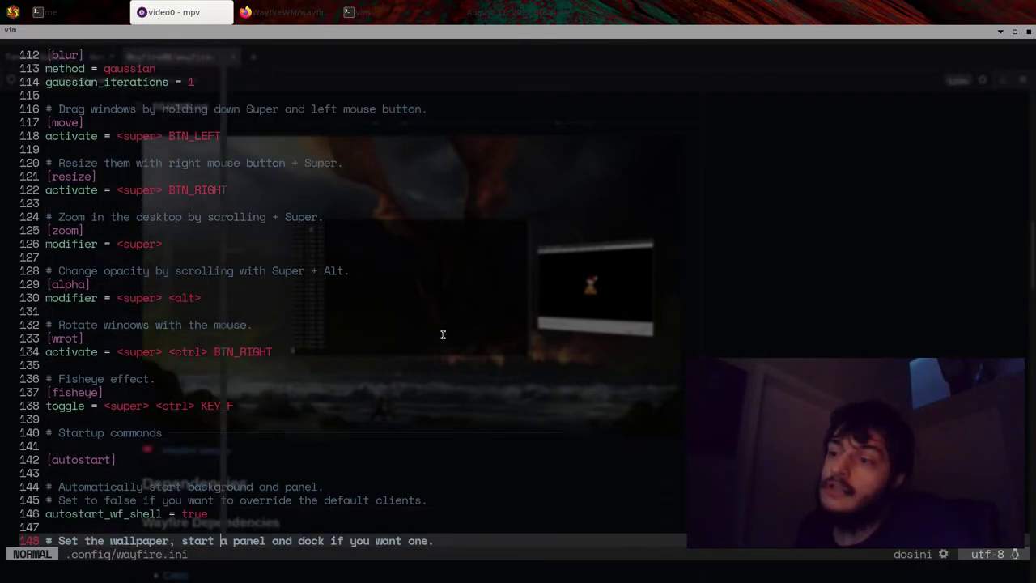
key("k")
key("k")
key("k")
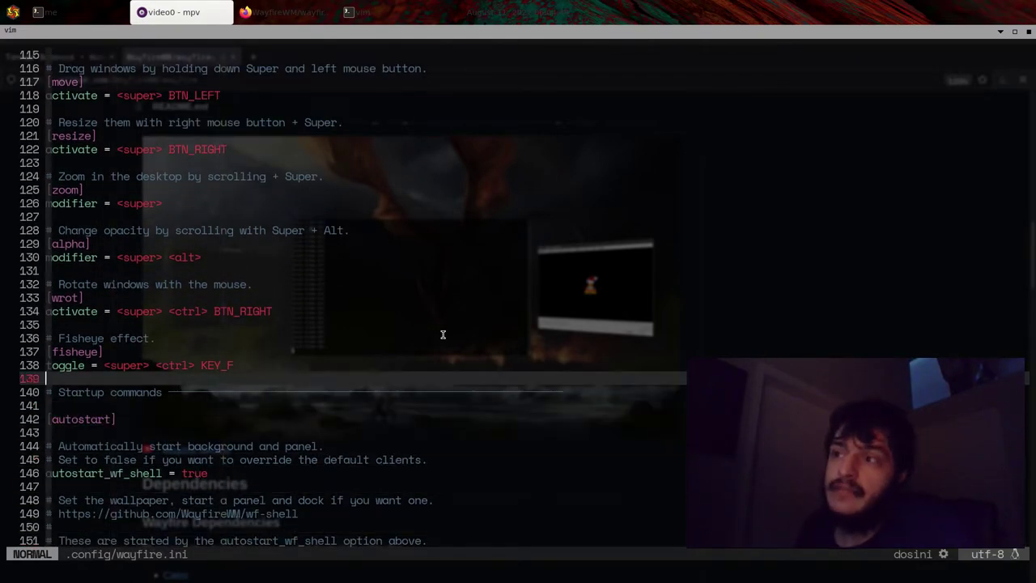
key("j")
key("j")
key("j")
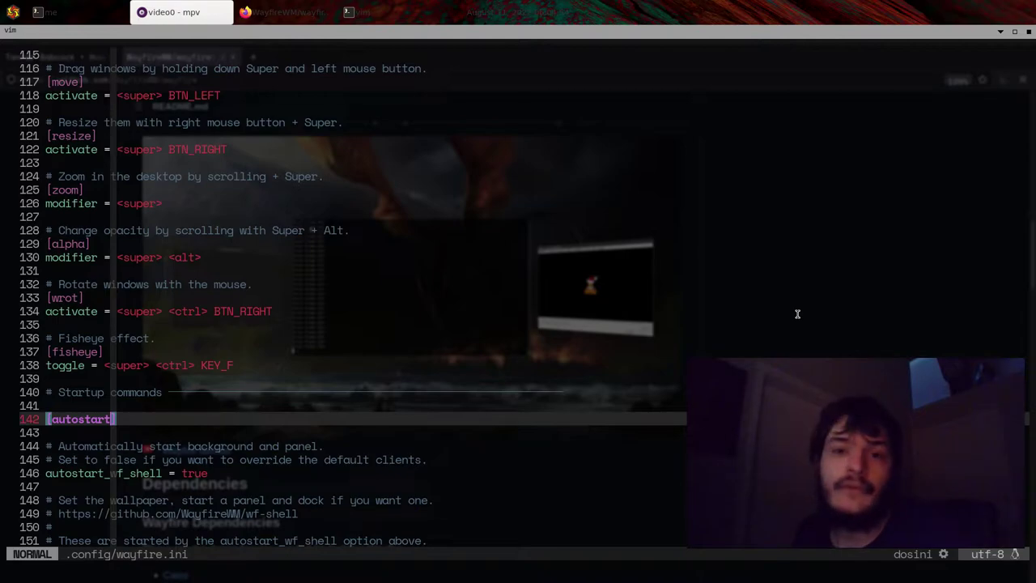
- Focus vim, turn on the fisheye effect, and move the webcam window to mid-screen and back to demonstrate the distortion
left_click(476, 368)
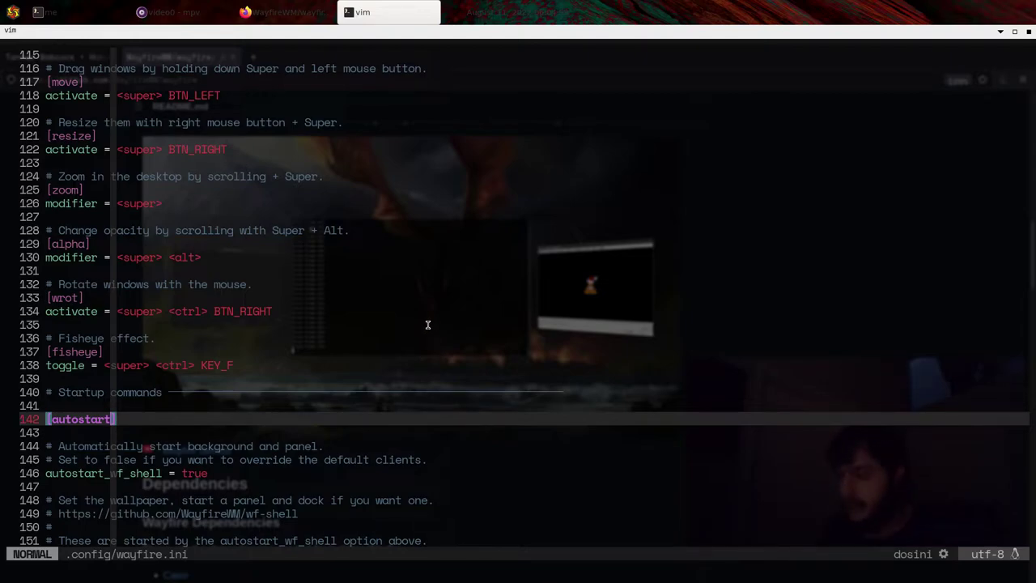
key("ctrl+super+f")
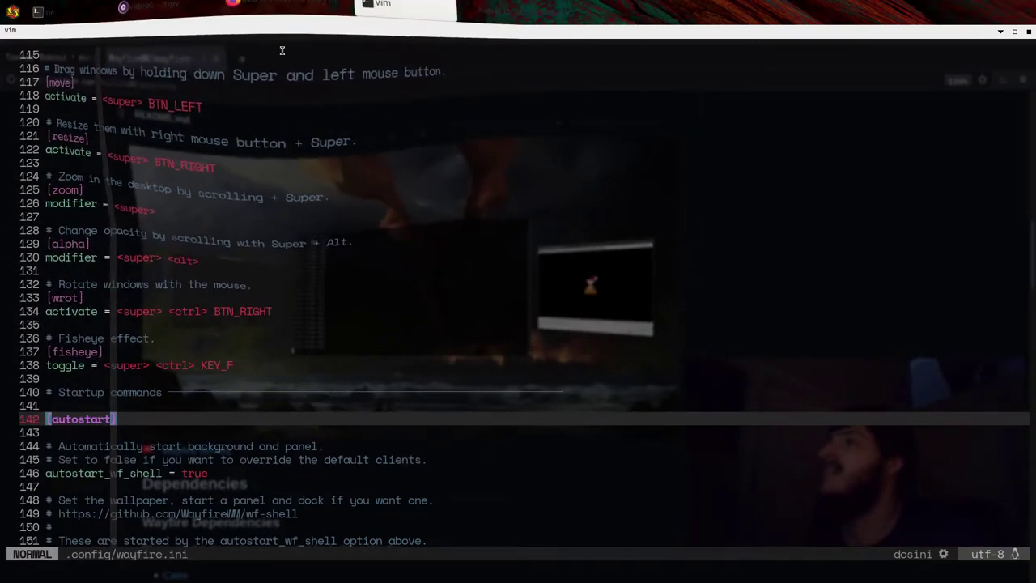
left_click(169, 9)
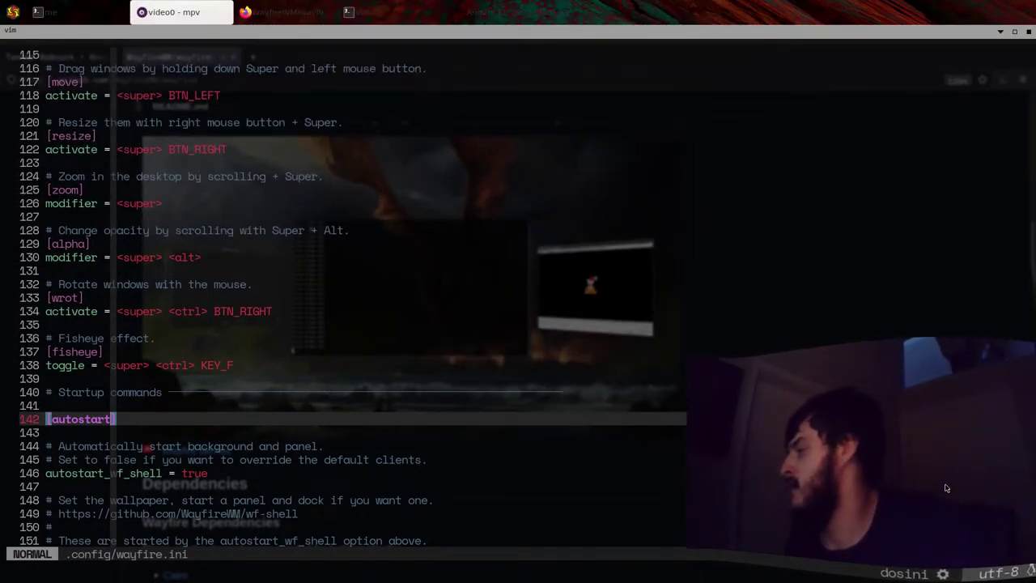
left_click_drag(946, 487, 640, 422)
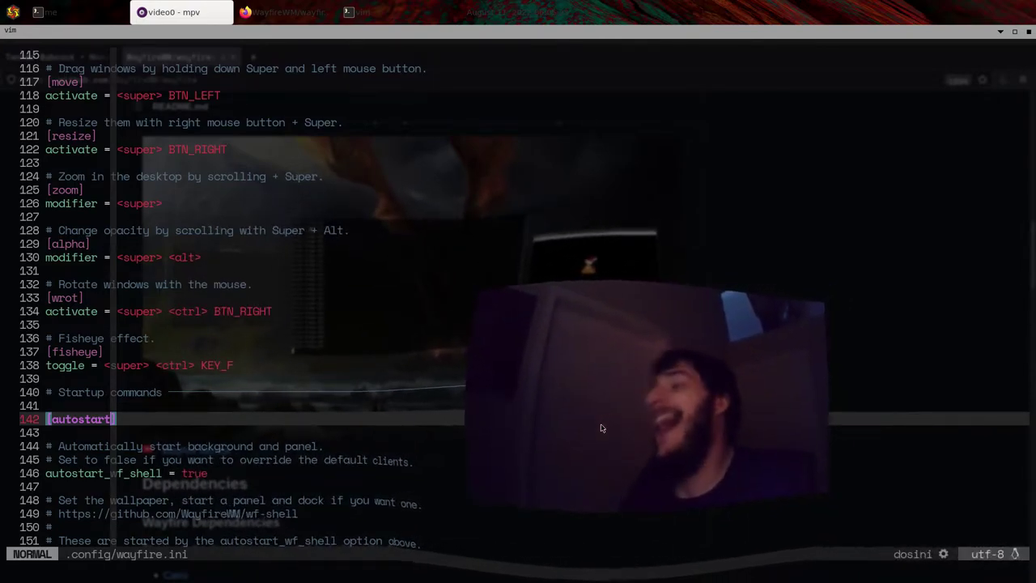
left_click_drag(602, 428, 899, 497)
- Bring the GitHub page to the front and scroll through the README down to its Running section and back under the fisheye effect
left_click(275, 12)
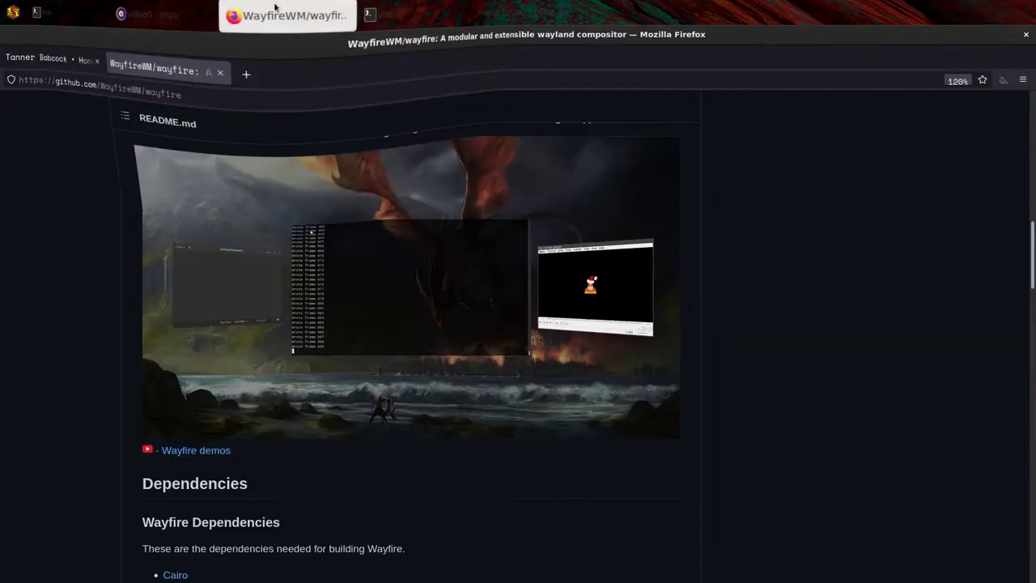
scroll(428, 430, "down", 10)
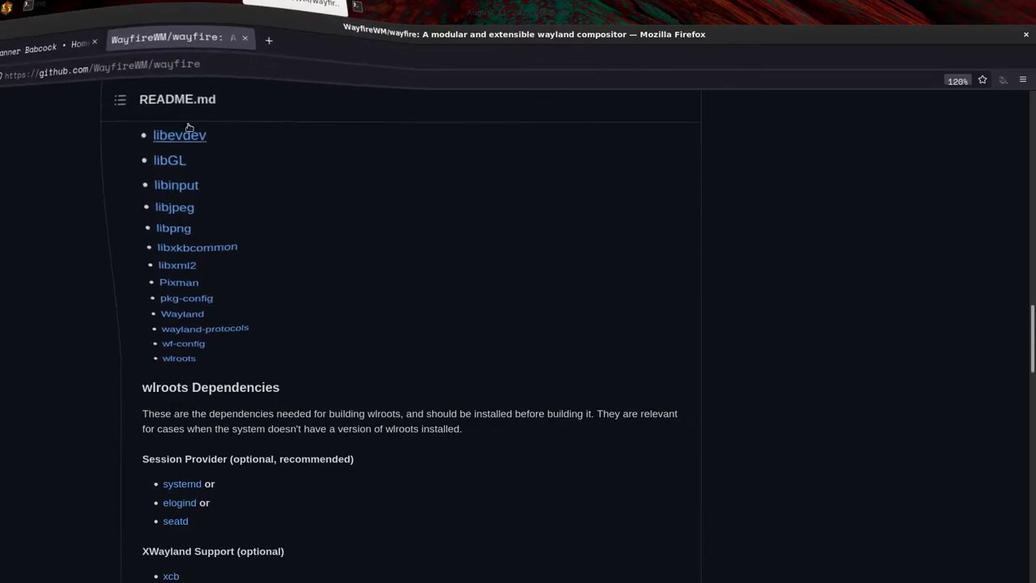
scroll(208, 240, "down", 7)
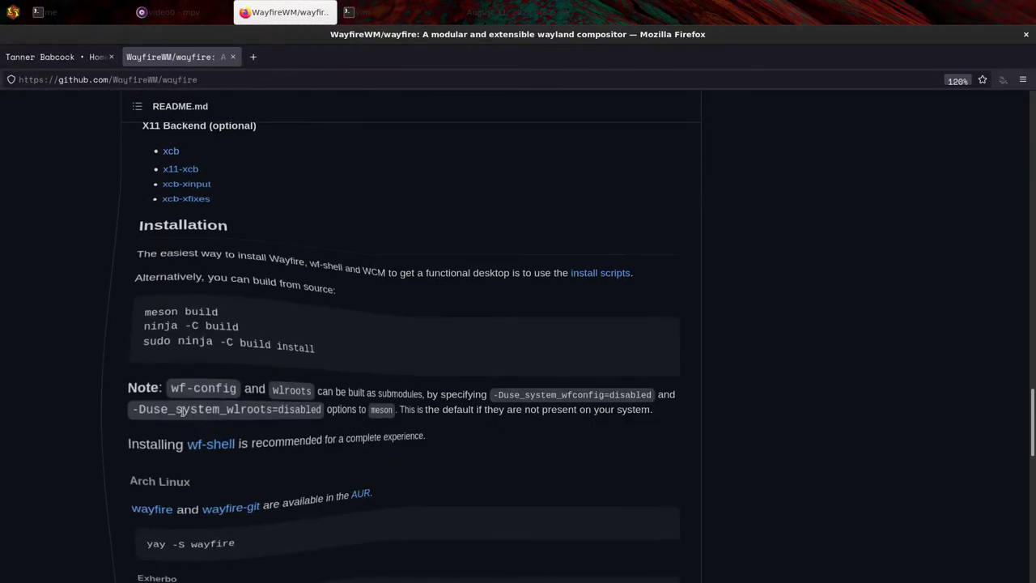
scroll(182, 411, "down", 10)
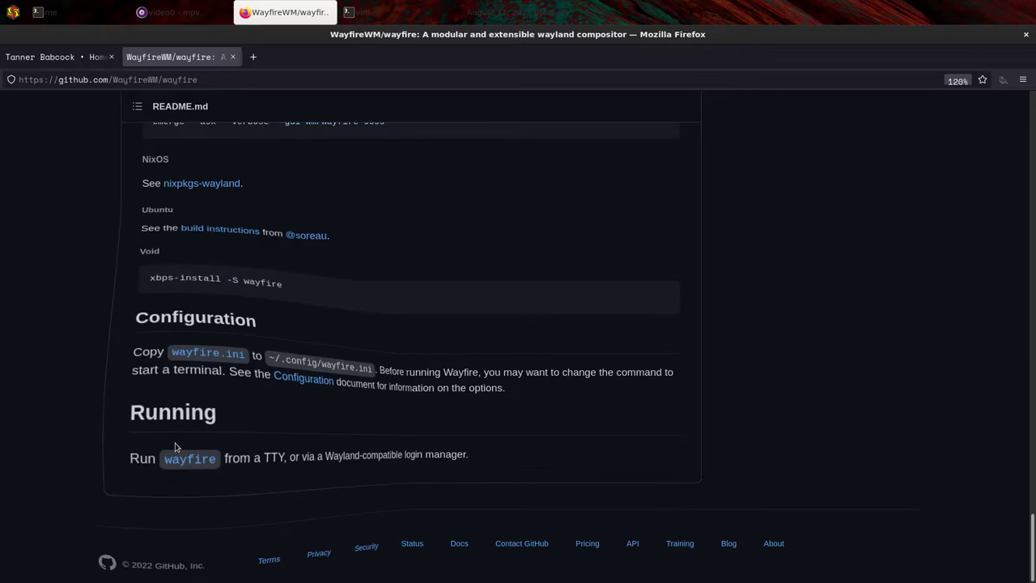
scroll(174, 446, "up", 20)
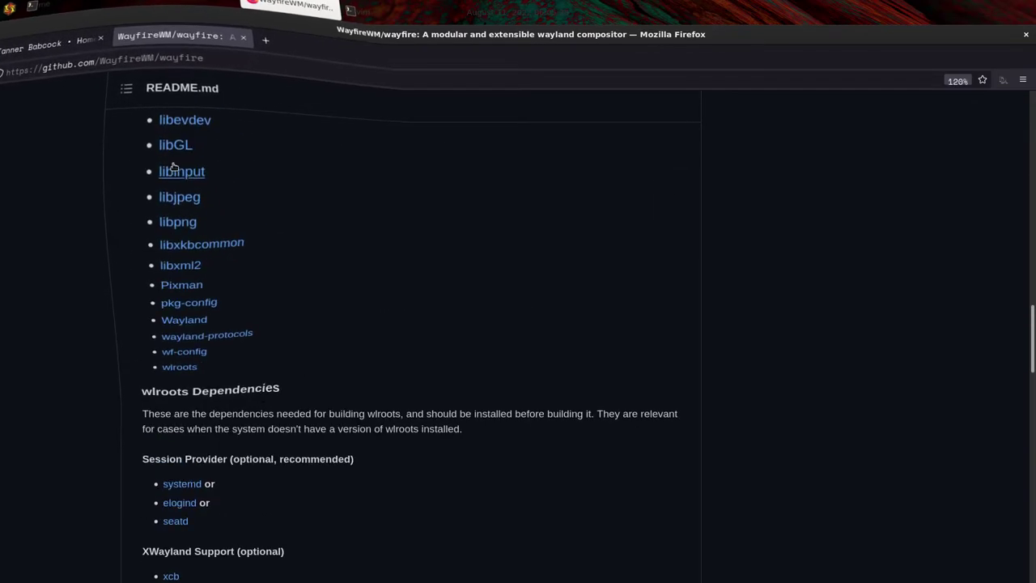
- Return from the README's dependency list to the top of the Wayfire repository page under the fisheye effect
scroll(172, 166, "up", 15)
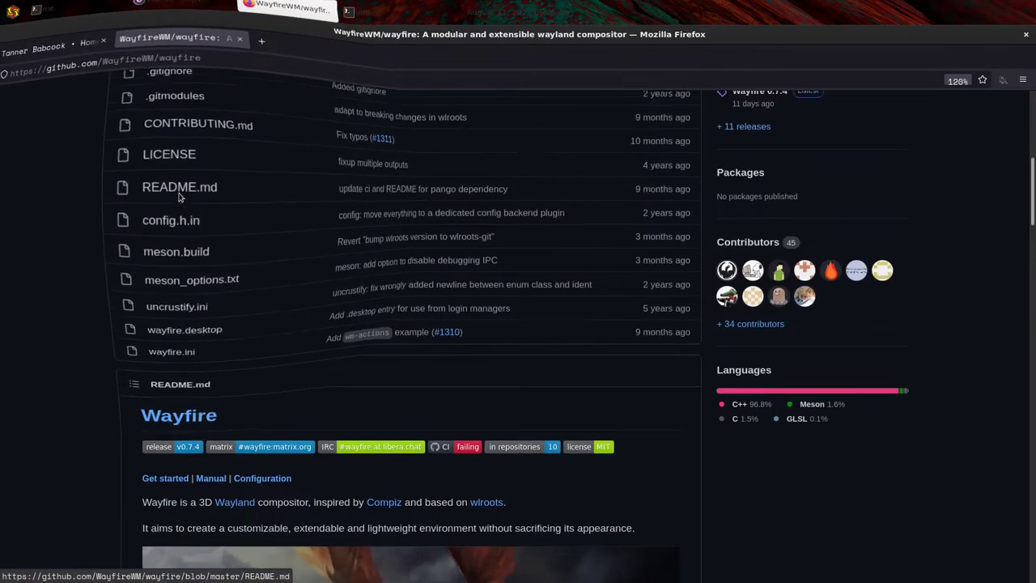
scroll(180, 197, "up", 8)
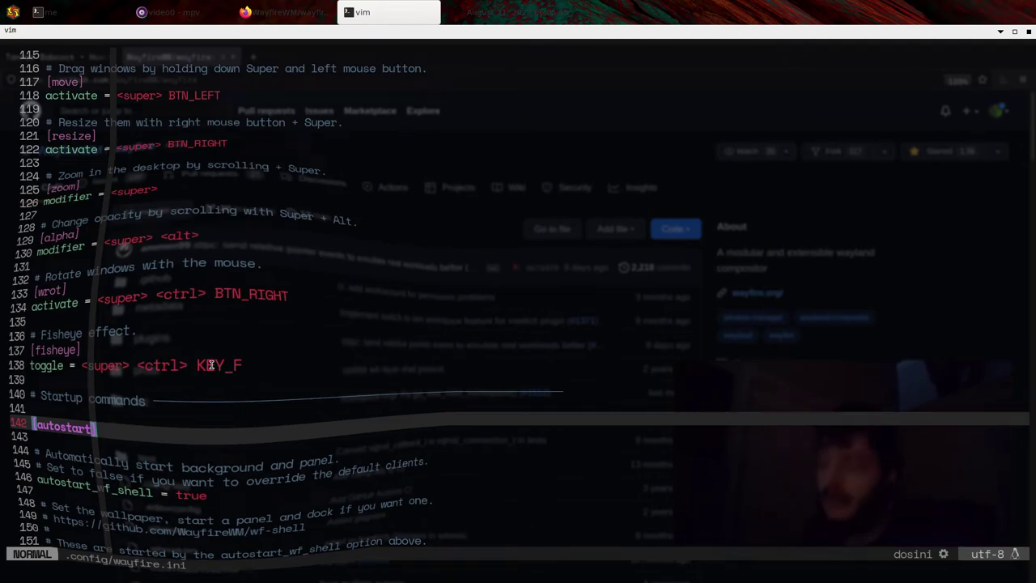
- With vim in front and the fisheye effect off, examine wayfire.ini from the autostart section down past the grid bindings
key("j")
key("j")
key("j")
key("j")
key("j")
key("j")
key("j")
key("j")
key("j")
key("j")
key("j")
key("j")
key("j")
key("j")
key("j")
key("j")
key("j")
key("j")
key("j")
key("j")
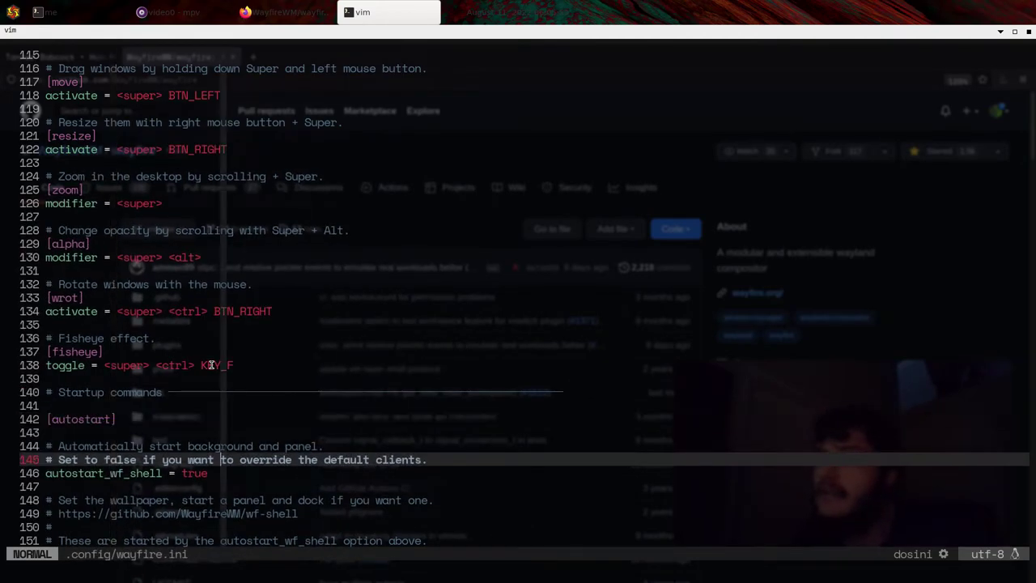
key("j")
key("j")
key("j")
key("j")
key("j")
key("j")
key("j")
key("j")
key("j")
key("j")
key("j")
key("j")
key("j")
key("j")
key("j")
key("j")
key("j")
key("j")
key("j")
key("j")
key("j")
key("j")
key("j")
key("j")
key("j")
key("j")
key("j")
key("j")
key("j")
key("j")
key("j")
key("j")
key("j")
key("j")
key("j")
key("j")
key("j")
key("j")
key("j")
key("j")
- Go back up through wayfire.ini to the decoration section header
key("k")
key("k")
key("k")
key("k")
key("k")
key("k")
key("k")
key("k")
key("k")
key("k")
key("k")
key("k")
key("k")
key("k")
key("k")
key("k")
key("k")
key("k")
key("k")
key("k")
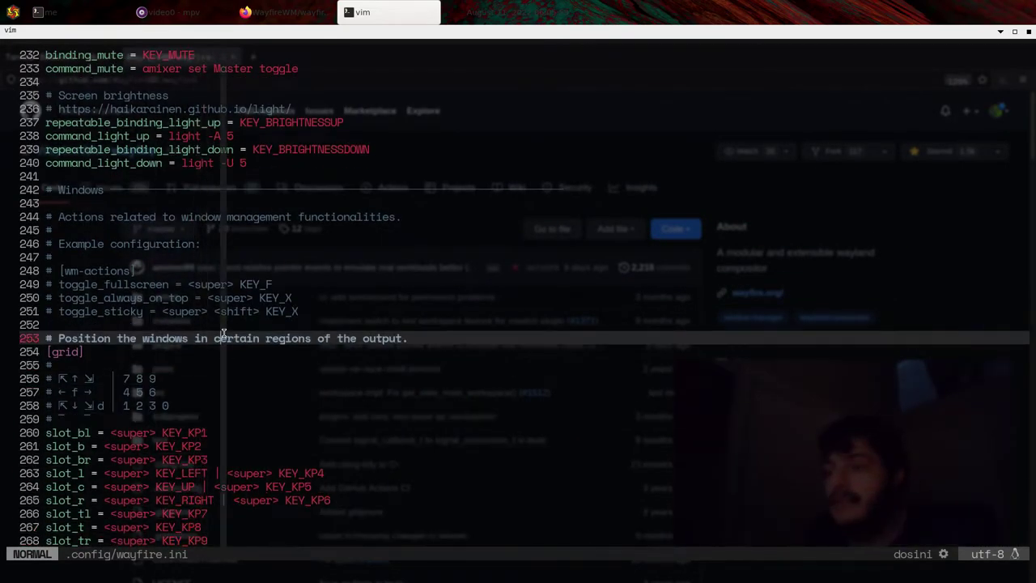
key("k")
key("k")
key("k")
key("k")
key("k")
key("k")
key("k")
key("k")
key("k")
key("k")
key("k")
key("k")
key("k")
key("k")
key("k")
key("k")
key("k")
key("k")
key("k")
key("k")
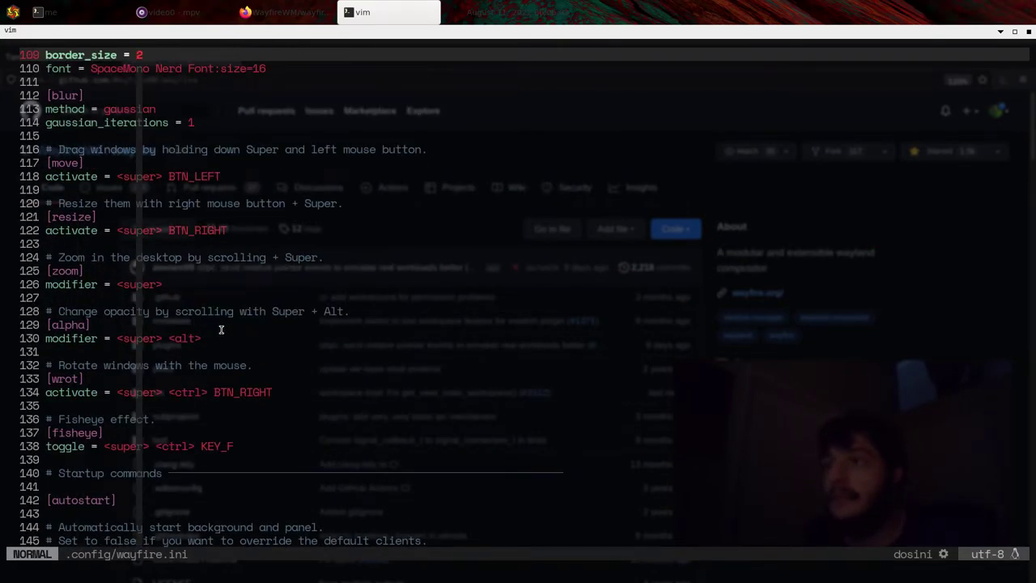
key("k")
key("k")
key("k")
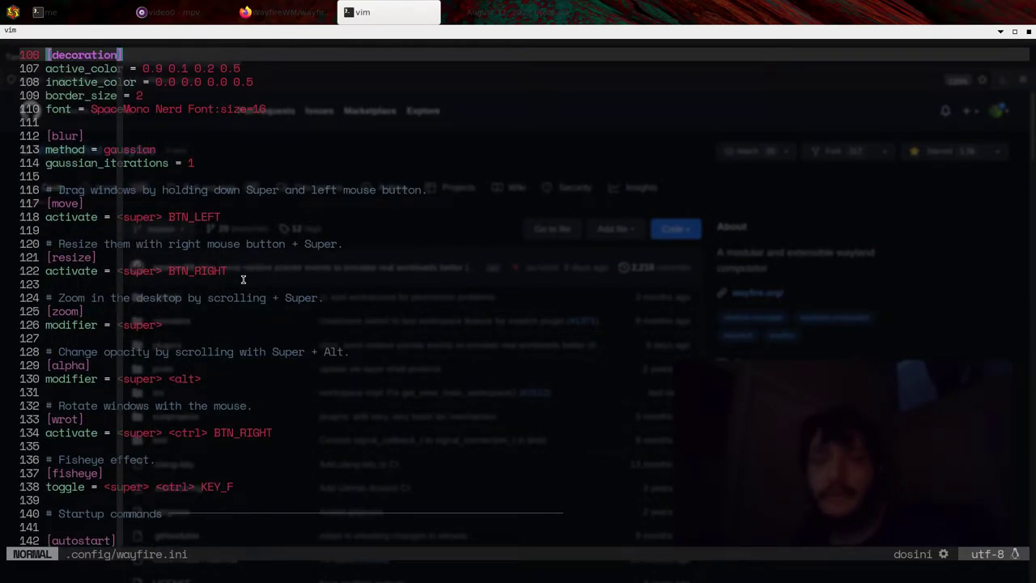
- Bring the webcam window to the front, move it slightly toward mid-screen, and minimize the Firefox window
left_click(190, 4)
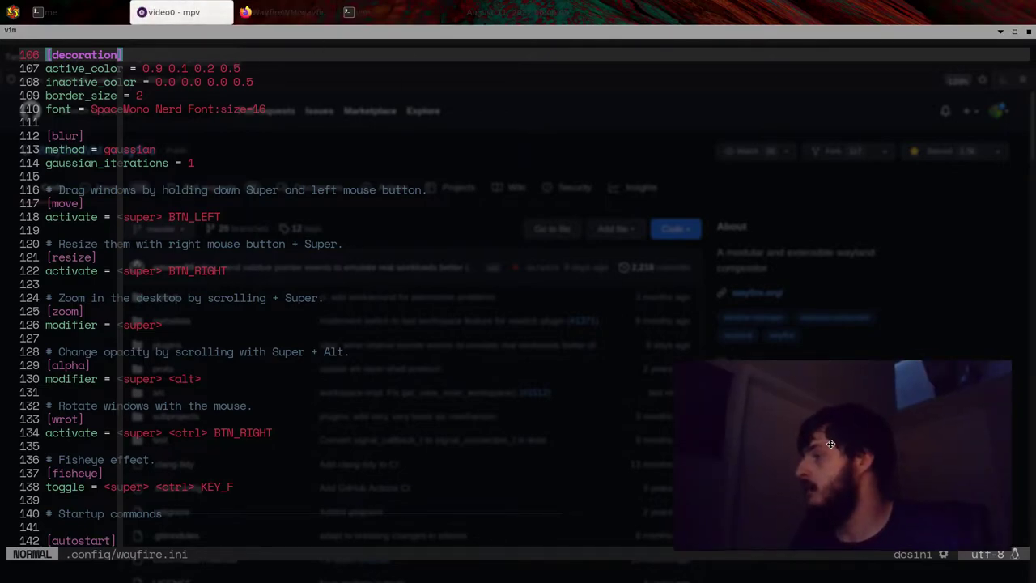
left_click_drag(828, 440, 778, 397)
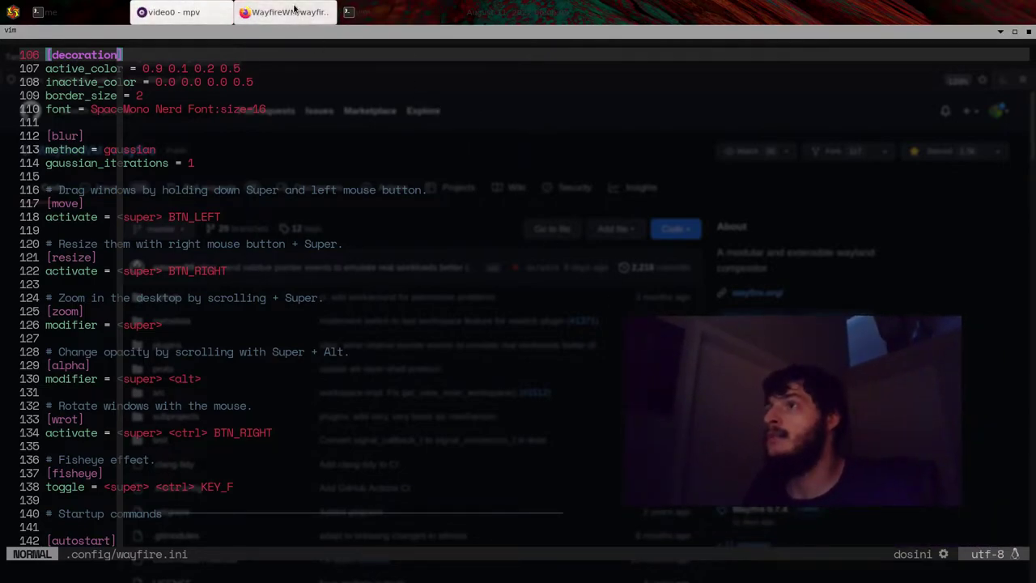
left_click(295, 8)
left_click(295, 8)
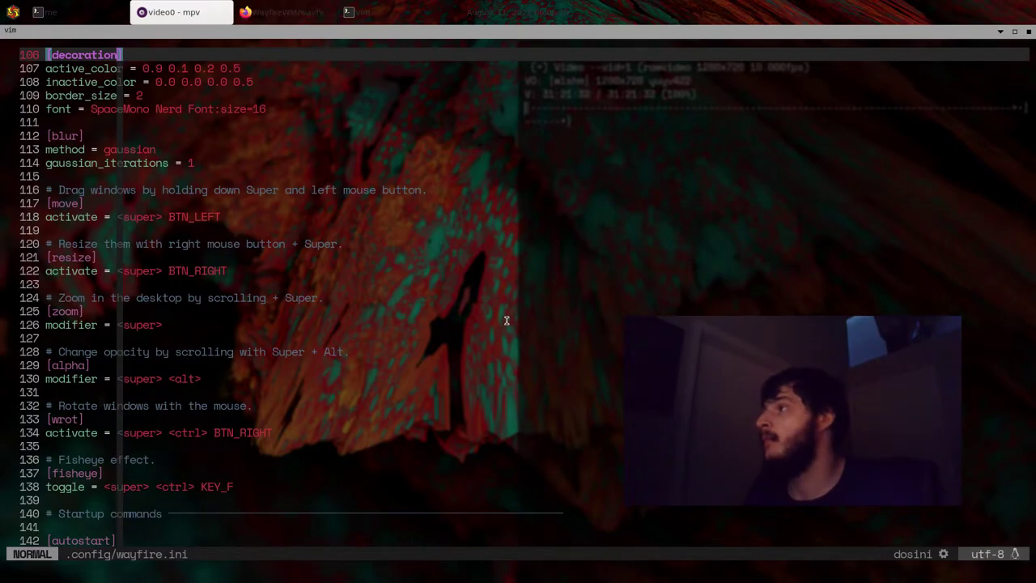
- Demonstrate the desktop zoom by magnifying different areas of the screen in and out, ending at normal scale
scroll(507, 321, "up", 2)
scroll(506, 321, "down", 1)
scroll(507, 321, "up", 1)
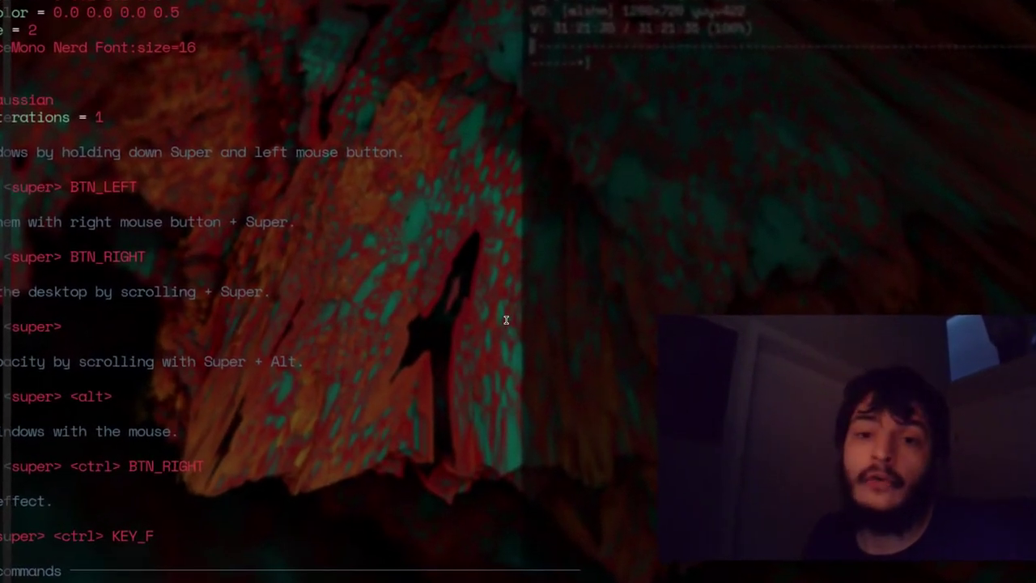
scroll(478, 316, "down", 2)
scroll(304, 301, "up", 3)
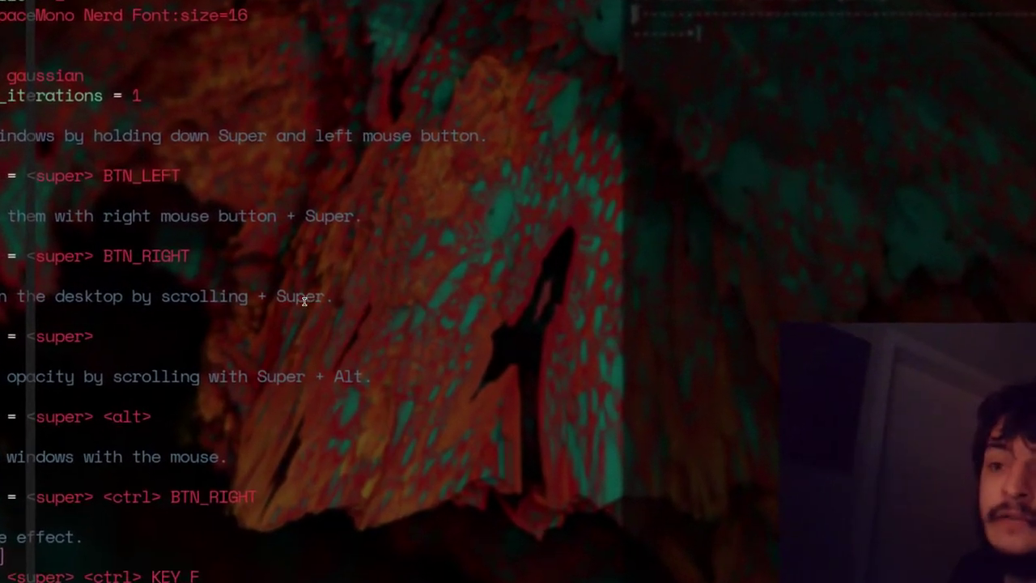
scroll(303, 301, "down", 3)
scroll(366, 180, "up", 3)
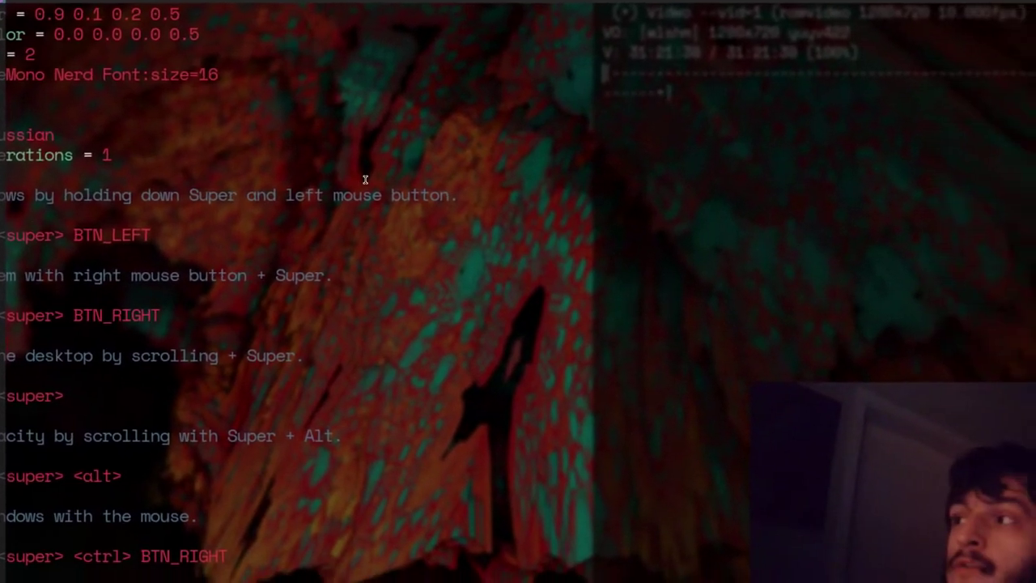
scroll(488, 266, "up", 1)
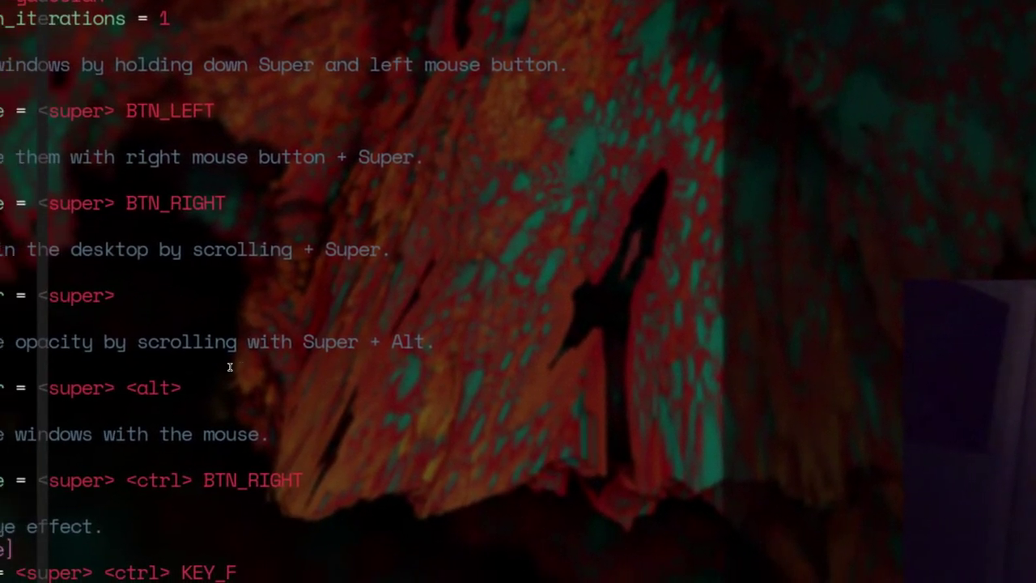
scroll(223, 367, "down", 3)
scroll(507, 266, "up", 4)
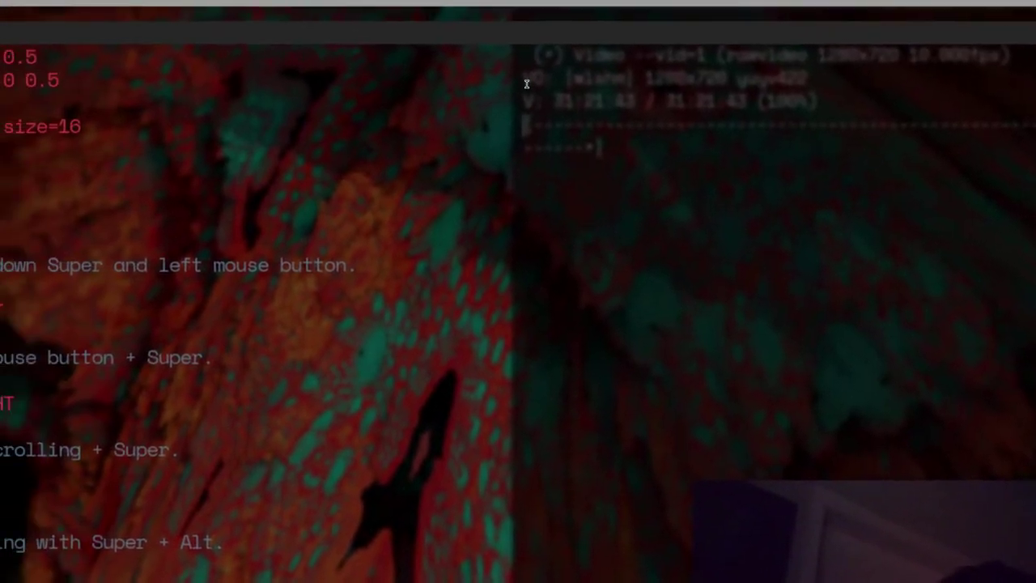
scroll(521, 83, "down", 3)
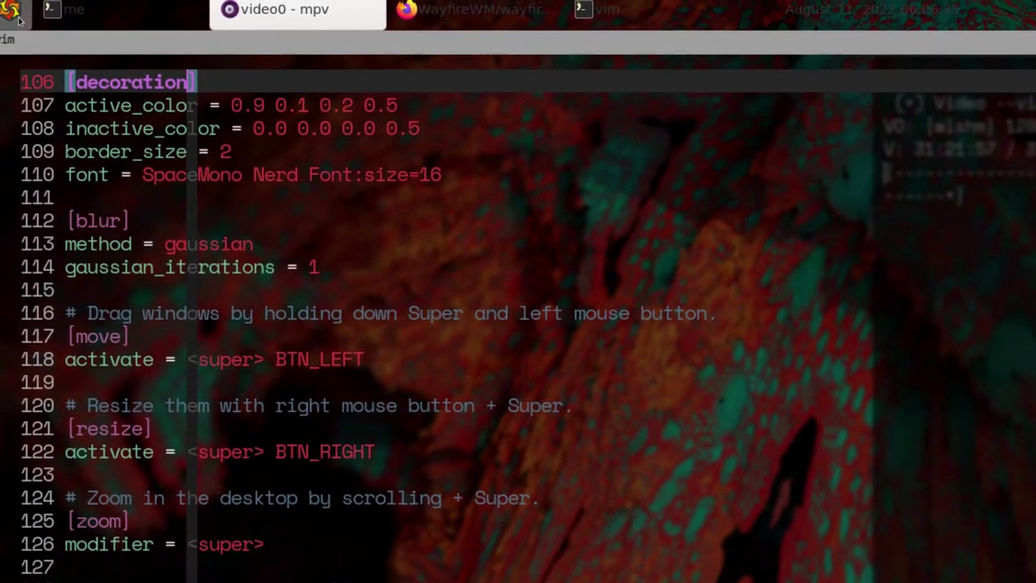
scroll(367, 303, "down", 1)
scroll(367, 302, "down", 4)
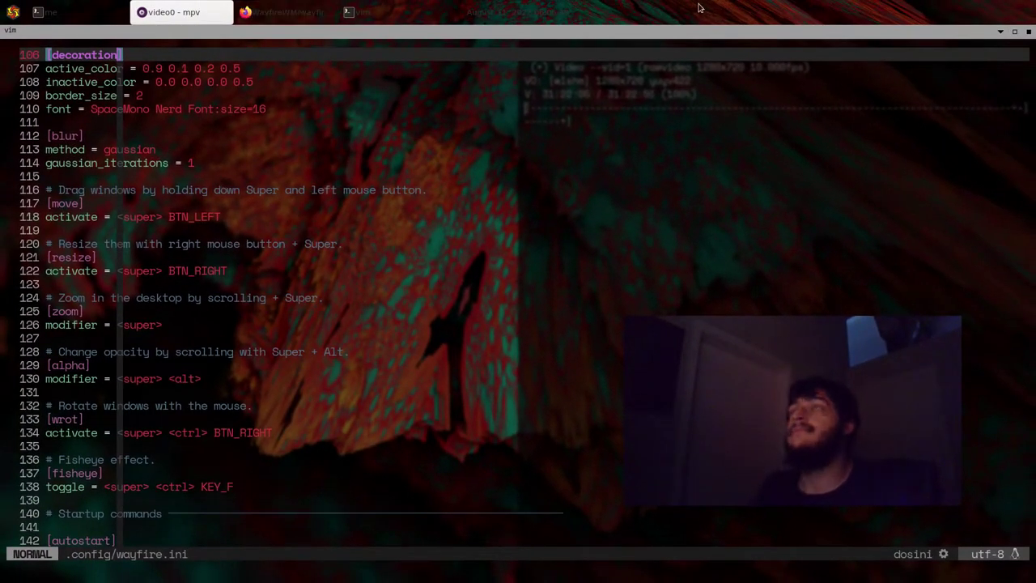
- Minimize vim, and maximize and restore the terminal window that runs the webcam video
left_click(1001, 32)
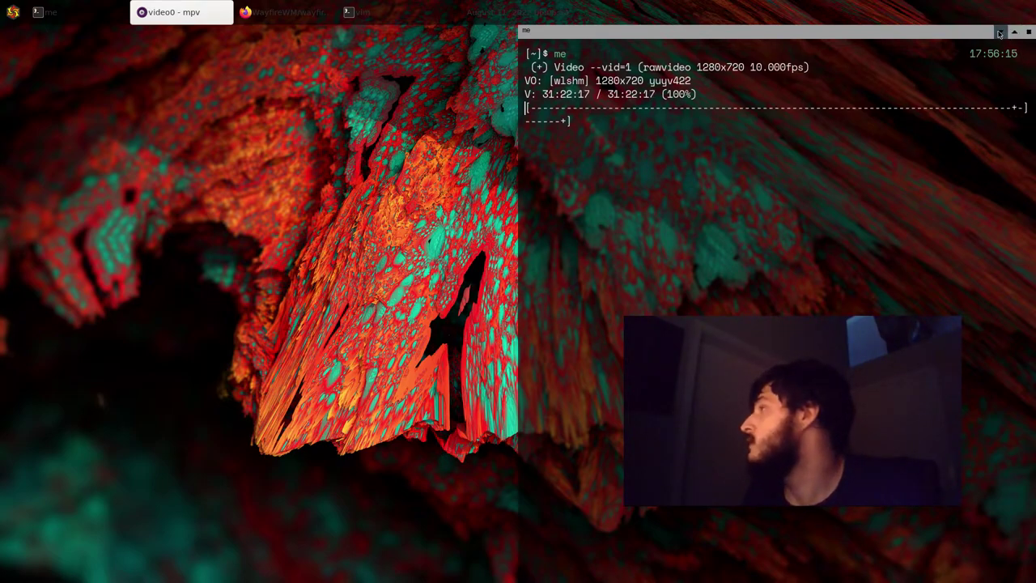
left_click(1014, 32)
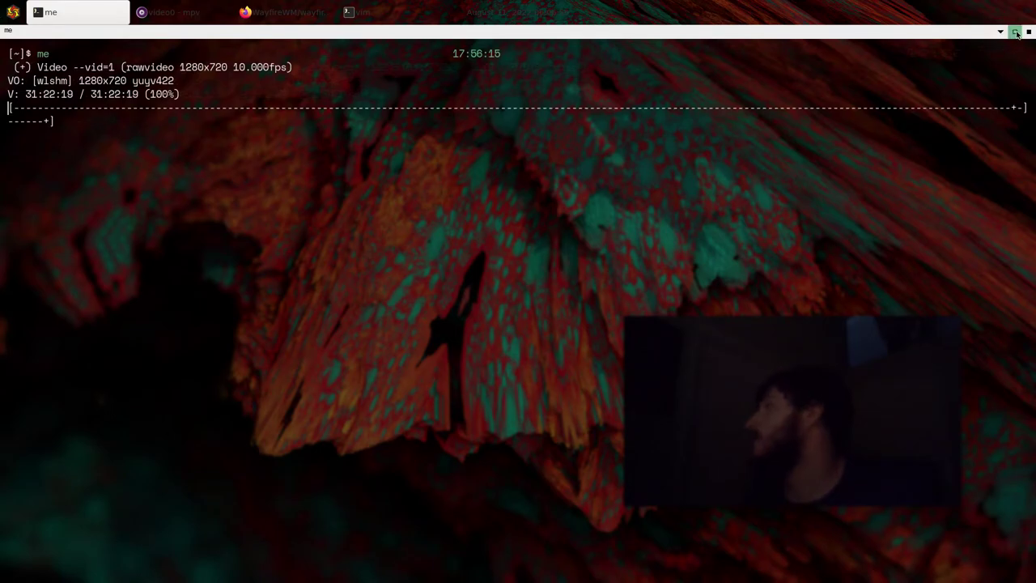
left_click(1015, 32)
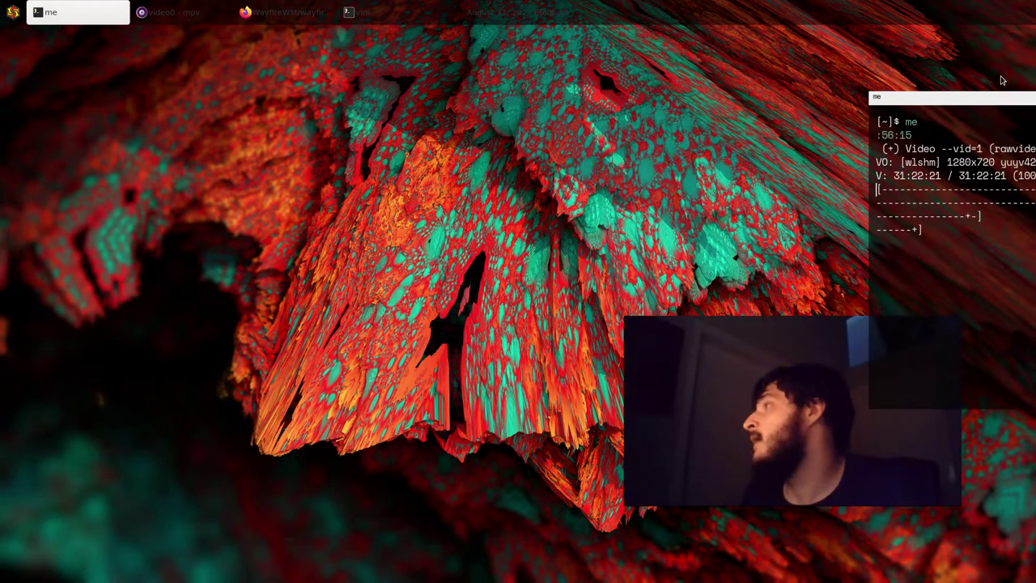
- Move the restored terminal toward mid-screen and minimize it, and shift the webcam window up toward the centre
left_click_drag(991, 103, 394, 91)
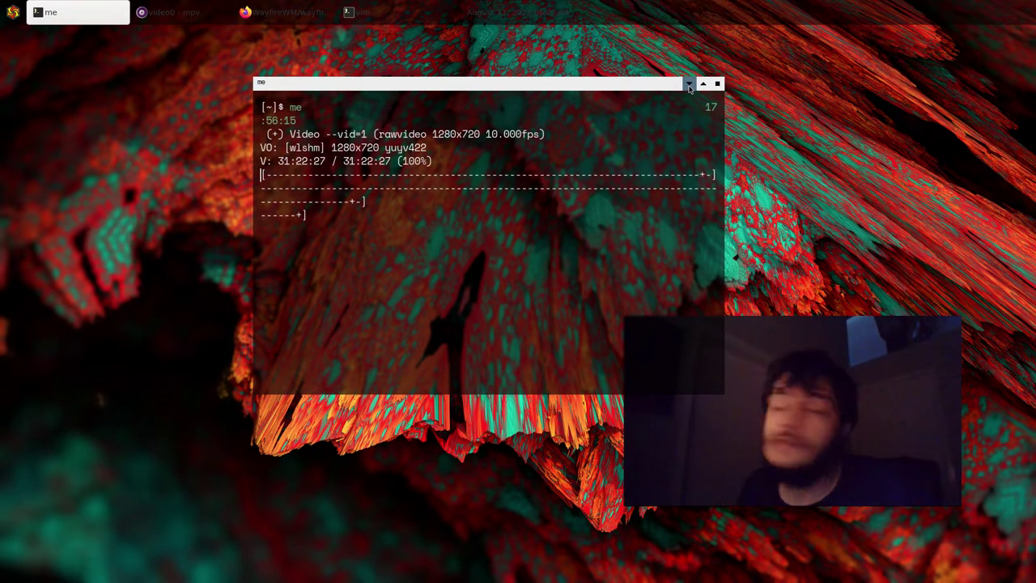
left_click(689, 84)
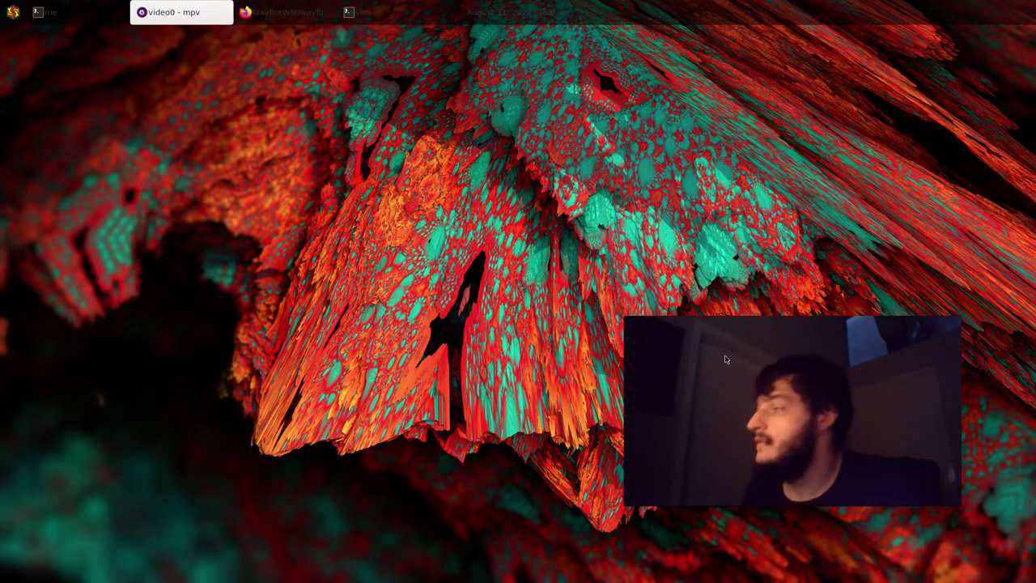
left_click_drag(815, 437, 761, 340)
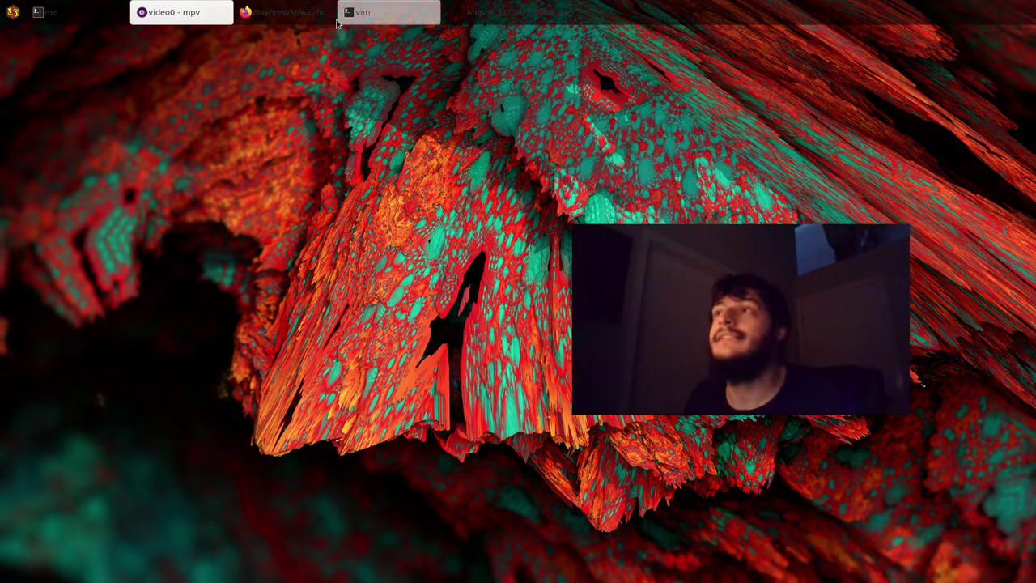
- Restore Firefox, open the Configuration options page of the repository's wiki, and browse its table of contents and Overview
left_click(299, 21)
scroll(324, 320, "down", 3)
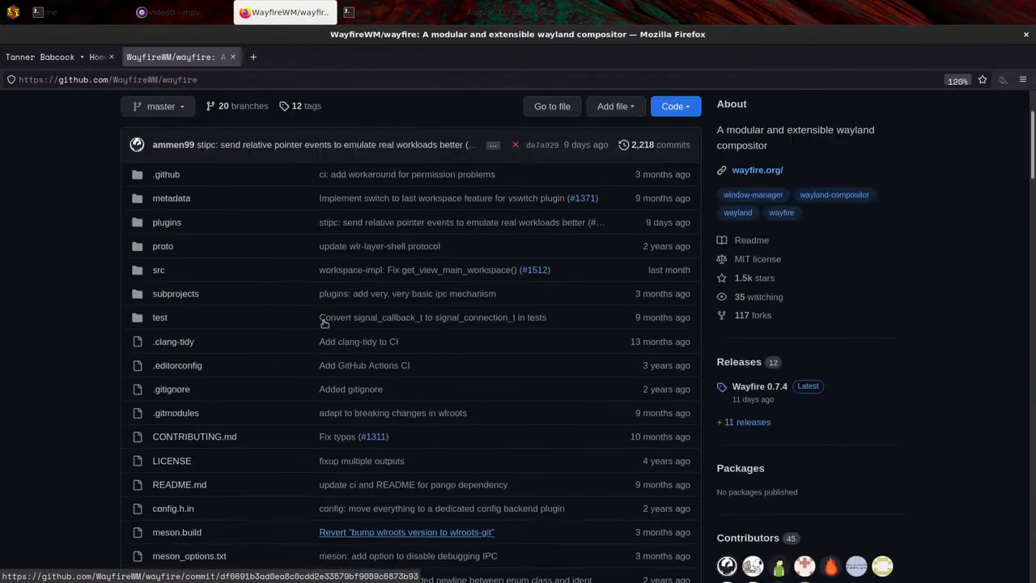
scroll(290, 255, "up", 3)
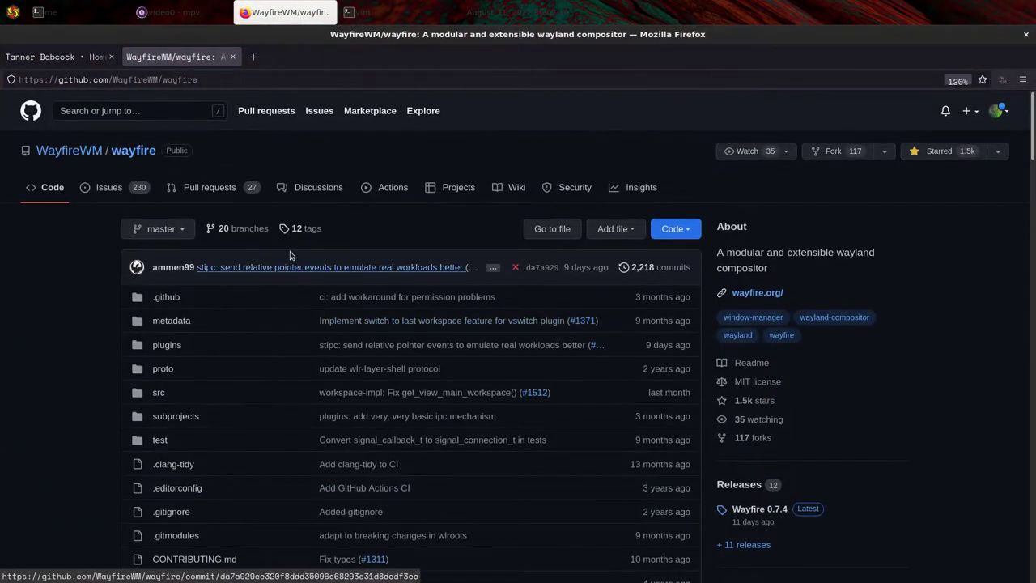
left_click(516, 187)
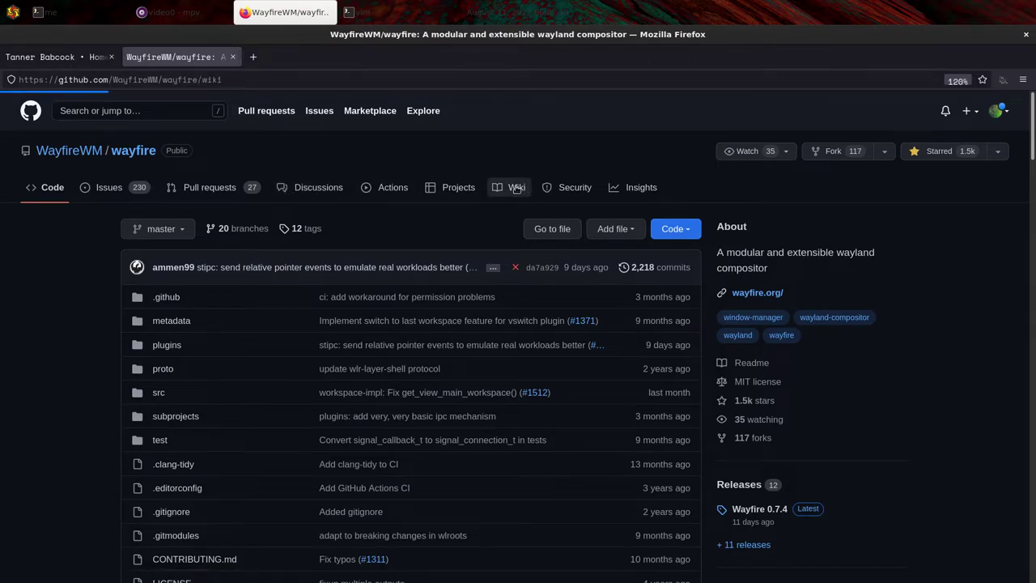
scroll(493, 247, "down", 3)
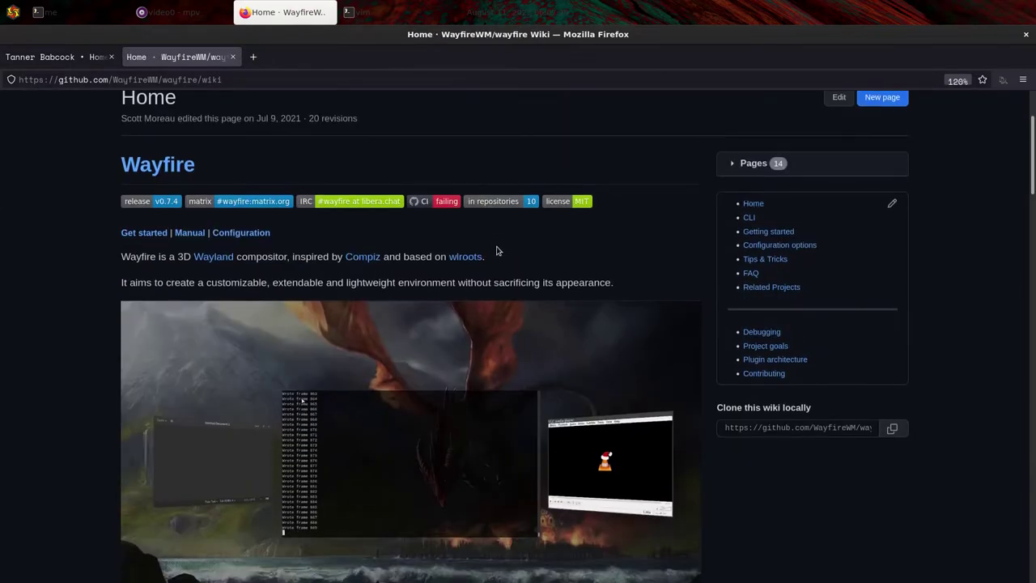
left_click(766, 245)
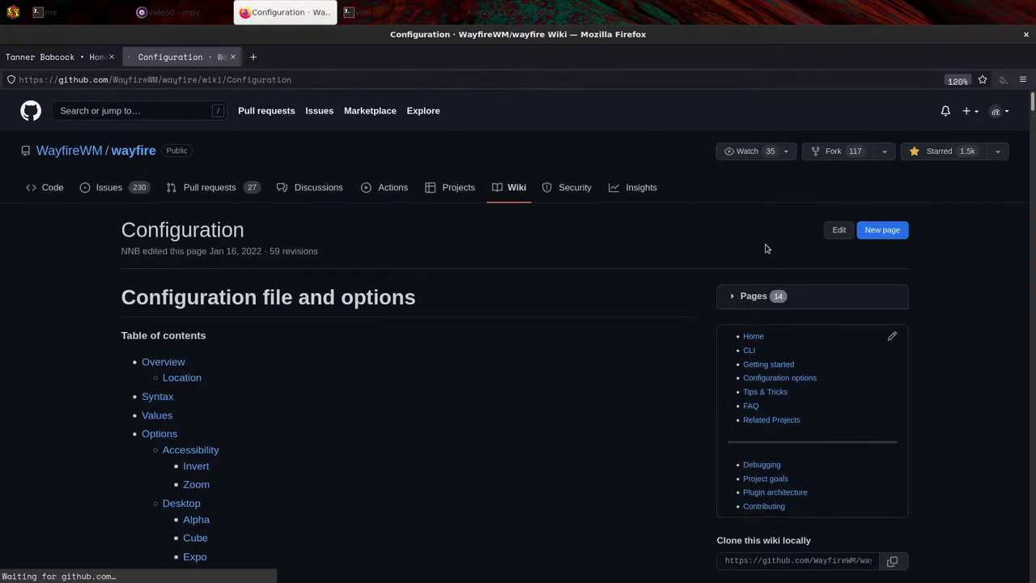
scroll(766, 247, "down", 10)
scroll(317, 273, "up", 4)
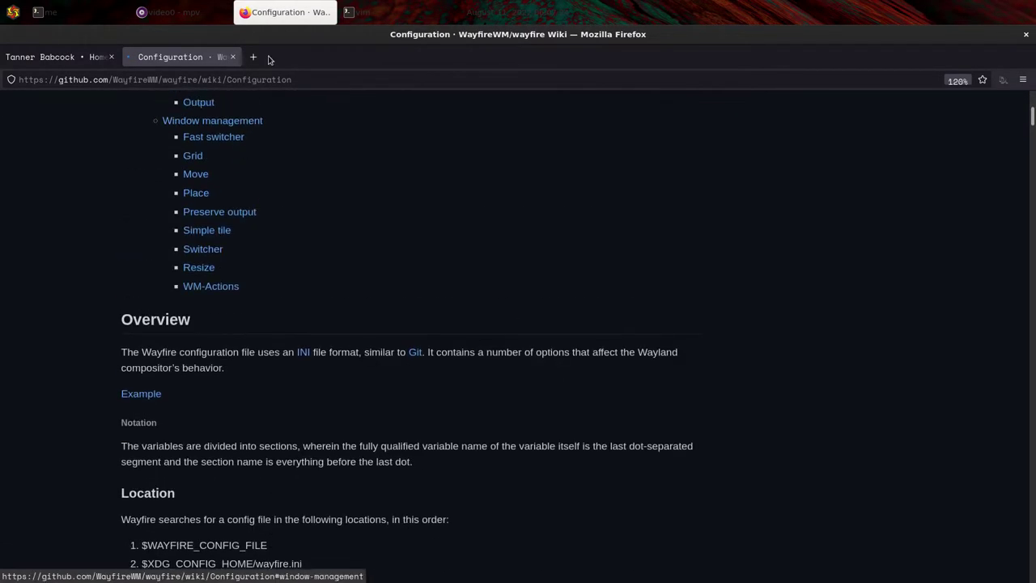
- Restore vim with the webcam window on top and examine wayfire.ini from the decoration section to the blur section
left_click(347, 8)
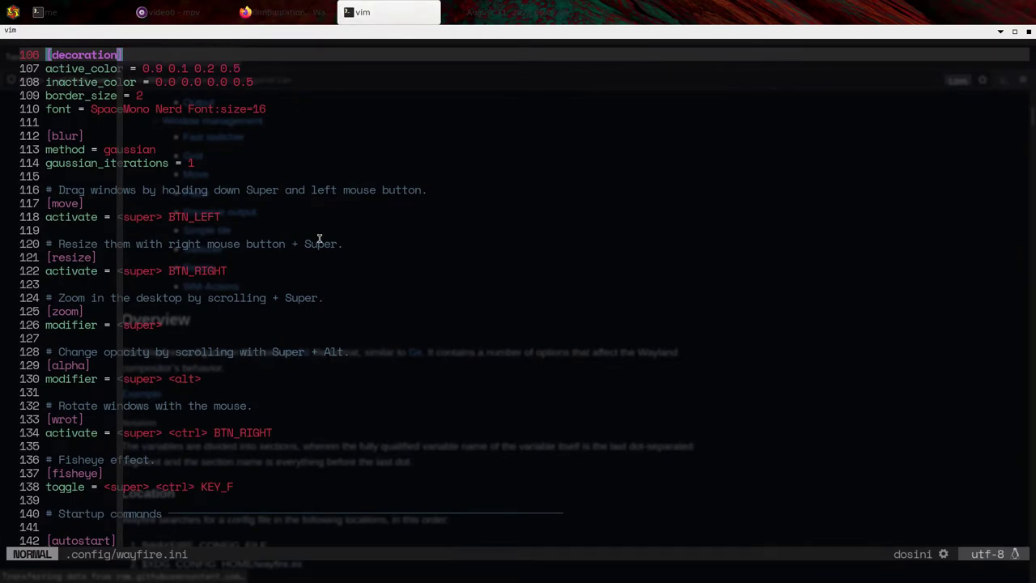
left_click(203, 6)
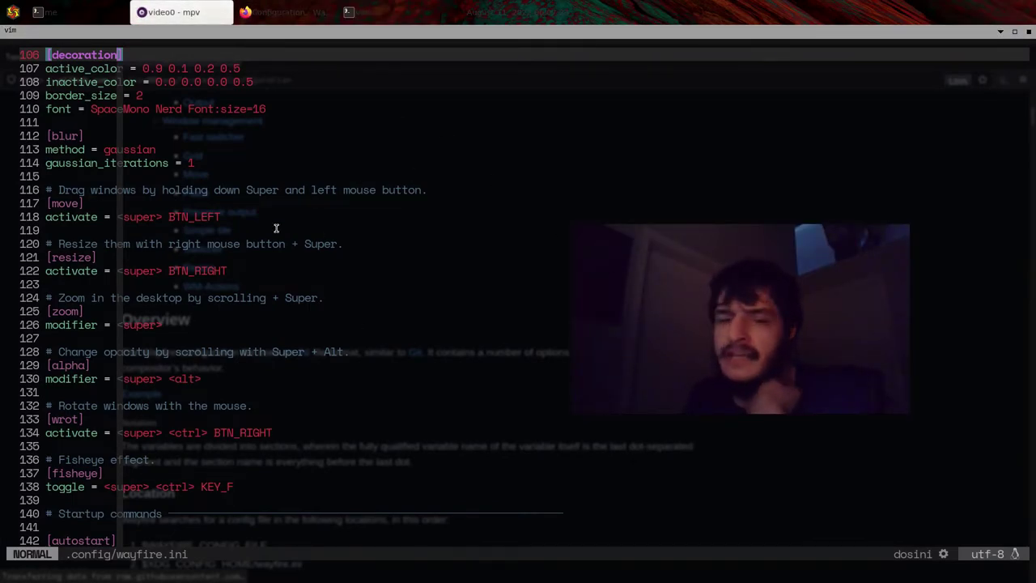
key("j")
key("j")
key("j")
key("j")
key("j")
key("j")
key("j")
key("j")
key("j")
key("j")
key("j")
key("j")
key("j")
key("j")
key("j")
key("j")
key("j")
key("j")
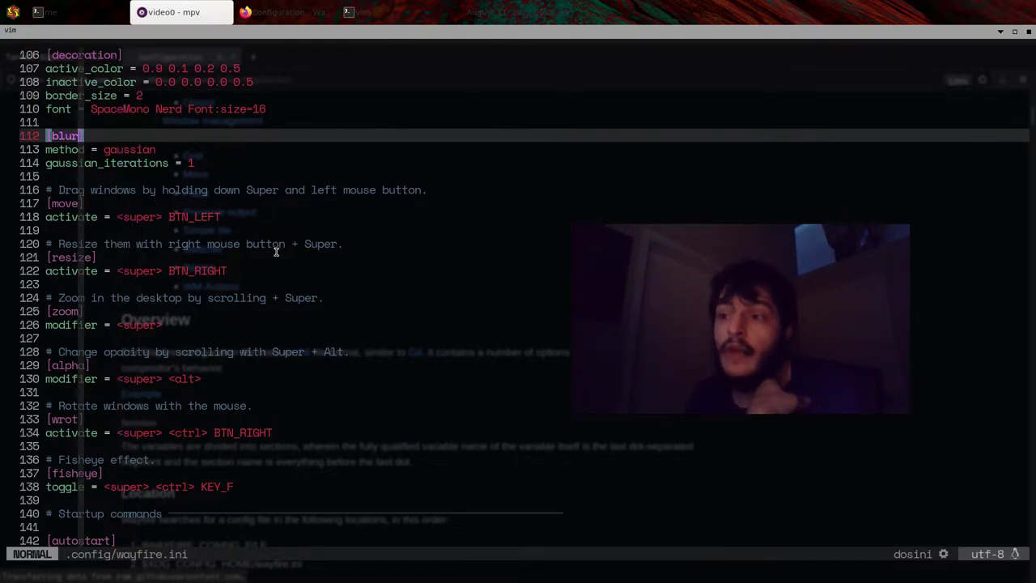
- Examine wayfire.ini from the blur section through the move, resize, zoom, alpha, wrot and fisheye bindings to the autostart section
key("j")
key("j")
key("j")
key("j")
key("j")
key("j")
key("j")
key("j")
key("j")
key("j")
key("j")
key("j")
key("j")
key("j")
key("j")
key("j")
key("j")
key("j")
key("j")
key("j")
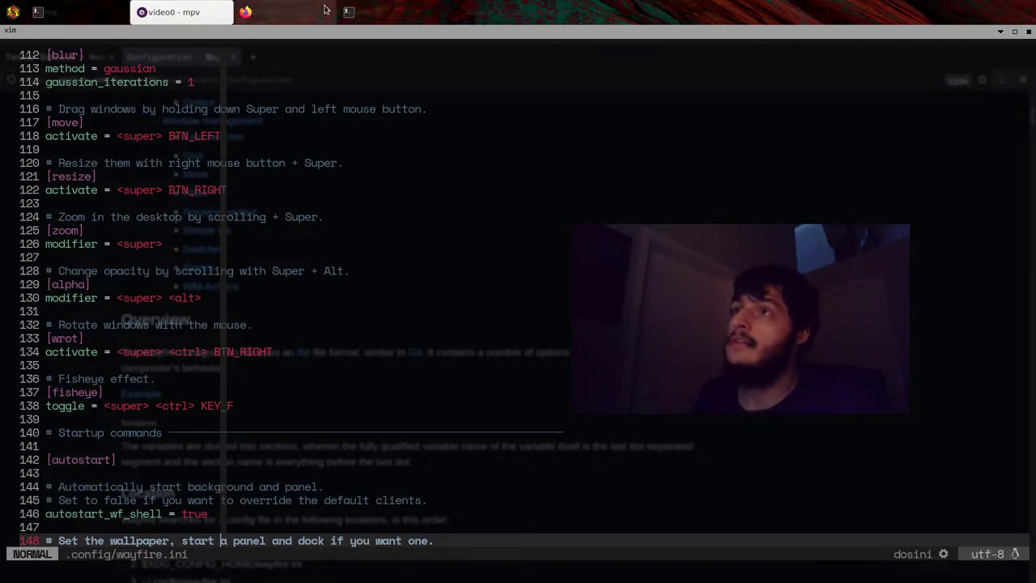
- Demonstrate the date and clock widget of the panel by toggling it open and closed
left_click(499, 12)
left_click(515, 12)
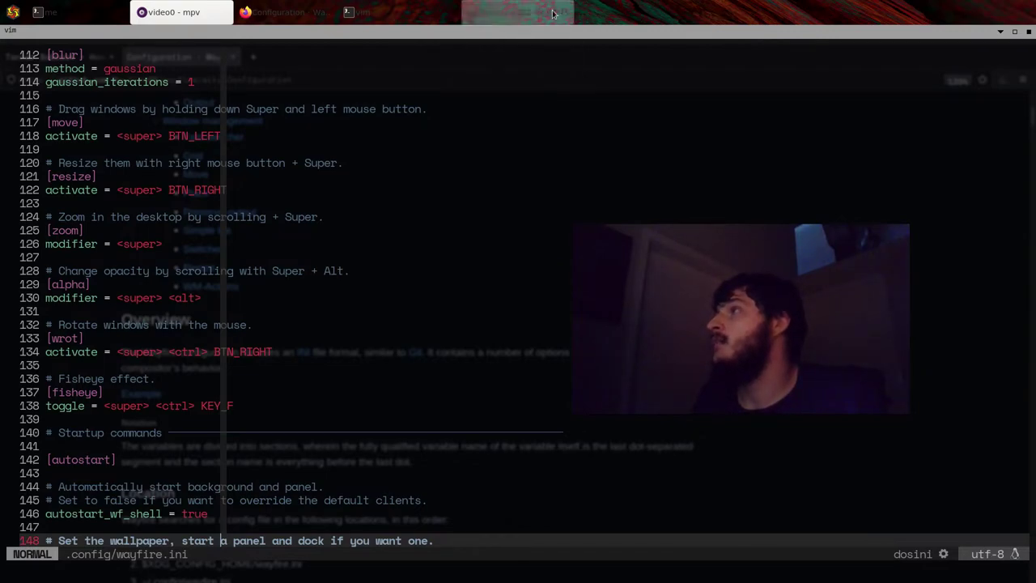
left_click(567, 13)
left_click(571, 14)
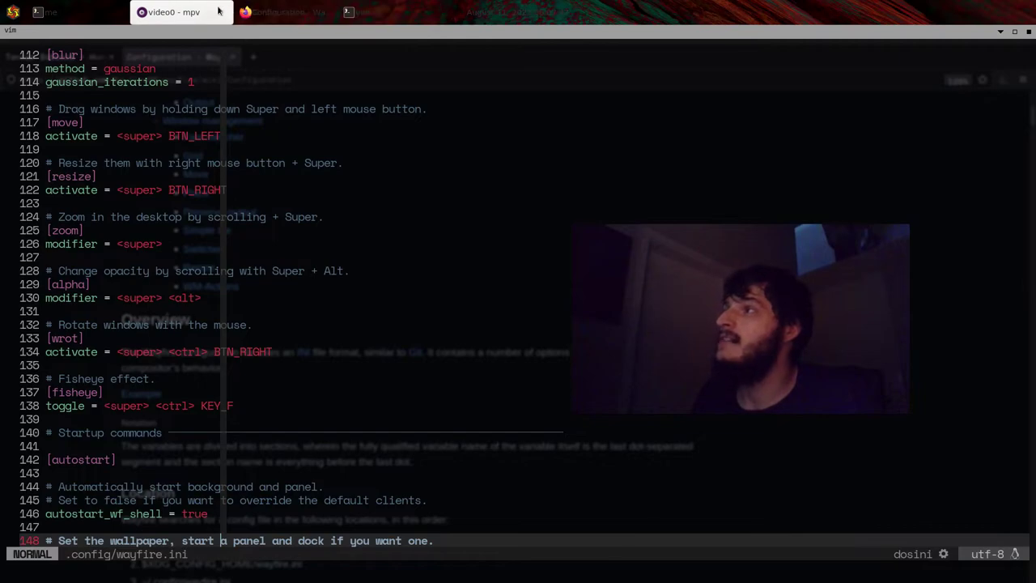
- Demonstrate the panel's window list by minimizing vim and Firefox, and restore Firefox with the webcam window on top
left_click(291, 10)
left_click(291, 10)
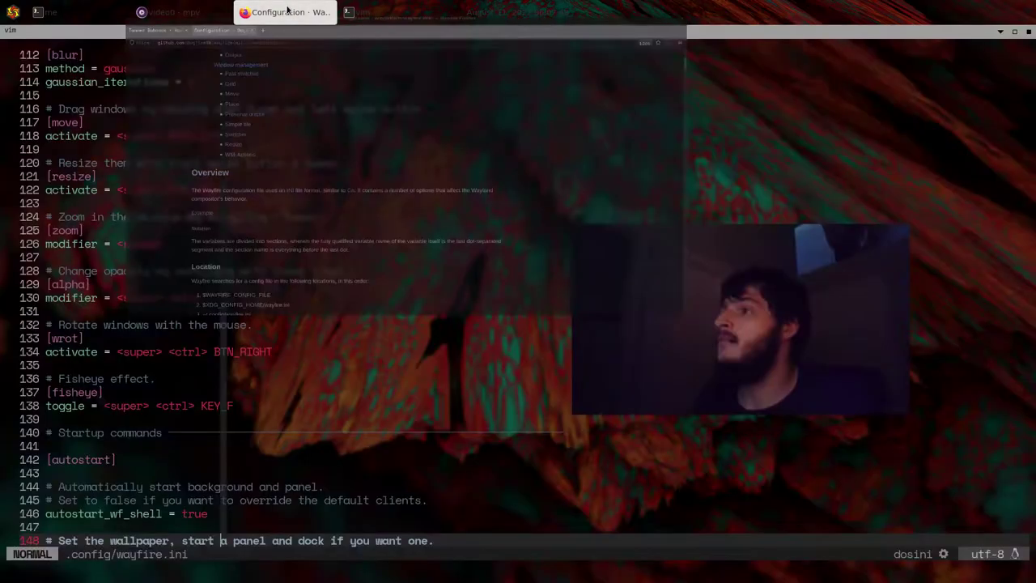
left_click(374, 13)
left_click(374, 13)
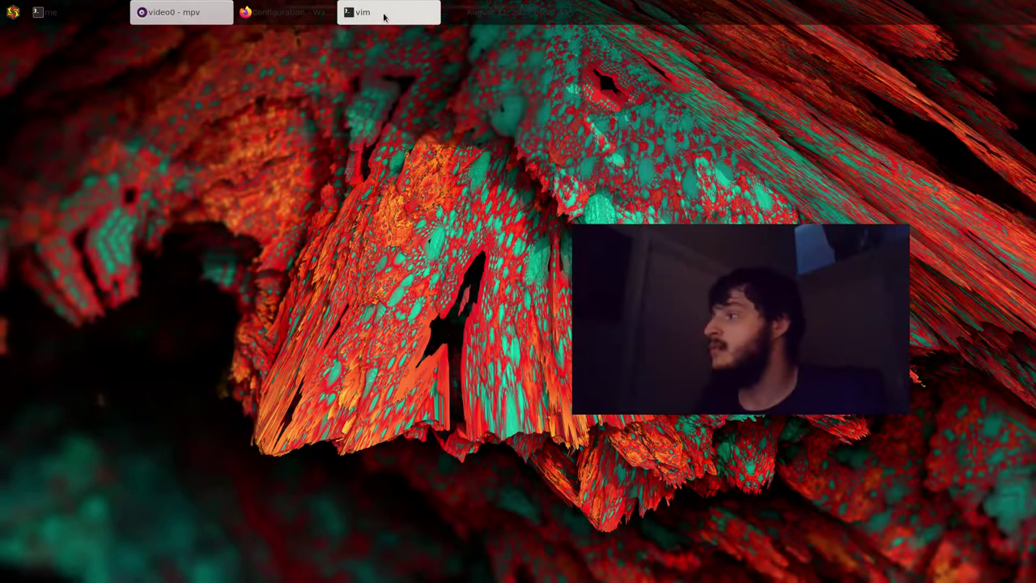
left_click(384, 14)
left_click(282, 10)
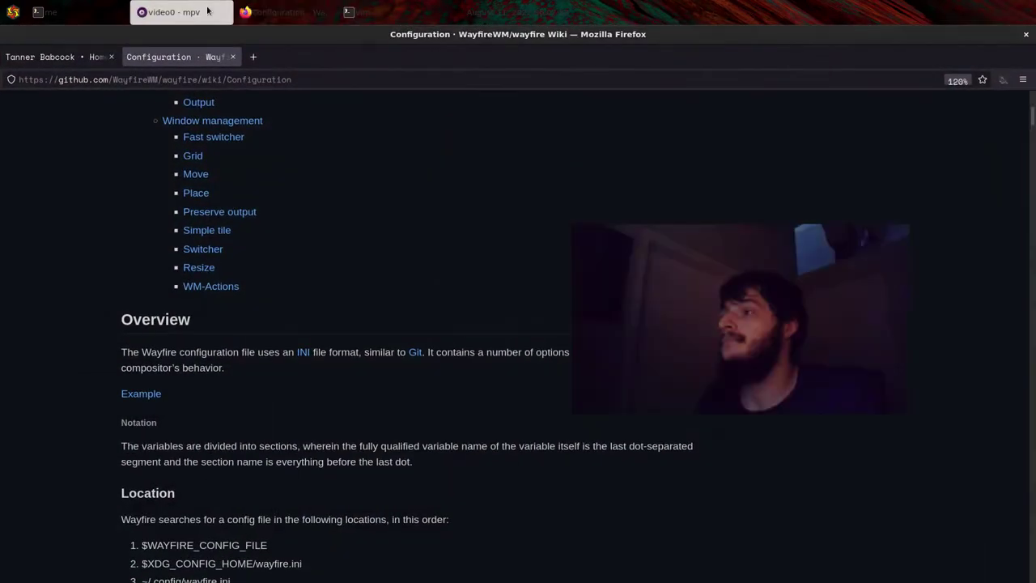
left_click(208, 11)
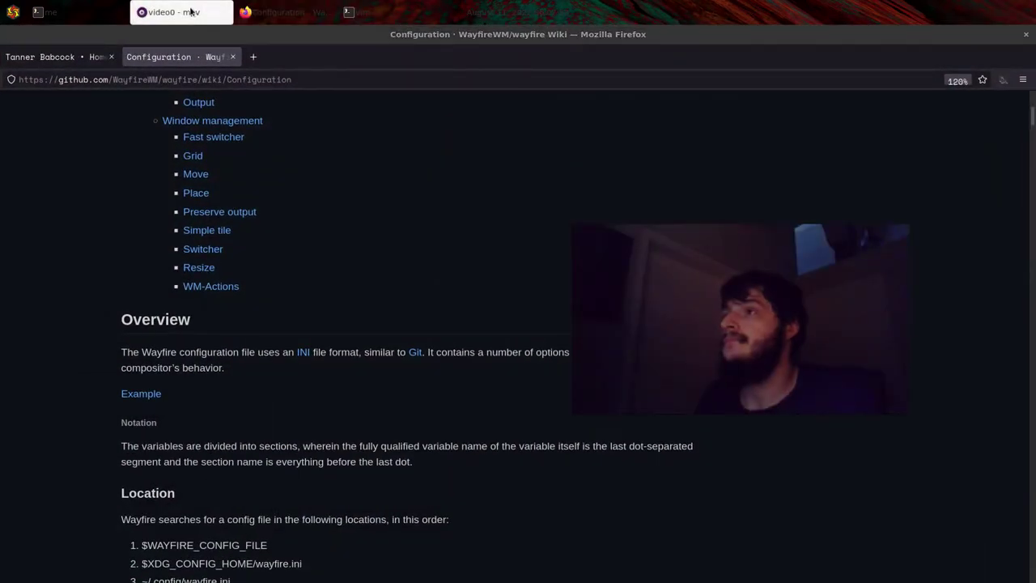
- Browse the list of programs in the panel's application menu and launch Cool Retro Term
left_click(13, 13)
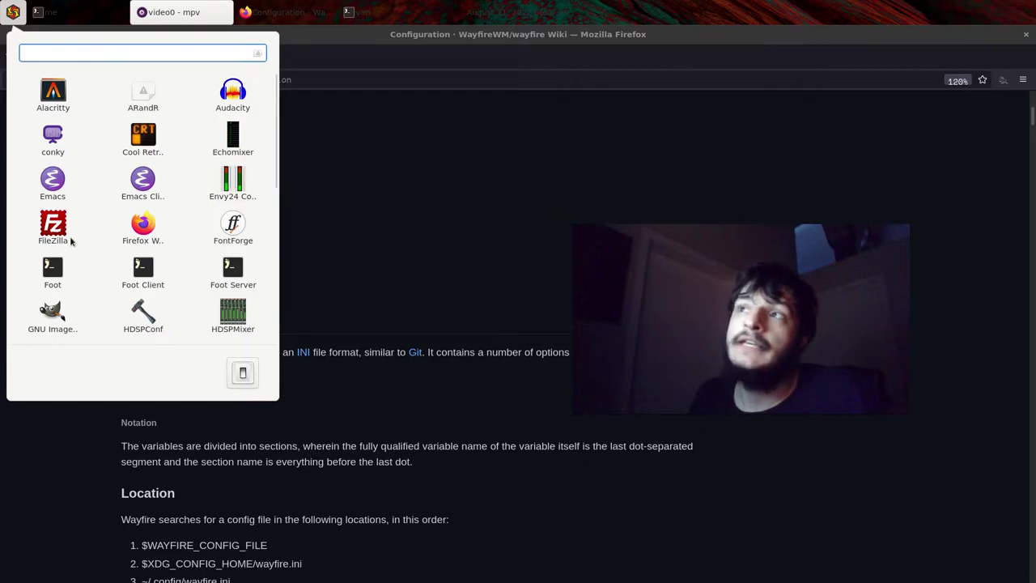
scroll(93, 175, "down", 10)
scroll(141, 248, "up", 10)
scroll(141, 248, "down", 10)
scroll(141, 237, "up", 5)
scroll(154, 161, "up", 3)
scroll(150, 145, "down", 1)
scroll(148, 134, "up", 1)
left_click(147, 130)
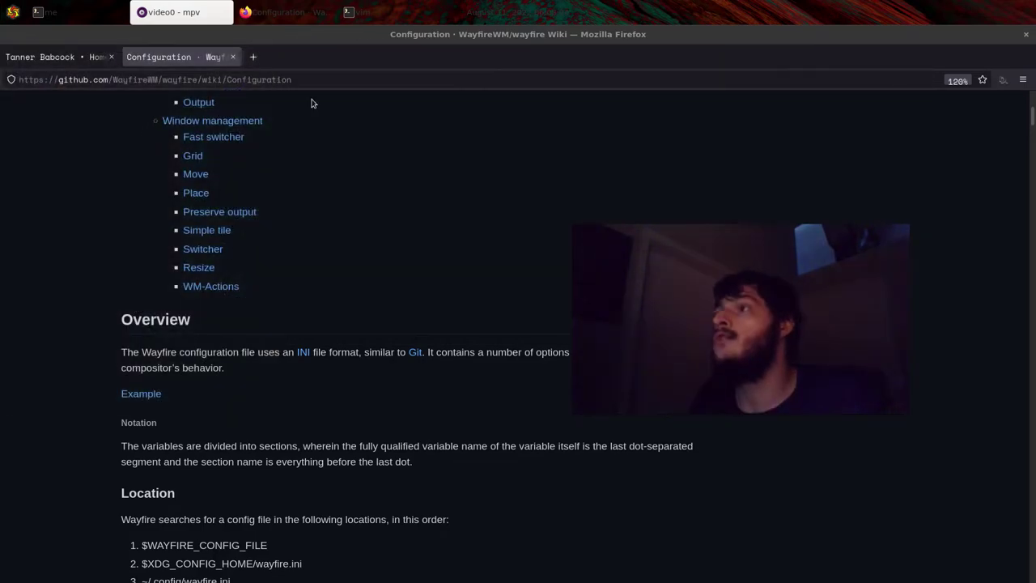
key("super+Return")
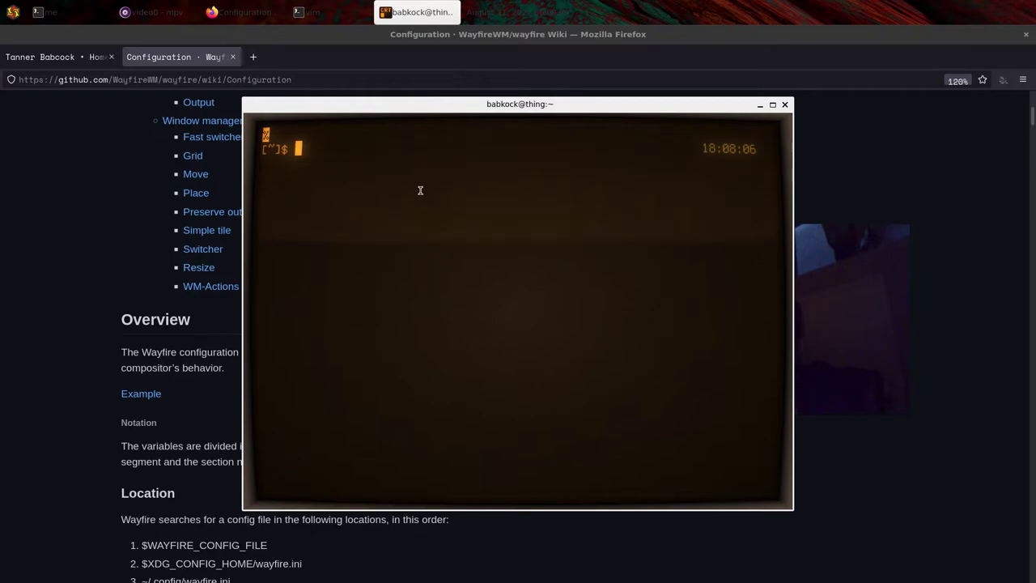
- Move the Cool Retro Term window aside, run bb in it, and move the window back toward mid-screen
left_click_drag(536, 108, 322, 71)
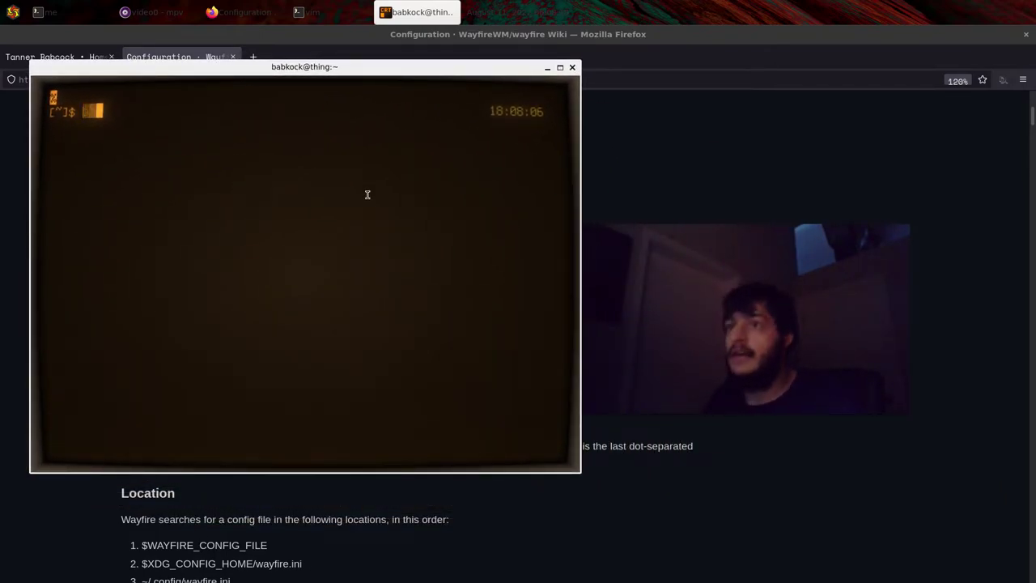
type("bb")
key("Return")
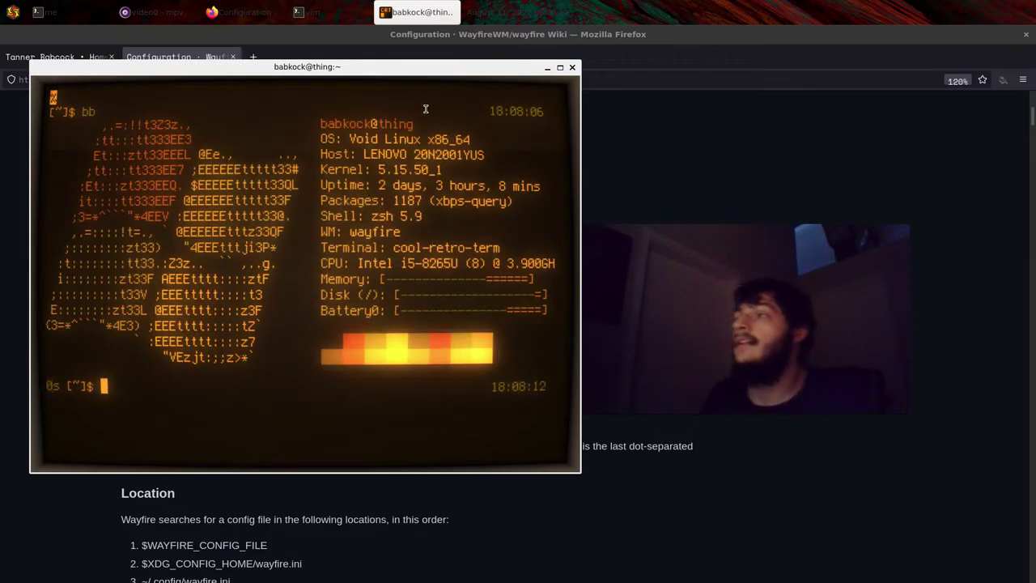
left_click_drag(422, 67, 571, 140)
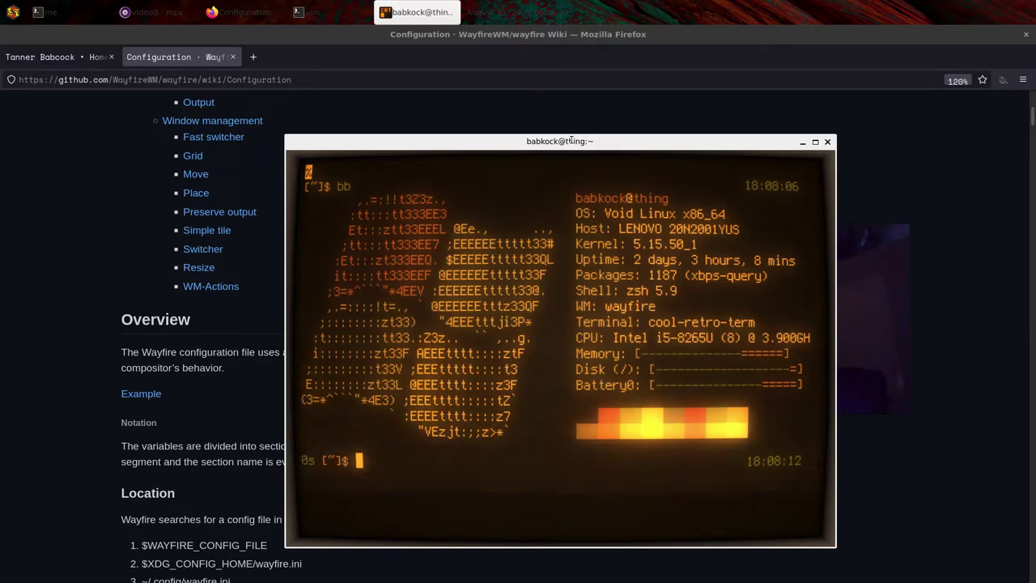
left_click_drag(571, 140, 431, 91)
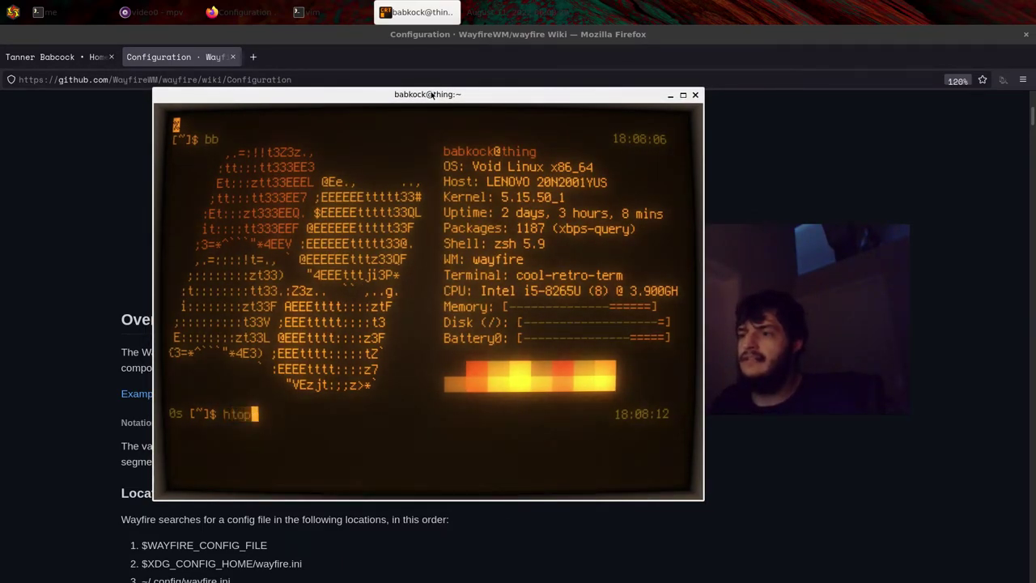
- Run htop in Cool Retro Term, maximize and restore its window, and quit htop and the terminal with exit
key("Return")
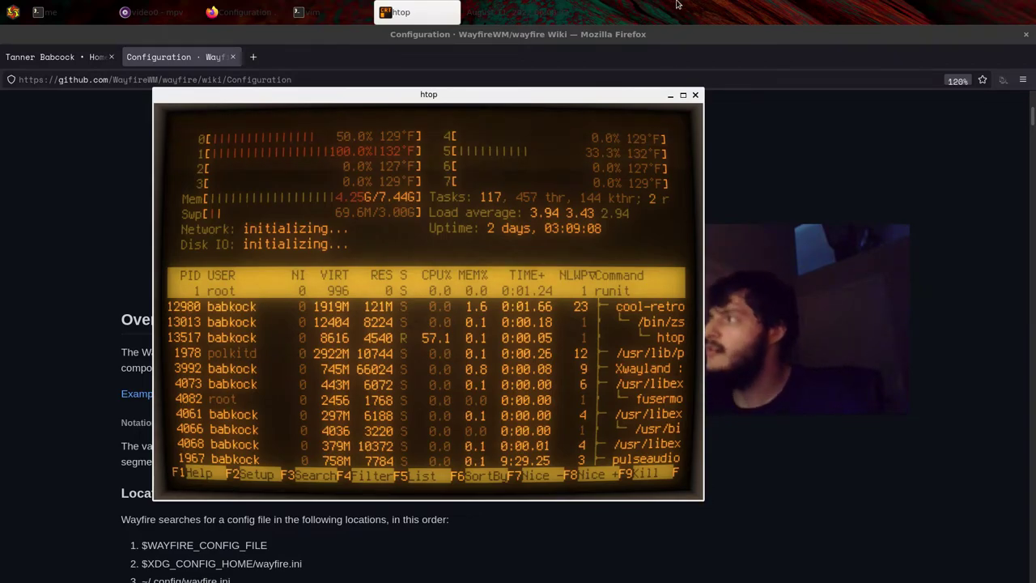
left_click(684, 97)
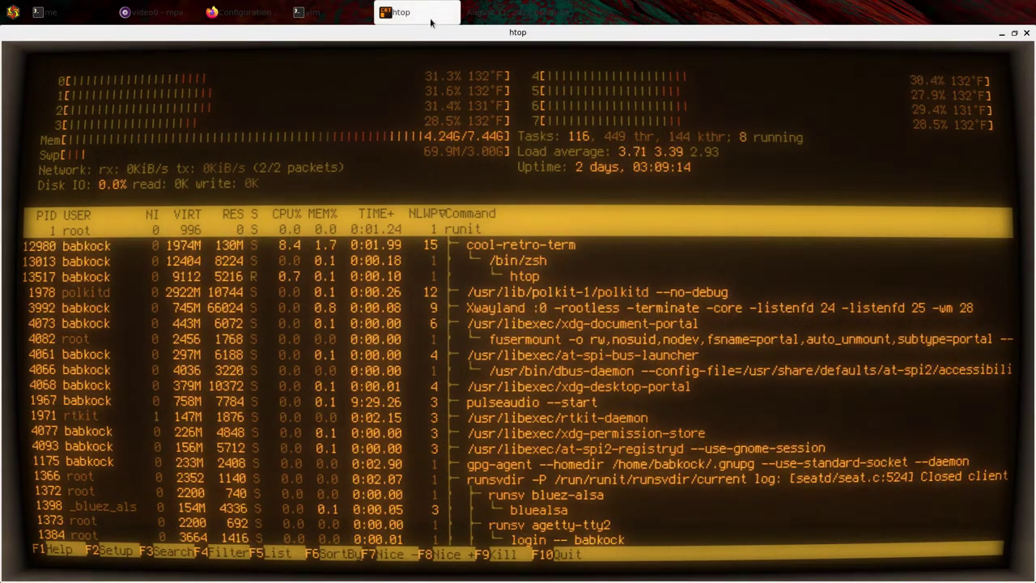
left_click_drag(428, 34, 339, 144)
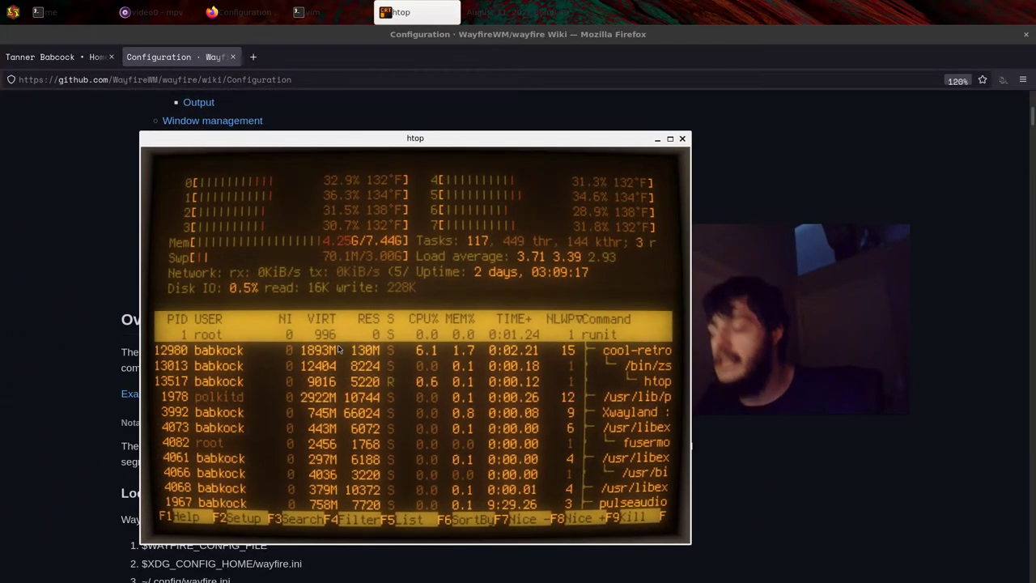
key("q")
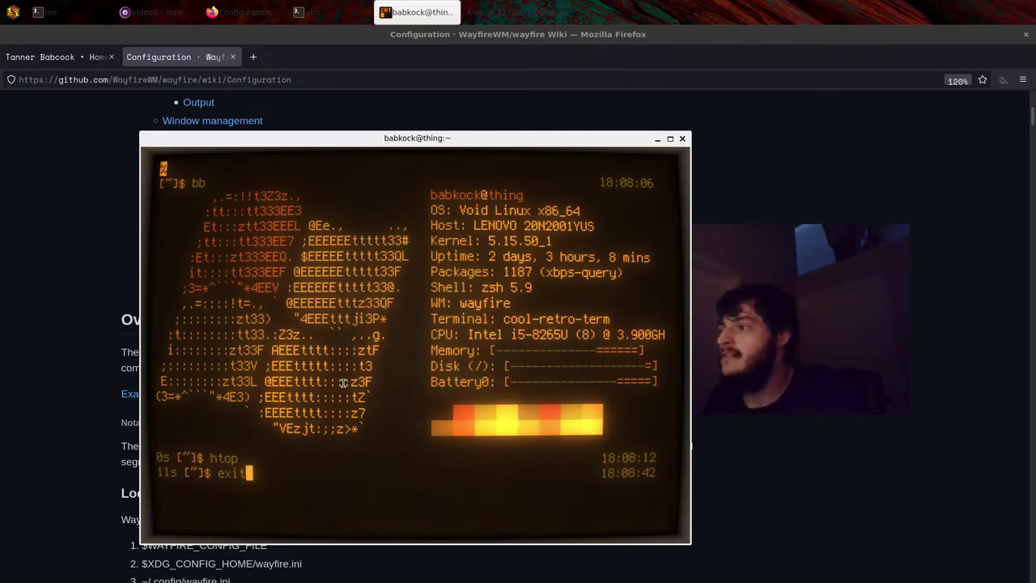
key("Return")
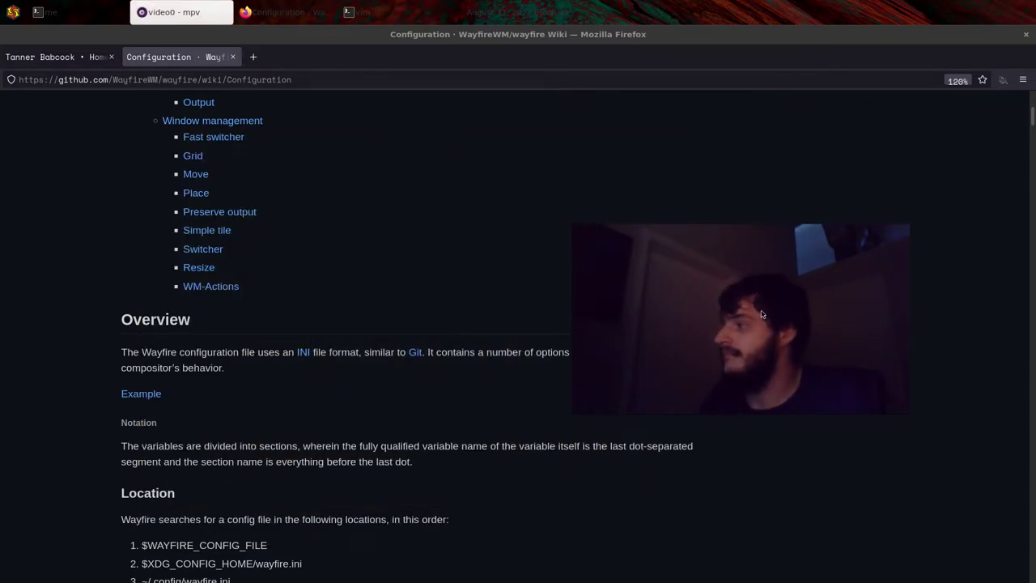
- Move the webcam window to the lower corner and browse the wiki's Configuration page from Location back up to the table of contents
left_click_drag(761, 315, 896, 486)
scroll(572, 385, "down", 6)
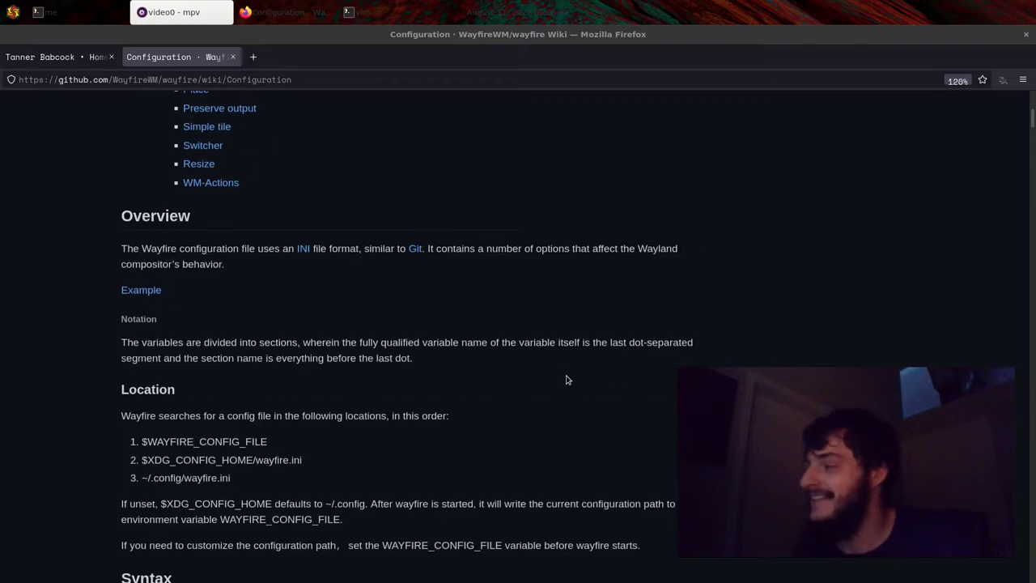
scroll(535, 372, "up", 5)
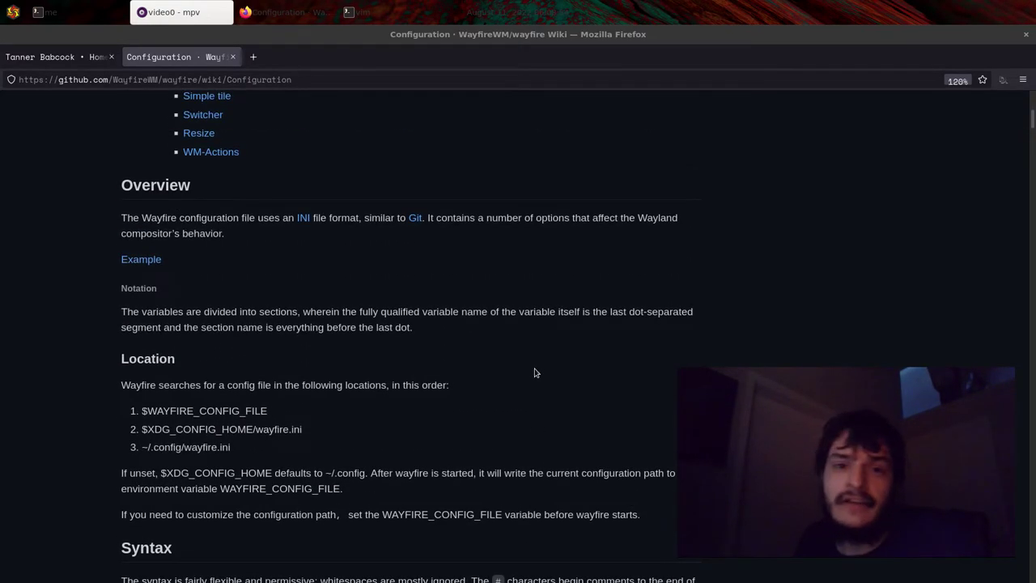
scroll(534, 372, "up", 10)
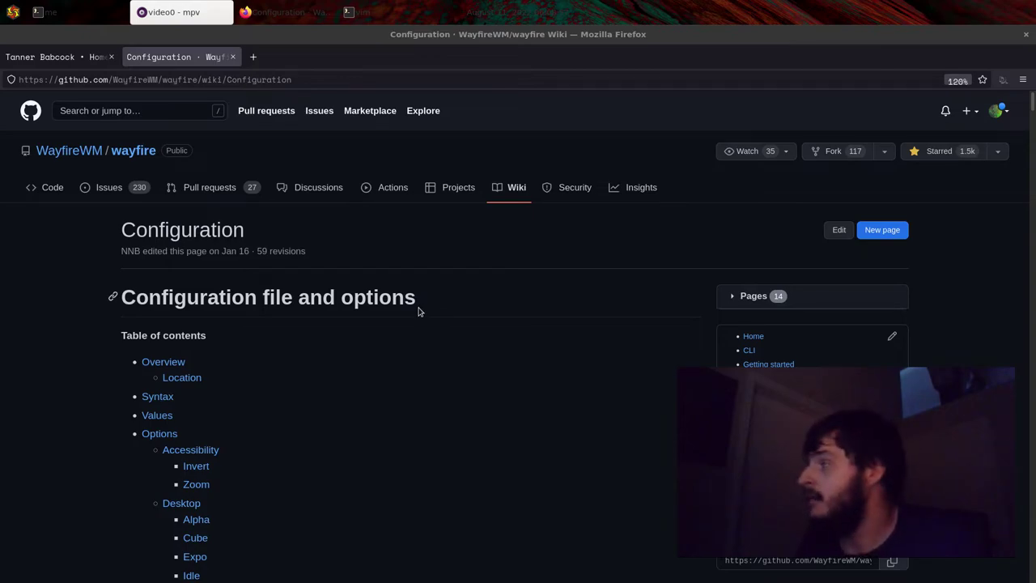
scroll(419, 311, "down", 3)
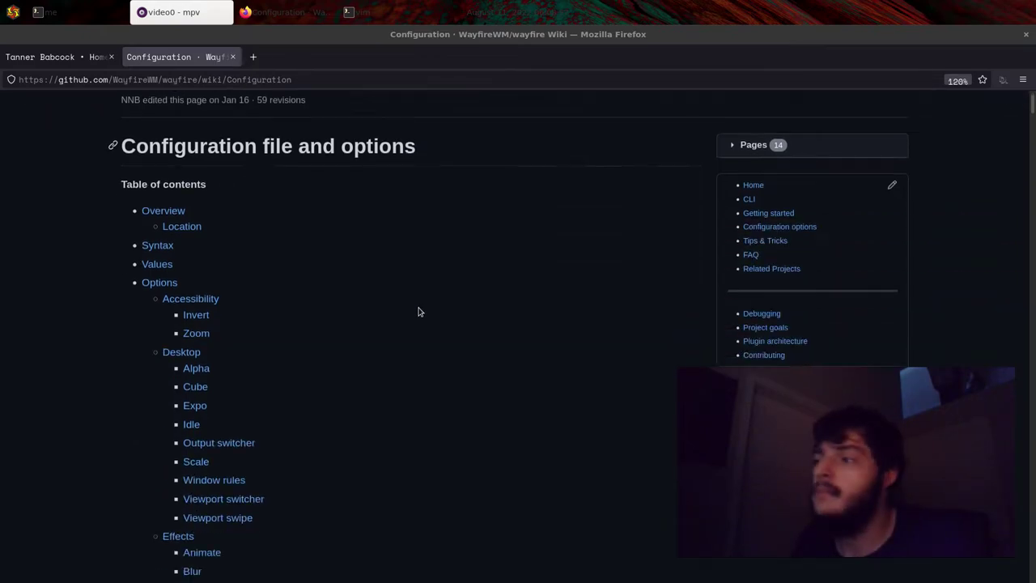
scroll(419, 311, "up", 3)
- Switch to the personal website's browser tab with the webcam window on top and look through its home page
left_click(78, 58)
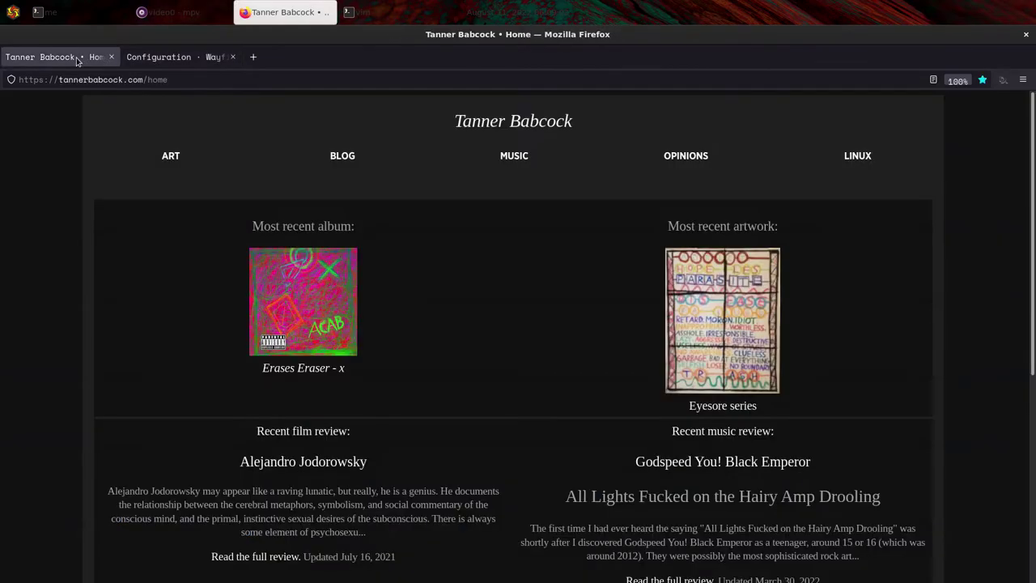
left_click(174, 12)
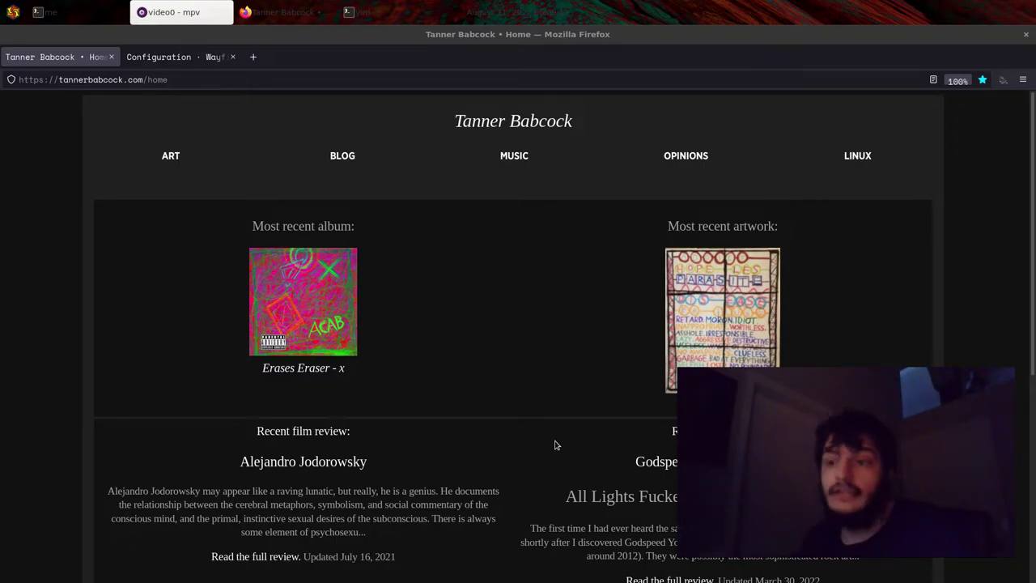
scroll(566, 376, "down", 5)
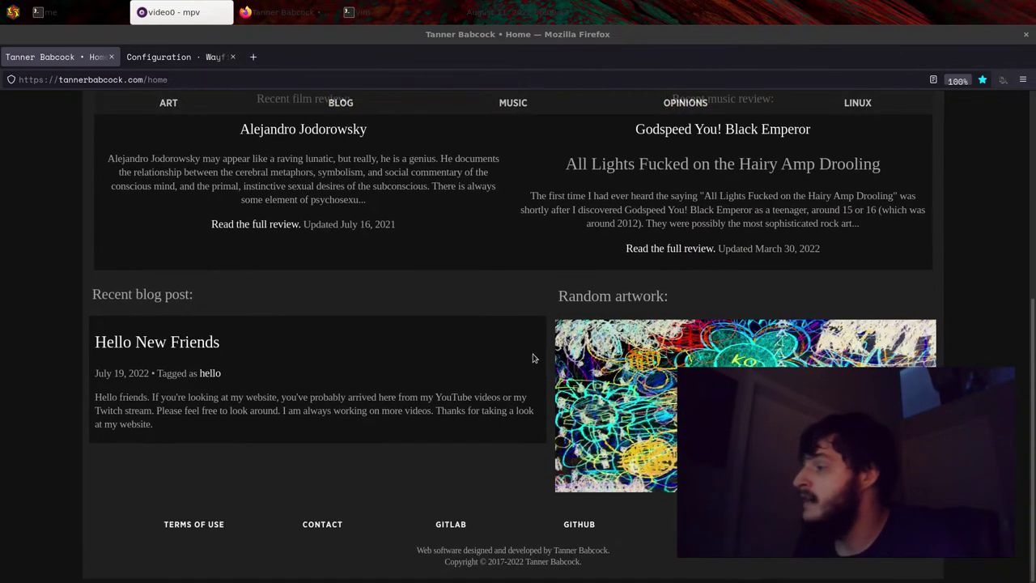
scroll(486, 308, "up", 5)
- Bring up wayfire.ini in vim briefly and return to Firefox with the webcam window on top
left_click(278, 6)
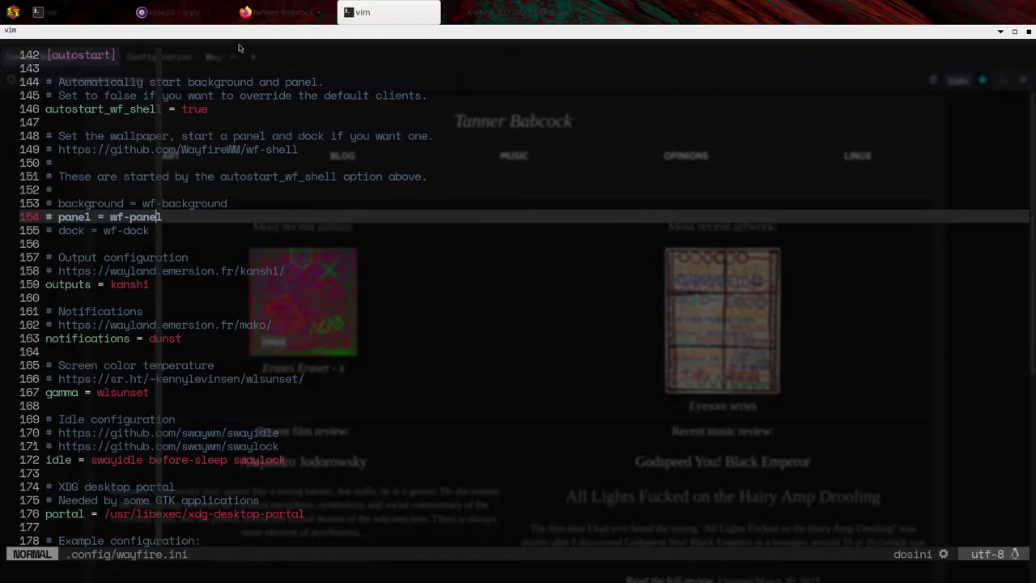
left_click(283, 13)
left_click(181, 12)
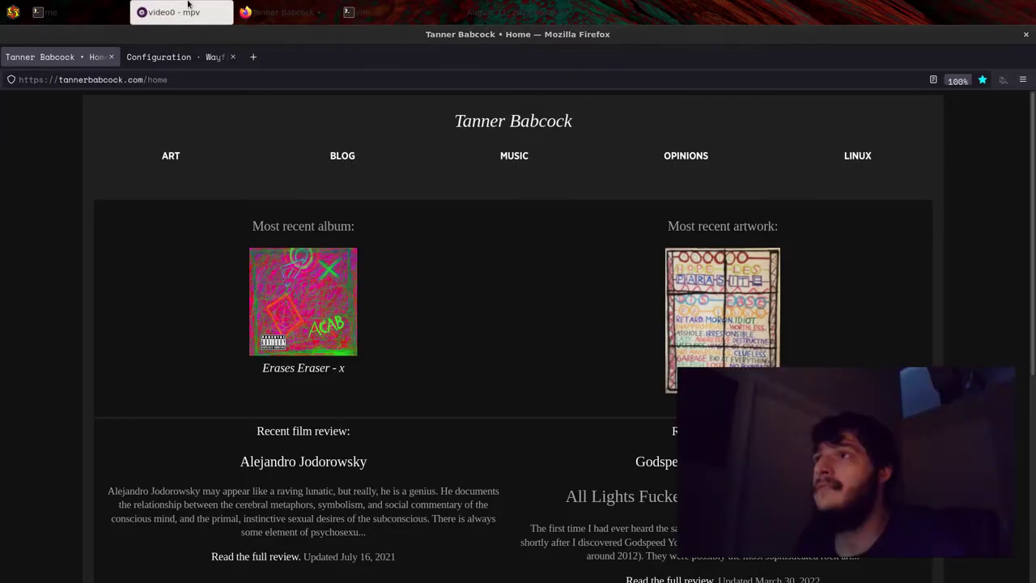
- Minimize Firefox, and restore and minimize vim to leave only the webcam window over the desktop
left_click(284, 12)
left_click(284, 12)
left_click(401, 12)
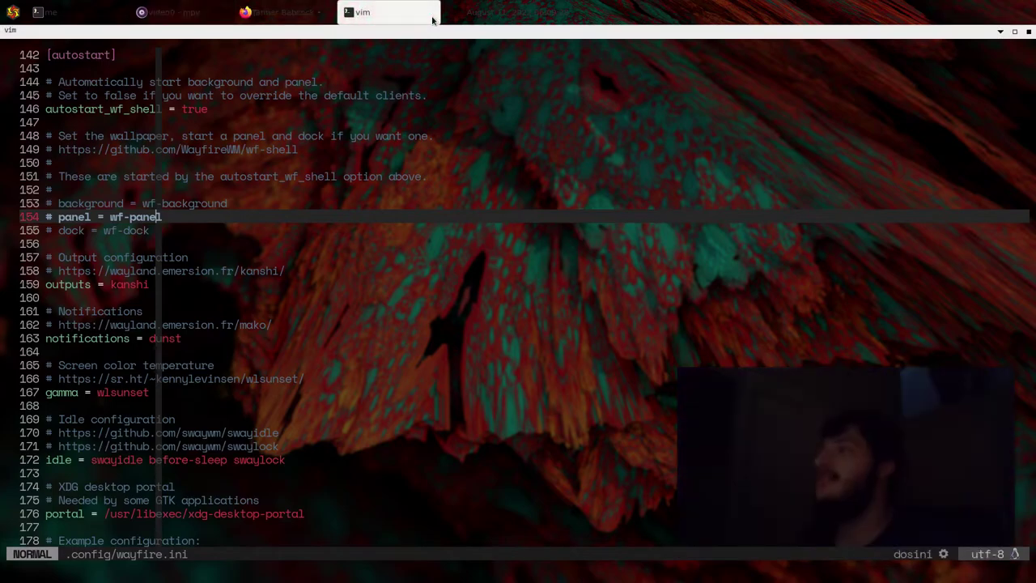
left_click(417, 14)
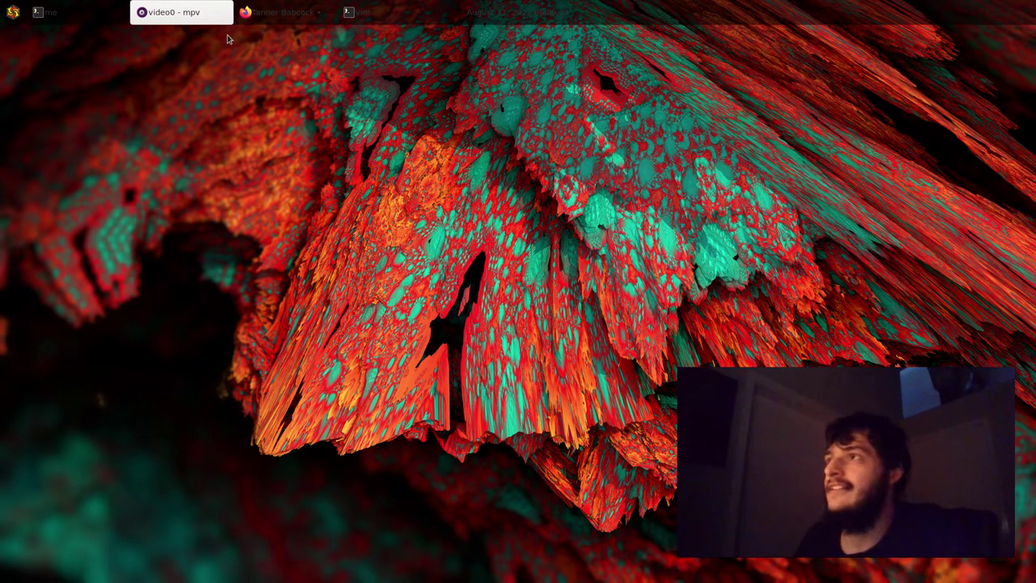
- Restore Firefox, look through the personal website's home page, and show its address with the address bar focused
left_click(283, 12)
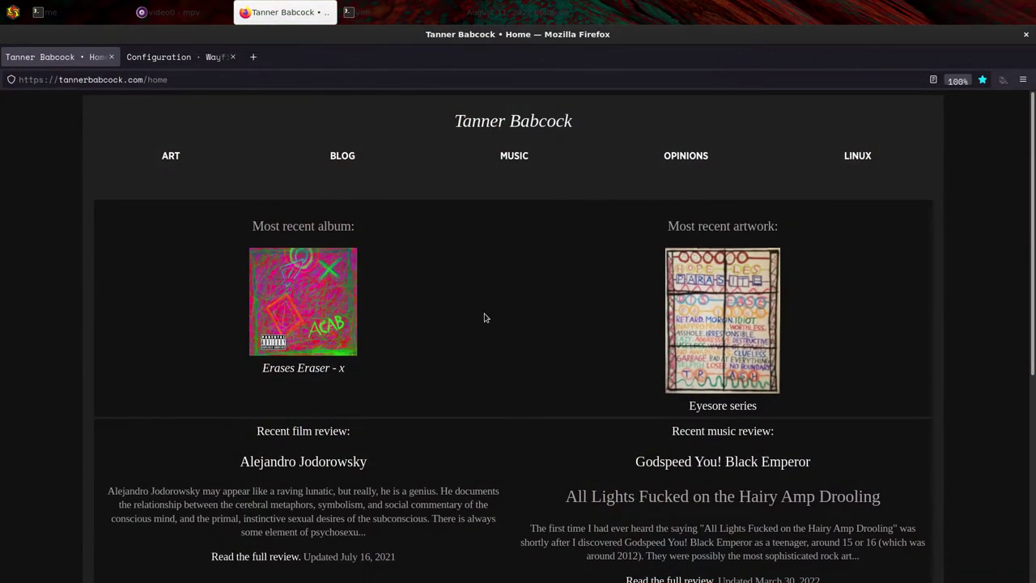
scroll(486, 319, "down", 5)
scroll(486, 319, "up", 3)
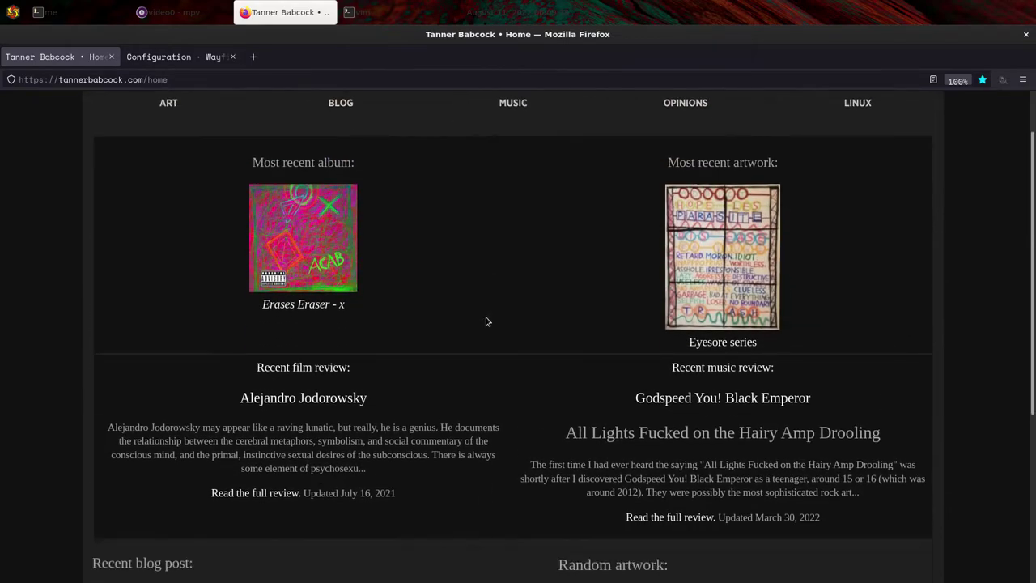
scroll(486, 322, "down", 2)
scroll(484, 324, "up", 4)
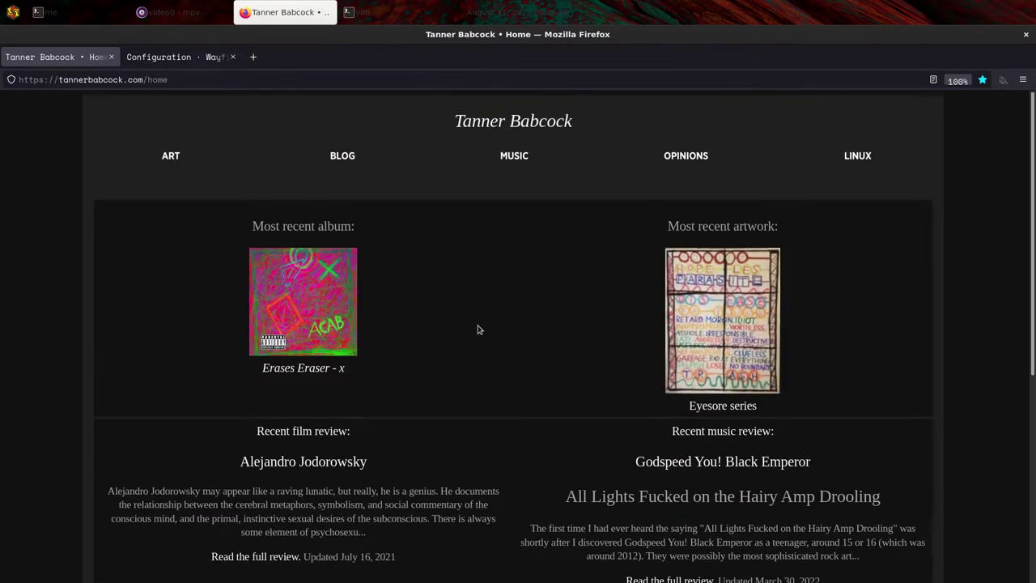
left_click(170, 12)
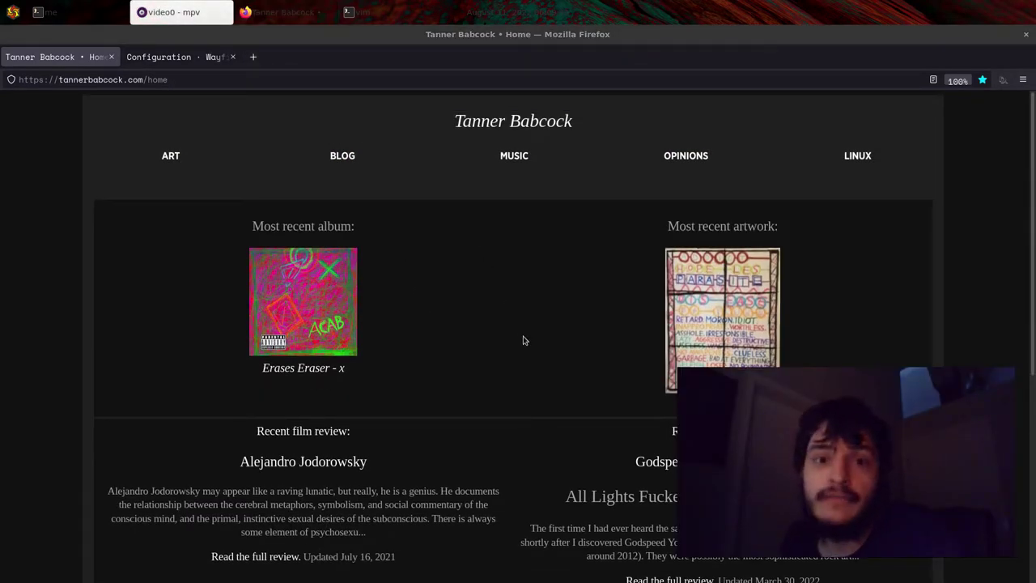
left_click(228, 80)
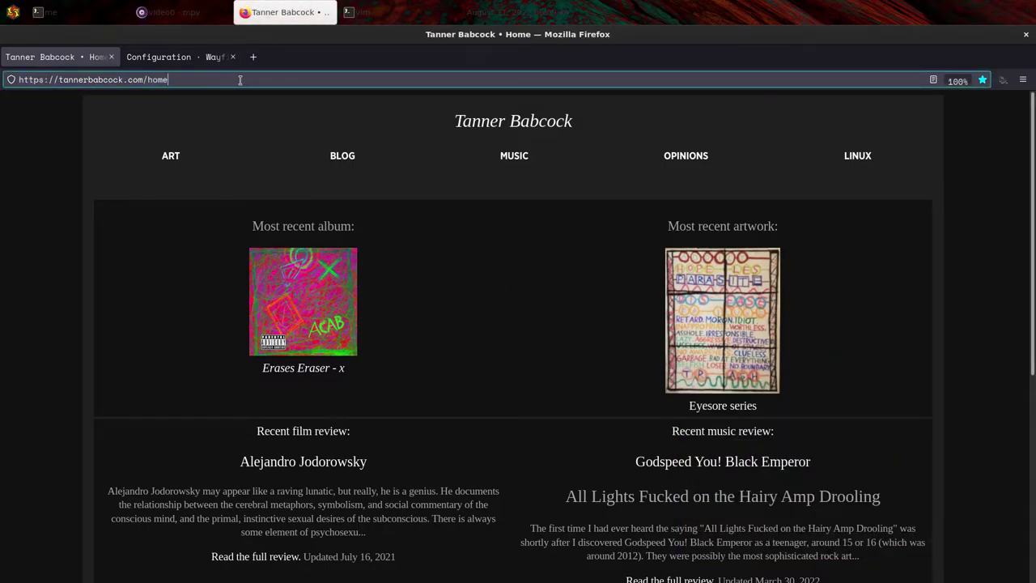
- Retype "home" at the end of the personal website's address and reload its home page
key("BackSpace")
key("BackSpace")
key("BackSpace")
key("BackSpace")
type("h")
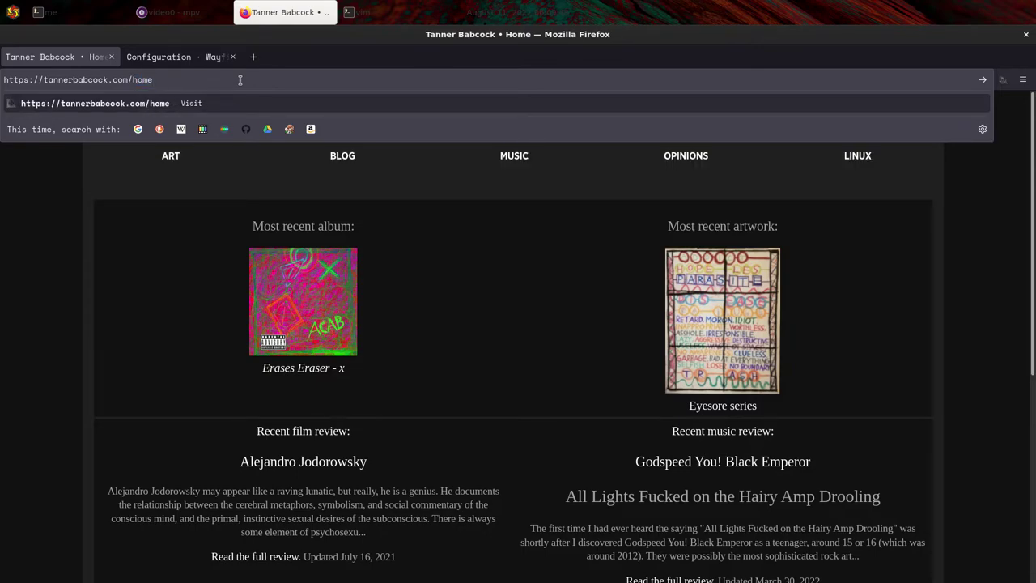
key("Return")
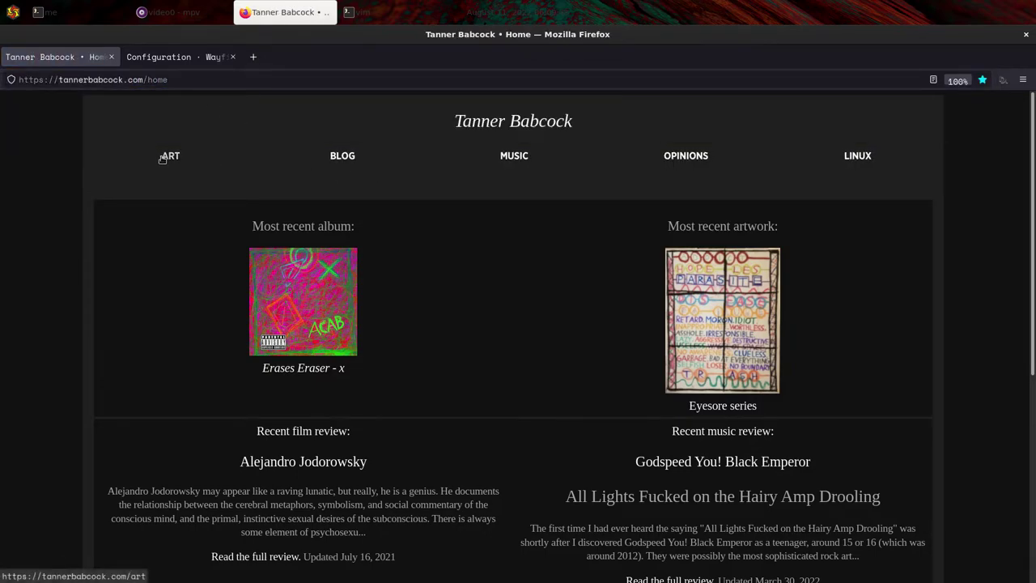
- Look through the personal website's Art, Music and Opinions pages, and bring the webcam window on top
left_click(221, 205)
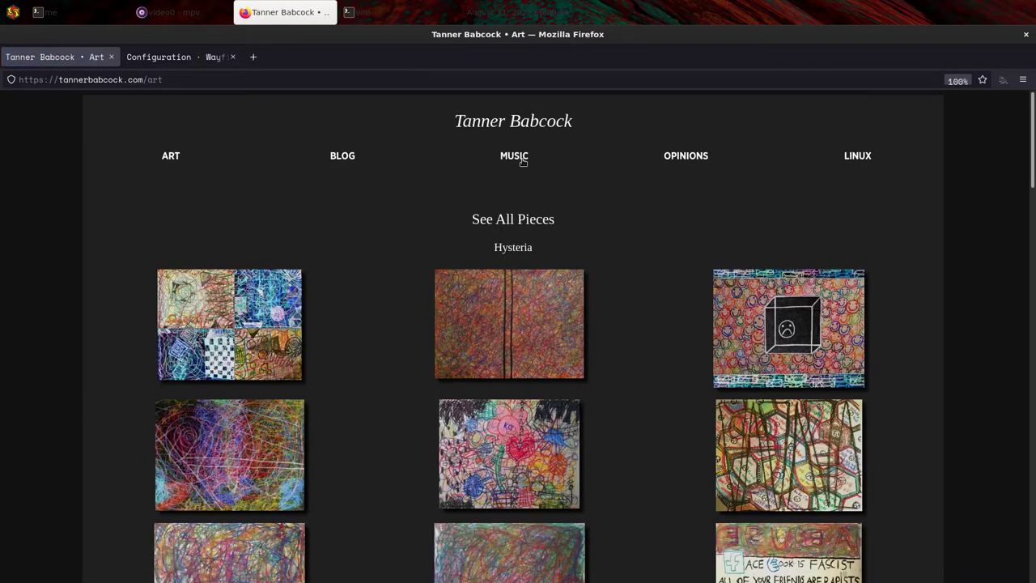
left_click(515, 156)
scroll(511, 239, "down", 3)
scroll(571, 184, "up", 3)
left_click(684, 158)
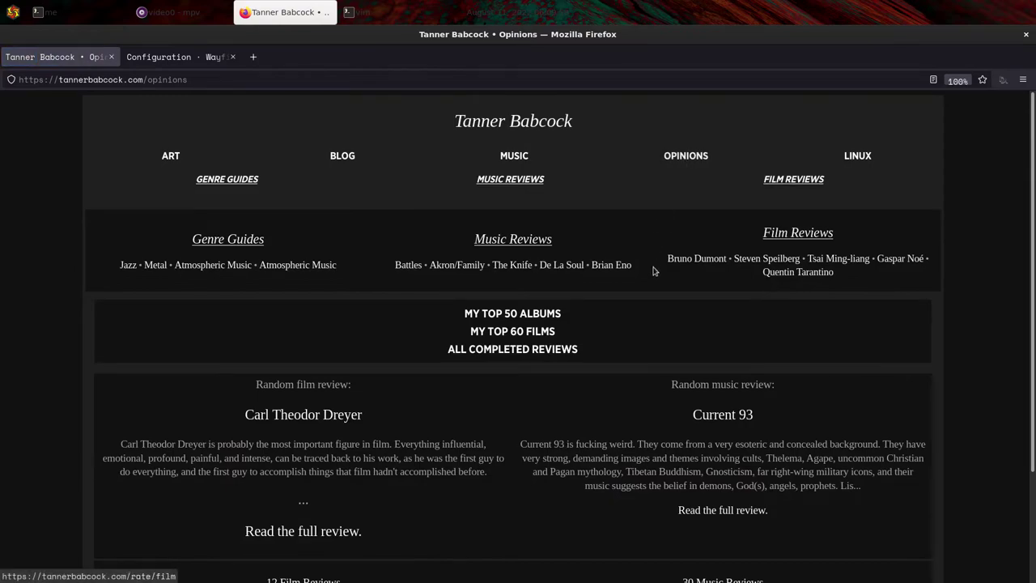
left_click(202, 17)
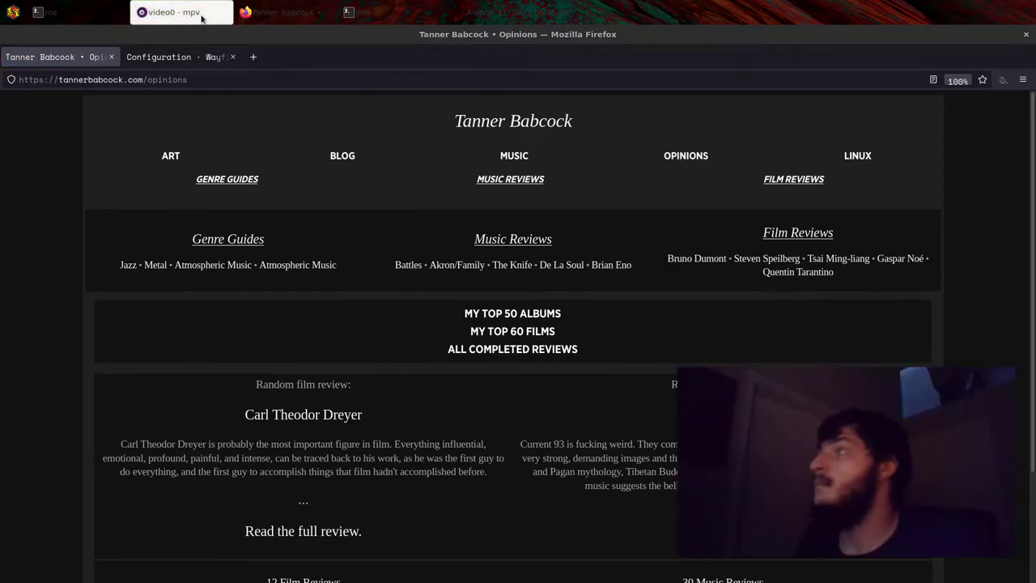
- Open the website's Linux section, look through the GNU/Linux Software Guide, and return to the Linux Help index
left_click(878, 157)
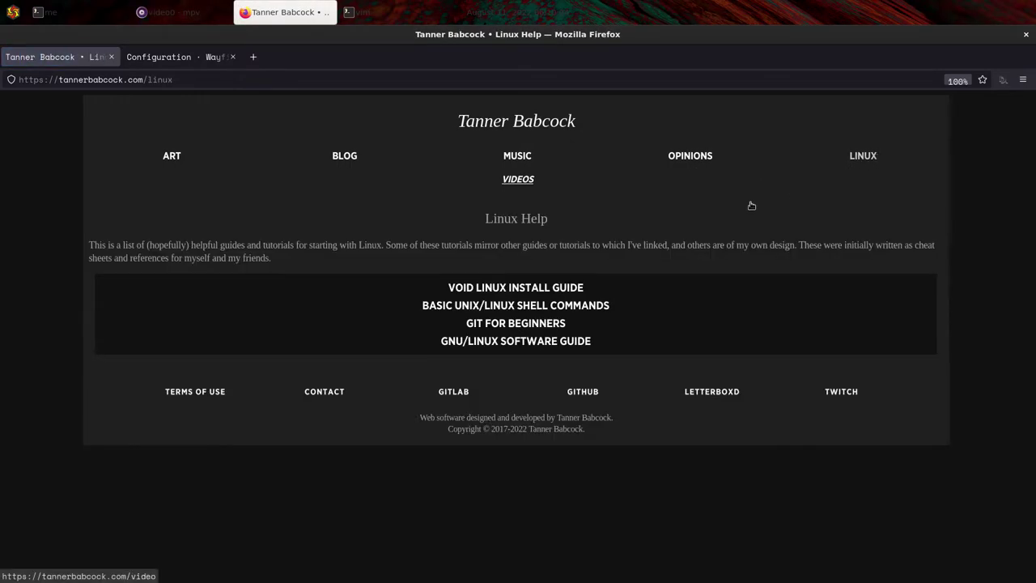
left_click(540, 341)
scroll(529, 296, "down", 2)
scroll(531, 265, "up", 2)
right_click(539, 240)
left_click(553, 250)
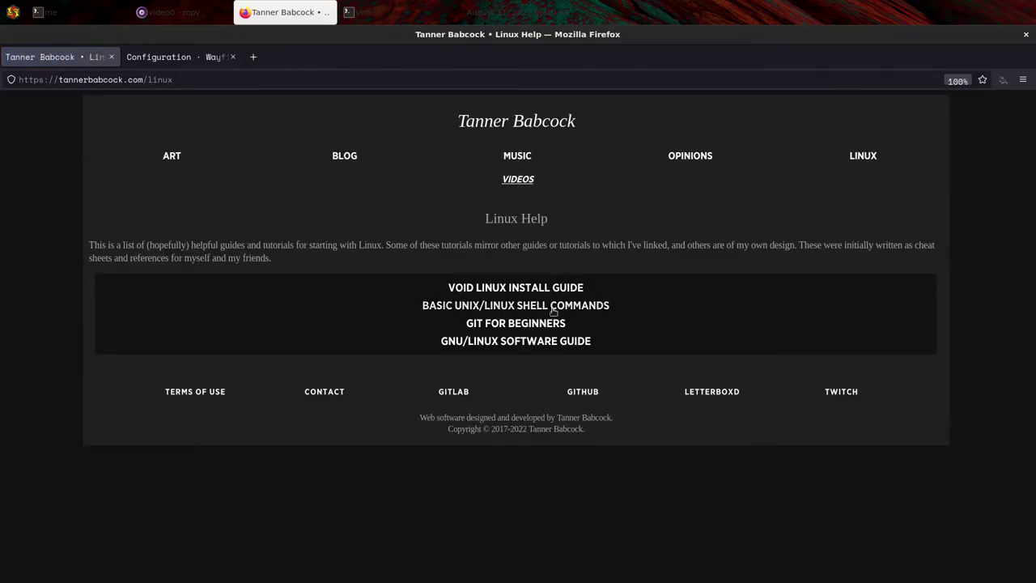
- Look through the Git for Beginners guide and return to the Linux Help index
left_click(552, 323)
scroll(534, 247, "down", 1)
scroll(534, 248, "up", 1)
right_click(526, 262)
left_click(541, 273)
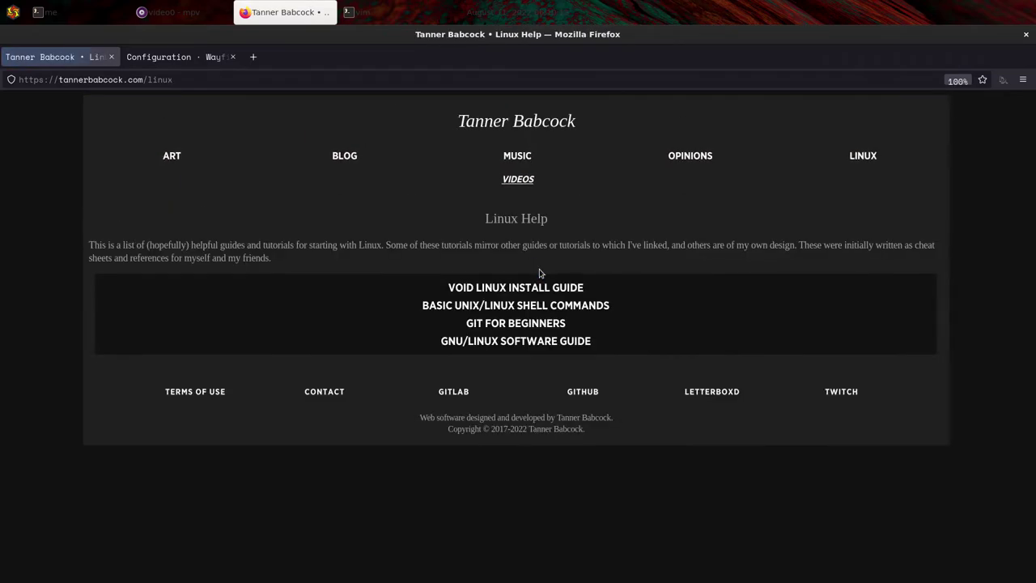
- Look through the Basic Unix/Linux Shell Commands guide and return to the Linux Help index
left_click(544, 304)
scroll(541, 300, "down", 5)
scroll(541, 296, "up", 5)
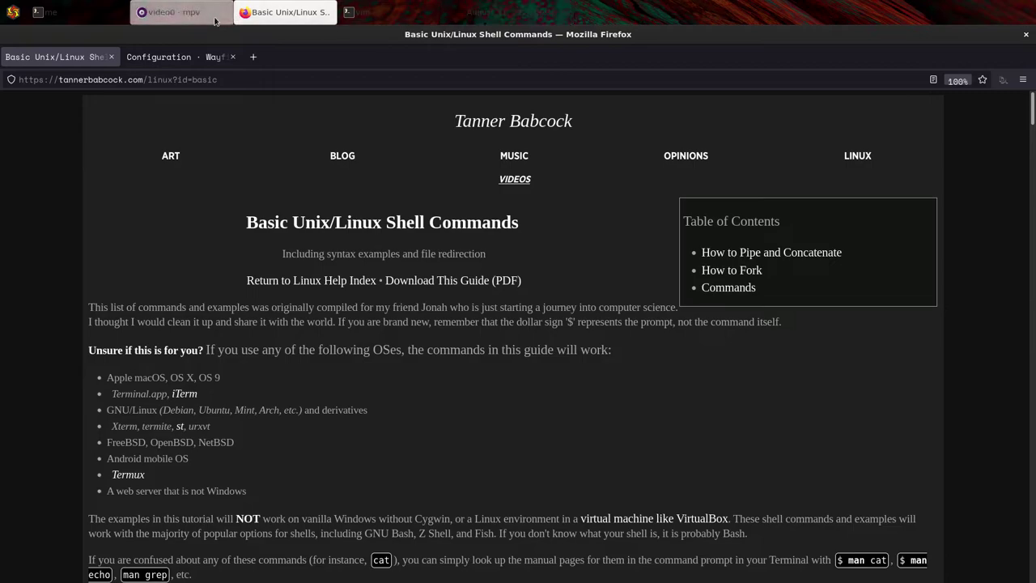
scroll(441, 393, "down", 5)
scroll(445, 389, "up", 5)
right_click(446, 386)
left_click(455, 392)
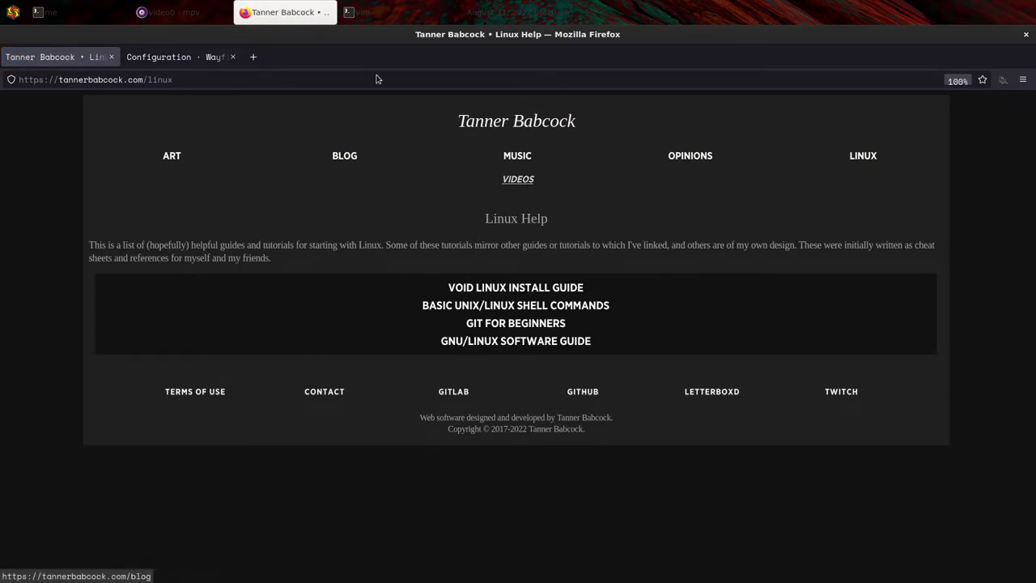
- Open the website's Videos page and the "Upgrade Your Experience with These Rust Utilities" entry
left_click(356, 6)
left_click(377, 8)
left_click(538, 184)
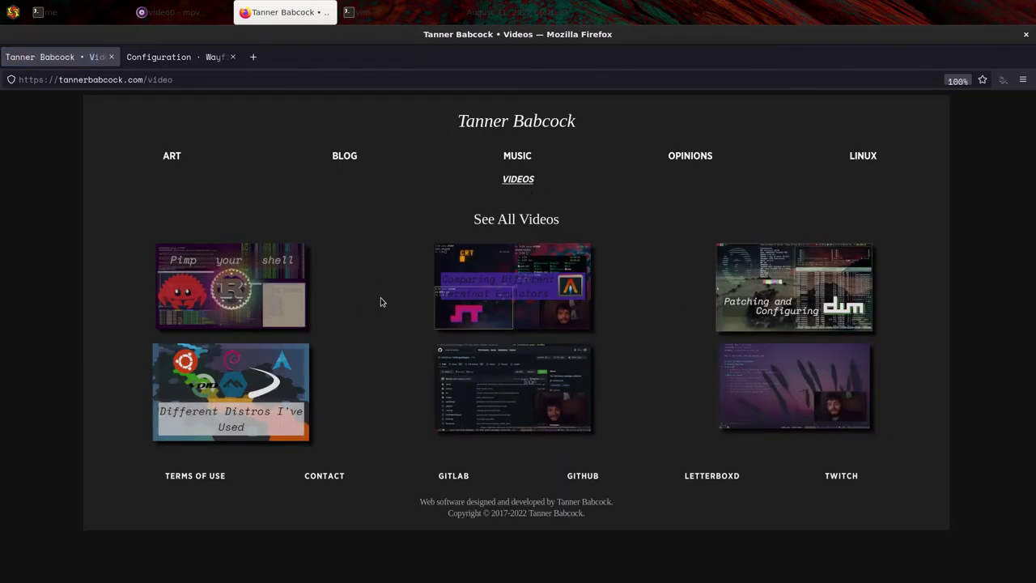
left_click(240, 312)
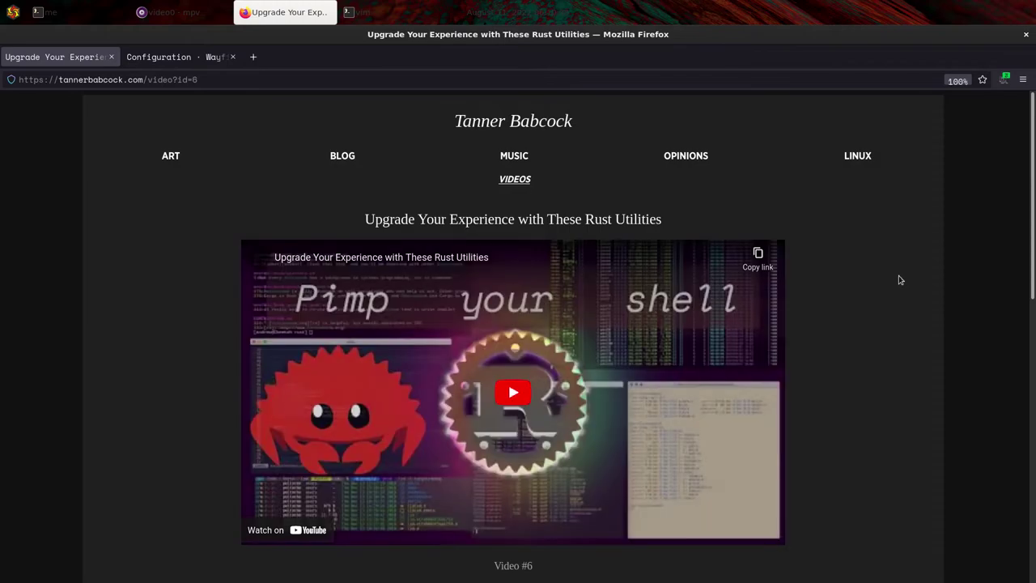
- Bring the webcam window on top and look through the Rust utilities video's page, including its code sample and thumbnail
left_click(182, 12)
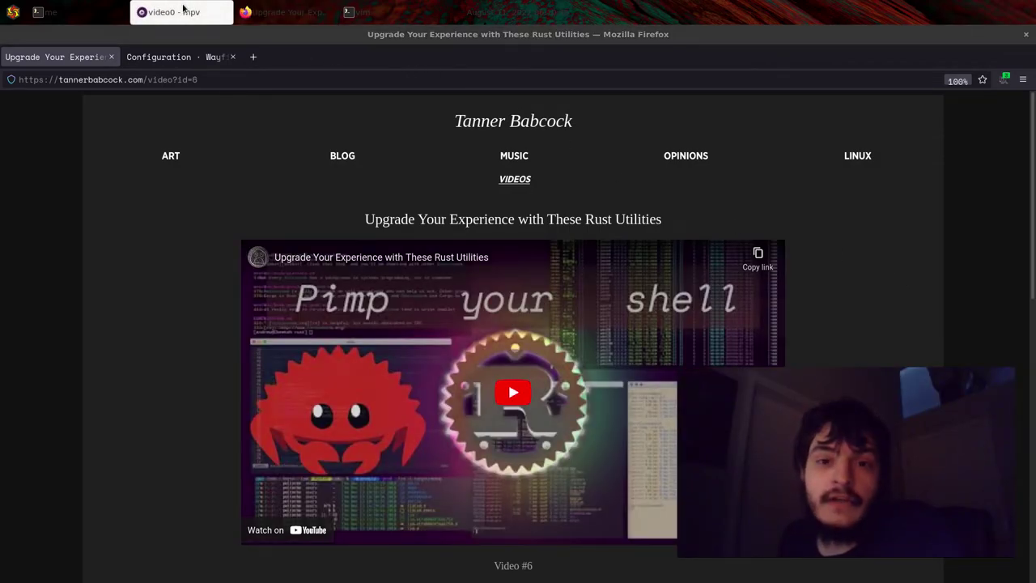
scroll(887, 248, "down", 3)
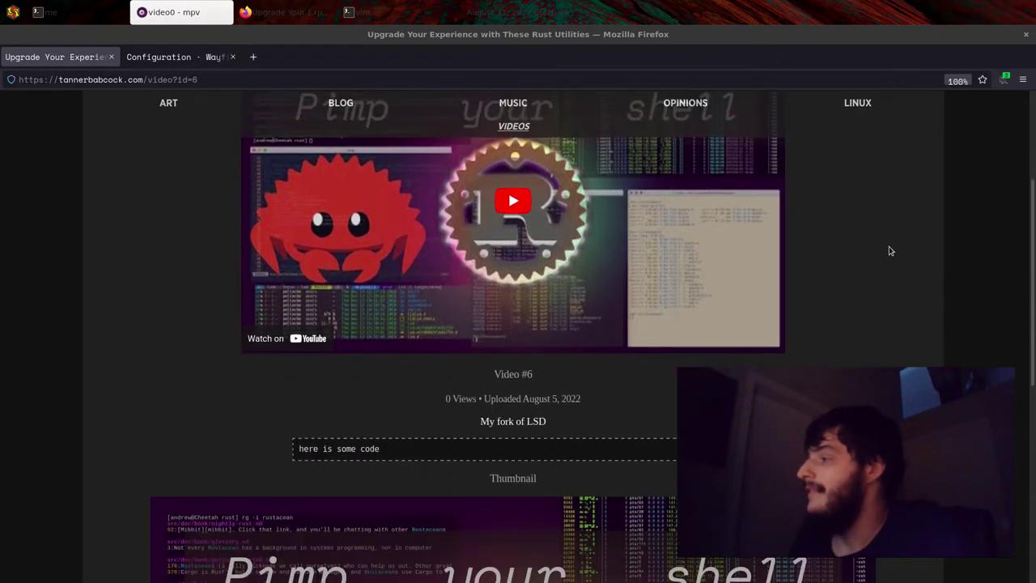
scroll(889, 249, "up", 3)
scroll(888, 248, "down", 8)
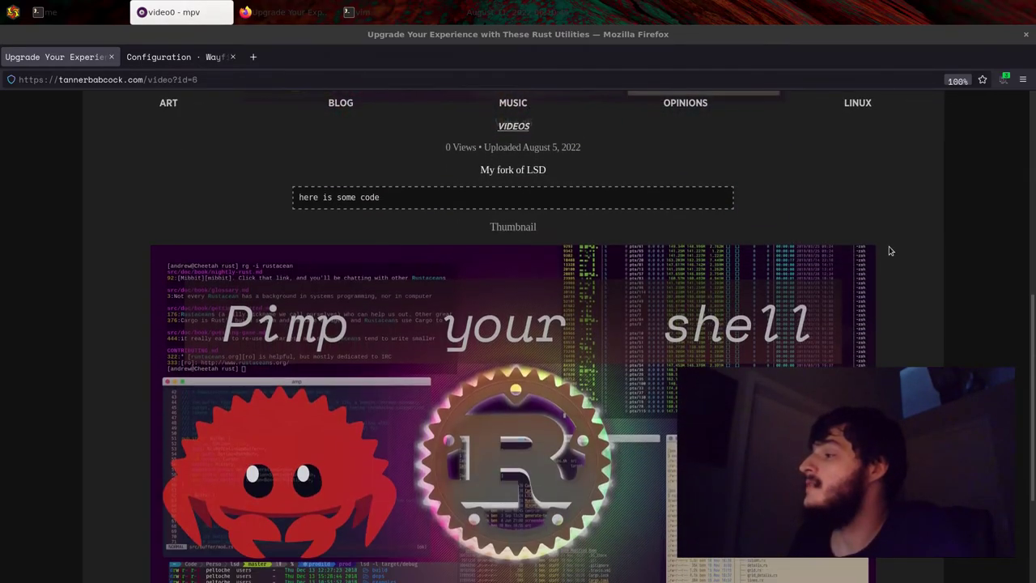
scroll(323, 304, "up", 8)
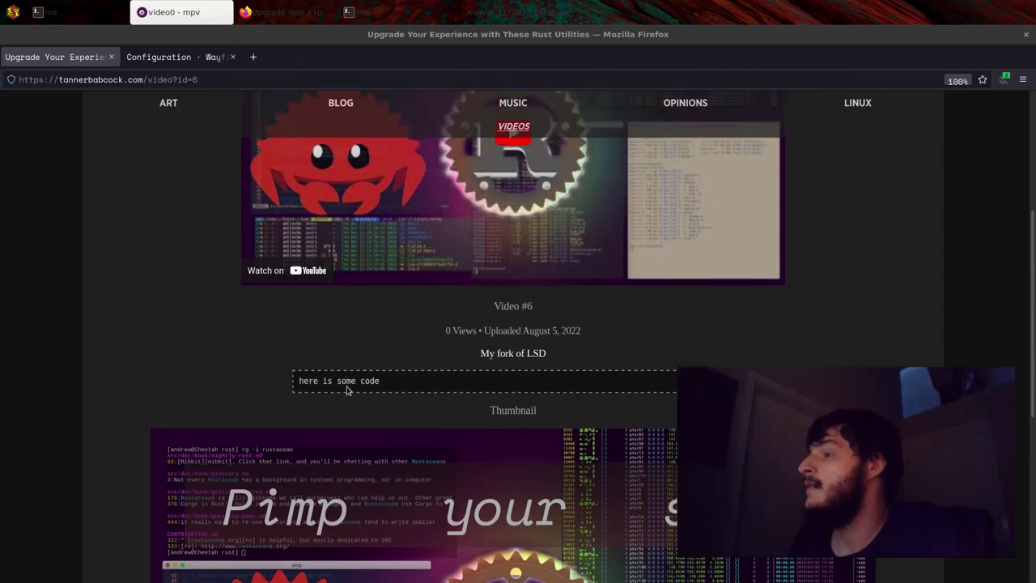
scroll(423, 430, "down", 3)
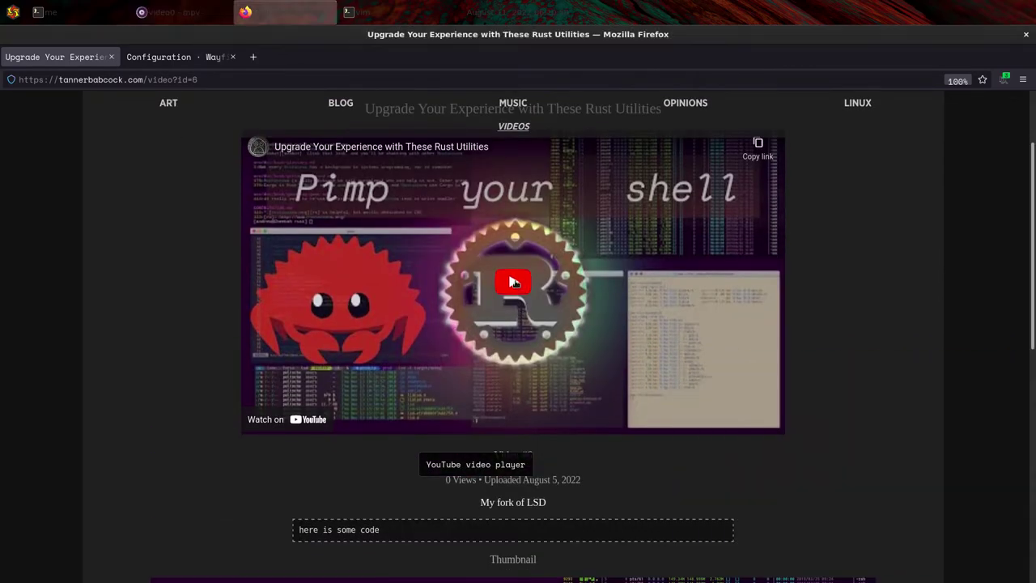
- Play the embedded Rust utilities video for a few seconds and pause it
left_click(521, 331)
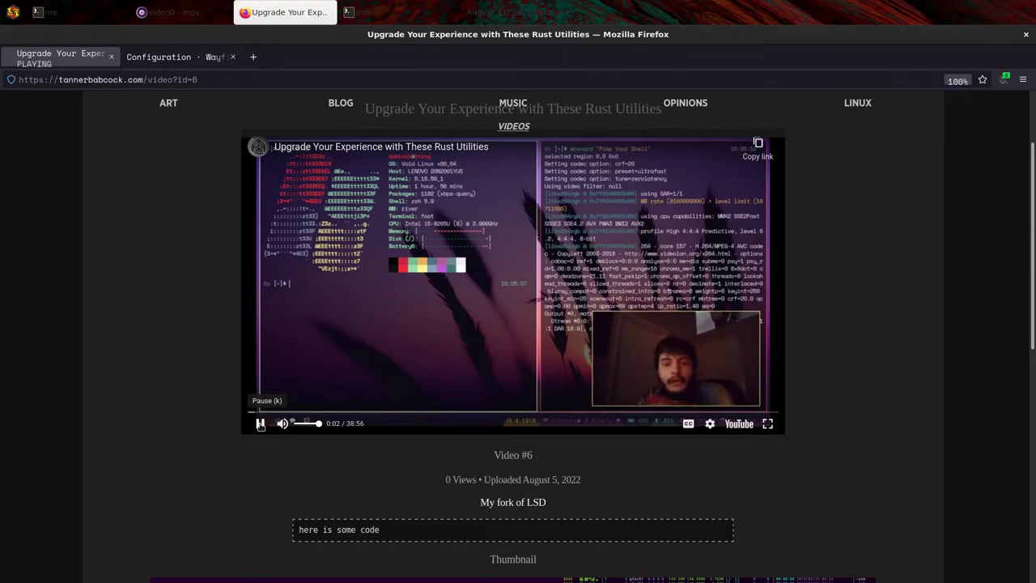
left_click(260, 423)
scroll(182, 424, "up", 2)
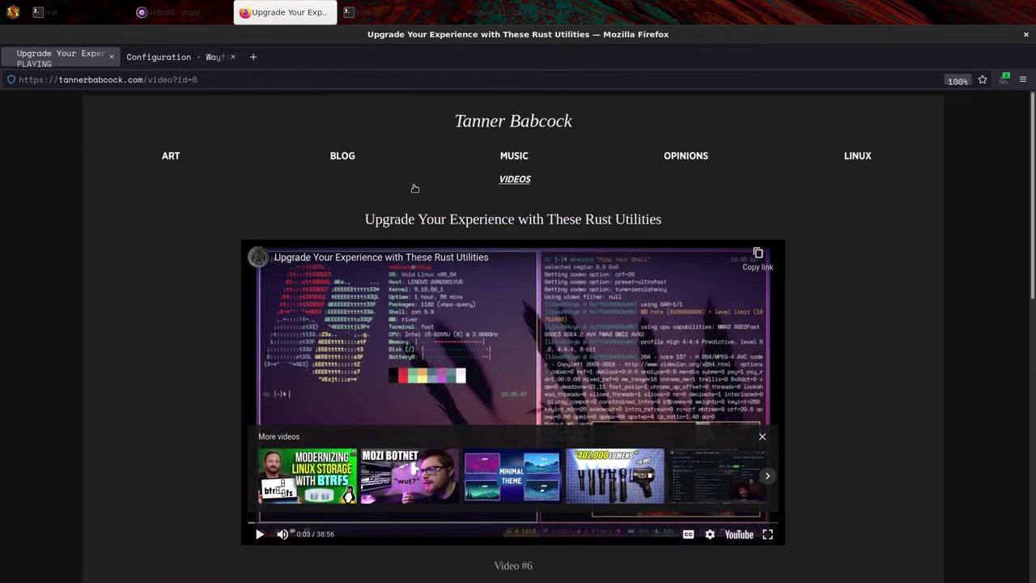
- Open the album The Future of Robots from the Music page and play its track Basebot briefly
left_click(515, 157)
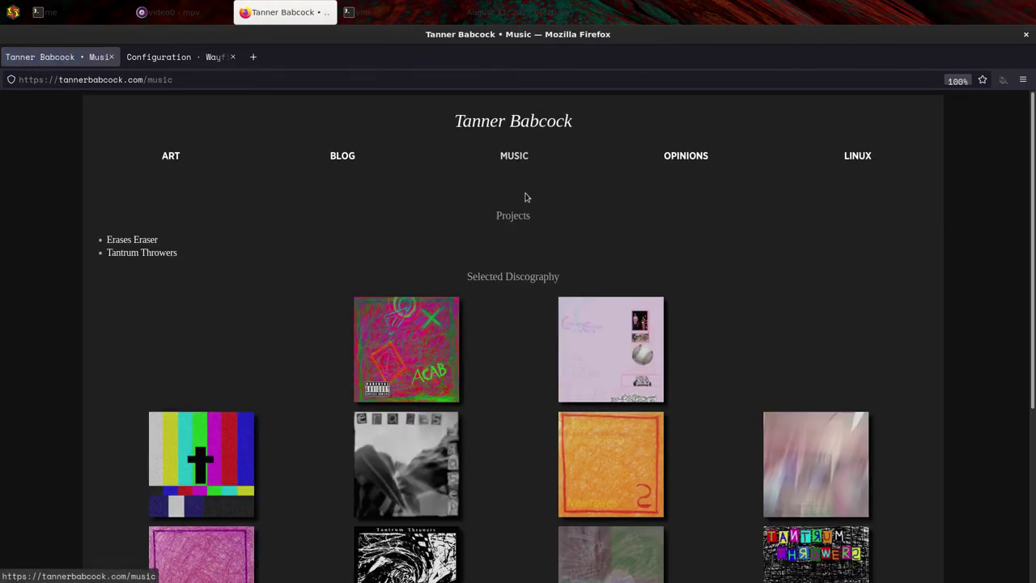
scroll(527, 210, "down", 2)
left_click(563, 260)
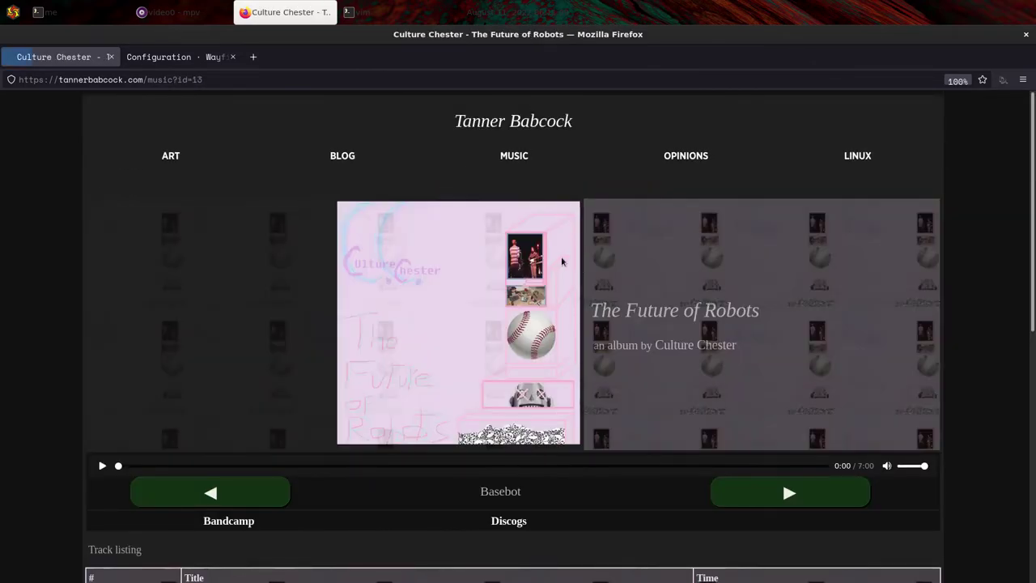
left_click(101, 468)
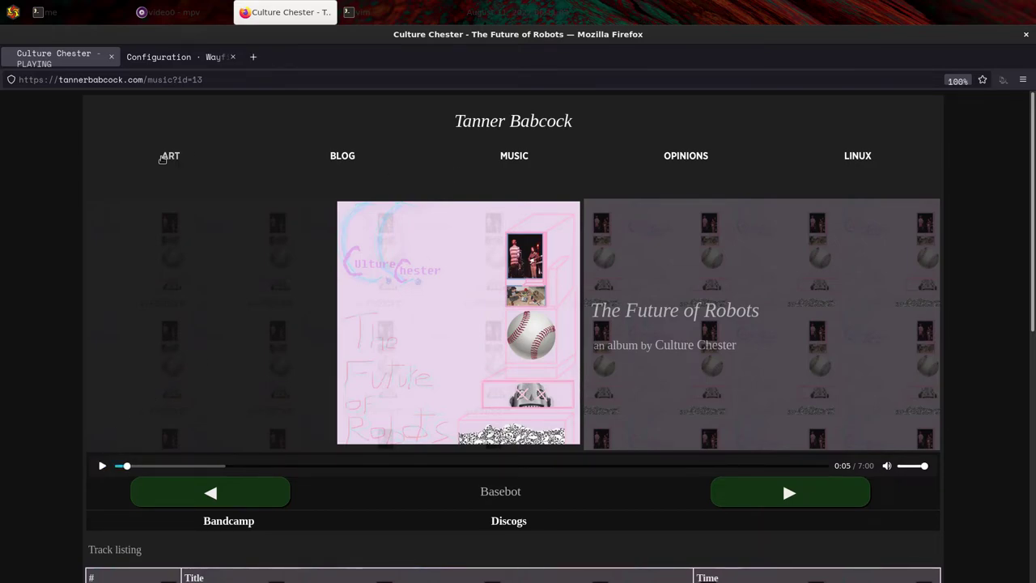
- Open the Hysteria #8 artwork from the Art page and bring the webcam window on top
left_click(169, 156)
left_click(790, 311)
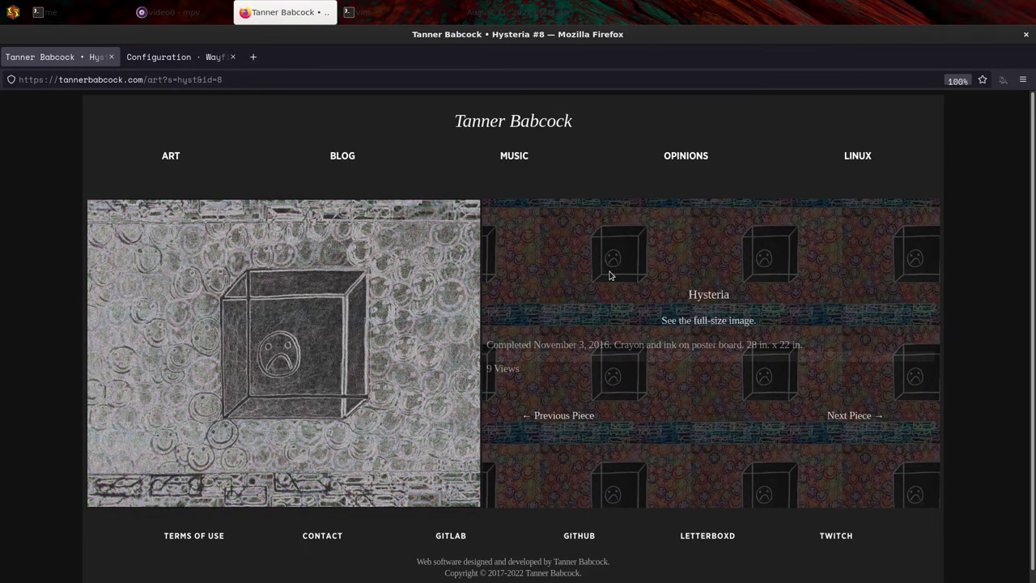
left_click(193, 4)
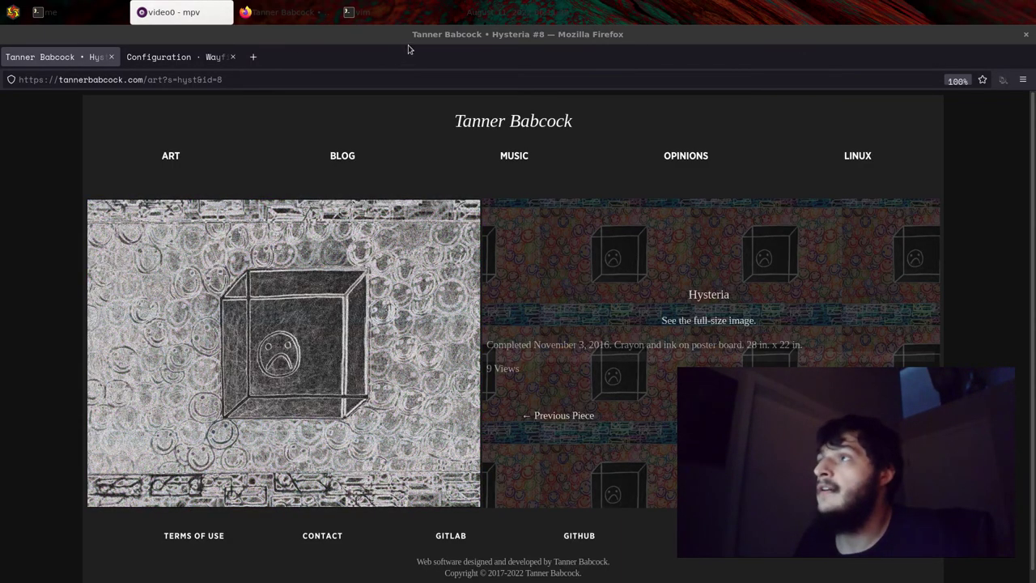
- Snap the Firefox window to the left half of the screen and pull it back out as a floating window
left_click_drag(409, 48, 1, 123)
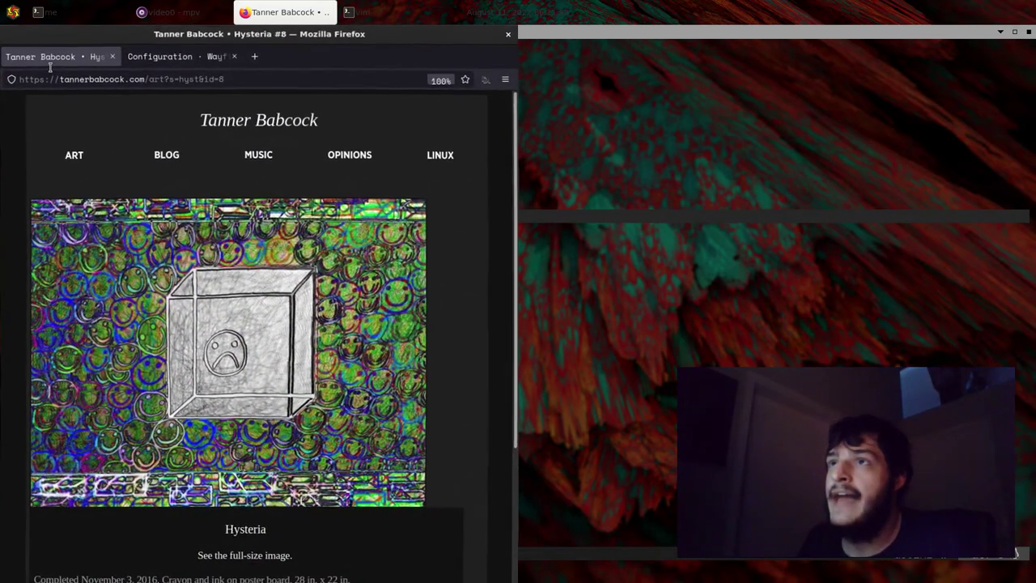
left_click_drag(53, 67, 247, 62)
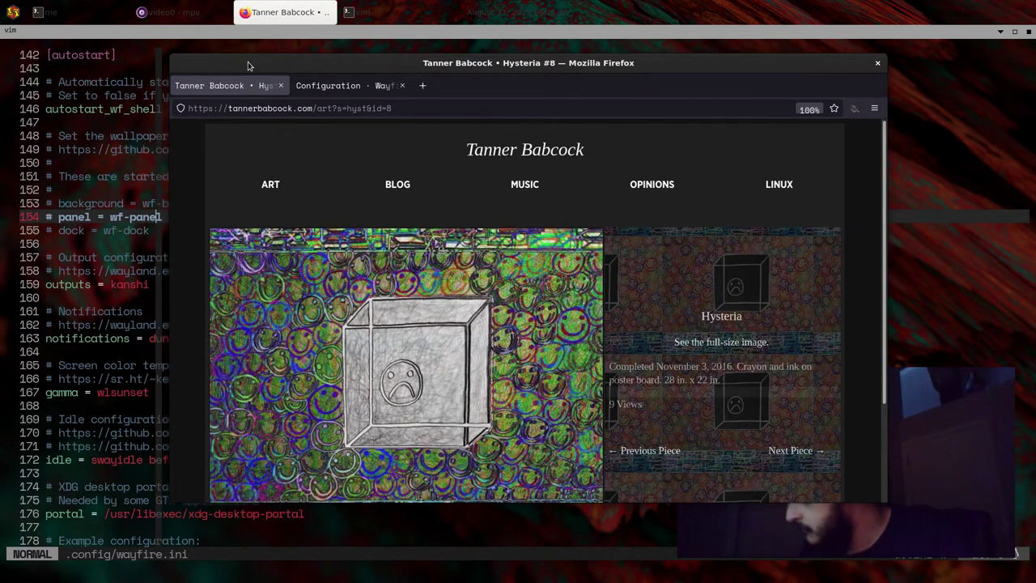
- Tile Firefox to the upper-left quarter, left half, lower-left, lower-right, right half, upper-right and upper half, and maximize it
key("super+KP_7")
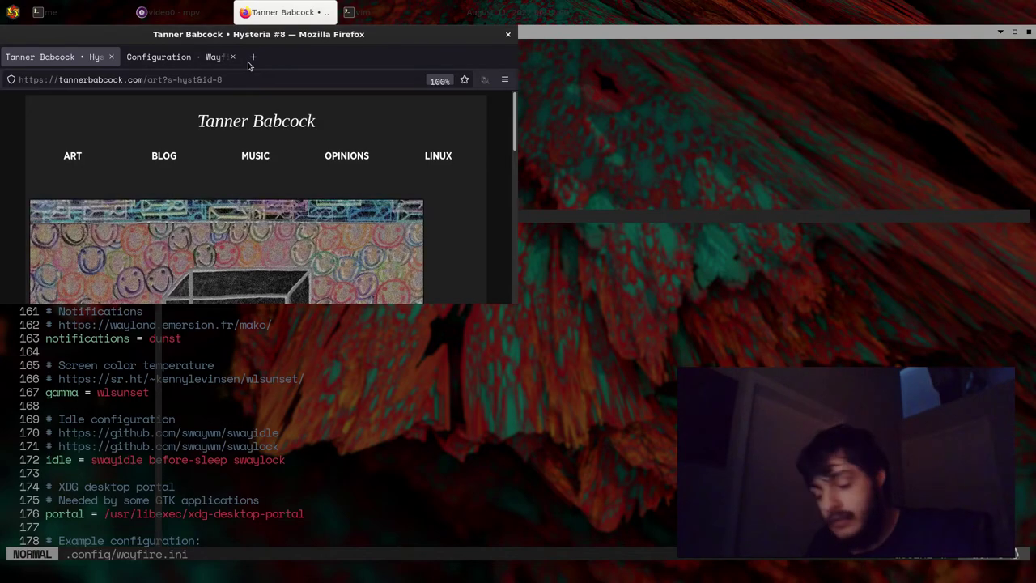
key("super+KP_4")
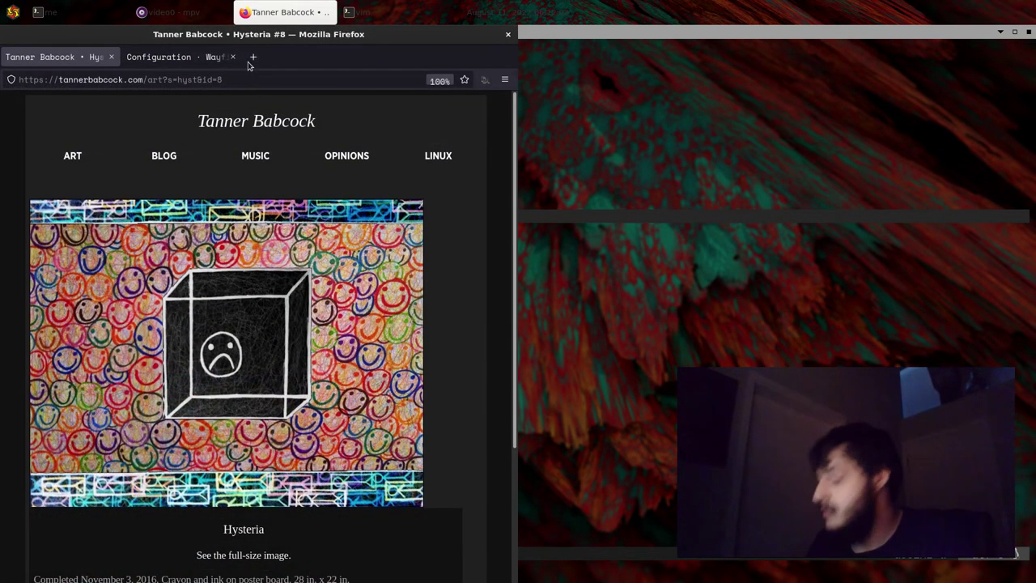
key("super+KP_1")
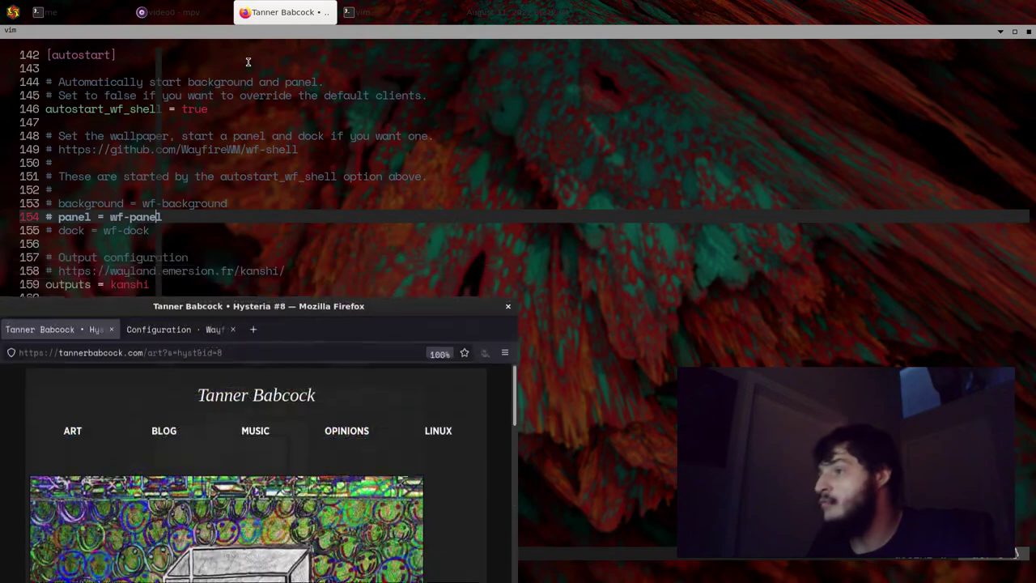
key("super+KP_3")
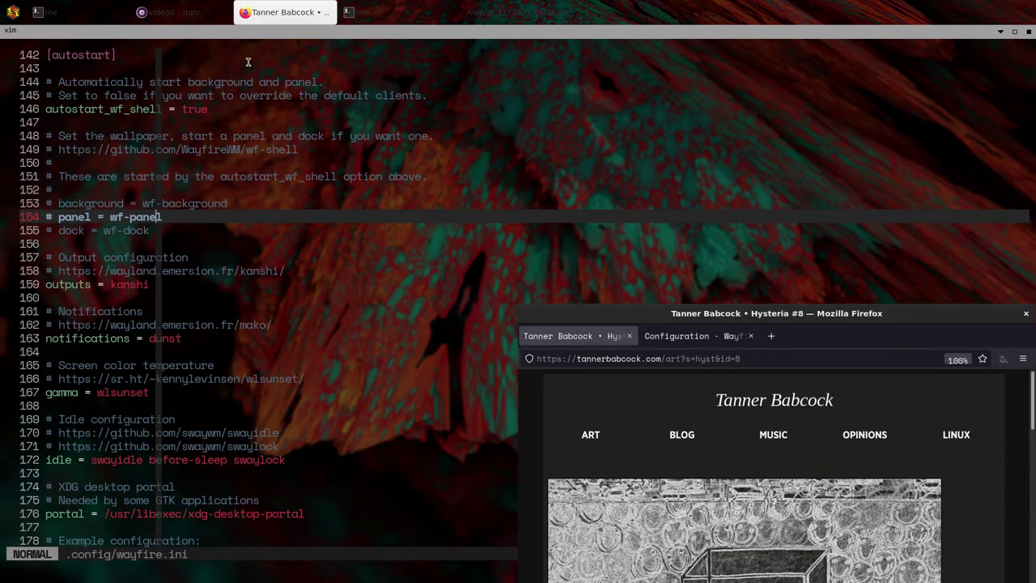
key("super+KP_6")
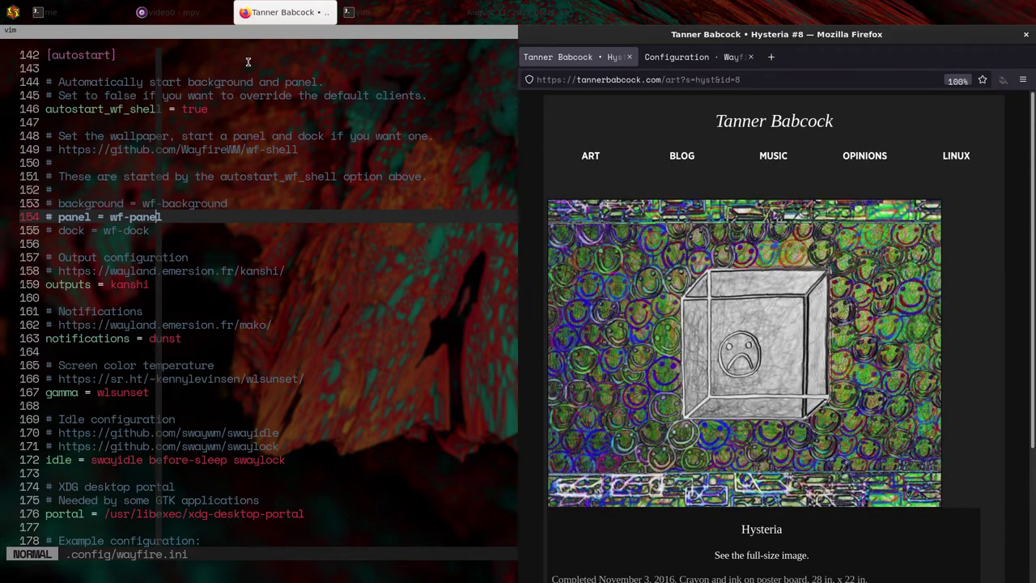
key("super+KP_9")
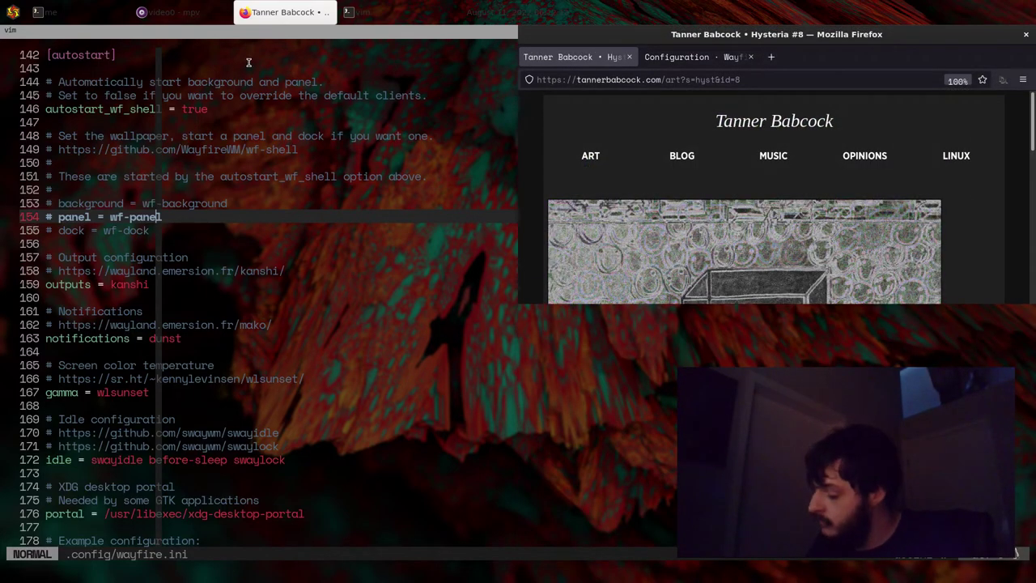
key("super+KP_8")
key("super+KP_5")
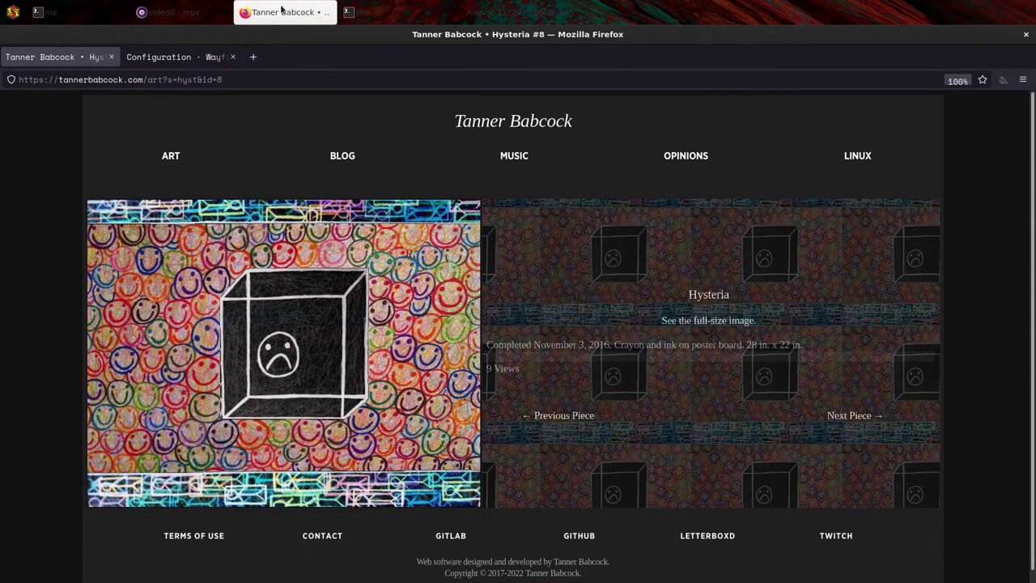
- Open the WayfireWM/wayfire repository on GitHub, and return to wayfire.ini in vim with the webcam window on top
left_click(169, 8)
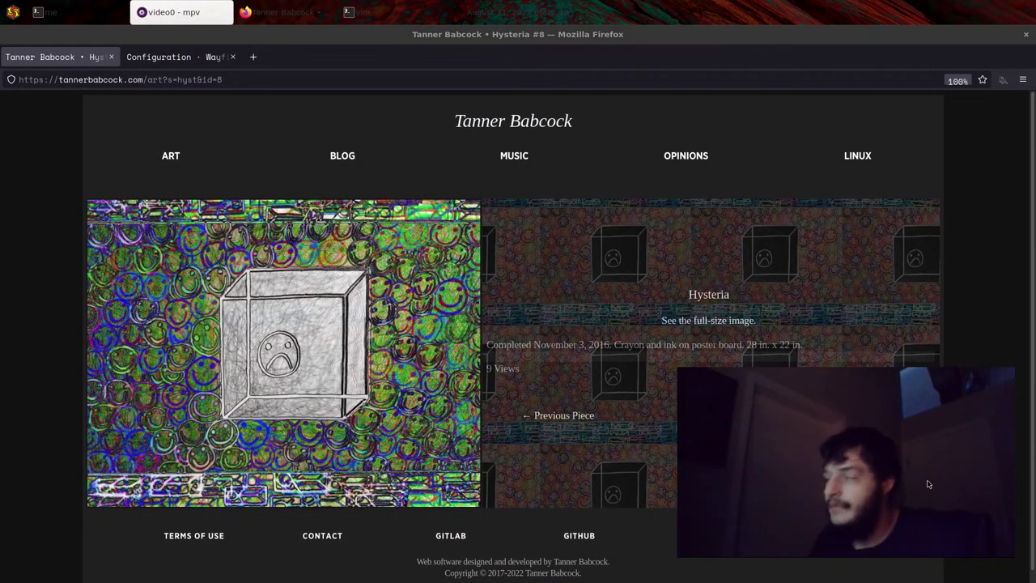
left_click(162, 58)
left_click(134, 151)
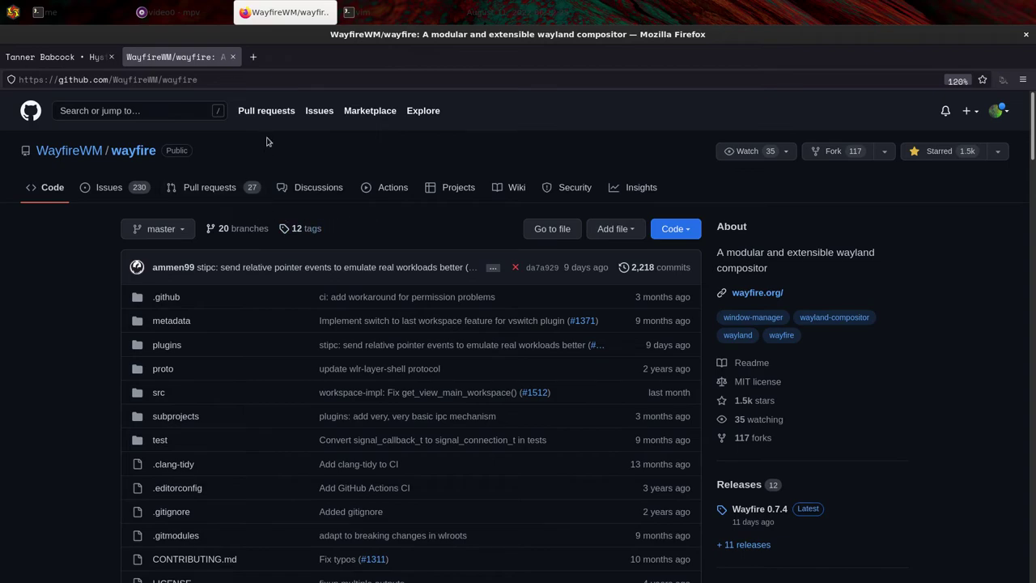
left_click(387, 5)
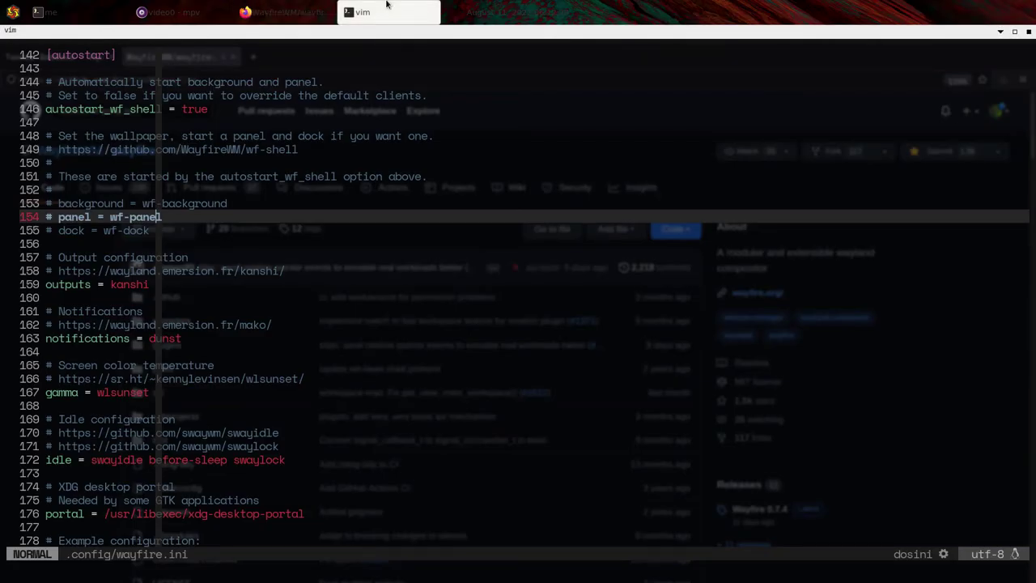
left_click(203, 5)
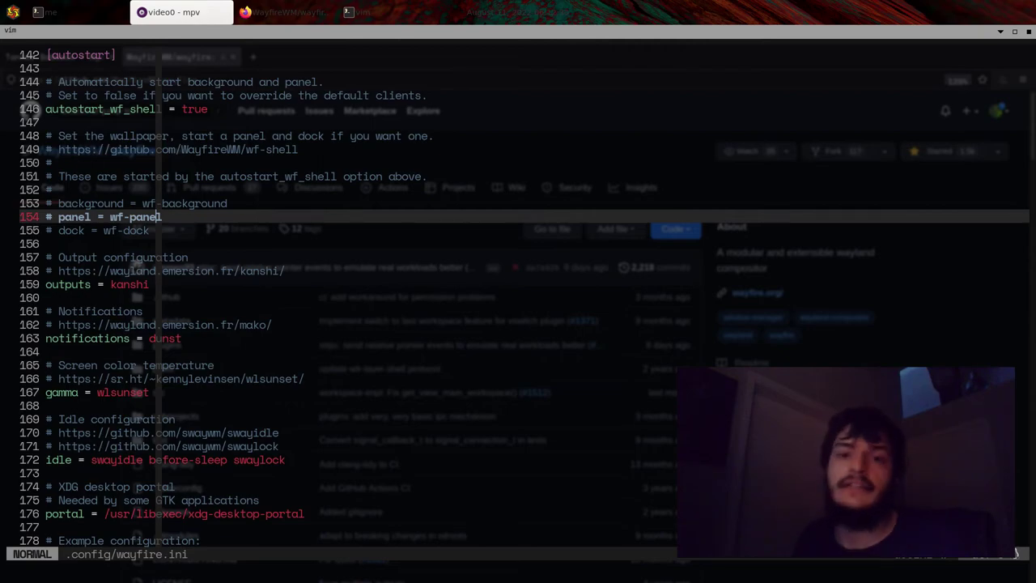